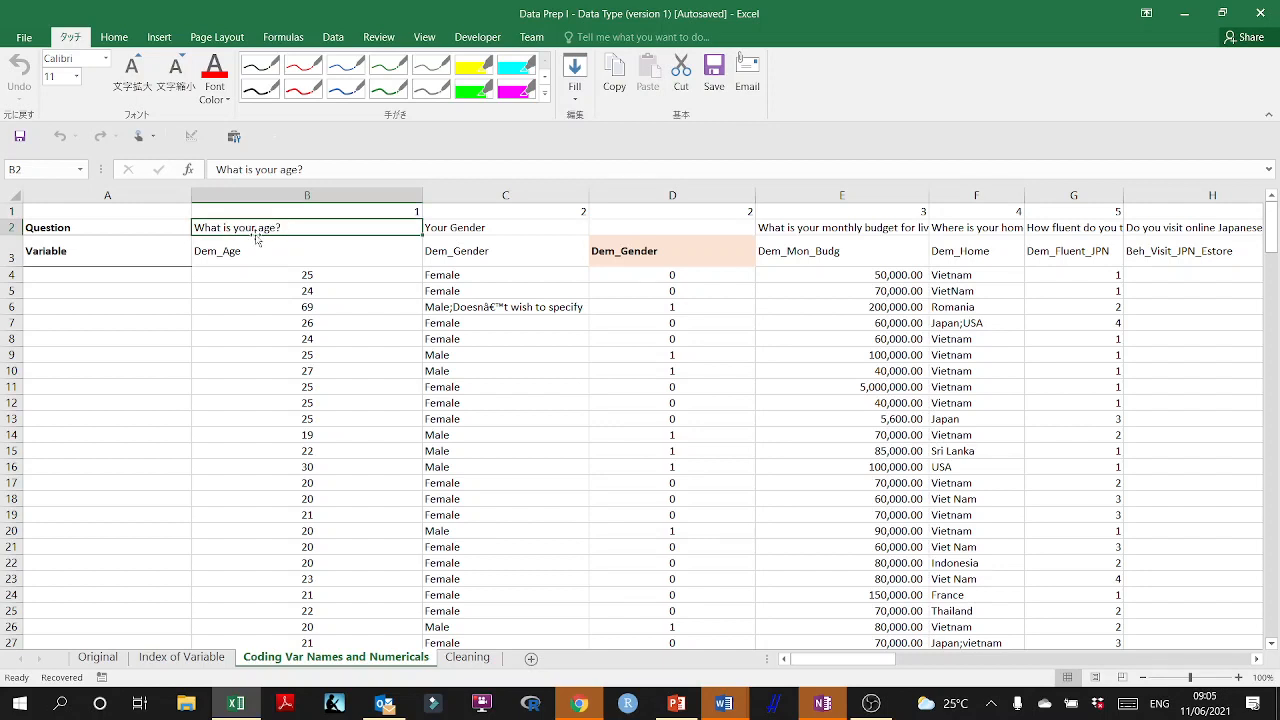
Inspect the age question and its variable name, and narrow column M containing Beh_Exam_Estore.
{"action": "double_click", "coordinate": [246, 227]}
{"action": "left_click", "coordinate": [250, 256]}
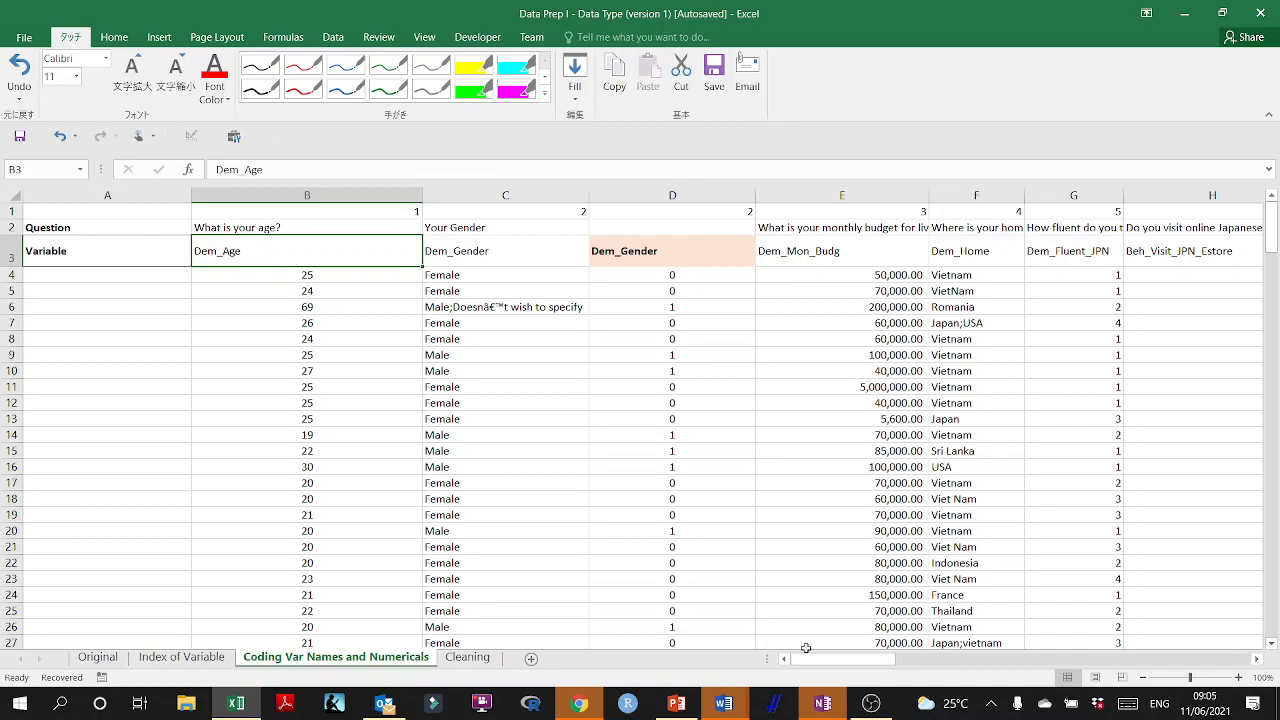
{"action": "left_click_drag", "start_coordinate": [810, 659], "coordinate": [858, 665]}
{"action": "left_click_drag", "start_coordinate": [945, 190], "coordinate": [744, 196]}
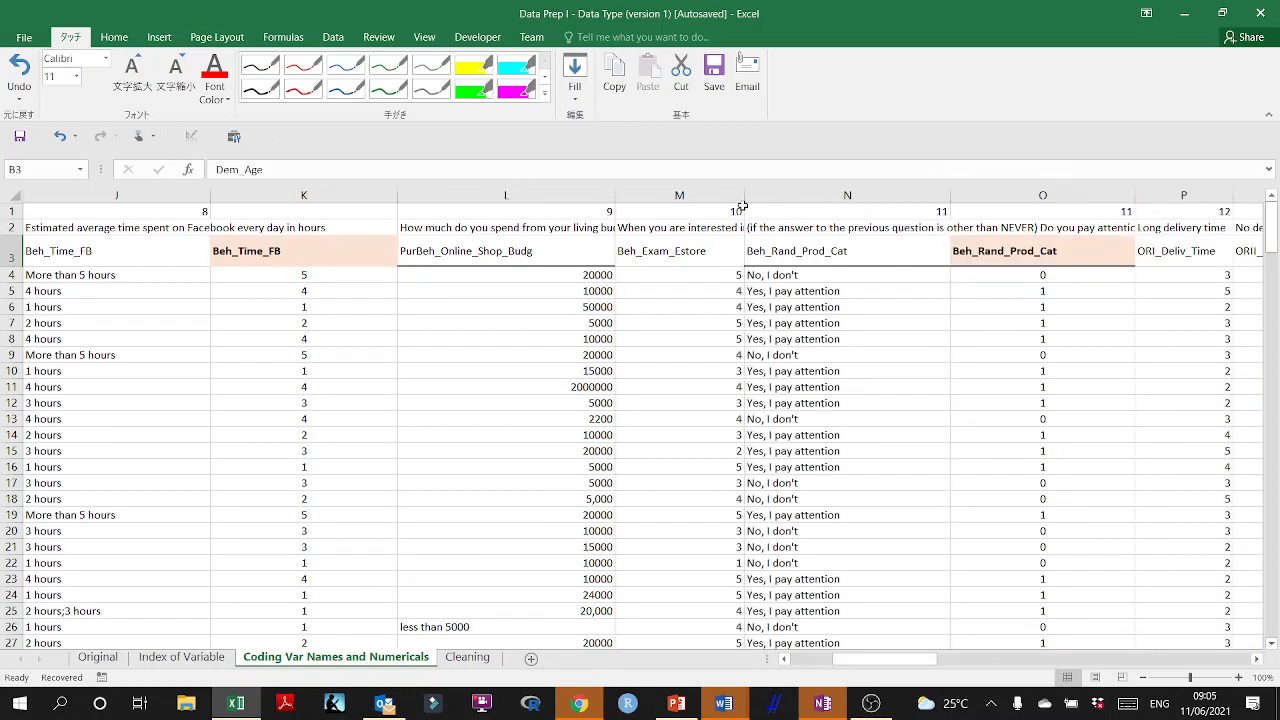
Go through the variable names Imp_Follow, Imp_Comment, Imp_Share and Imp_Like, and narrow the Imp_Like column AF.
{"action": "left_click_drag", "start_coordinate": [886, 663], "coordinate": [985, 656]}
{"action": "left_click", "coordinate": [667, 253]}
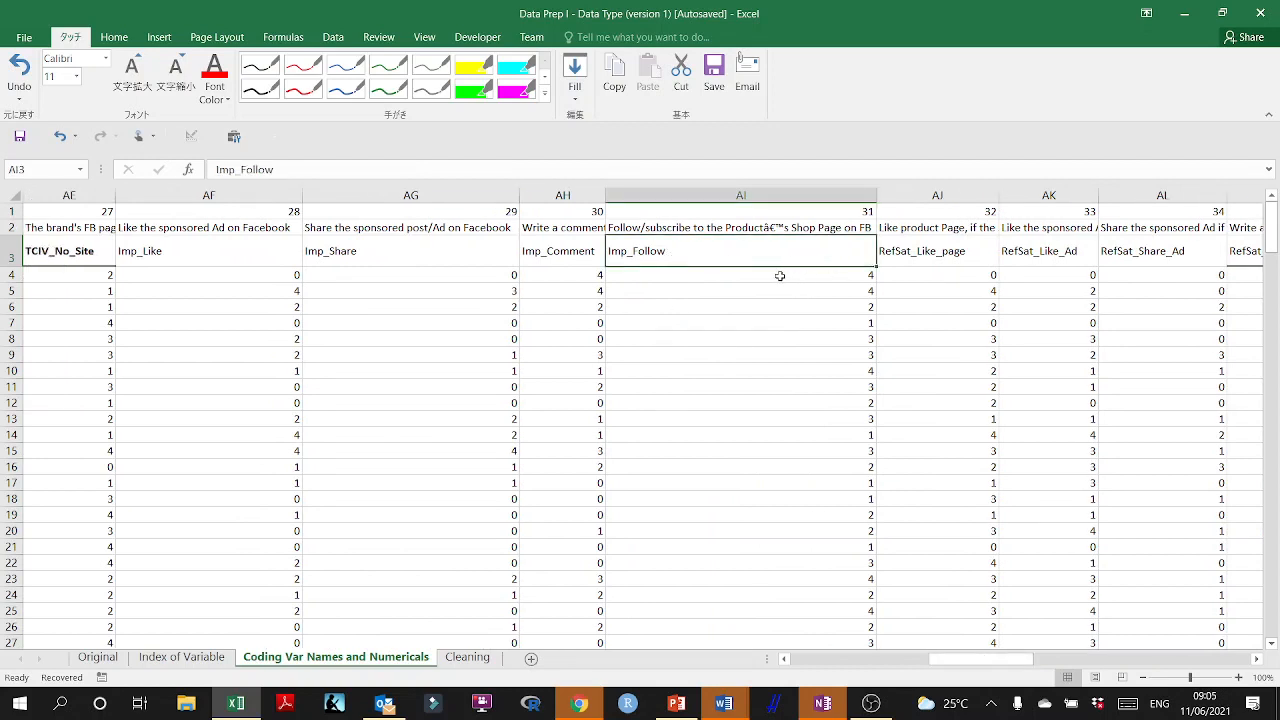
{"action": "left_click", "coordinate": [543, 251]}
{"action": "left_click", "coordinate": [400, 251]}
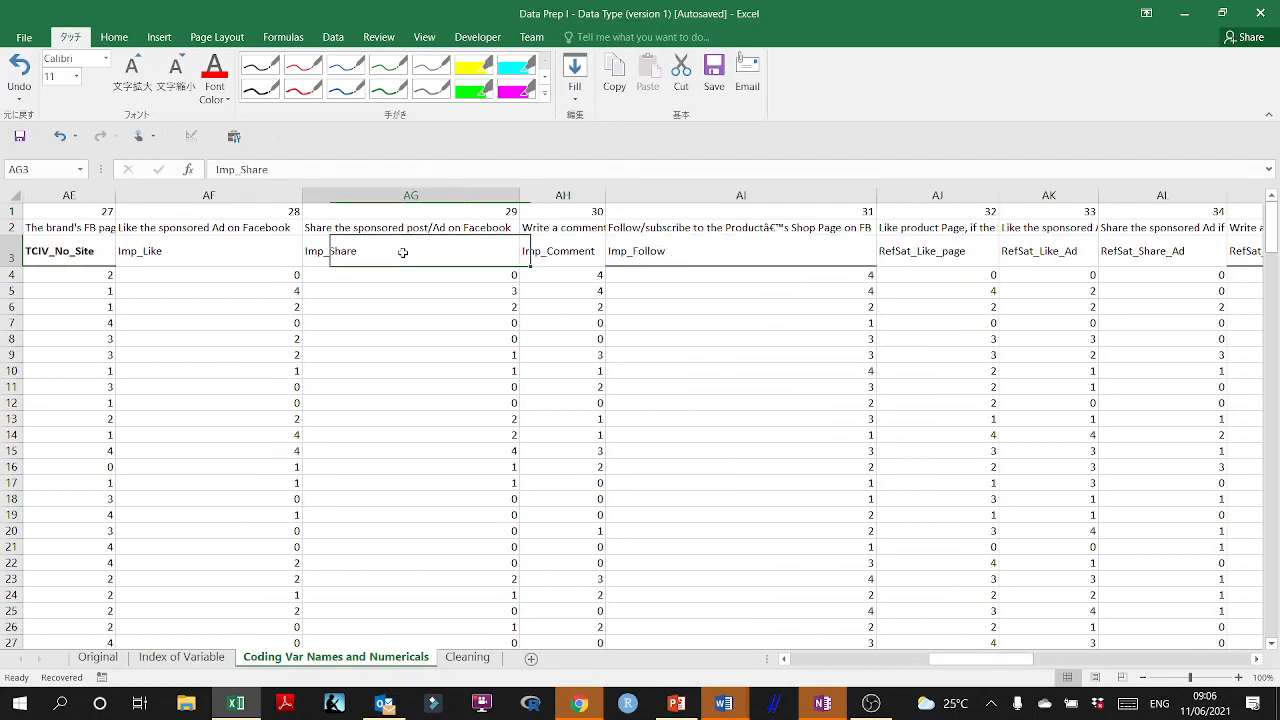
{"action": "left_click", "coordinate": [180, 248]}
{"action": "left_click_drag", "start_coordinate": [301, 195], "coordinate": [203, 196]}
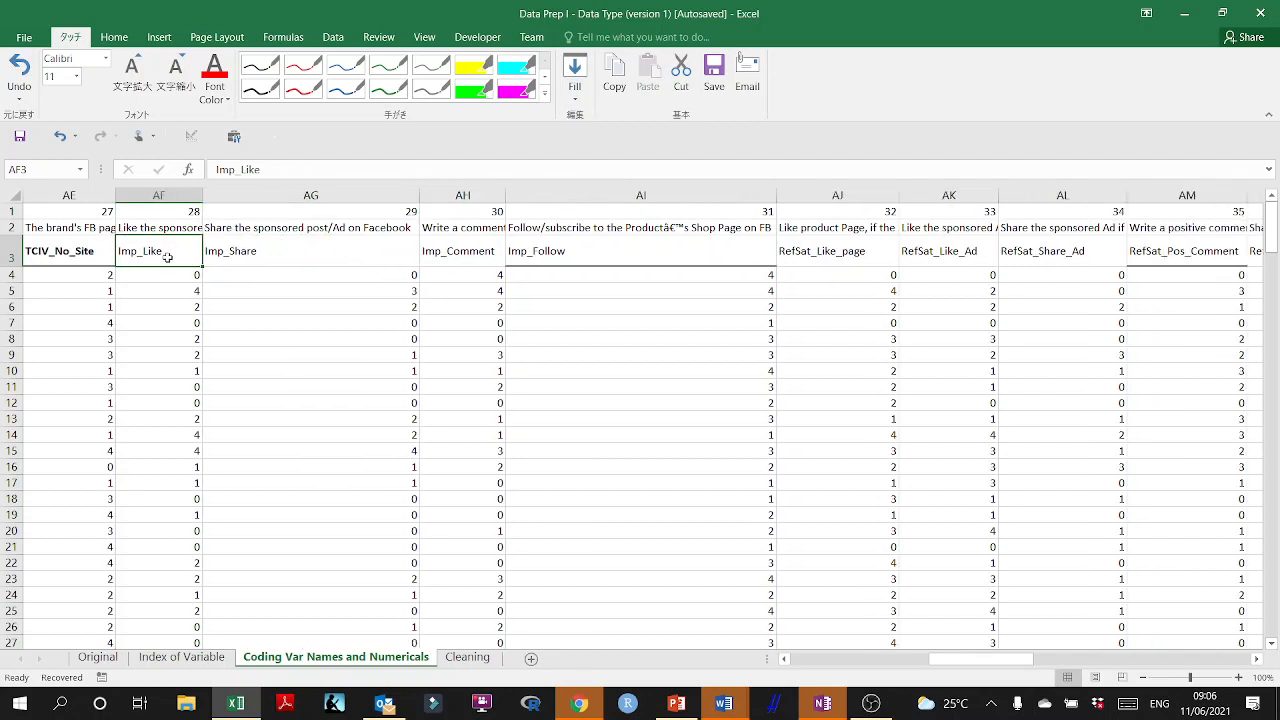
Narrow the Imp_Share column AG to a little more than the width of its variable name.
{"action": "left_click", "coordinate": [220, 256]}
{"action": "left_click", "coordinate": [479, 259]}
{"action": "left_click", "coordinate": [557, 254]}
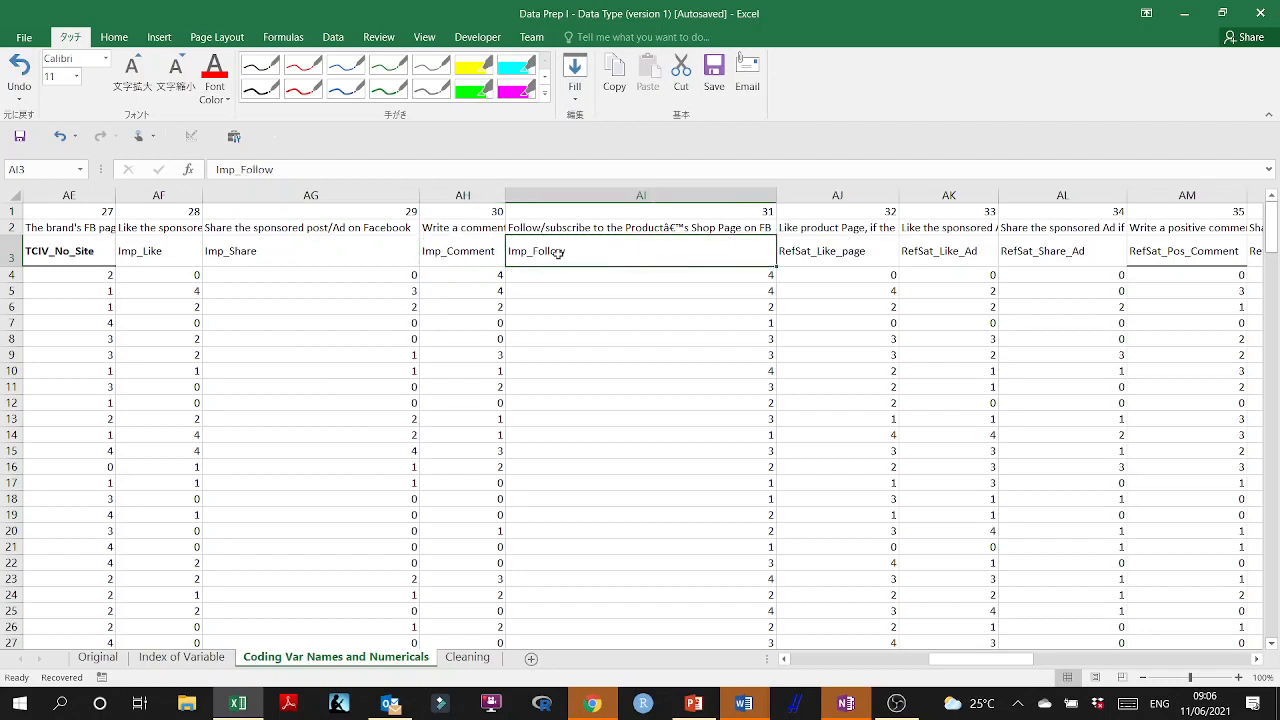
{"action": "left_click_drag", "start_coordinate": [418, 196], "coordinate": [279, 196]}
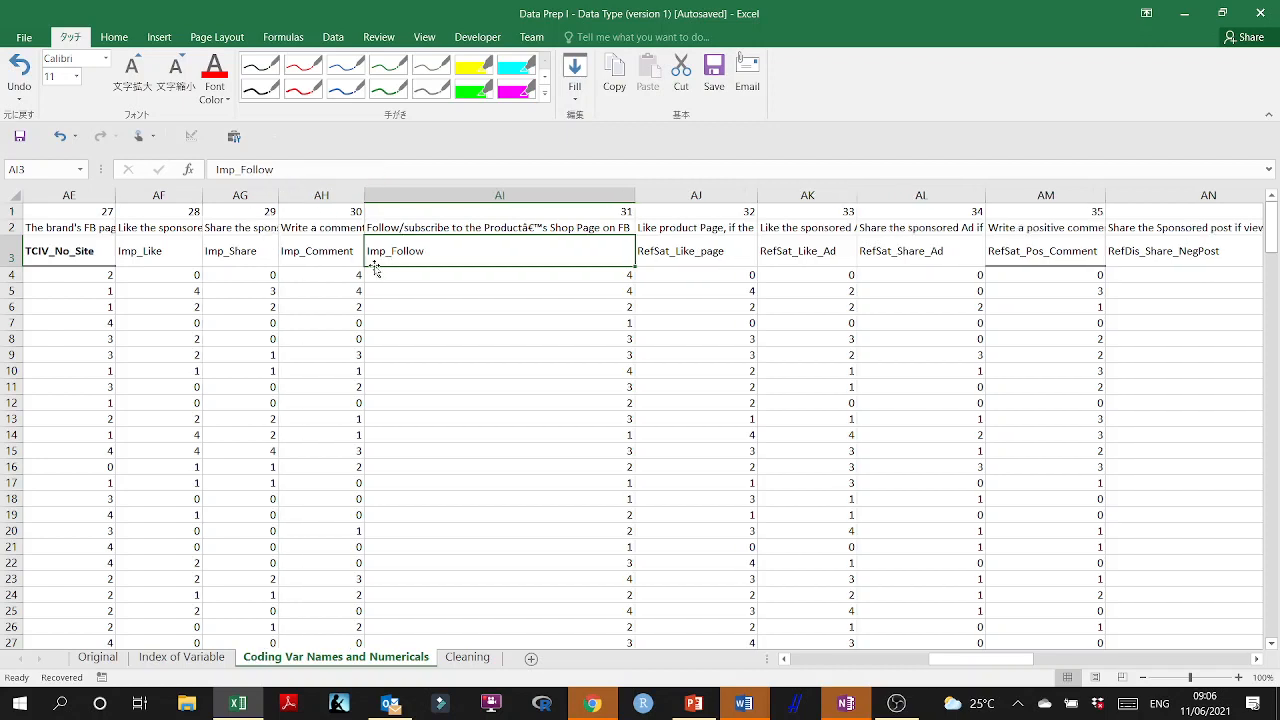
Narrow the Imp_Follow column AI so that all four Imp_ variables sit close together.
{"action": "left_click", "coordinate": [166, 250]}
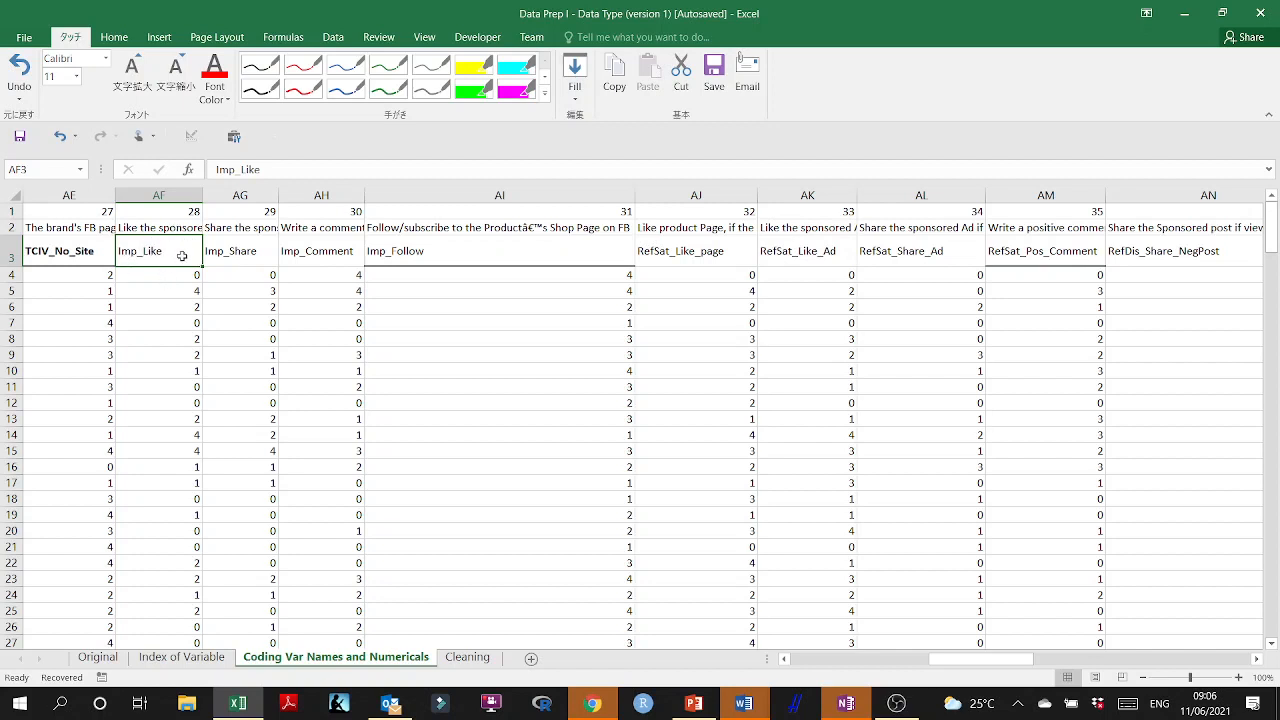
{"action": "left_click", "coordinate": [248, 253]}
{"action": "left_click", "coordinate": [332, 252]}
{"action": "left_click", "coordinate": [451, 252]}
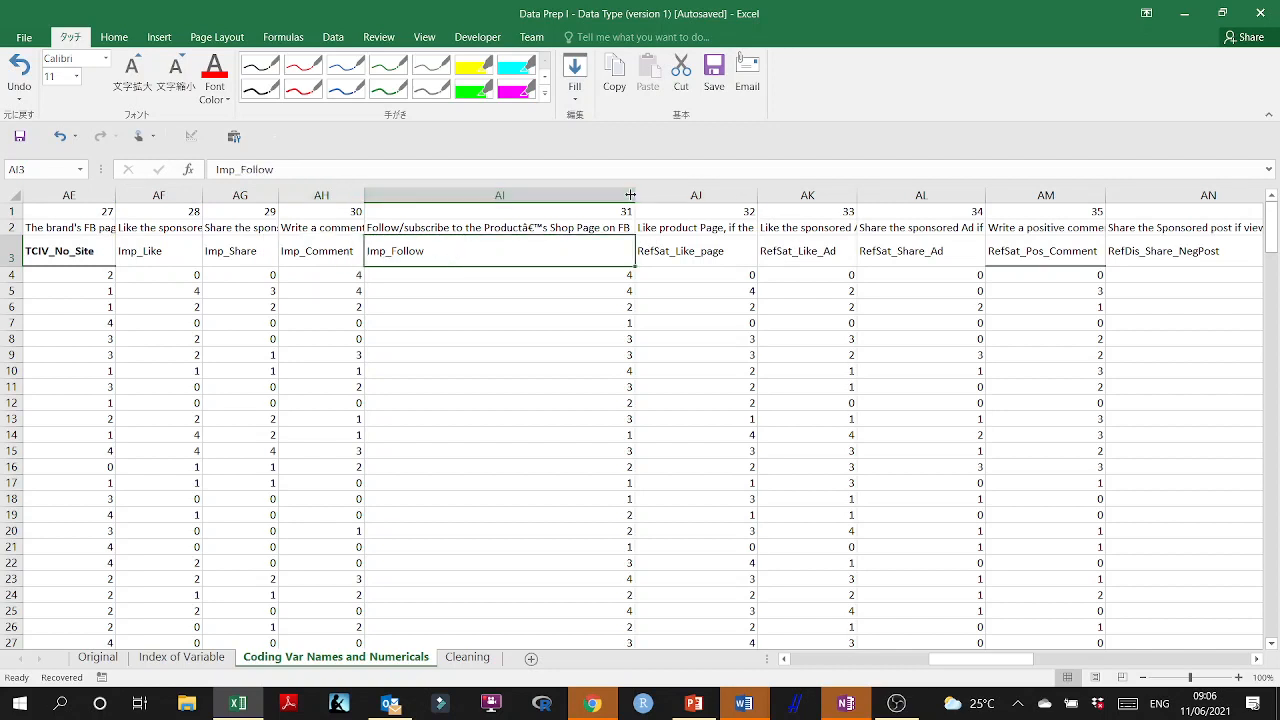
{"action": "left_click_drag", "start_coordinate": [631, 195], "coordinate": [633, 197]}
{"action": "left_click_drag", "start_coordinate": [452, 211], "coordinate": [436, 213]}
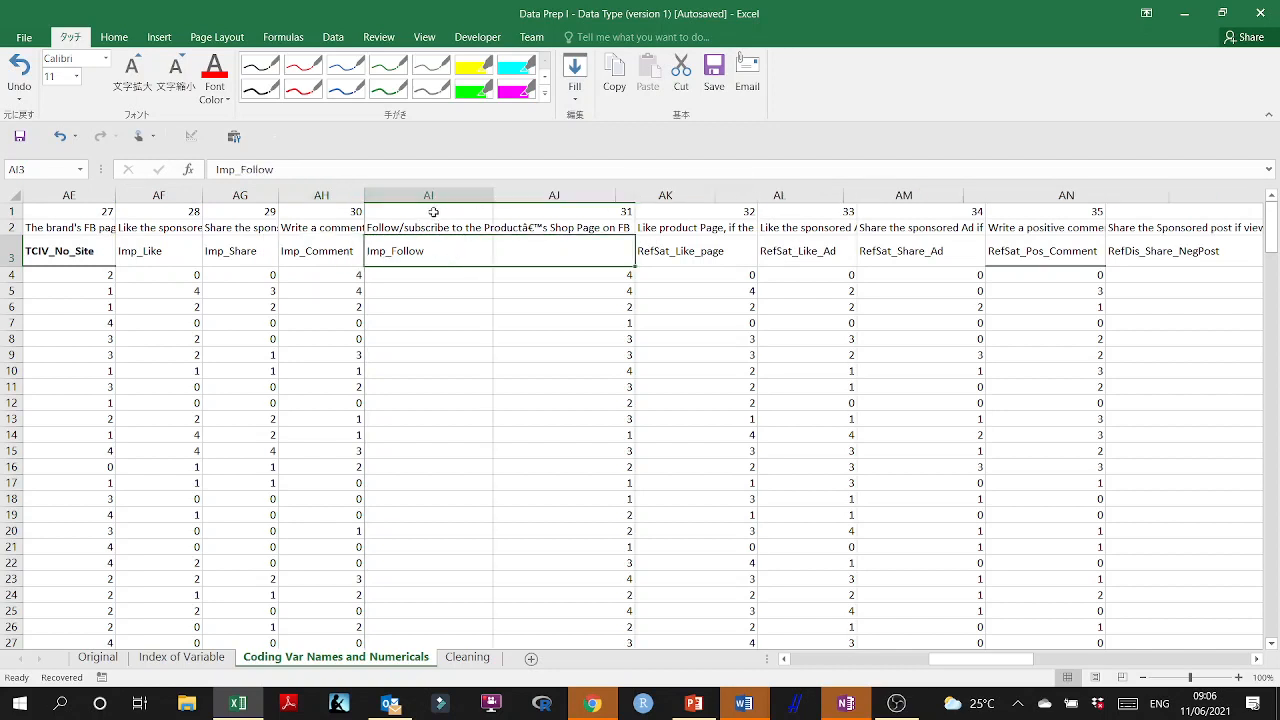
Compare the prefix shared by the Imp_ variable names in AF3:AI3 with the ORI_Deliv_Time and ORII_Deliv_Safe names.
{"action": "left_click", "coordinate": [503, 250]}
{"action": "mouse_move", "coordinate": [395, 250]}
{"action": "left_mouse_down"}
{"action": "mouse_move", "coordinate": [134, 249]}
{"action": "mouse_move", "coordinate": [400, 250]}
{"action": "left_mouse_up"}
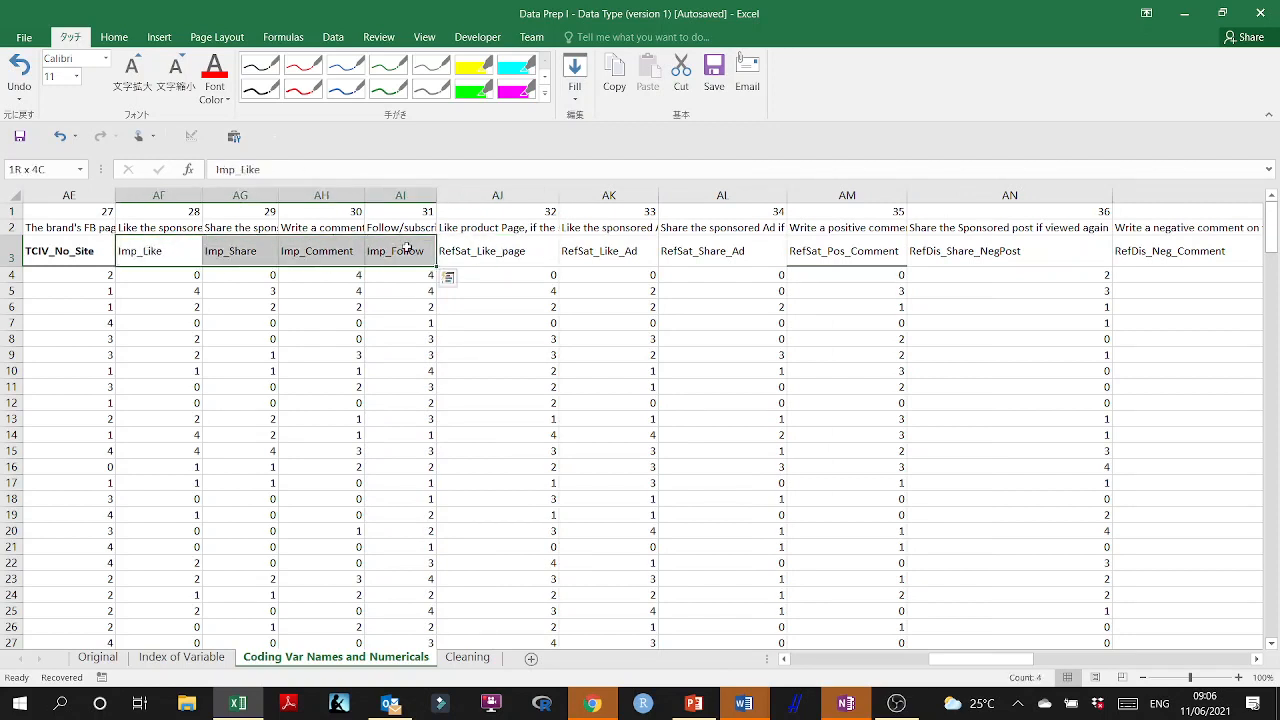
{"action": "left_click_drag", "start_coordinate": [1000, 662], "coordinate": [928, 665]}
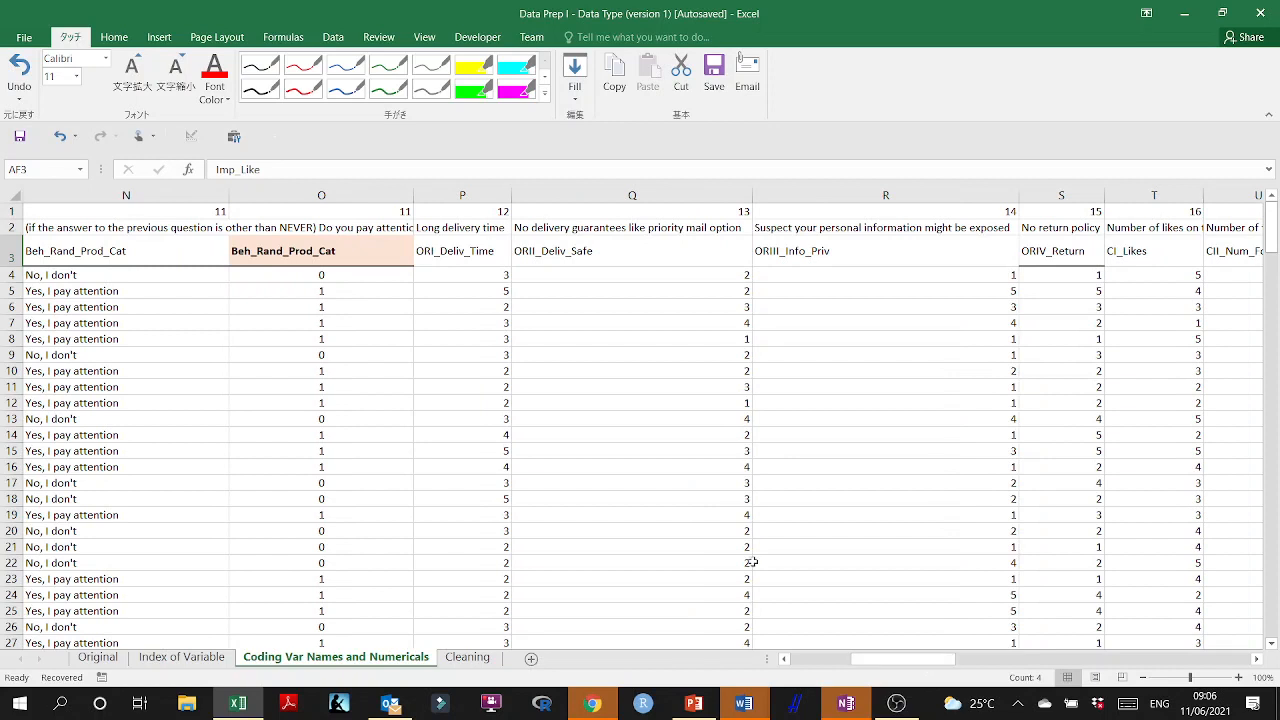
{"action": "left_click", "coordinate": [455, 253]}
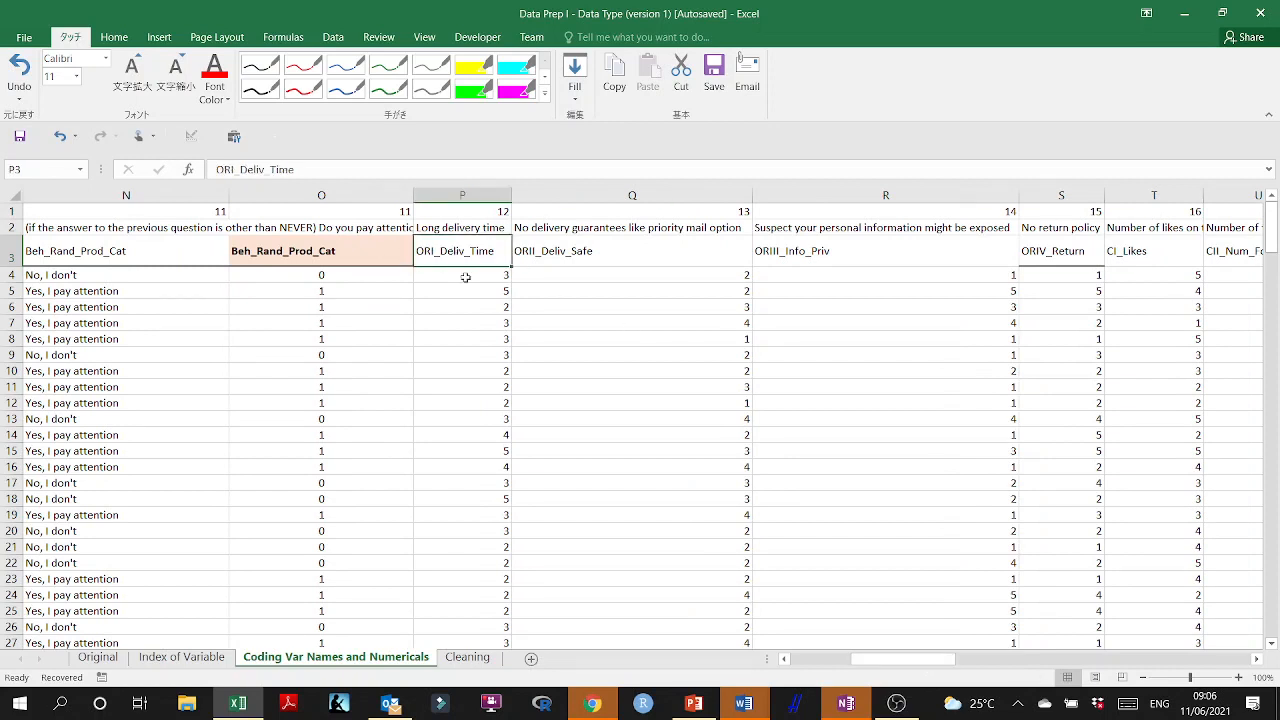
{"action": "left_click", "coordinate": [578, 252]}
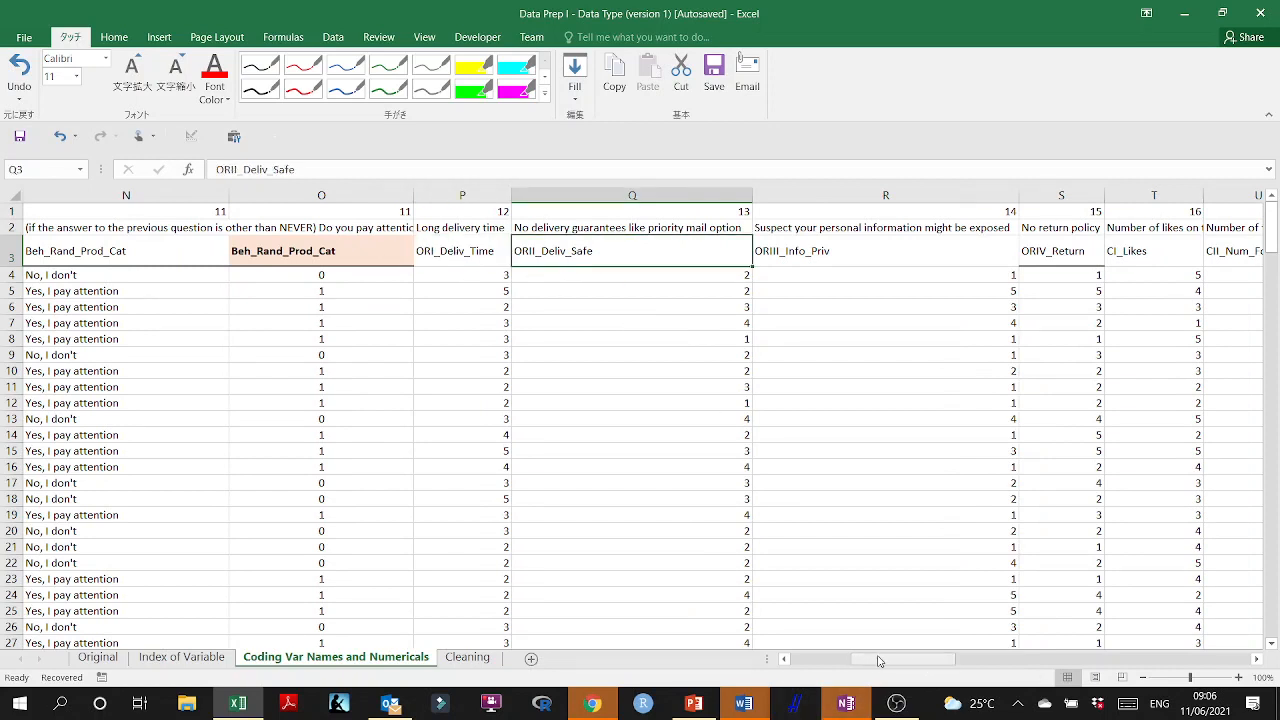
Examine the variable names in row 3 from CI_Likes to CV_Story one by one to see their numbered prefixes.
{"action": "left_click_drag", "start_coordinate": [879, 661], "coordinate": [897, 661]}
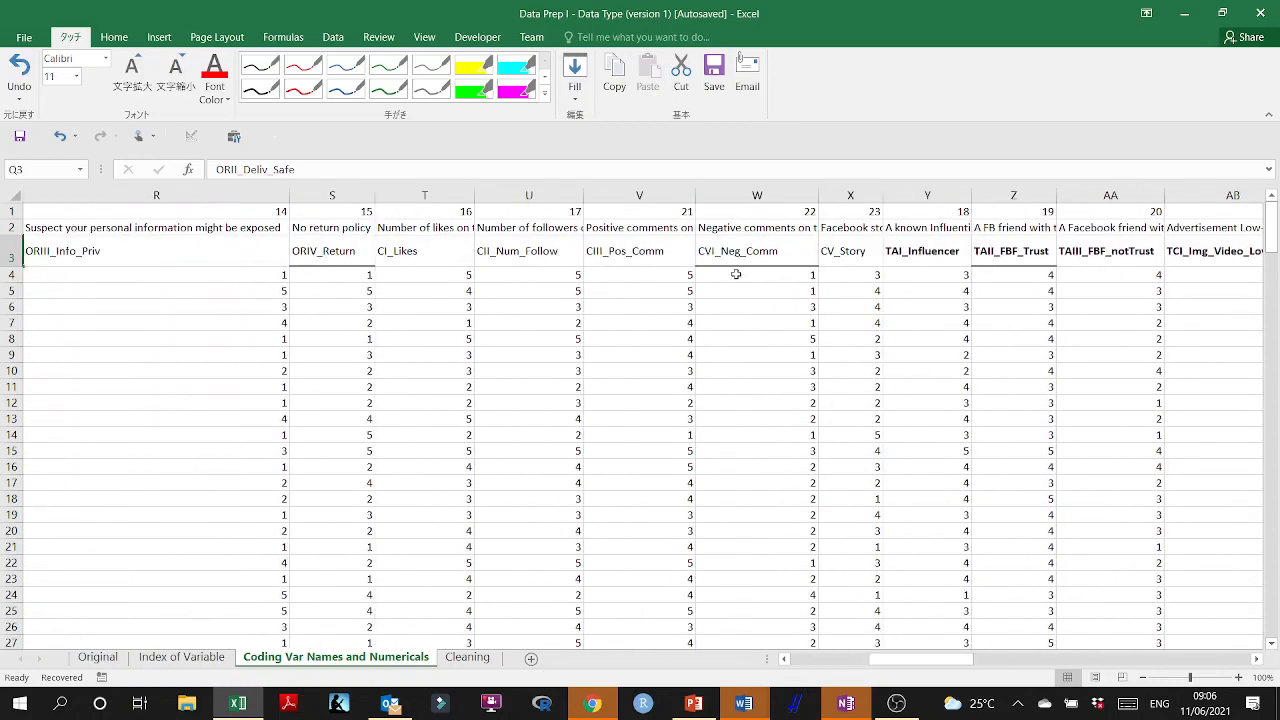
{"action": "left_click_drag", "start_coordinate": [850, 251], "coordinate": [403, 257]}
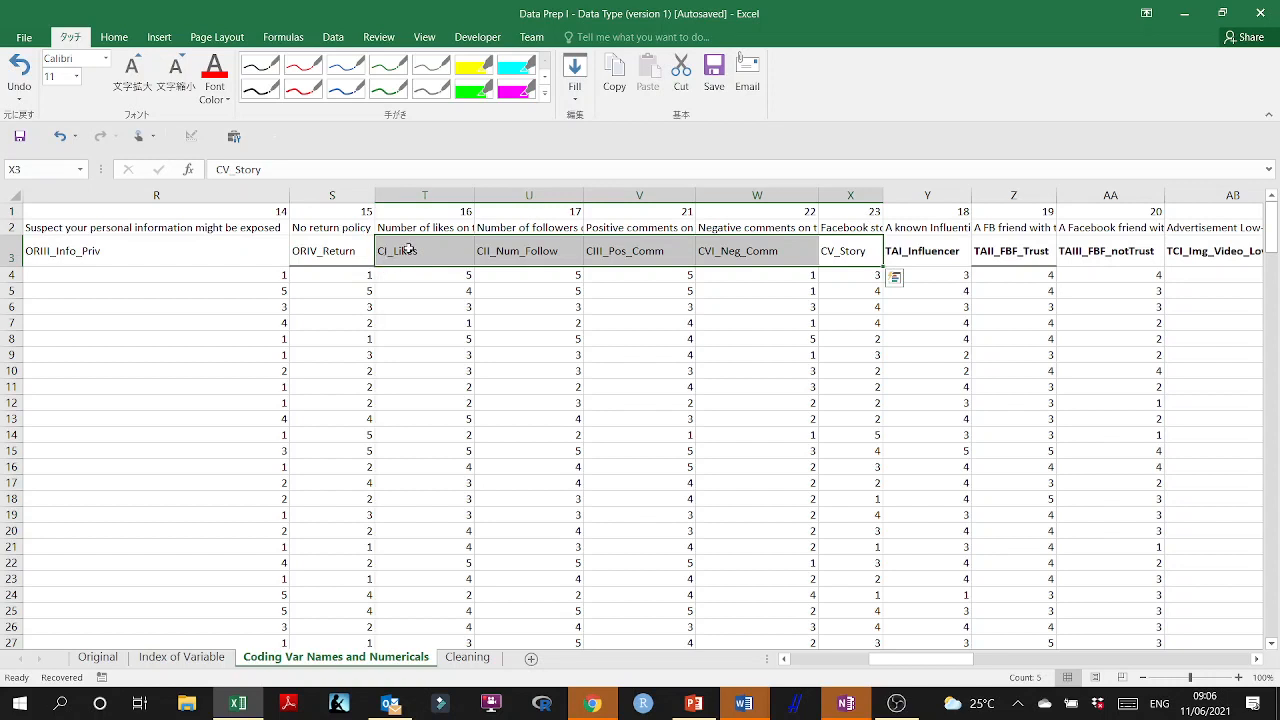
{"action": "left_click", "coordinate": [409, 250]}
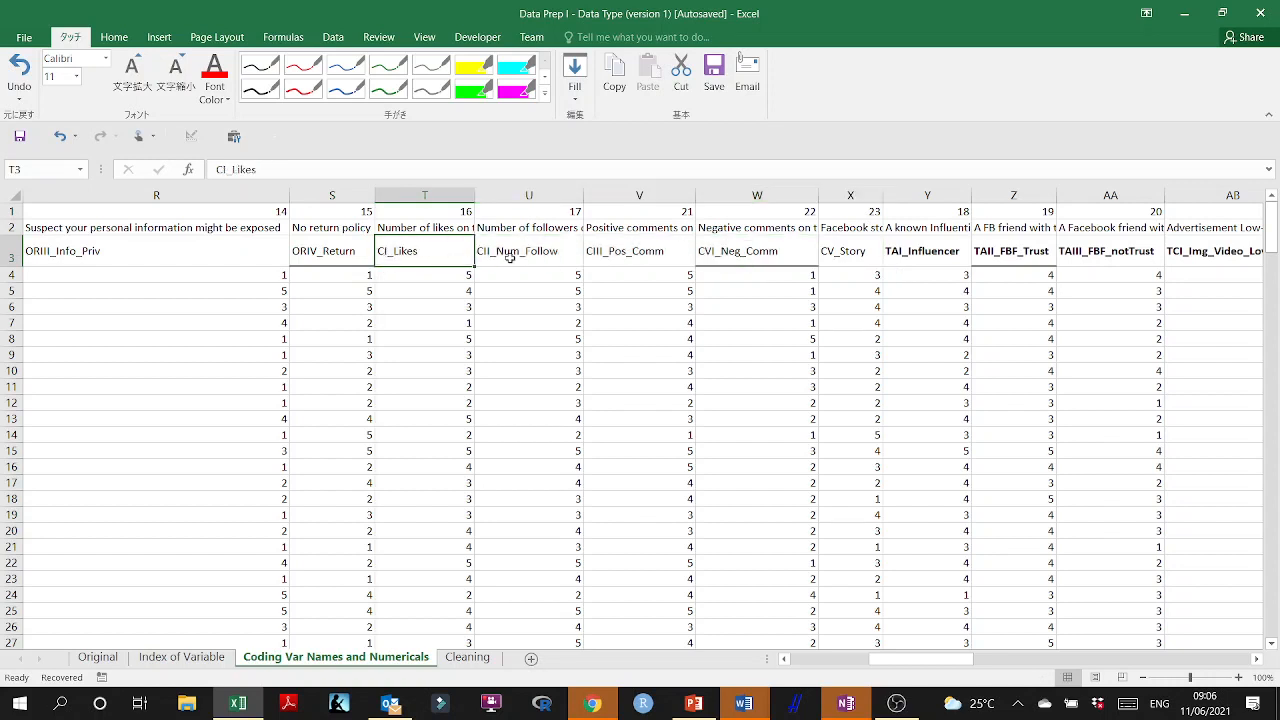
{"action": "left_click", "coordinate": [544, 258]}
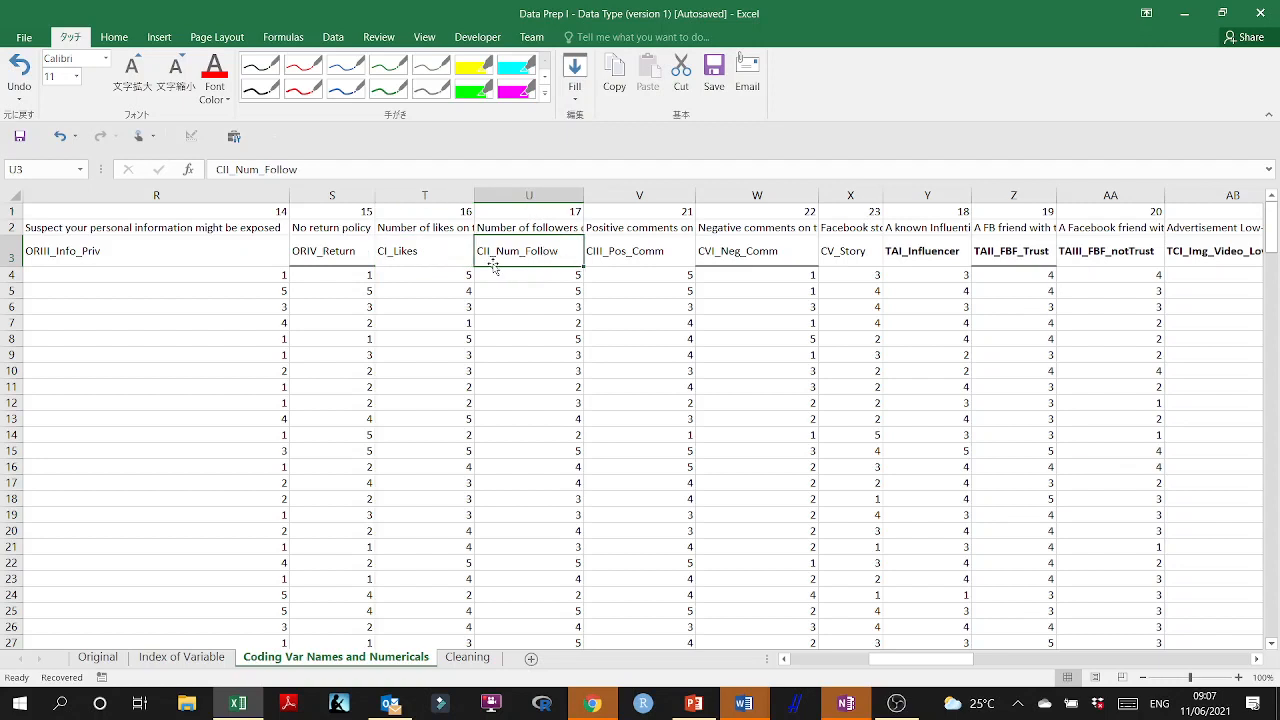
{"action": "left_click", "coordinate": [633, 250]}
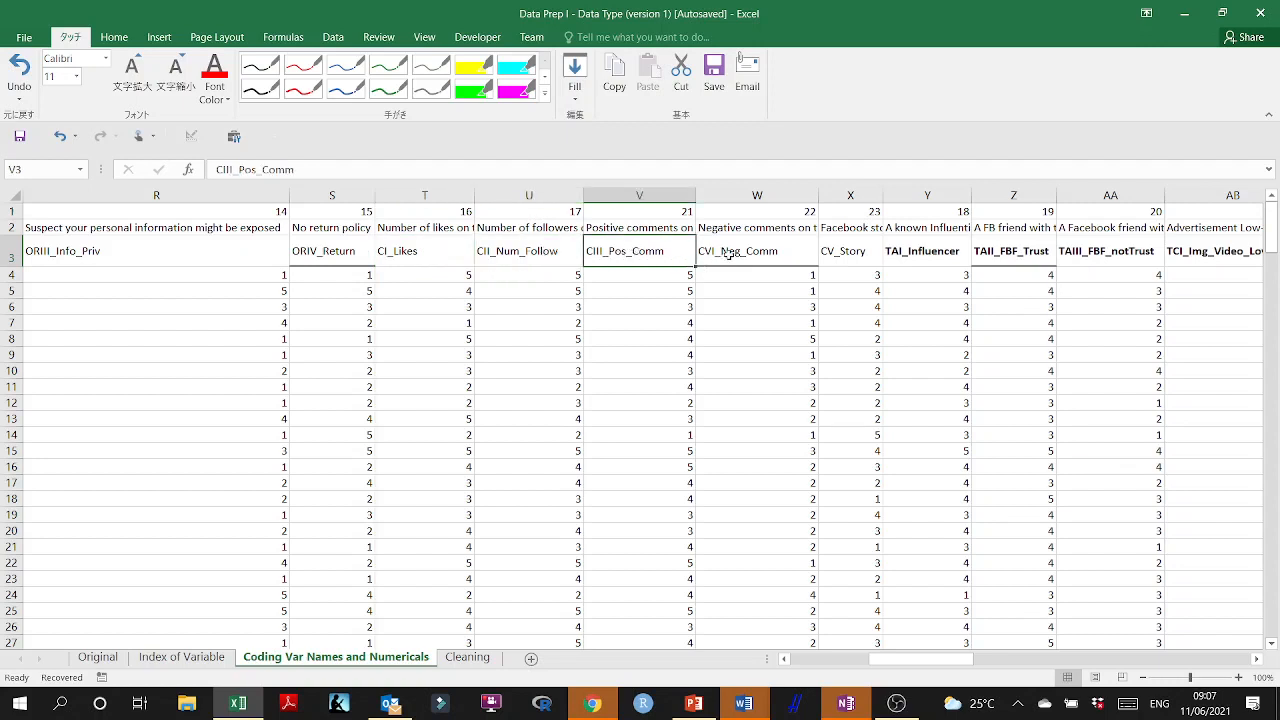
{"action": "left_click", "coordinate": [728, 255]}
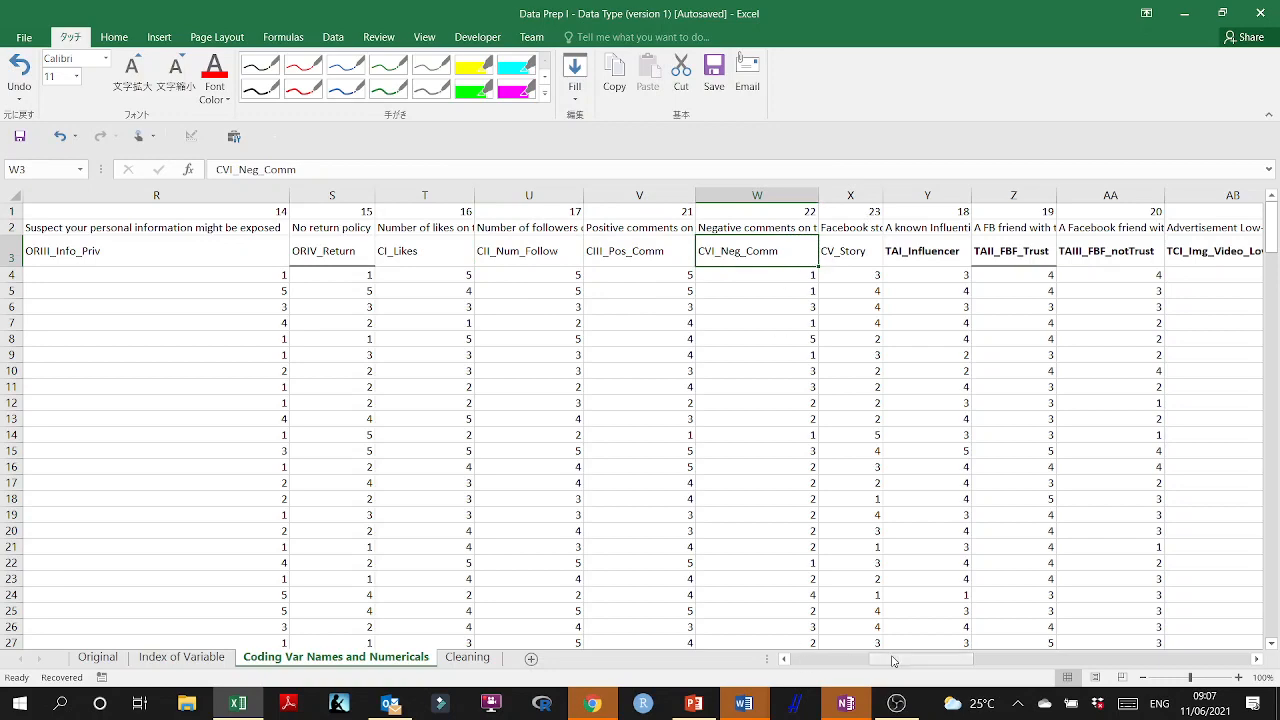
{"action": "left_click_drag", "start_coordinate": [895, 661], "coordinate": [905, 661]}
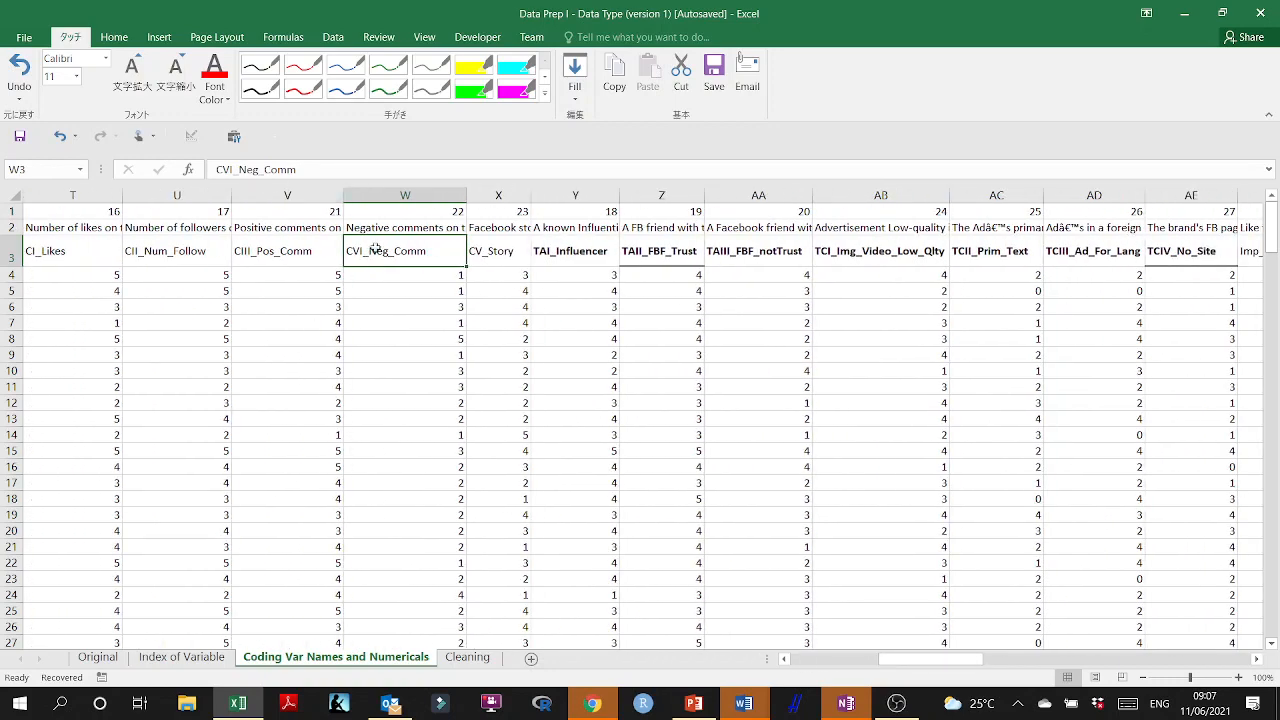
{"action": "left_click", "coordinate": [486, 251]}
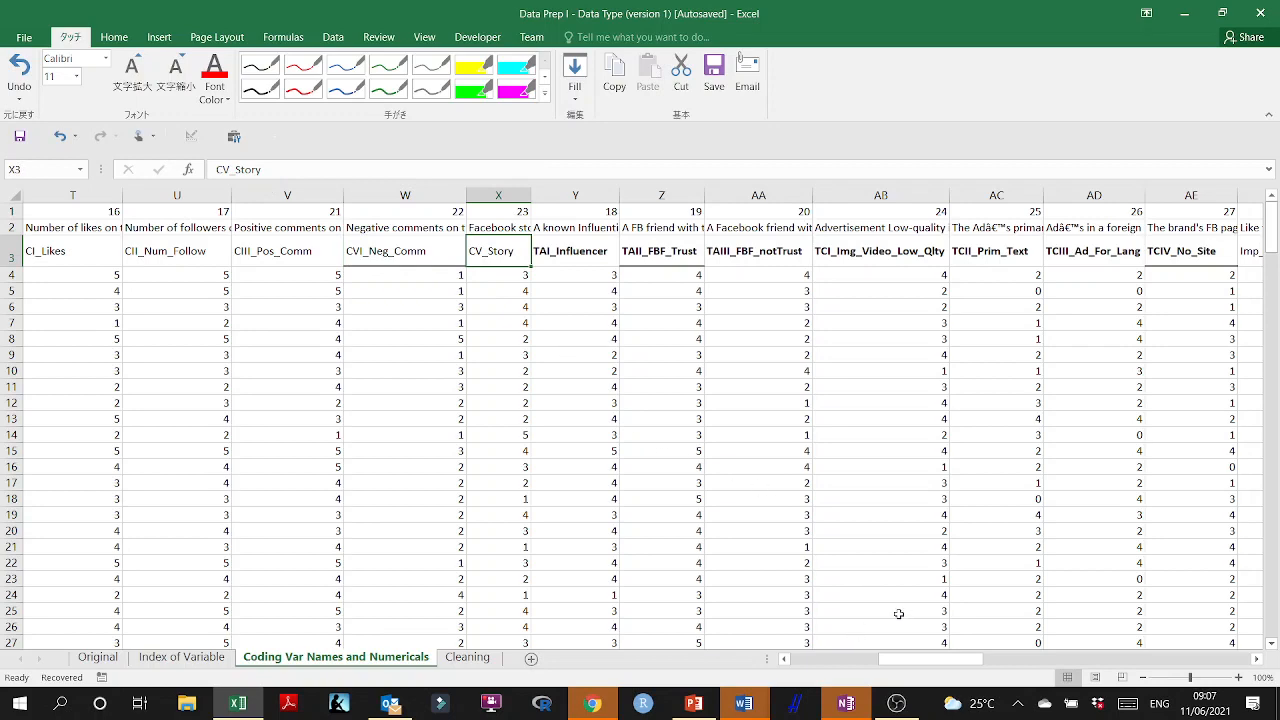
Select the four variable names from Imp_Like to Imp_Follow, and return to the first columns of the sheet.
{"action": "left_click_drag", "start_coordinate": [940, 663], "coordinate": [968, 663]}
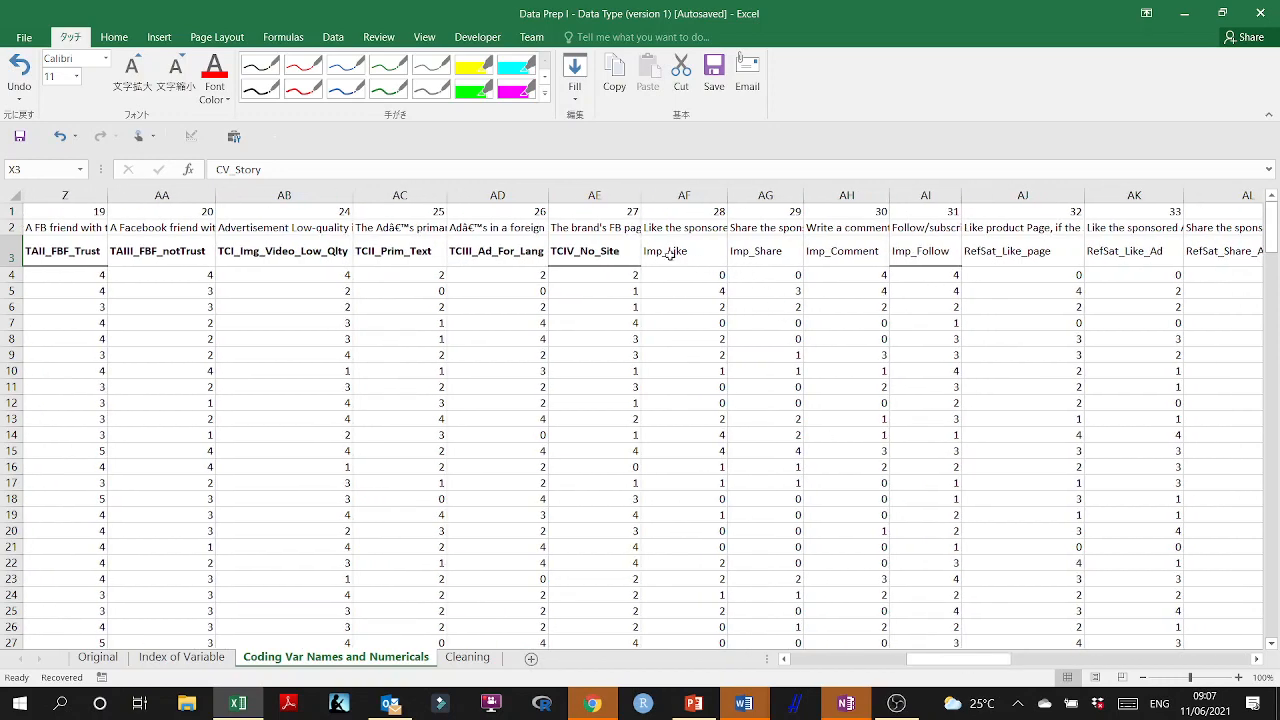
{"action": "left_click_drag", "start_coordinate": [668, 254], "coordinate": [930, 254]}
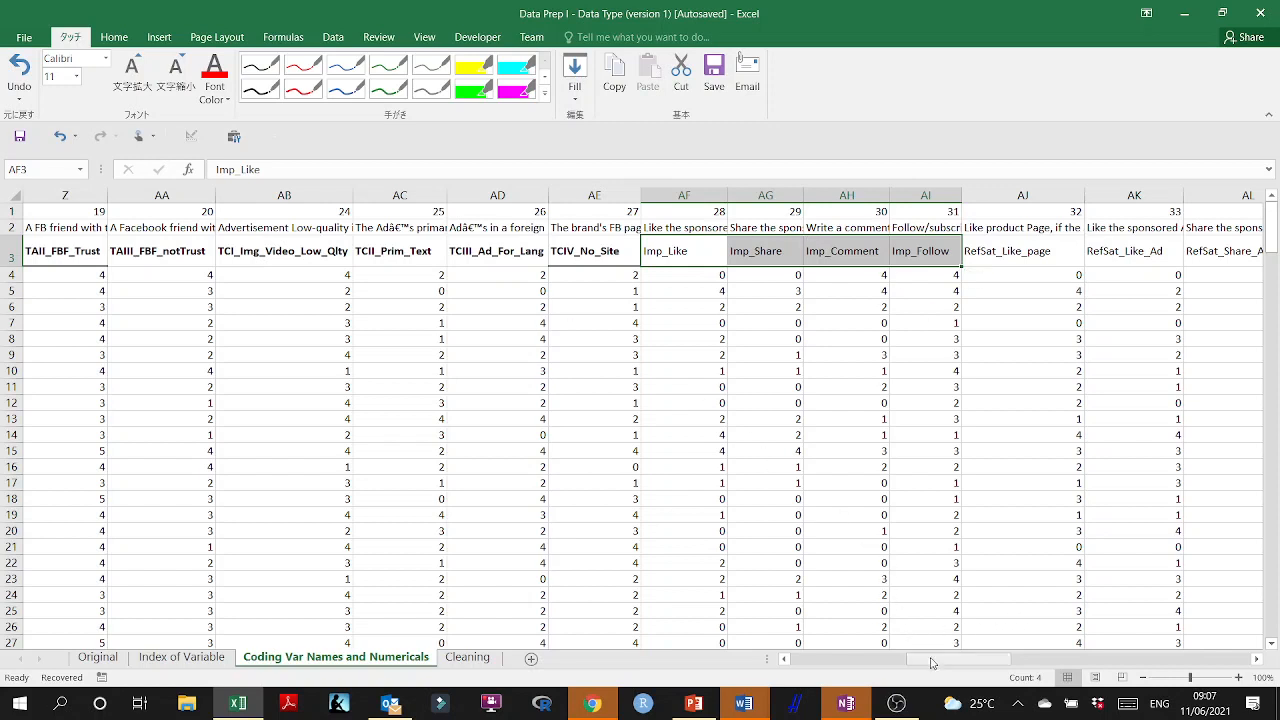
{"action": "left_click_drag", "start_coordinate": [930, 662], "coordinate": [803, 662]}
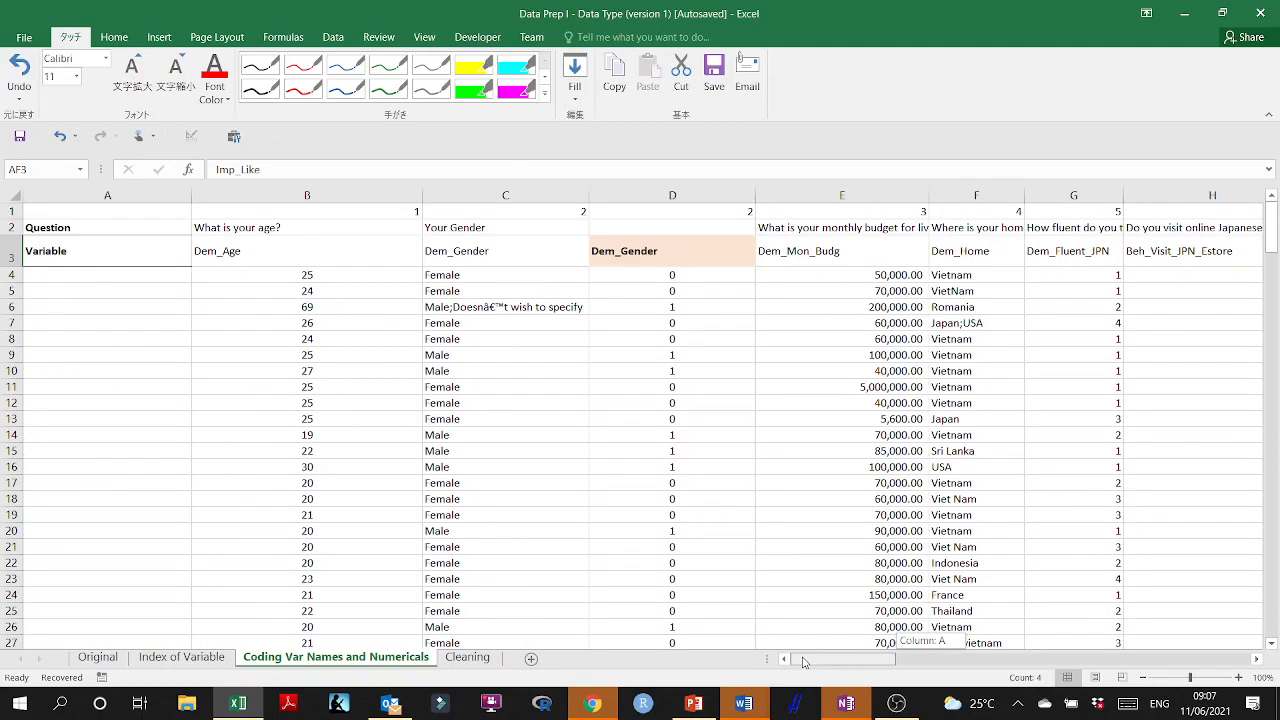
On the Cleaning sheet, enter # in cell A1 as the header of the respondent numbering column.
{"action": "left_click", "coordinate": [475, 667]}
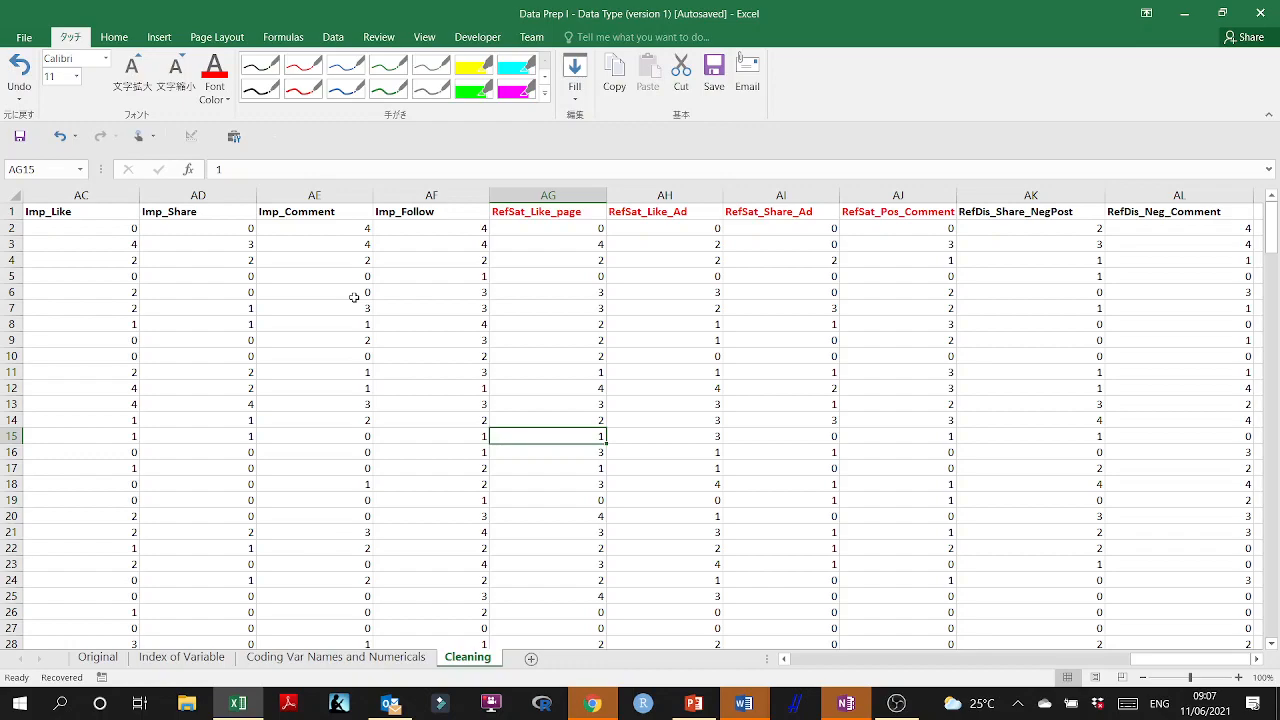
{"action": "left_click_drag", "start_coordinate": [1199, 658], "coordinate": [827, 657]}
{"action": "left_click", "coordinate": [512, 194]}
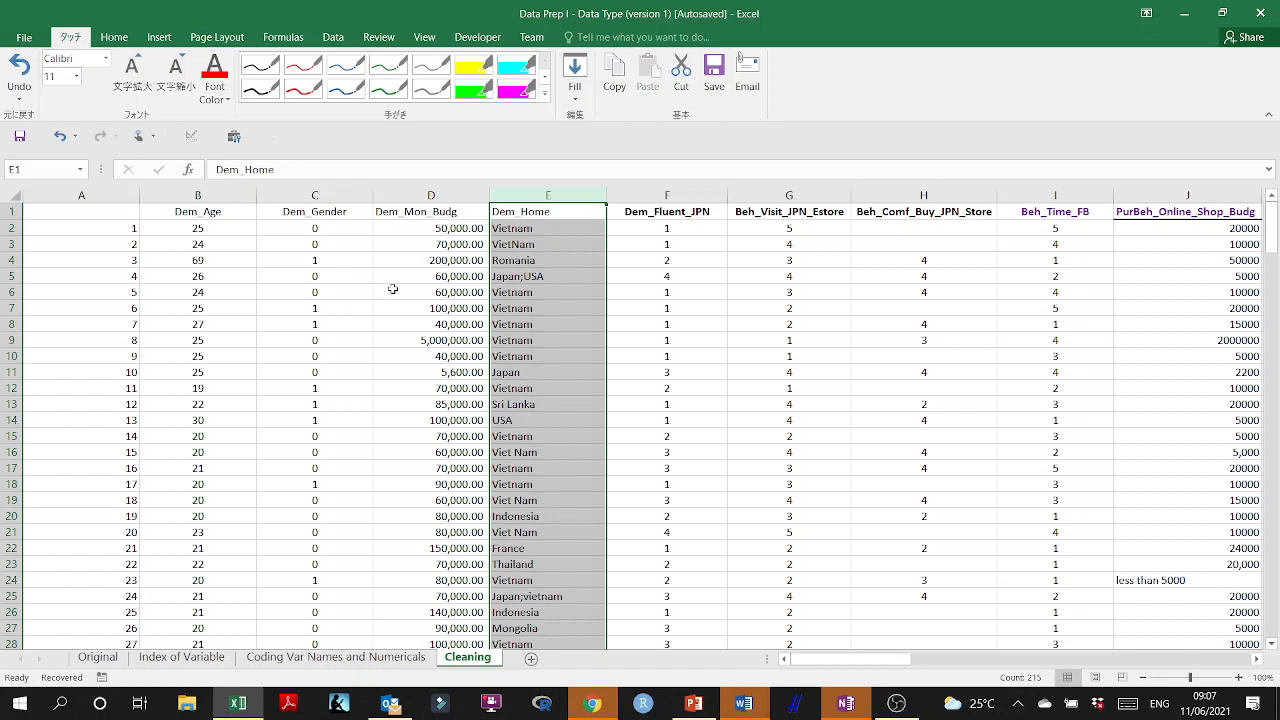
{"action": "left_click", "coordinate": [116, 211]}
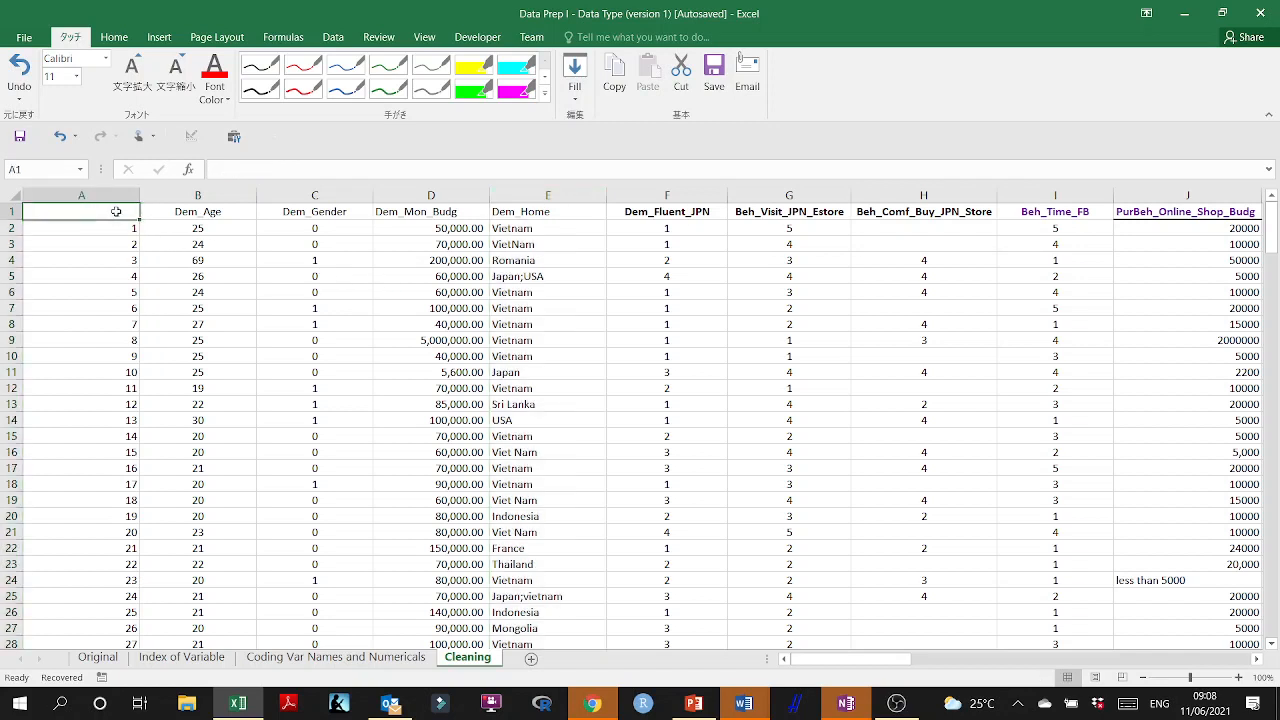
{"action": "type", "text": "#"}
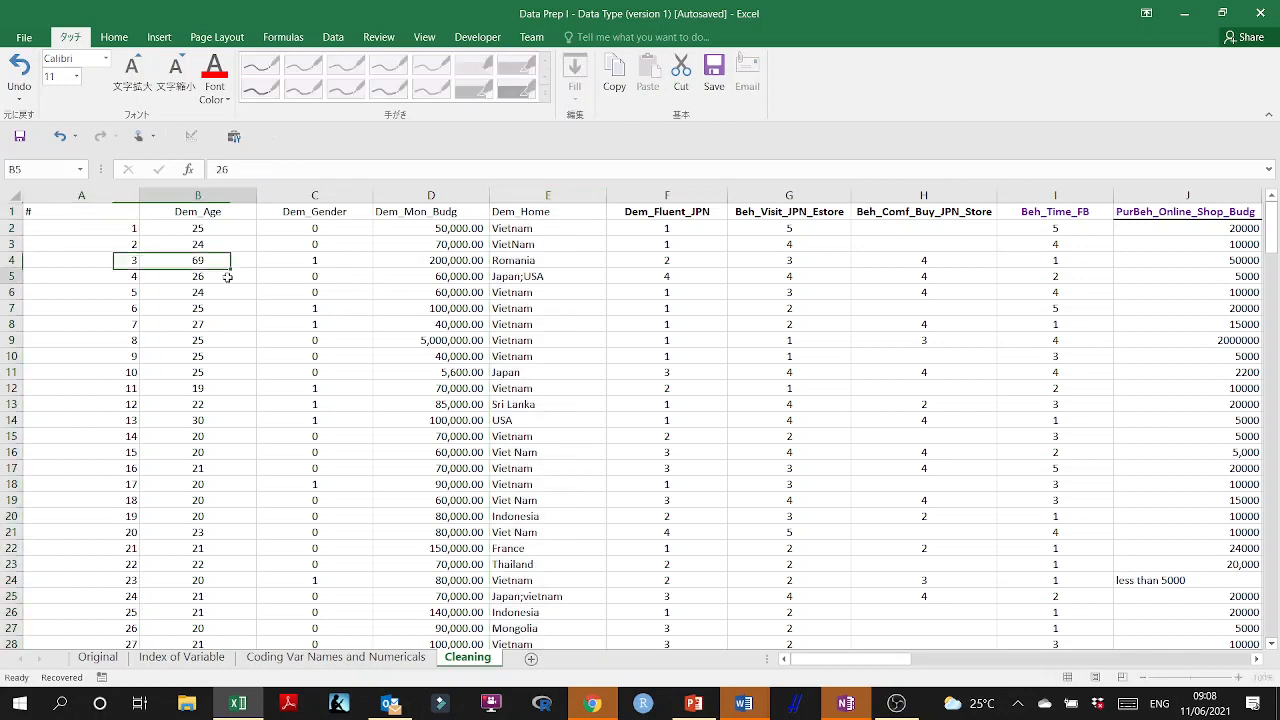
Center the contents of column A horizontally and narrow the column to suit its short numbers.
{"action": "left_click", "coordinate": [82, 195]}
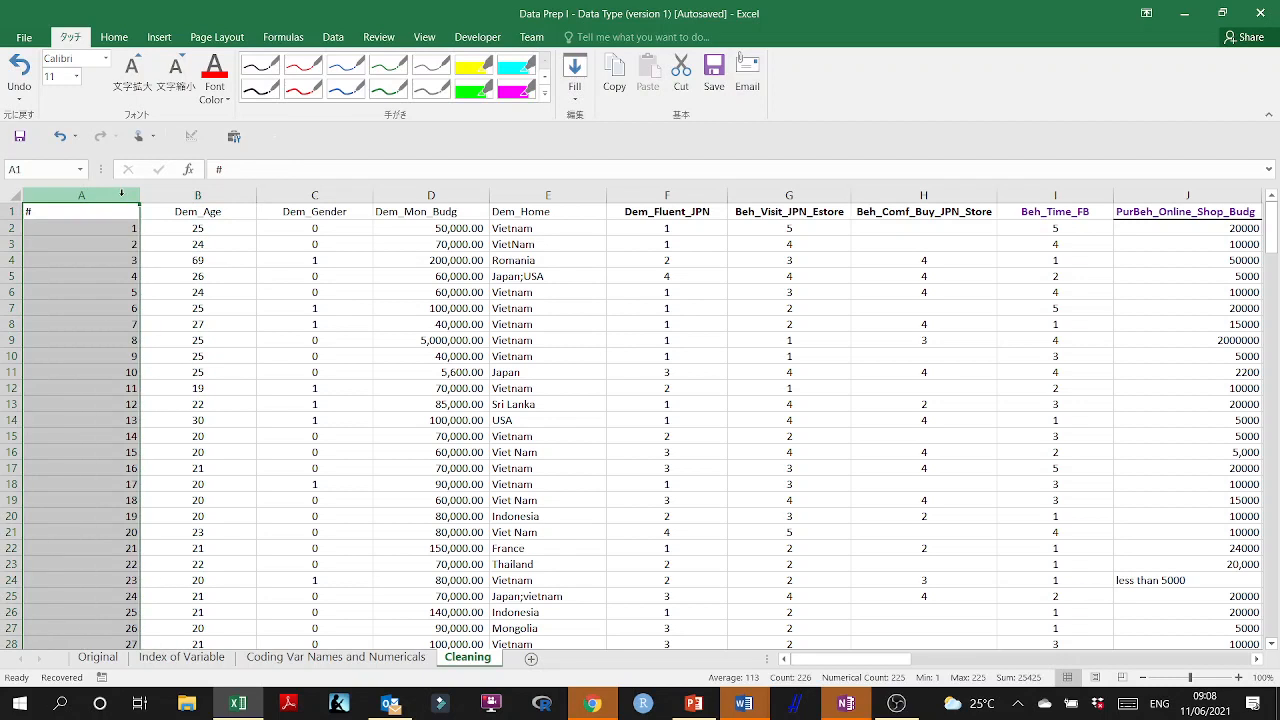
{"action": "left_click", "coordinate": [110, 37]}
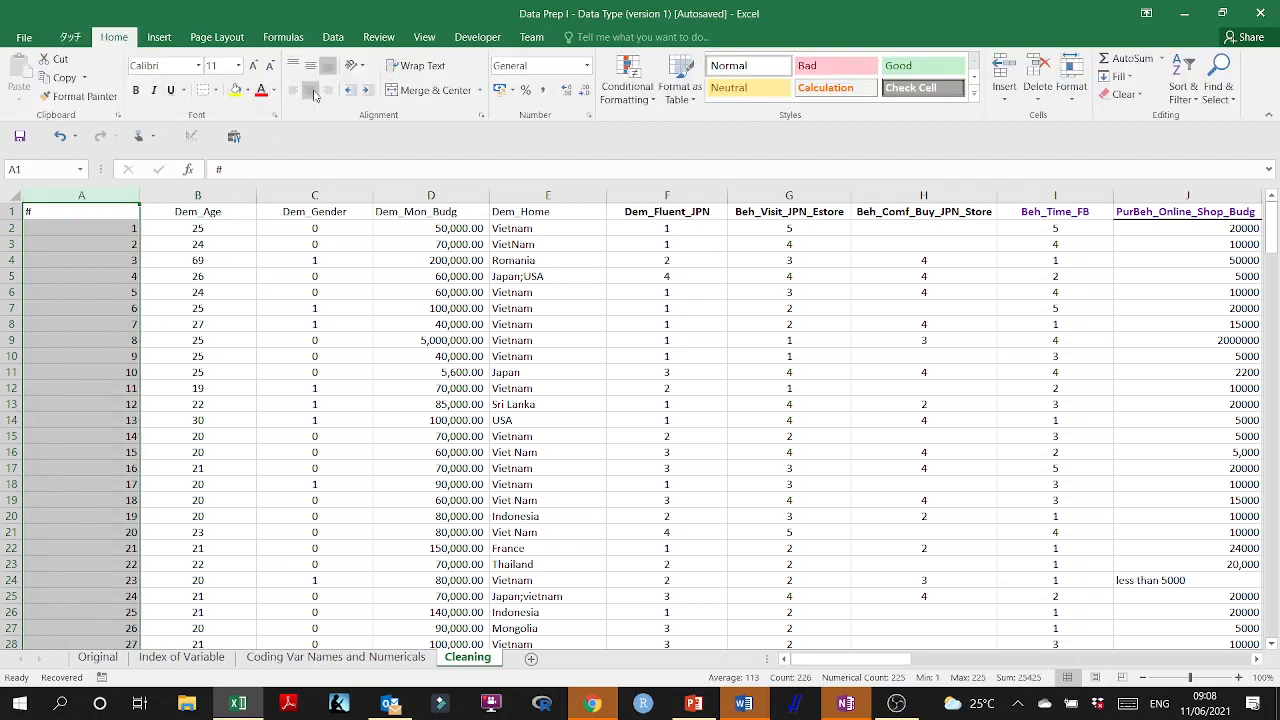
{"action": "left_click", "coordinate": [312, 91]}
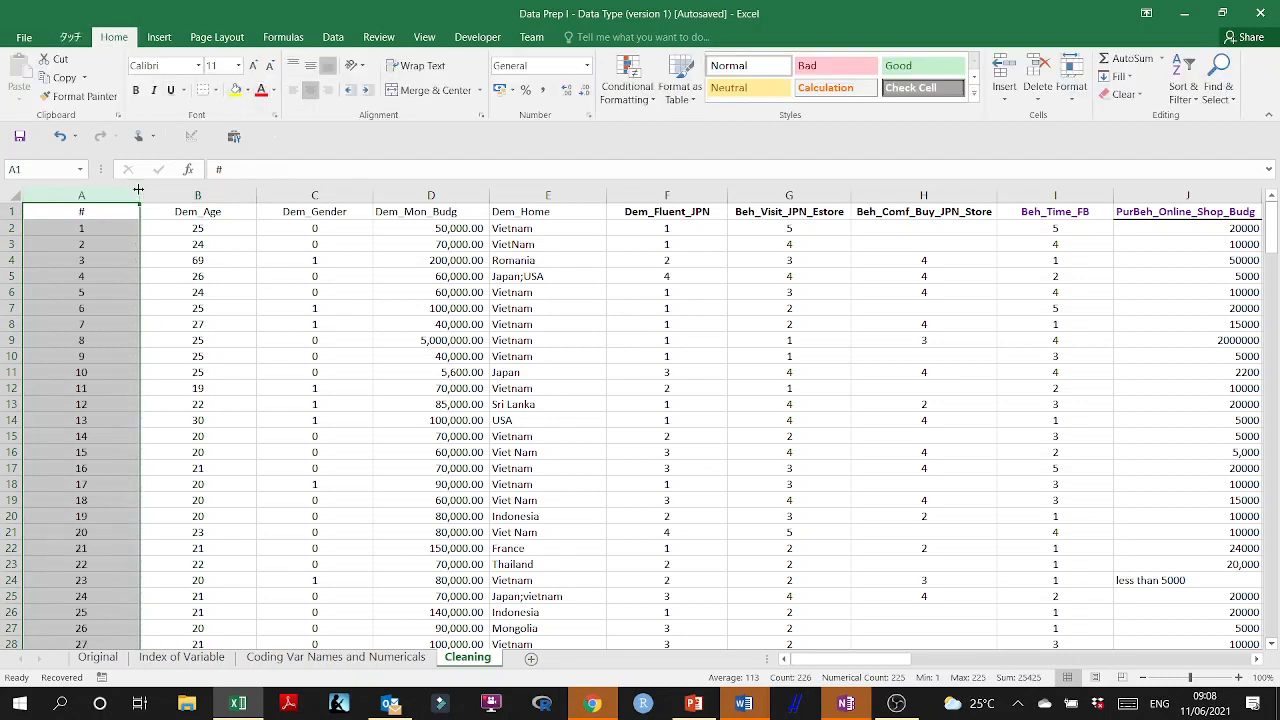
{"action": "left_click_drag", "start_coordinate": [138, 189], "coordinate": [62, 190]}
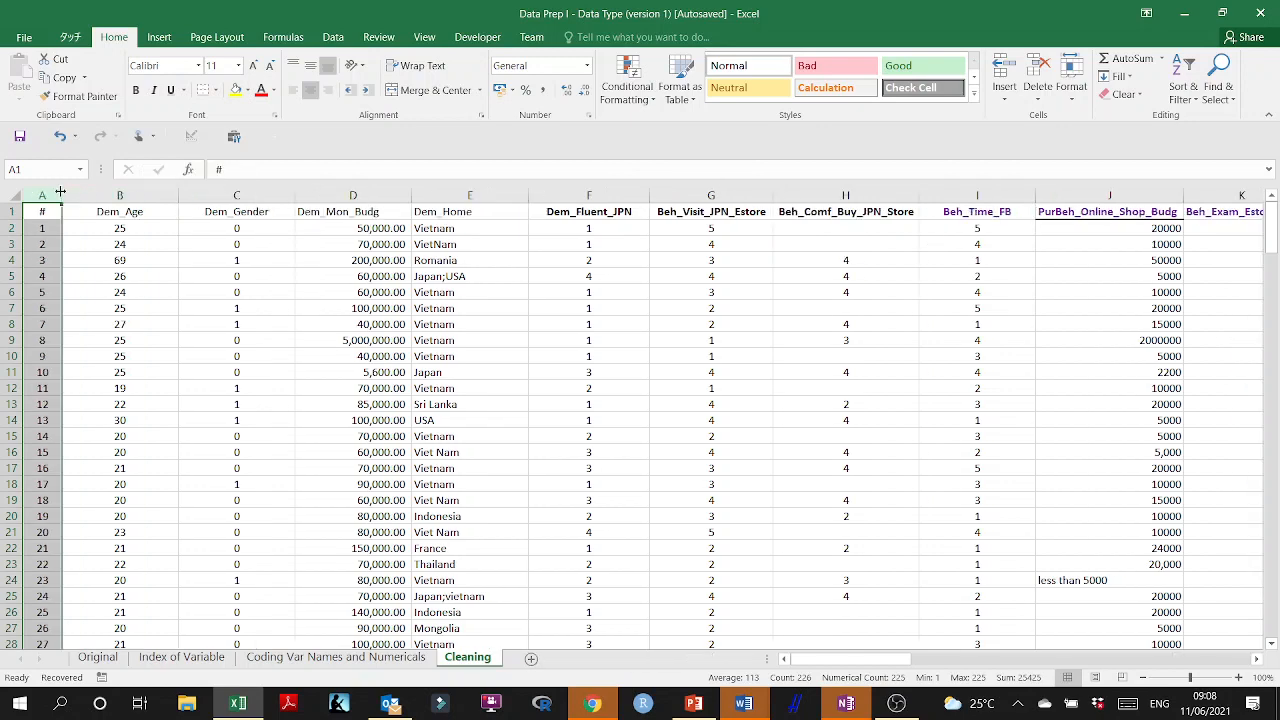
Examine the Dem_Age column from its header down to the last respondent for entries that are not valid ages.
{"action": "left_click", "coordinate": [130, 212]}
{"action": "scroll", "coordinate": [163, 276], "scroll_direction": "down", "scroll_amount": 19}
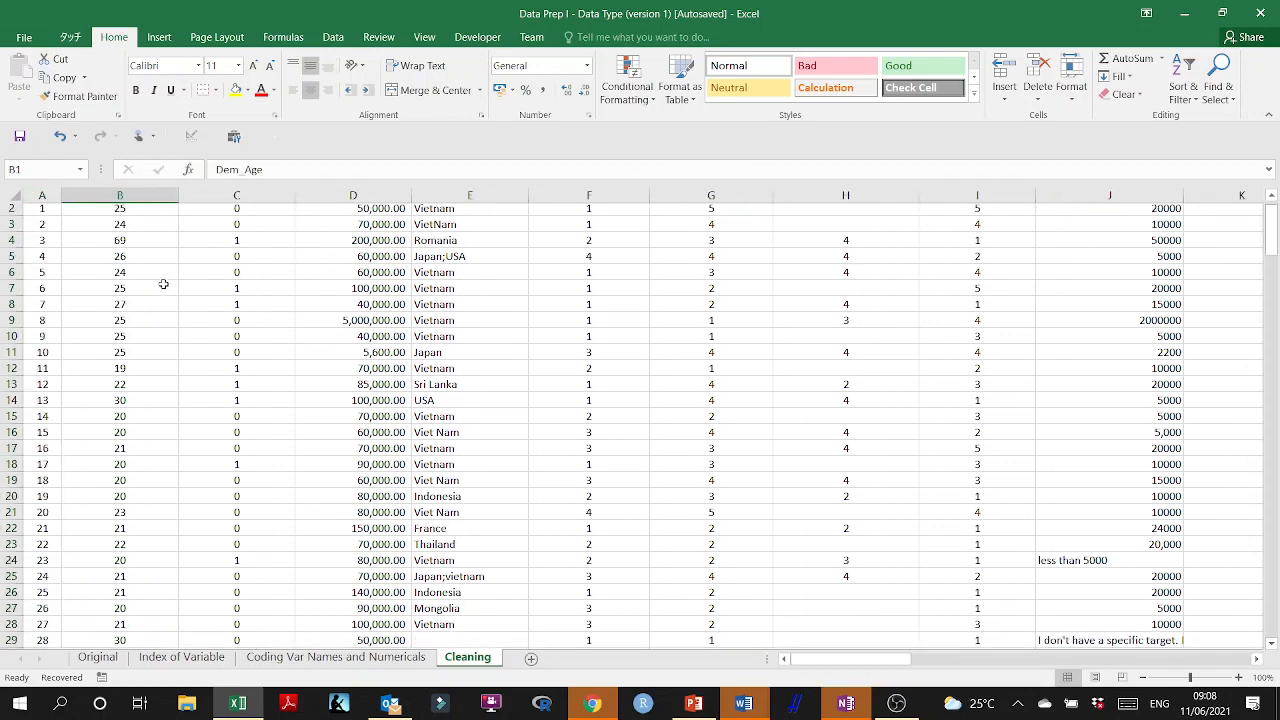
{"action": "scroll", "coordinate": [140, 383], "scroll_direction": "down", "scroll_amount": 20}
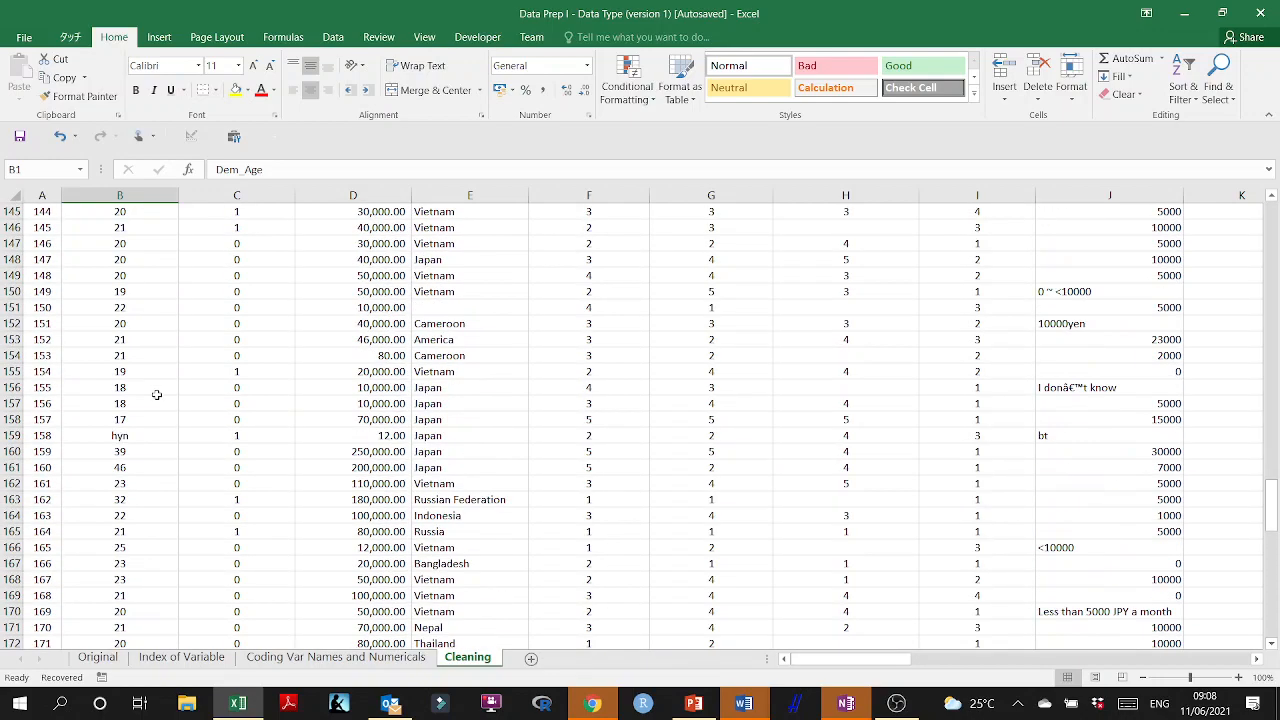
{"action": "scroll", "coordinate": [157, 395], "scroll_direction": "down", "scroll_amount": 9}
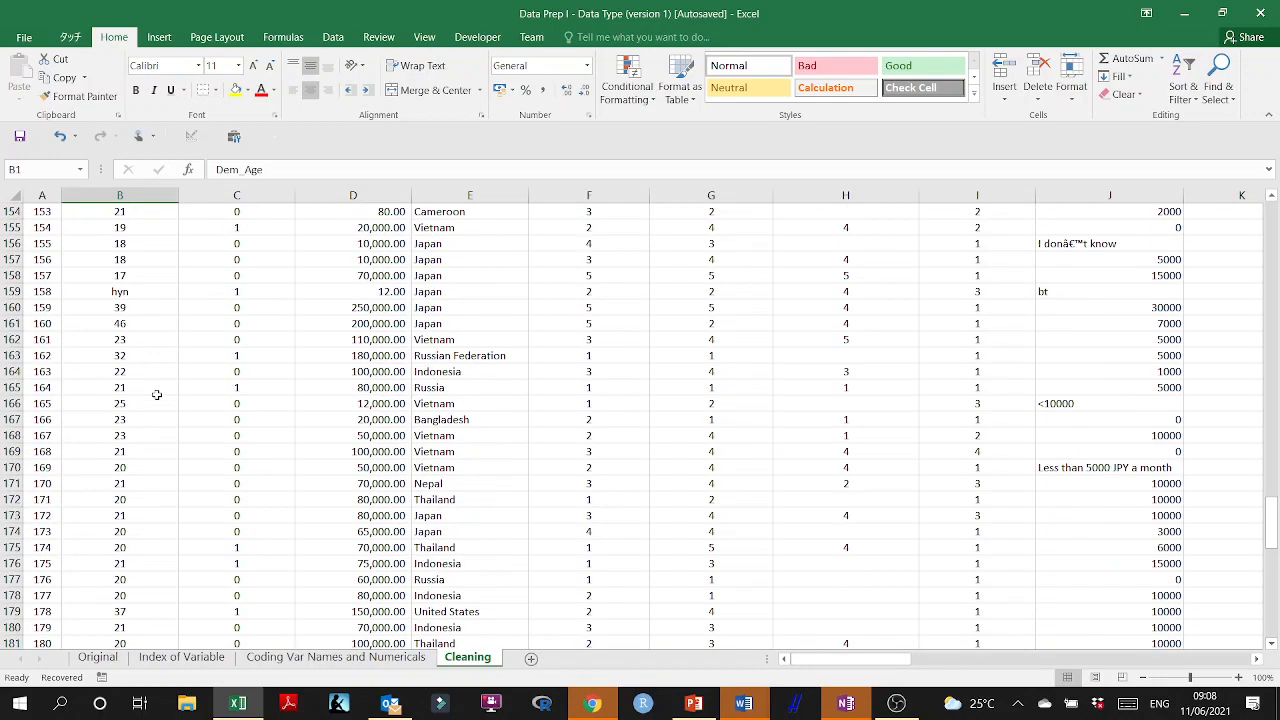
{"action": "scroll", "coordinate": [157, 395], "scroll_direction": "down", "scroll_amount": 15}
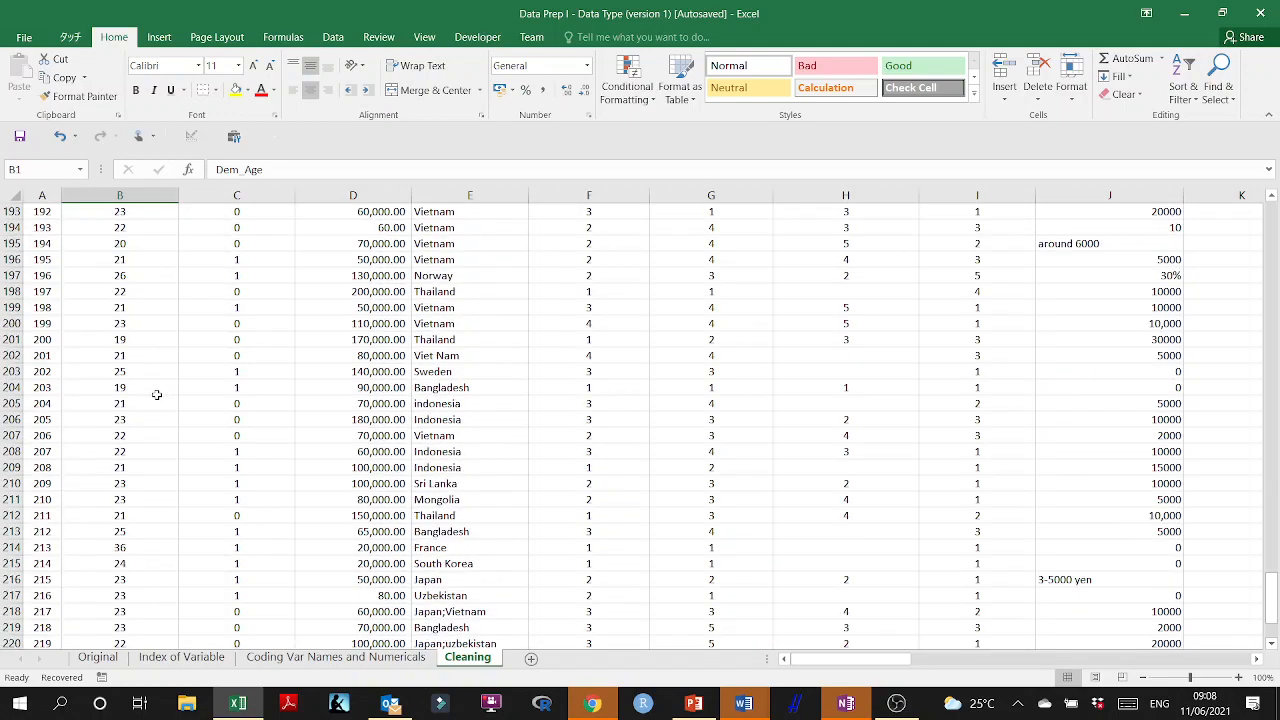
{"action": "left_click", "coordinate": [126, 389]}
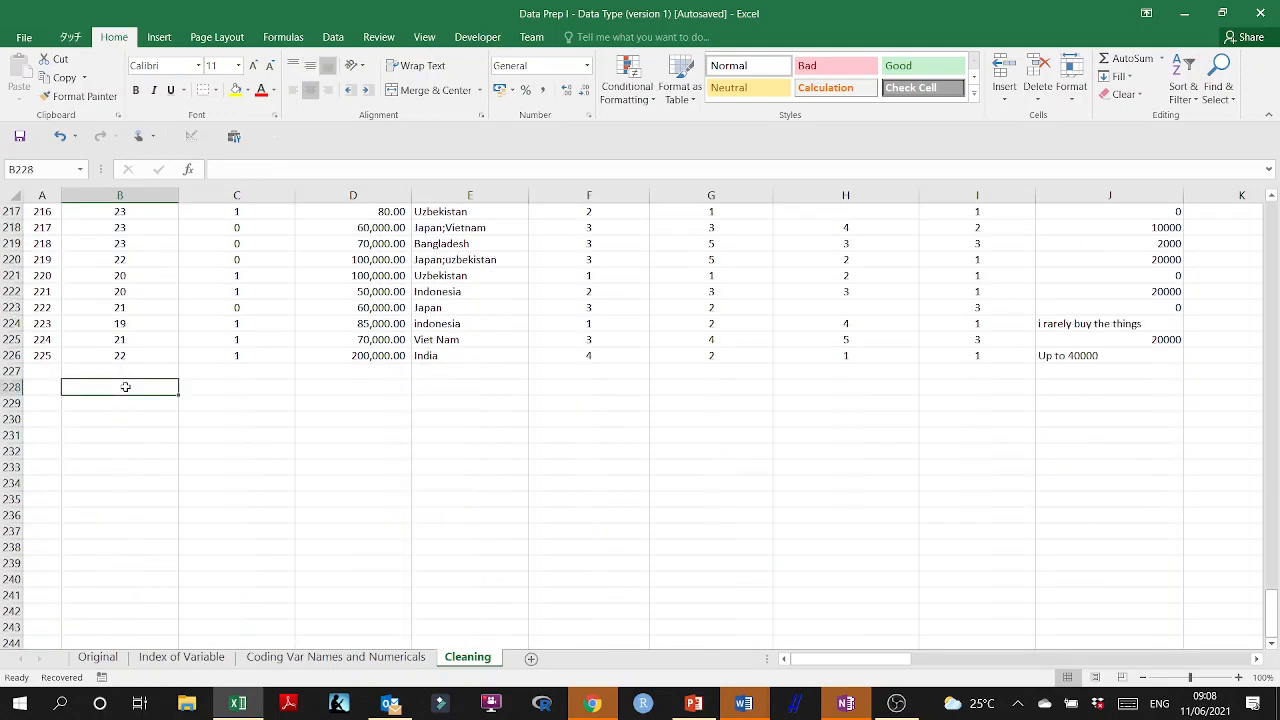
{"action": "scroll", "coordinate": [143, 377], "scroll_direction": "up", "scroll_amount": 12}
{"action": "scroll", "coordinate": [144, 377], "scroll_direction": "up", "scroll_amount": 12}
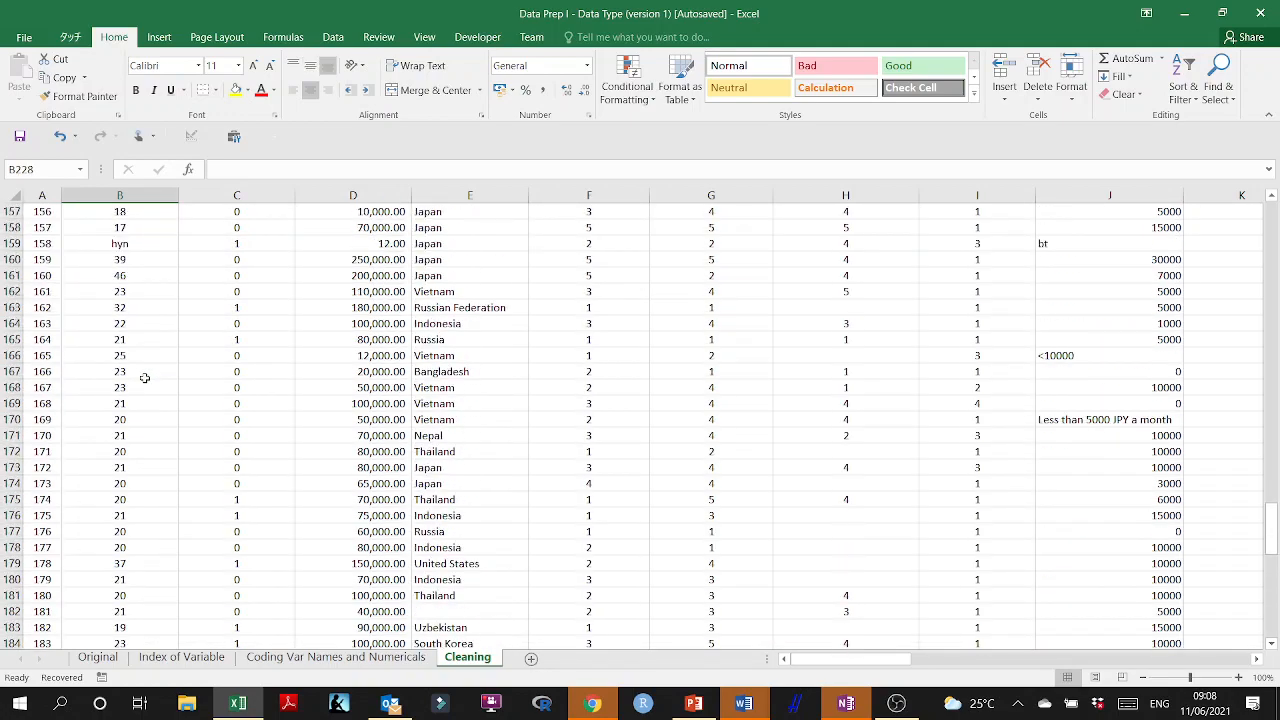
Replace the non-numeric age in cell B159 with the average of the ages above it, using =AVERAGE(B2:B158).
{"action": "left_click", "coordinate": [142, 435]}
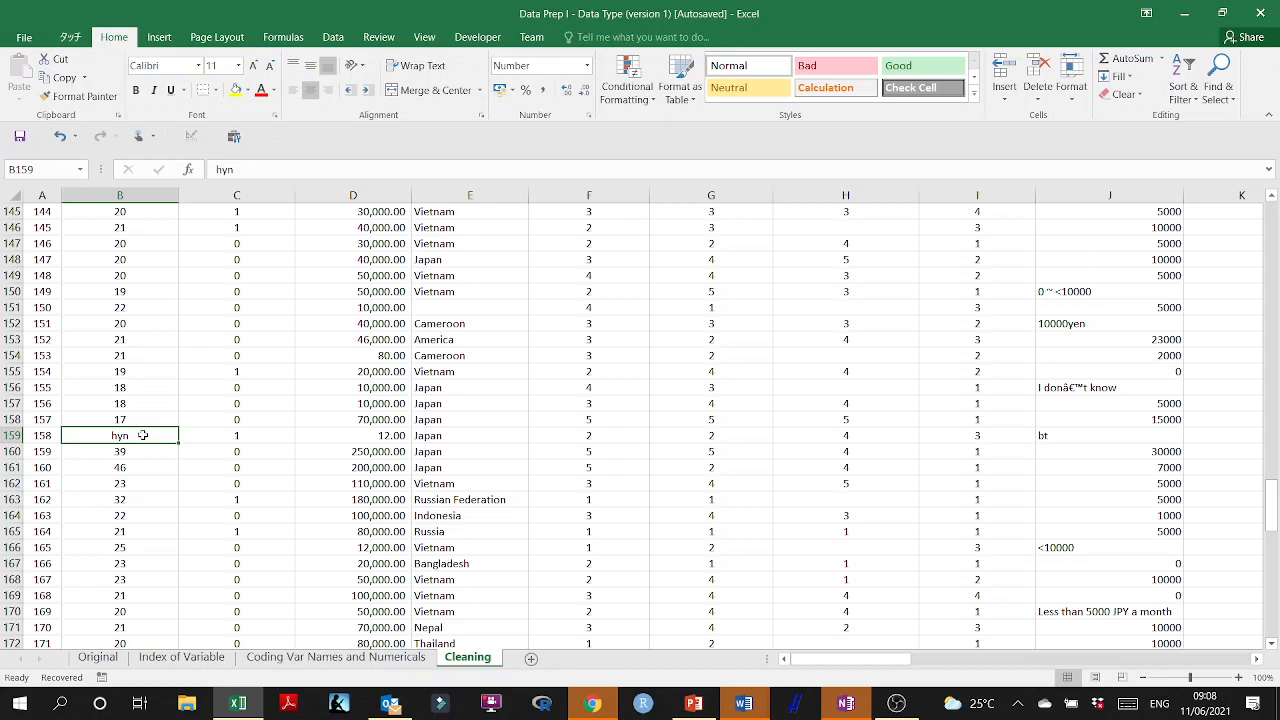
{"action": "type", "text": "=av"}
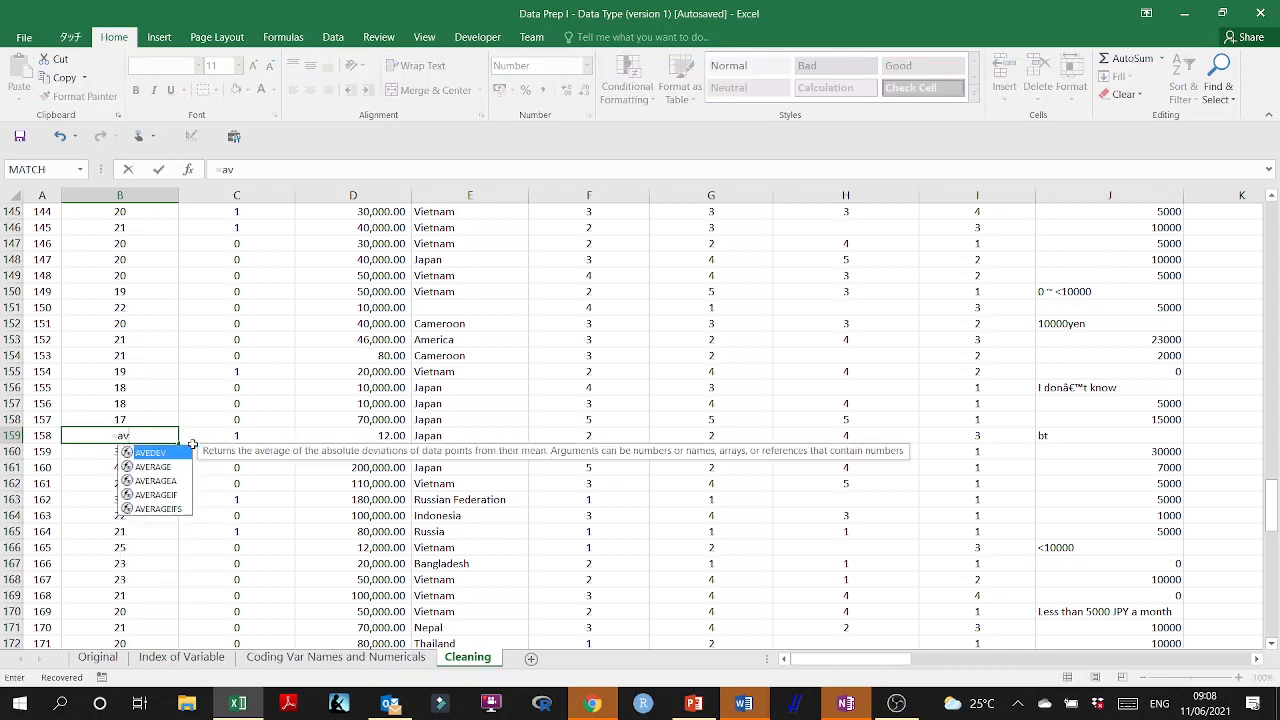
{"action": "type", "text": "erage("}
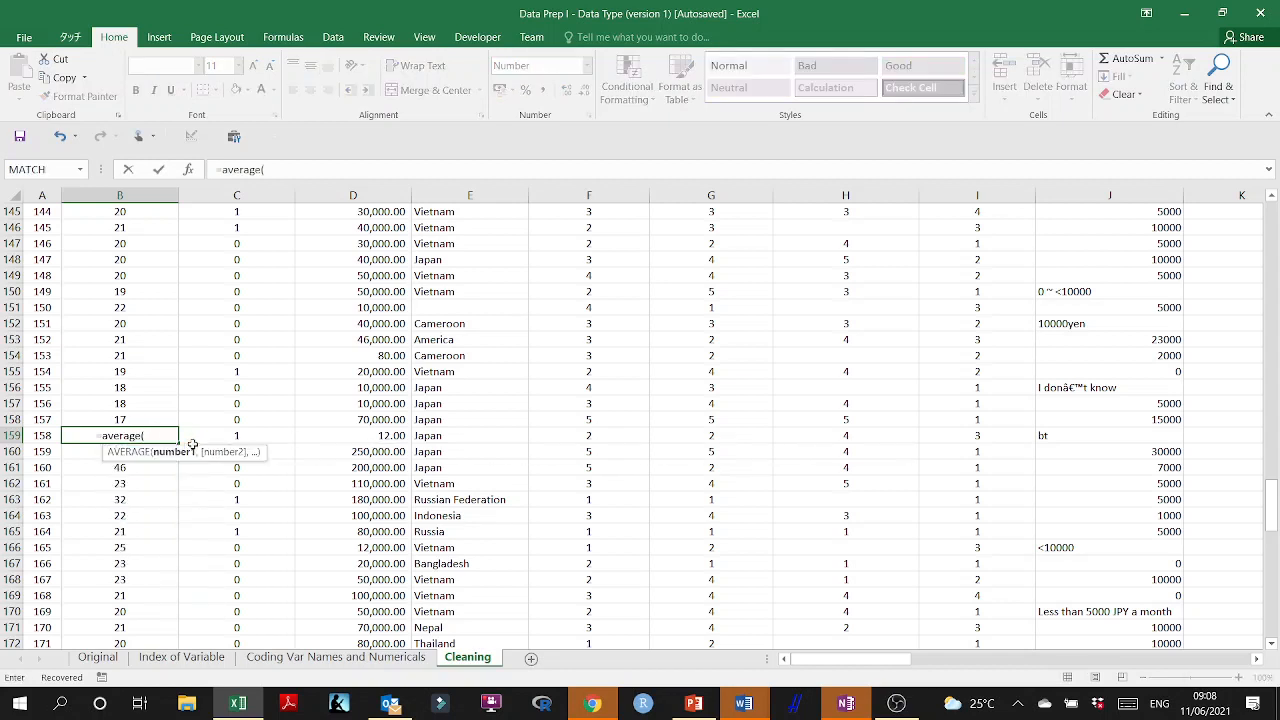
{"action": "left_click_drag", "start_coordinate": [142, 414], "coordinate": [145, 225]}
{"action": "key", "text": "Return"}
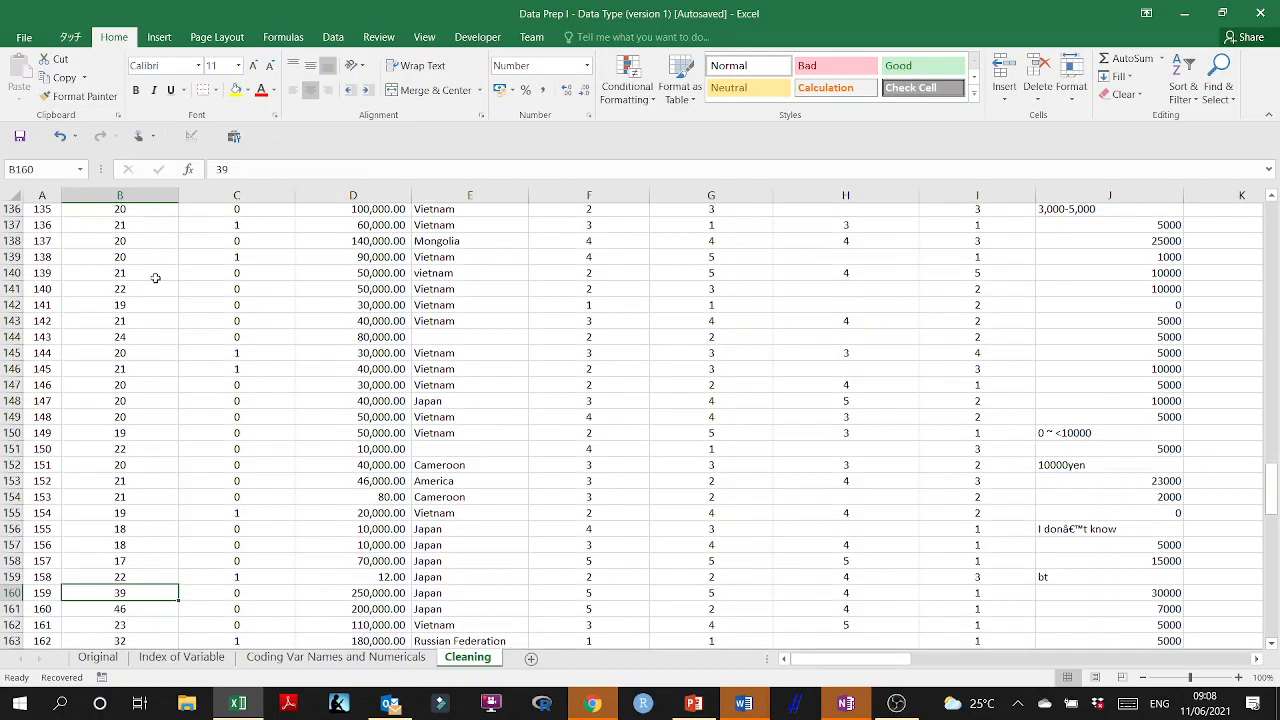
Inspect the cell range used by the average formula in B159, leaving the formula as it is.
{"action": "scroll", "coordinate": [155, 280], "scroll_direction": "down", "scroll_amount": 3}
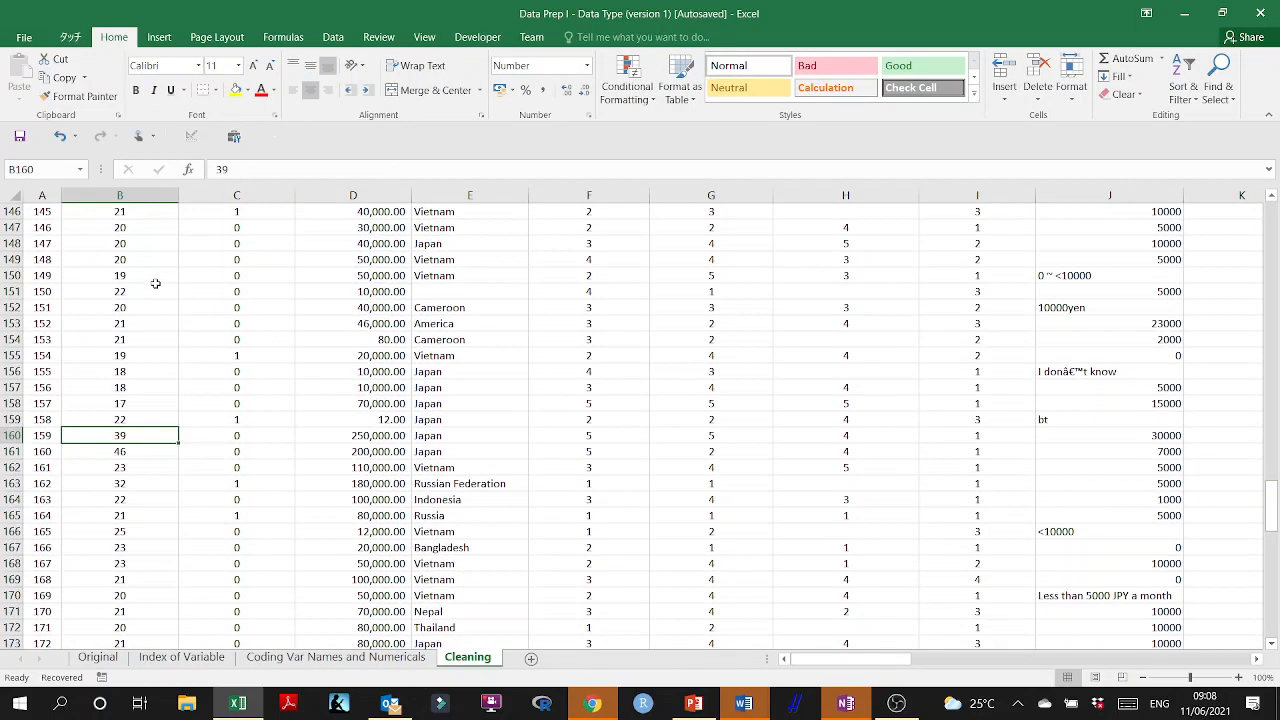
{"action": "double_click", "coordinate": [145, 419]}
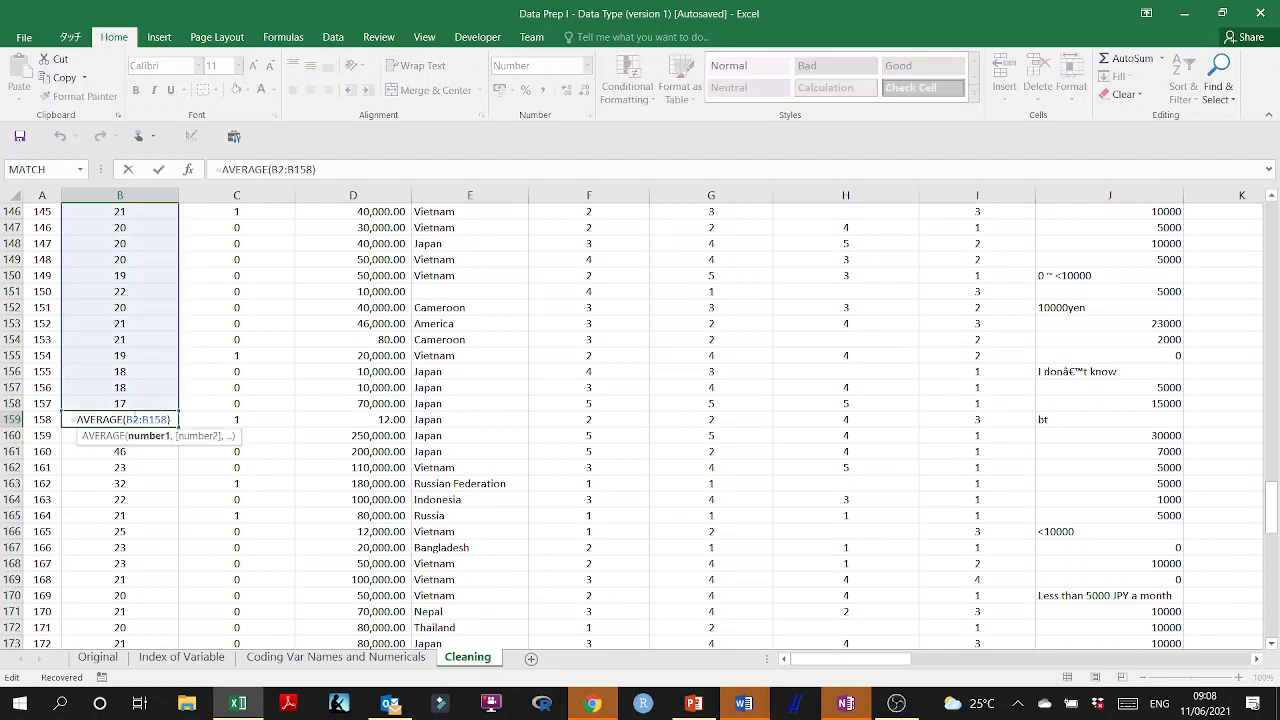
{"action": "key", "text": "Escape"}
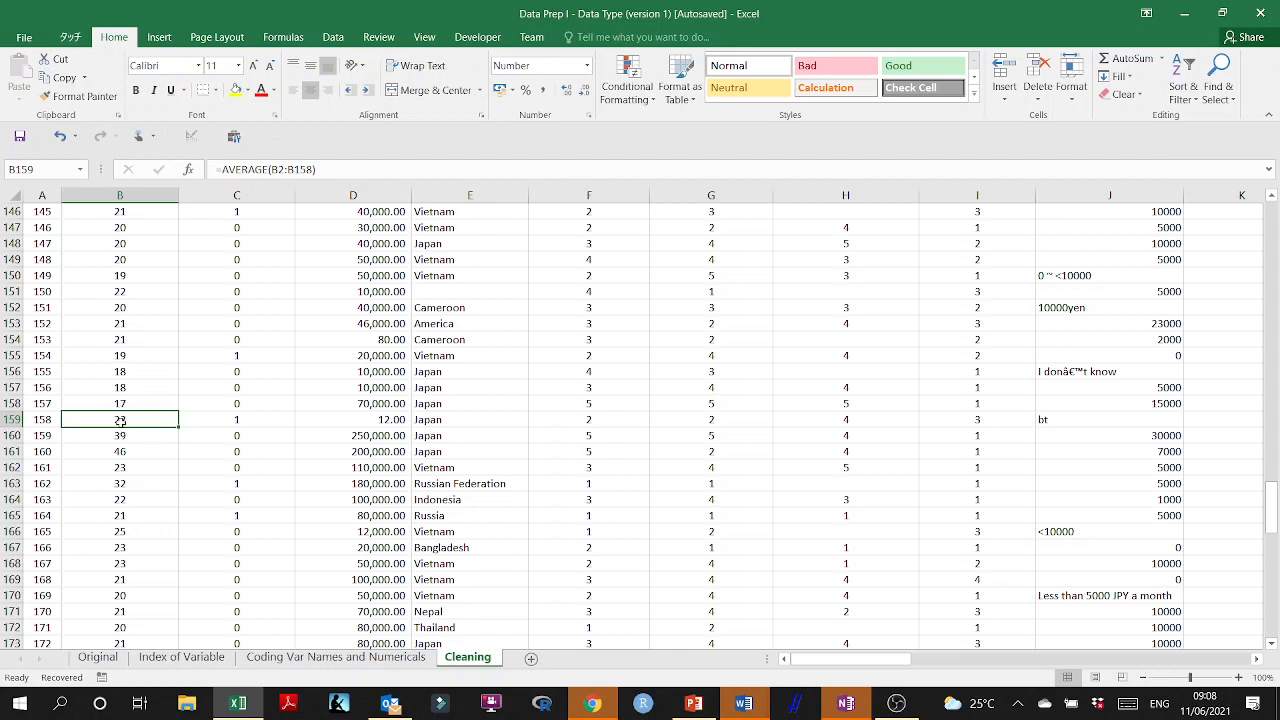
Select row 159 to review that respondent's whole record, and return to the Dem_Age header in cell B1.
{"action": "left_click", "coordinate": [8, 419]}
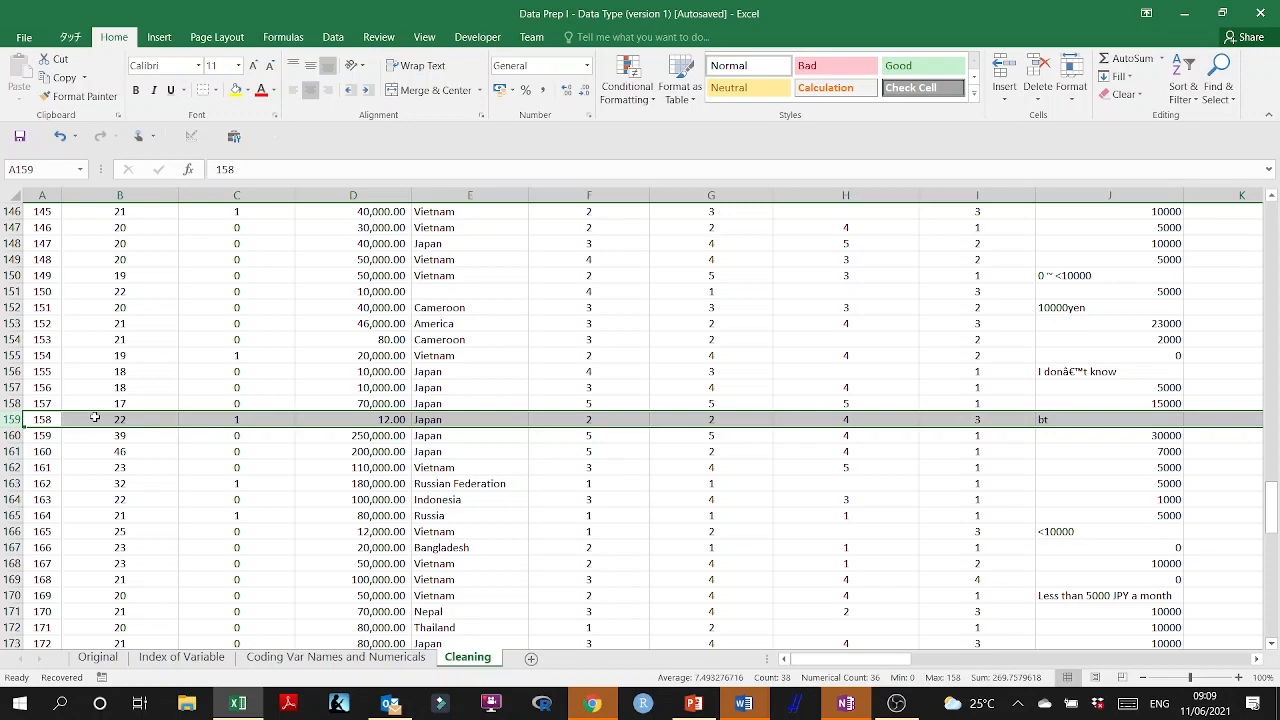
{"action": "scroll", "coordinate": [200, 400], "scroll_direction": "up", "scroll_amount": 20}
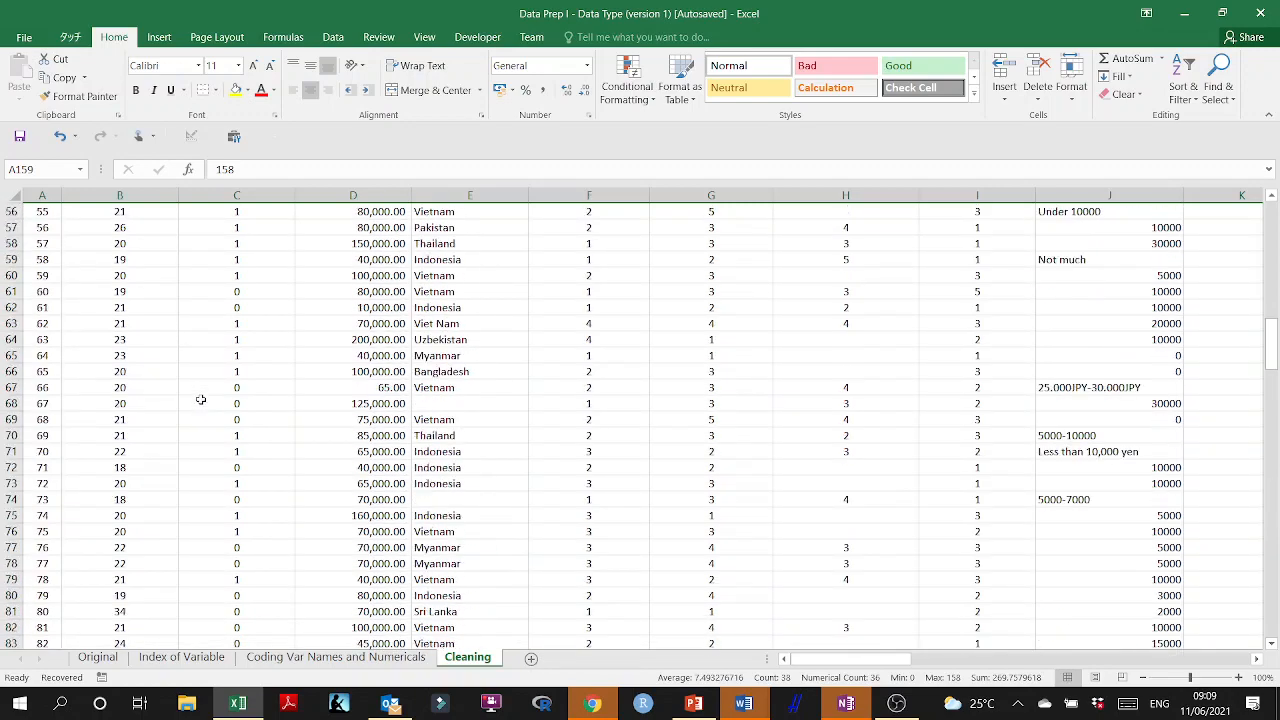
{"action": "scroll", "coordinate": [200, 400], "scroll_direction": "up", "scroll_amount": 18}
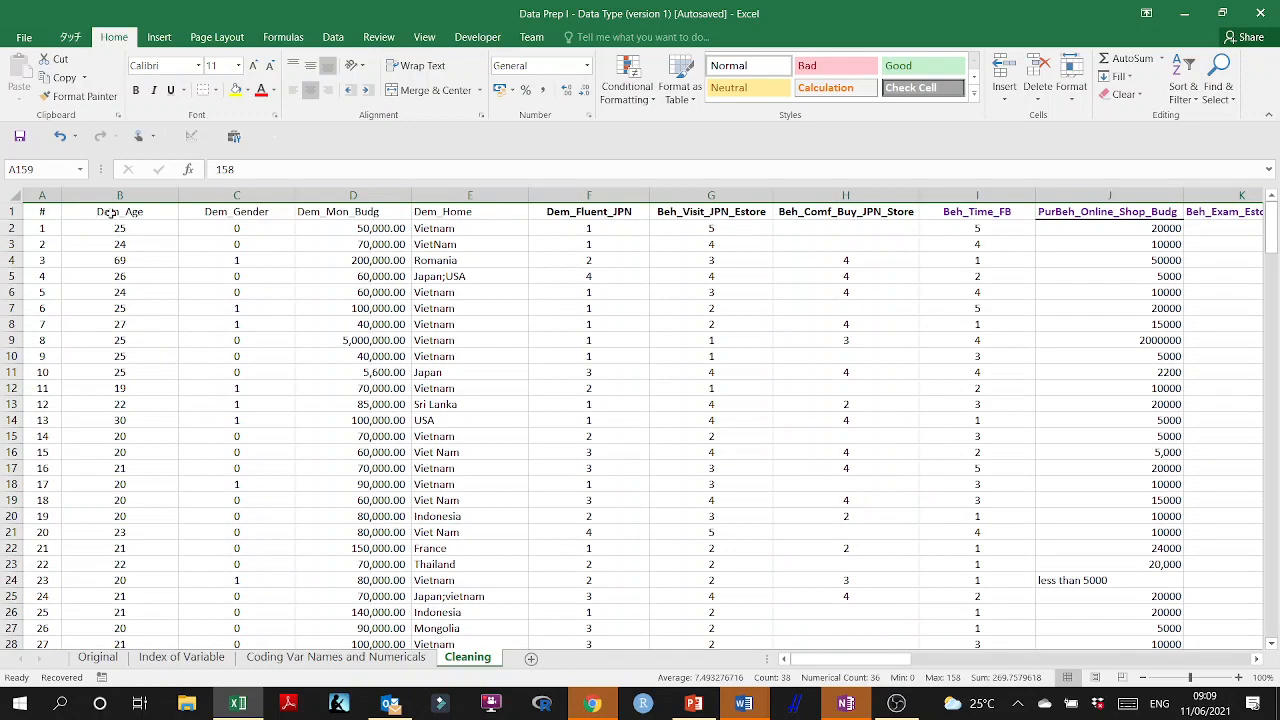
{"action": "left_click", "coordinate": [113, 213]}
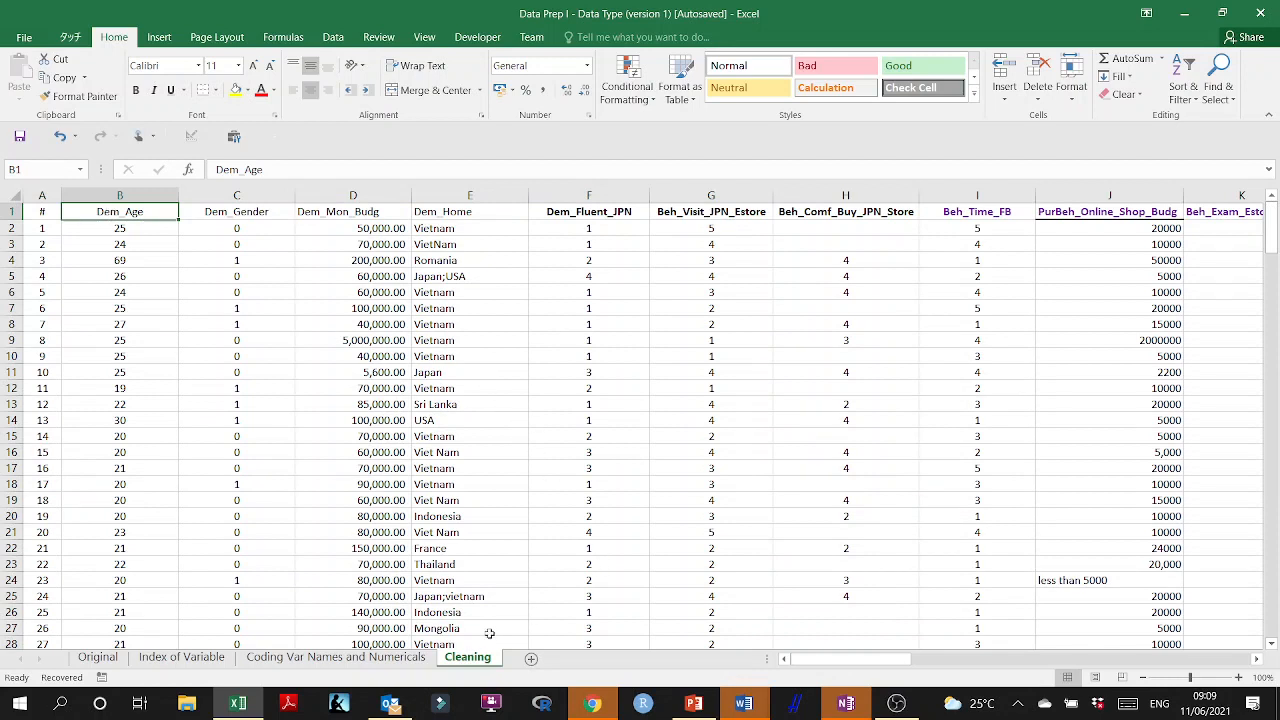
Switch to the conference presentation in PowerPoint, show the Purpose slide with the variable diagram, and dismiss the Document Recovery list.
{"action": "left_click", "coordinate": [693, 704]}
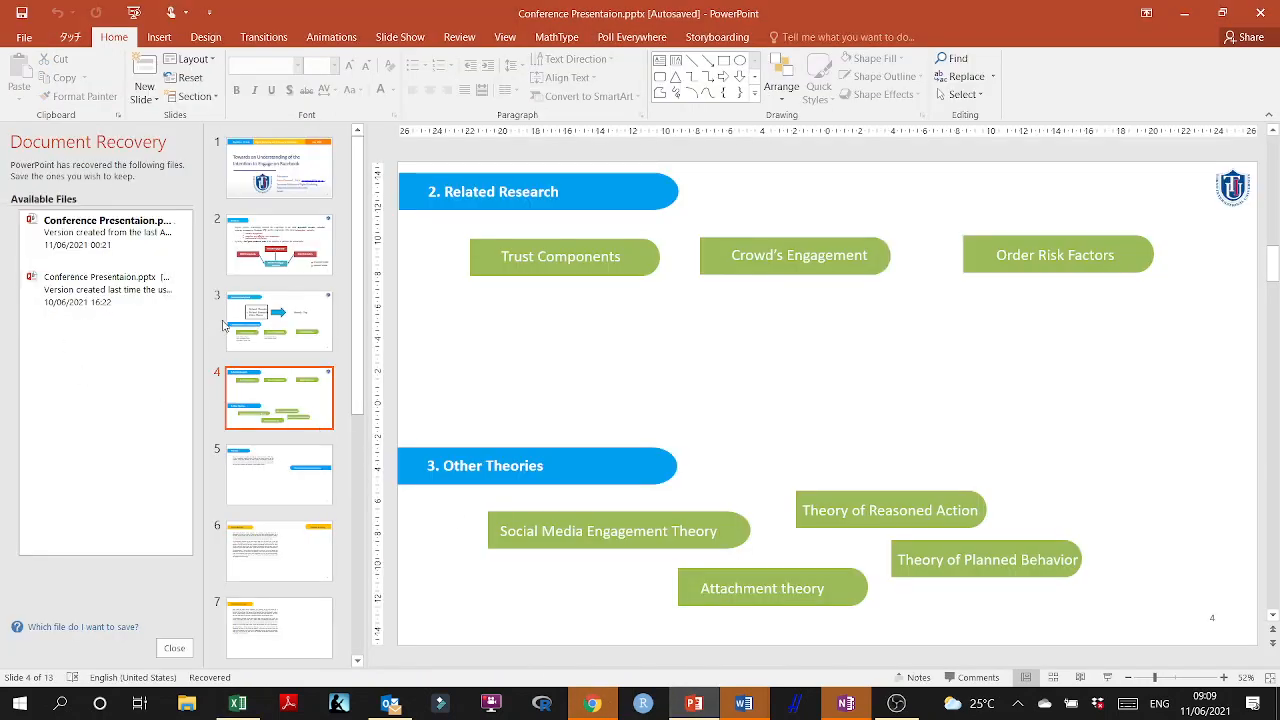
{"action": "left_click", "coordinate": [298, 262]}
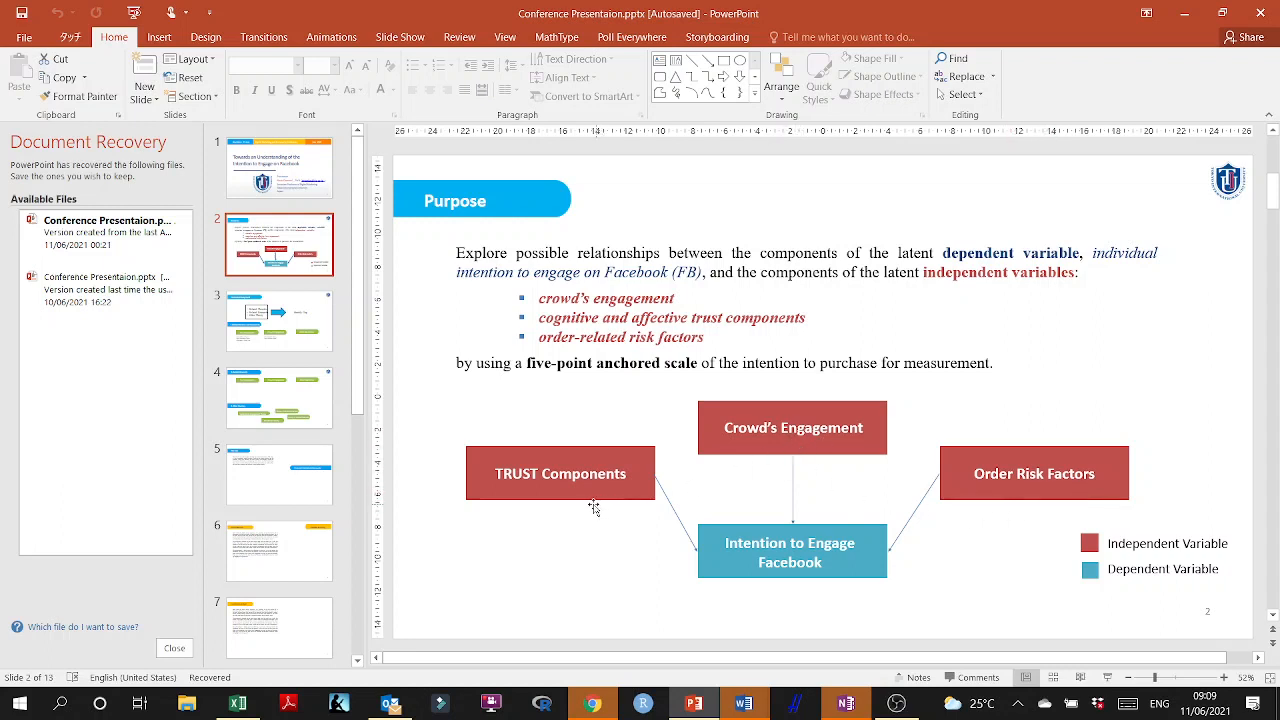
{"action": "left_click", "coordinate": [174, 648]}
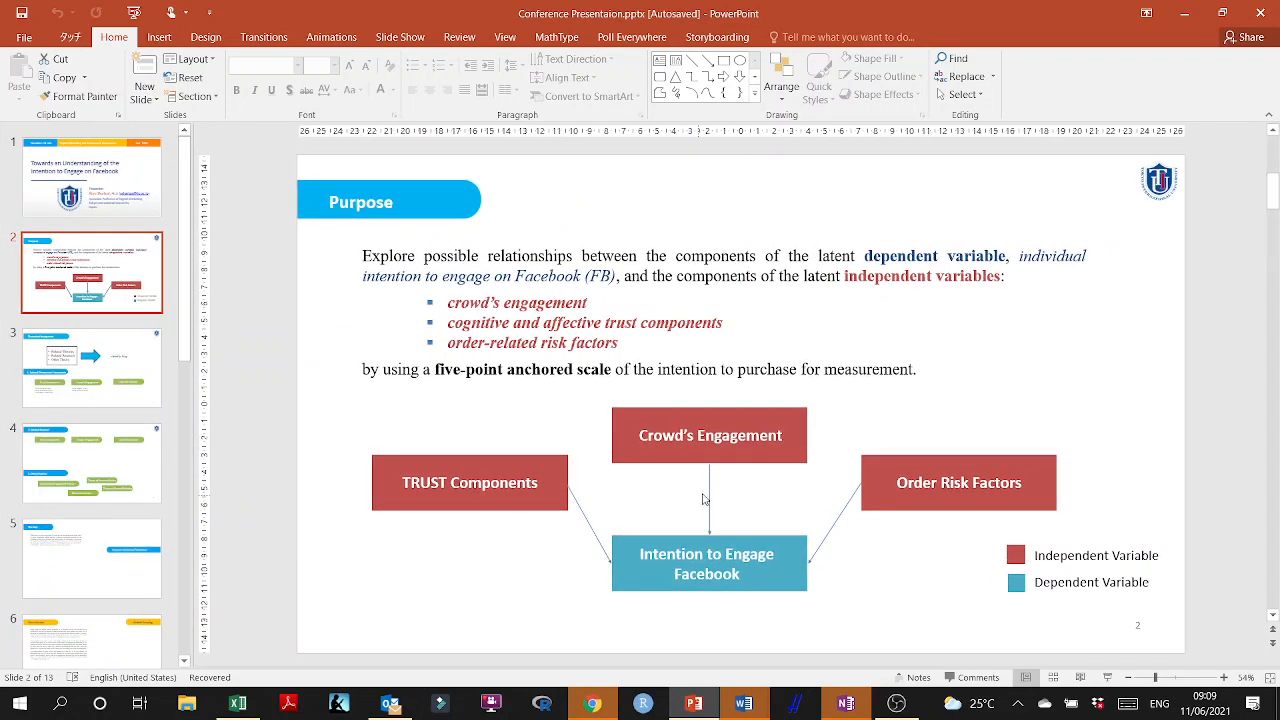
Switch to Chrome, where the research articles and search pages are open.
{"action": "left_click", "coordinate": [607, 708]}
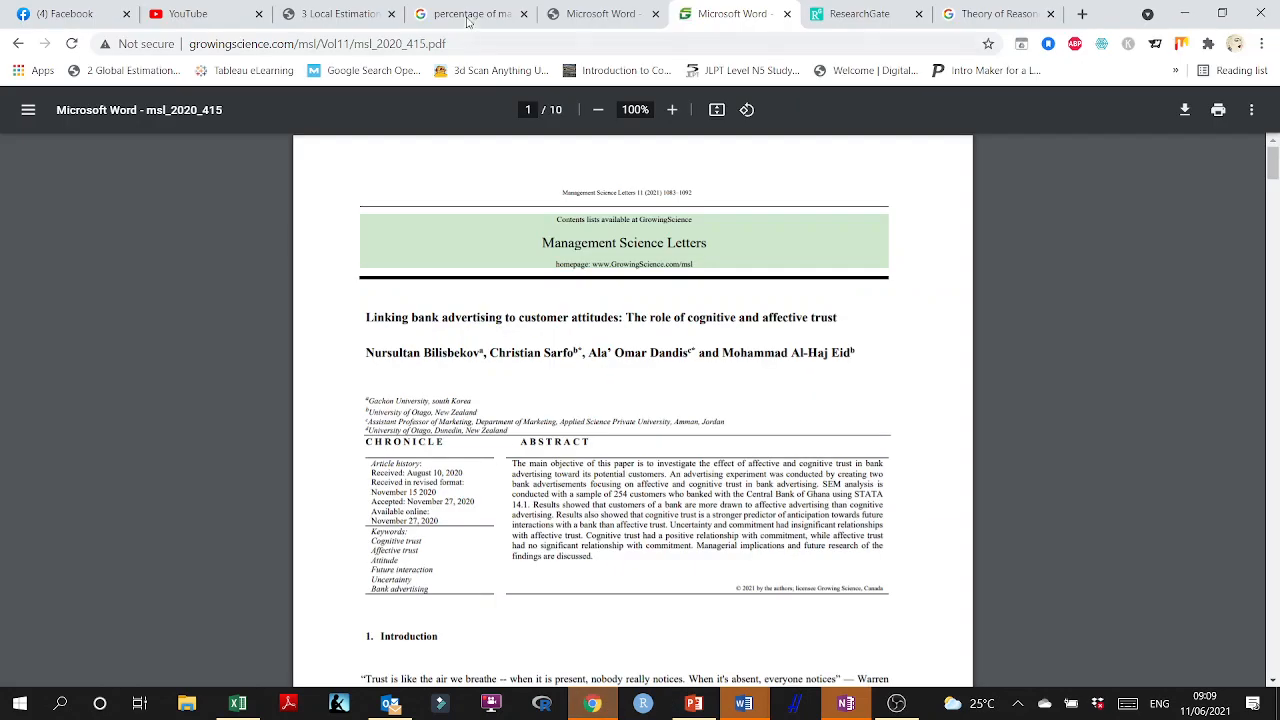
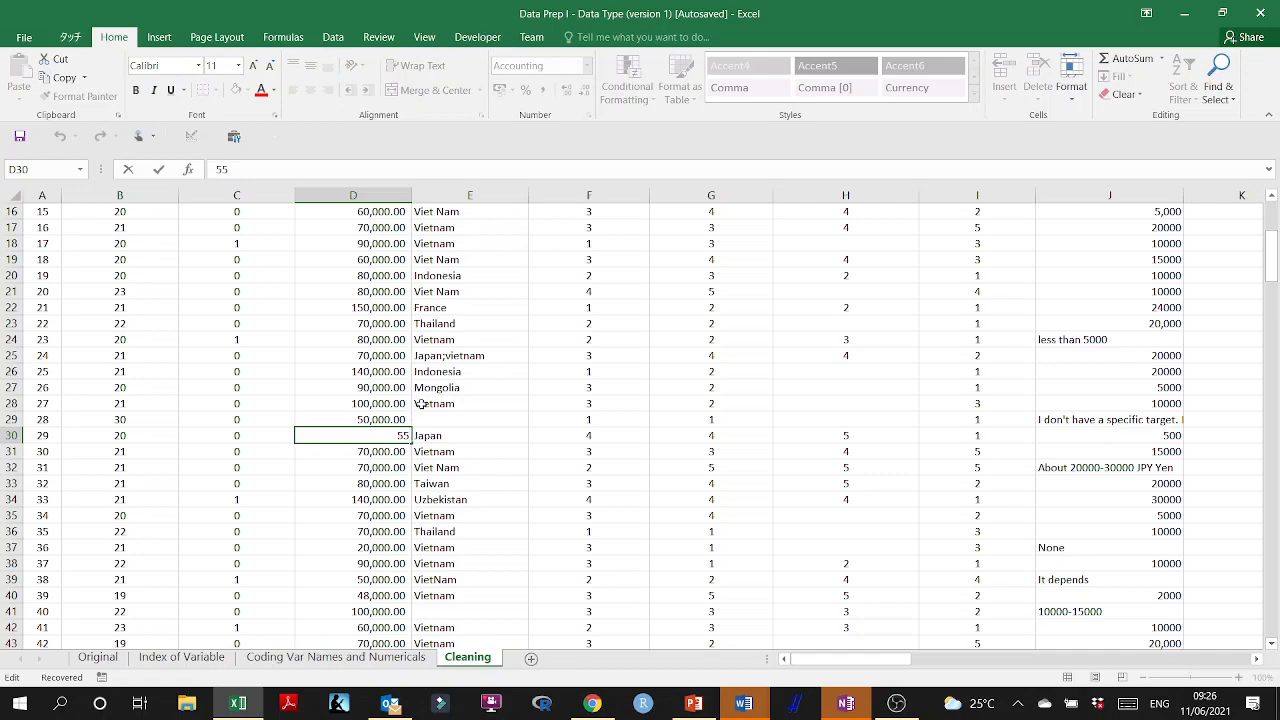
Correct the amounts in column D by setting cell D30 to 55000 and cell D46 to 80000.
{"action": "type", "text": "000"}
{"action": "left_click", "coordinate": [374, 487]}
{"action": "scroll", "coordinate": [364, 447], "scroll_direction": "down", "scroll_amount": 5}
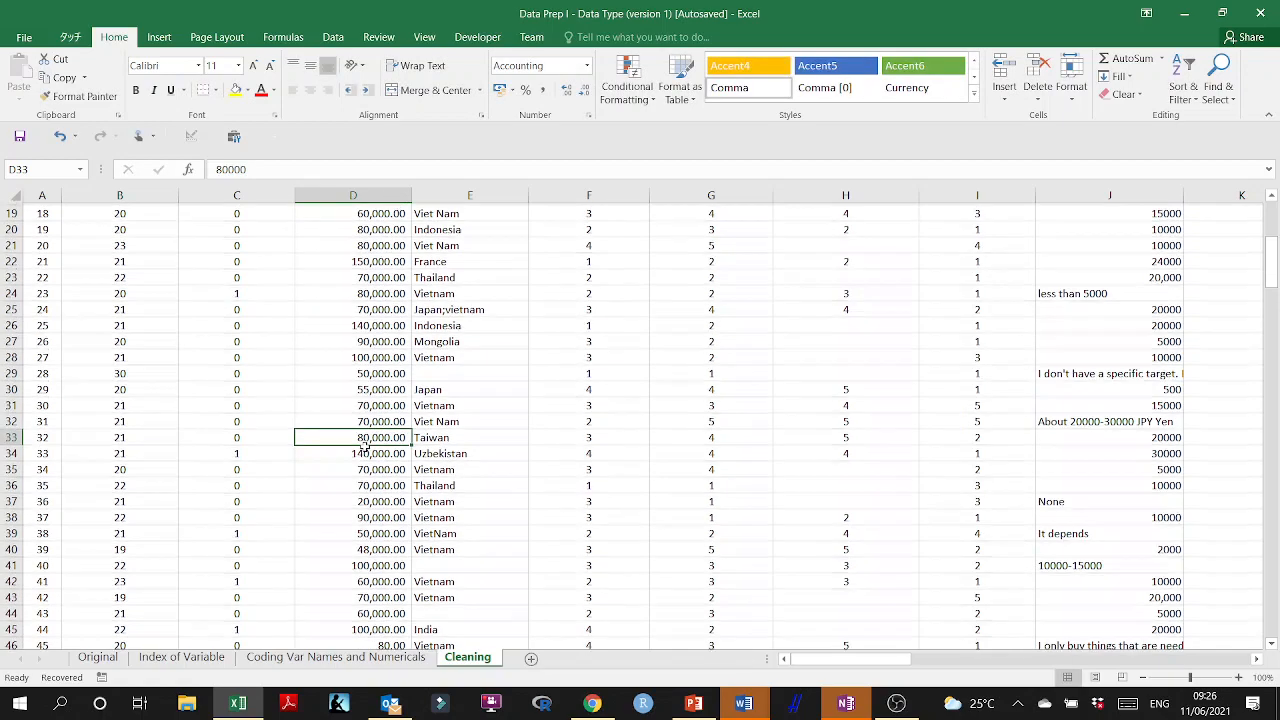
{"action": "left_click", "coordinate": [385, 455]}
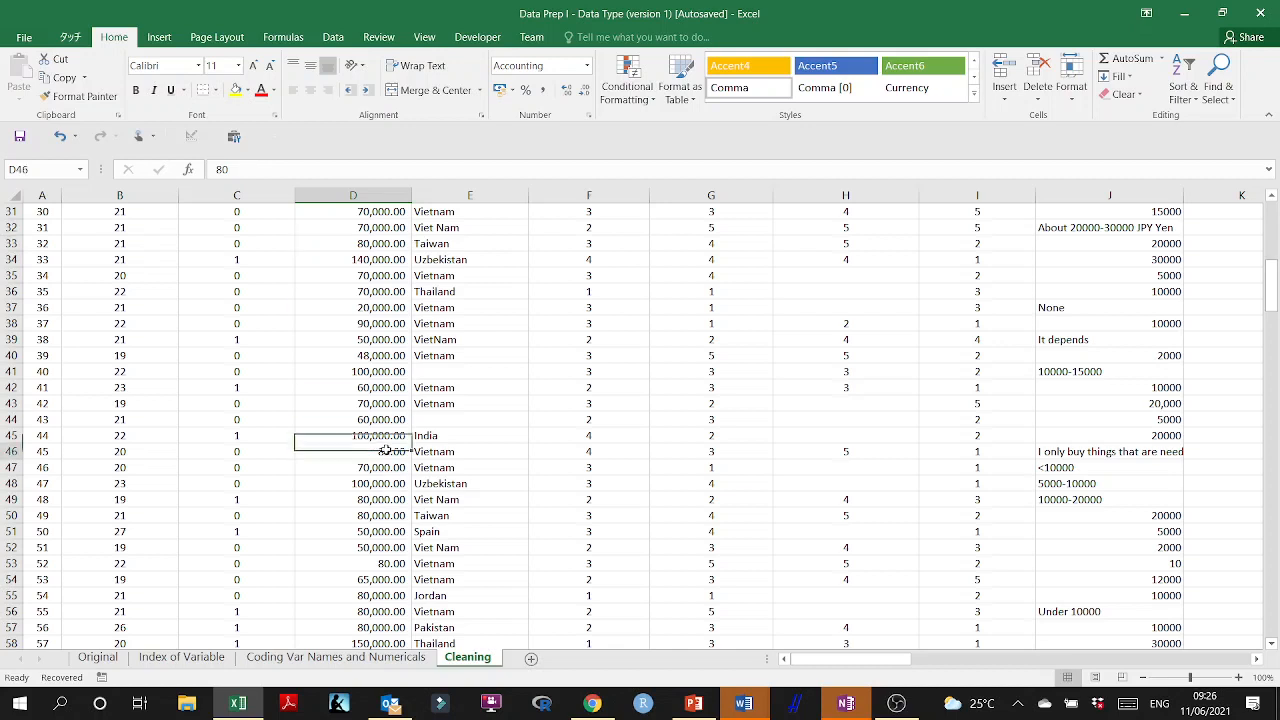
{"action": "type", "text": "80,"}
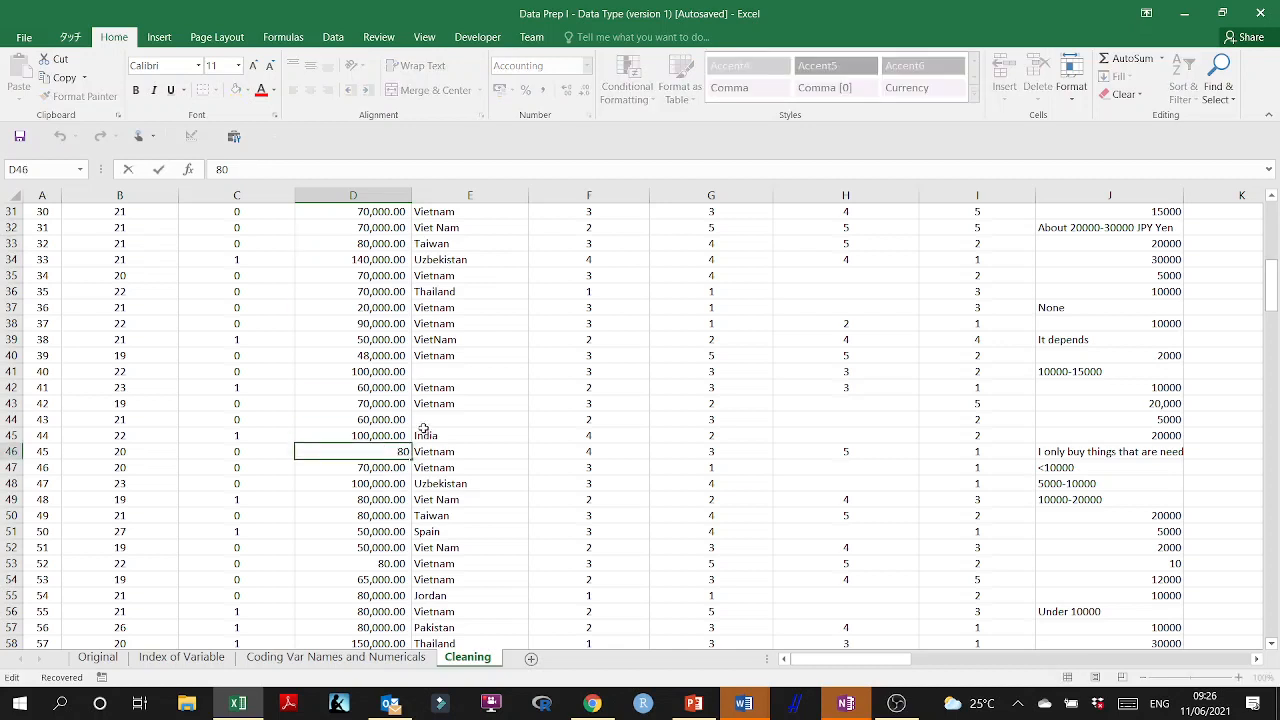
{"action": "type", "text": "000"}
{"action": "left_click", "coordinate": [362, 490]}
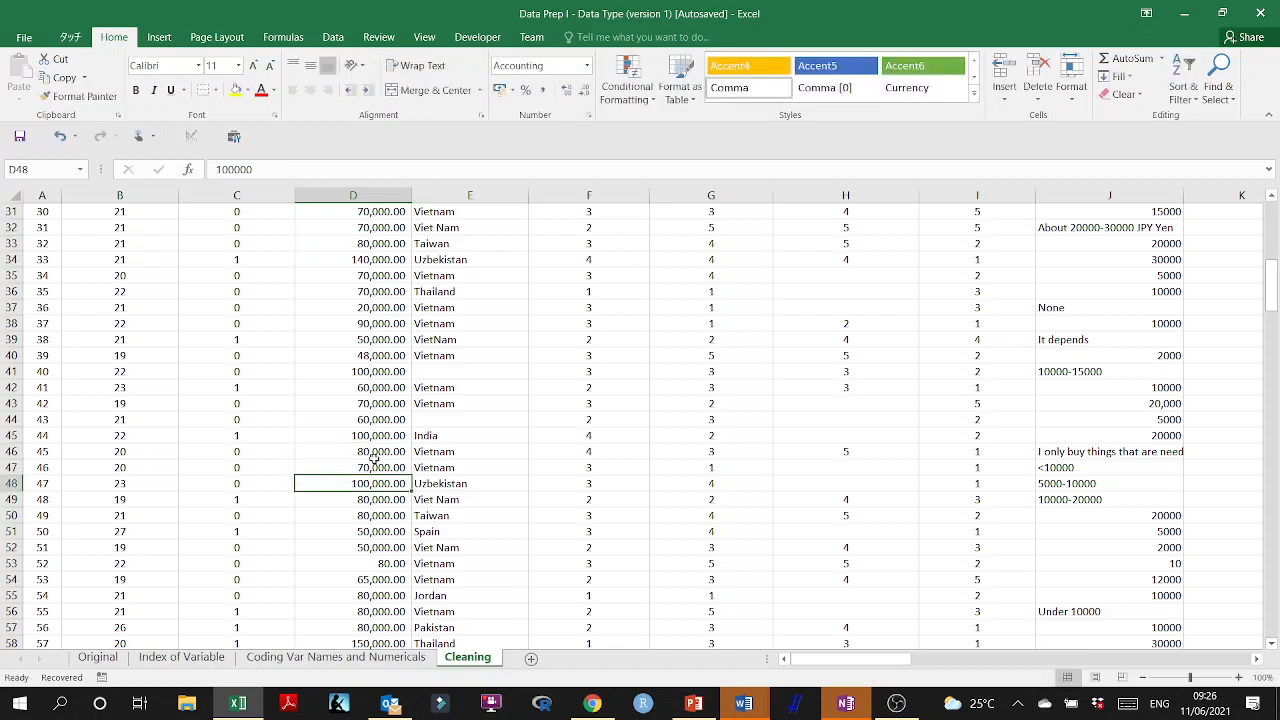
Correct the amount in cell D53 to 80000.
{"action": "scroll", "coordinate": [374, 459], "scroll_direction": "down", "scroll_amount": 2}
{"action": "double_click", "coordinate": [401, 467]}
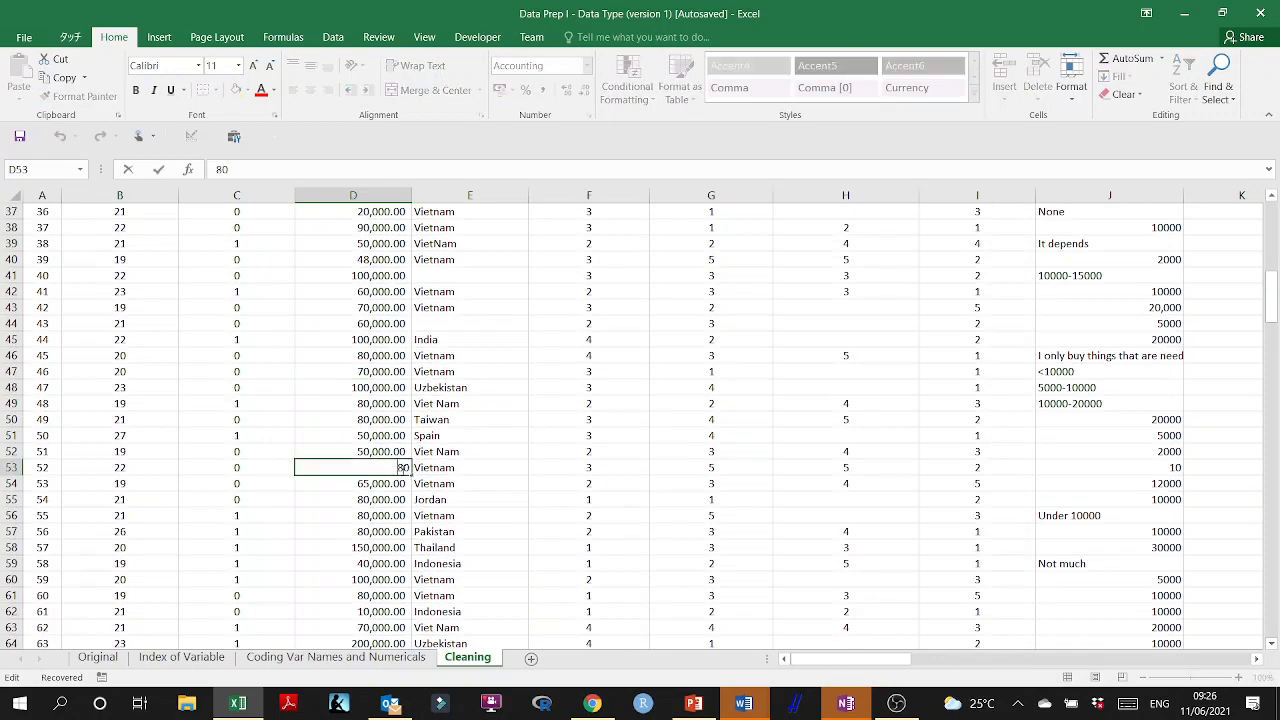
{"action": "type", "text": "0000"}
{"action": "left_click", "coordinate": [365, 500]}
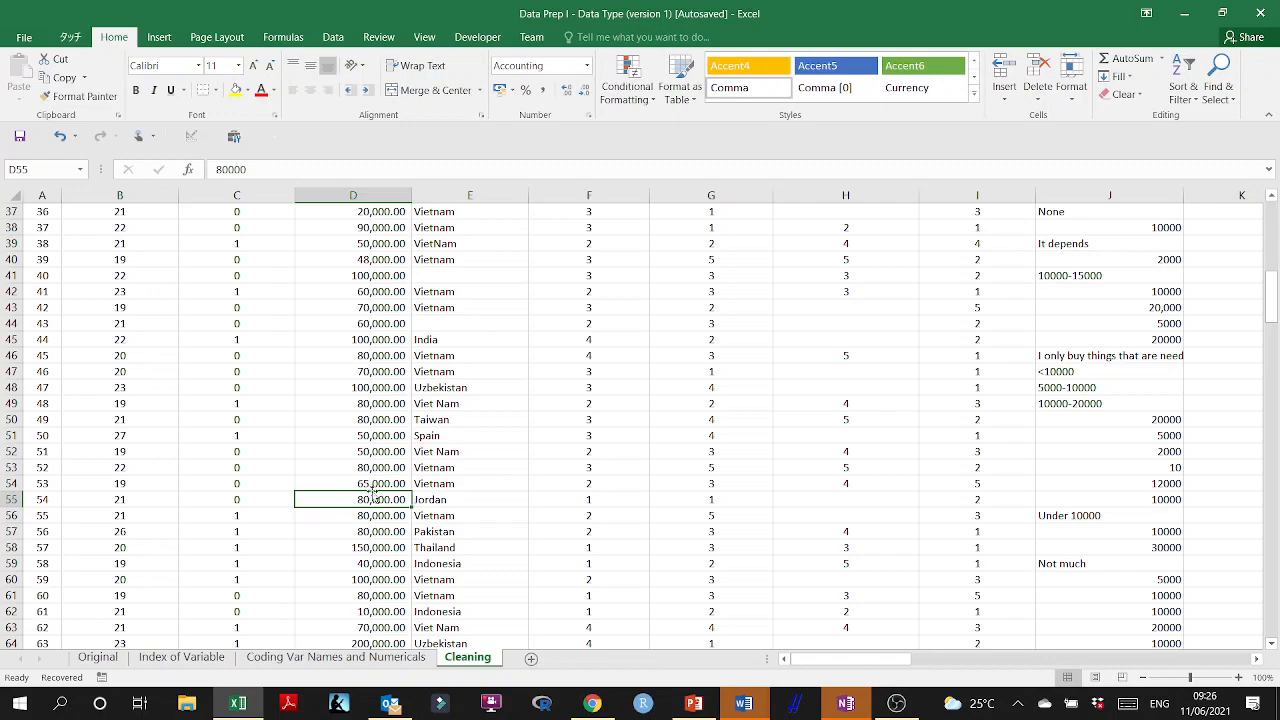
Find the next undersized amount in column D and set cell D67 to 65000.
{"action": "scroll", "coordinate": [372, 492], "scroll_direction": "down", "scroll_amount": 2}
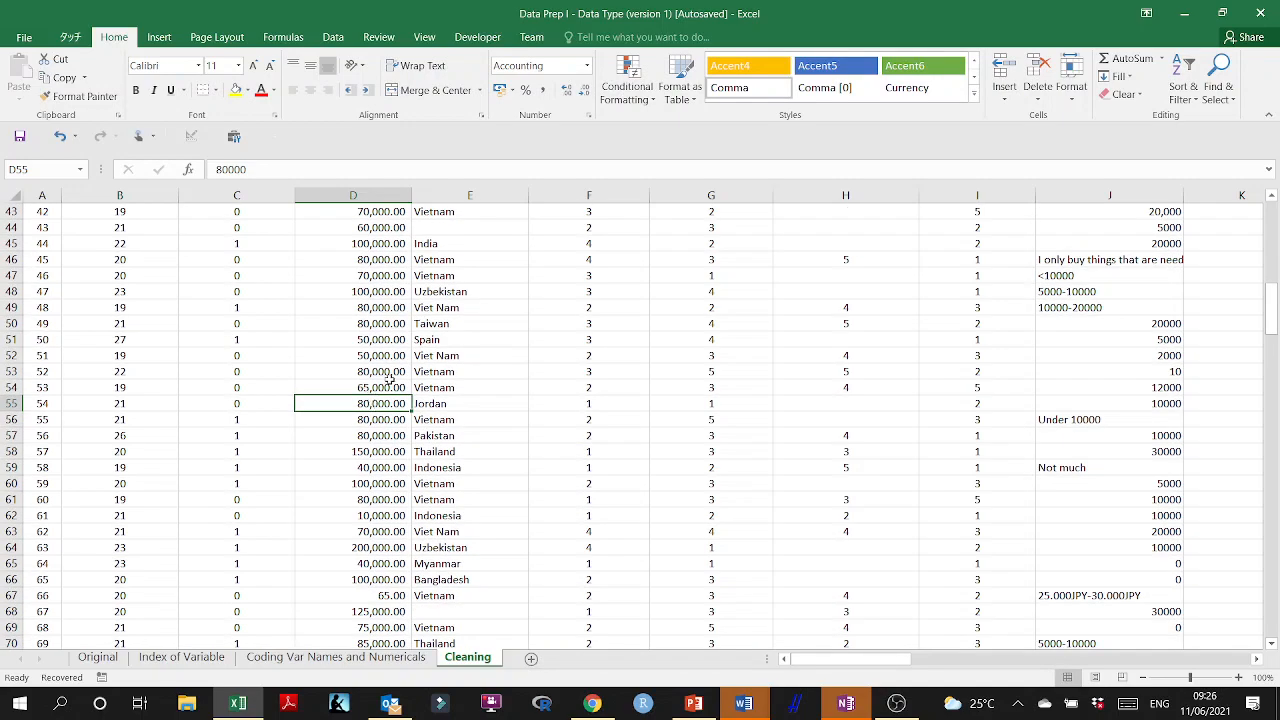
{"action": "scroll", "coordinate": [394, 470], "scroll_direction": "down", "scroll_amount": 2}
{"action": "double_click", "coordinate": [392, 500]}
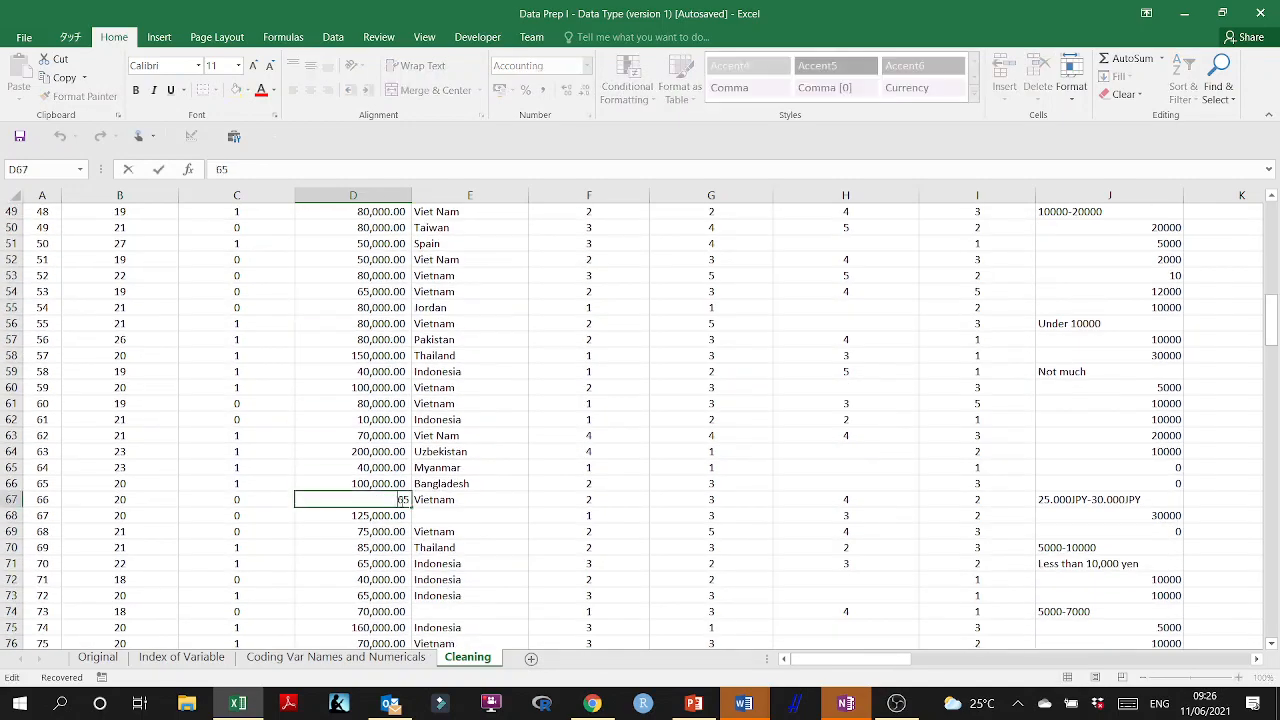
{"action": "type", "text": "000"}
{"action": "left_click", "coordinate": [361, 530]}
Check column D further down the dataset and correct the amount in cell D100 to 100000.
{"action": "scroll", "coordinate": [362, 520], "scroll_direction": "down", "scroll_amount": 3}
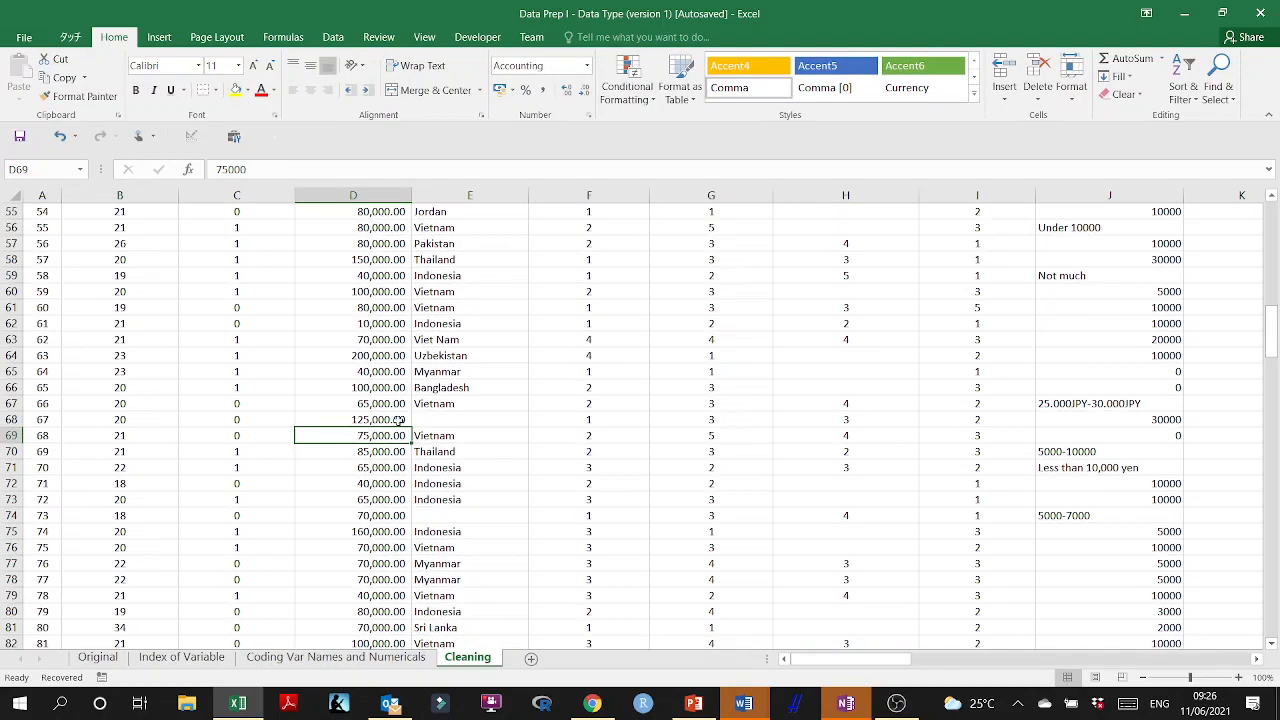
{"action": "scroll", "coordinate": [365, 448], "scroll_direction": "down", "scroll_amount": 5}
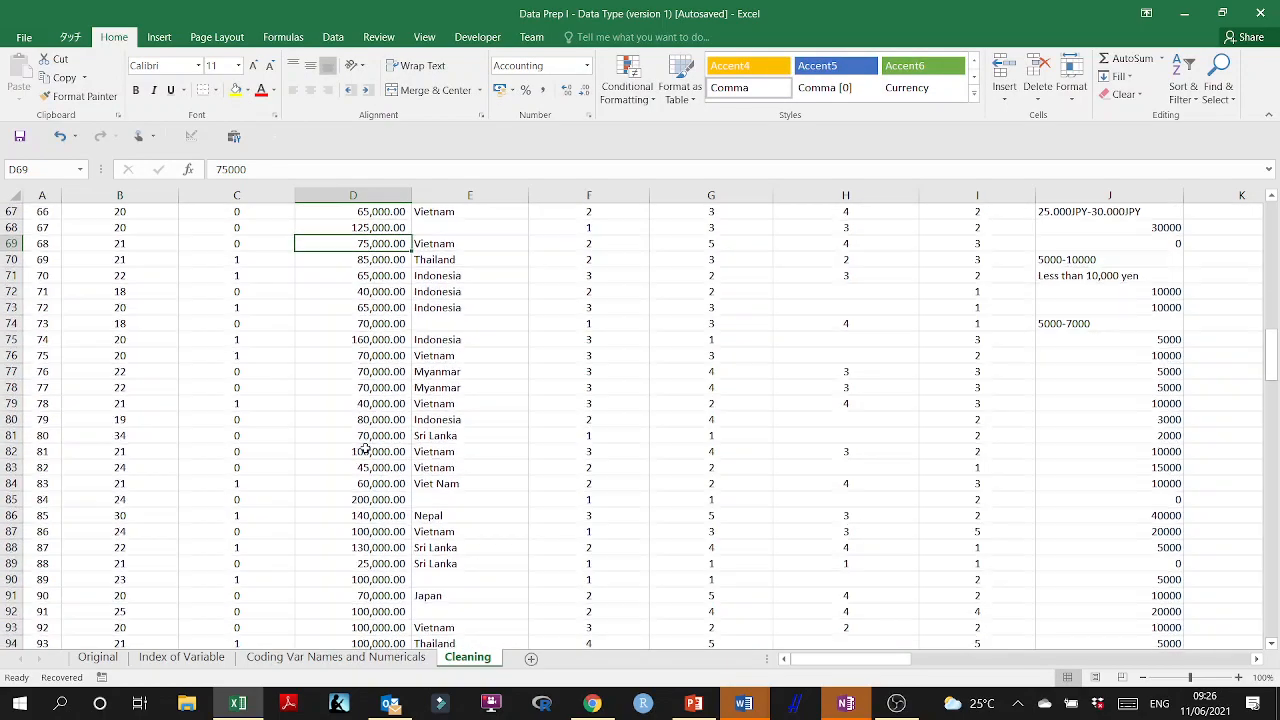
{"action": "scroll", "coordinate": [365, 450], "scroll_direction": "down", "scroll_amount": 3}
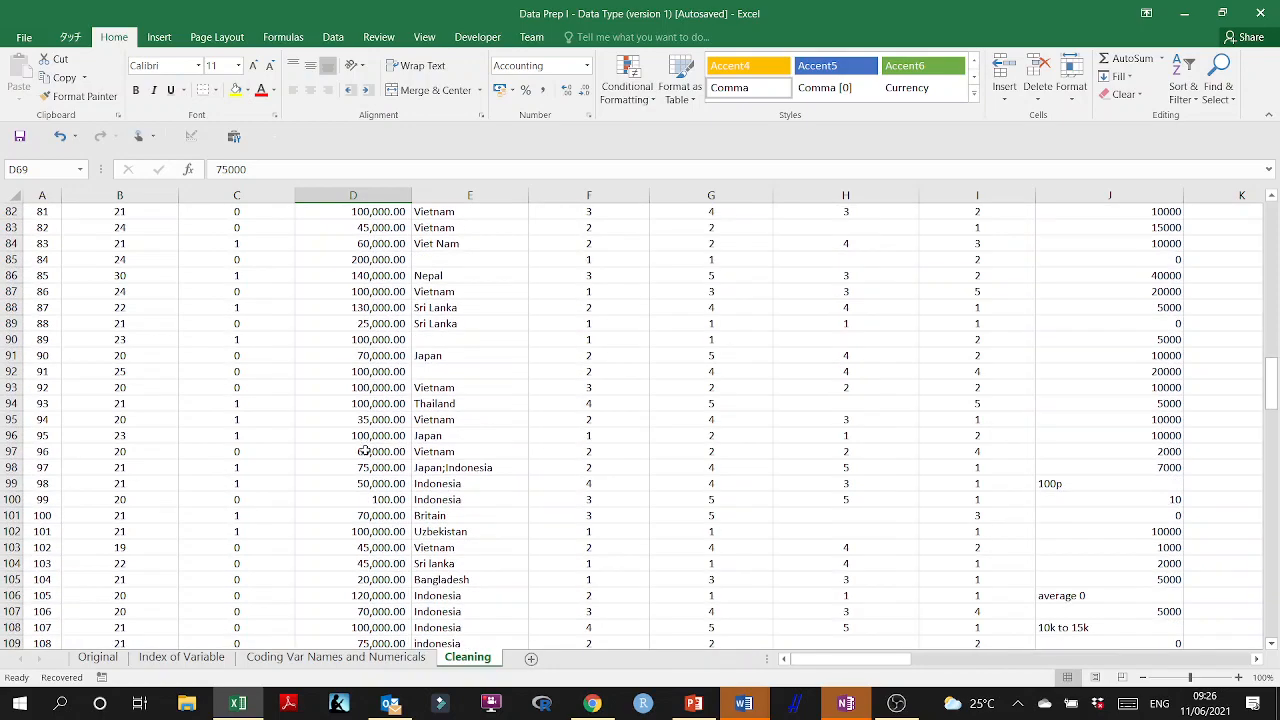
{"action": "double_click", "coordinate": [384, 503]}
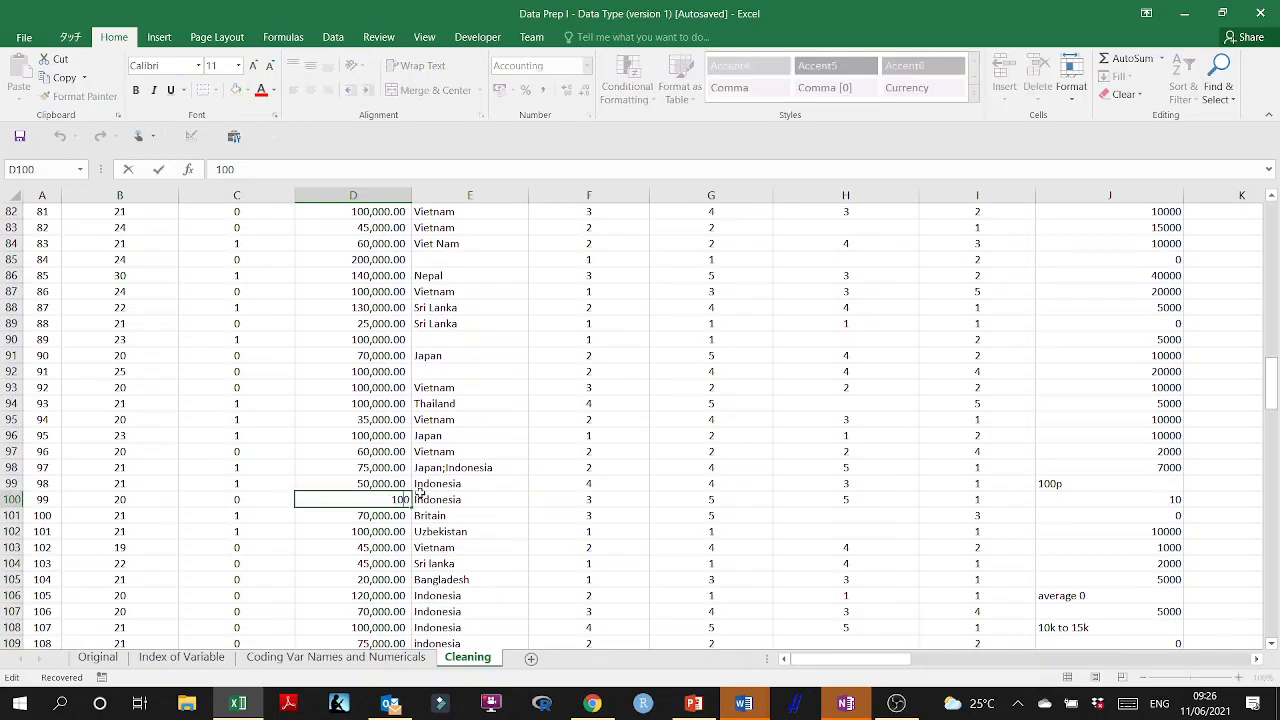
{"action": "type", "text": "000"}
{"action": "key", "text": "Return"}
{"action": "key", "text": "Return"}
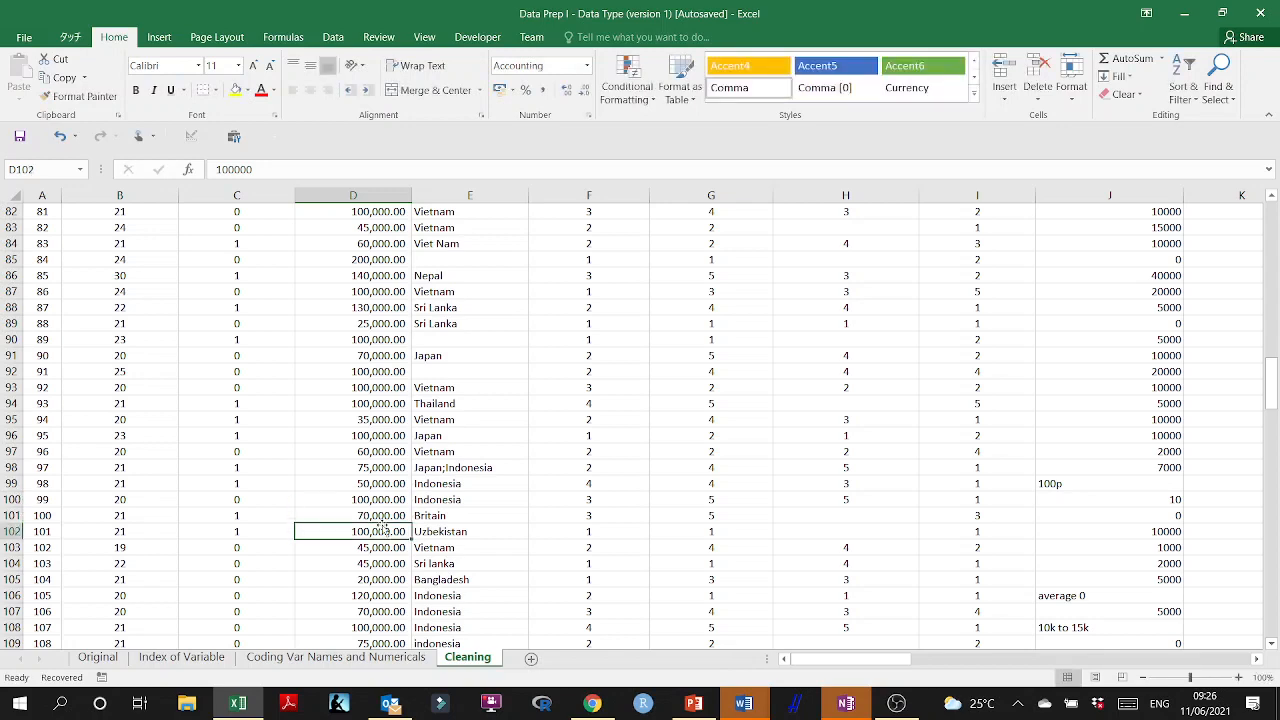
Correct the amount in cell D110 to 80000.
{"action": "scroll", "coordinate": [381, 519], "scroll_direction": "down", "scroll_amount": 4}
{"action": "double_click", "coordinate": [400, 467]}
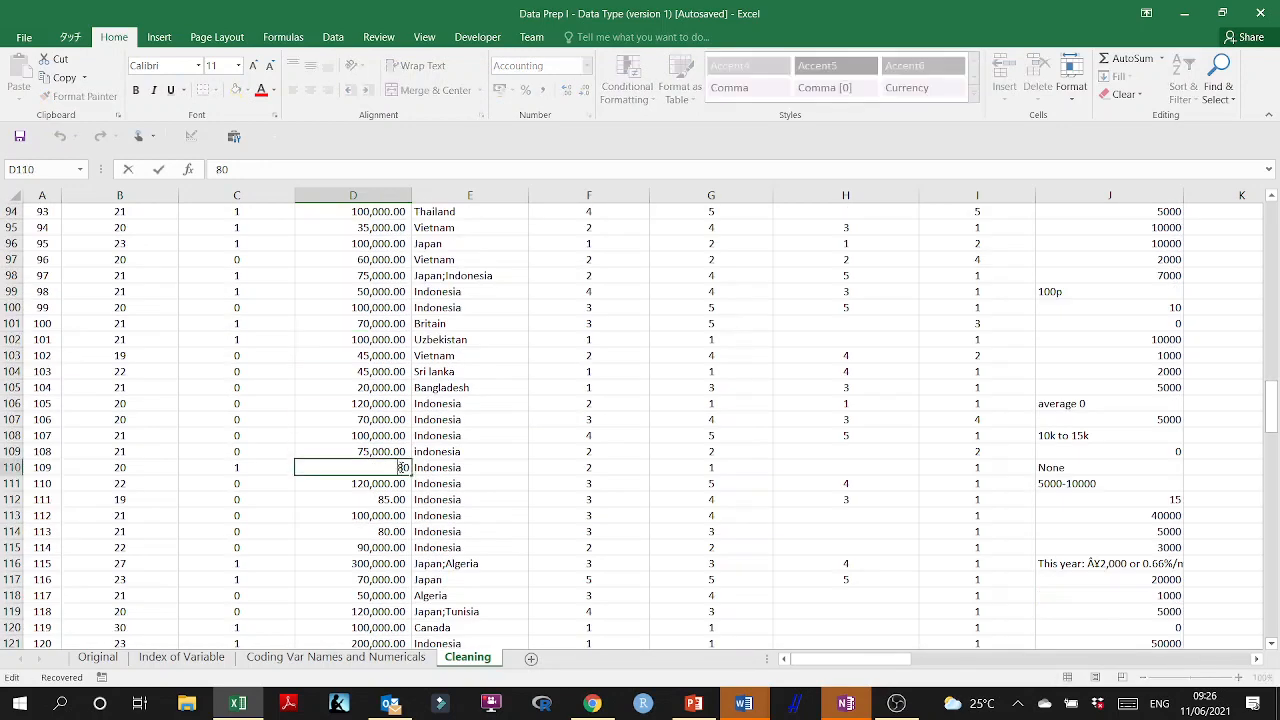
{"action": "type", "text": "000"}
{"action": "left_click", "coordinate": [378, 513]}
Correct the amounts for two Indonesian respondents, setting cell D112 to 85000 and cell D114 to 80000.
{"action": "double_click", "coordinate": [401, 499]}
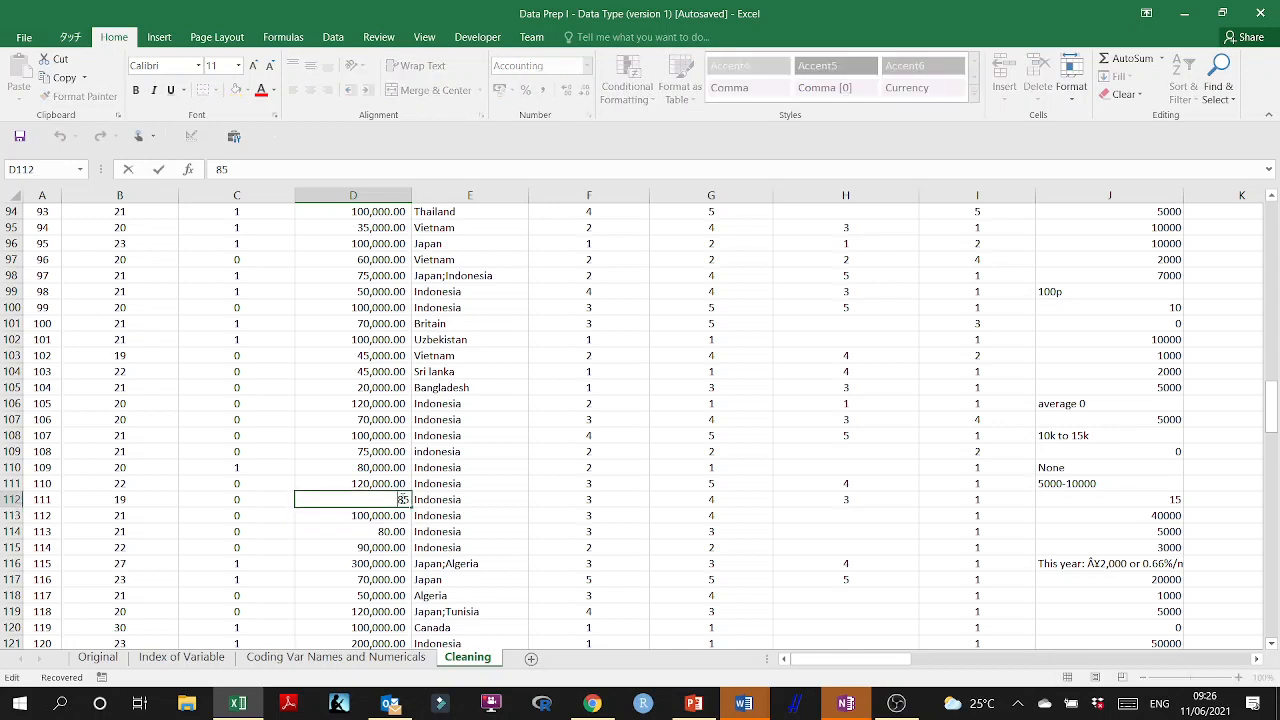
{"action": "type", "text": "000"}
{"action": "left_click", "coordinate": [388, 548]}
{"action": "double_click", "coordinate": [395, 530]}
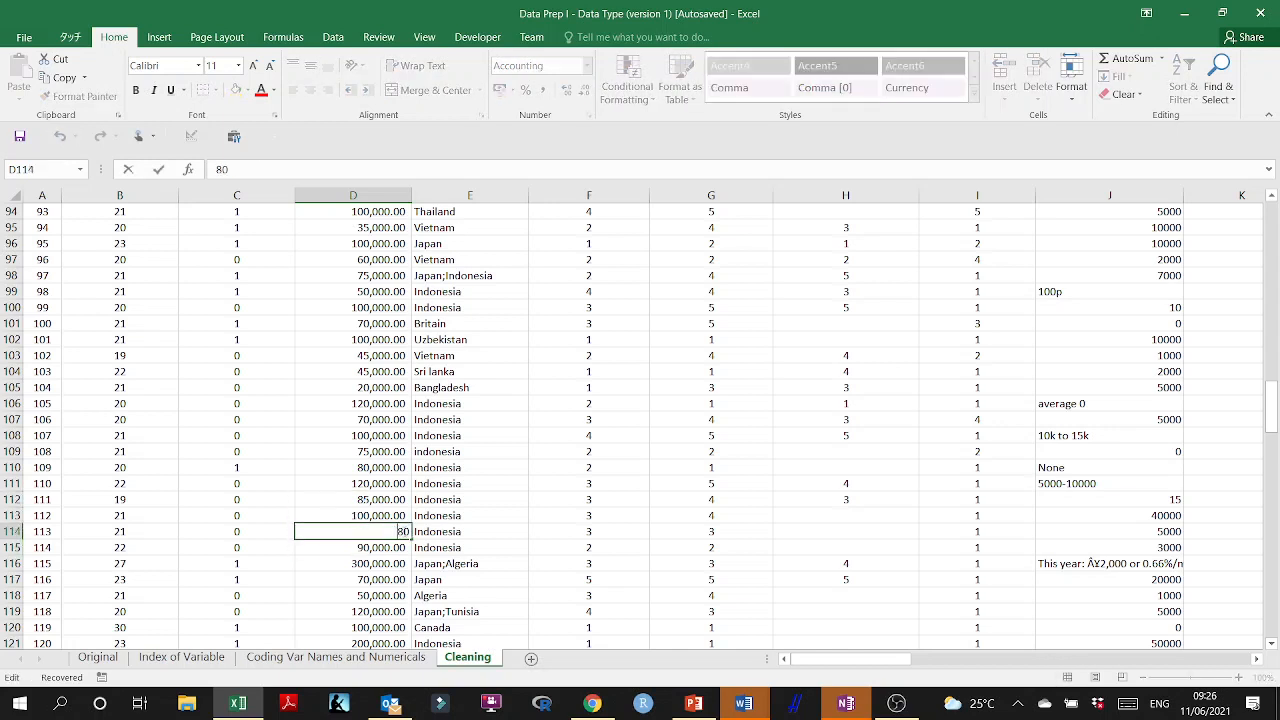
{"action": "type", "text": "000"}
{"action": "left_click", "coordinate": [381, 561]}
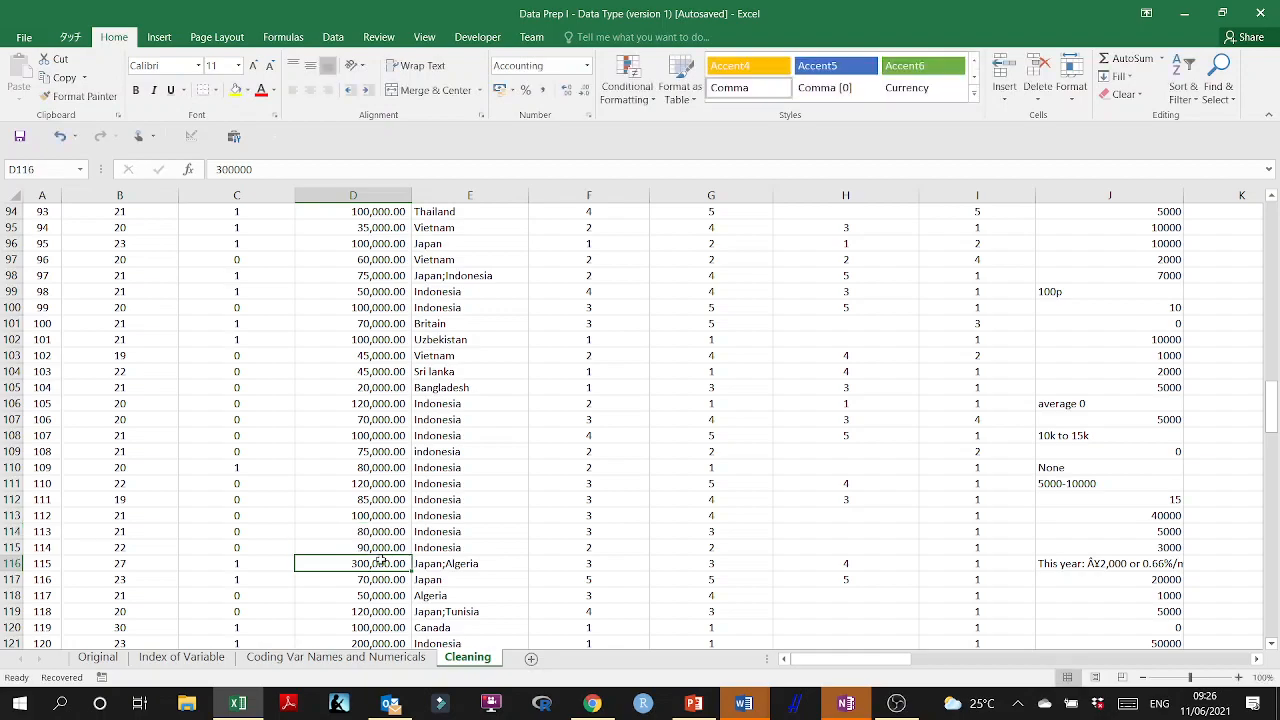
Find the next undersized amount in column D and set cell D154 to 80000.
{"action": "scroll", "coordinate": [384, 530], "scroll_direction": "down", "scroll_amount": 4}
{"action": "scroll", "coordinate": [386, 516], "scroll_direction": "down", "scroll_amount": 10}
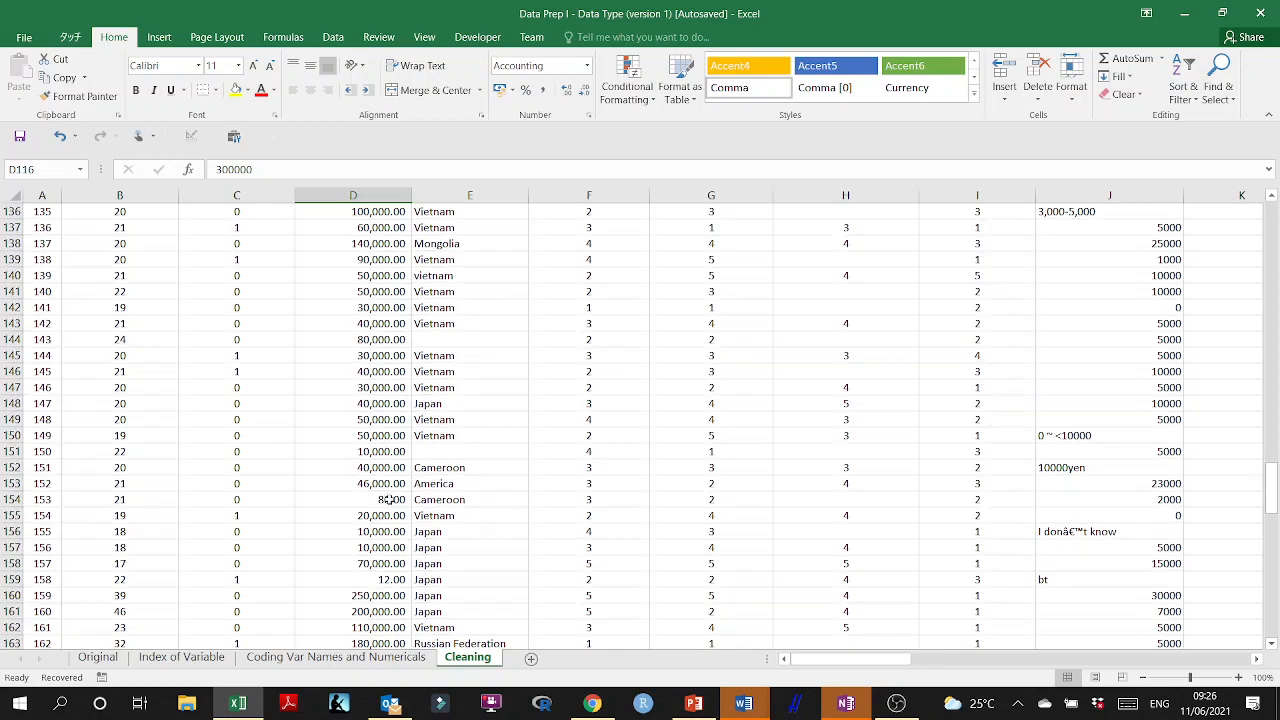
{"action": "double_click", "coordinate": [390, 500]}
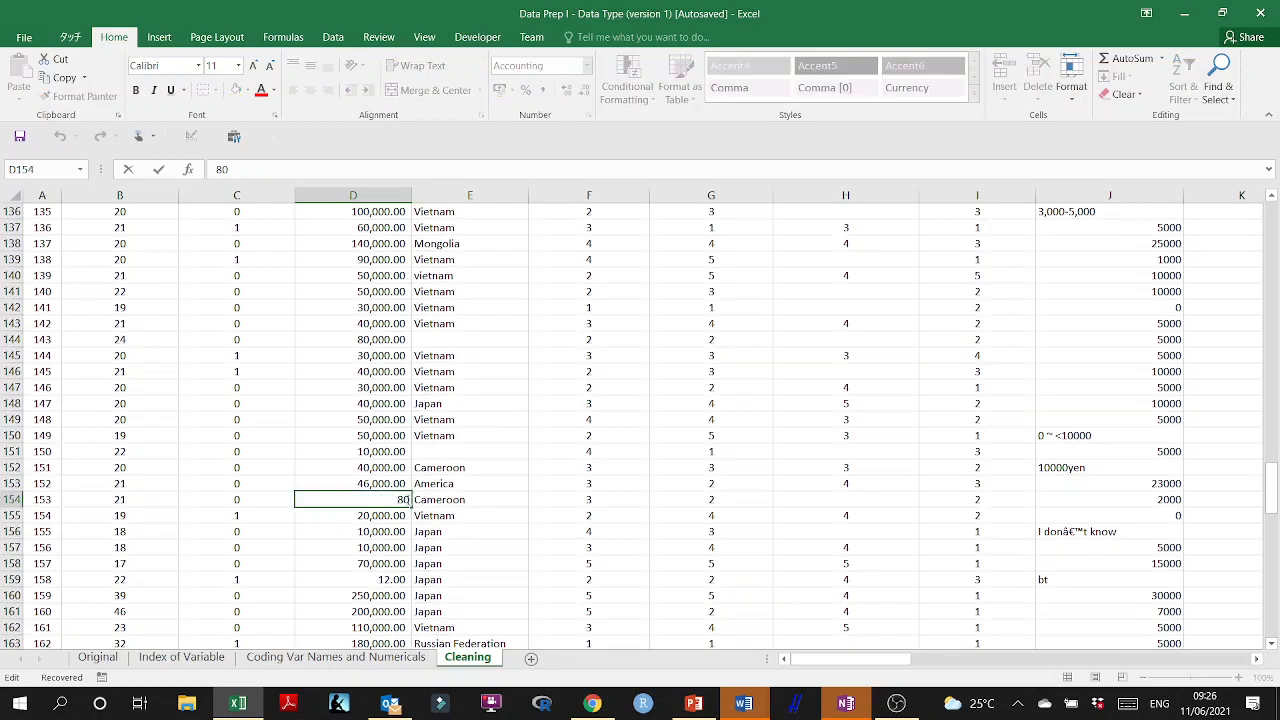
{"action": "type", "text": "000"}
{"action": "left_click", "coordinate": [389, 533]}
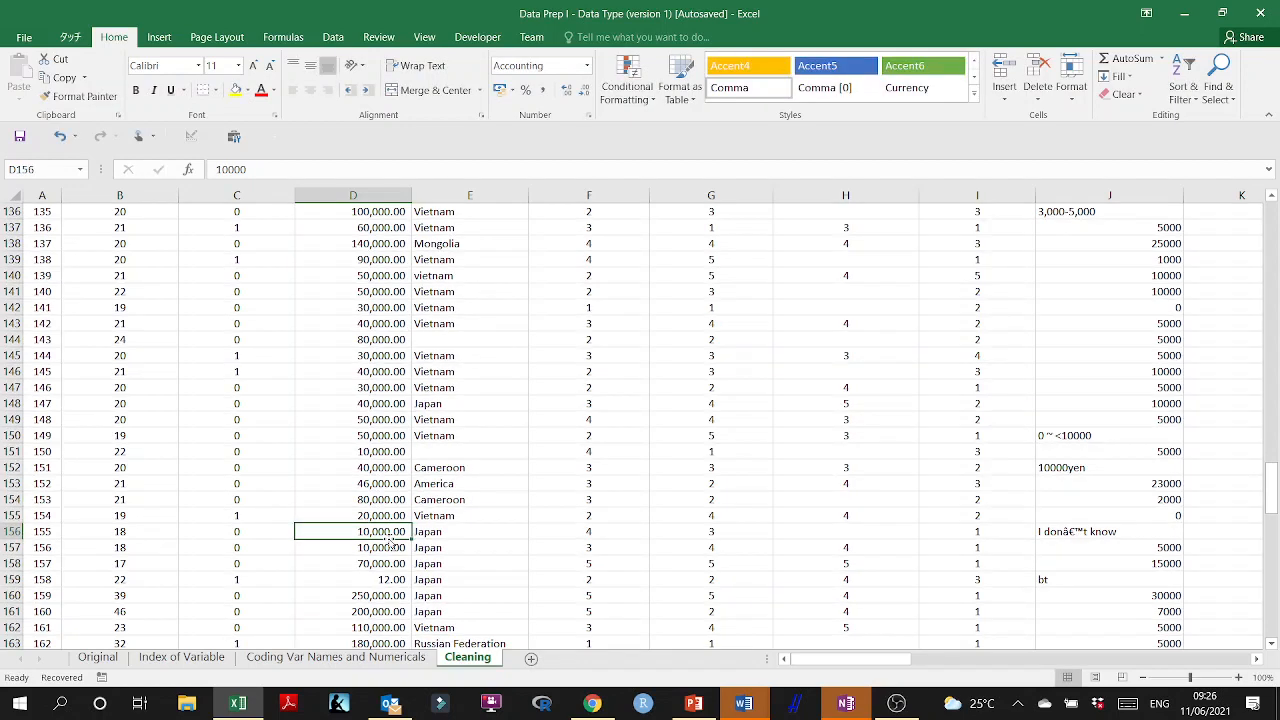
Correct the amount in cell D159 to 12000.
{"action": "scroll", "coordinate": [389, 541], "scroll_direction": "down", "scroll_amount": 2}
{"action": "double_click", "coordinate": [396, 484]}
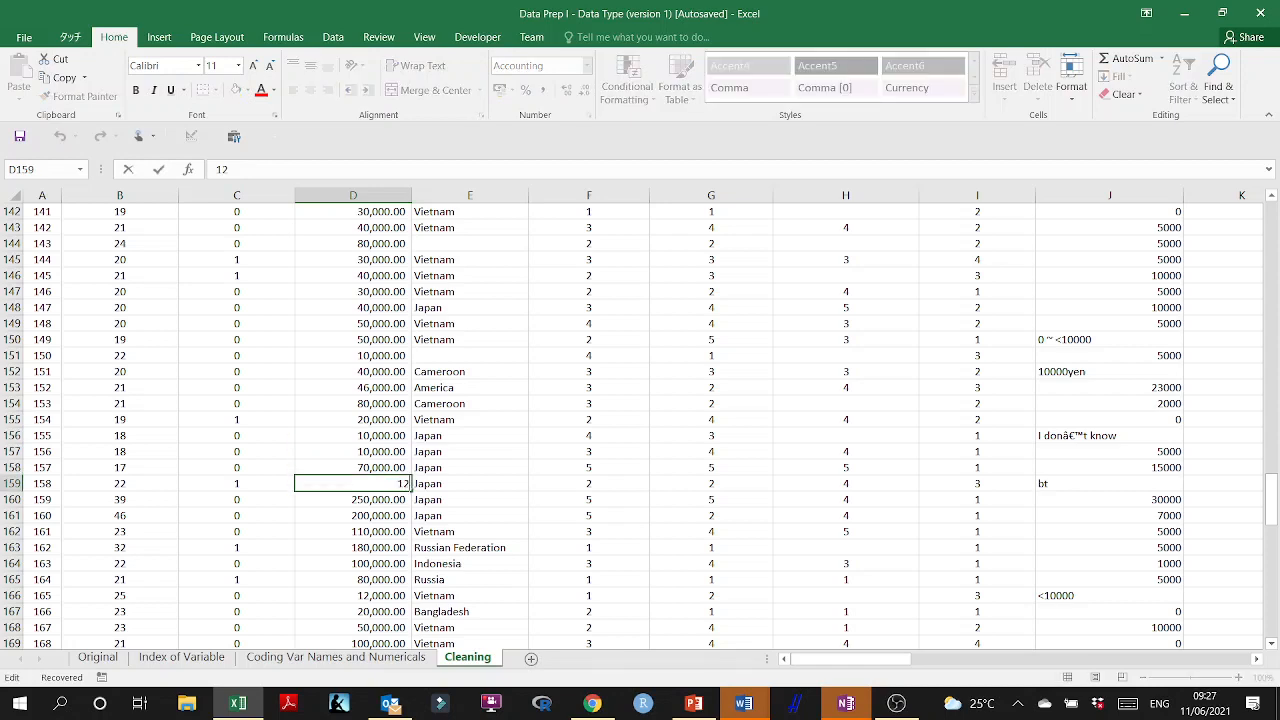
{"action": "type", "text": "000"}
{"action": "left_click", "coordinate": [383, 531]}
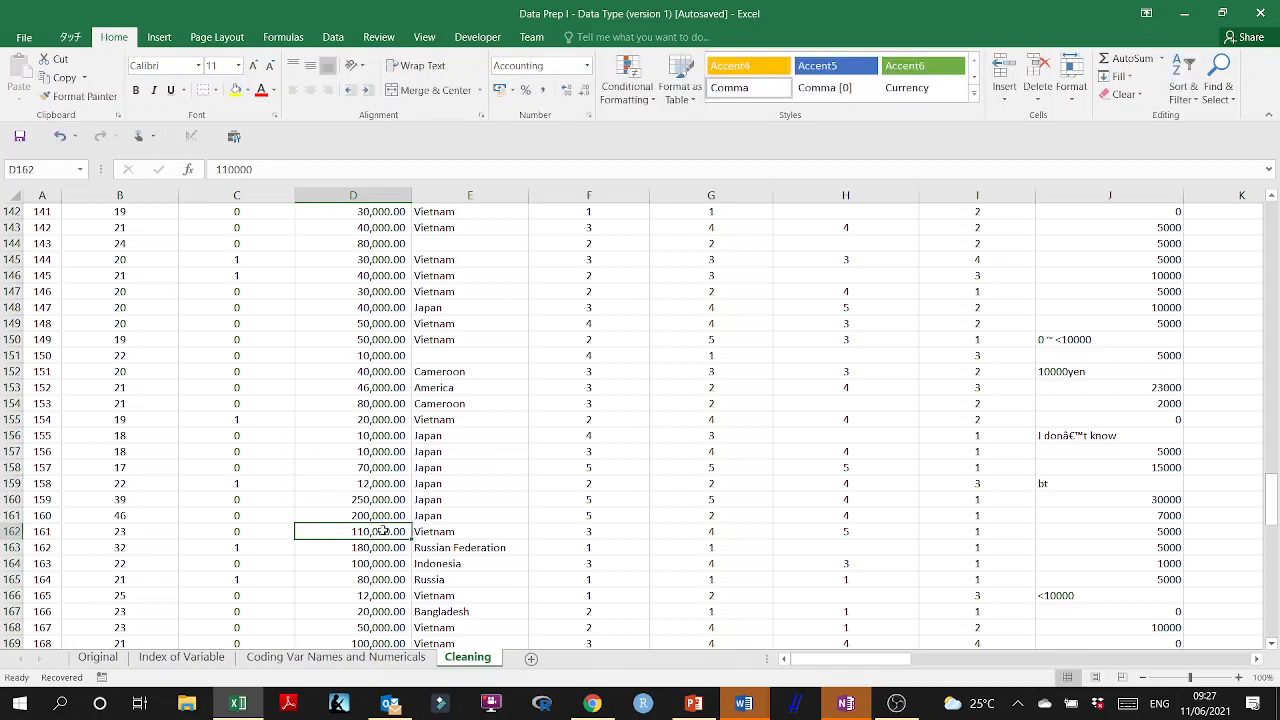
Correct the Uzbekistan respondent's amount in cell D186 to 90000.
{"action": "scroll", "coordinate": [385, 518], "scroll_direction": "down", "scroll_amount": 8}
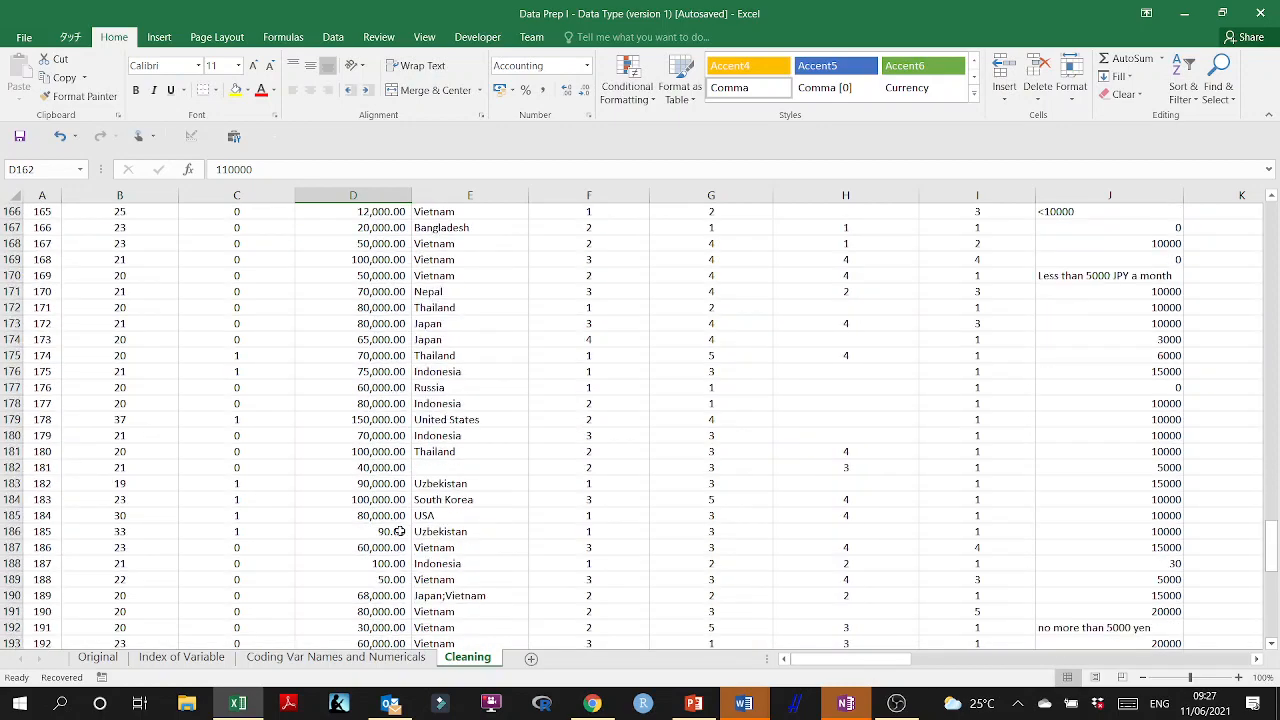
{"action": "left_click", "coordinate": [398, 531]}
{"action": "type", "text": "90"}
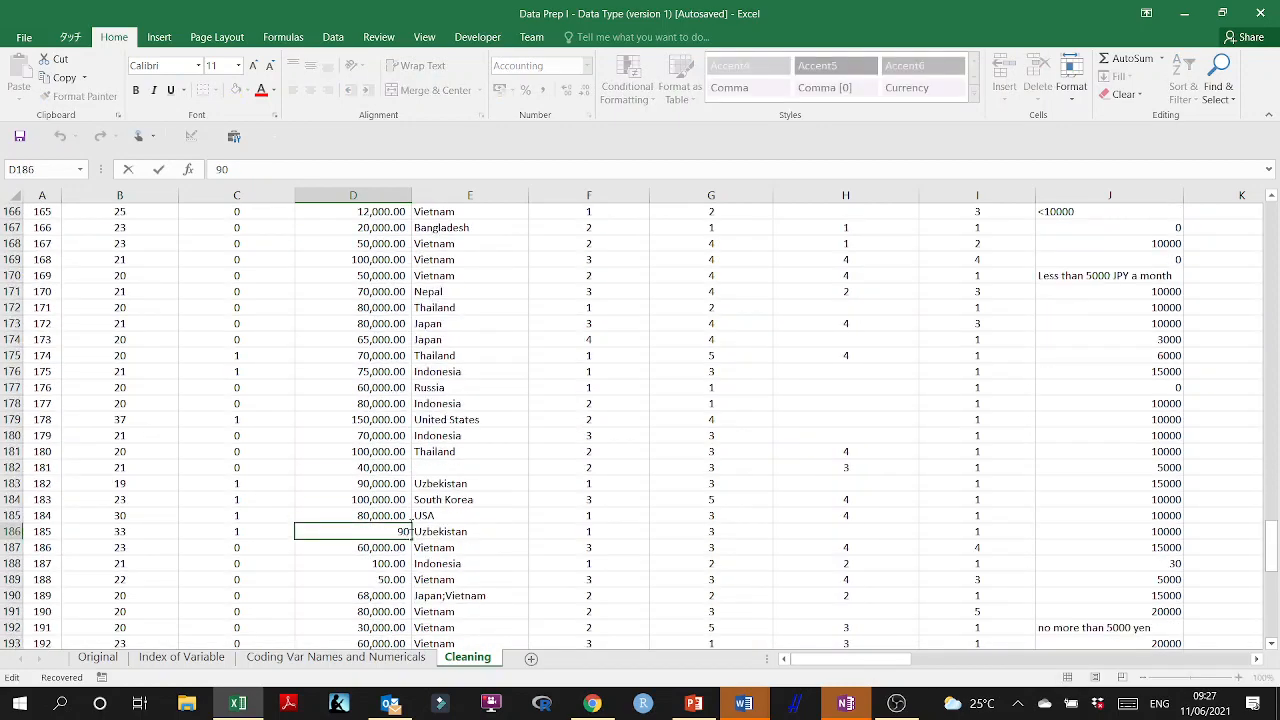
{"action": "type", "text": ",000"}
{"action": "left_click", "coordinate": [390, 565]}
Correct the Indonesian respondent's amount in cell D188 to 100000.
{"action": "scroll", "coordinate": [390, 568], "scroll_direction": "down", "scroll_amount": 1}
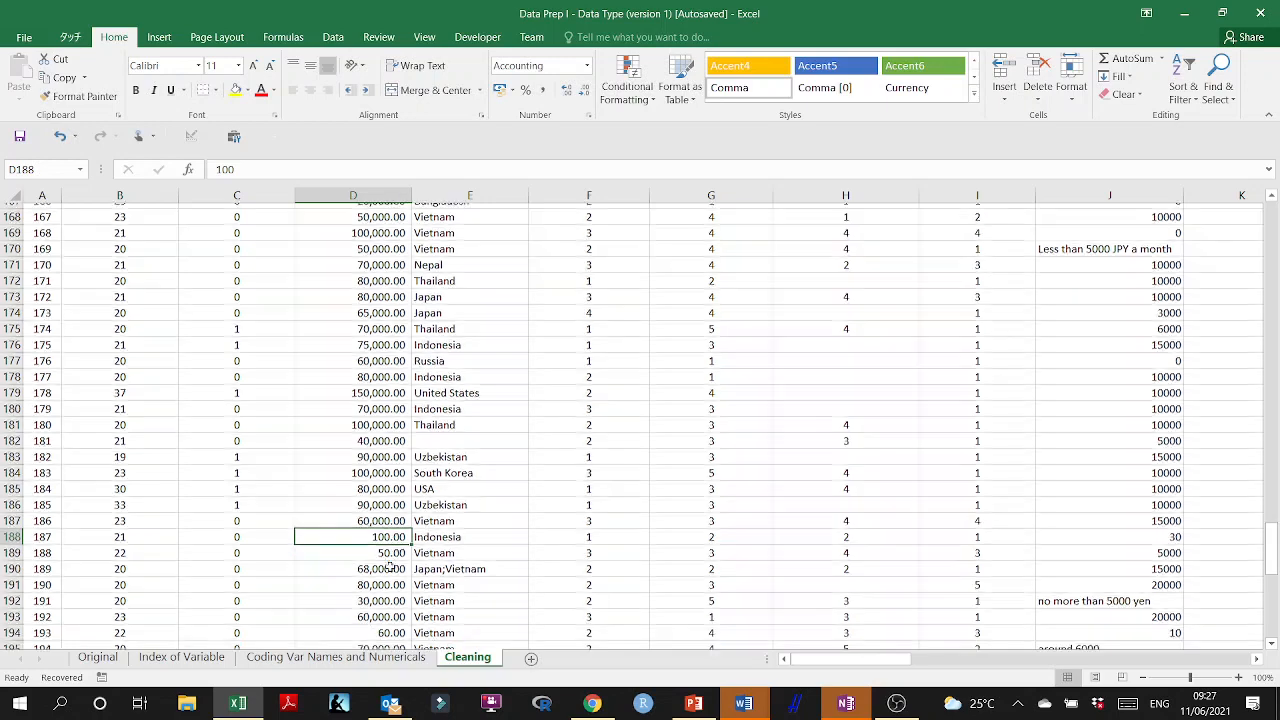
{"action": "scroll", "coordinate": [390, 567], "scroll_direction": "down", "scroll_amount": 2}
{"action": "double_click", "coordinate": [389, 467]}
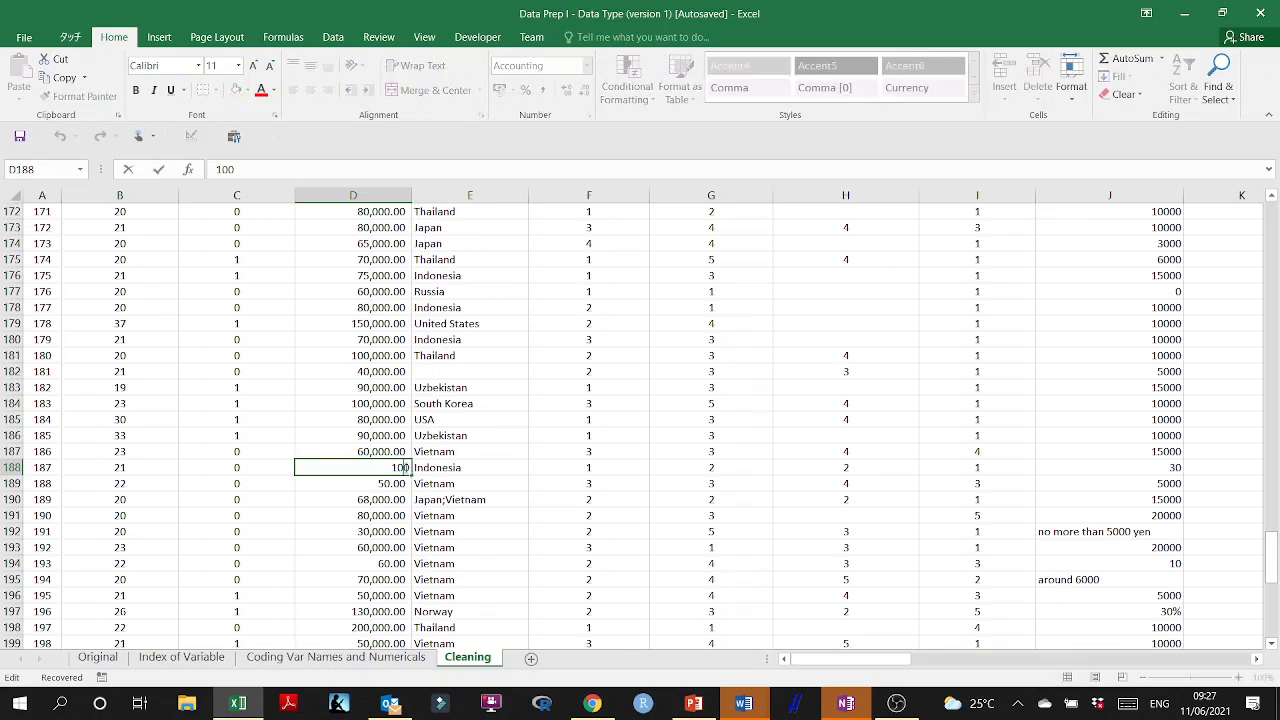
{"action": "type", "text": "0000"}
{"action": "left_click", "coordinate": [386, 531]}
Correct the amounts for two Vietnamese respondents, setting cell D189 to 50000 and cell D194 to 60000.
{"action": "scroll", "coordinate": [390, 483], "scroll_direction": "down", "scroll_amount": 2}
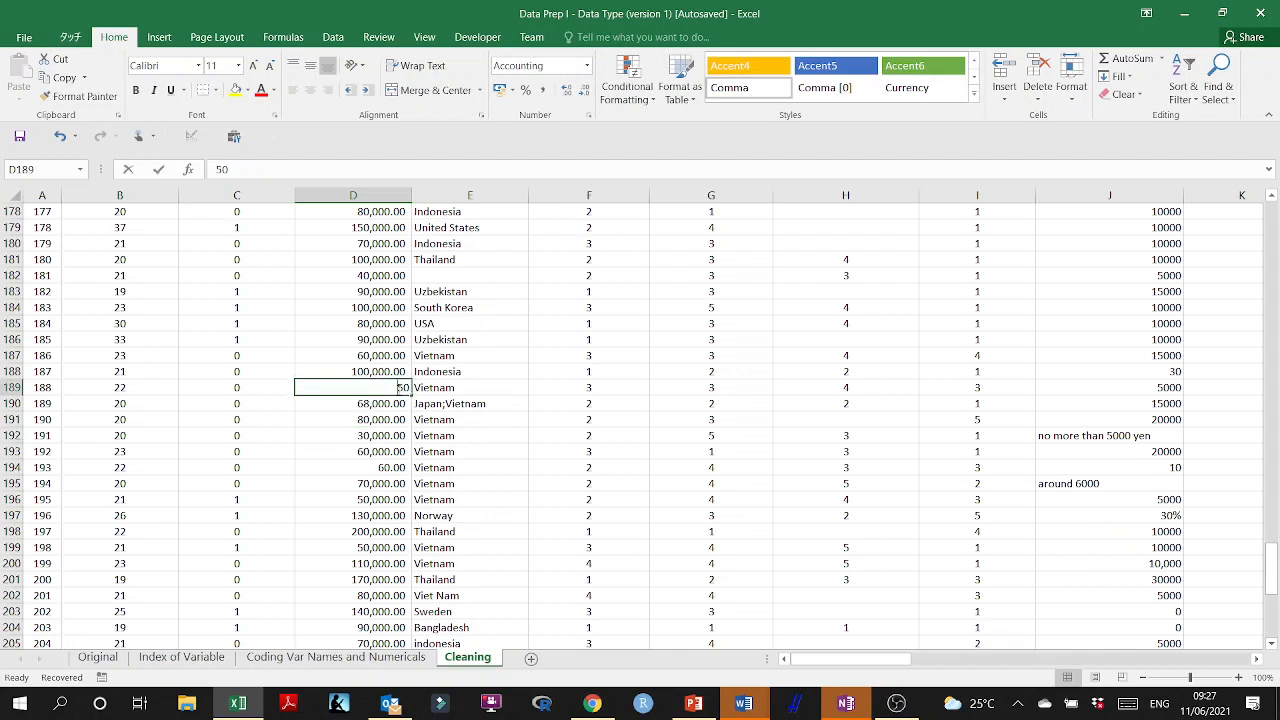
{"action": "double_click", "coordinate": [398, 390]}
{"action": "type", "text": "000"}
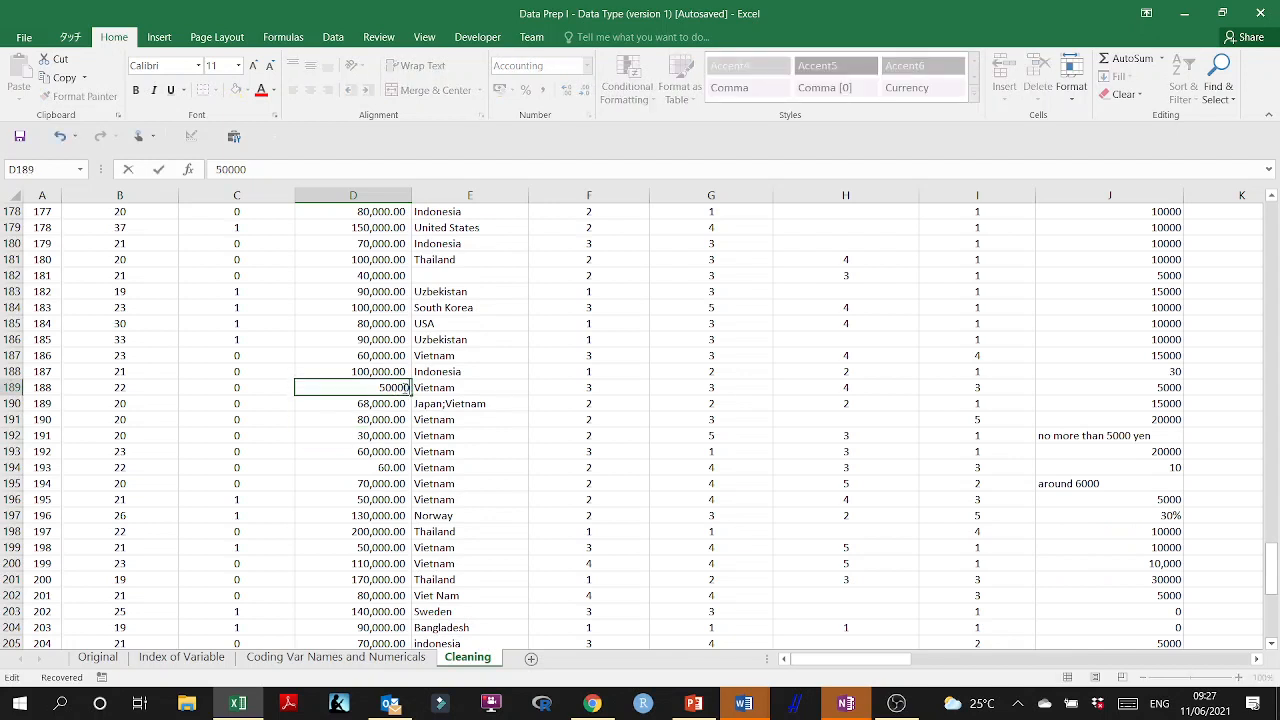
{"action": "left_click", "coordinate": [401, 450]}
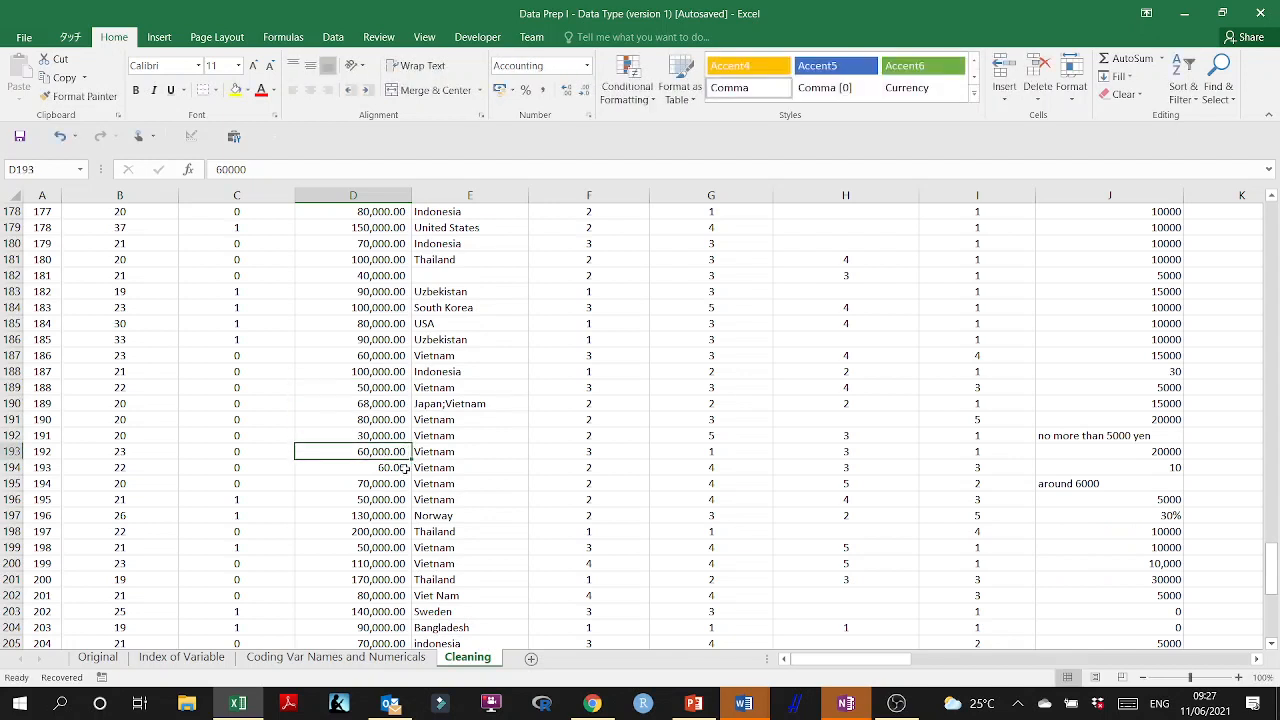
{"action": "double_click", "coordinate": [405, 468]}
{"action": "type", "text": "0"}
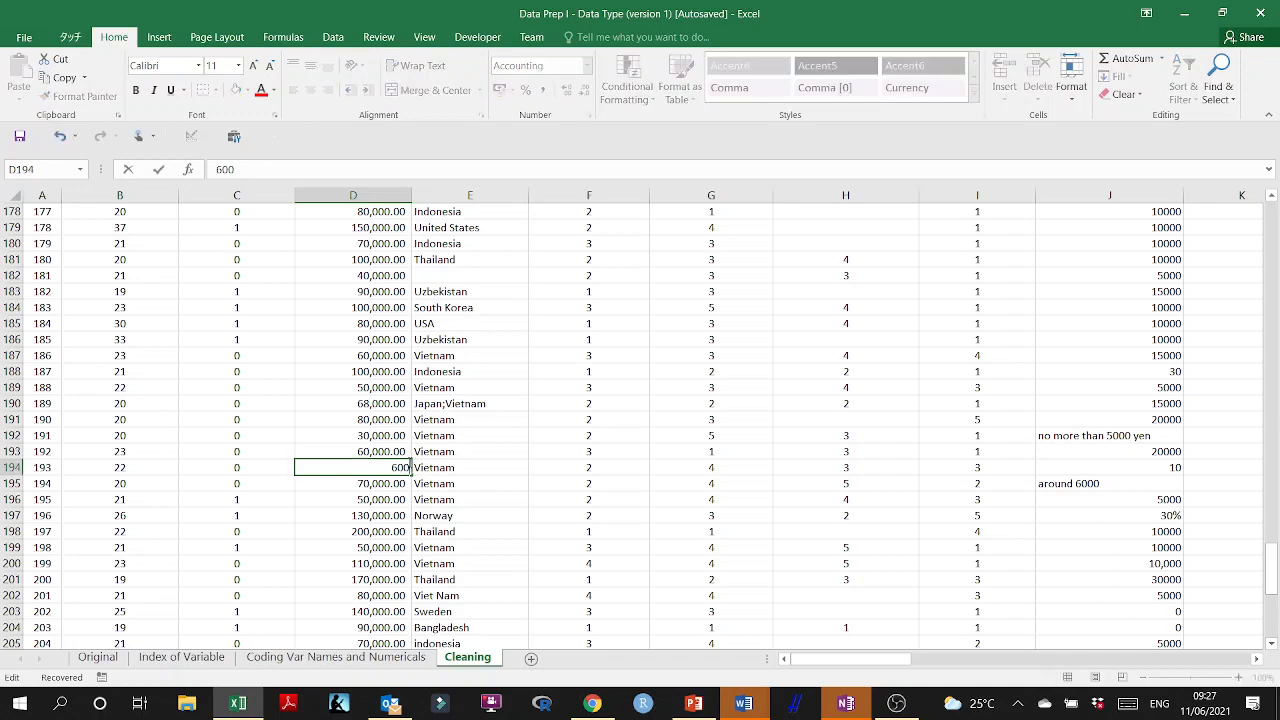
{"action": "key", "text": "Return"}
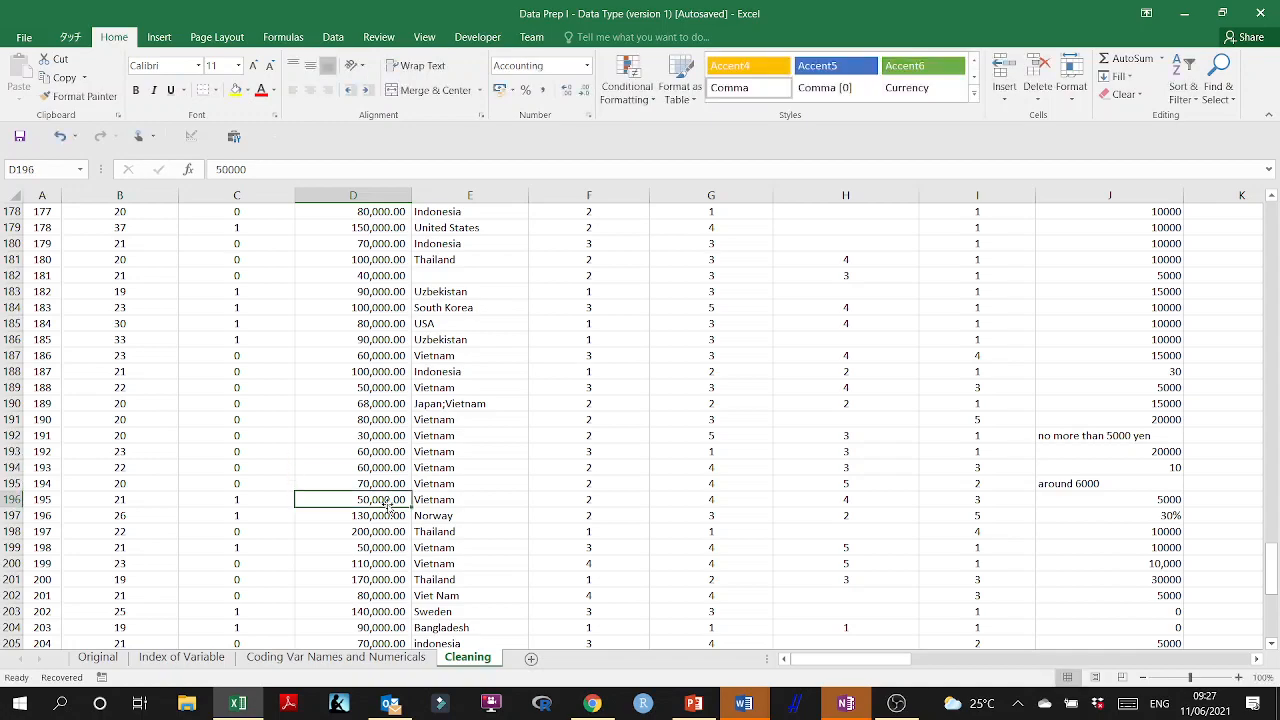
{"action": "left_click", "coordinate": [390, 500]}
Find the next undersized amount in column D and set cell D217 to 800000.
{"action": "scroll", "coordinate": [388, 505], "scroll_direction": "down", "scroll_amount": 4}
{"action": "scroll", "coordinate": [388, 505], "scroll_direction": "down", "scroll_amount": 2}
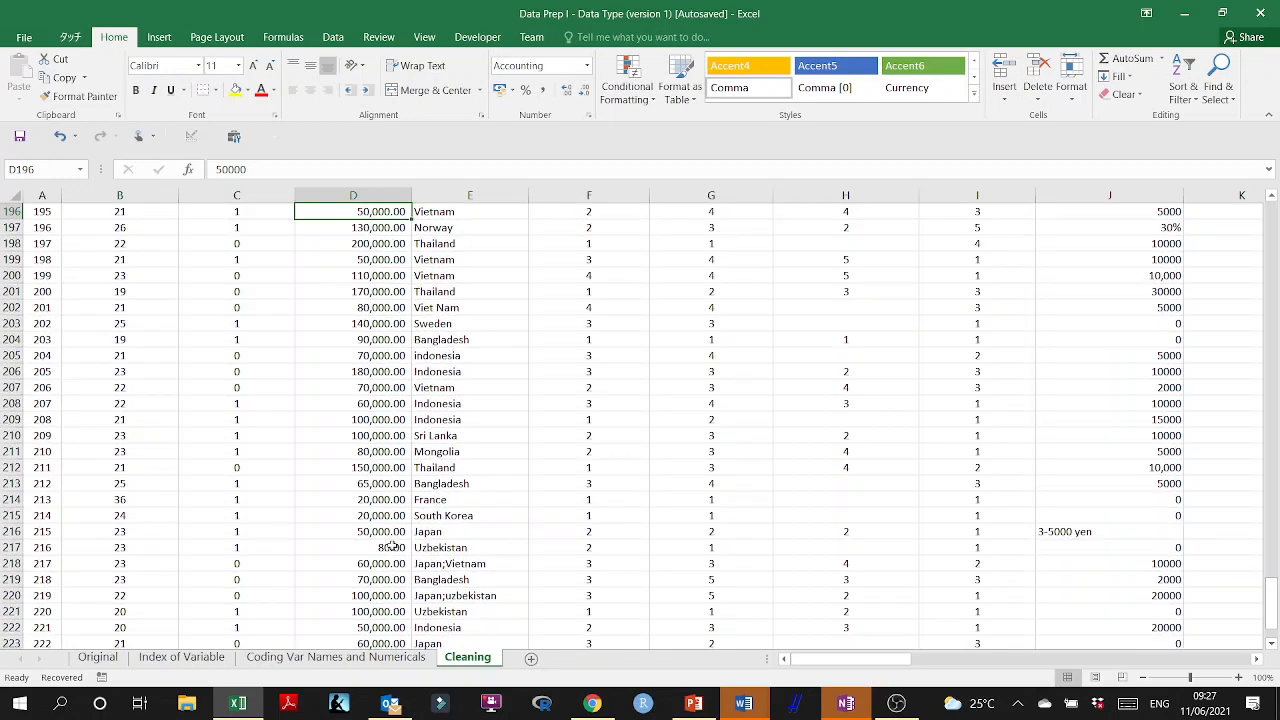
{"action": "double_click", "coordinate": [401, 547]}
{"action": "double_click", "coordinate": [402, 547]}
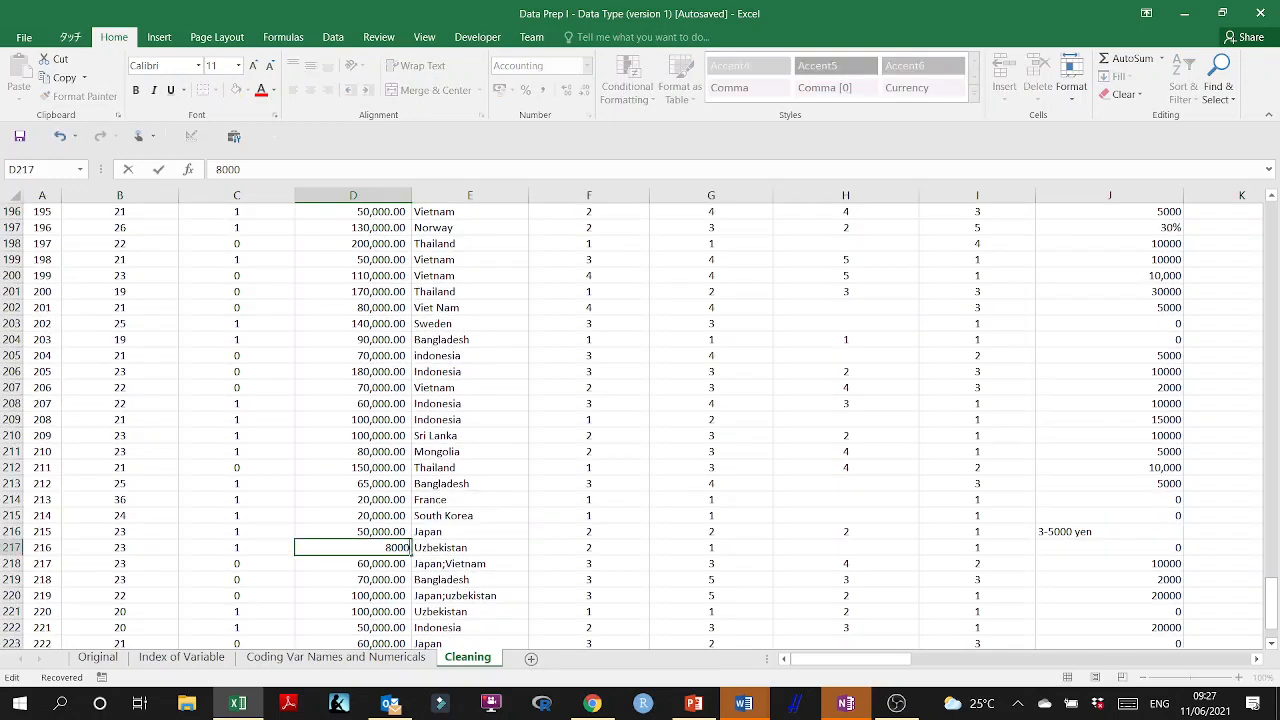
{"action": "type", "text": "00"}
{"action": "left_click", "coordinate": [383, 565]}
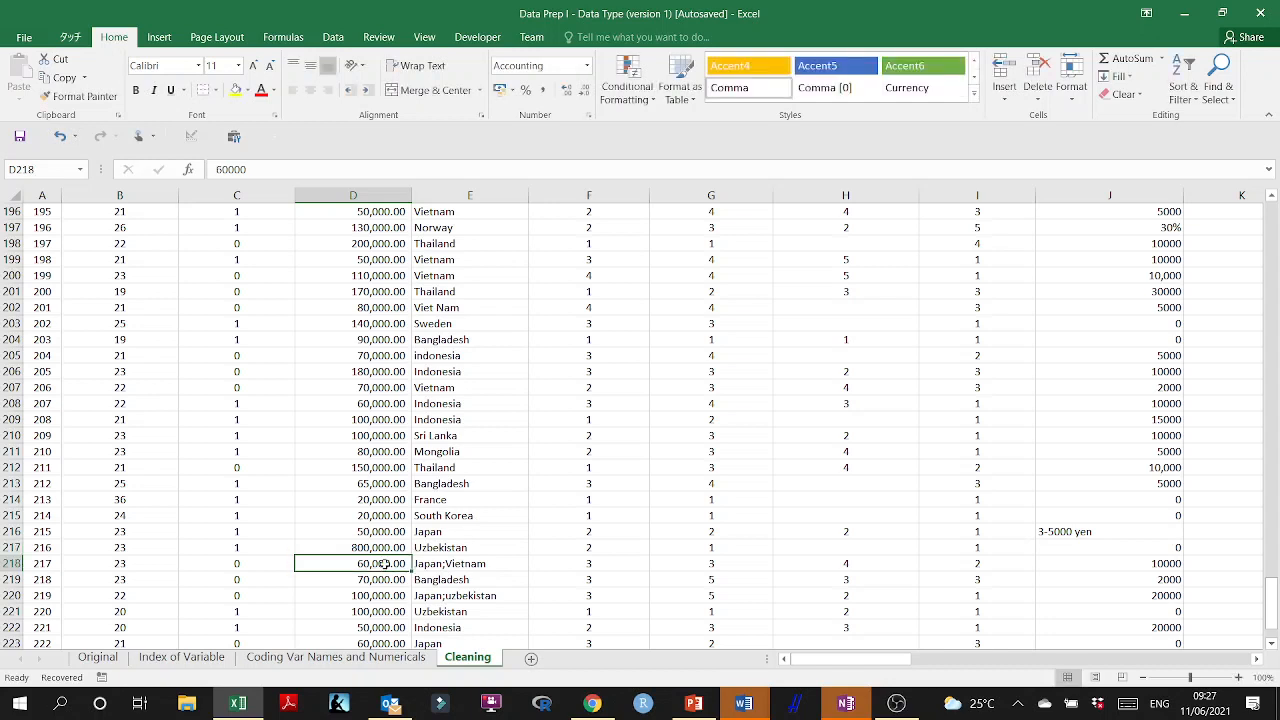
Correct the Uzbekistan respondent's amount in cell D217 to 80000.
{"action": "double_click", "coordinate": [377, 548]}
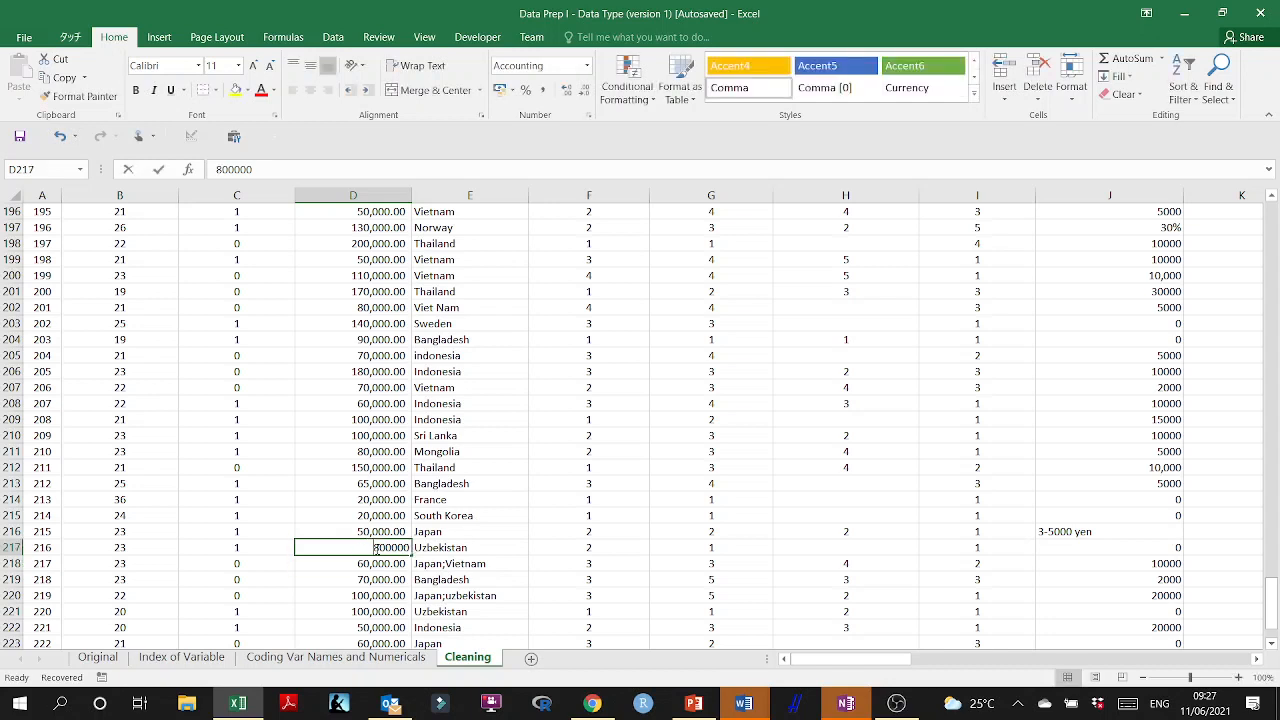
{"action": "key", "text": "BackSpace"}
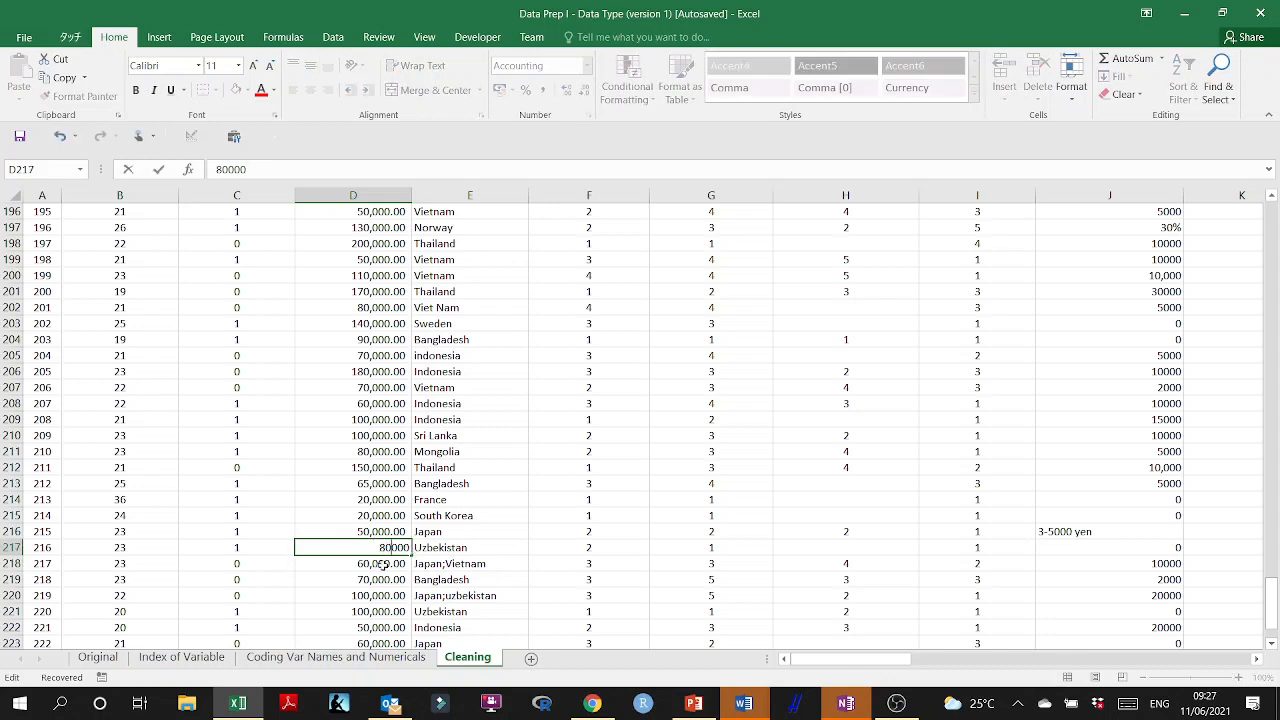
{"action": "left_click", "coordinate": [383, 565]}
{"action": "scroll", "coordinate": [384, 556], "scroll_direction": "down", "scroll_amount": 3}
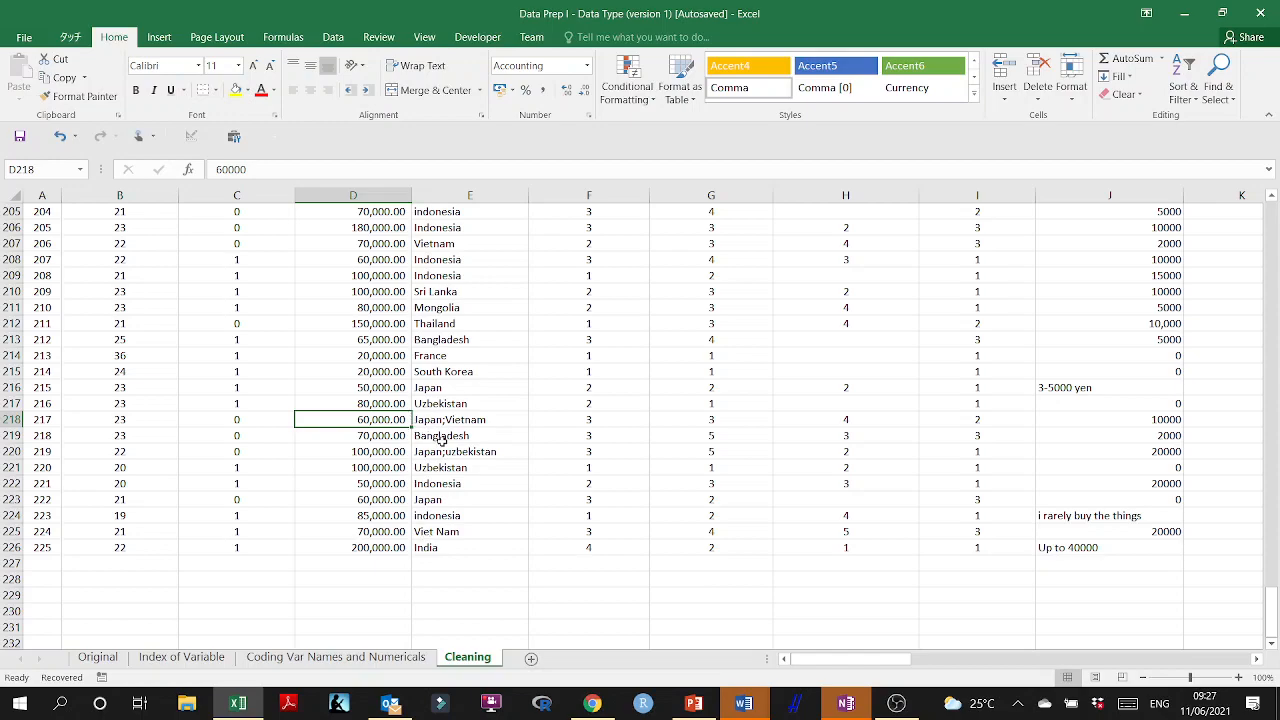
Return to the start of the Cleaning sheet and save the workbook.
{"action": "scroll", "coordinate": [441, 441], "scroll_direction": "up", "scroll_amount": 20}
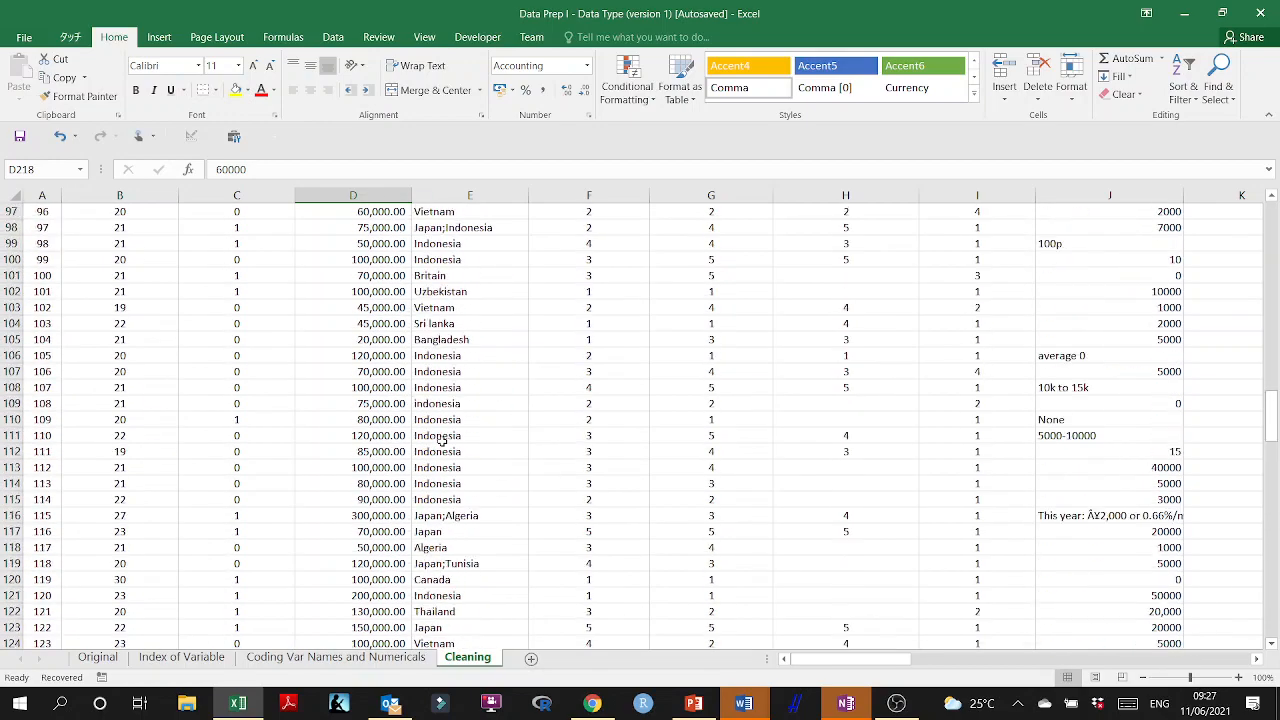
{"action": "scroll", "coordinate": [441, 441], "scroll_direction": "up", "scroll_amount": 20}
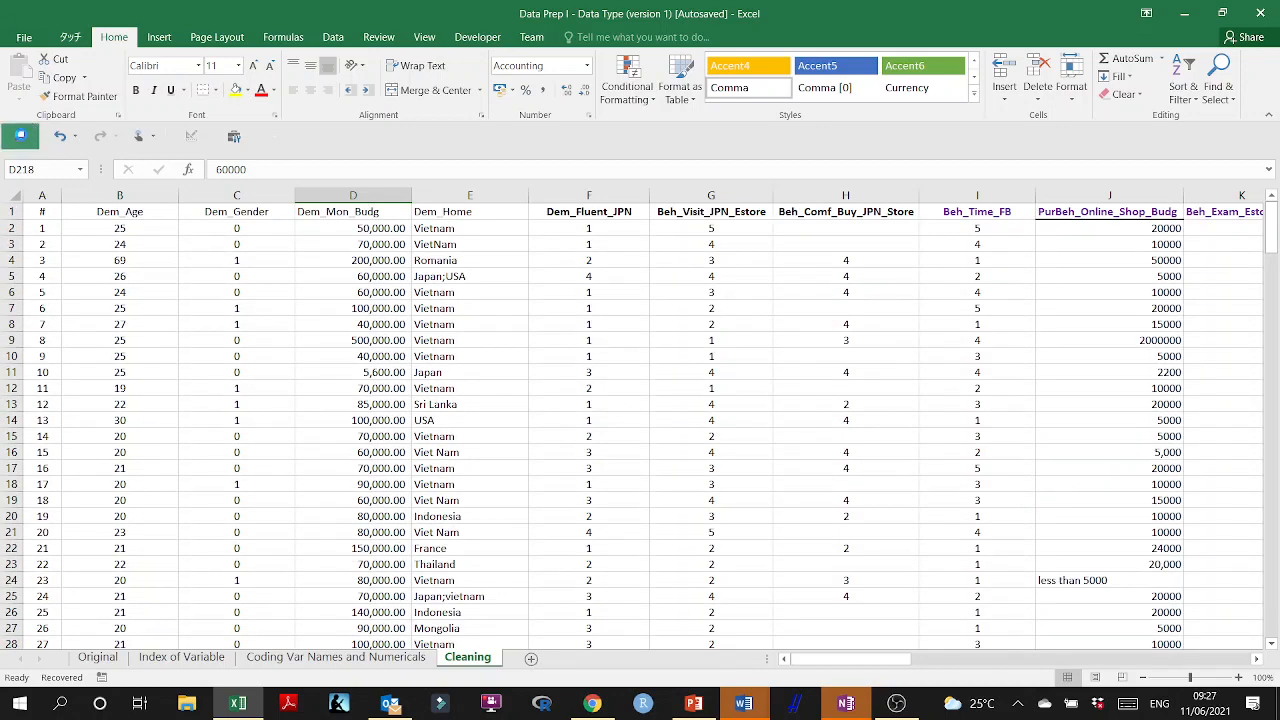
{"action": "left_click", "coordinate": [20, 136]}
{"action": "left_click", "coordinate": [31, 35]}
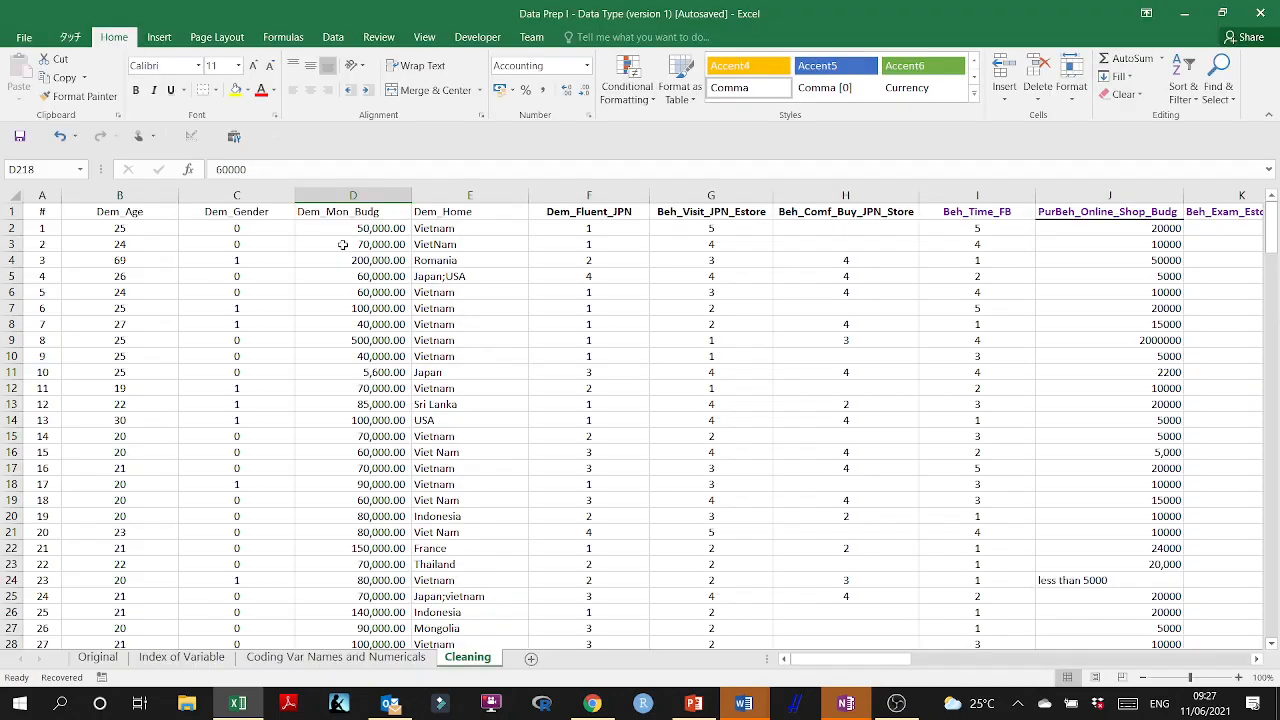
Switch to Chrome and search Google for "excel function return number of degits".
{"action": "left_click", "coordinate": [592, 703]}
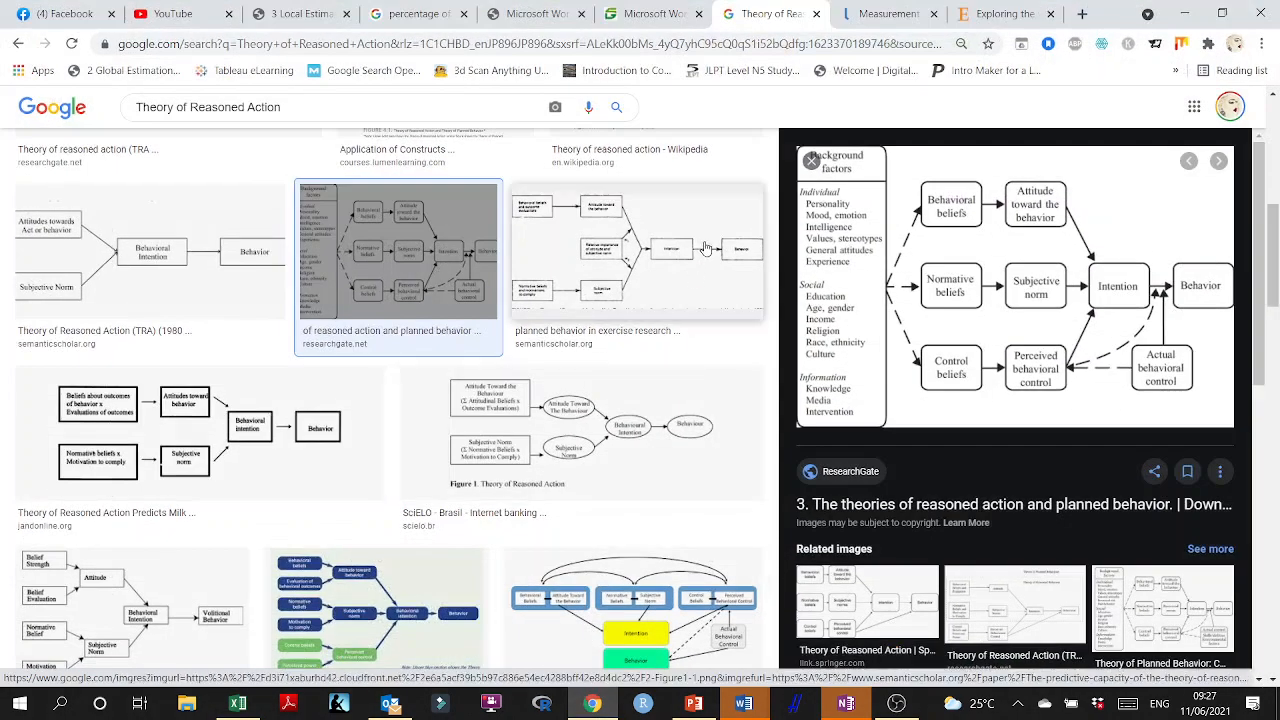
{"action": "left_click", "coordinate": [581, 44]}
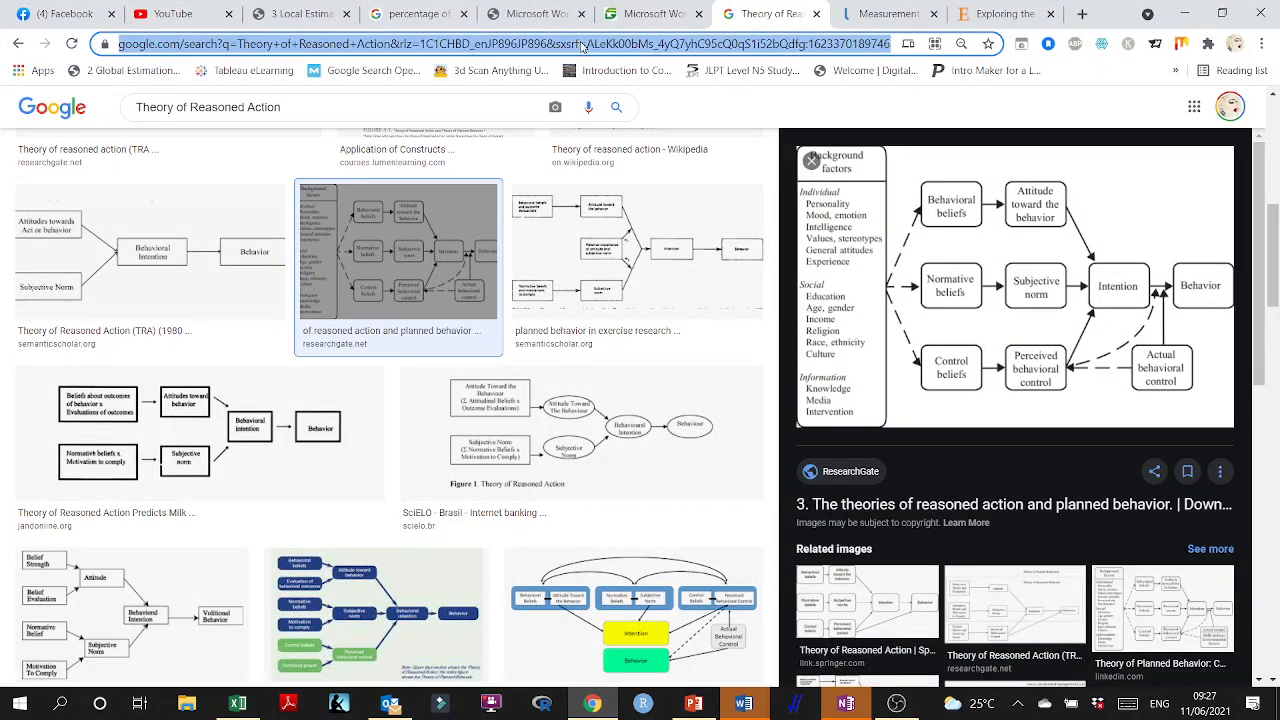
{"action": "type", "text": "ex"}
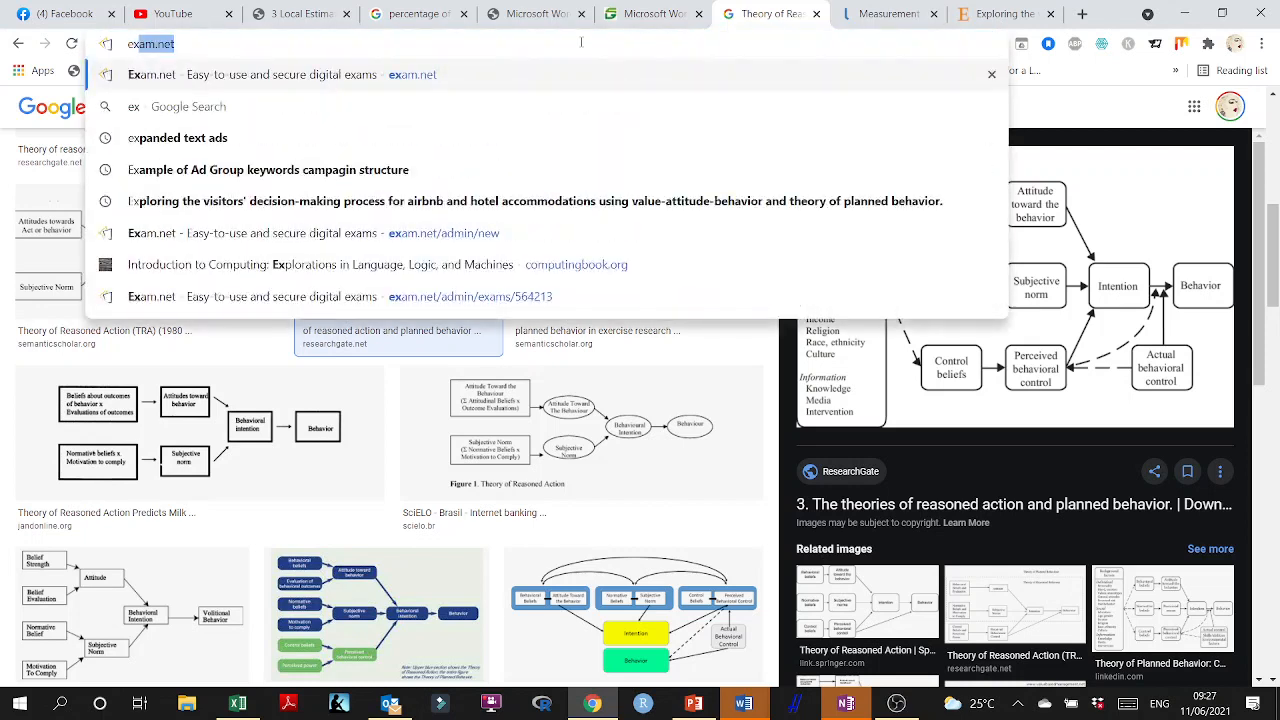
{"action": "type", "text": "cel function re"}
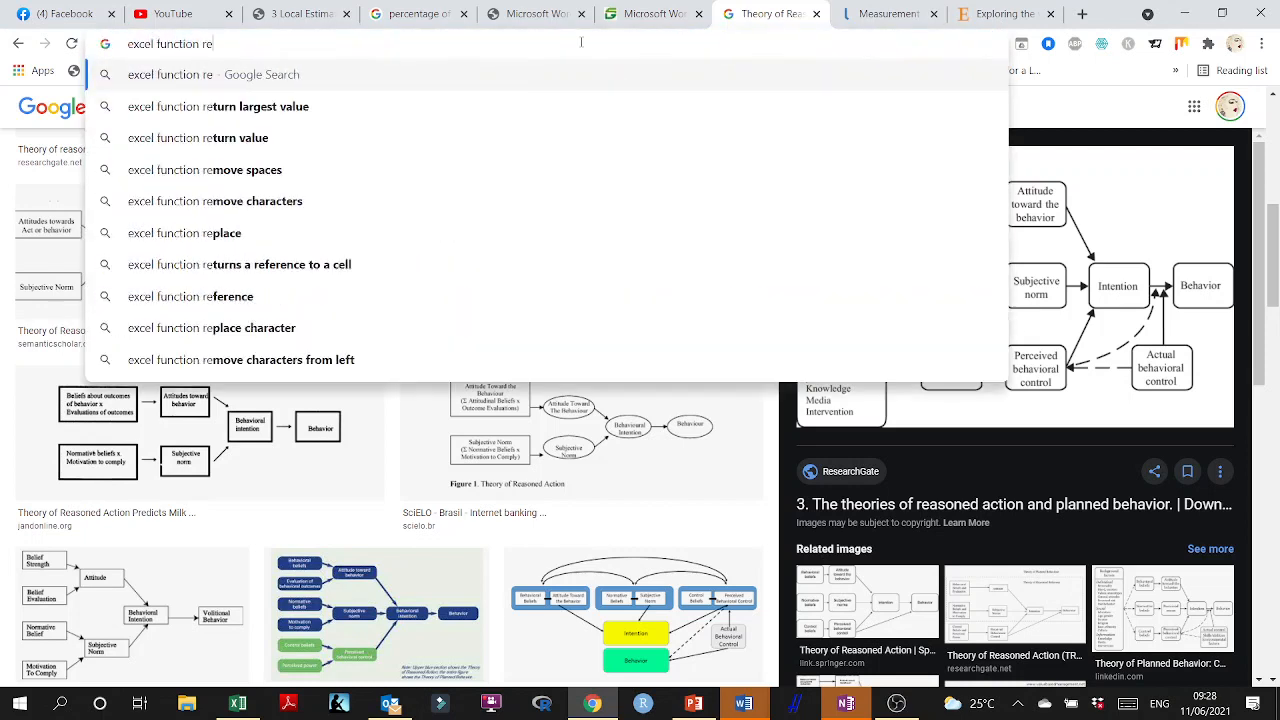
{"action": "type", "text": "turn number of dei"}
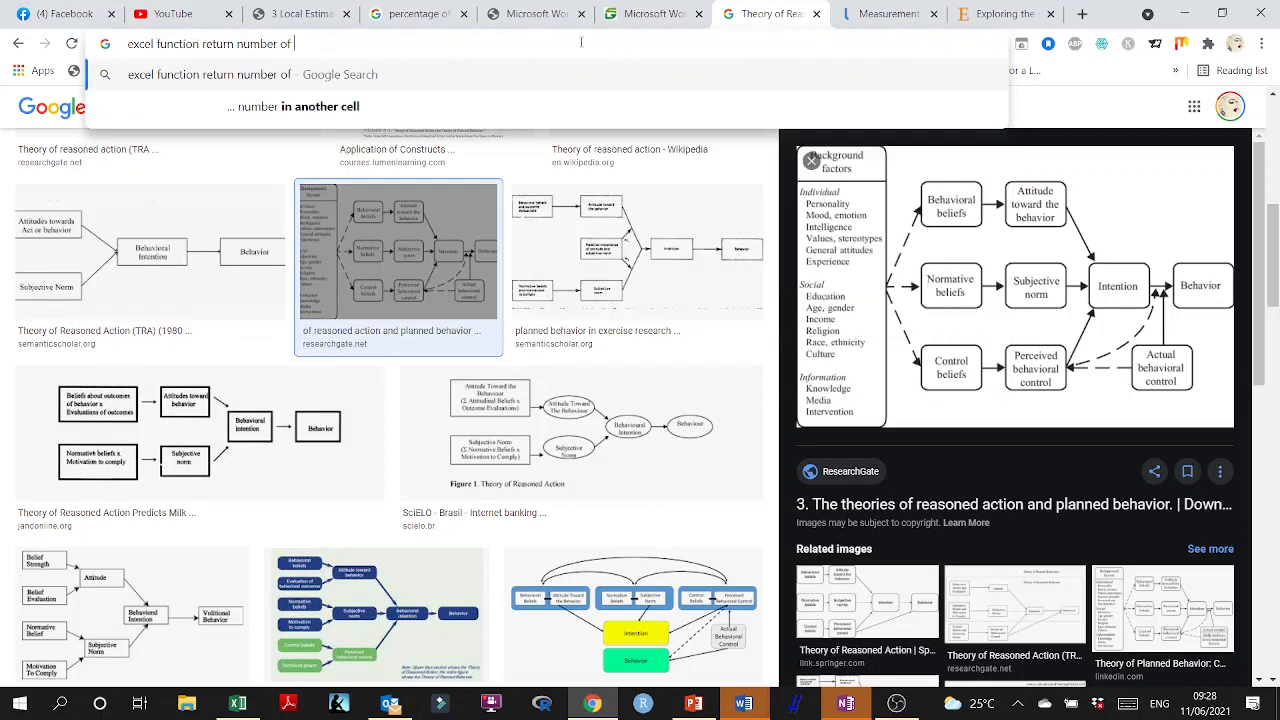
{"action": "key", "text": "BackSpace"}
{"action": "key", "text": "BackSpace"}
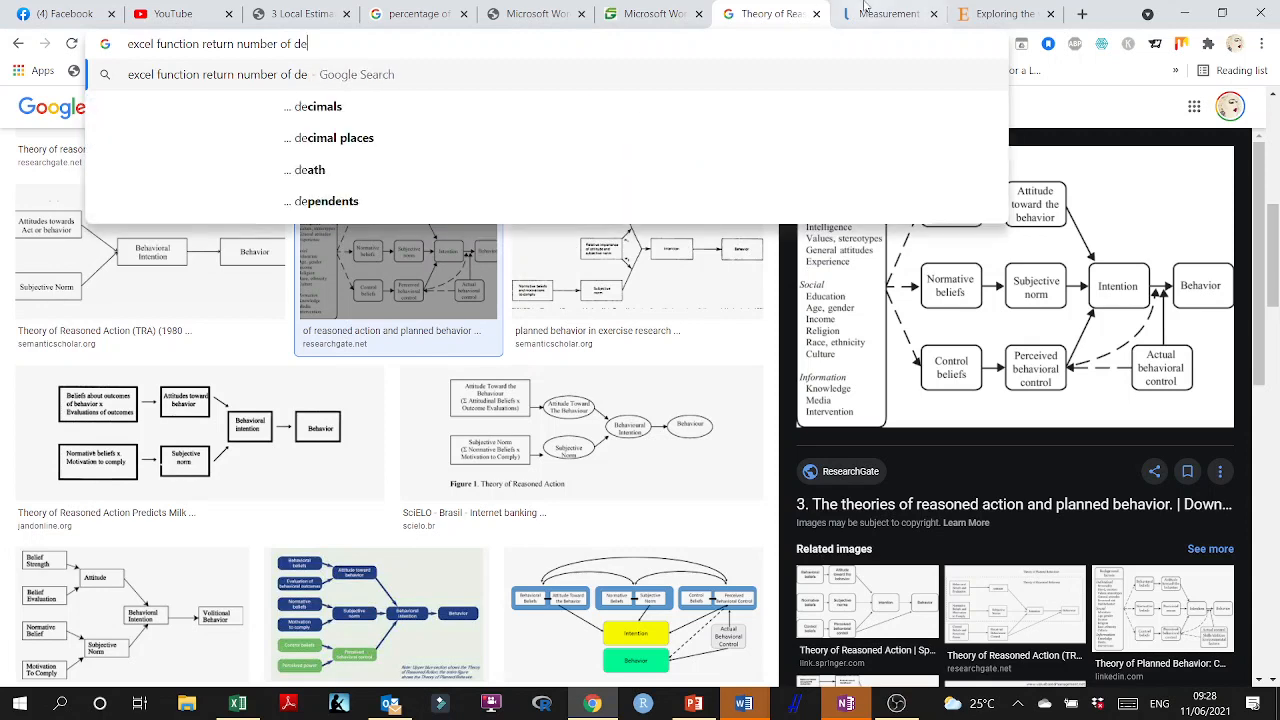
{"action": "type", "text": "egits"}
{"action": "key", "text": "Return"}
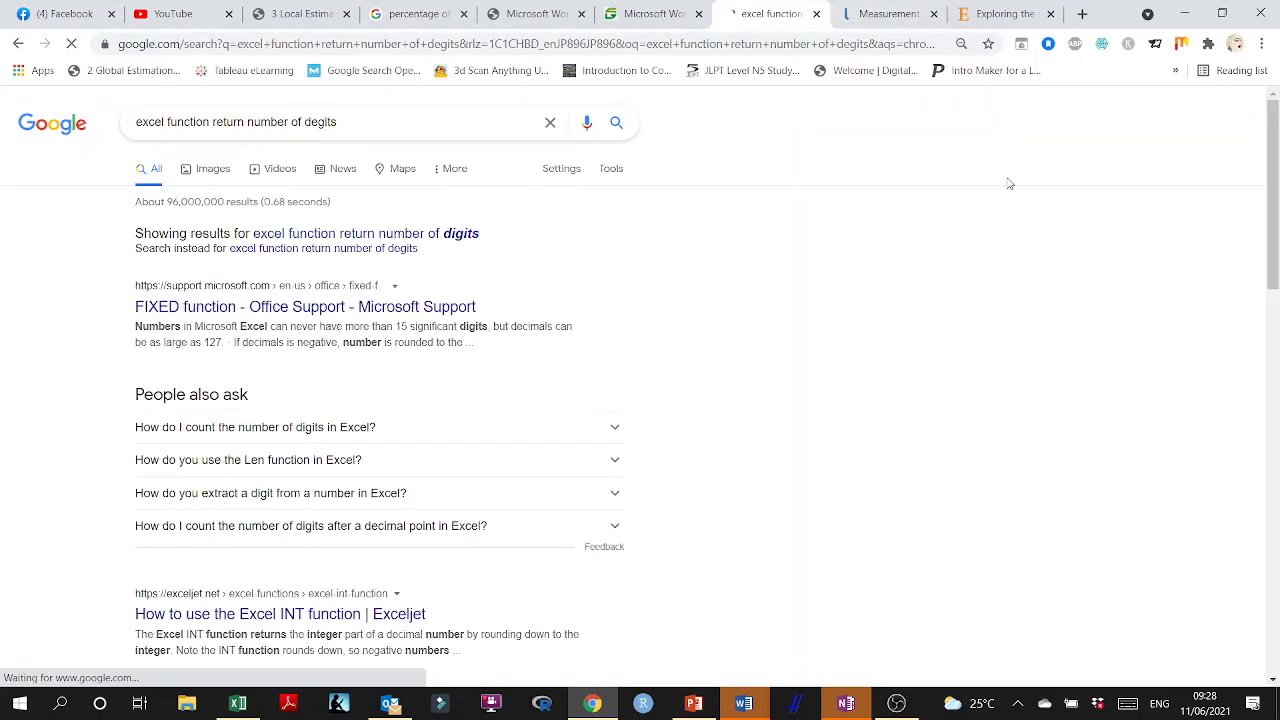
Read the description, syntax and examples in Microsoft Support's FIXED function article, then return to the search results.
{"action": "left_click", "coordinate": [316, 314]}
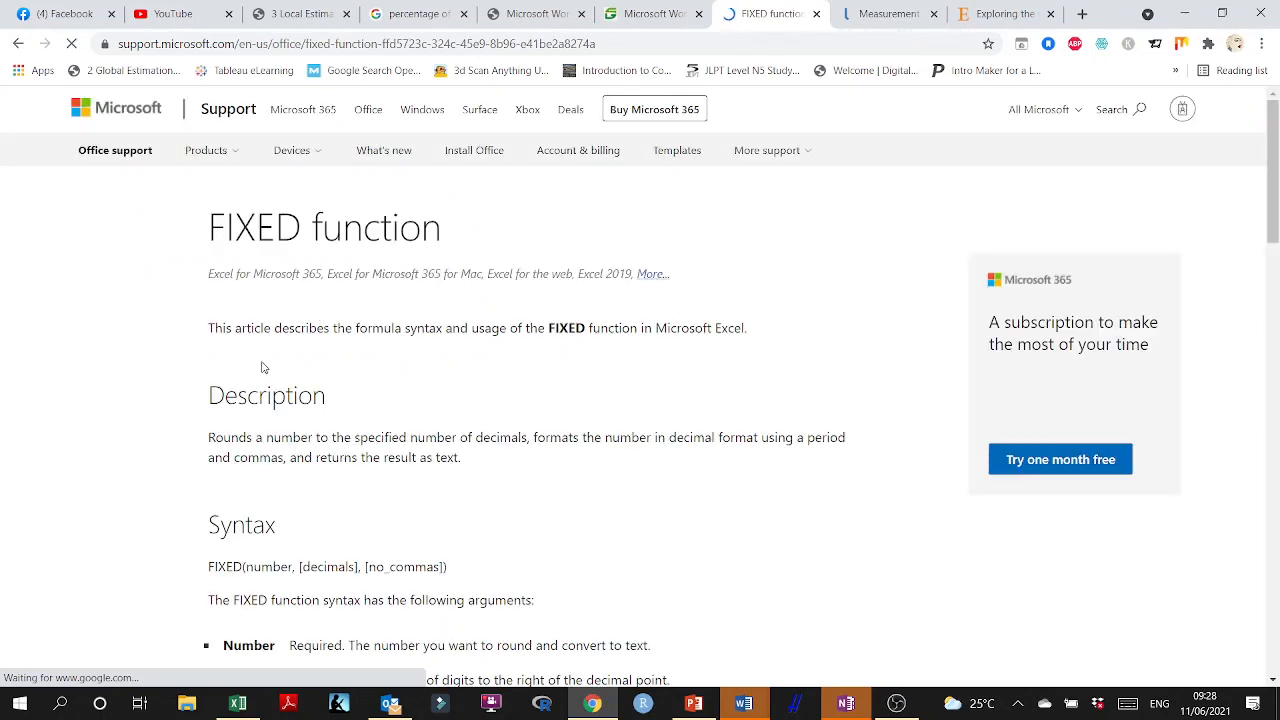
{"action": "scroll", "coordinate": [263, 366], "scroll_direction": "down", "scroll_amount": 1}
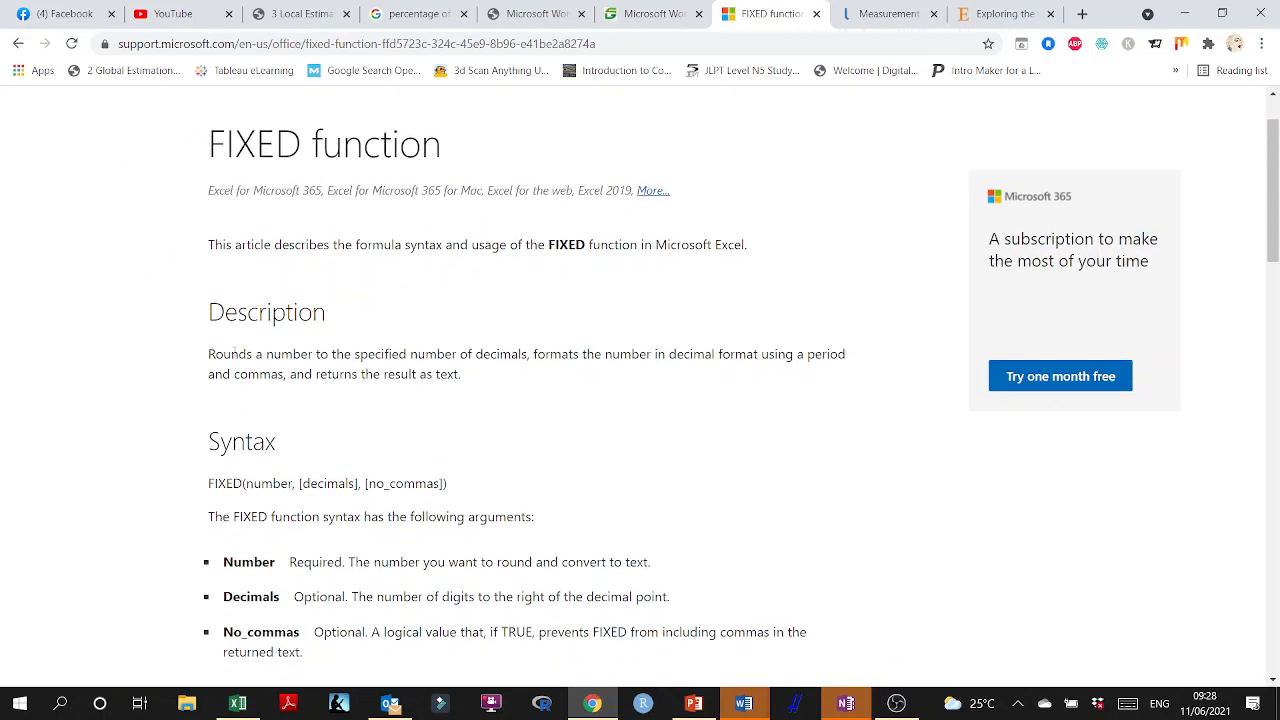
{"action": "double_click", "coordinate": [233, 352]}
{"action": "scroll", "coordinate": [631, 358], "scroll_direction": "down", "scroll_amount": 2}
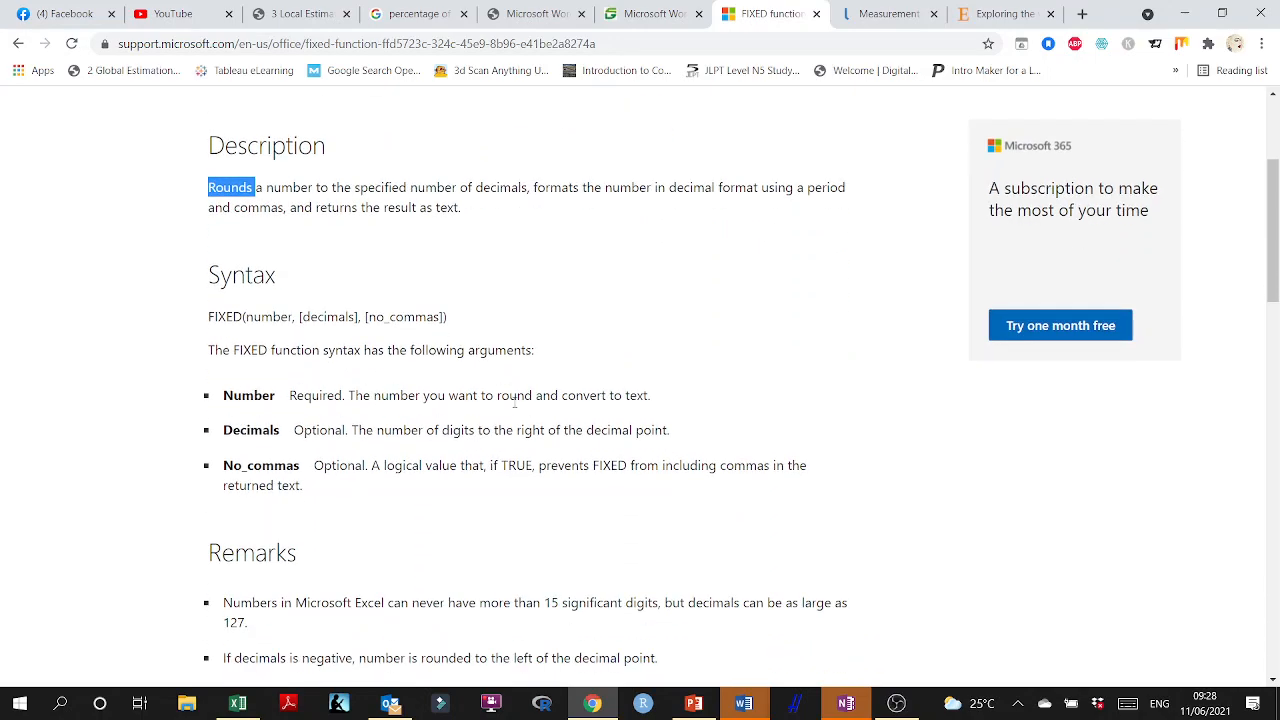
{"action": "scroll", "coordinate": [515, 398], "scroll_direction": "down", "scroll_amount": 9}
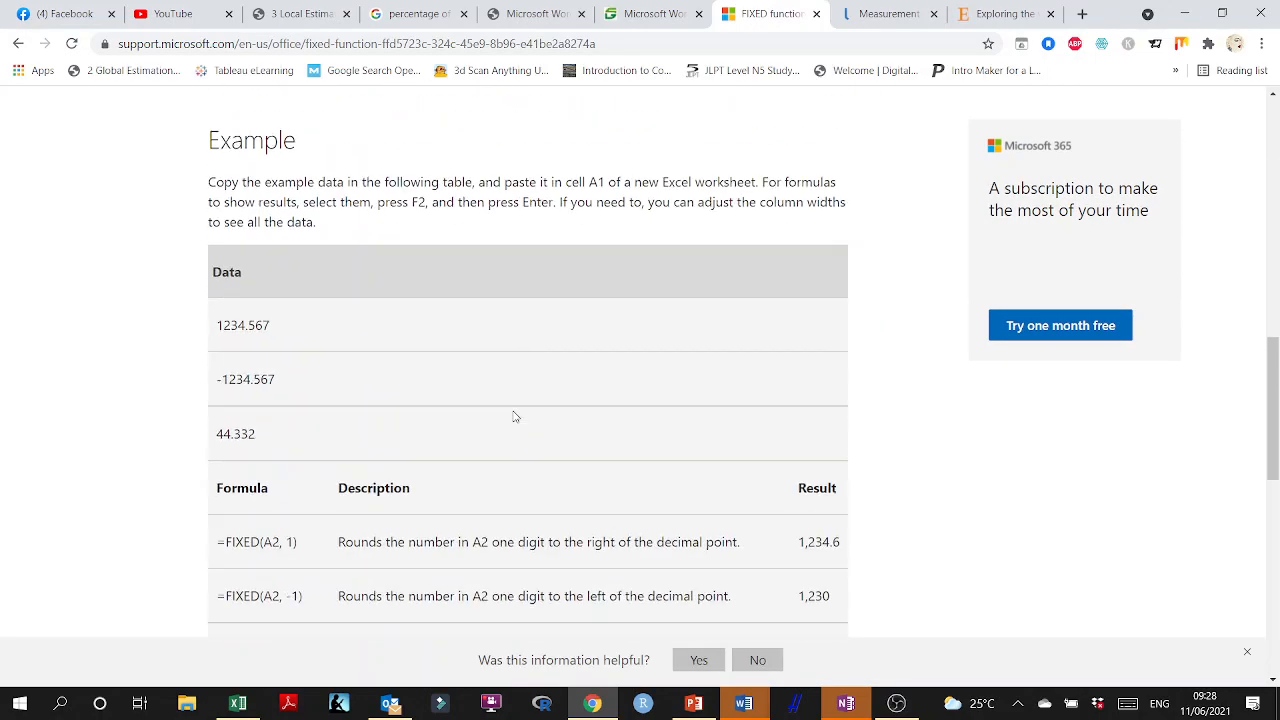
{"action": "scroll", "coordinate": [163, 300], "scroll_direction": "down", "scroll_amount": 2}
{"action": "left_click", "coordinate": [17, 43]}
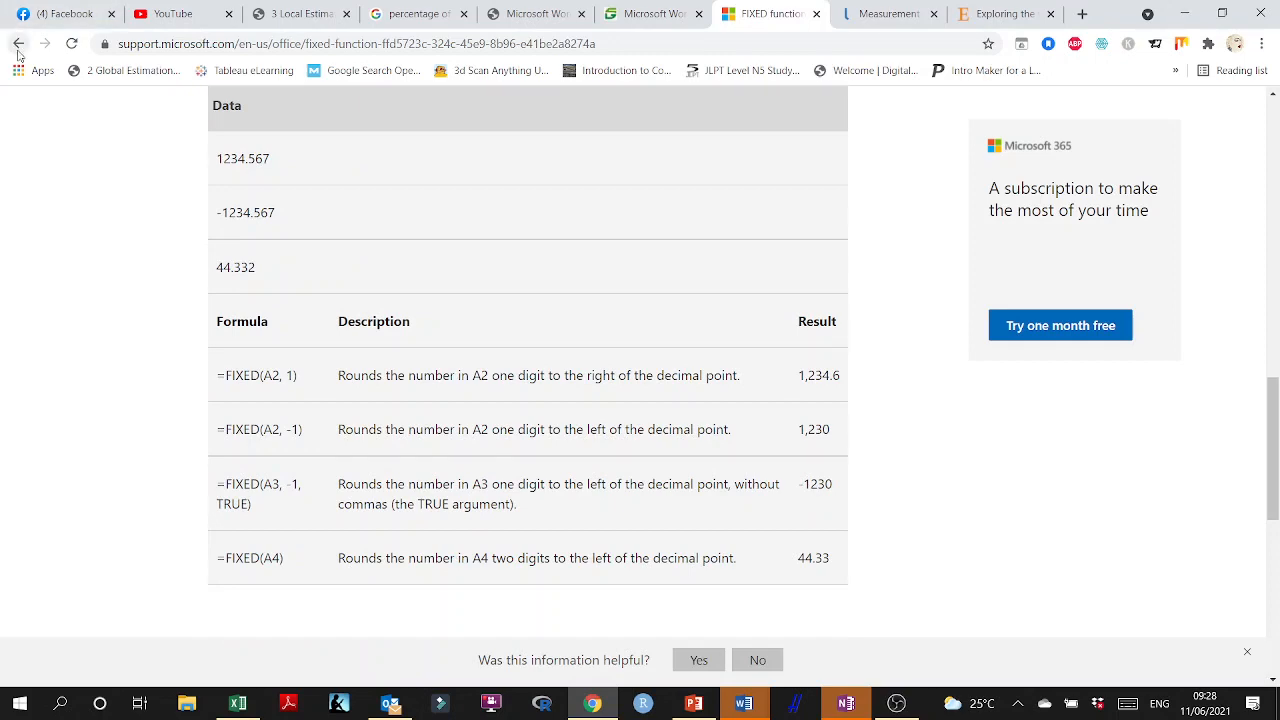
Read the summary, syntax and usage notes in Exceljet's INT function article, then return to the search results.
{"action": "scroll", "coordinate": [440, 288], "scroll_direction": "down", "scroll_amount": 2}
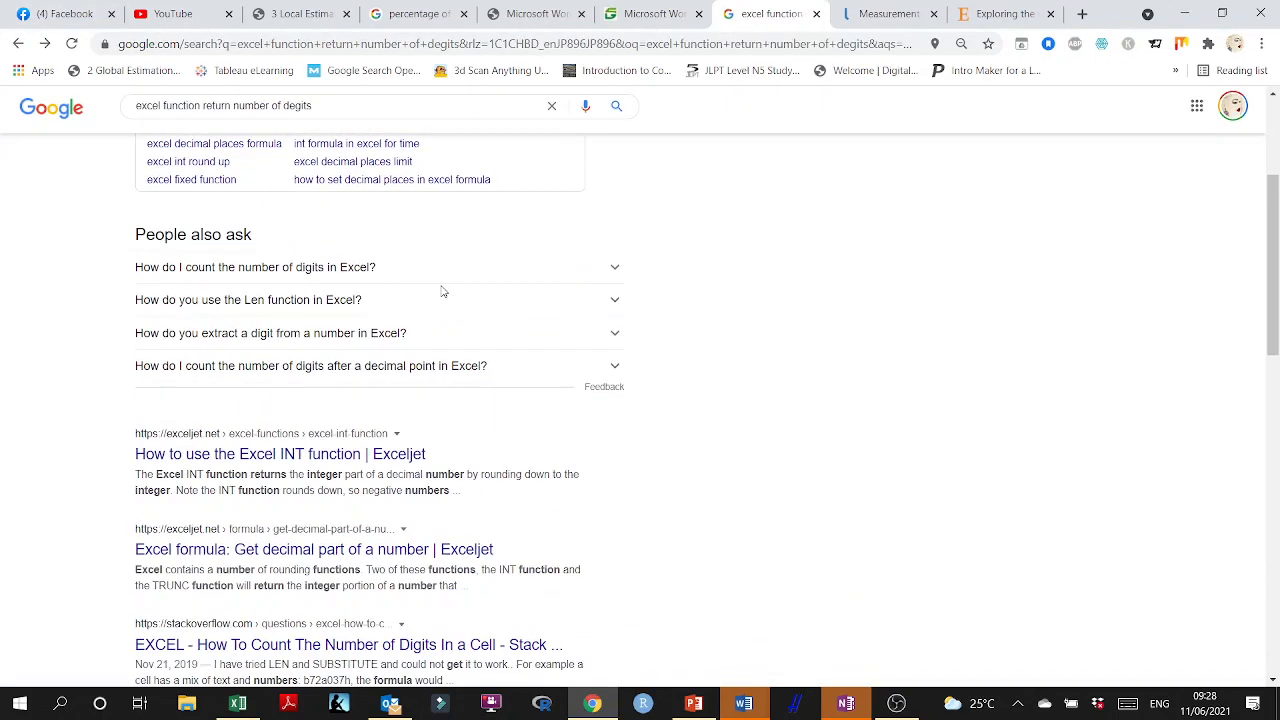
{"action": "left_click", "coordinate": [333, 457]}
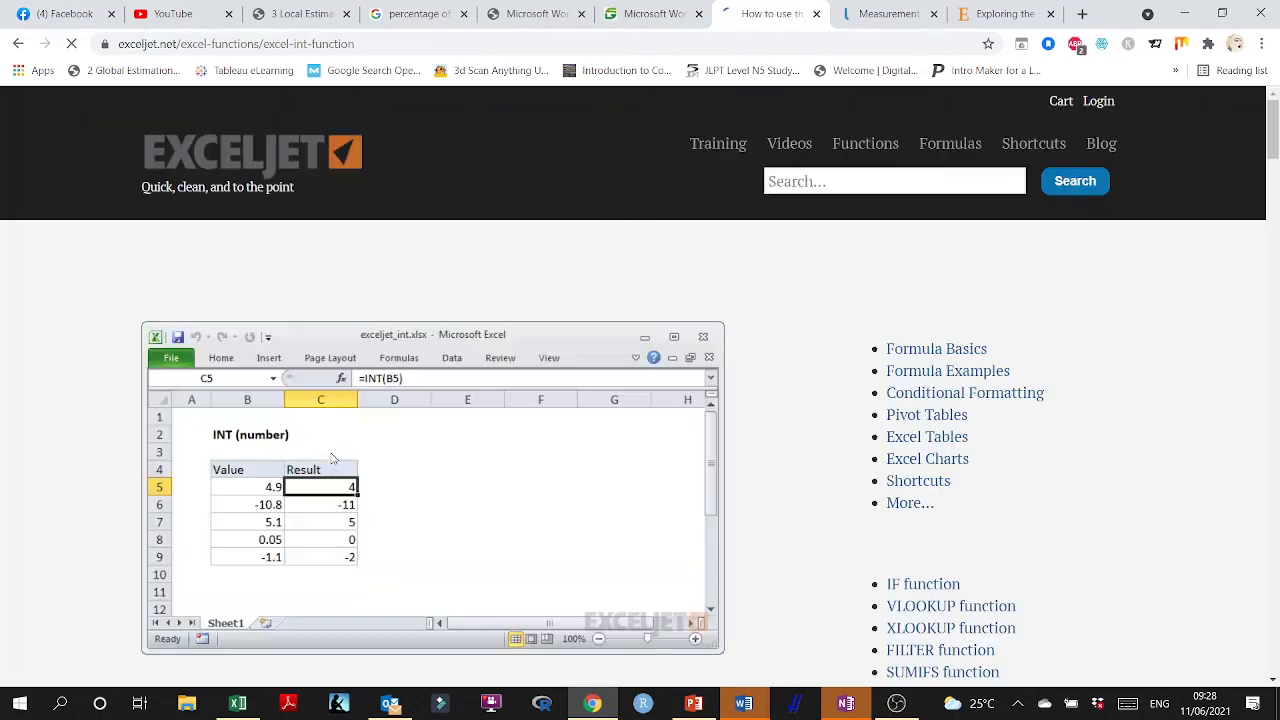
{"action": "scroll", "coordinate": [379, 457], "scroll_direction": "down", "scroll_amount": 4}
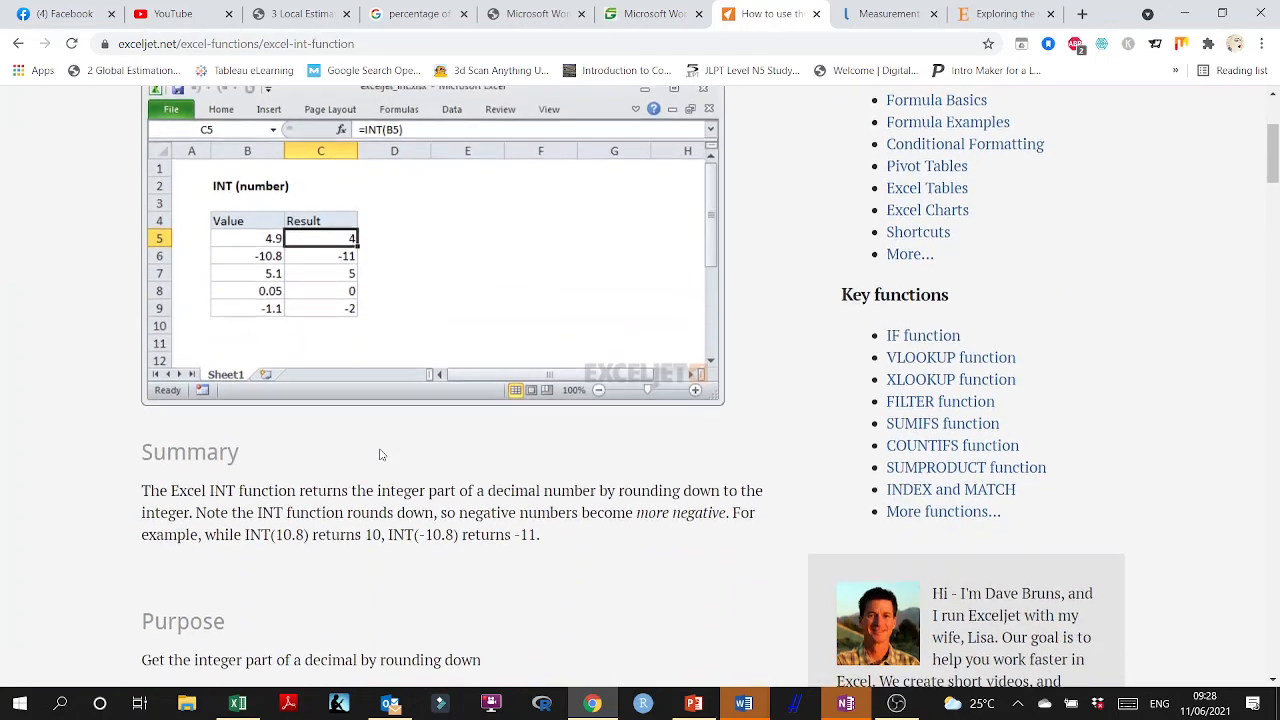
{"action": "scroll", "coordinate": [379, 457], "scroll_direction": "down", "scroll_amount": 1}
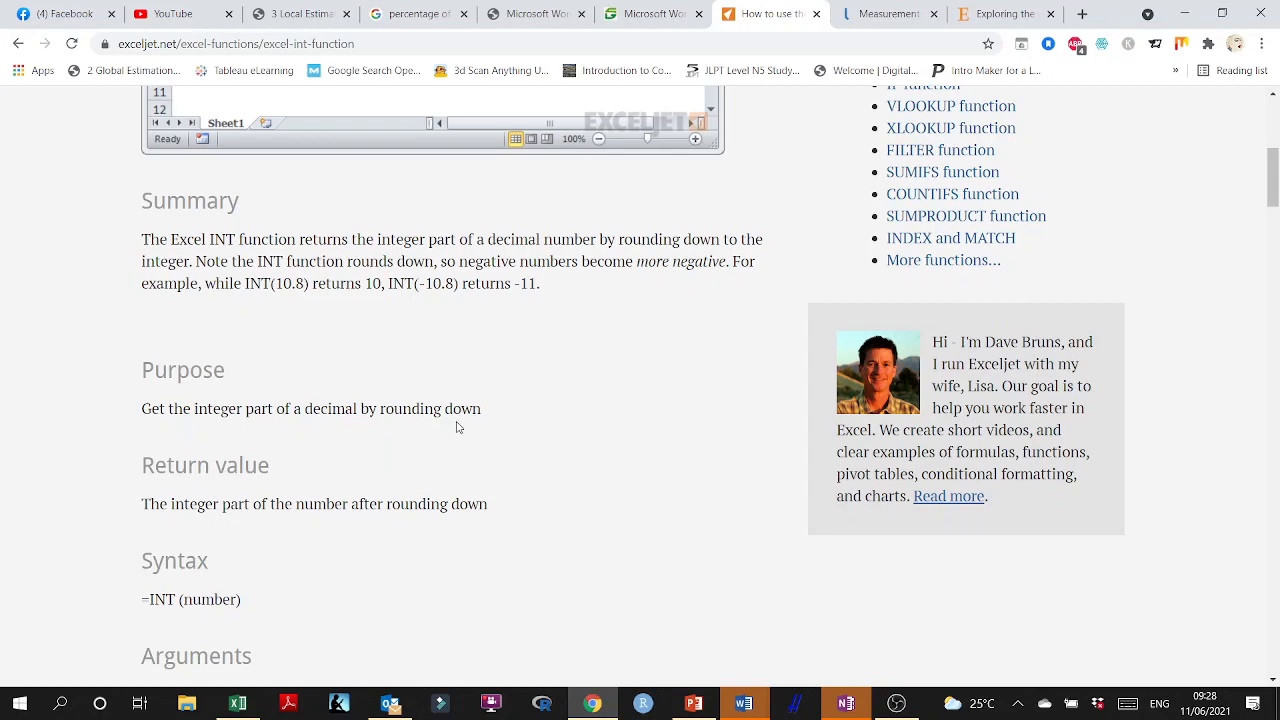
{"action": "scroll", "coordinate": [458, 427], "scroll_direction": "down", "scroll_amount": 3}
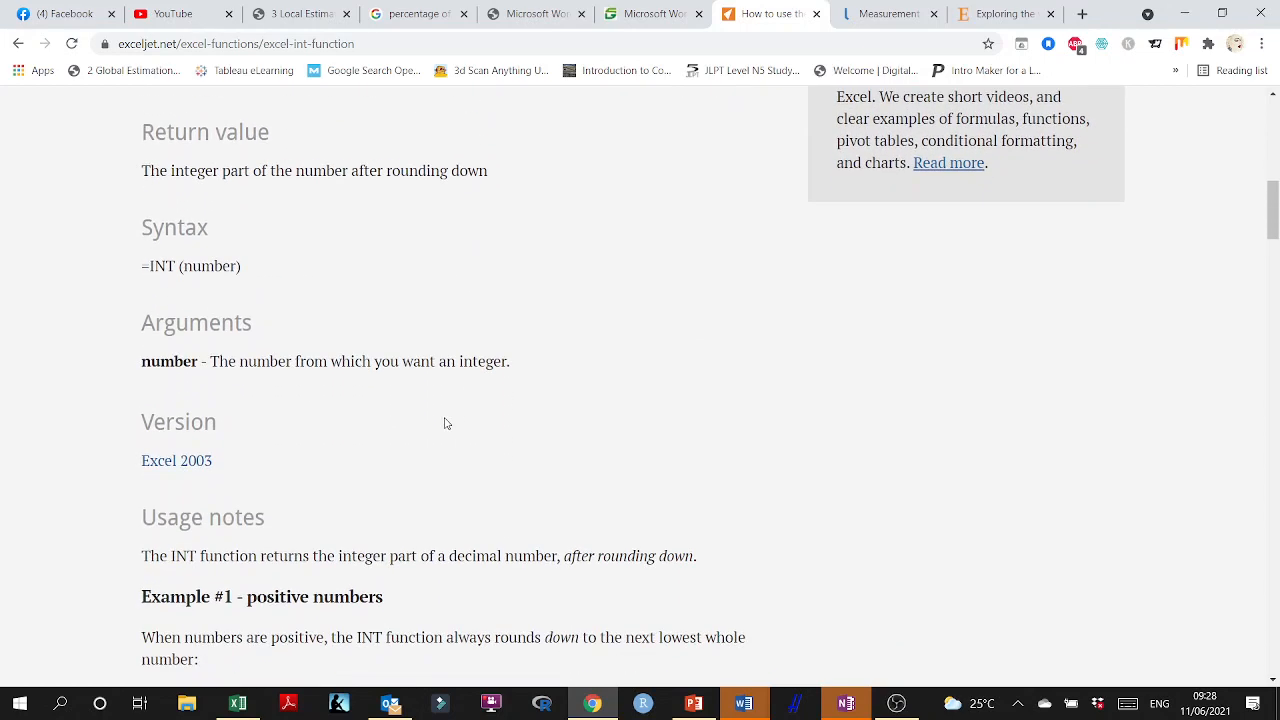
{"action": "scroll", "coordinate": [251, 309], "scroll_direction": "down", "scroll_amount": 4}
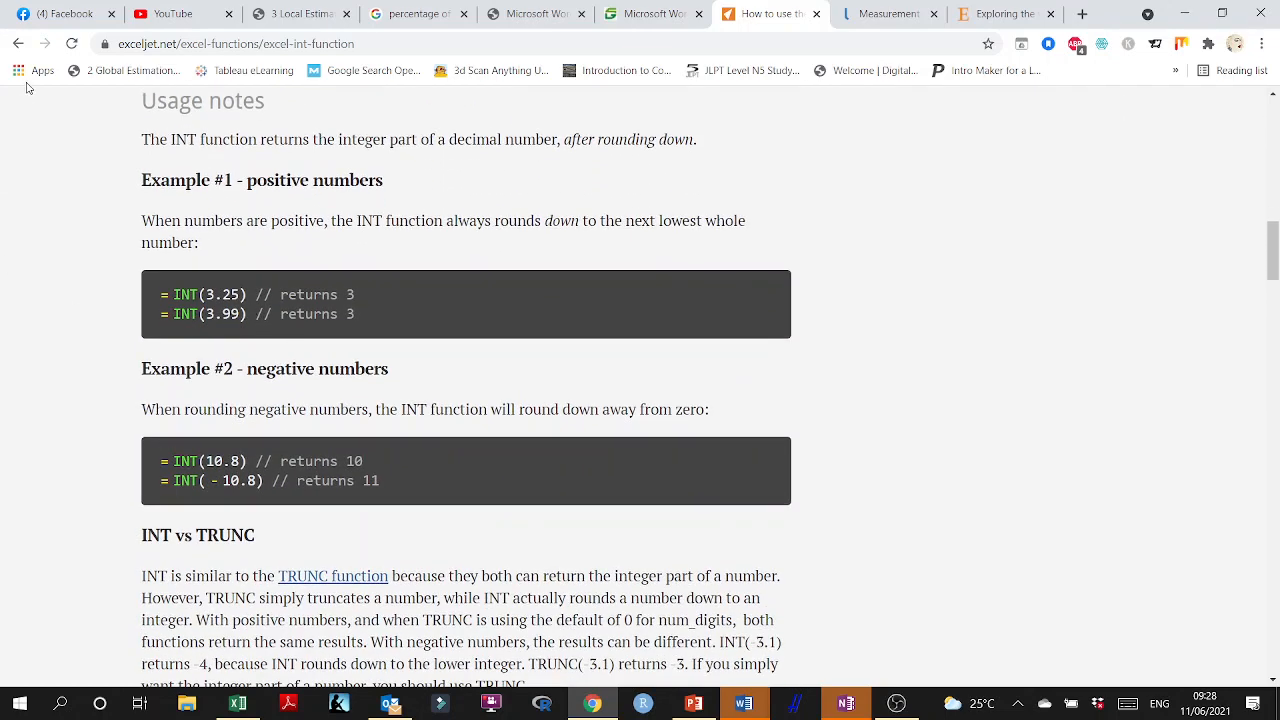
{"action": "left_click", "coordinate": [18, 43]}
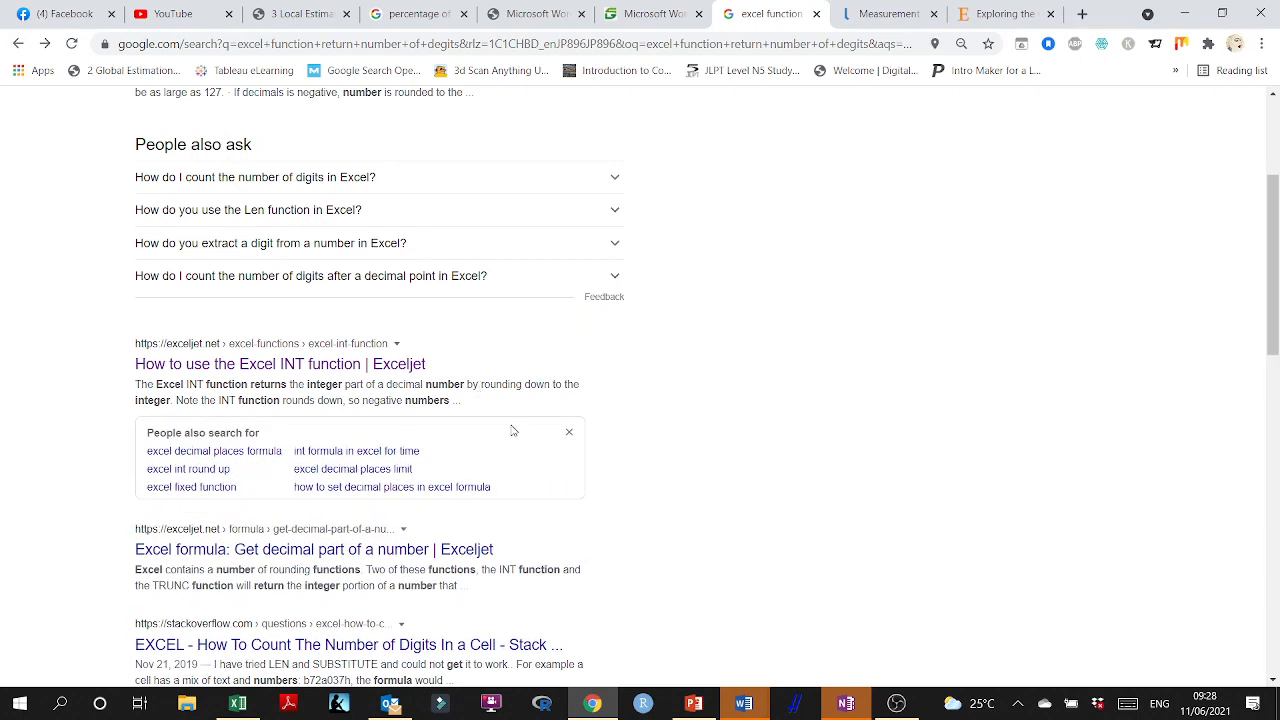
Open the Stack Overflow question on counting the number of digits in a cell and examine the accepted LEN and SUBSTITUTE answer.
{"action": "scroll", "coordinate": [512, 430], "scroll_direction": "down", "scroll_amount": 1}
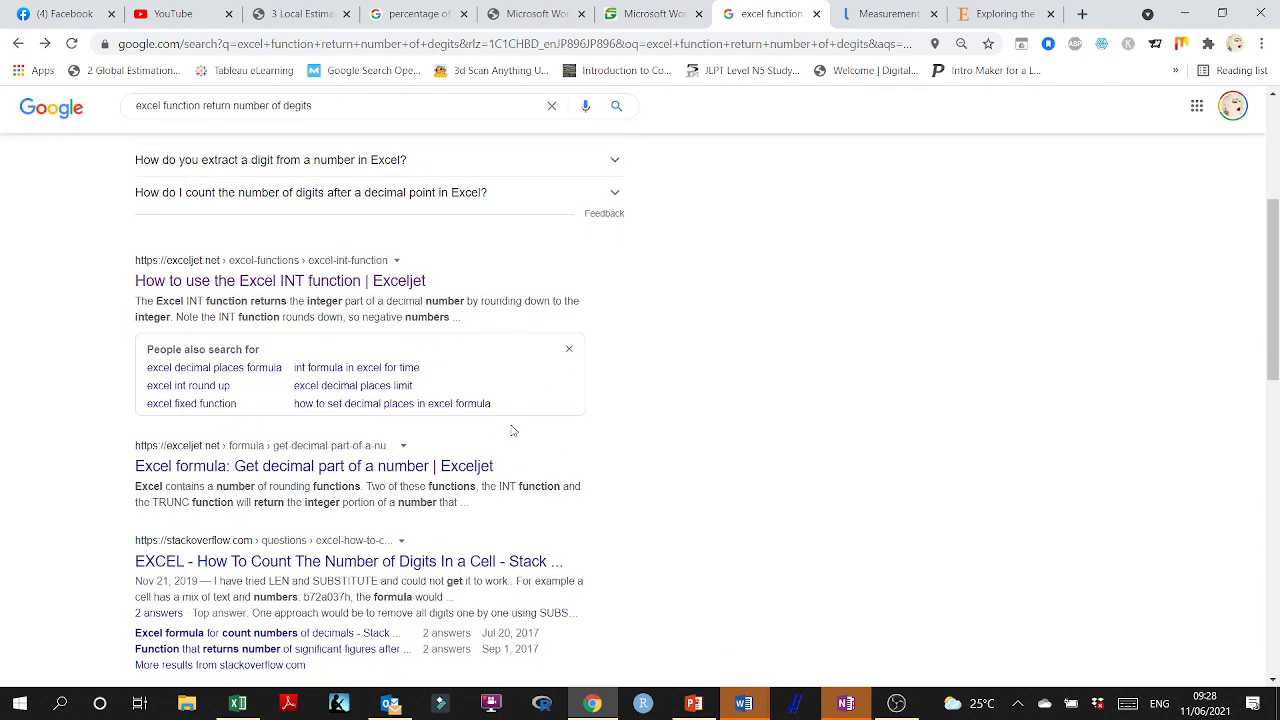
{"action": "scroll", "coordinate": [512, 430], "scroll_direction": "down", "scroll_amount": 2}
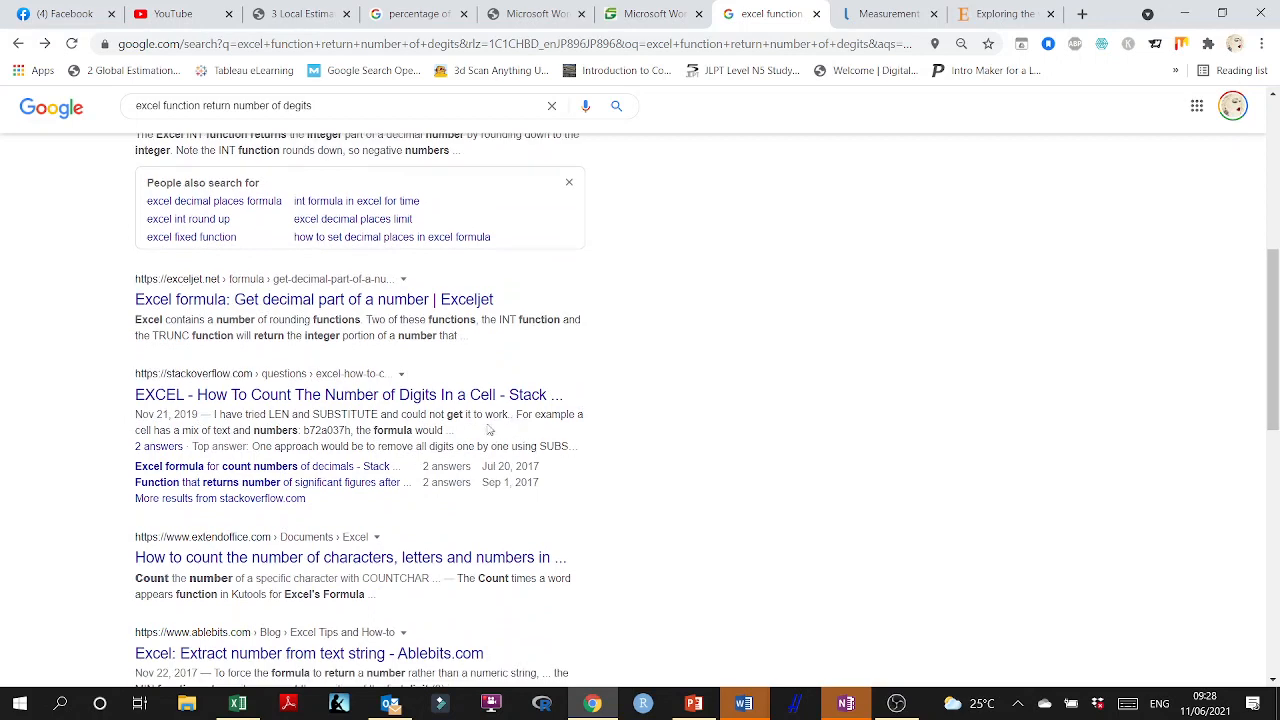
{"action": "left_click", "coordinate": [455, 396]}
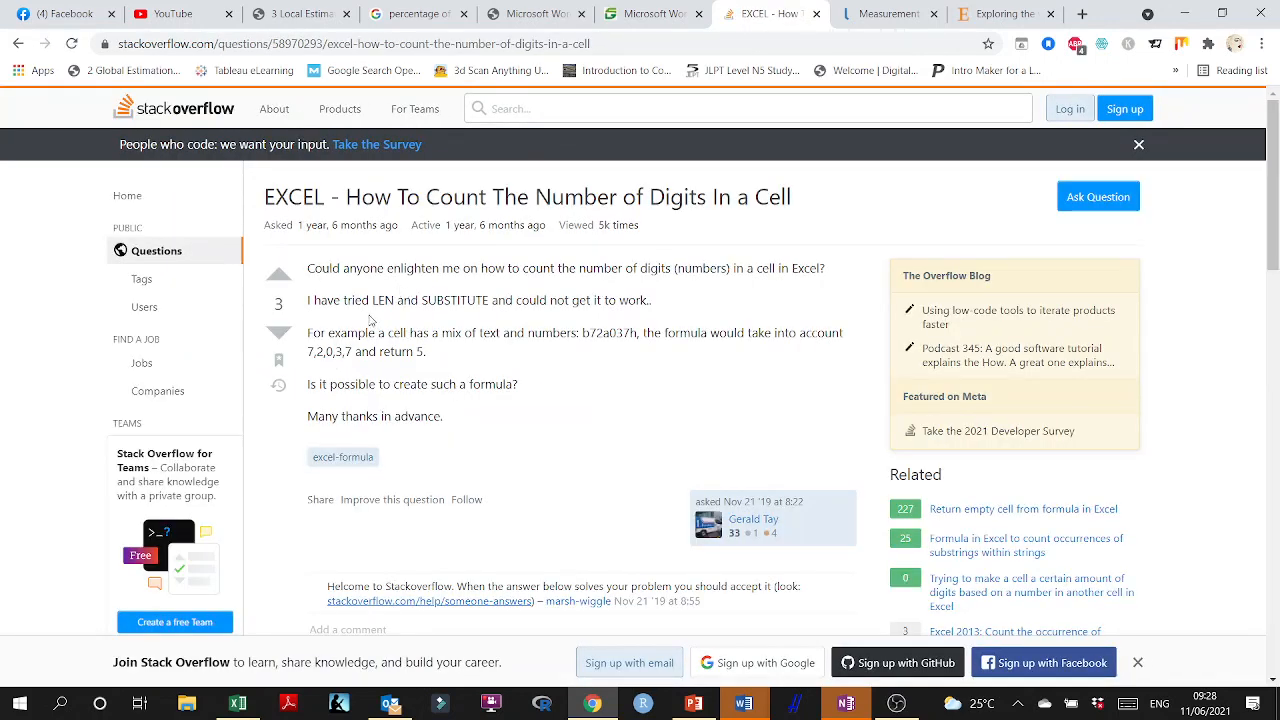
{"action": "scroll", "coordinate": [368, 330], "scroll_direction": "down", "scroll_amount": 4}
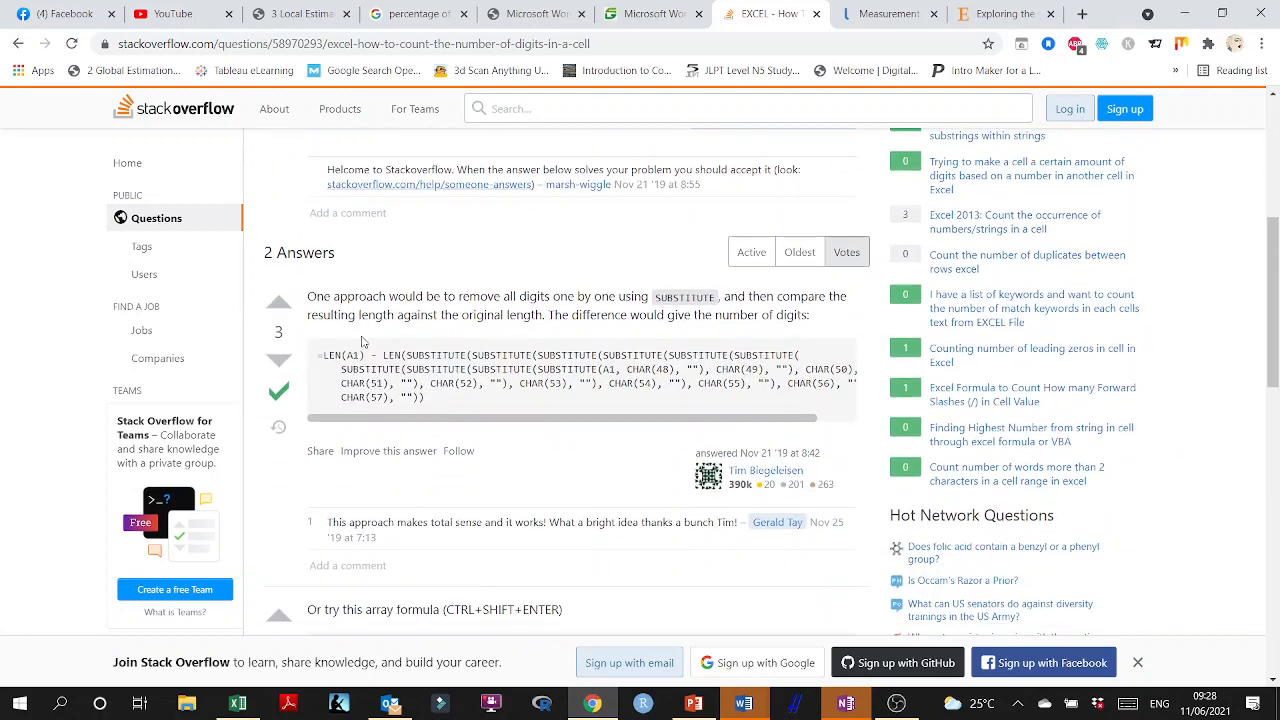
{"action": "left_click_drag", "start_coordinate": [324, 355], "coordinate": [479, 355]}
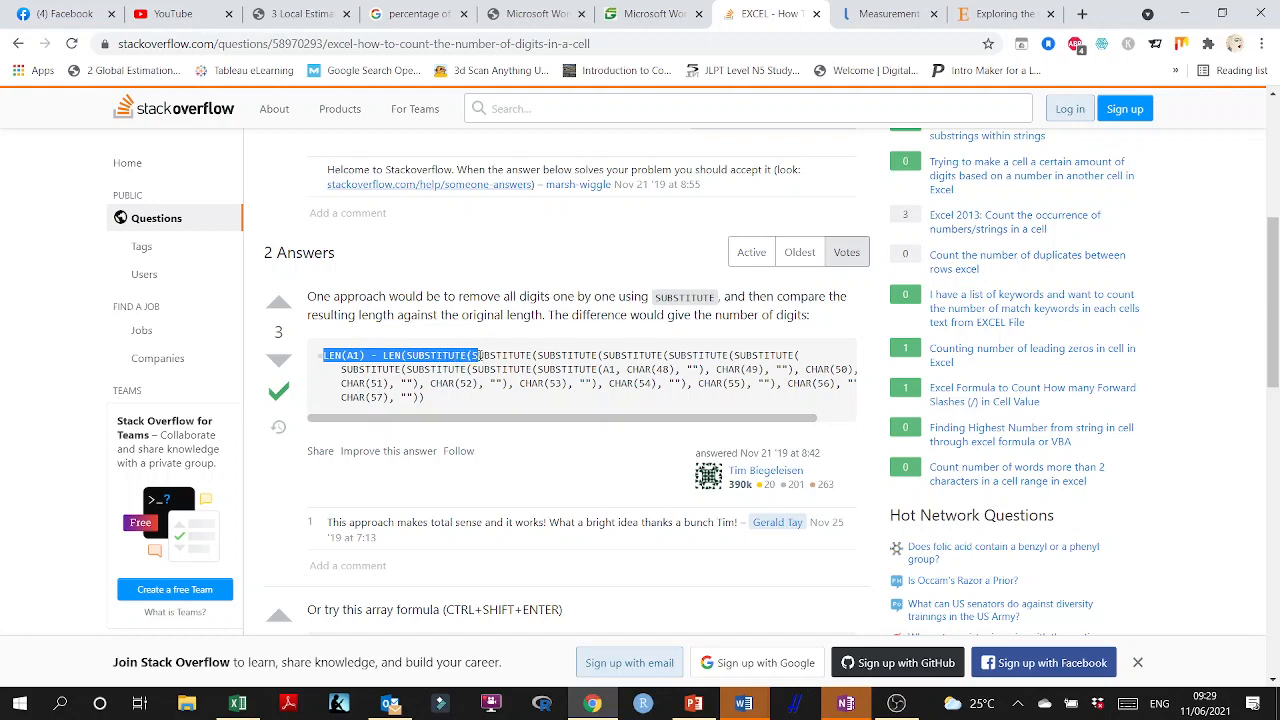
{"action": "scroll", "coordinate": [479, 355], "scroll_direction": "down", "scroll_amount": 1}
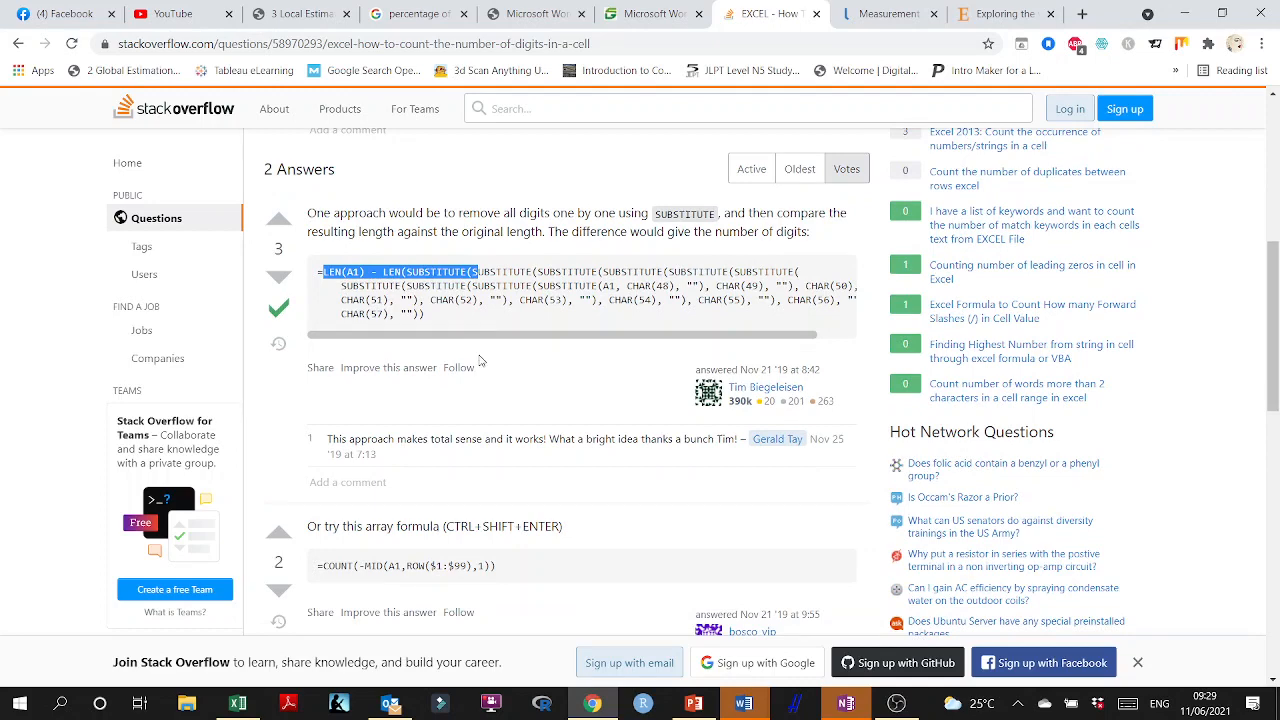
Copy the array formula =COUNT(-MID(A1,ROW($1:$99),1)) from the second Stack Overflow answer.
{"action": "scroll", "coordinate": [479, 361], "scroll_direction": "down", "scroll_amount": 1}
{"action": "left_click", "coordinate": [361, 482]}
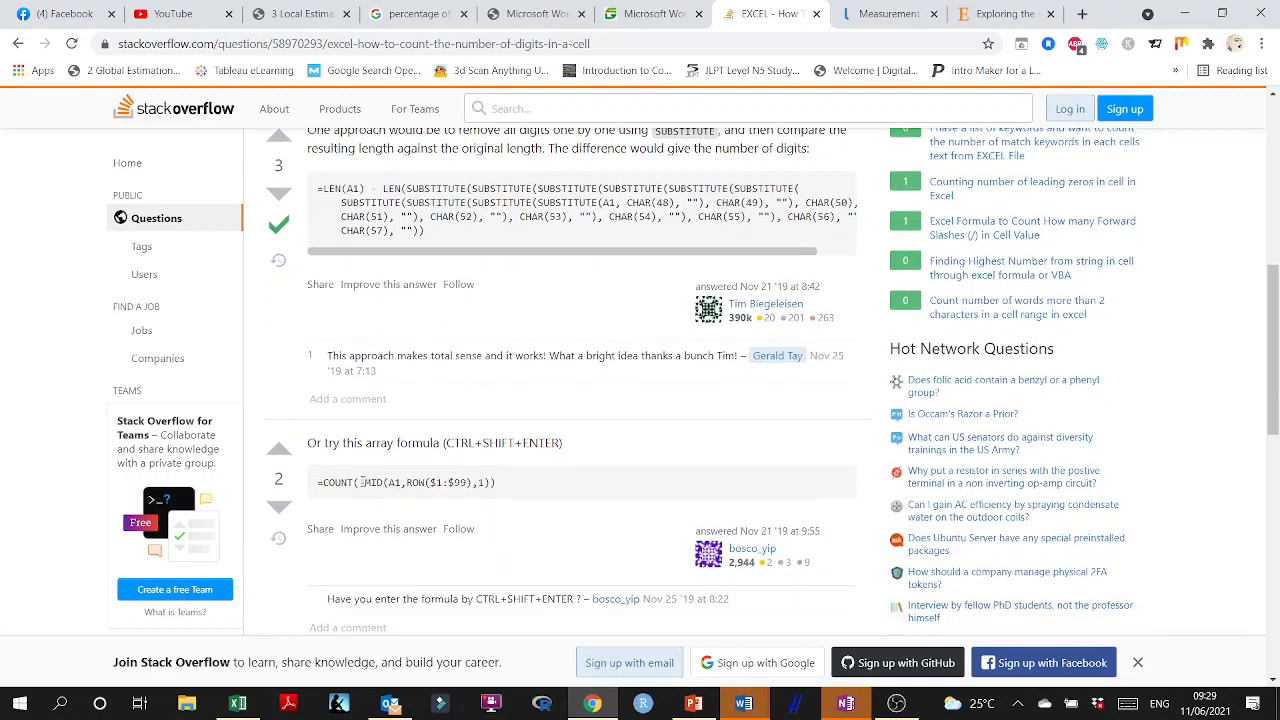
{"action": "left_click_drag", "start_coordinate": [521, 485], "coordinate": [317, 483]}
{"action": "key", "text": "ctrl+c"}
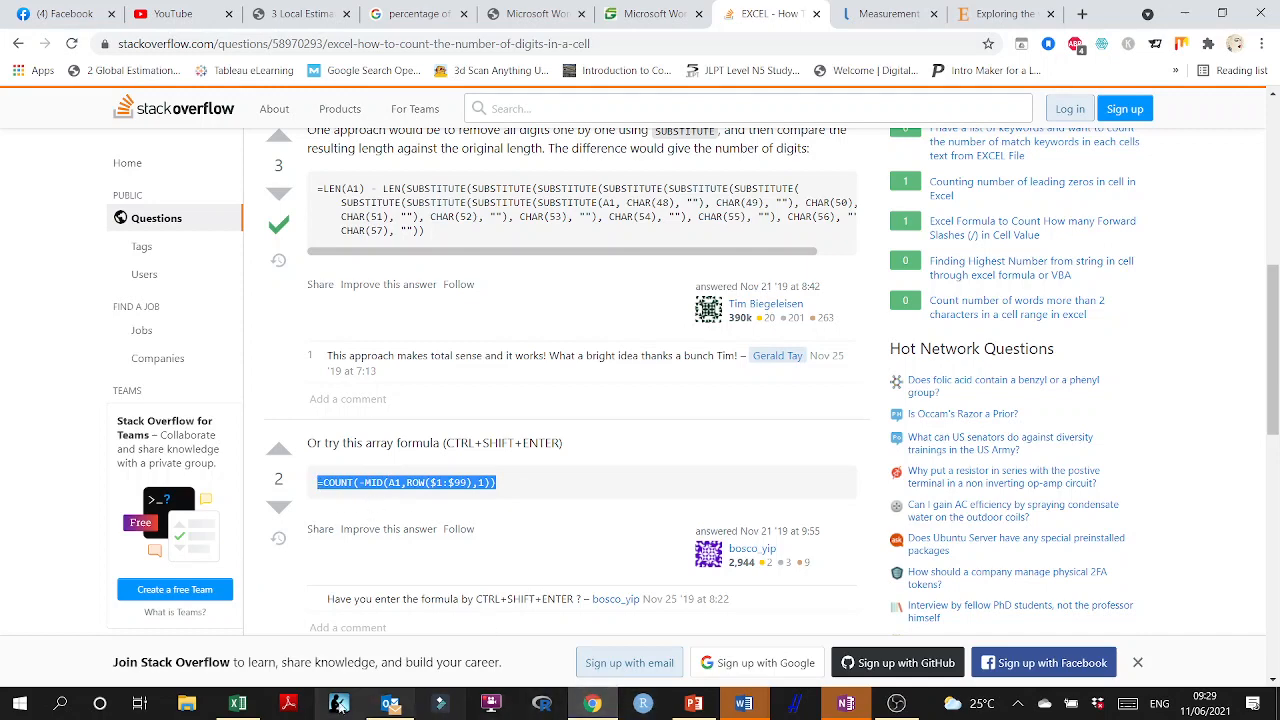
Switch back to Excel and insert an empty column before Dem_Home on the Cleaning sheet.
{"action": "left_click", "coordinate": [238, 703]}
{"action": "left_click", "coordinate": [449, 193]}
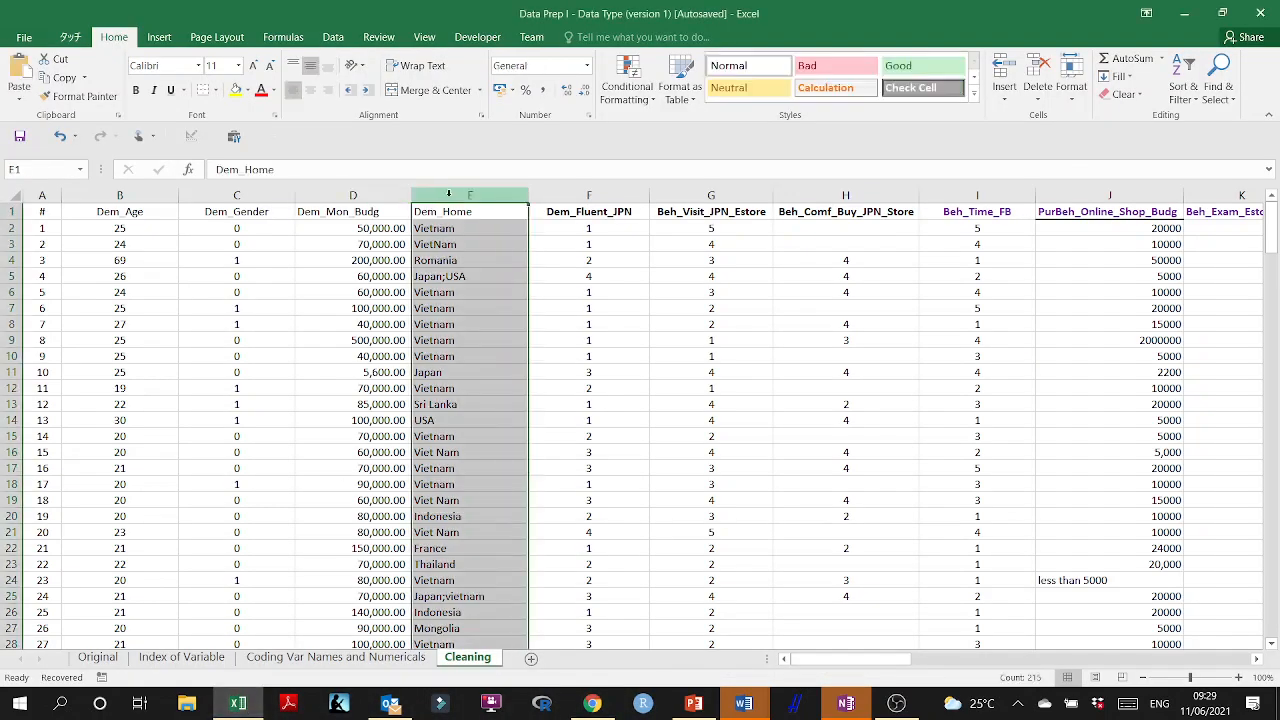
{"action": "right_click", "coordinate": [449, 247]}
{"action": "left_click", "coordinate": [475, 372]}
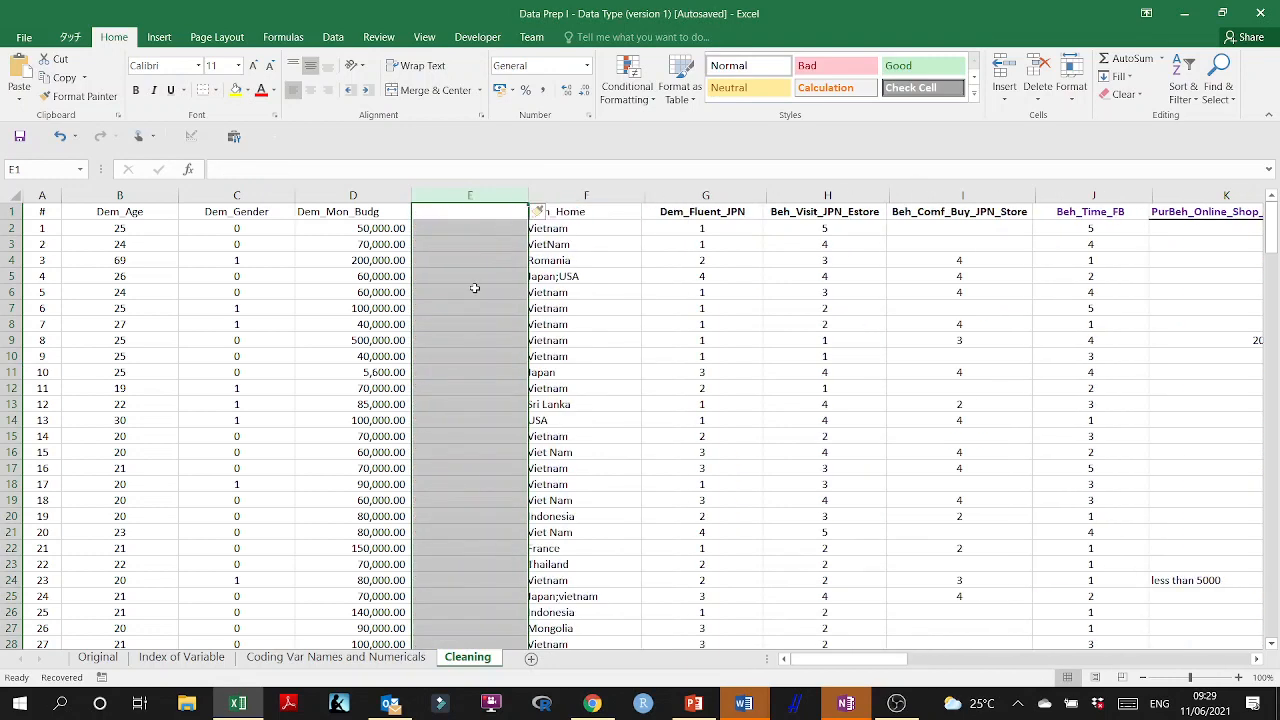
Enter the copied digit-count formula in E2 as an ordinary formula referencing D2: =COUNT(-MID(D2,ROW($1:$99),1)).
{"action": "double_click", "coordinate": [455, 228]}
{"action": "key", "text": "ctrl+v"}
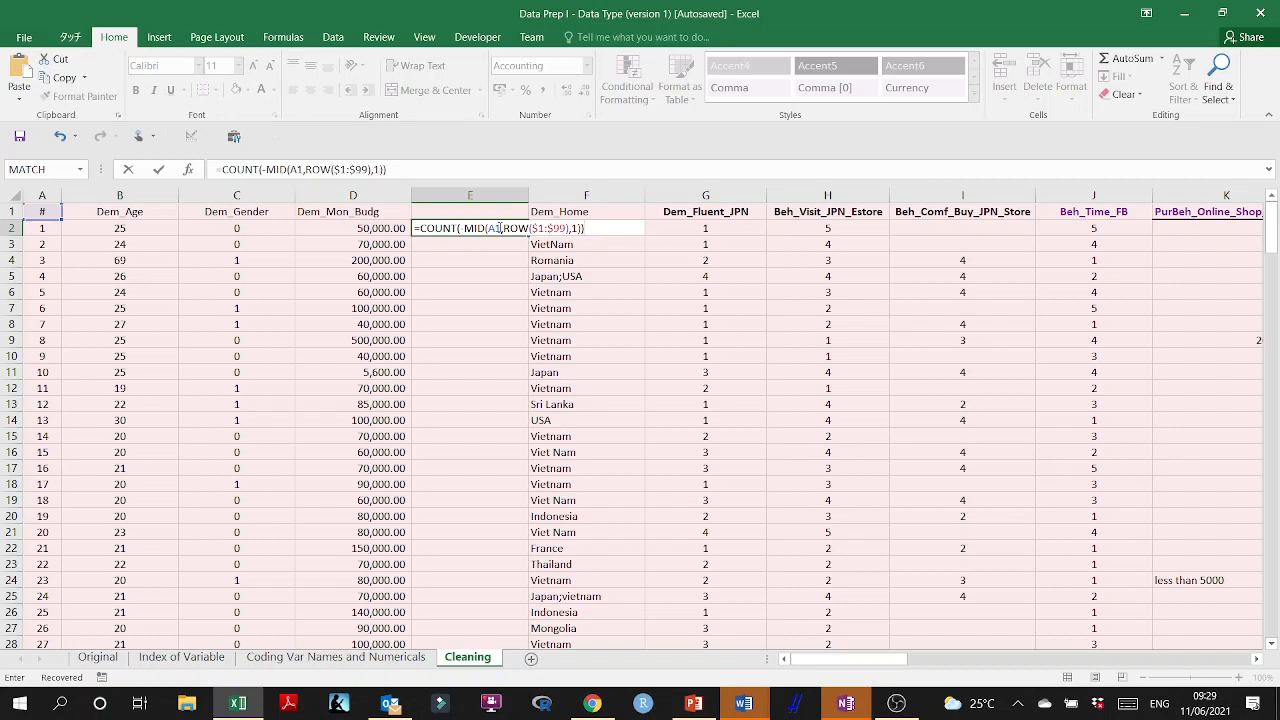
{"action": "left_click", "coordinate": [497, 228]}
{"action": "key", "text": "BackSpace"}
{"action": "key", "text": "BackSpace"}
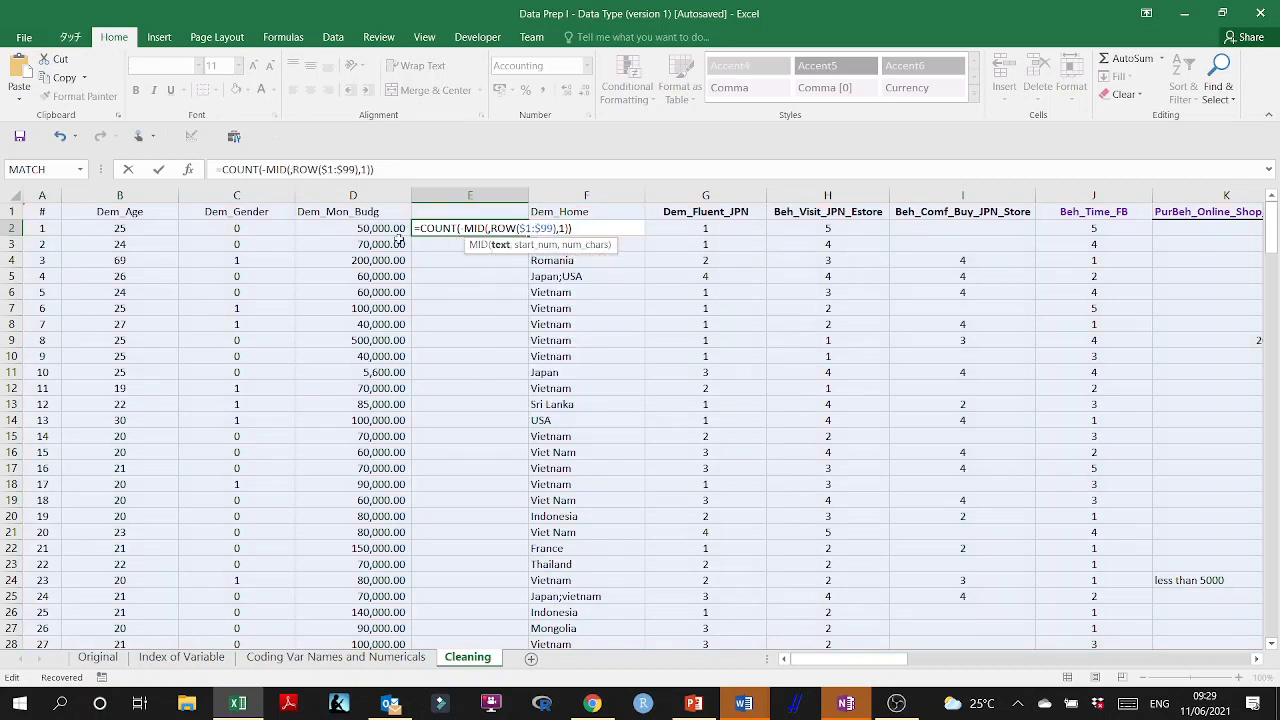
{"action": "left_click", "coordinate": [385, 229]}
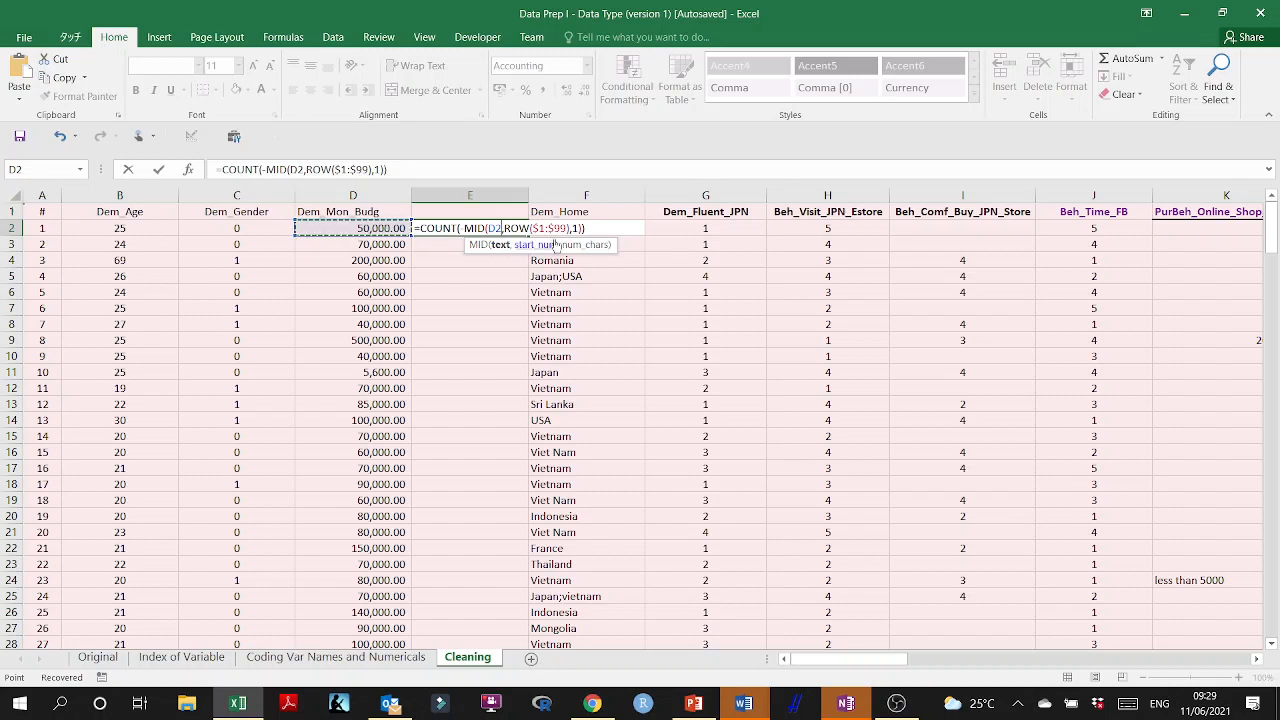
{"action": "left_click", "coordinate": [610, 227]}
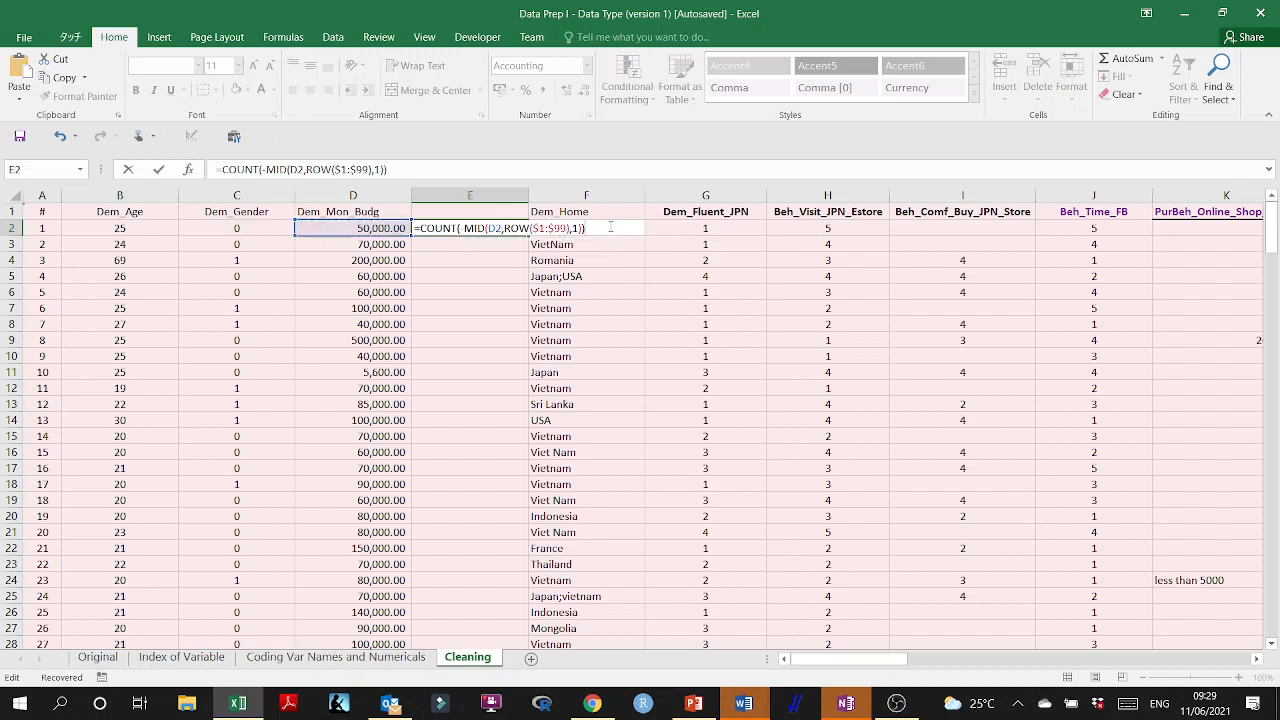
{"action": "key", "text": "Return"}
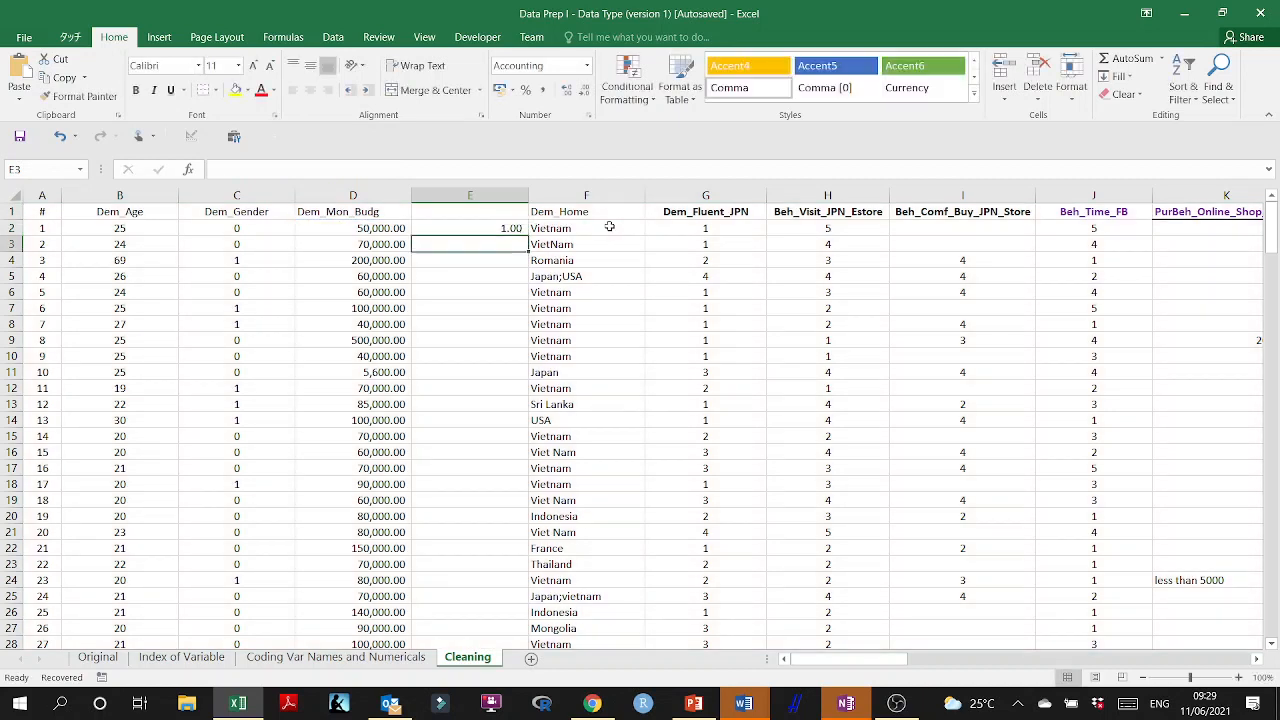
Clear the digit-count formula from cell E2.
{"action": "left_click", "coordinate": [511, 229]}
{"action": "double_click", "coordinate": [511, 228]}
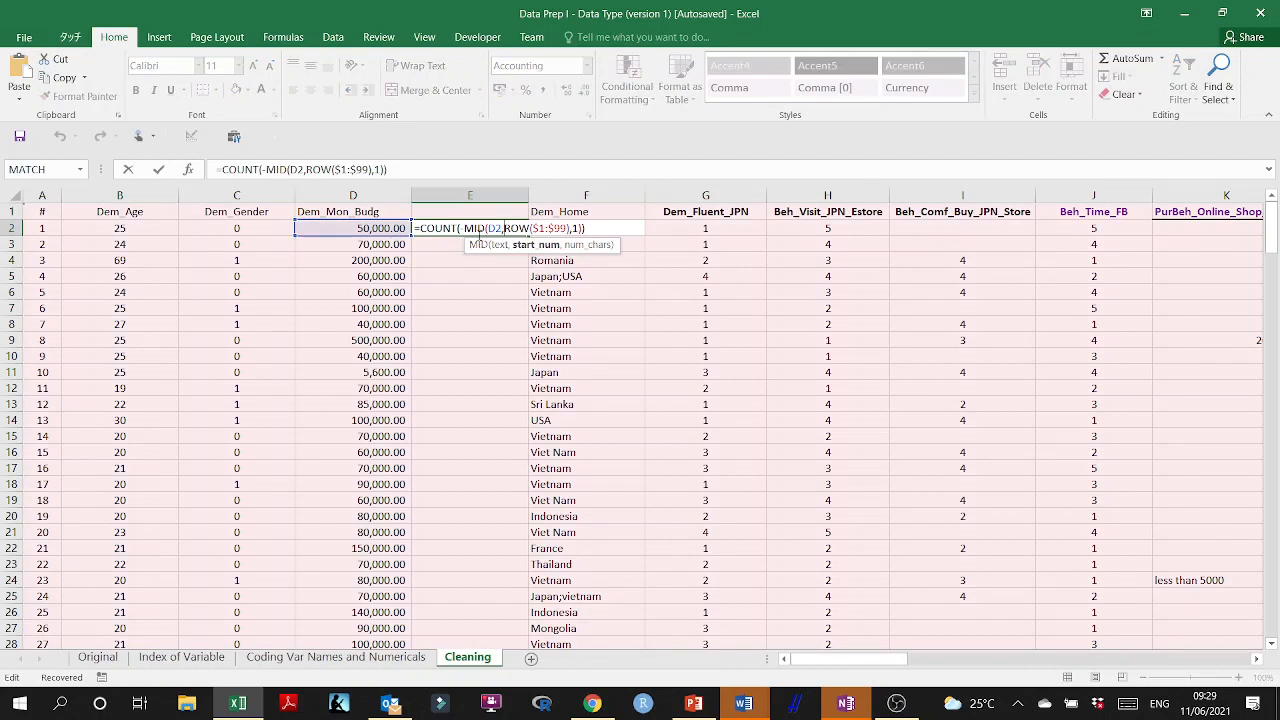
{"action": "left_click_drag", "start_coordinate": [591, 229], "coordinate": [369, 228]}
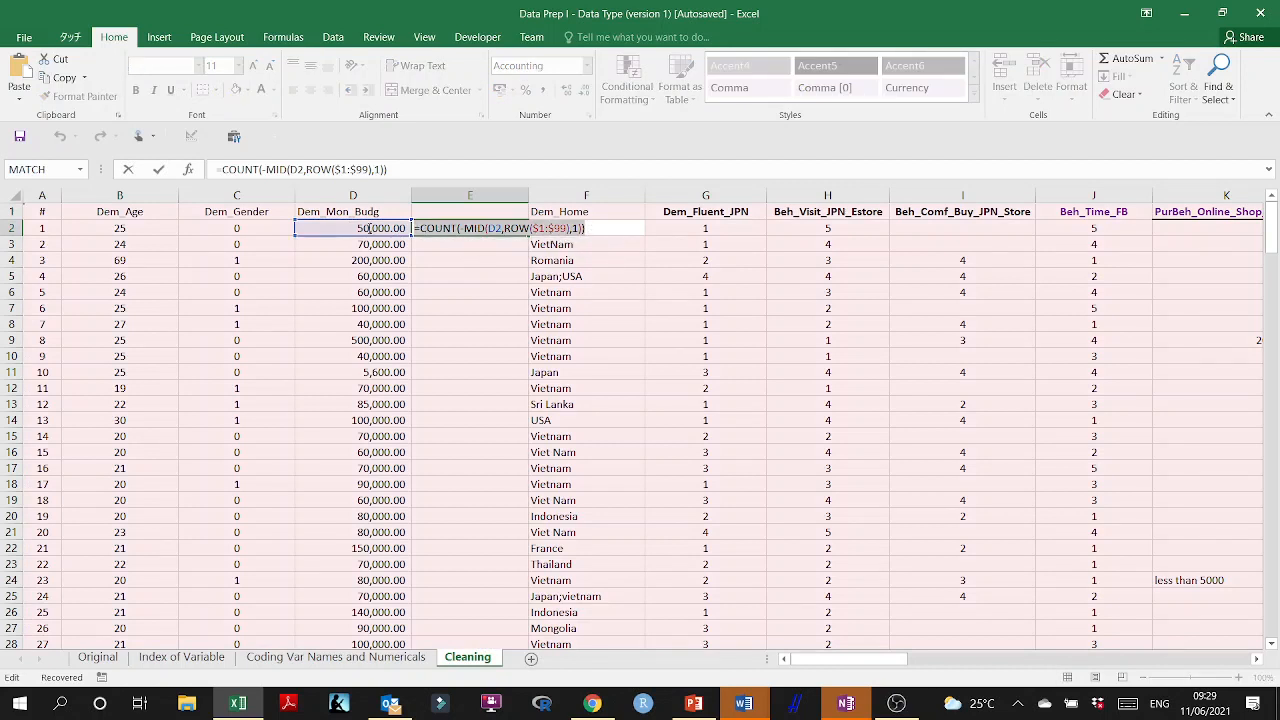
{"action": "key", "text": "BackSpace"}
{"action": "left_click", "coordinate": [417, 302]}
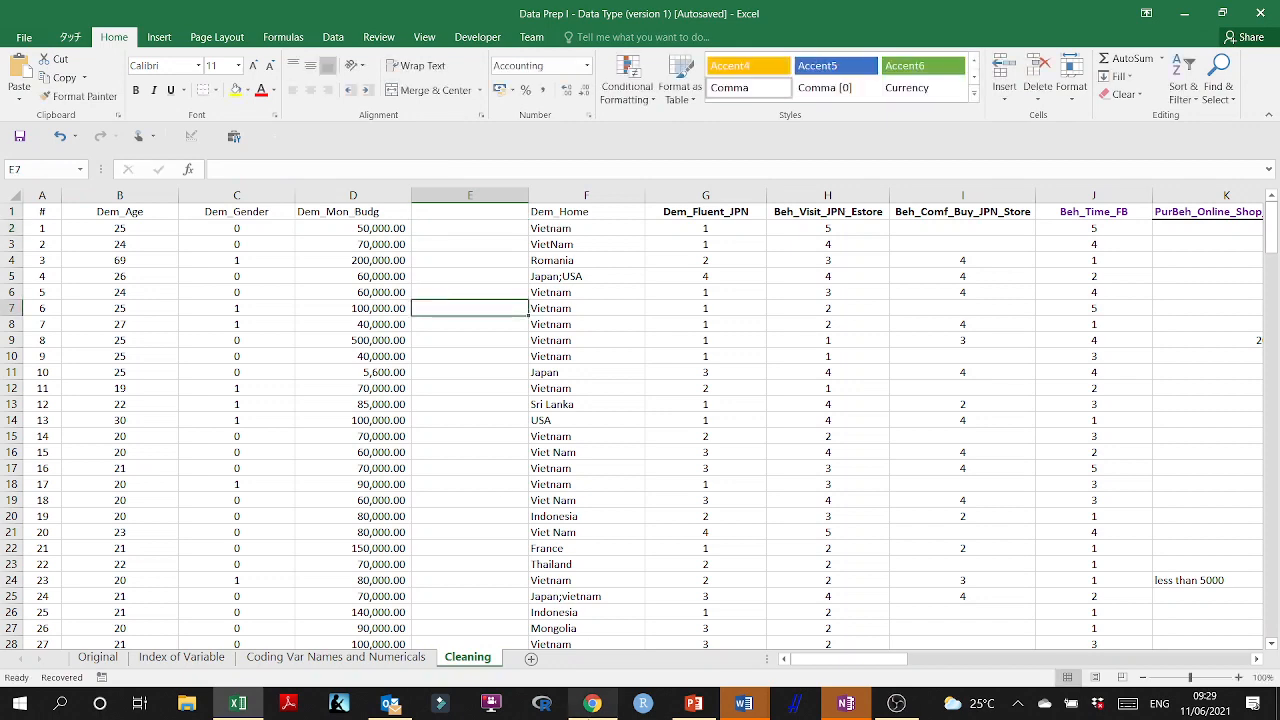
Switch to Chrome to check how the Stack Overflow array formula must be entered, and return to Excel.
{"action": "left_click", "coordinate": [593, 703]}
{"action": "scroll", "coordinate": [495, 500], "scroll_direction": "down", "scroll_amount": 3}
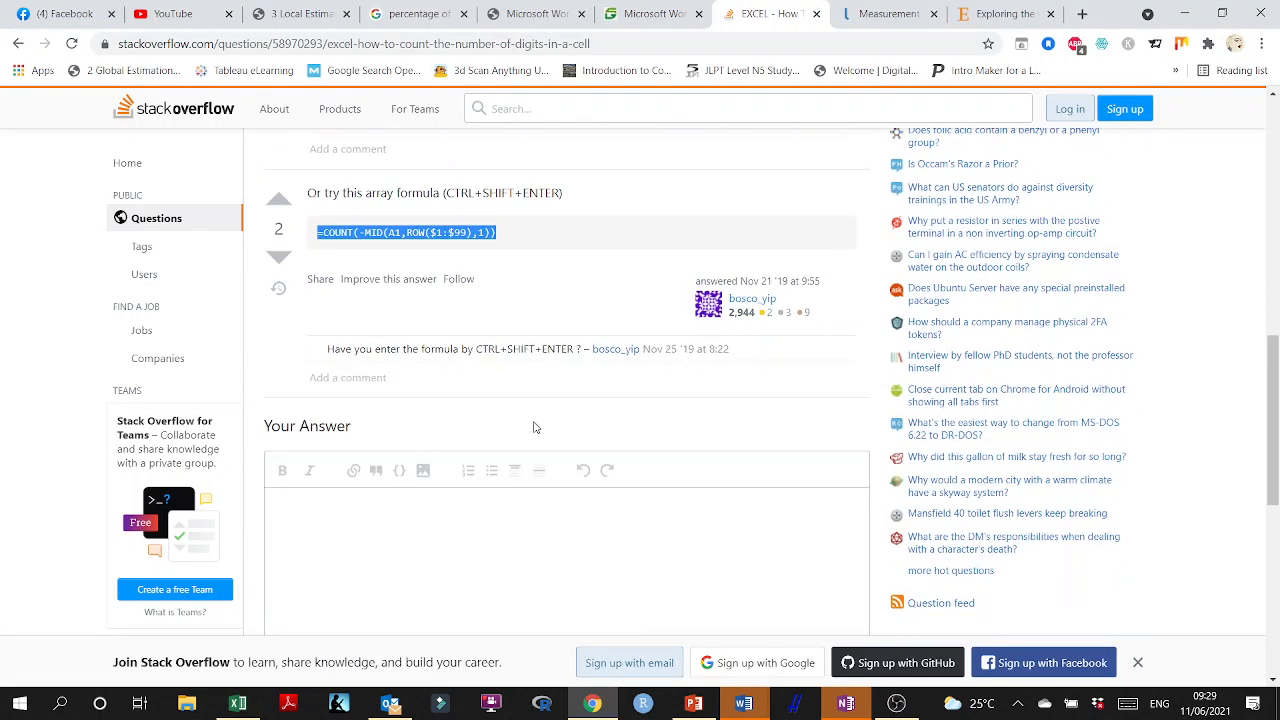
{"action": "scroll", "coordinate": [465, 388], "scroll_direction": "up", "scroll_amount": 2}
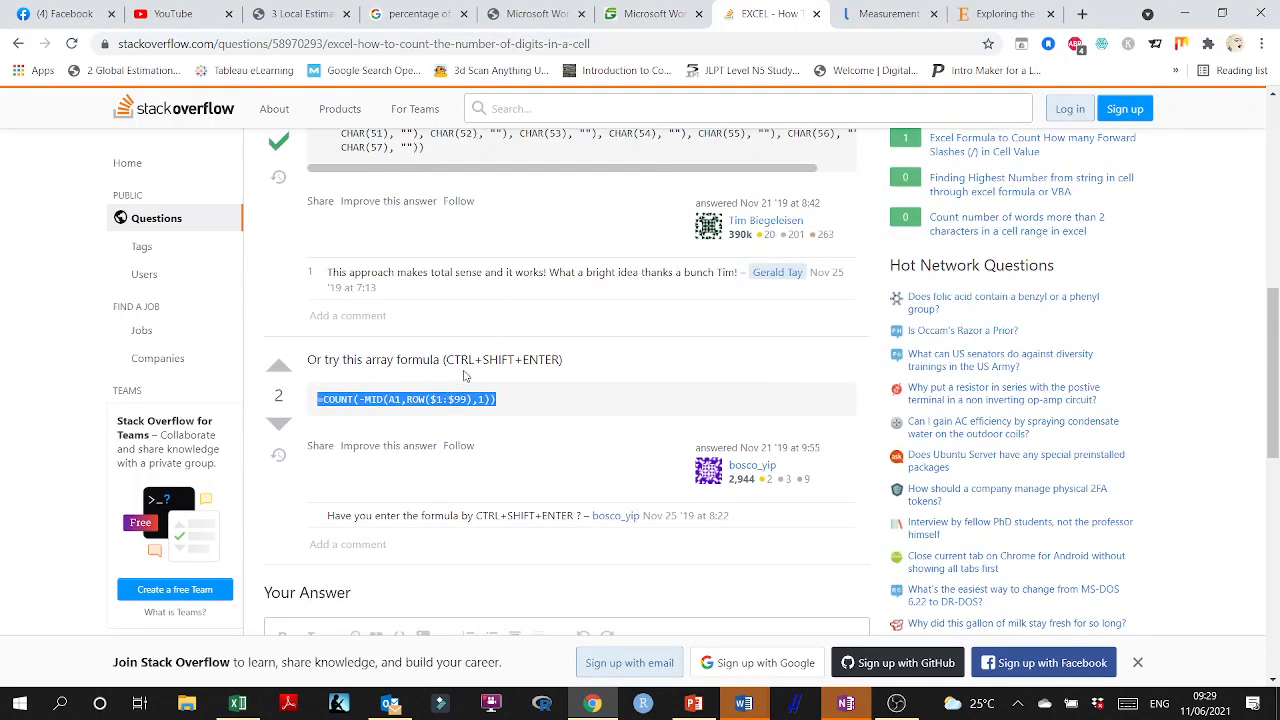
{"action": "left_click", "coordinate": [743, 703]}
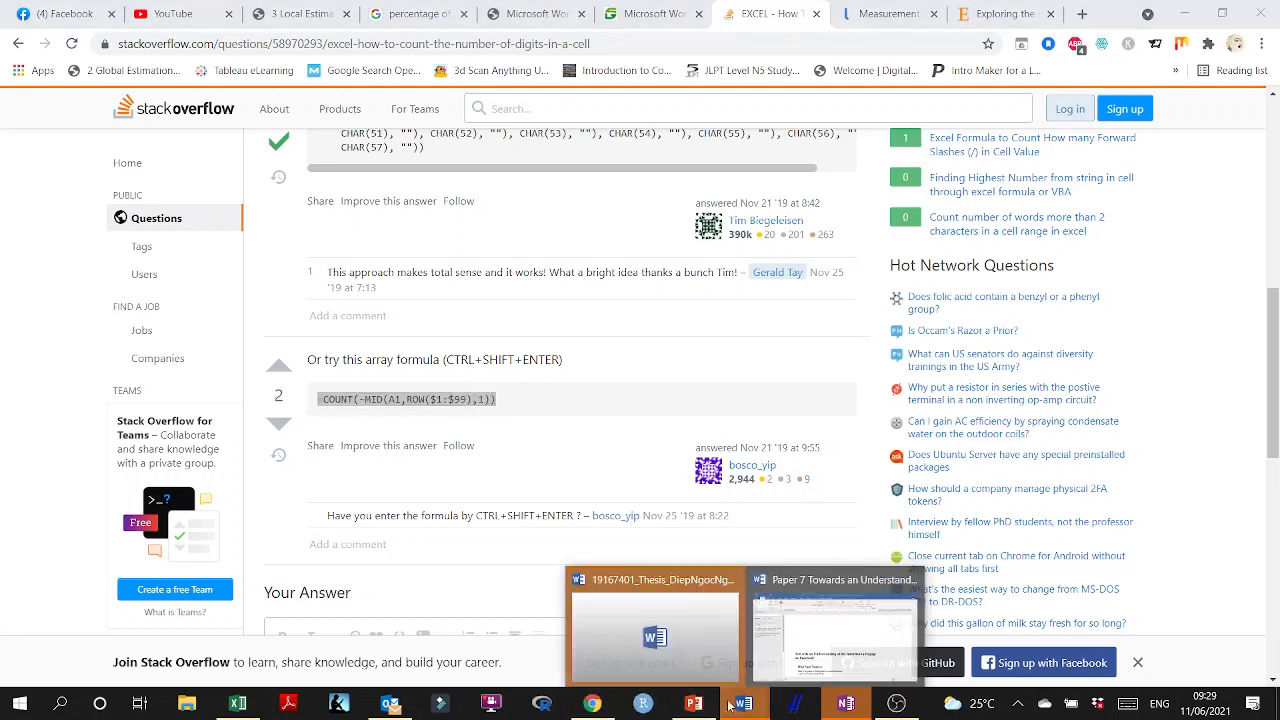
{"action": "left_click", "coordinate": [238, 703]}
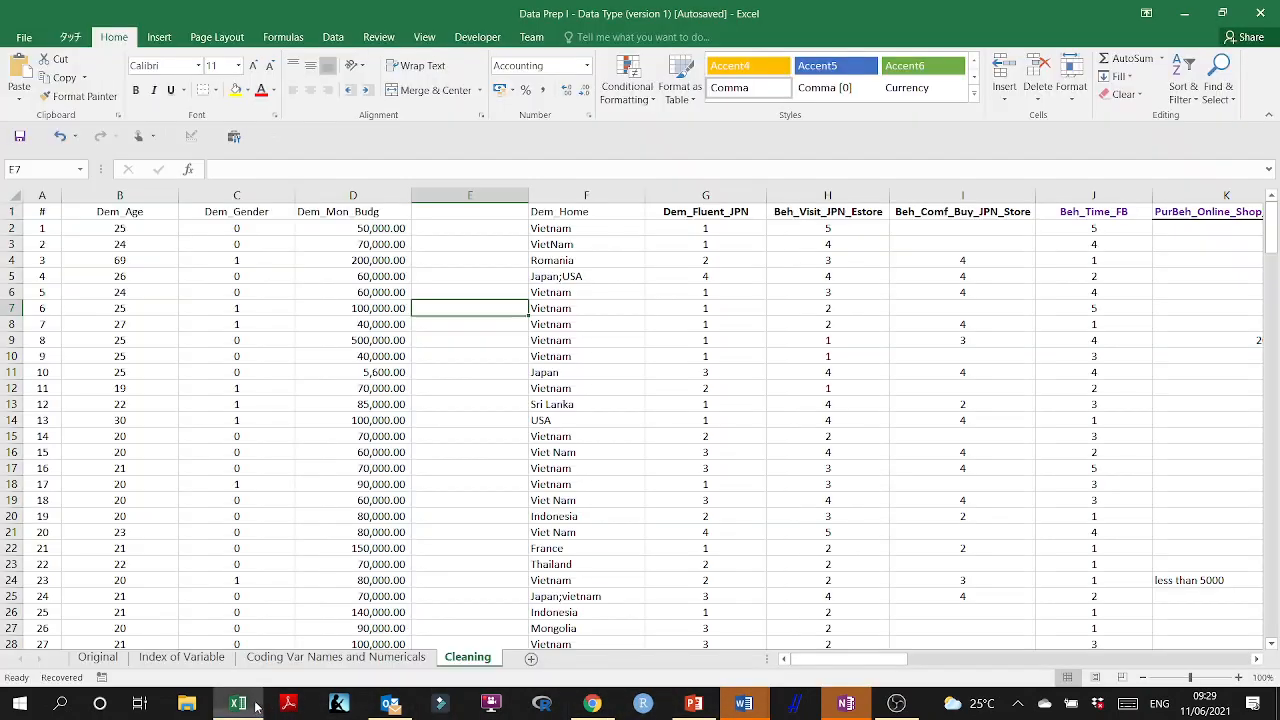
Paste =COUNT(-MID(A1,ROW($1:$99),1)) into E2 and enter it as an array formula.
{"action": "left_click", "coordinate": [465, 229]}
{"action": "double_click", "coordinate": [465, 229]}
{"action": "key", "text": "ctrl+v"}
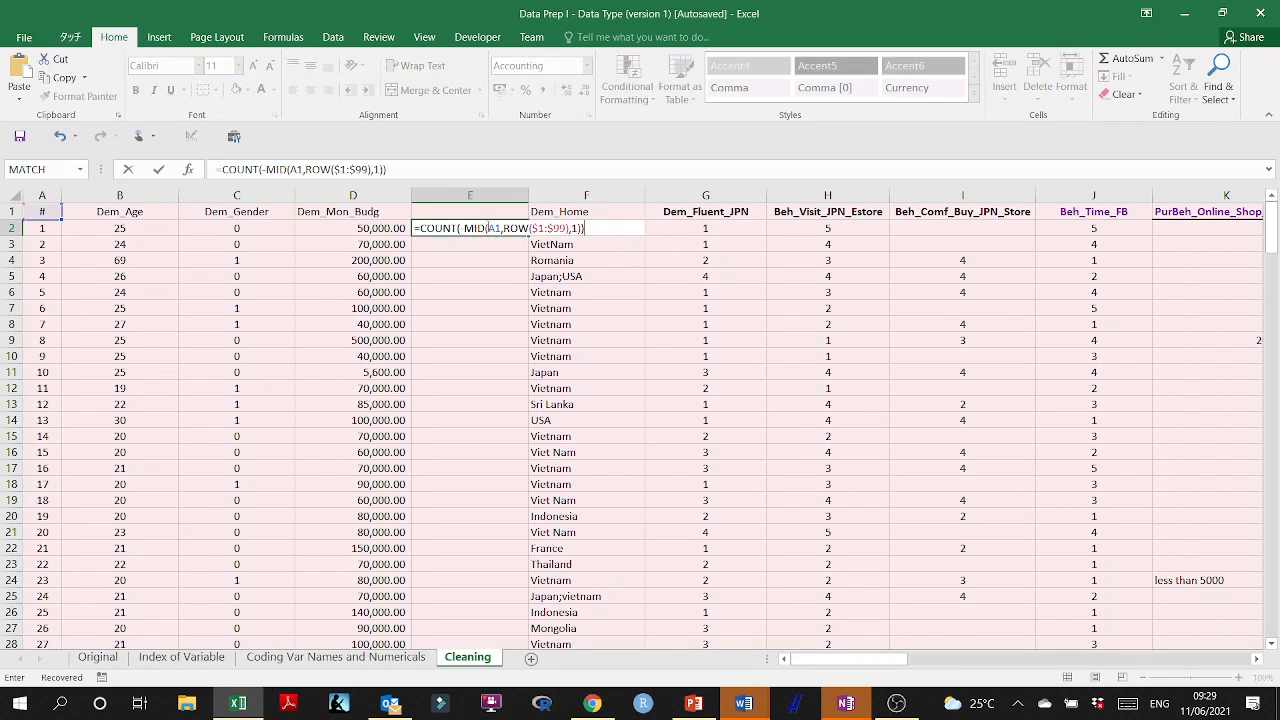
{"action": "key", "text": "ctrl+shift+Return"}
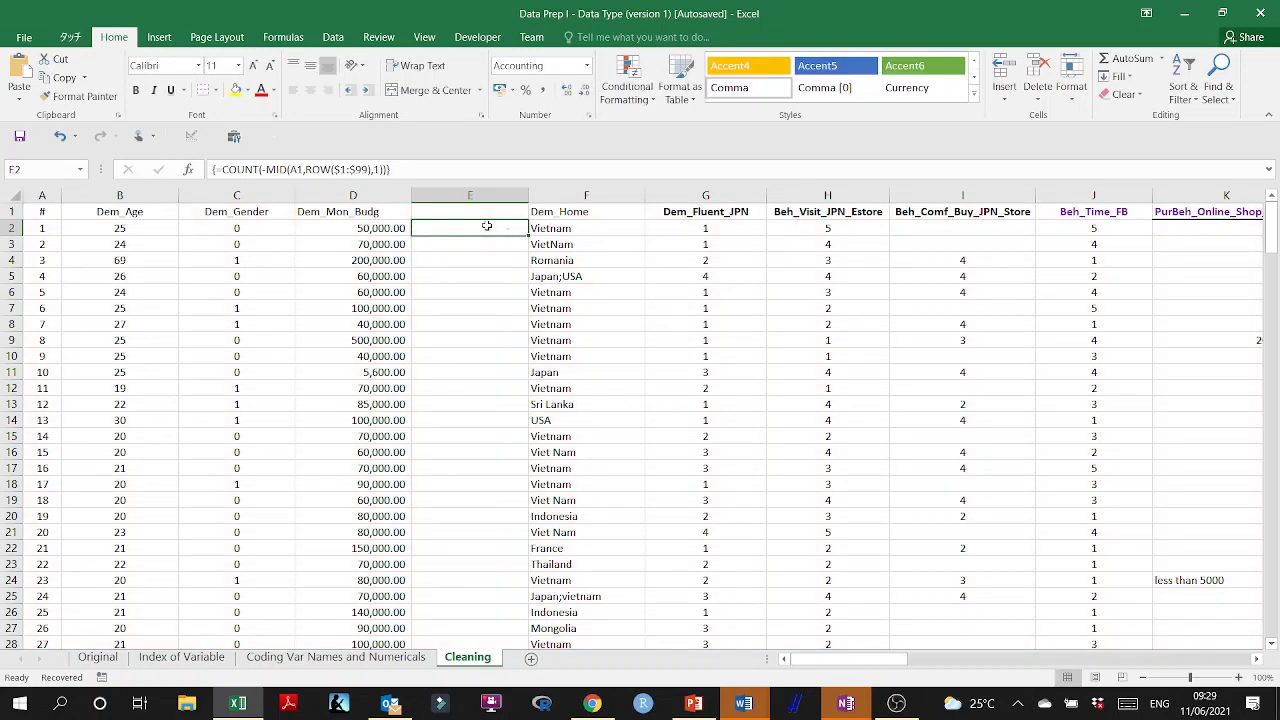
{"action": "double_click", "coordinate": [486, 226]}
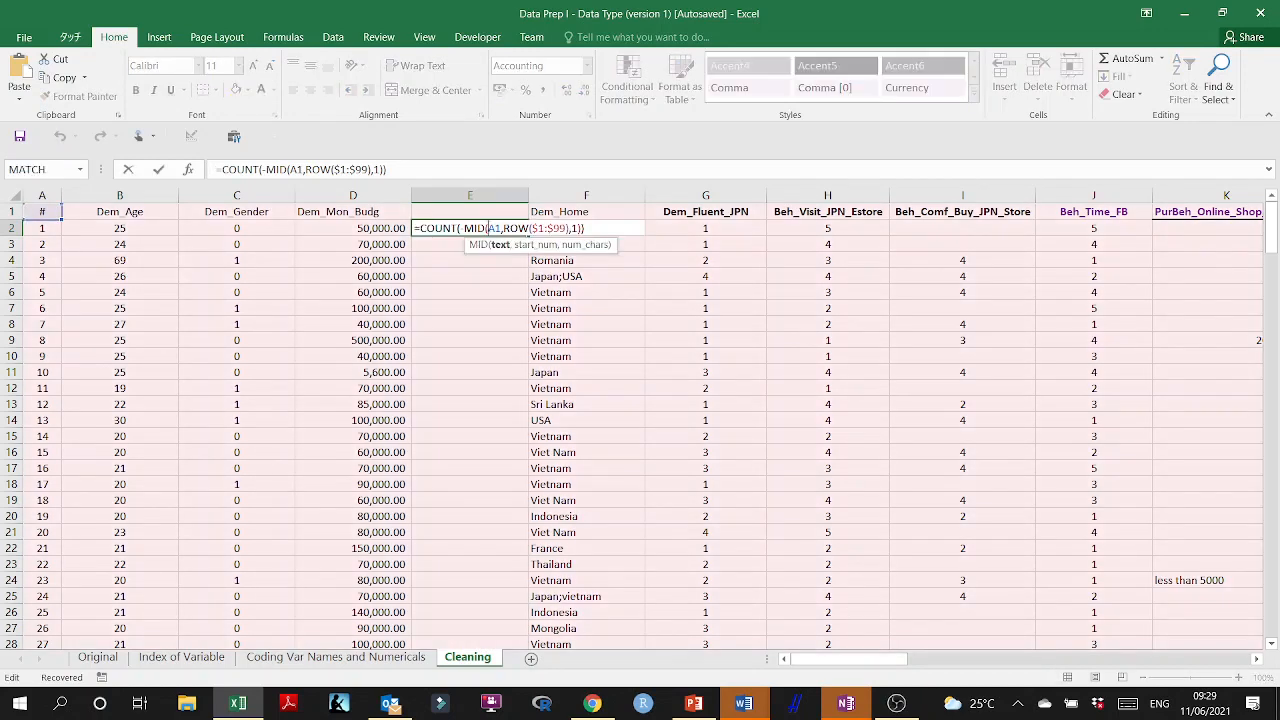
{"action": "key", "text": "Escape"}
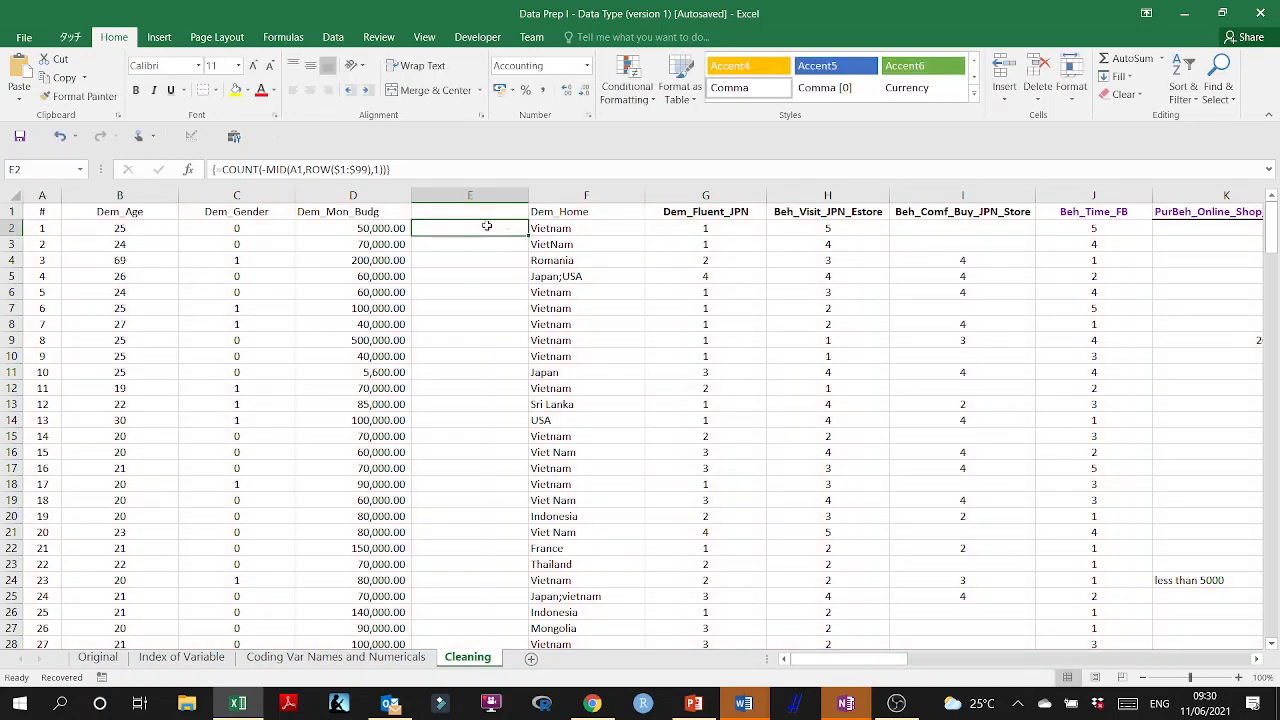
Replace the A1 reference in the E2 digit-count formula with D2.
{"action": "key", "text": "Up"}
{"action": "left_click", "coordinate": [486, 226]}
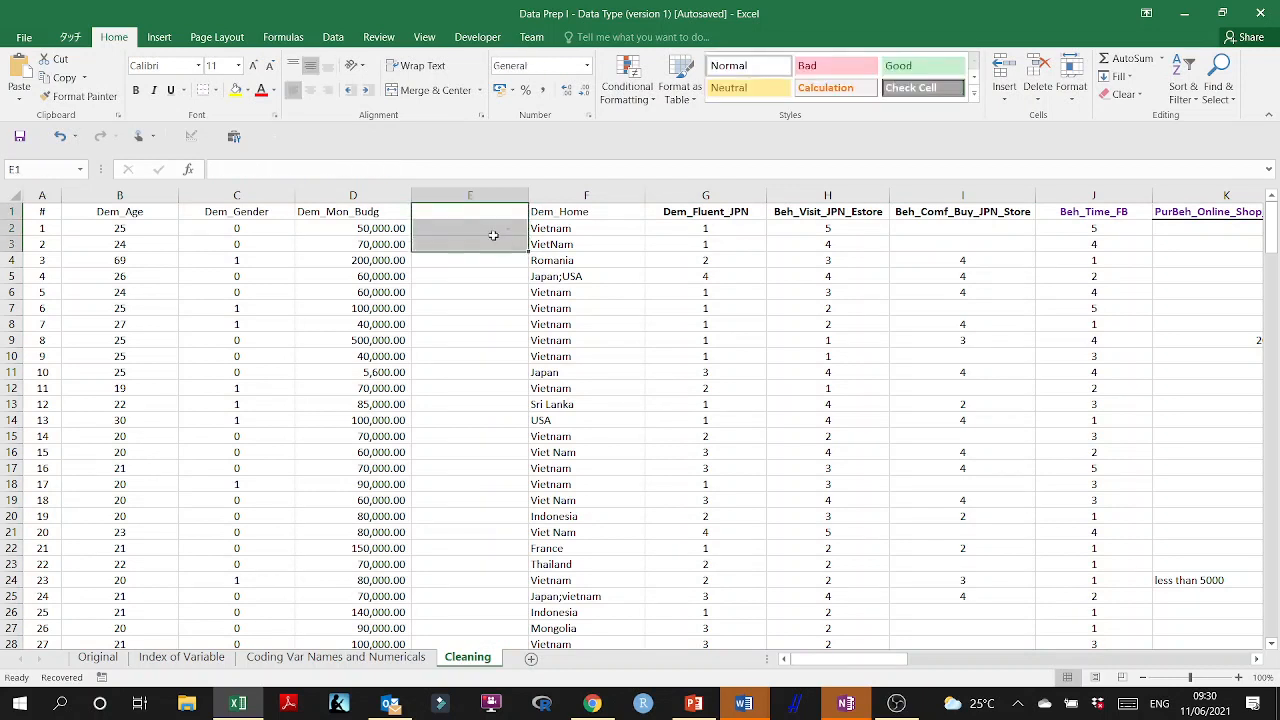
{"action": "double_click", "coordinate": [490, 232]}
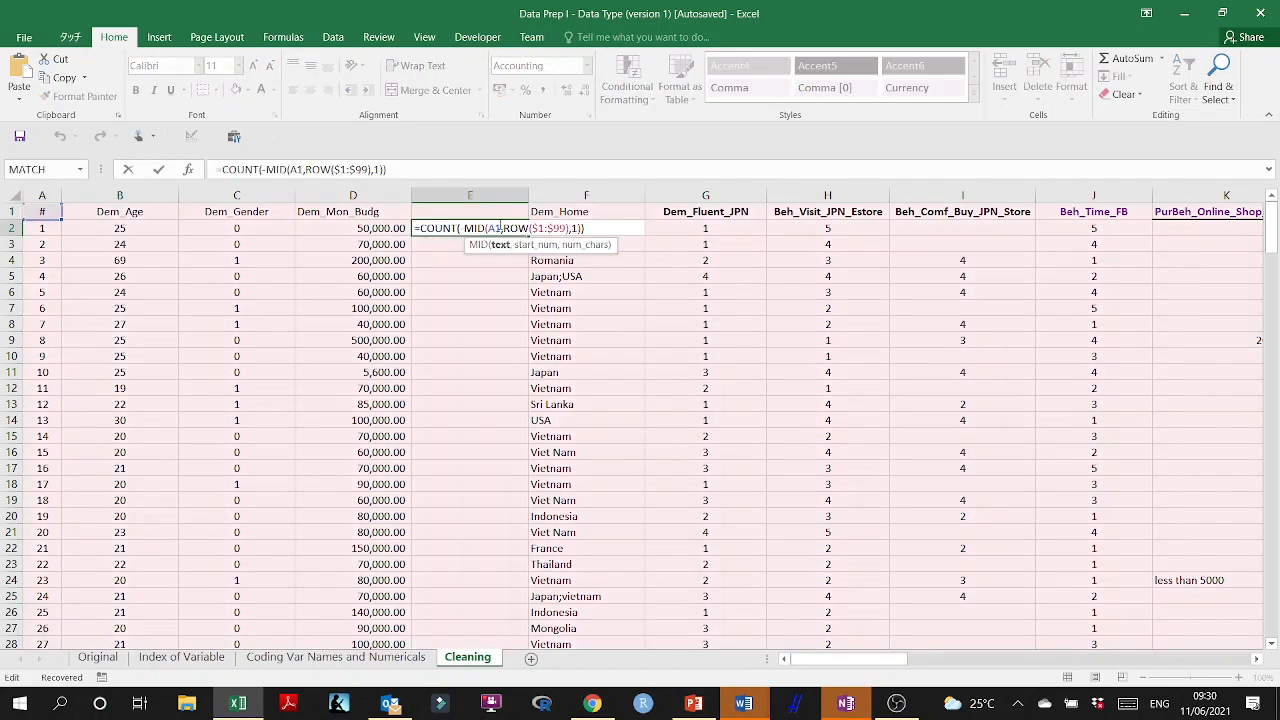
{"action": "key", "text": "BackSpace"}
{"action": "key", "text": "BackSpace"}
{"action": "left_click", "coordinate": [400, 228]}
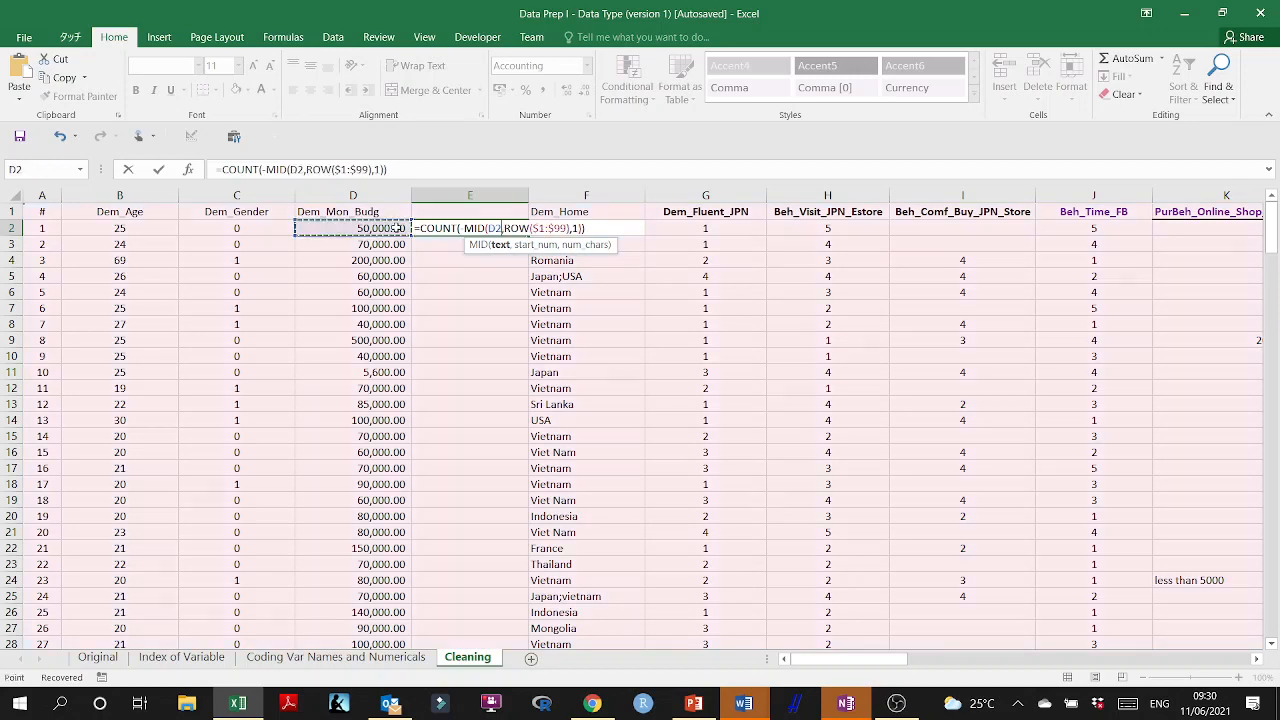
{"action": "key", "text": "Return"}
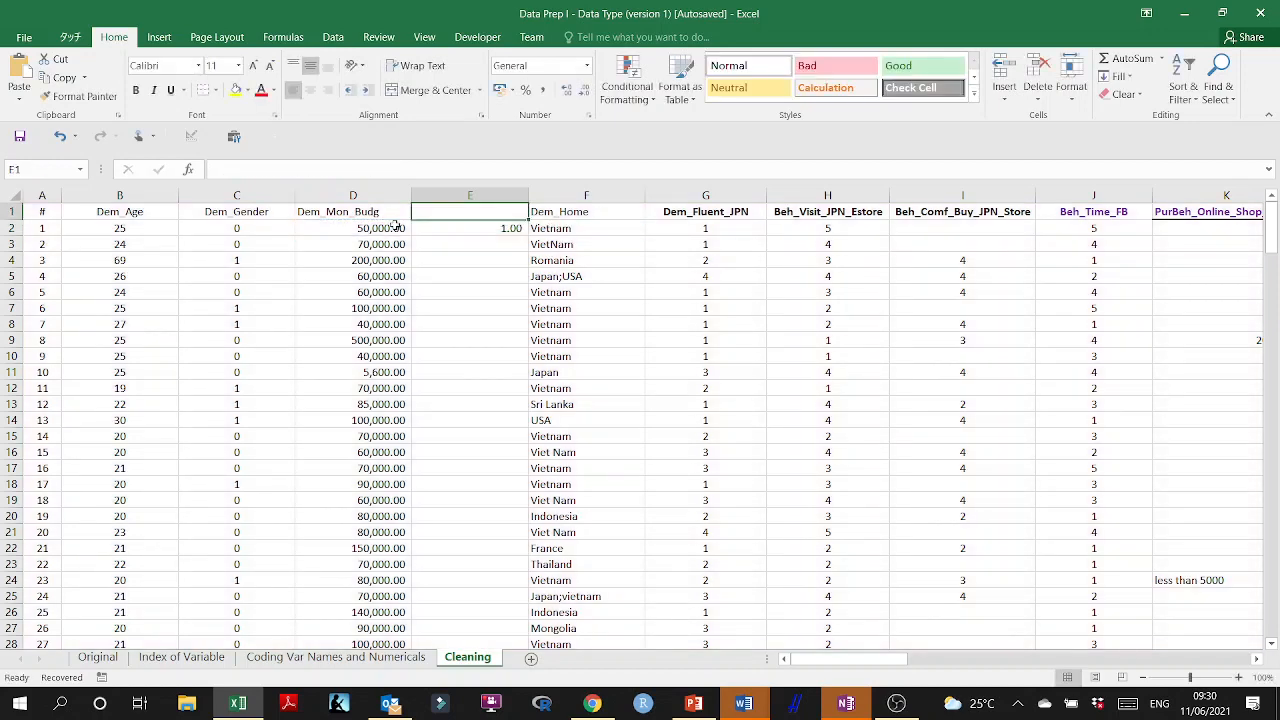
Re-enter the E2 formula as an array formula and fill it down column E for all data rows.
{"action": "left_click", "coordinate": [453, 231]}
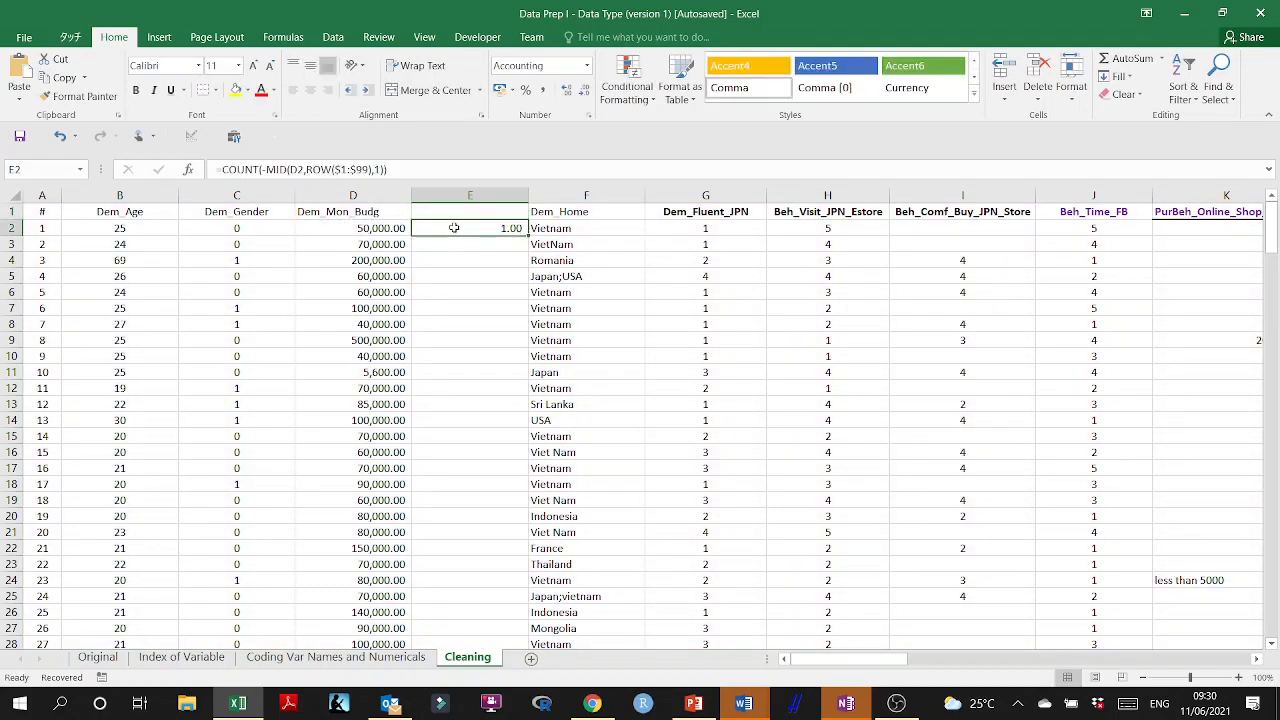
{"action": "key", "text": "F2"}
{"action": "key", "text": "ctrl+shift+Return"}
{"action": "double_click", "coordinate": [527, 236]}
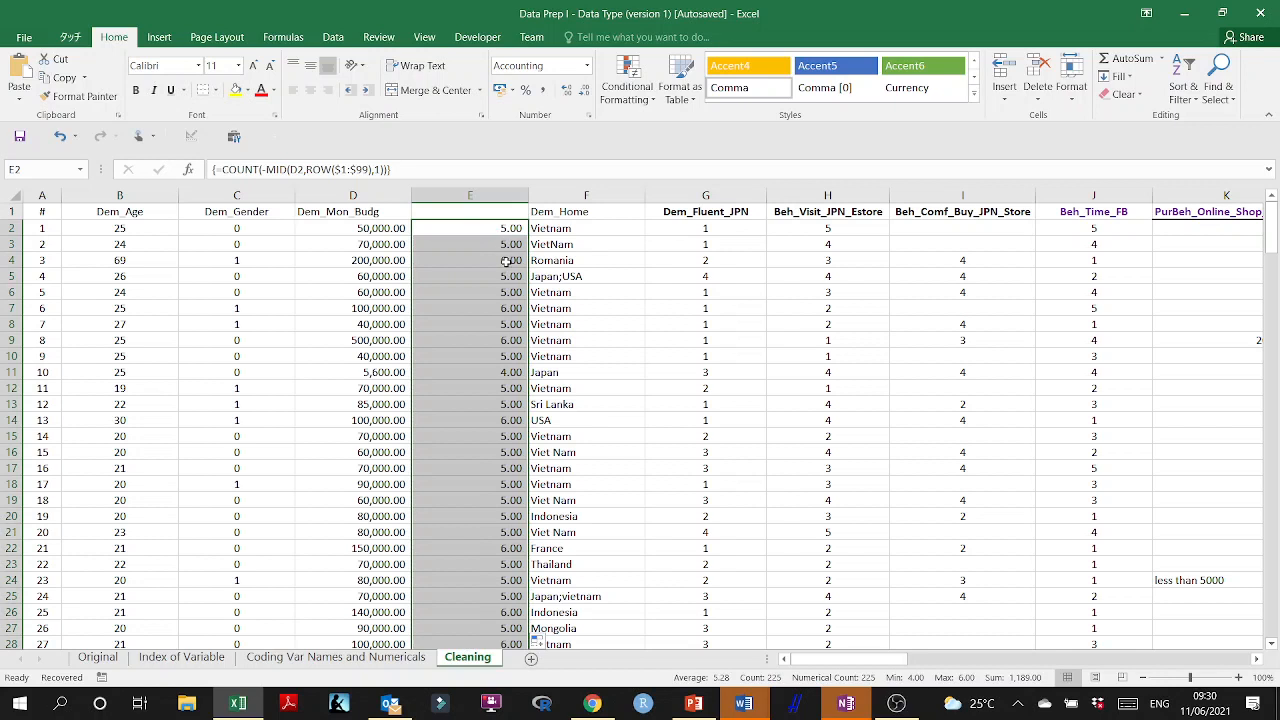
Insert another empty column before Dem_Home.
{"action": "left_click", "coordinate": [510, 260]}
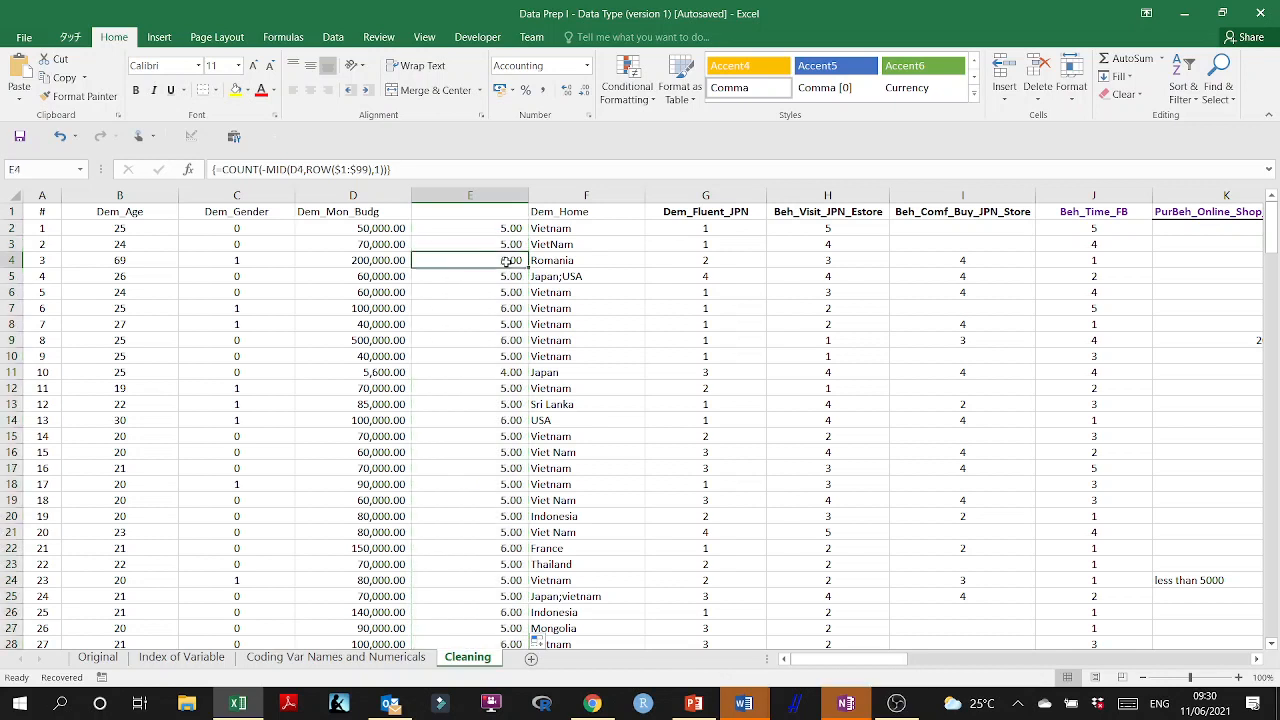
{"action": "left_click", "coordinate": [582, 197]}
{"action": "right_click", "coordinate": [580, 248]}
{"action": "left_click", "coordinate": [612, 358]}
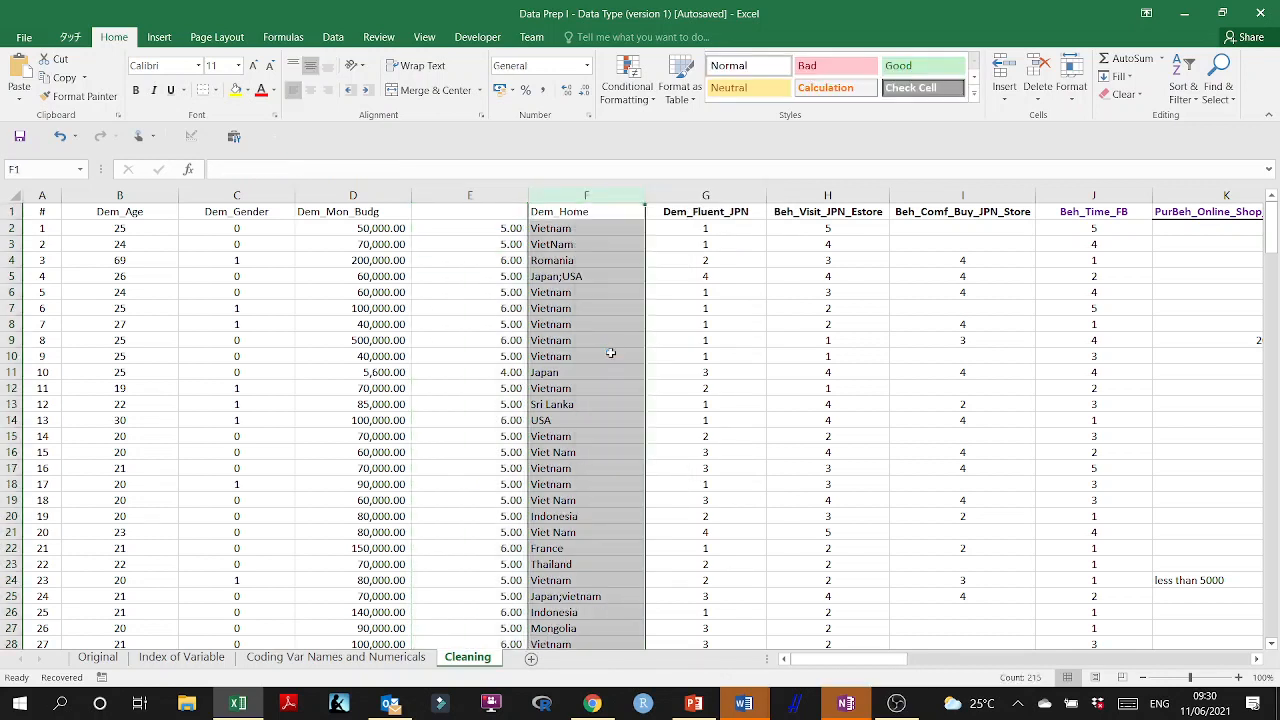
Start an IF formula in F2 with a nested OR function as its logical test.
{"action": "left_click", "coordinate": [562, 230]}
{"action": "type", "text": "=if("}
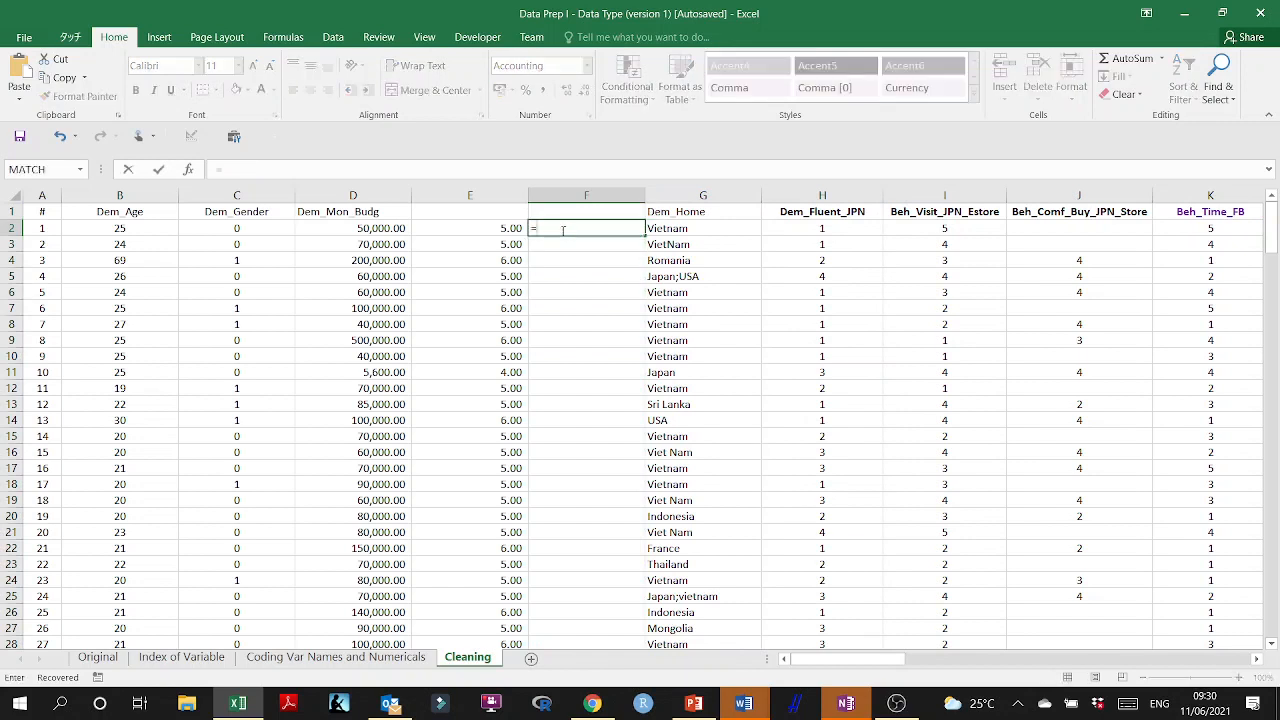
{"action": "left_click", "coordinate": [510, 228]}
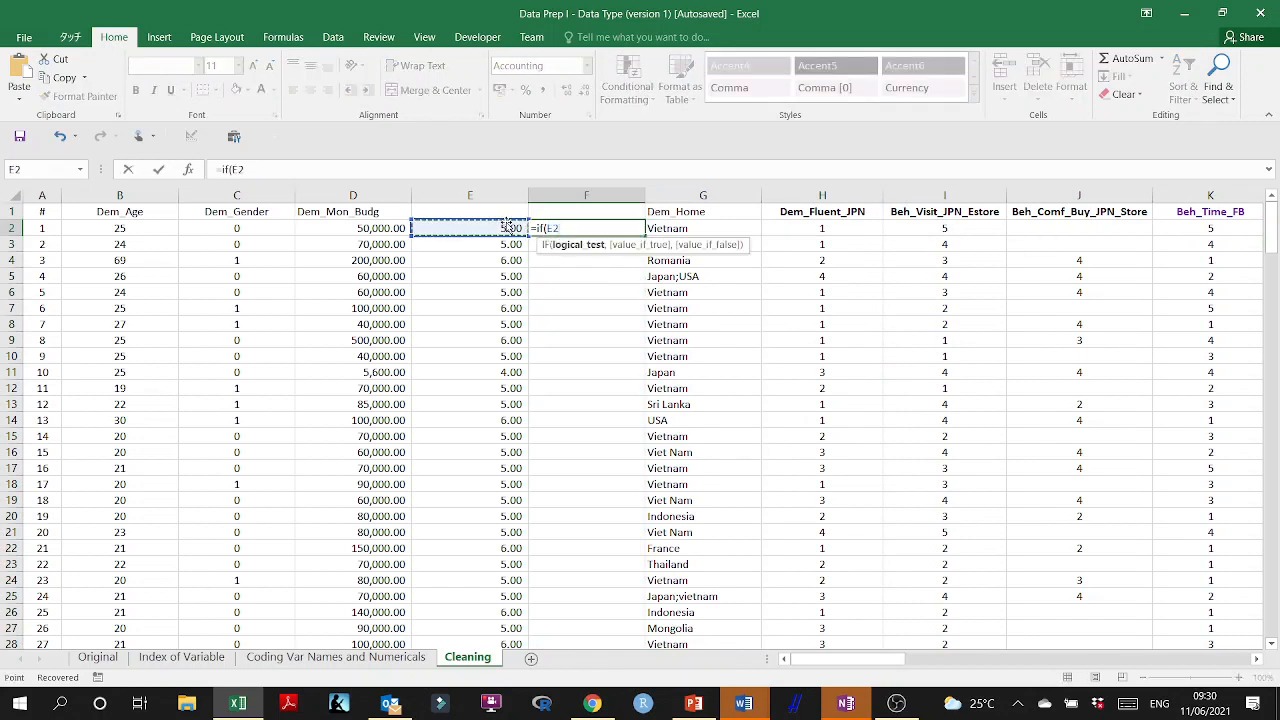
{"action": "key", "text": "BackSpace"}
{"action": "key", "text": "BackSpace"}
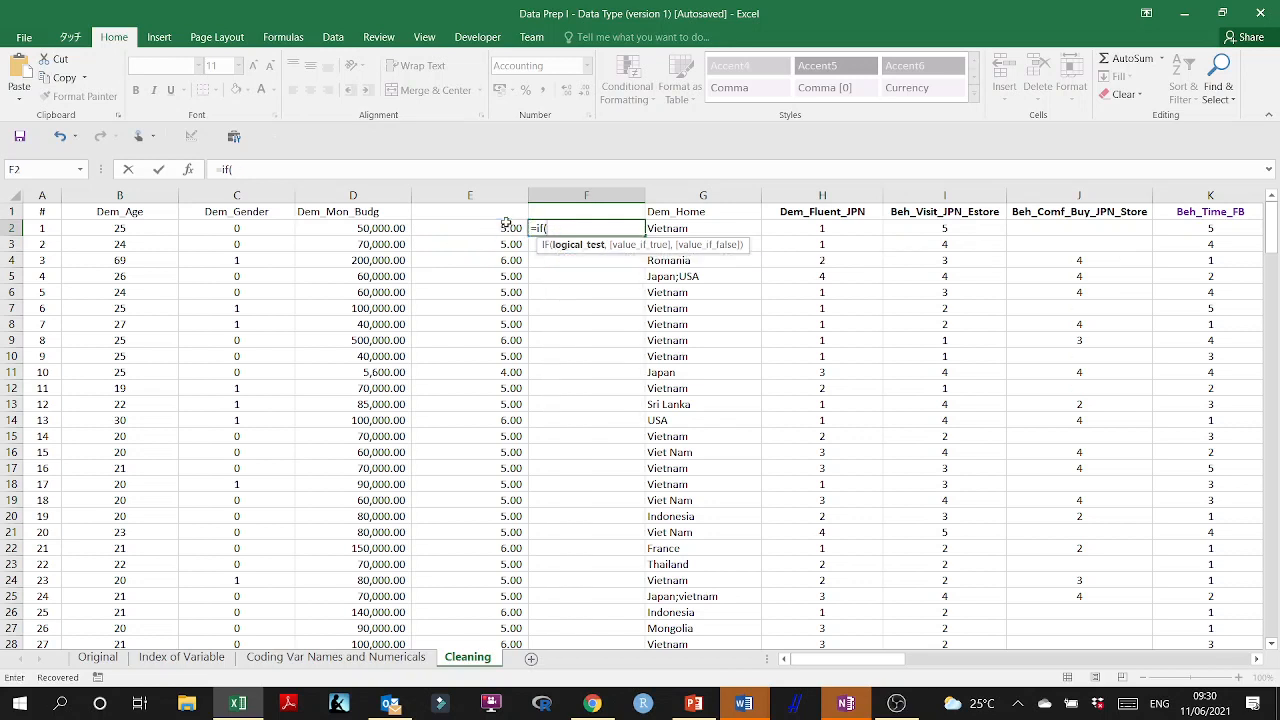
{"action": "type", "text": "OR"}
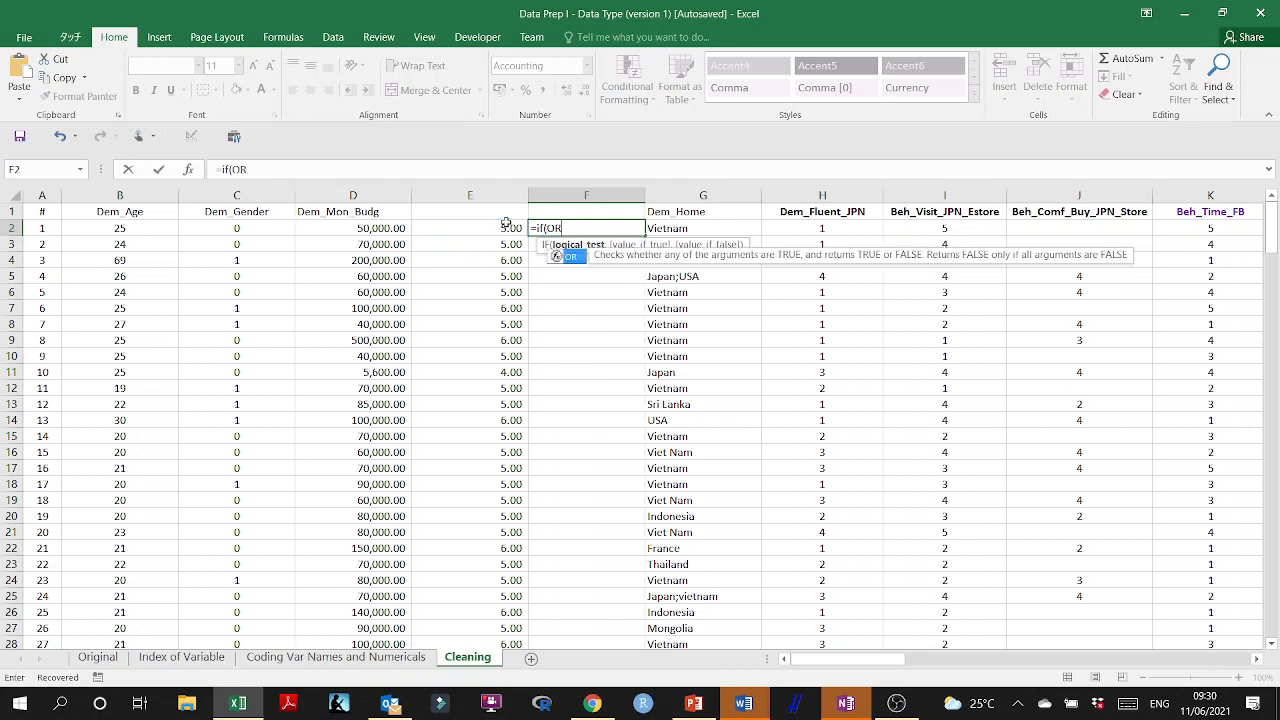
{"action": "key", "text": "BackSpace"}
{"action": "key", "text": "BackSpace"}
{"action": "key", "text": "BackSpace"}
{"action": "type", "text": "("}
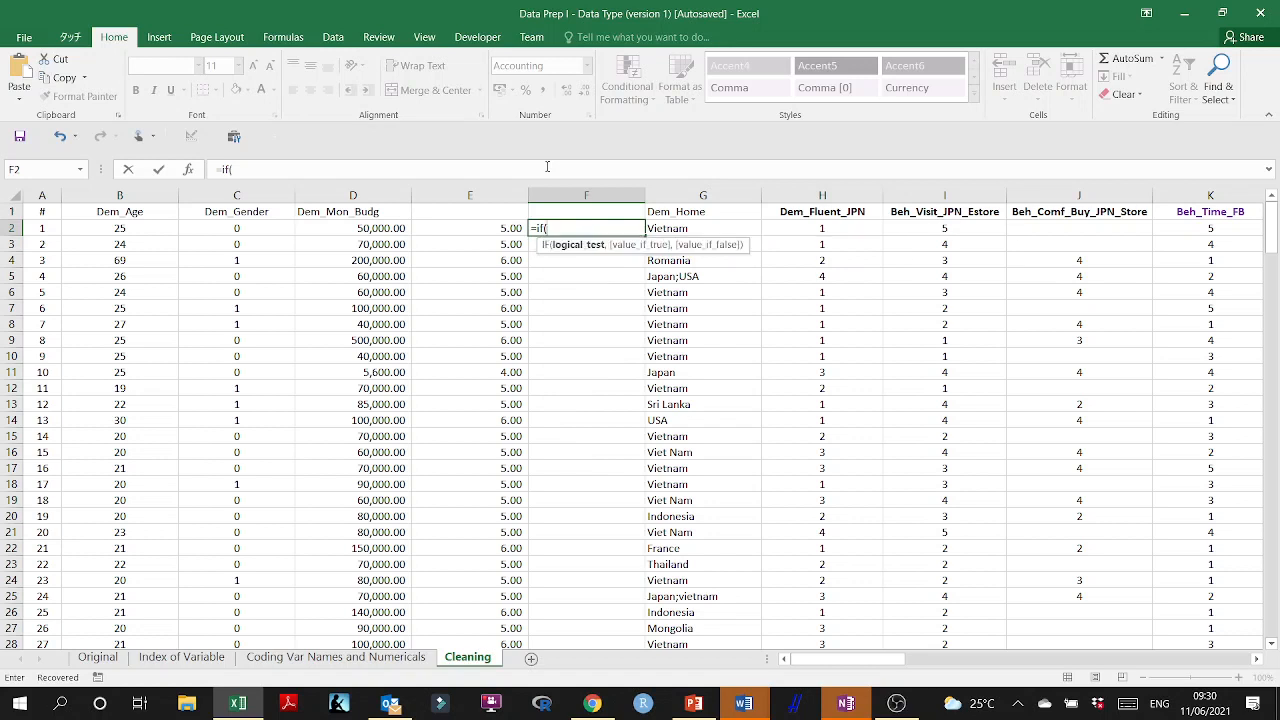
{"action": "type", "text": "OR("}
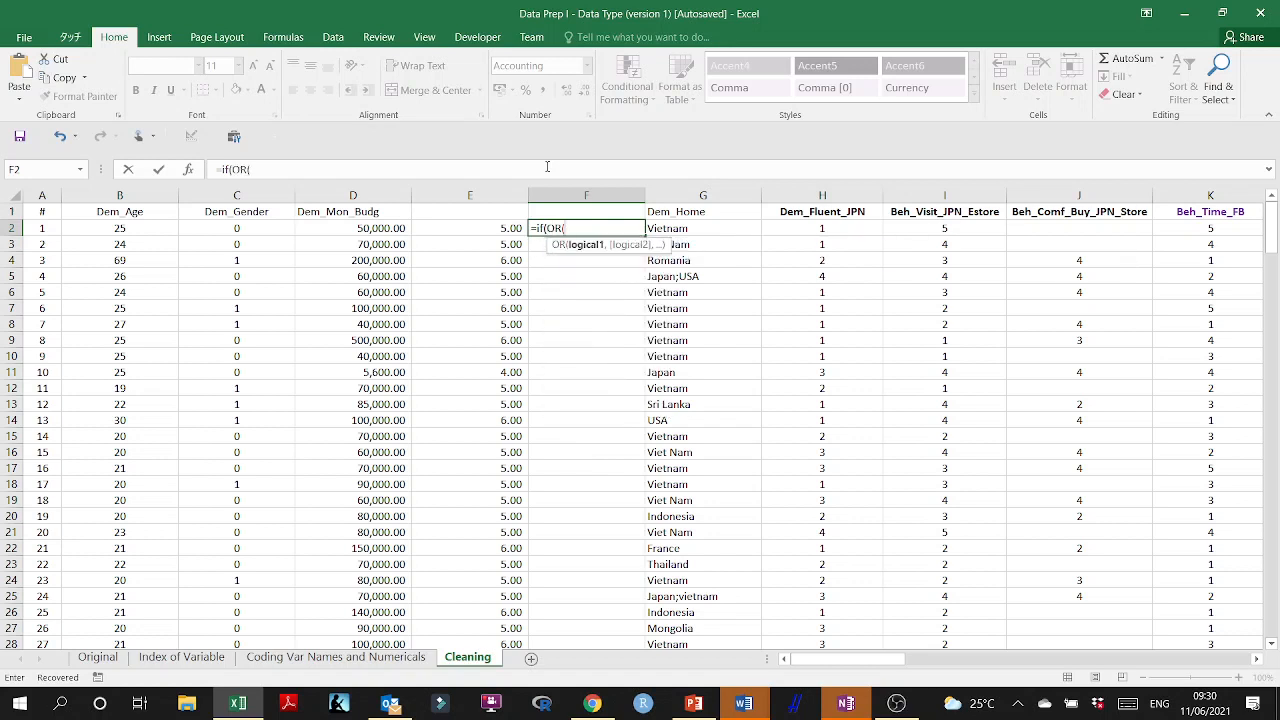
Complete the F2 formula as =IF(OR(E2<5,E2>5),1,0) to flag budgets that do not have five digits.
{"action": "left_click", "coordinate": [500, 229]}
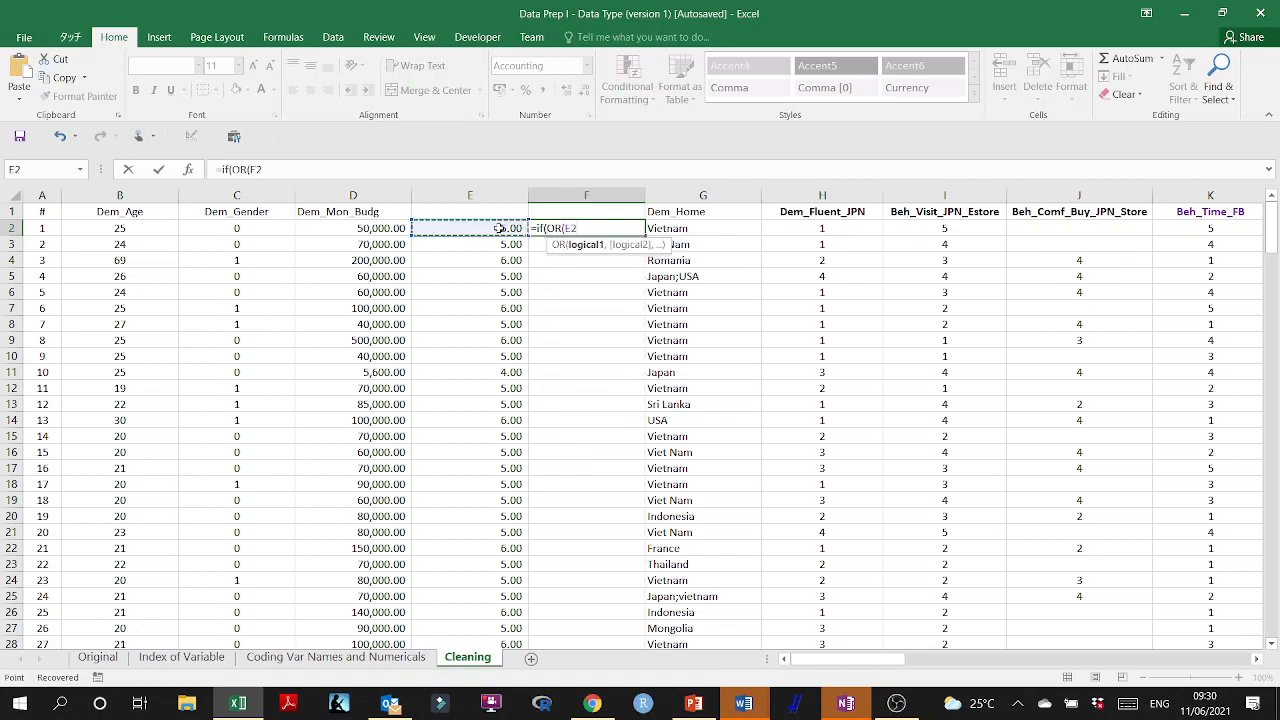
{"action": "type", "text": "<5,"}
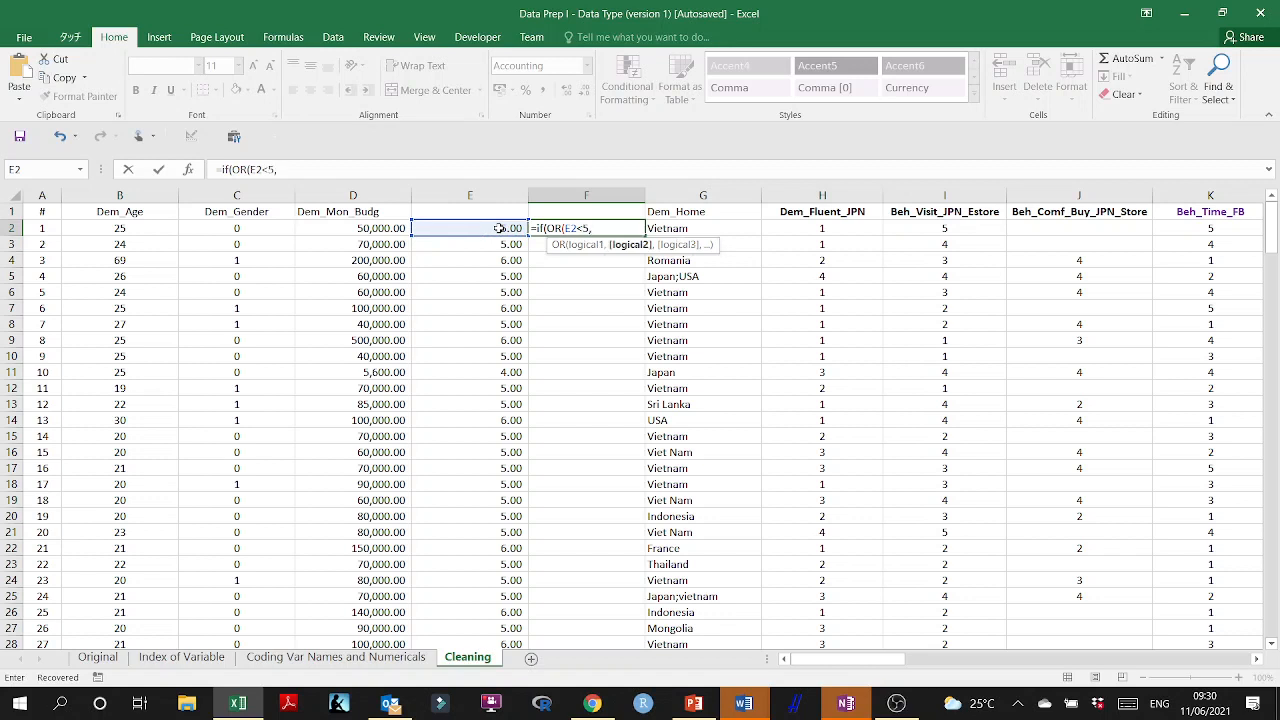
{"action": "left_click", "coordinate": [499, 229]}
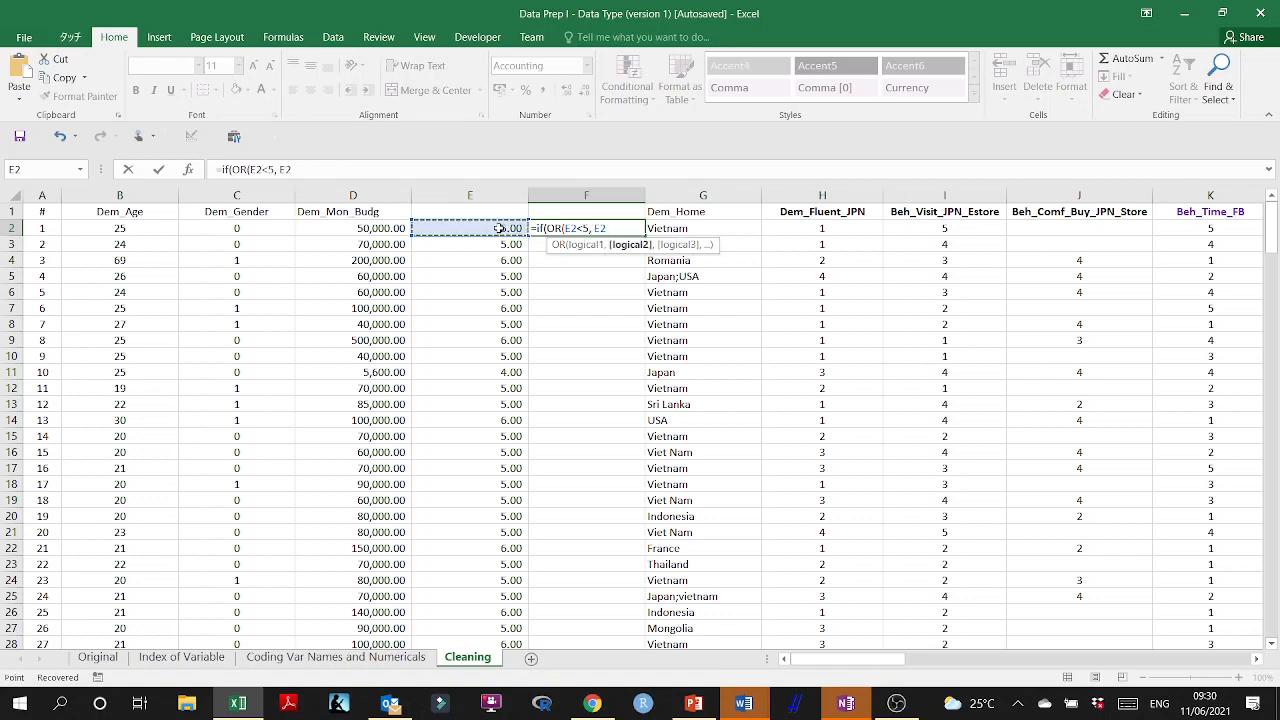
{"action": "type", "text": ">5),1"}
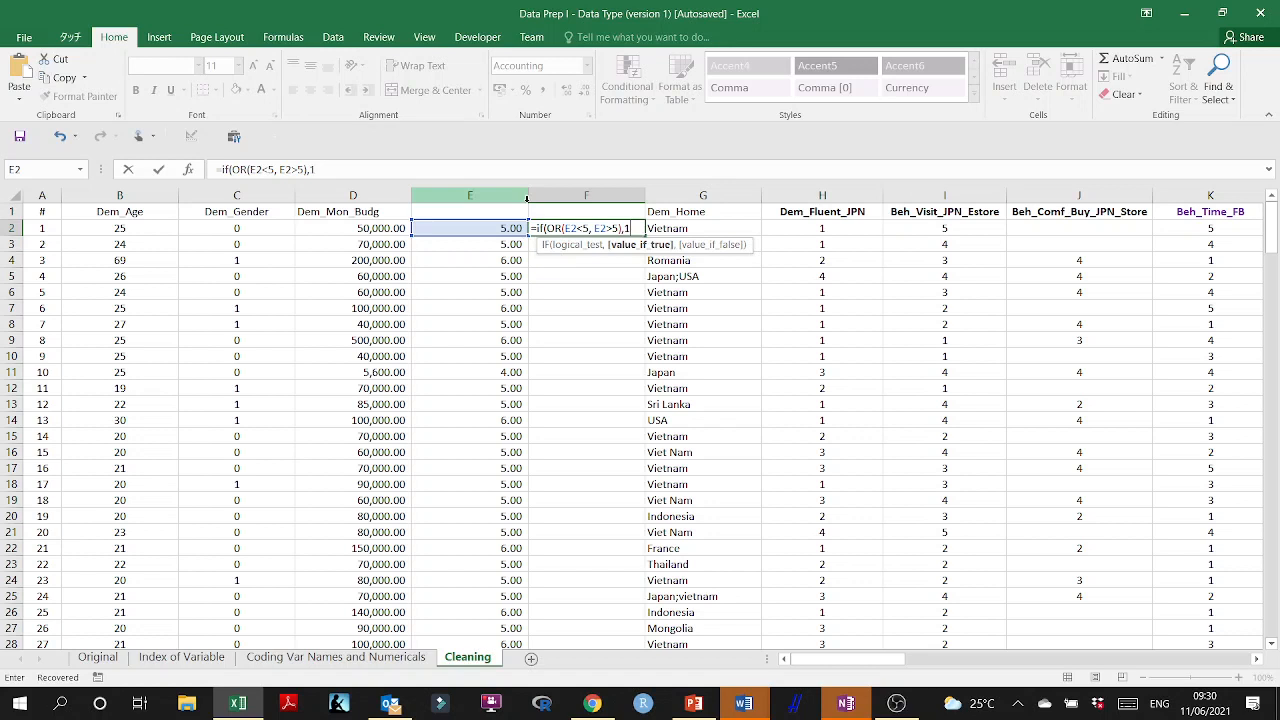
{"action": "type", "text": ",0"}
{"action": "key", "text": "Return"}
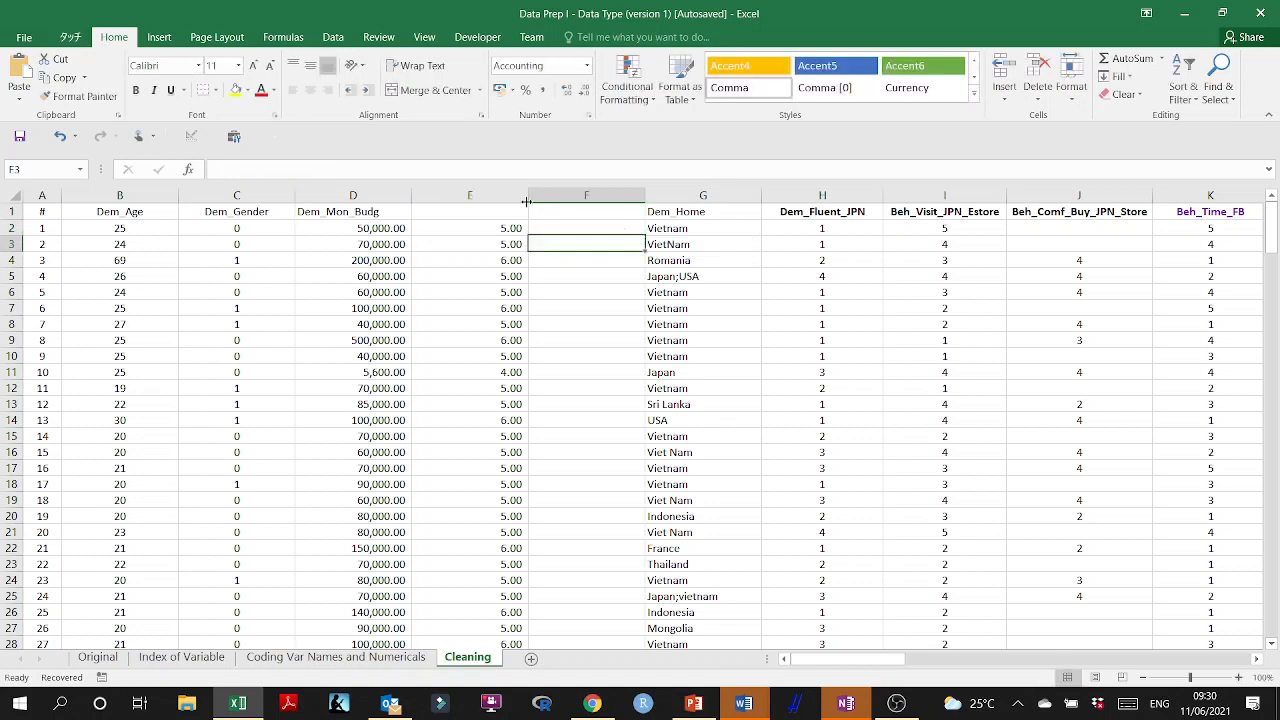
Fill the F2 flag formula down column F for the data rows.
{"action": "left_click", "coordinate": [590, 230]}
{"action": "double_click", "coordinate": [644, 236]}
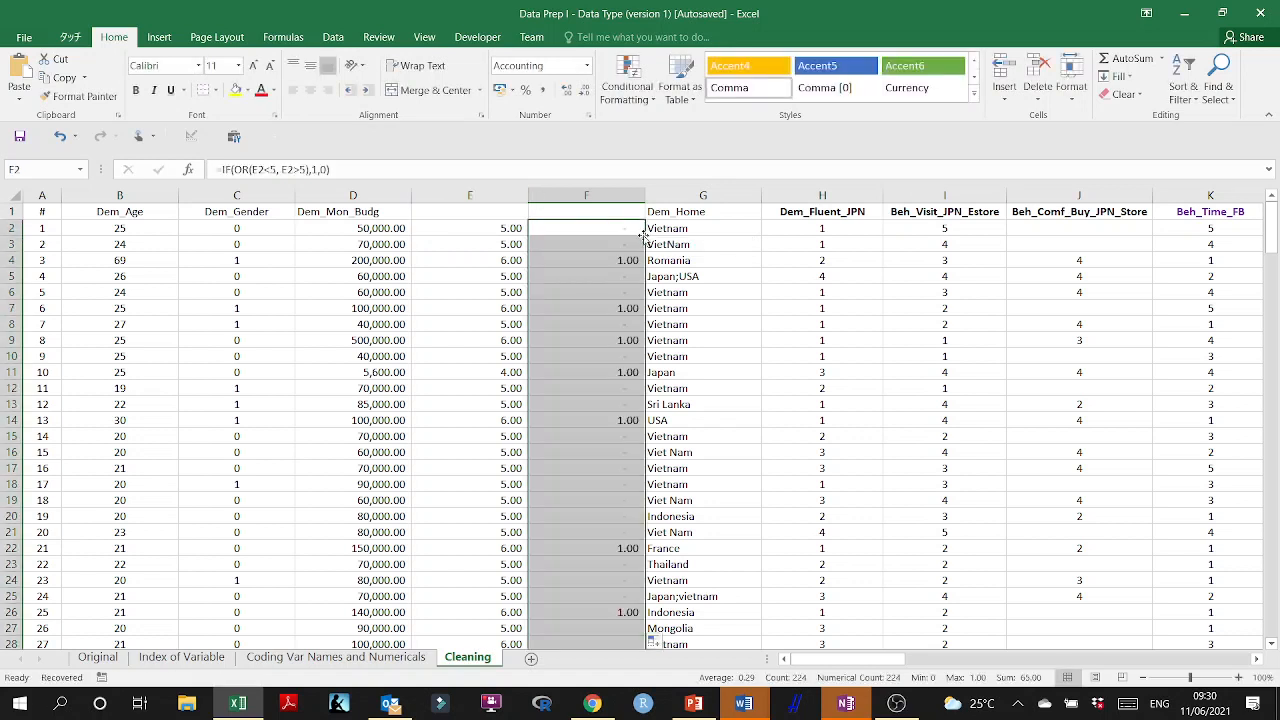
{"action": "double_click", "coordinate": [624, 229]}
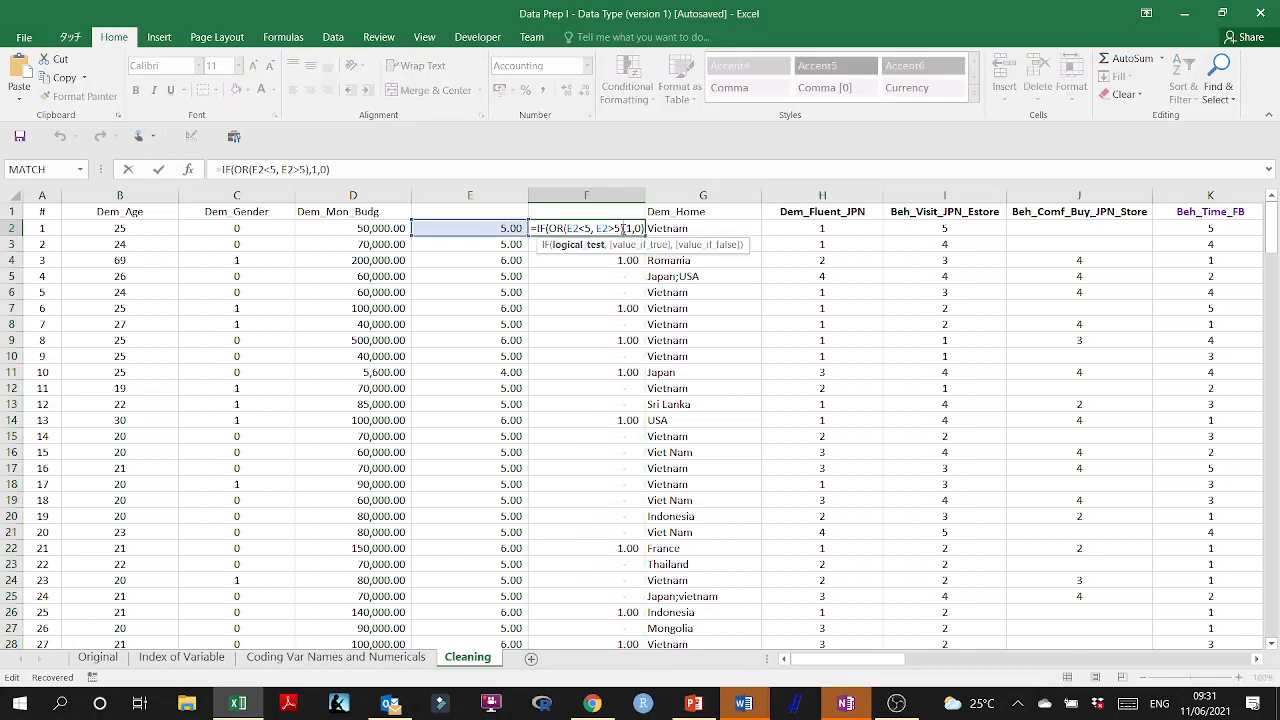
{"action": "key", "text": "Return"}
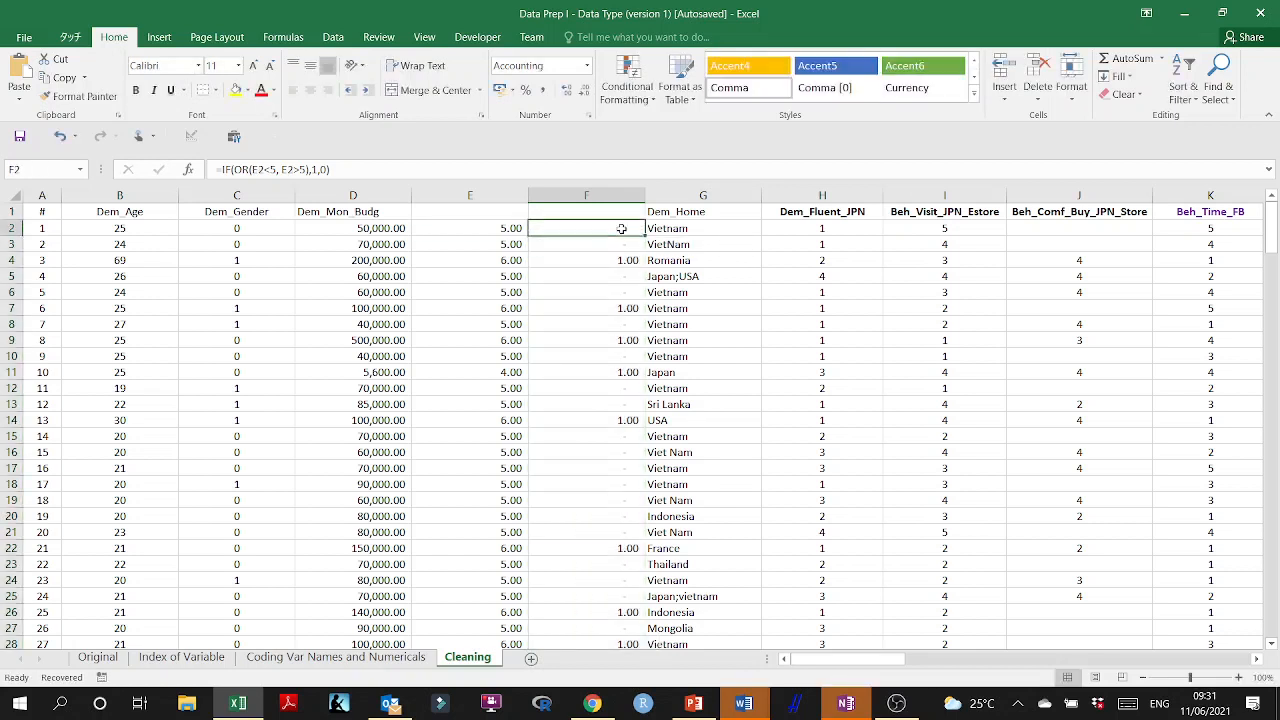
Format column F as Number with 0 decimal places.
{"action": "left_click", "coordinate": [615, 195]}
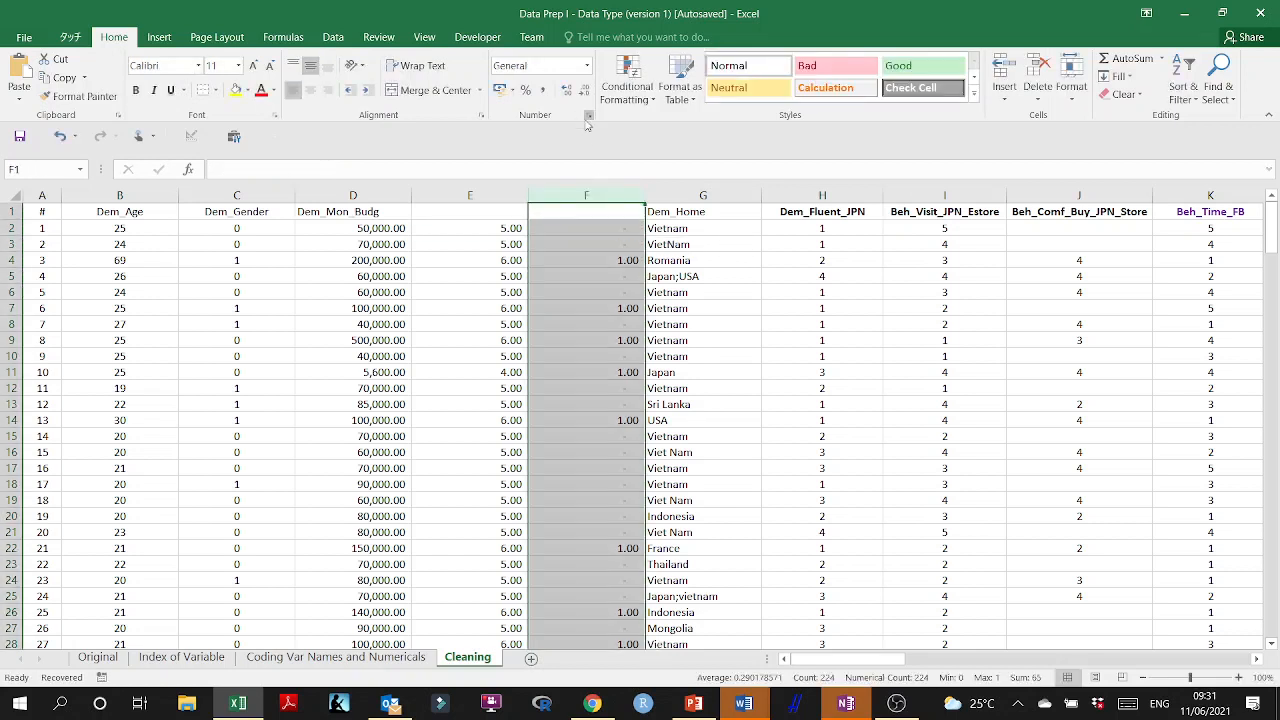
{"action": "left_click", "coordinate": [588, 115]}
{"action": "left_click", "coordinate": [600, 214]}
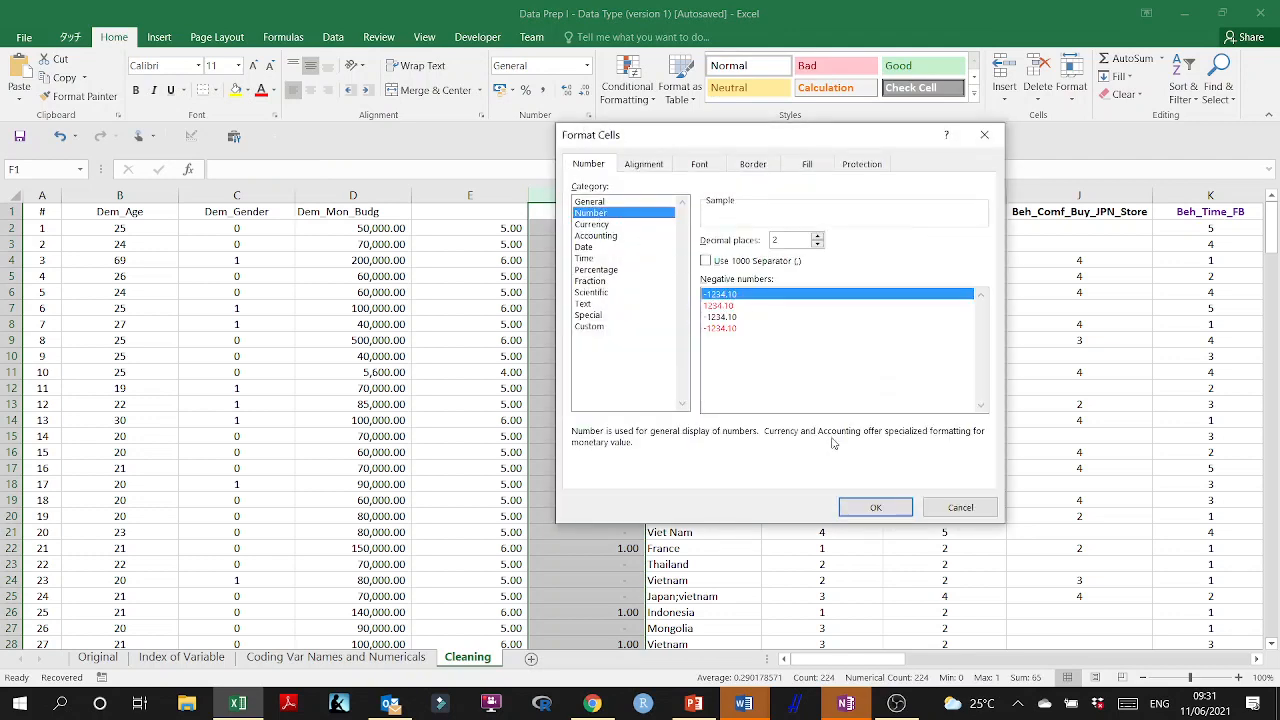
{"action": "left_click", "coordinate": [817, 244]}
{"action": "left_click", "coordinate": [817, 244]}
{"action": "left_click", "coordinate": [875, 507]}
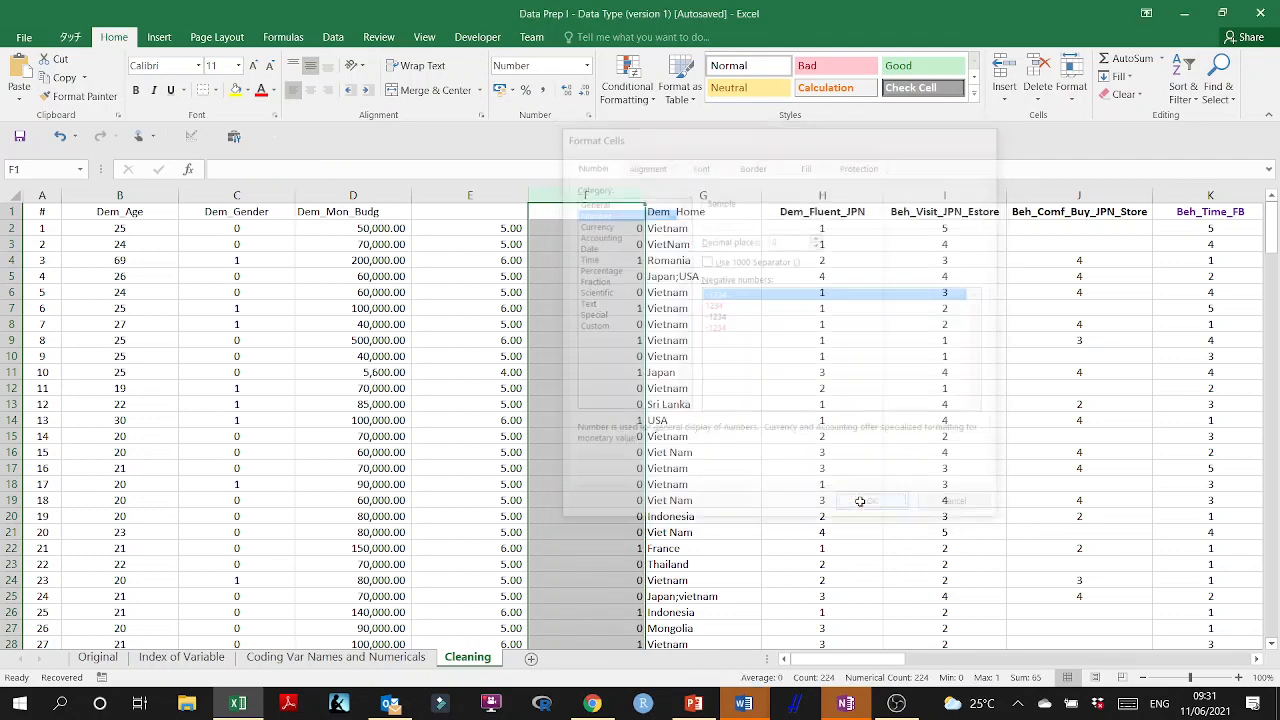
{"action": "left_click", "coordinate": [596, 260]}
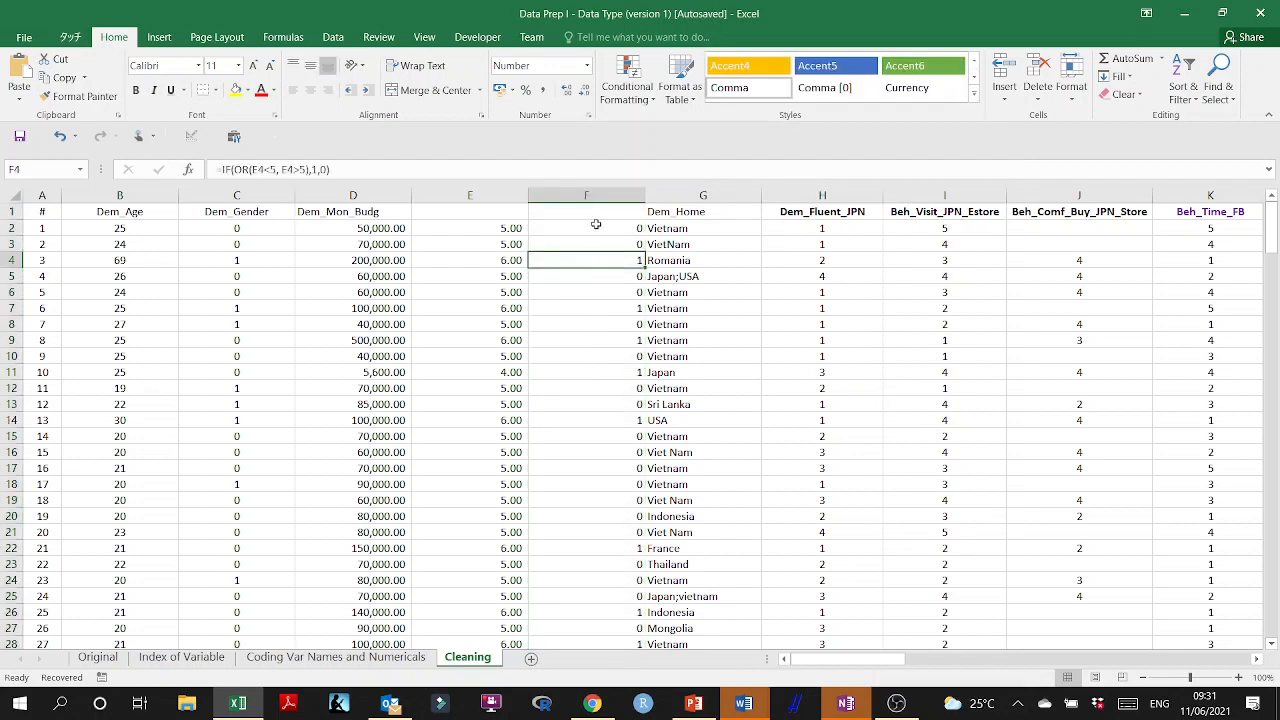
Try to highlight the flags in column F with a Greater Than conditional formatting rule using Light Red Fill with Dark Red Text.
{"action": "left_click", "coordinate": [591, 195]}
{"action": "left_click", "coordinate": [647, 105]}
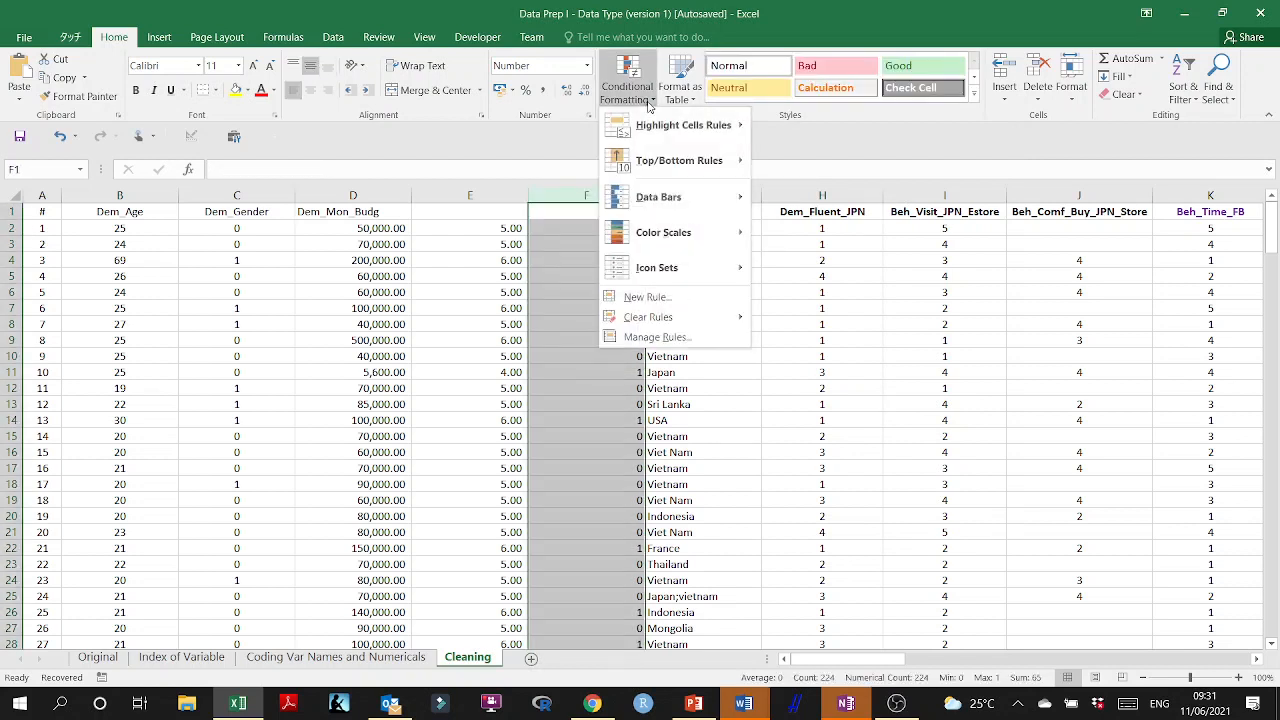
{"action": "mouse_move", "coordinate": [649, 137]}
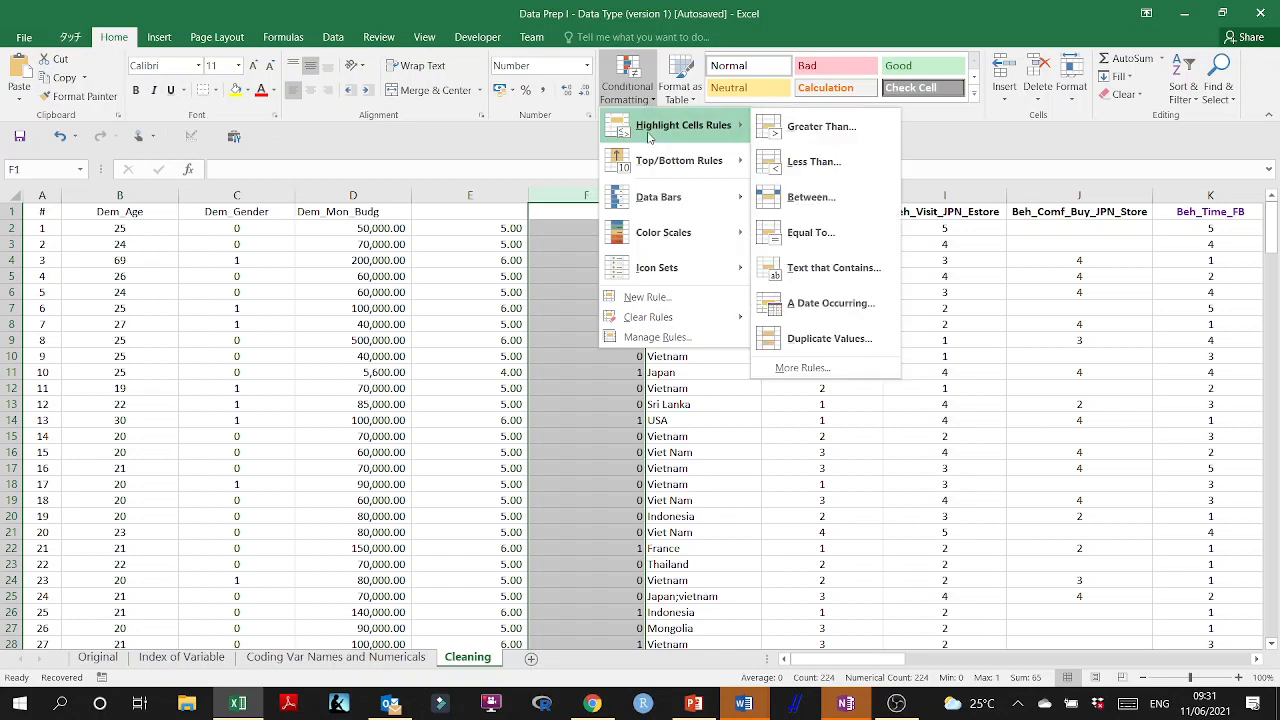
{"action": "left_click", "coordinate": [834, 130]}
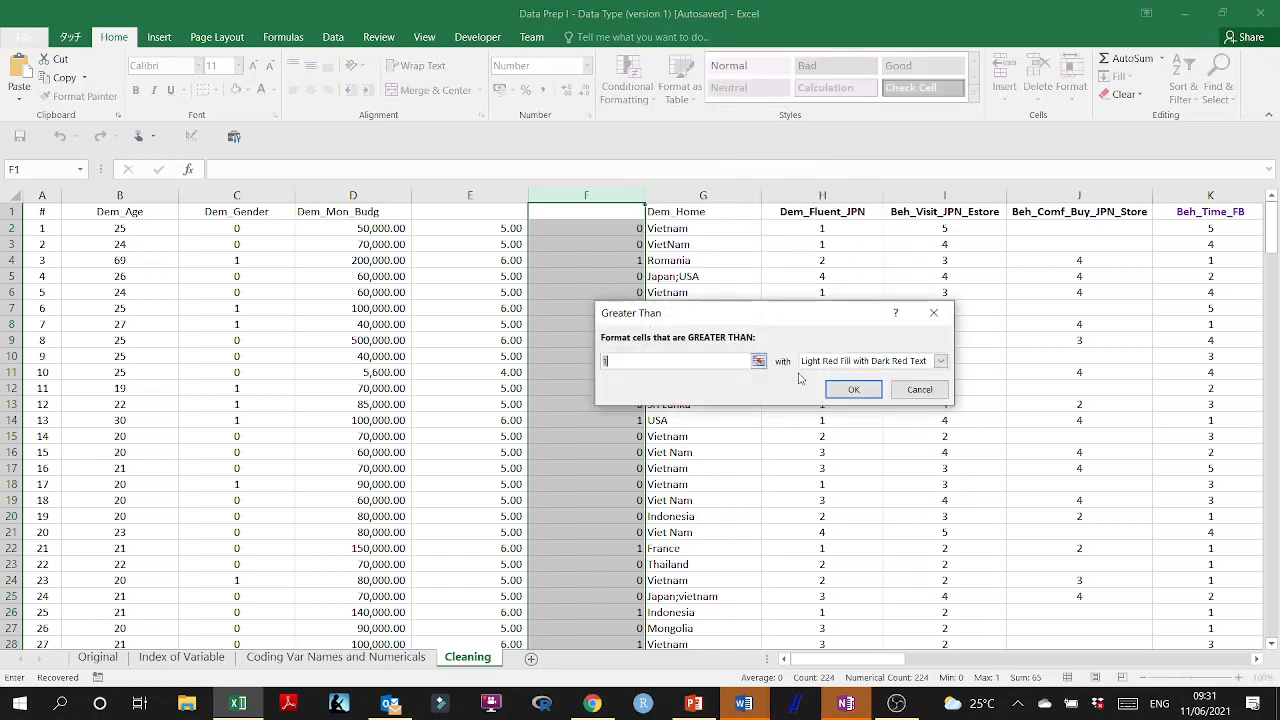
{"action": "left_click", "coordinate": [866, 393]}
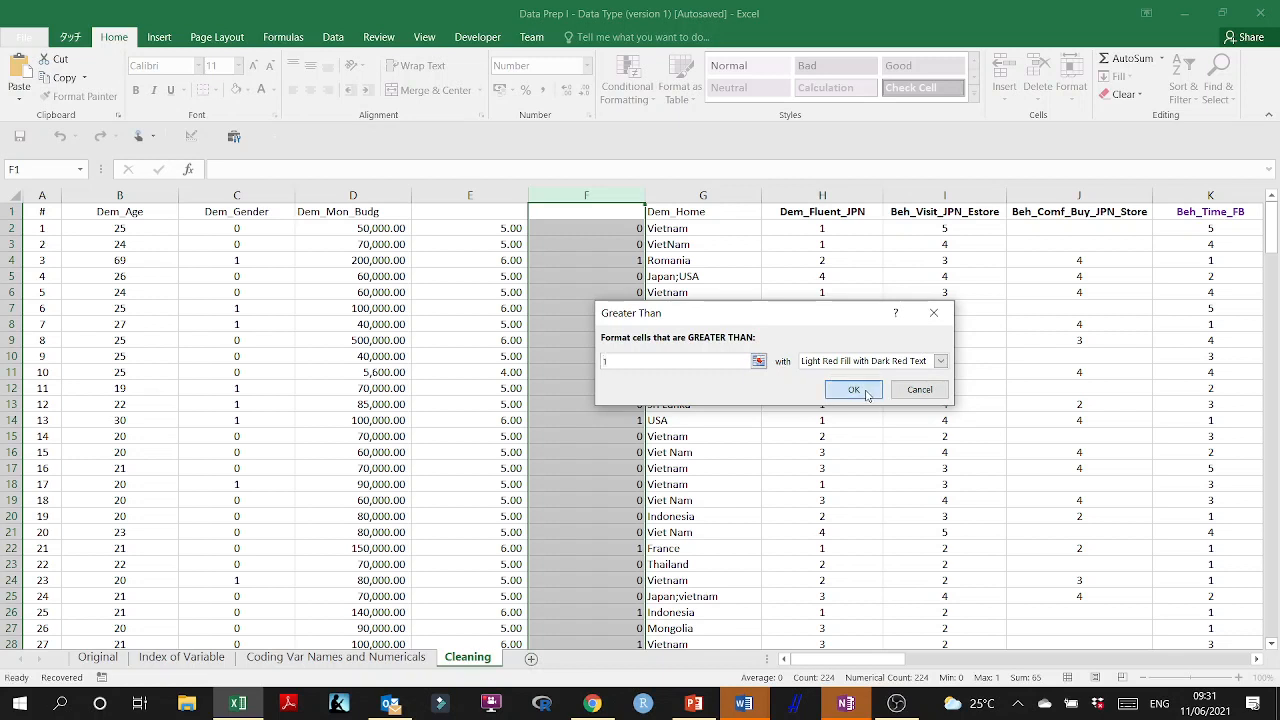
Add an Equal To 1 conditional formatting rule to column F with Light Red Fill with Dark Red Text.
{"action": "left_click", "coordinate": [597, 234]}
{"action": "left_click", "coordinate": [597, 195]}
{"action": "left_click", "coordinate": [645, 104]}
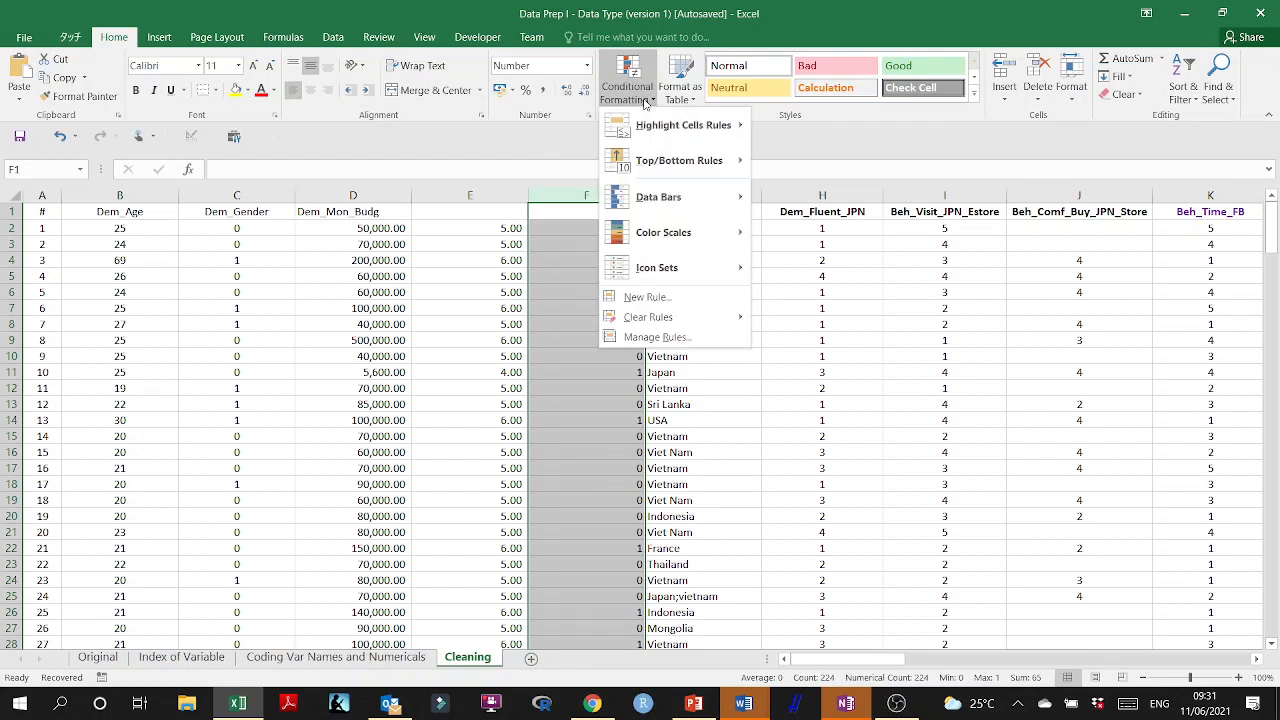
{"action": "mouse_move", "coordinate": [667, 130]}
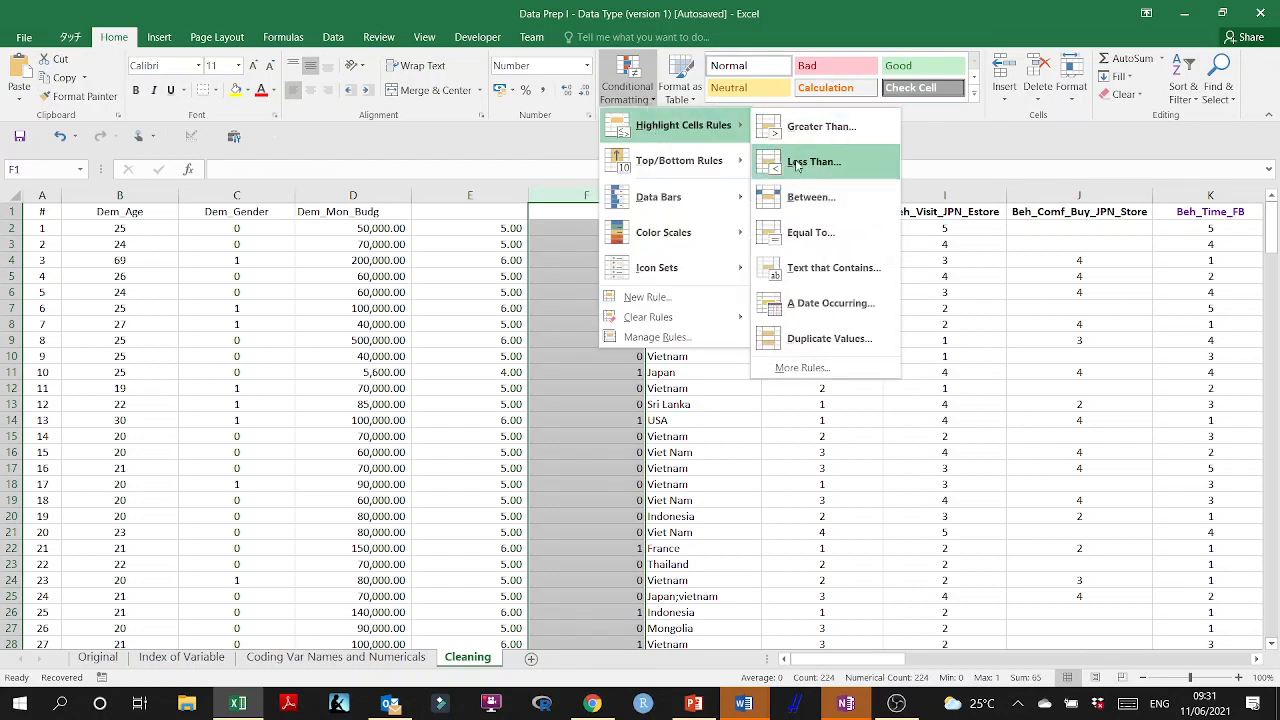
{"action": "left_click", "coordinate": [815, 232]}
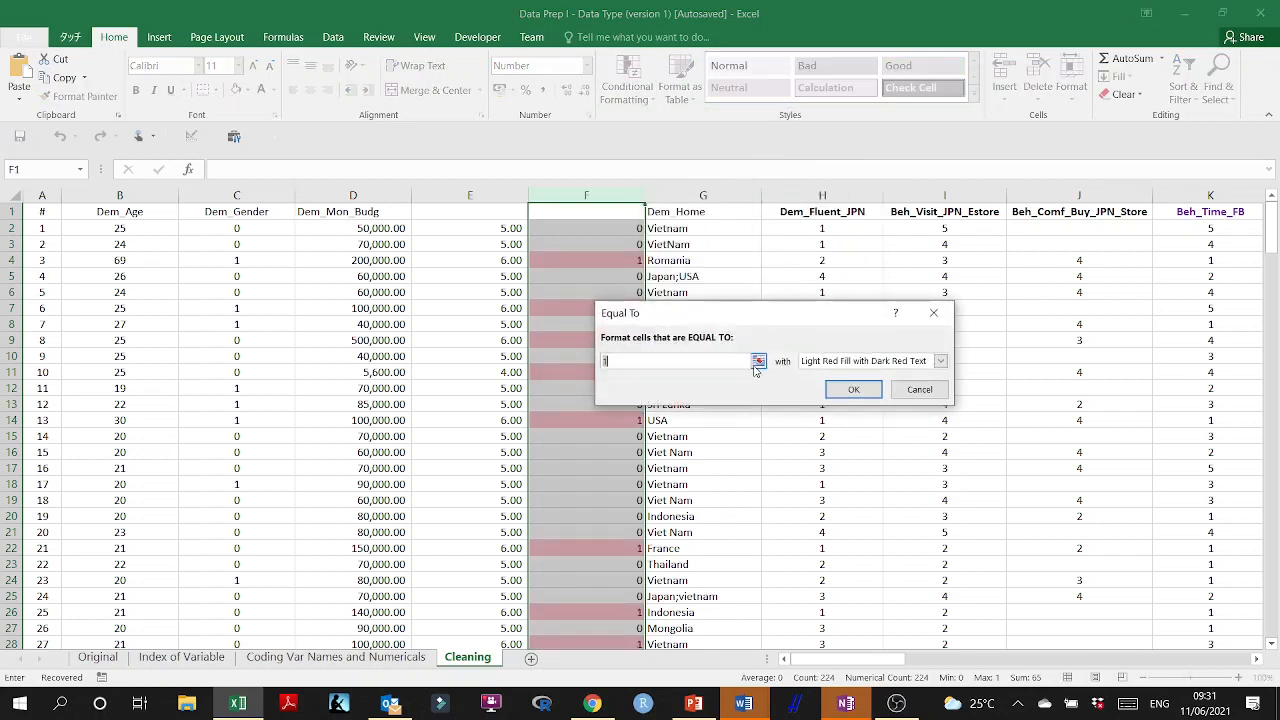
{"action": "left_click", "coordinate": [851, 392]}
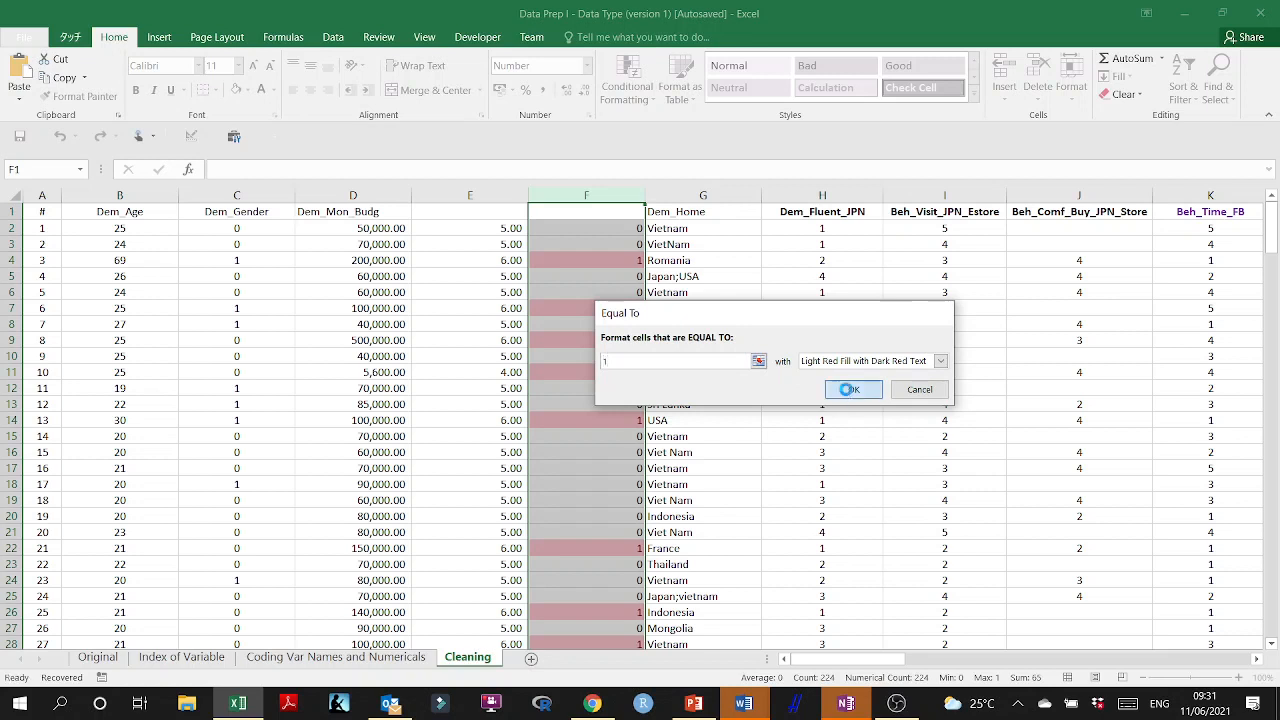
{"action": "left_click", "coordinate": [630, 306]}
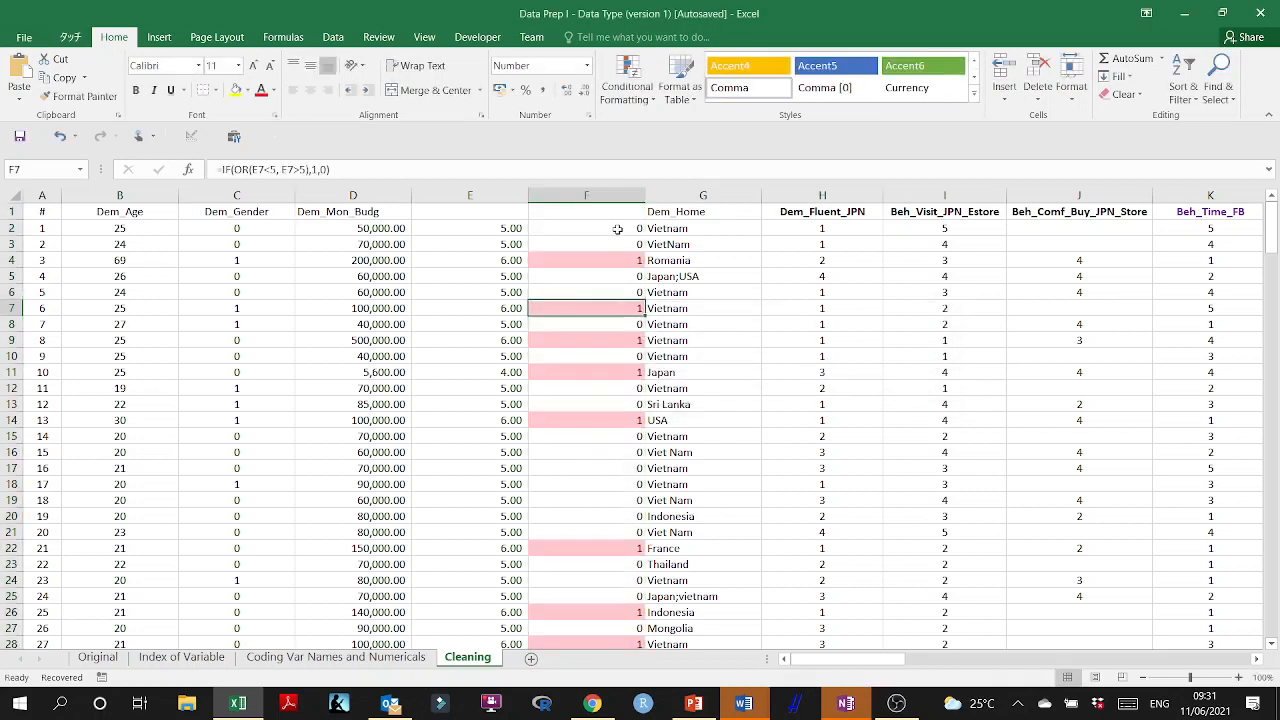
Change the F2 formula to =IF(OR(E2<5, E2>7),1,0) and fill it down column F.
{"action": "left_click", "coordinate": [618, 229]}
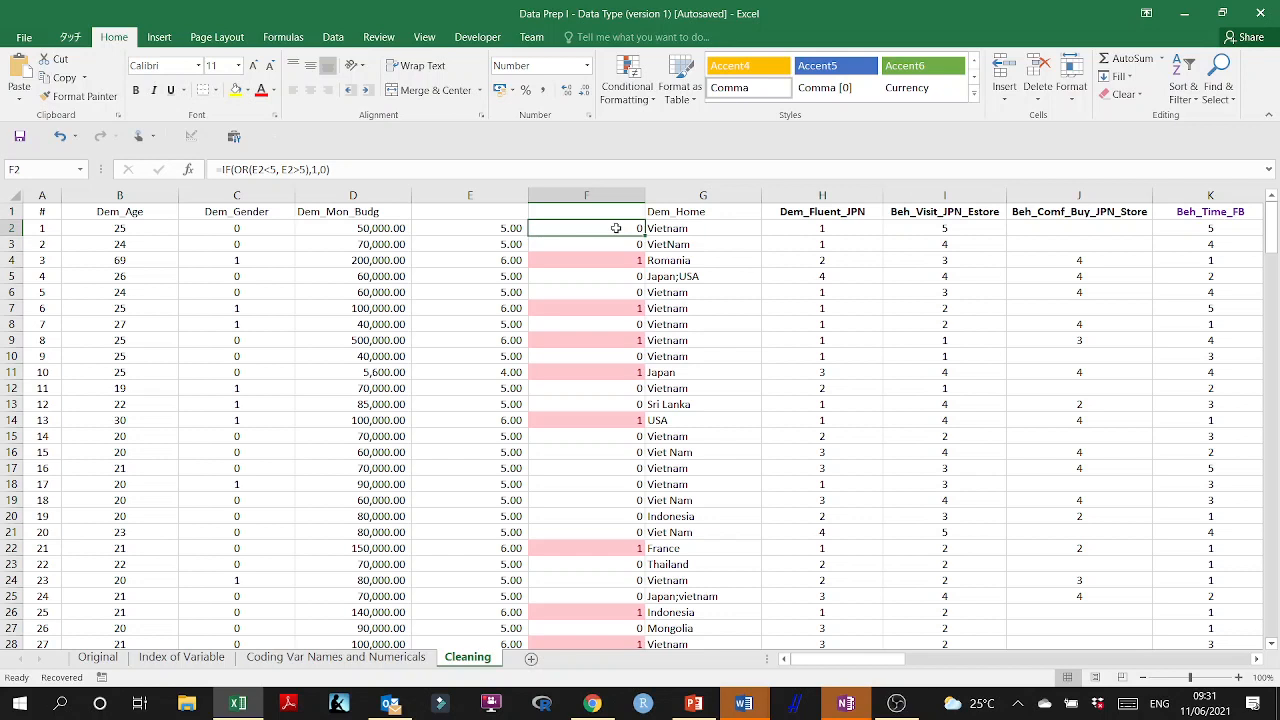
{"action": "double_click", "coordinate": [616, 228]}
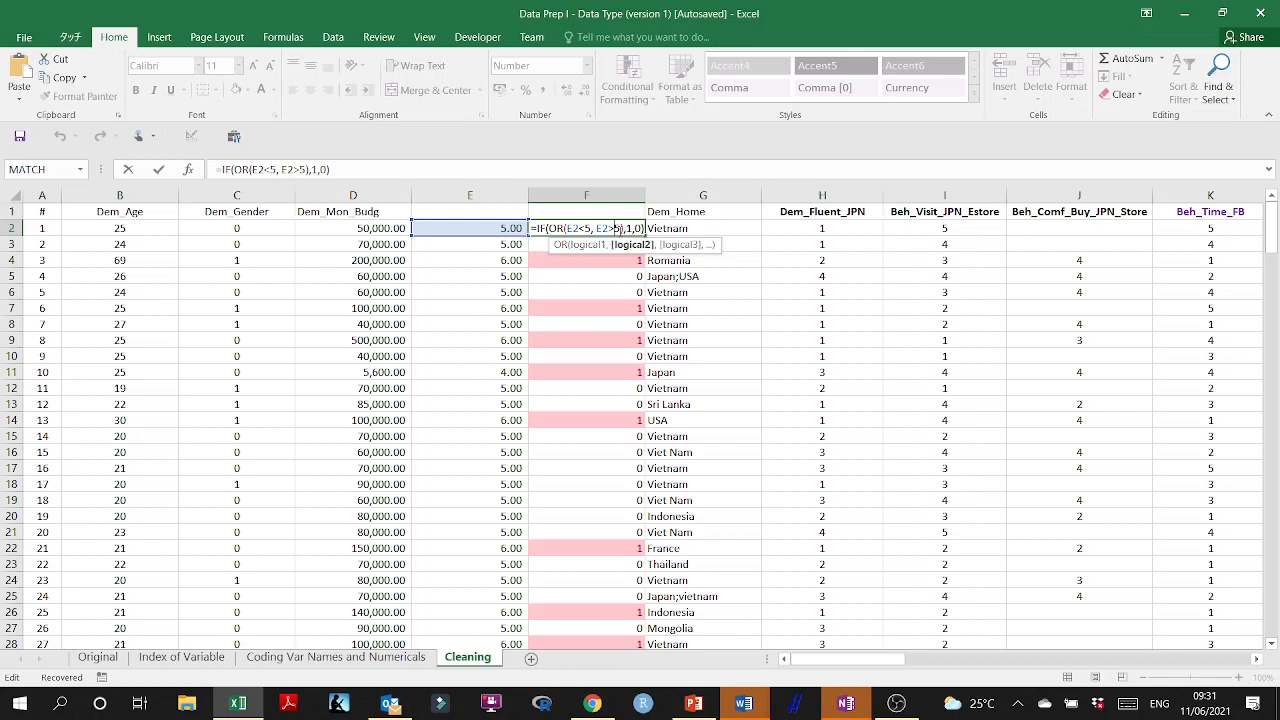
{"action": "key", "text": "Escape"}
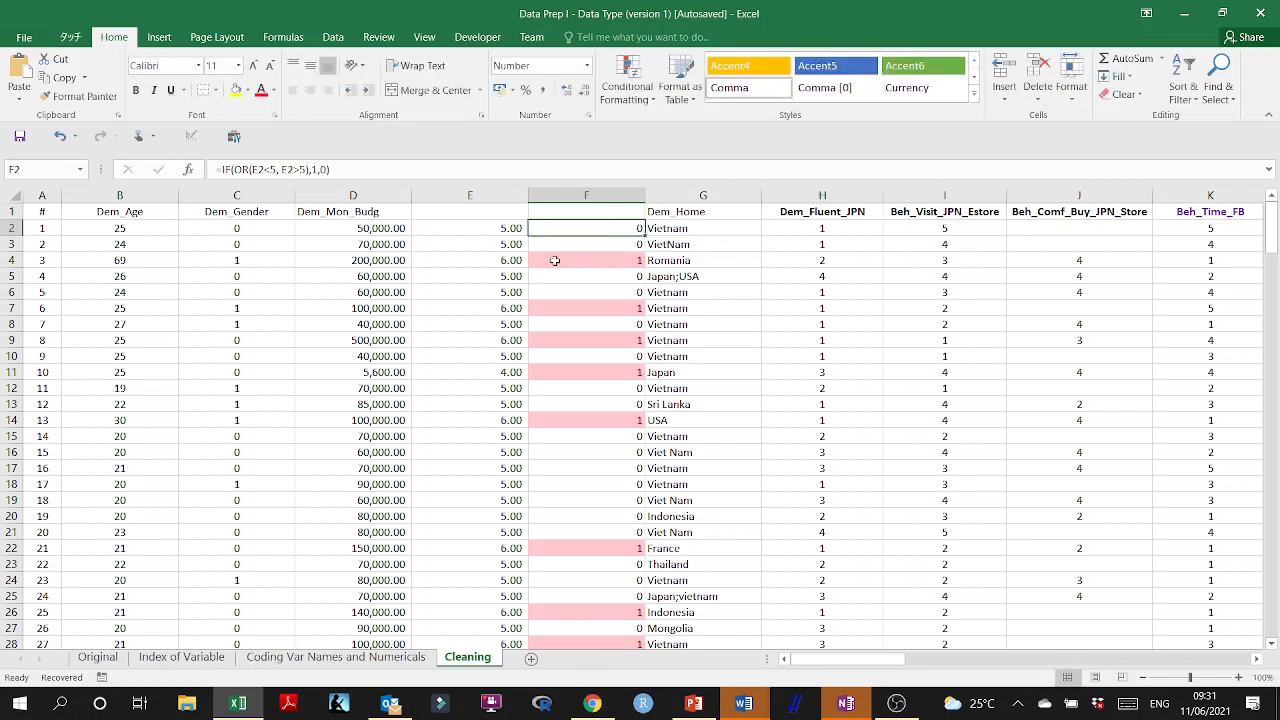
{"action": "left_click", "coordinate": [493, 264]}
{"action": "left_click", "coordinate": [360, 263]}
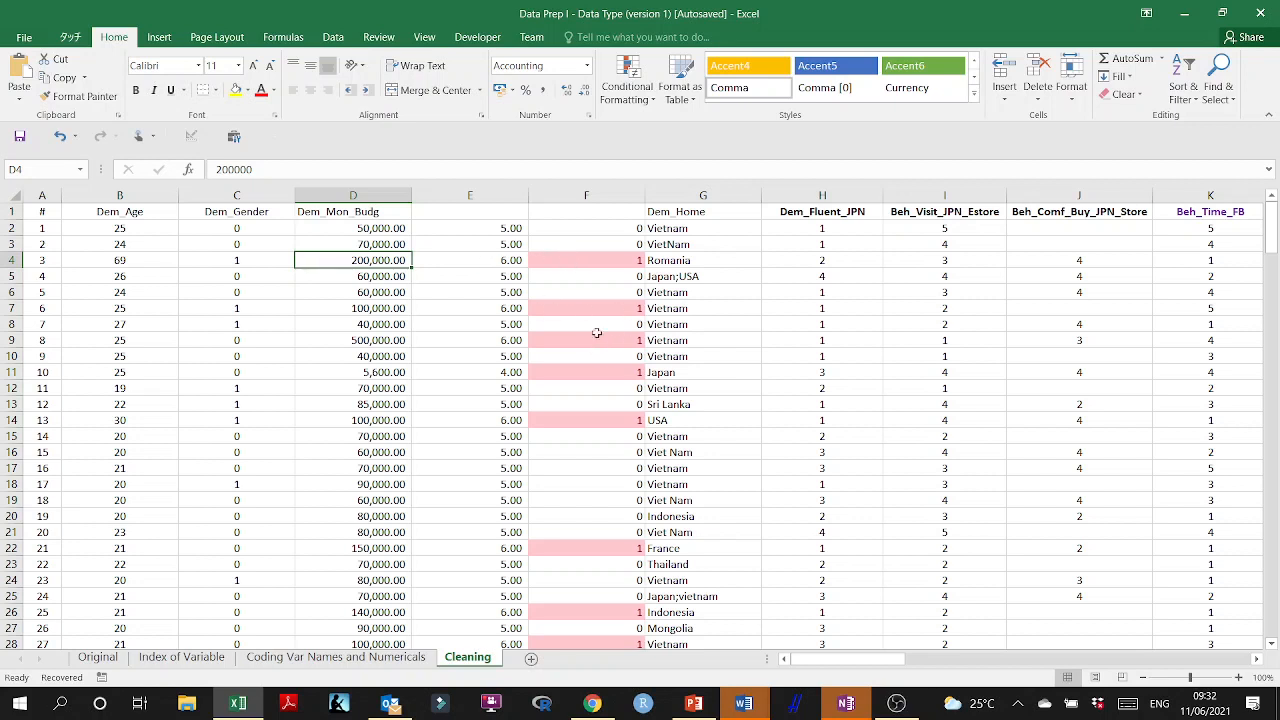
{"action": "double_click", "coordinate": [621, 232]}
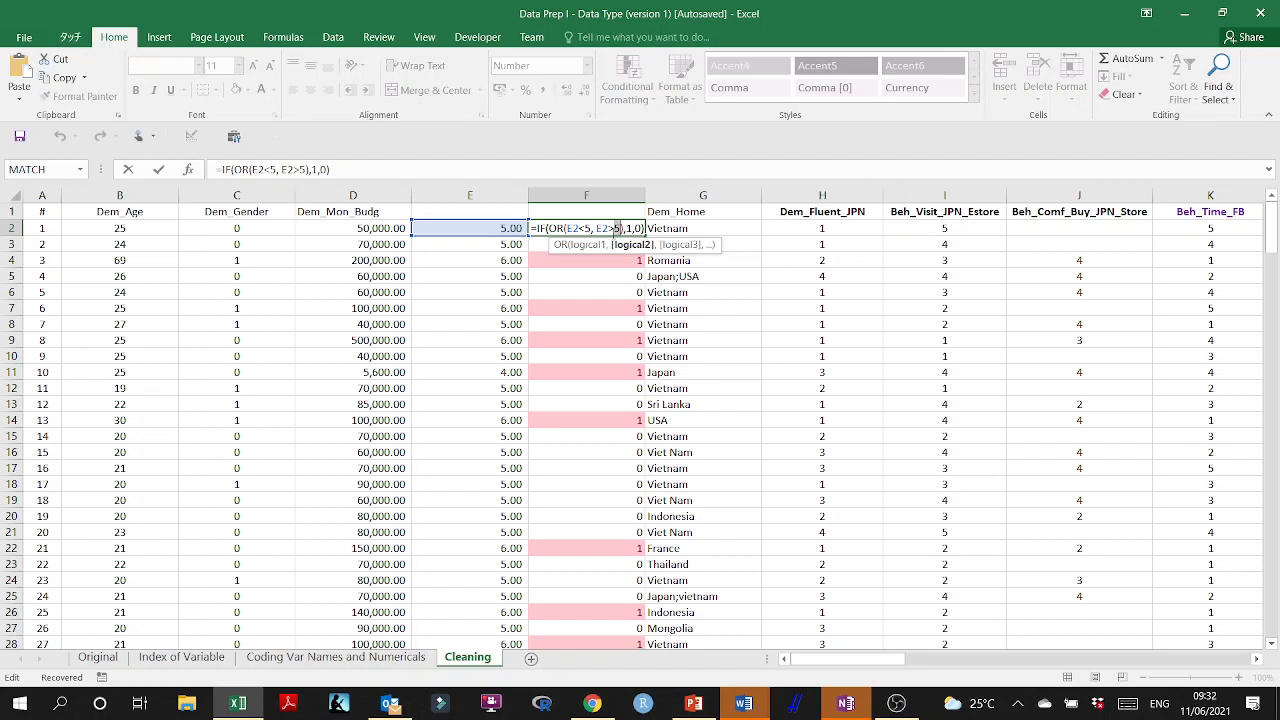
{"action": "type", "text": "7"}
{"action": "key", "text": "ctrl+Return"}
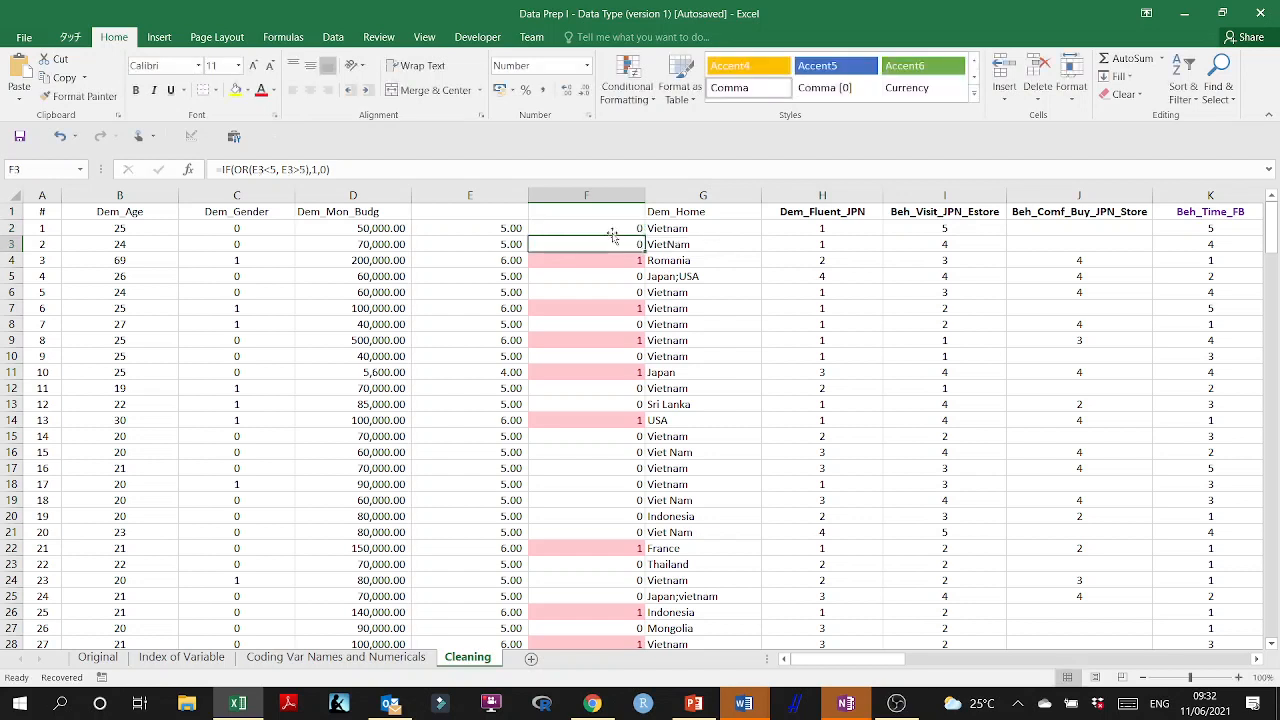
{"action": "double_click", "coordinate": [643, 233]}
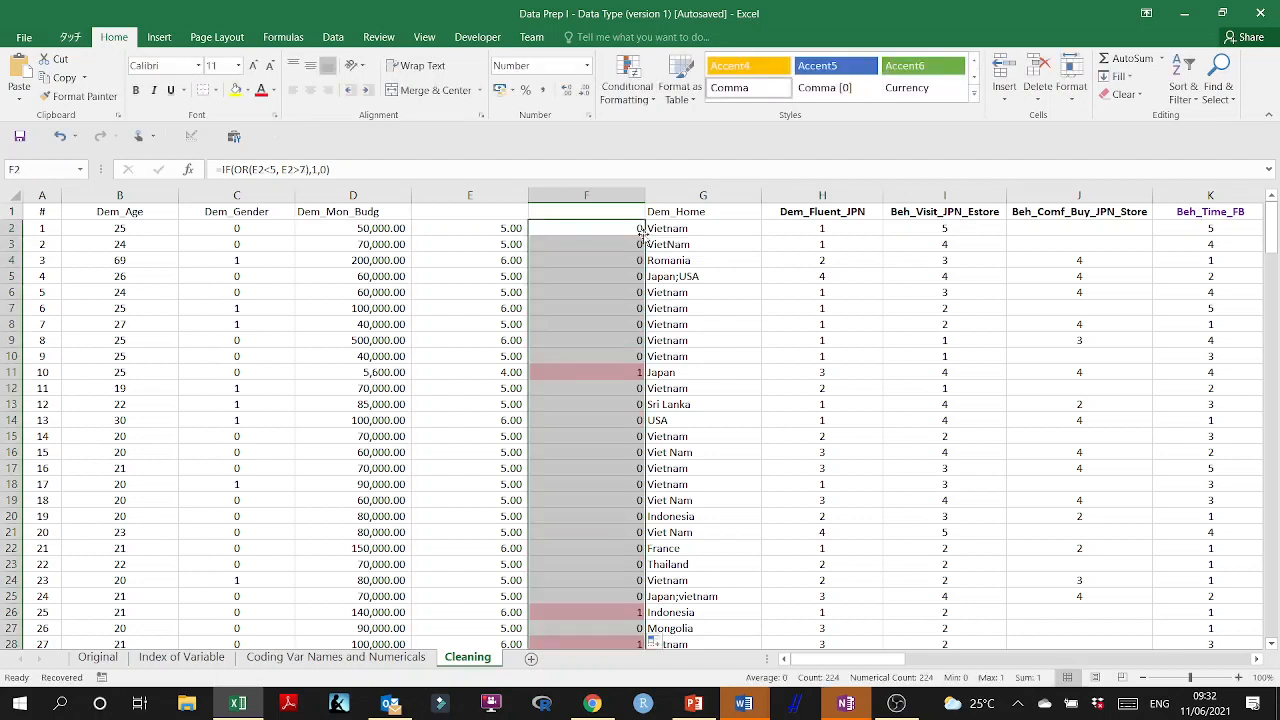
Correct the flagged monthly budget in D11 to 56000.
{"action": "left_click", "coordinate": [604, 372]}
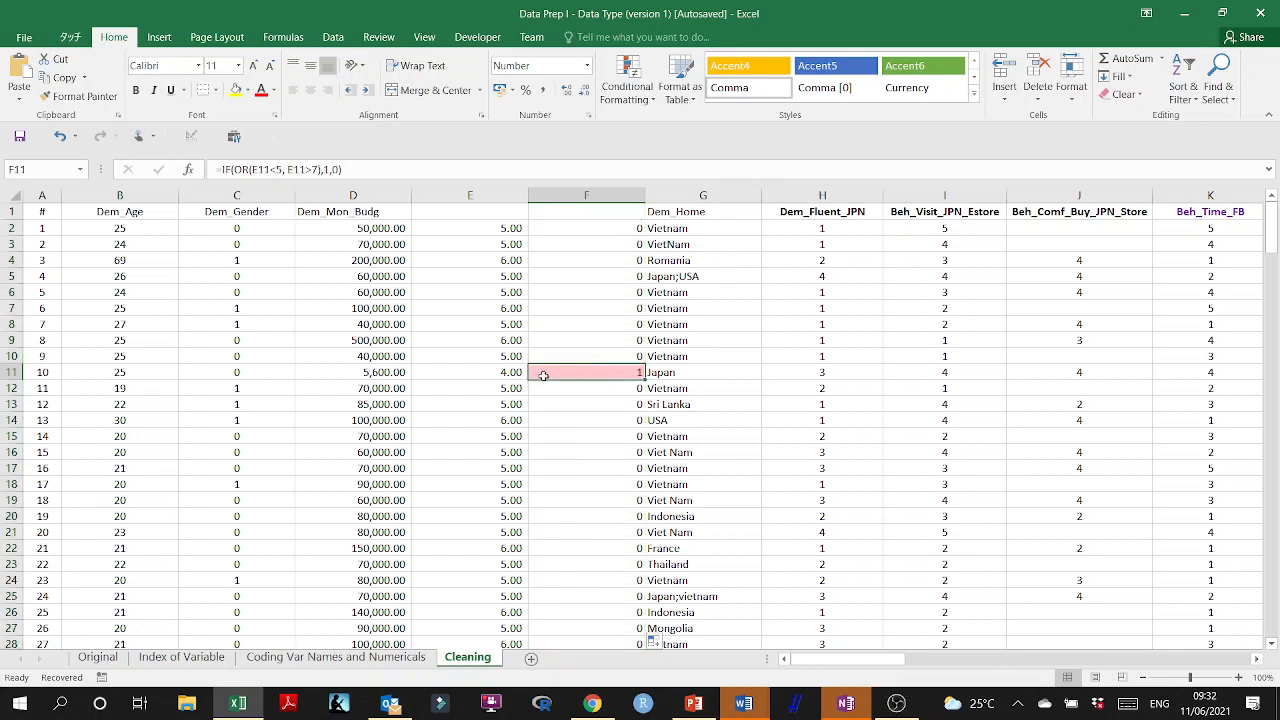
{"action": "left_click", "coordinate": [491, 372]}
{"action": "double_click", "coordinate": [376, 372]}
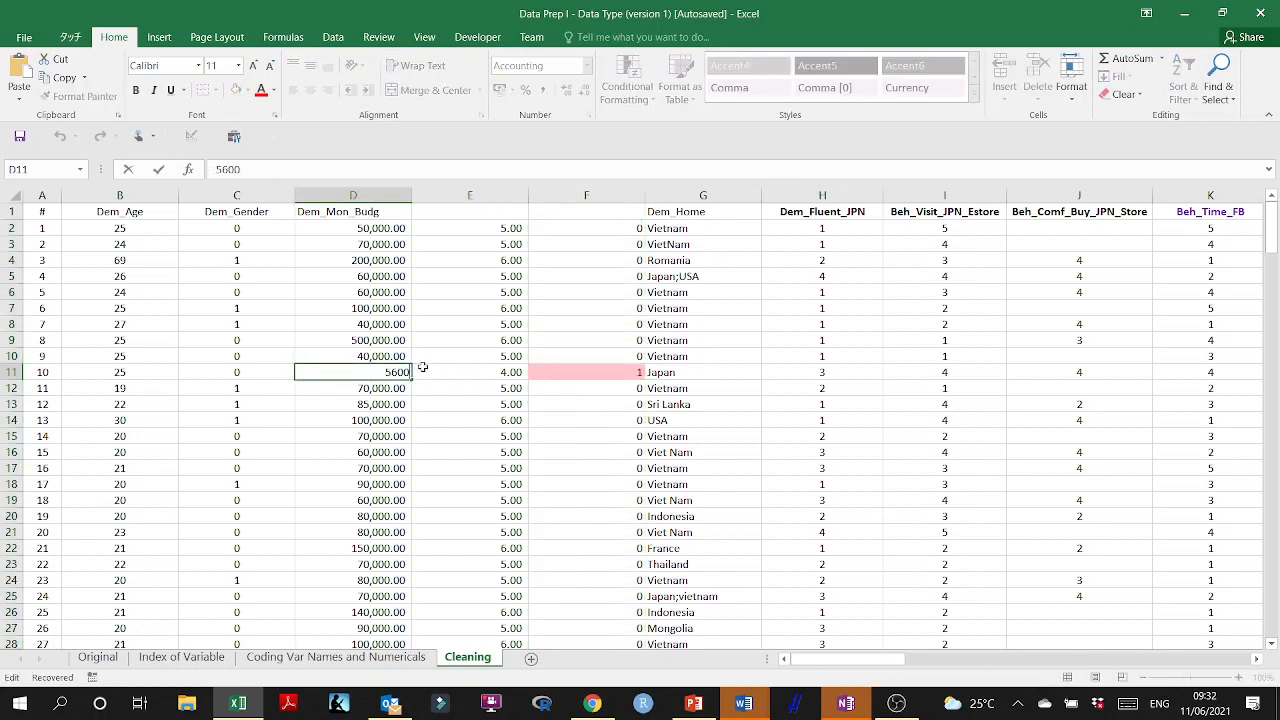
{"action": "type", "text": "0"}
{"action": "left_click", "coordinate": [451, 389]}
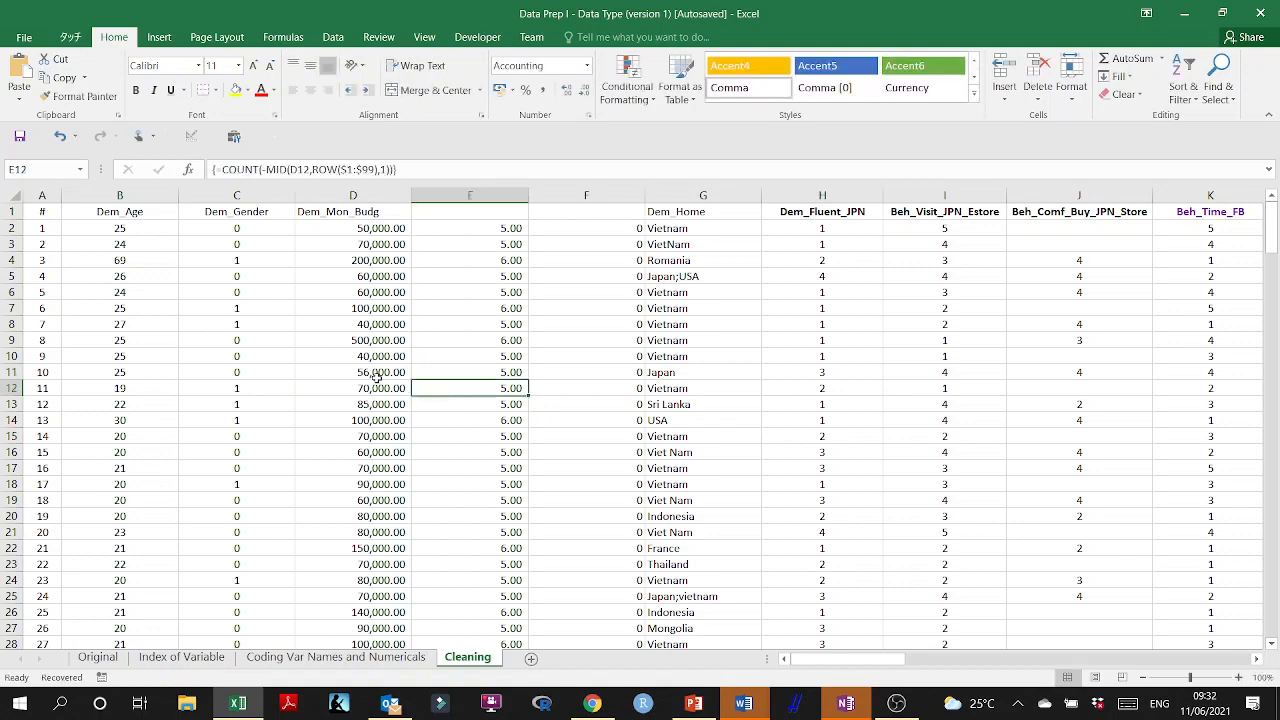
Check the flags down column F and extend the flag formula to the last data row, F226.
{"action": "scroll", "coordinate": [500, 410], "scroll_direction": "down", "scroll_amount": 2}
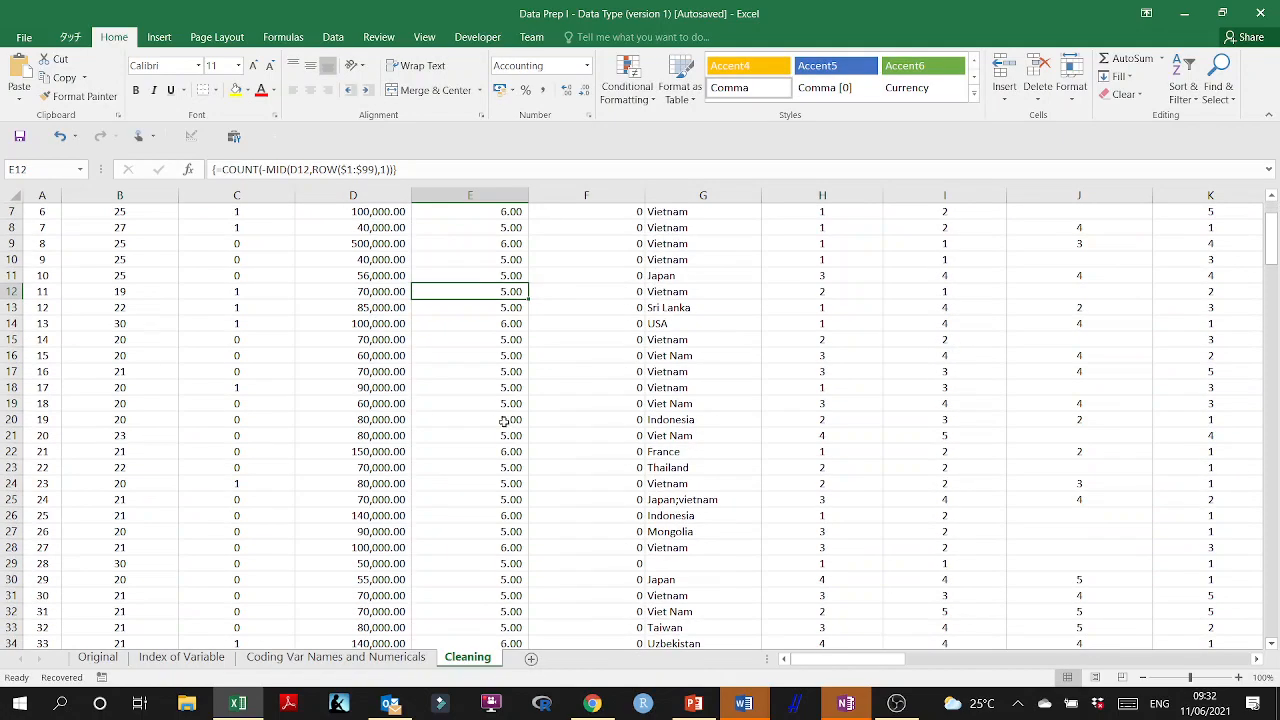
{"action": "scroll", "coordinate": [505, 420], "scroll_direction": "down", "scroll_amount": 2}
{"action": "scroll", "coordinate": [531, 425], "scroll_direction": "up", "scroll_amount": 4}
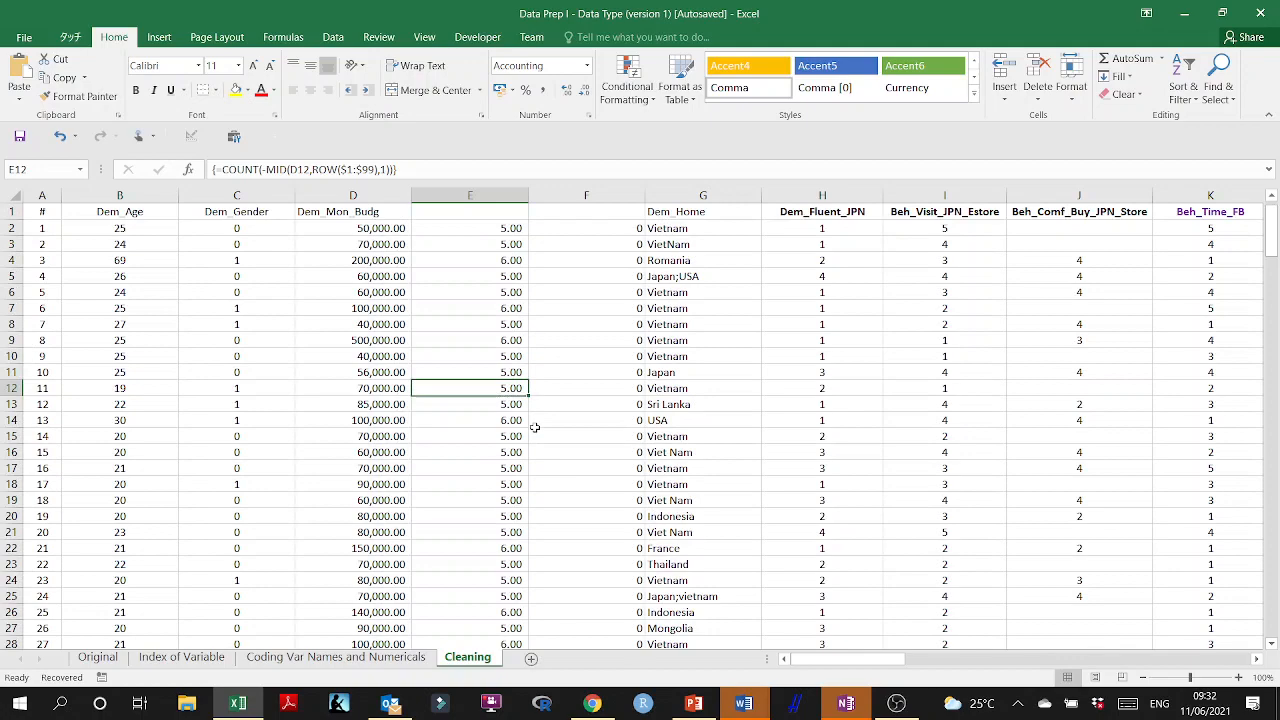
{"action": "left_click", "coordinate": [592, 277]}
{"action": "scroll", "coordinate": [608, 385], "scroll_direction": "down", "scroll_amount": 20}
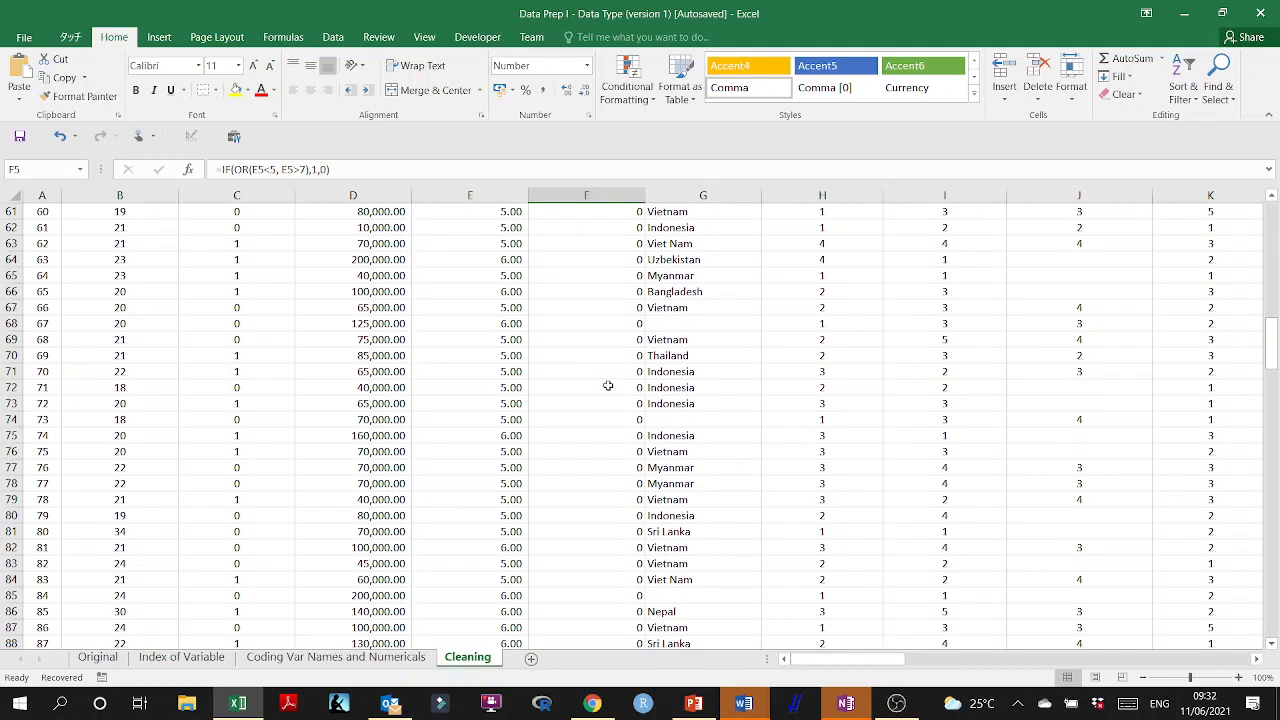
{"action": "scroll", "coordinate": [607, 385], "scroll_direction": "down", "scroll_amount": 20}
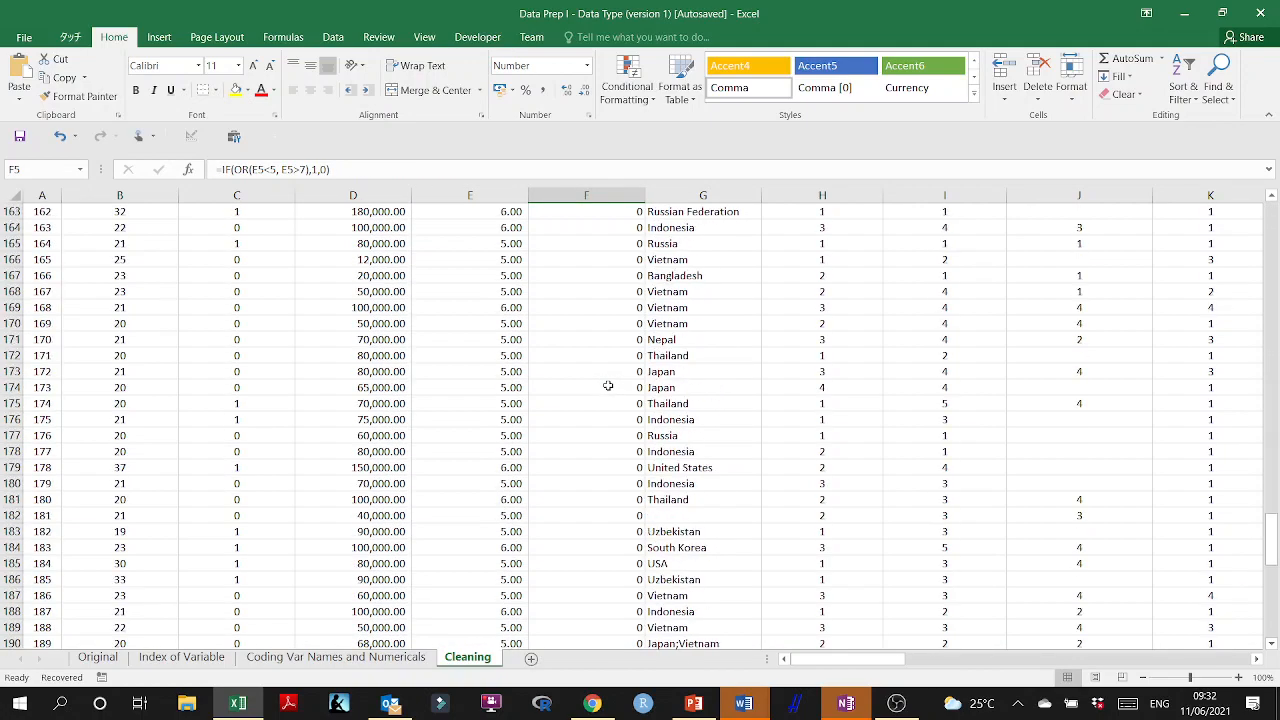
{"action": "scroll", "coordinate": [607, 385], "scroll_direction": "down", "scroll_amount": 20}
{"action": "scroll", "coordinate": [607, 385], "scroll_direction": "up", "scroll_amount": 3}
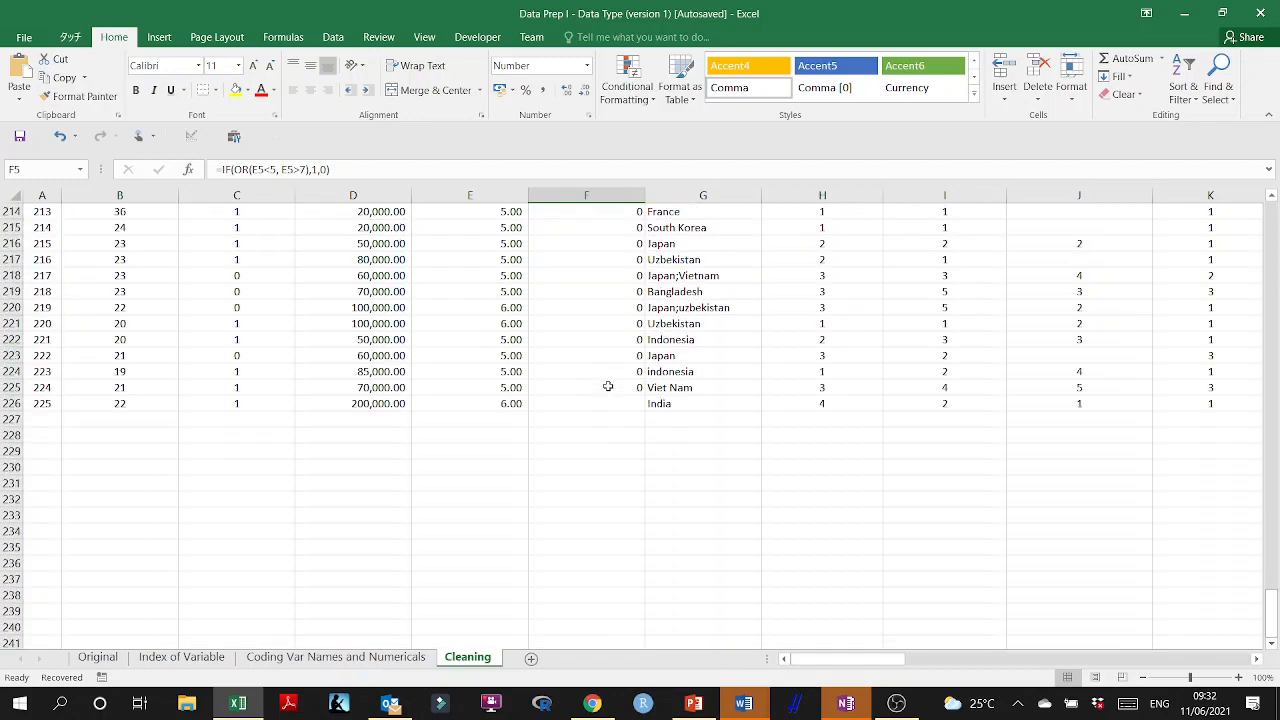
{"action": "left_click", "coordinate": [610, 388]}
{"action": "double_click", "coordinate": [643, 396]}
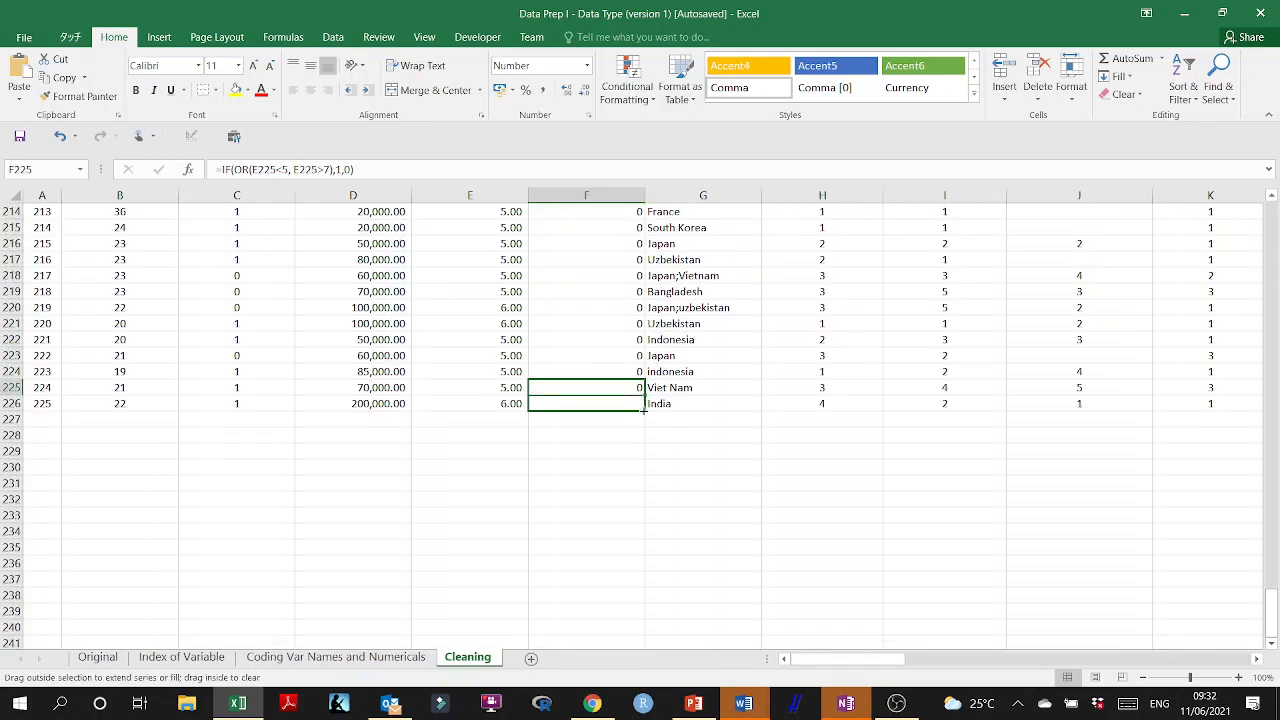
{"action": "left_click", "coordinate": [614, 466]}
Re-enter the E2 digit-count formula =COUNT(-MID(D2,ROW($1:$99),1)) as an array formula and fill it down column E.
{"action": "scroll", "coordinate": [437, 348], "scroll_direction": "up", "scroll_amount": 12}
{"action": "scroll", "coordinate": [437, 347], "scroll_direction": "up", "scroll_amount": 20}
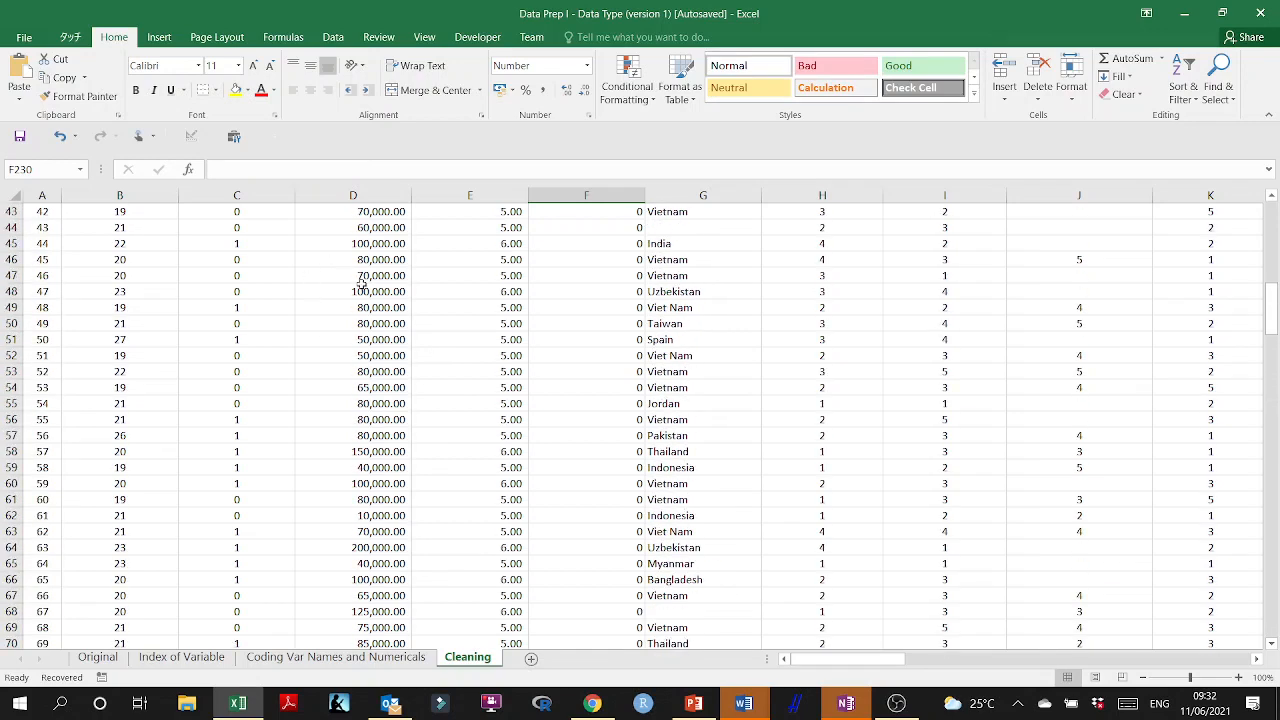
{"action": "scroll", "coordinate": [361, 285], "scroll_direction": "up", "scroll_amount": 14}
{"action": "double_click", "coordinate": [503, 228]}
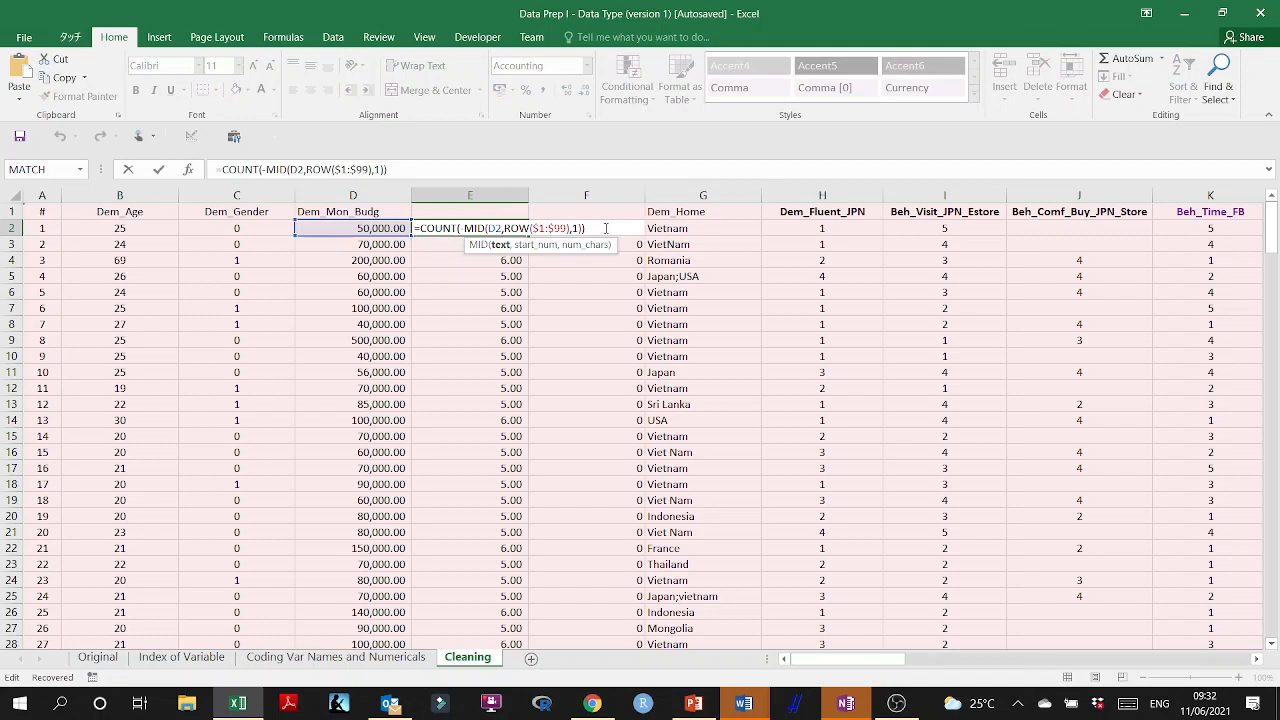
{"action": "key", "text": "shift+Return"}
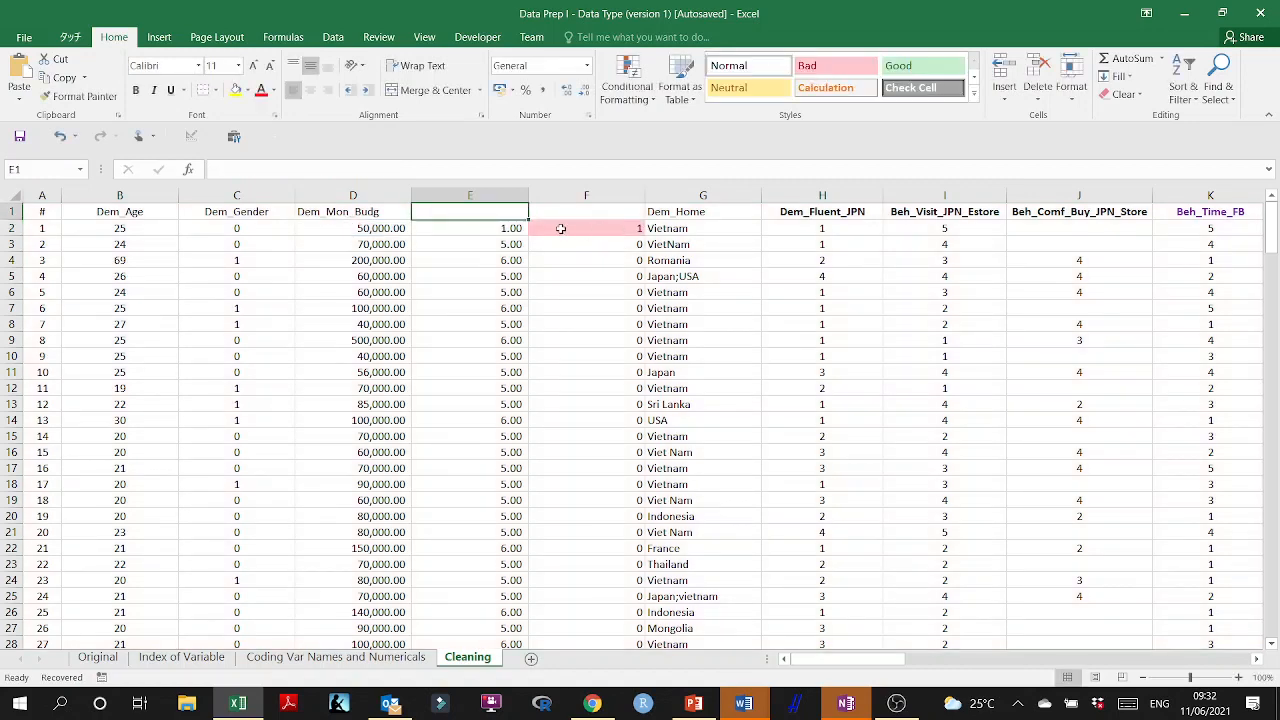
{"action": "left_click", "coordinate": [520, 226]}
{"action": "double_click", "coordinate": [520, 226]}
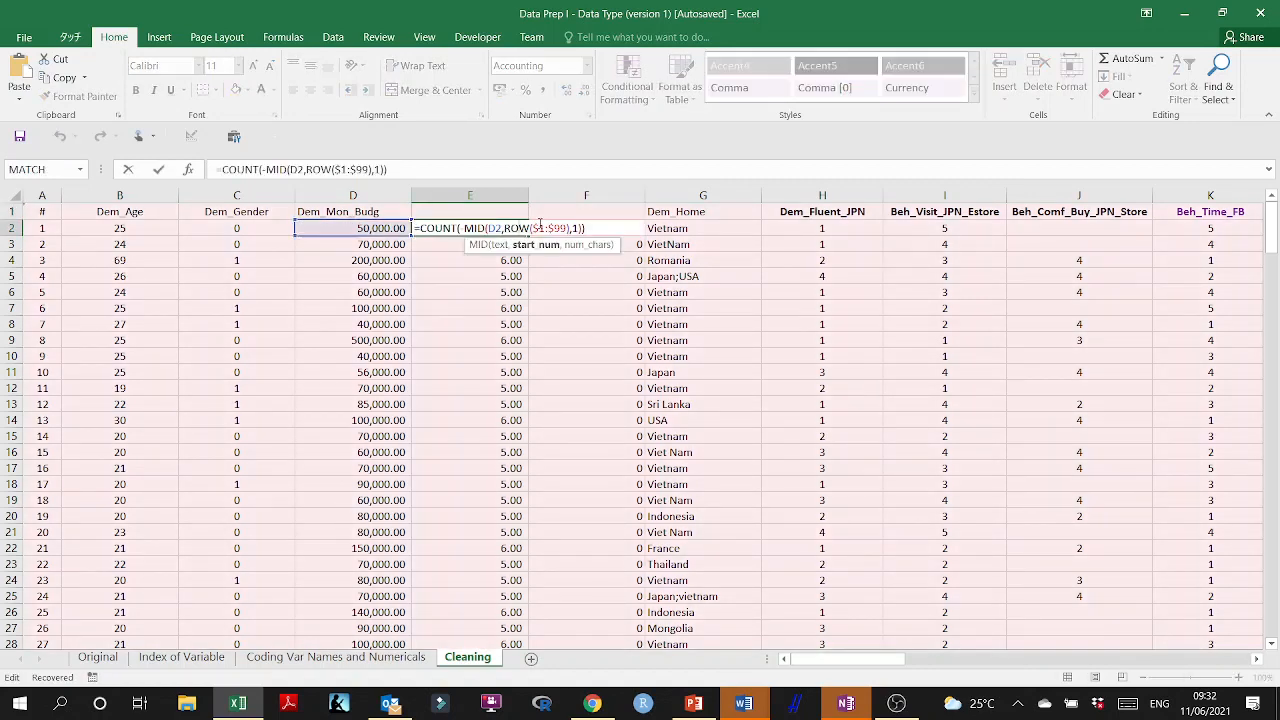
{"action": "key", "text": "ctrl+shift+Return"}
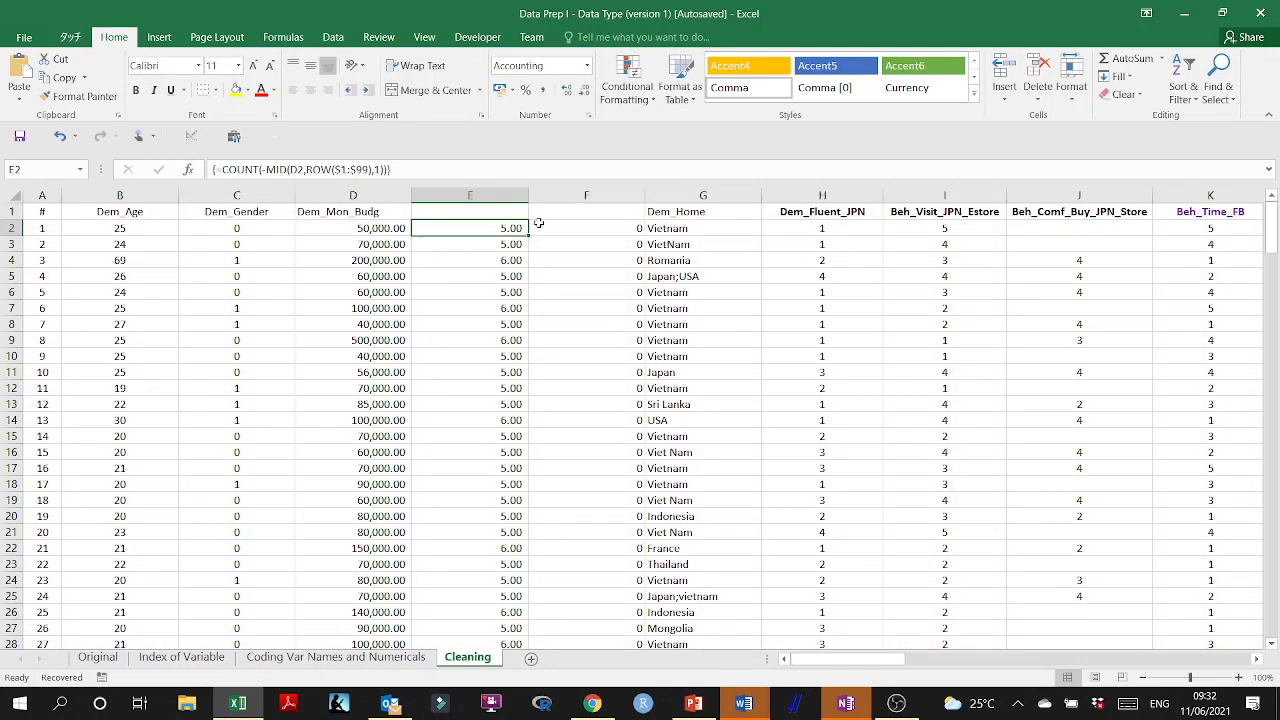
{"action": "double_click", "coordinate": [527, 236]}
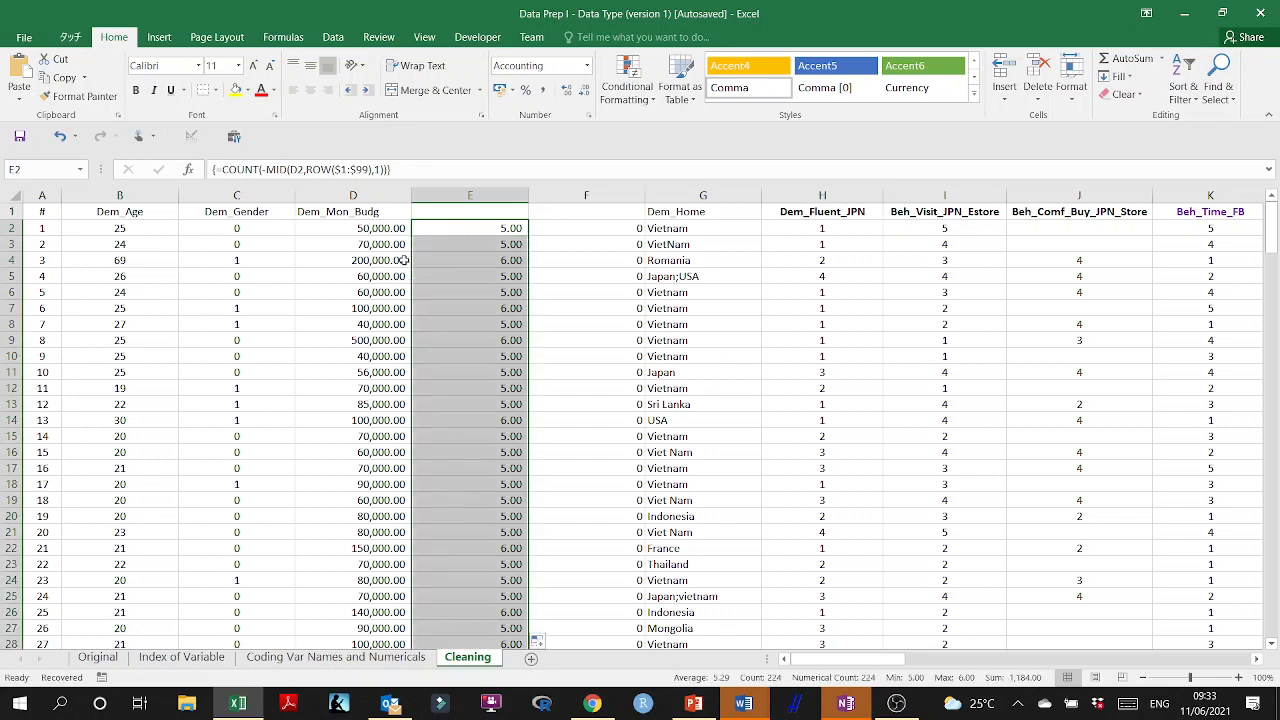
Examine the IF/OR flag formula in F2 and the digit-count cell it refers to.
{"action": "double_click", "coordinate": [607, 230]}
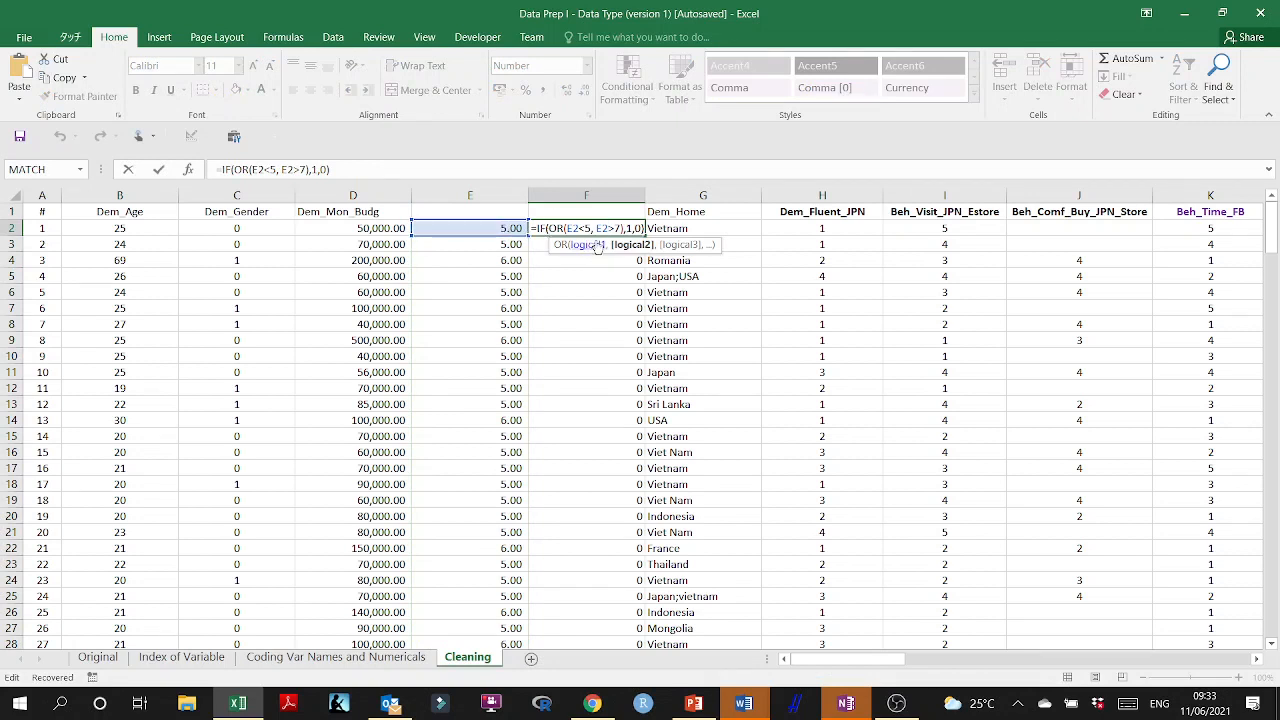
{"action": "left_click", "coordinate": [631, 231]}
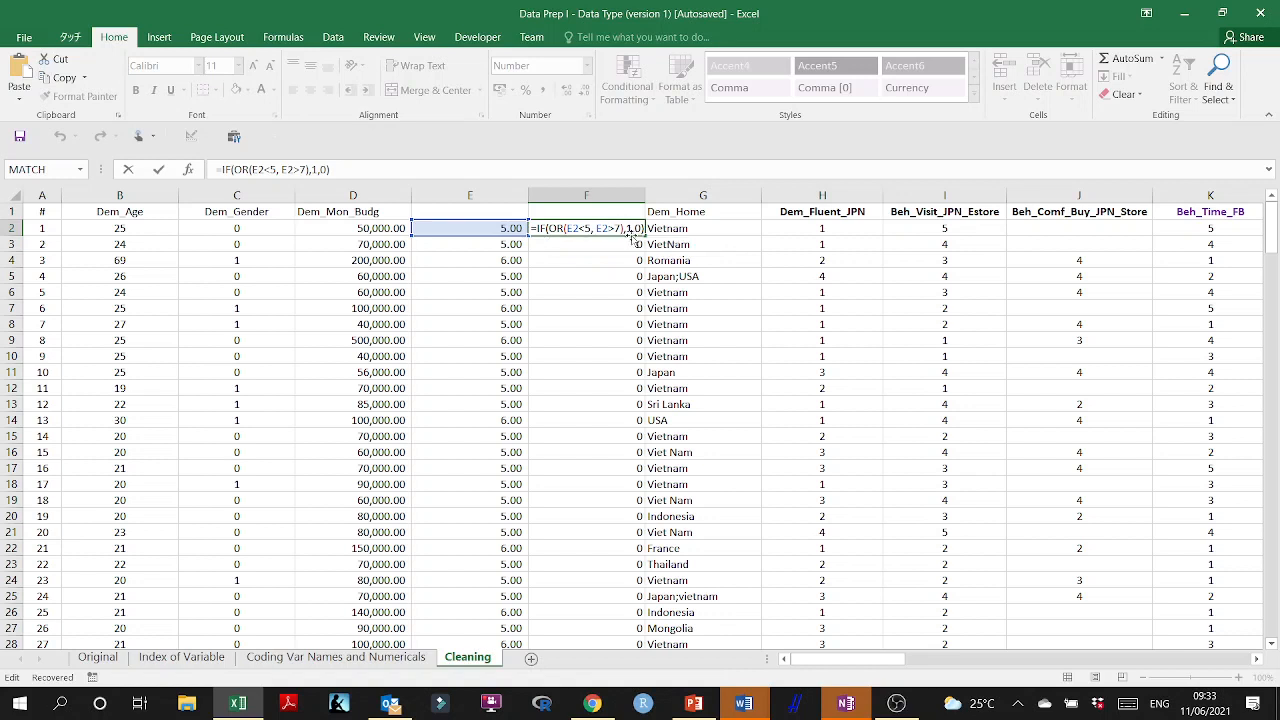
{"action": "key", "text": "Return"}
Delete the helper columns E and F between Dem_Mon_Budg and Dem_Home.
{"action": "left_click", "coordinate": [591, 194]}
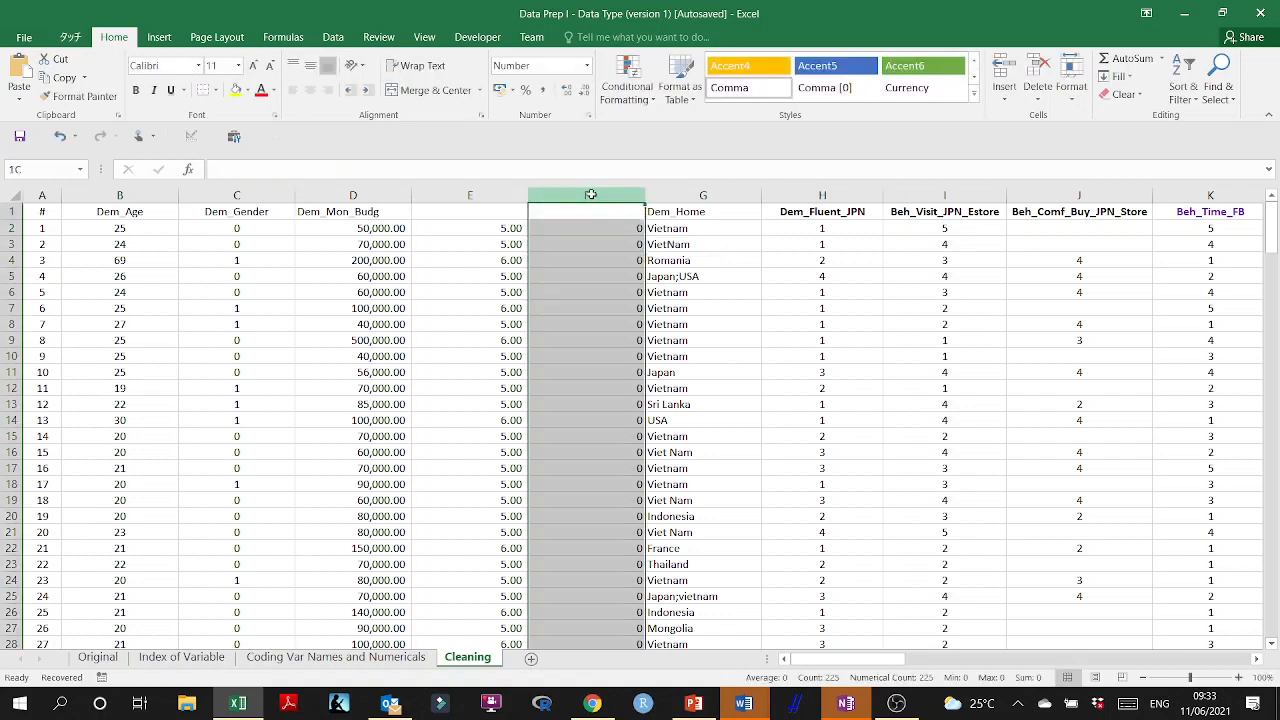
{"action": "left_click_drag", "start_coordinate": [591, 194], "coordinate": [468, 194]}
{"action": "right_click", "coordinate": [498, 265]}
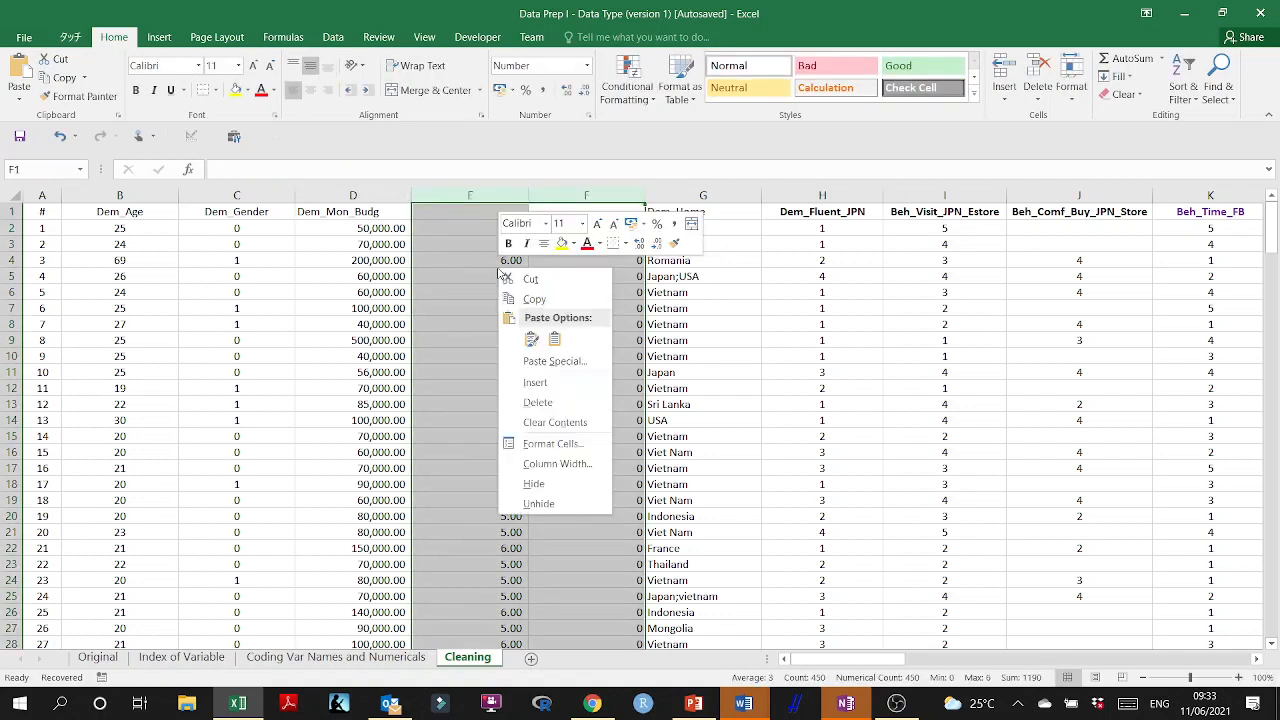
{"action": "left_click", "coordinate": [558, 403]}
{"action": "left_click", "coordinate": [436, 238]}
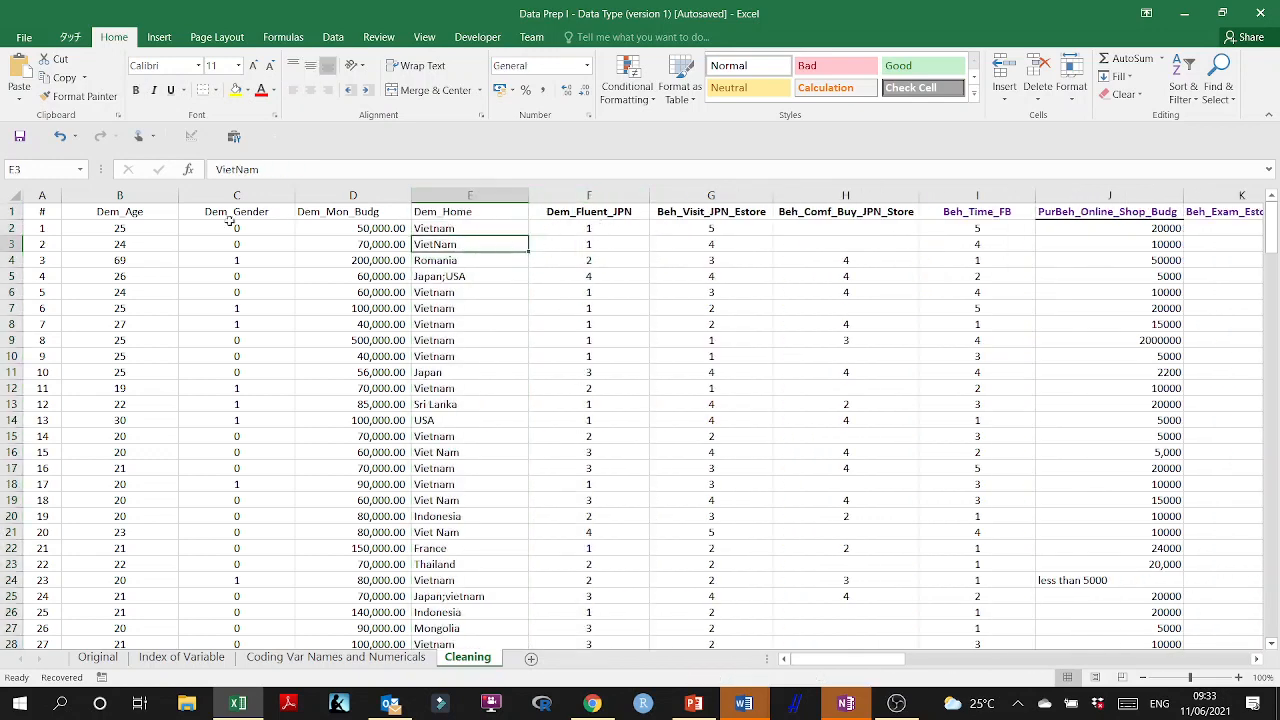
Insert a blank row above the variable-name header row.
{"action": "left_click", "coordinate": [12, 211]}
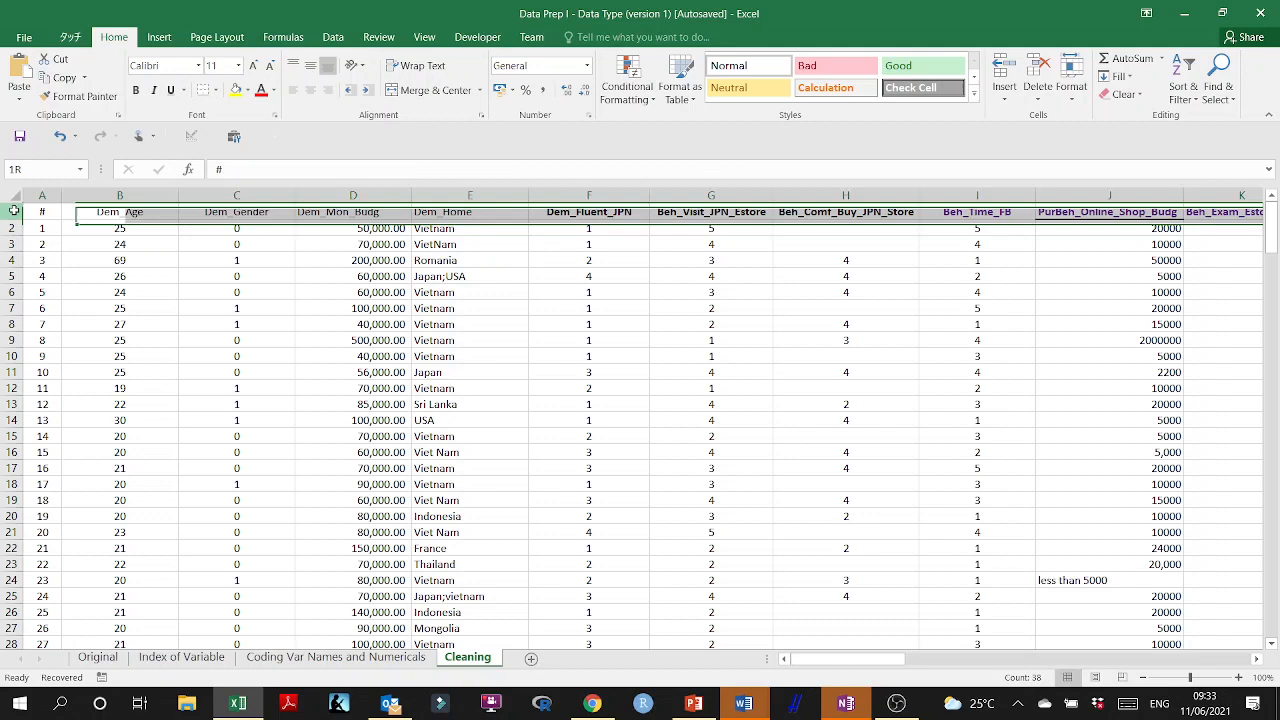
{"action": "right_click", "coordinate": [96, 211]}
{"action": "left_click", "coordinate": [128, 325]}
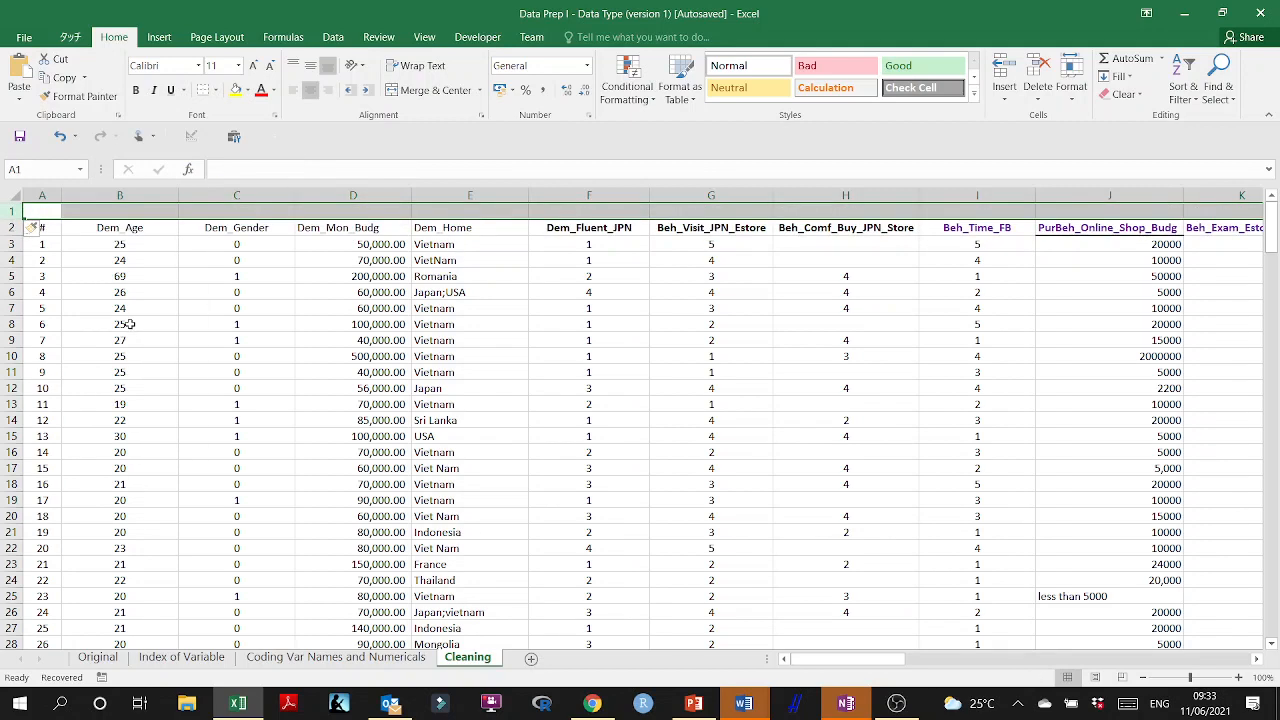
{"action": "left_click", "coordinate": [586, 208]}
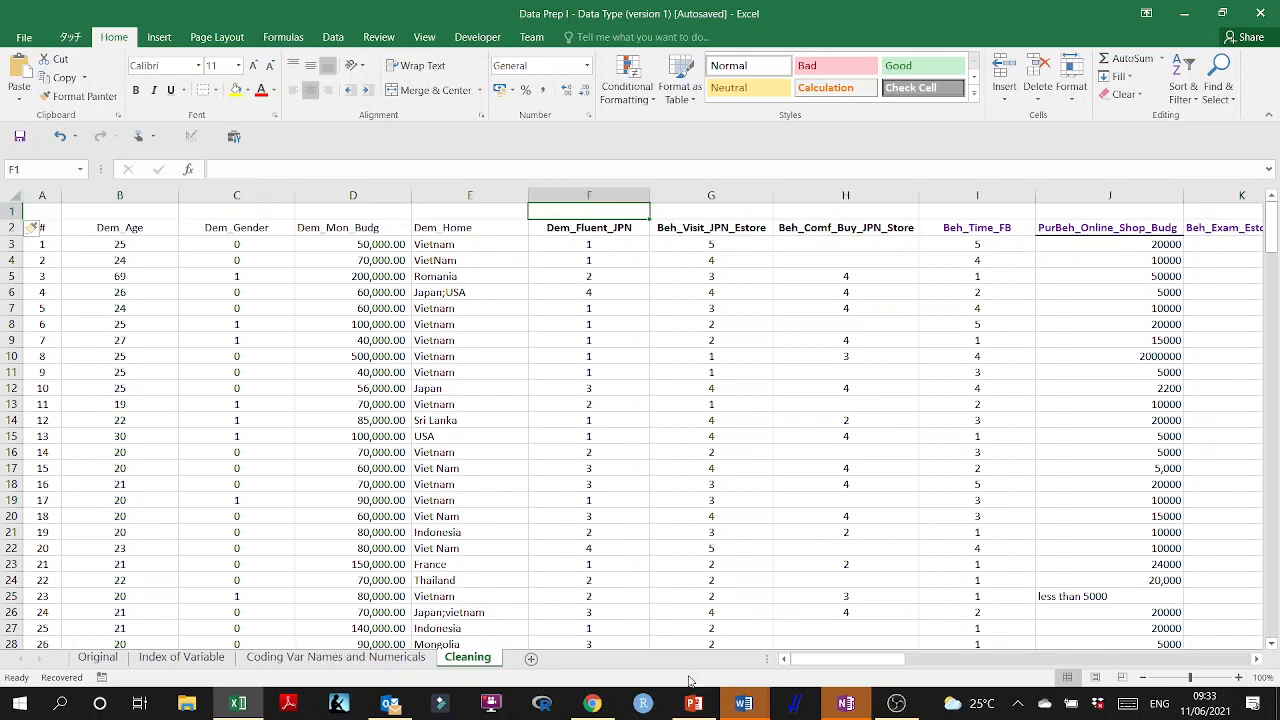
Switch to Chrome and search Google for "Excel missing blank cells".
{"action": "left_click", "coordinate": [592, 703]}
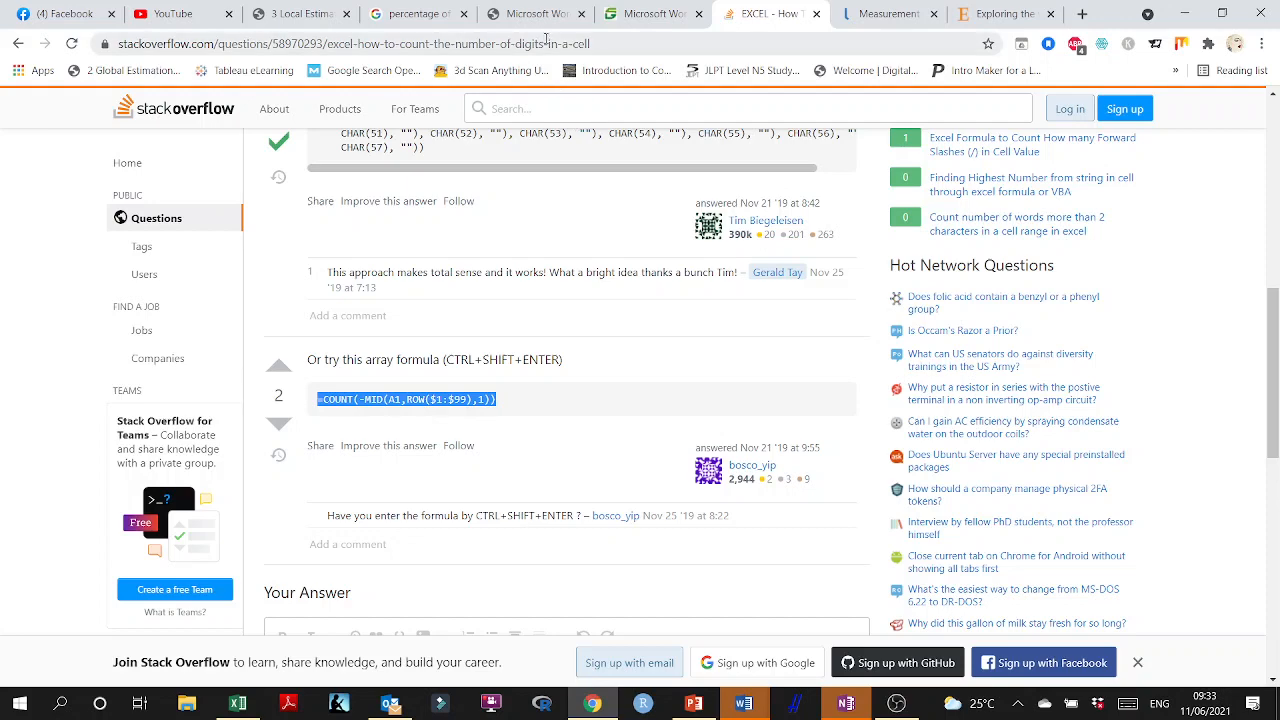
{"action": "left_click", "coordinate": [546, 40]}
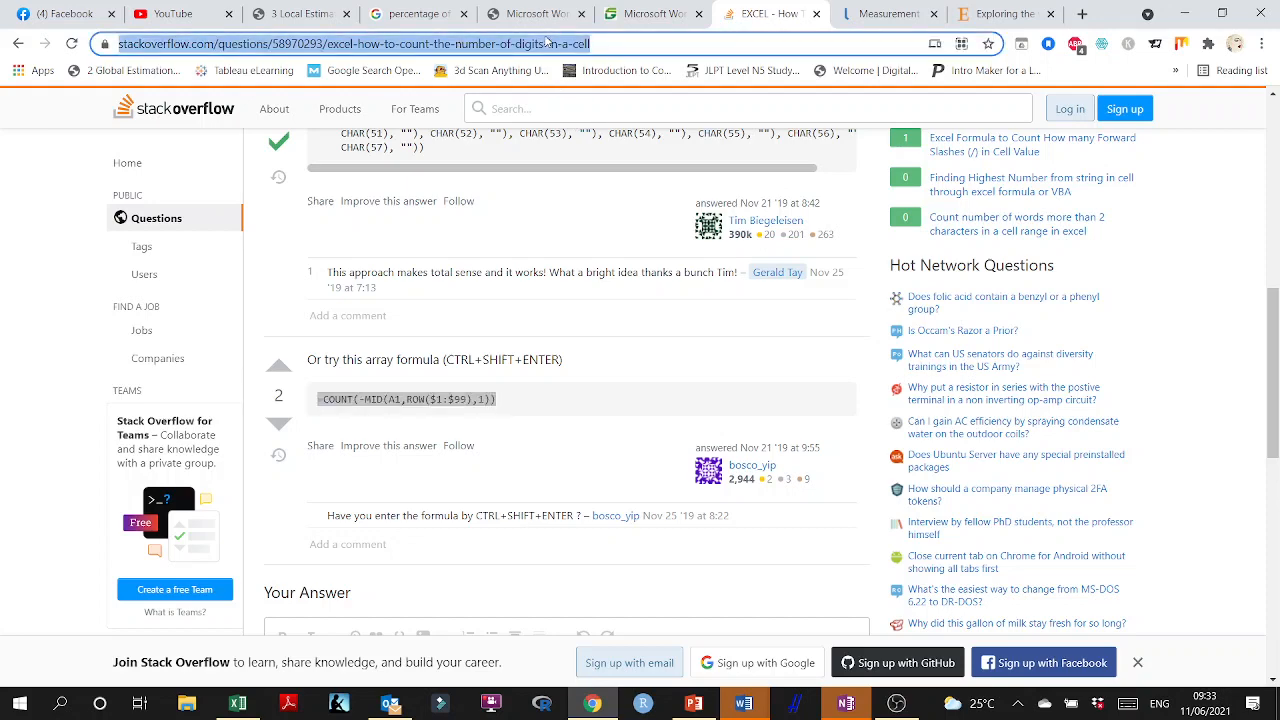
{"action": "type", "text": "Excel missi"}
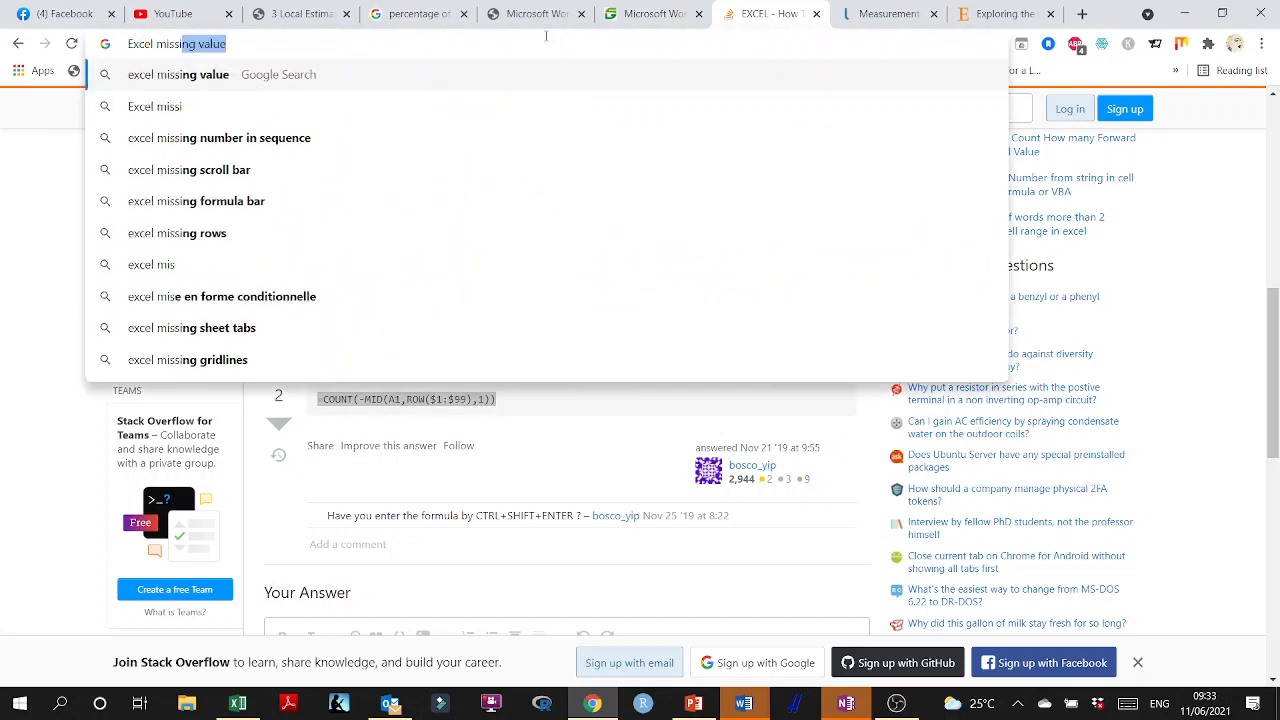
{"action": "type", "text": "ng blank "}
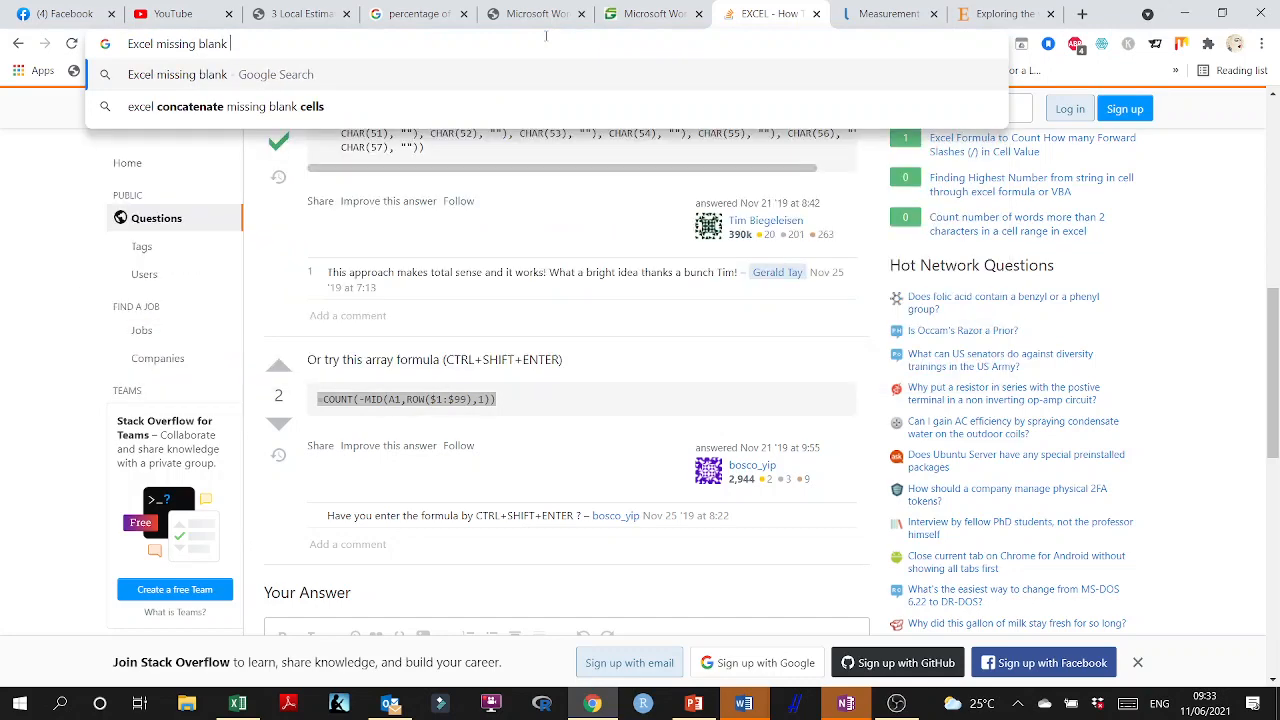
{"action": "type", "text": "cells"}
{"action": "key", "text": "Return"}
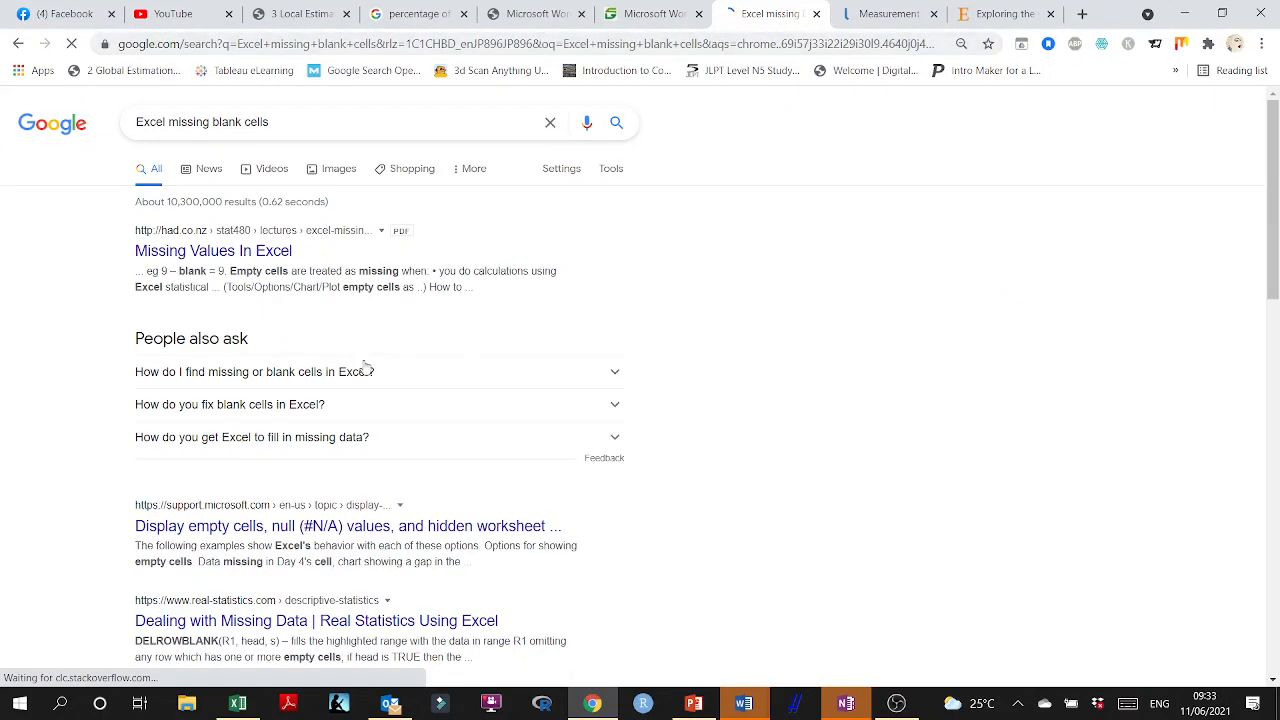
Open the "Missing Values In Excel" result and read how empty cells are treated in arithmetic, statistical functions and graphs.
{"action": "left_click", "coordinate": [226, 256]}
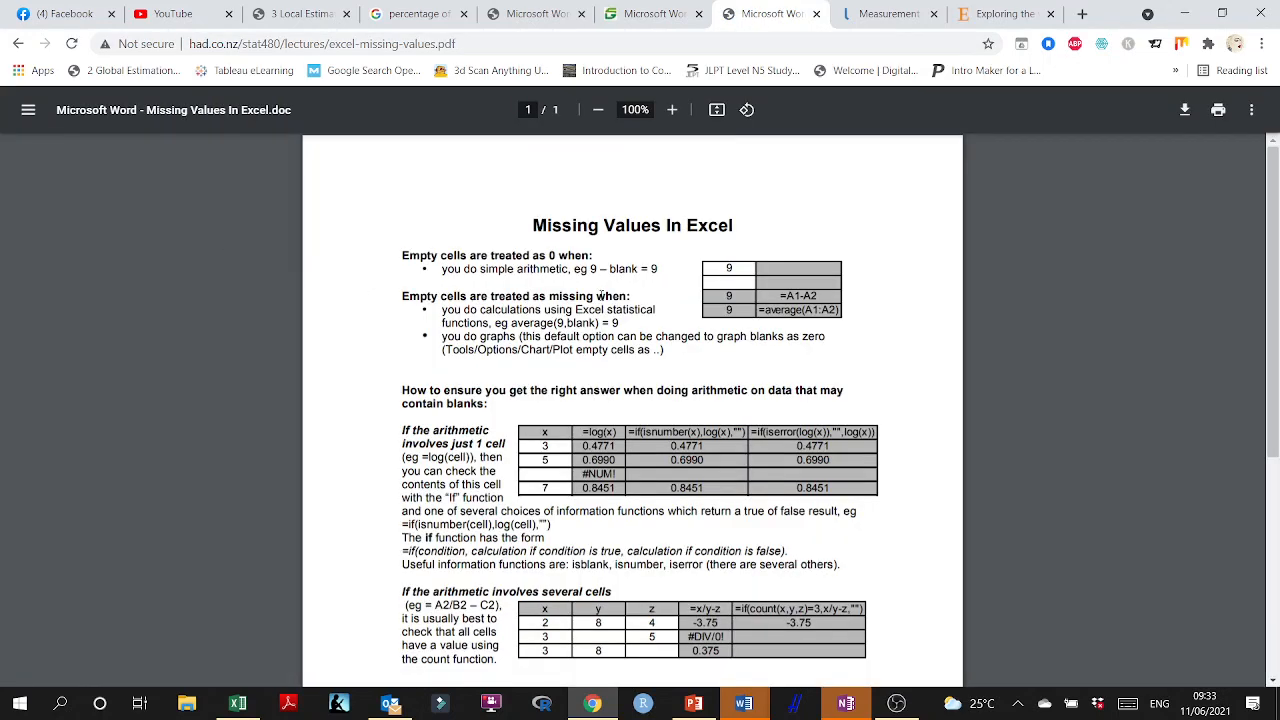
{"action": "scroll", "coordinate": [676, 325], "scroll_direction": "down", "scroll_amount": 3}
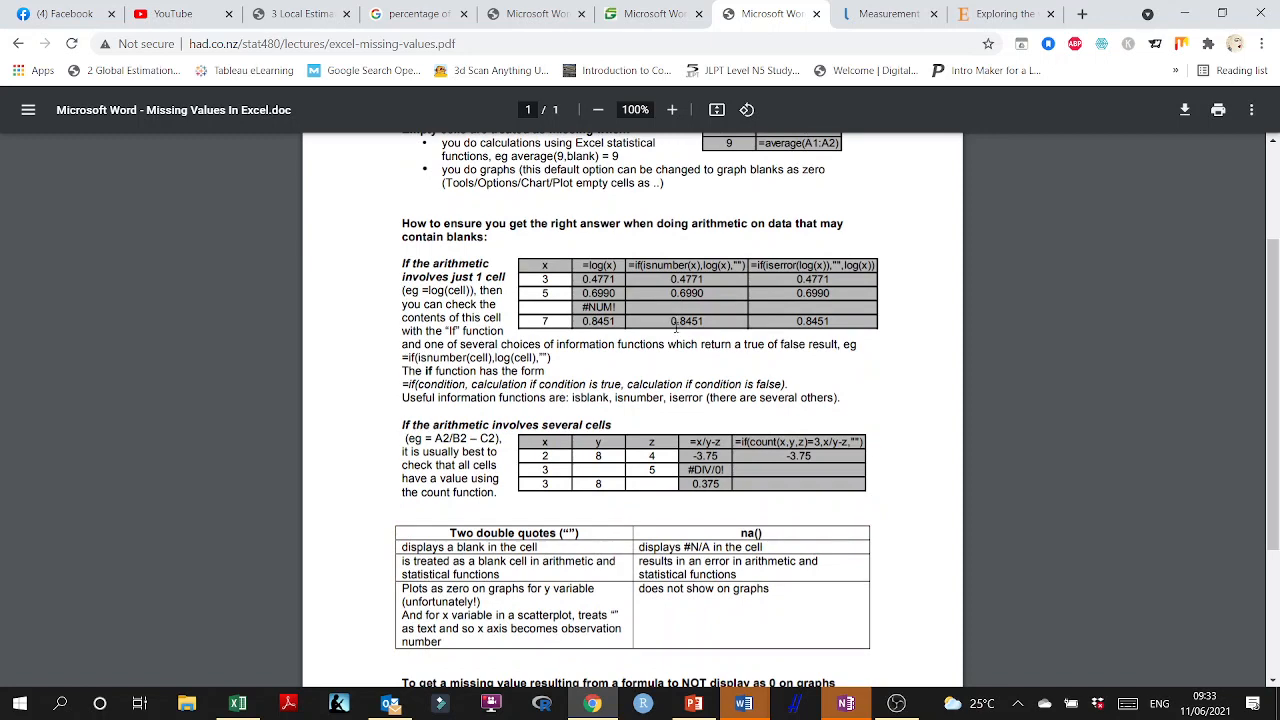
{"action": "scroll", "coordinate": [672, 333], "scroll_direction": "down", "scroll_amount": 4}
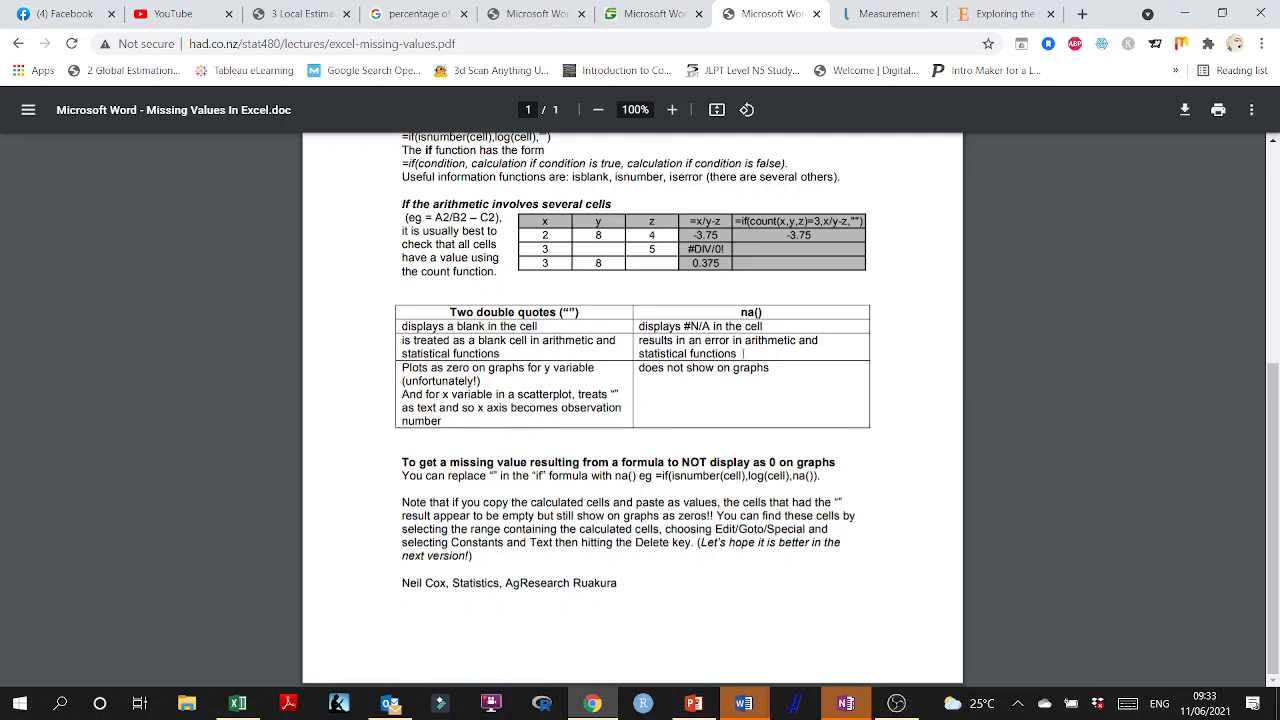
{"action": "scroll", "coordinate": [754, 353], "scroll_direction": "up", "scroll_amount": 6}
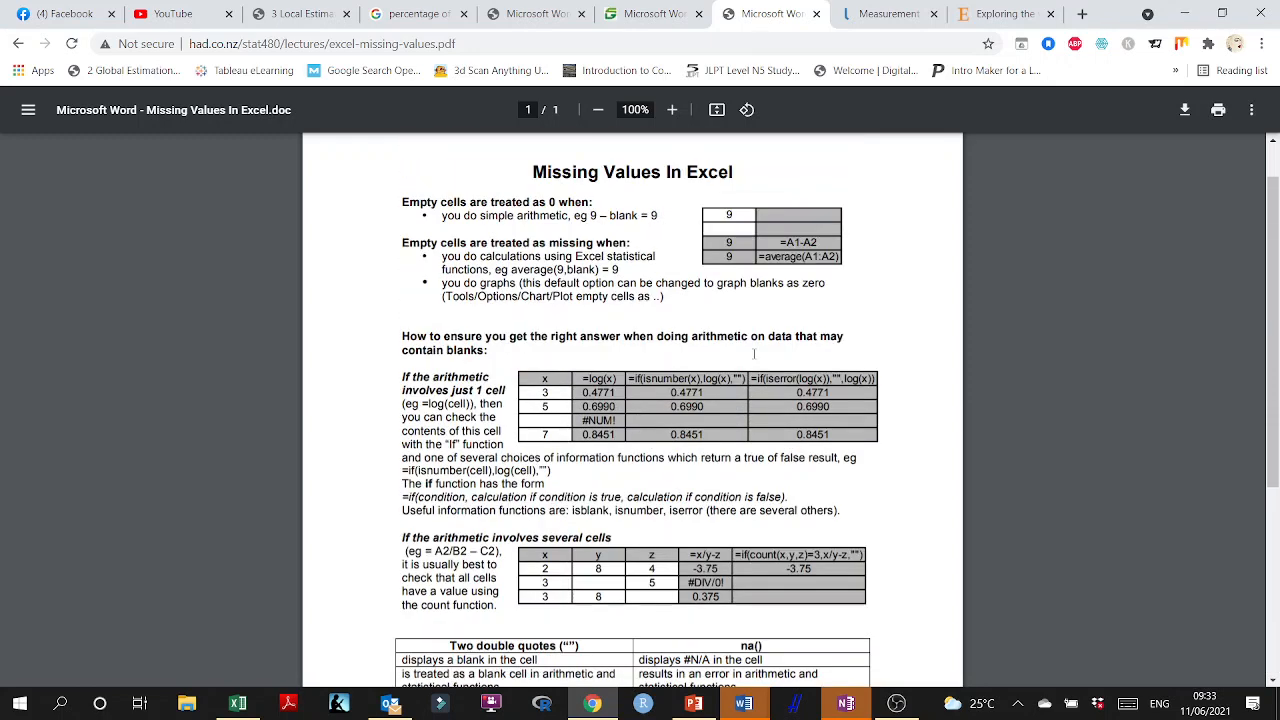
{"action": "scroll", "coordinate": [754, 353], "scroll_direction": "up", "scroll_amount": 1}
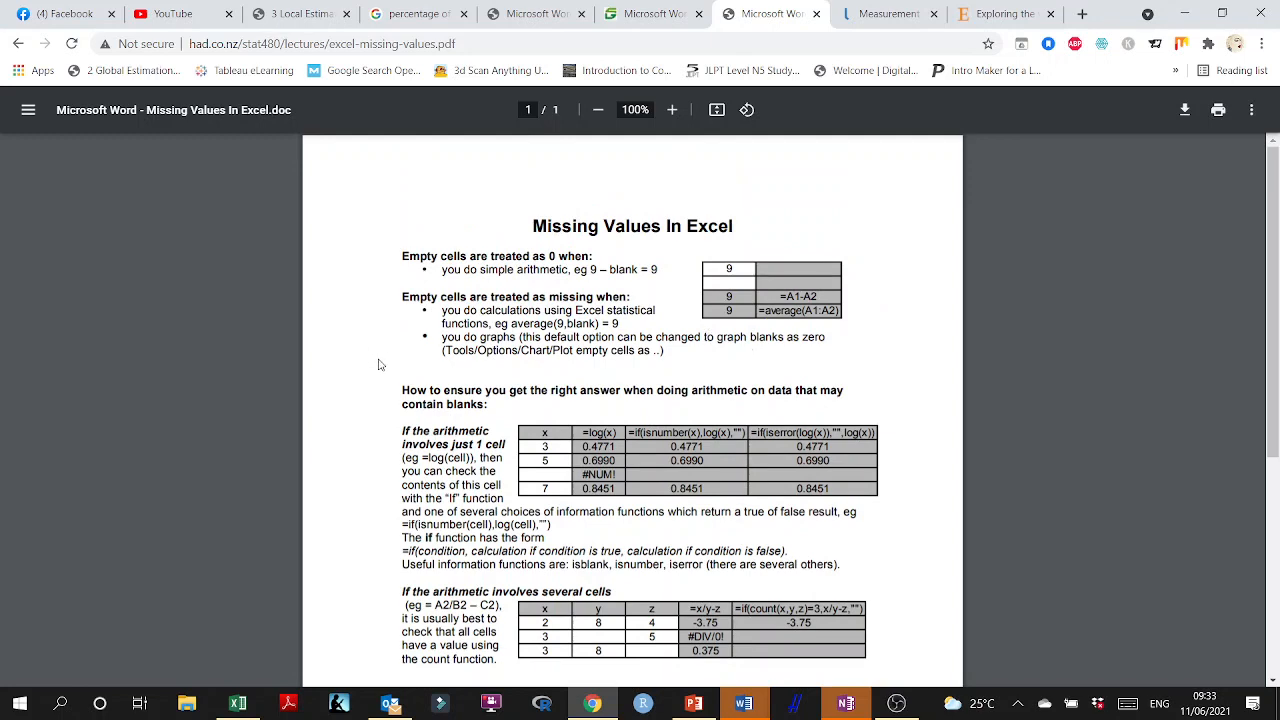
{"action": "scroll", "coordinate": [399, 367], "scroll_direction": "down", "scroll_amount": 2}
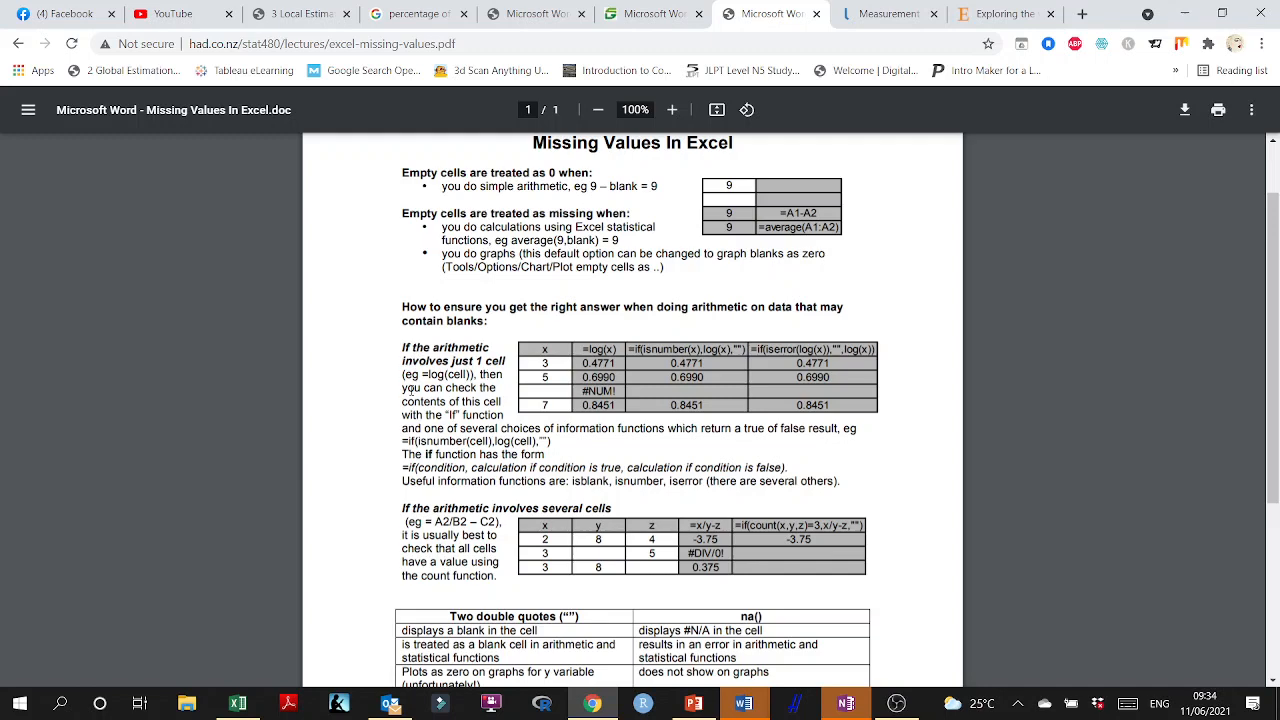
{"action": "scroll", "coordinate": [446, 382], "scroll_direction": "up", "scroll_amount": 2}
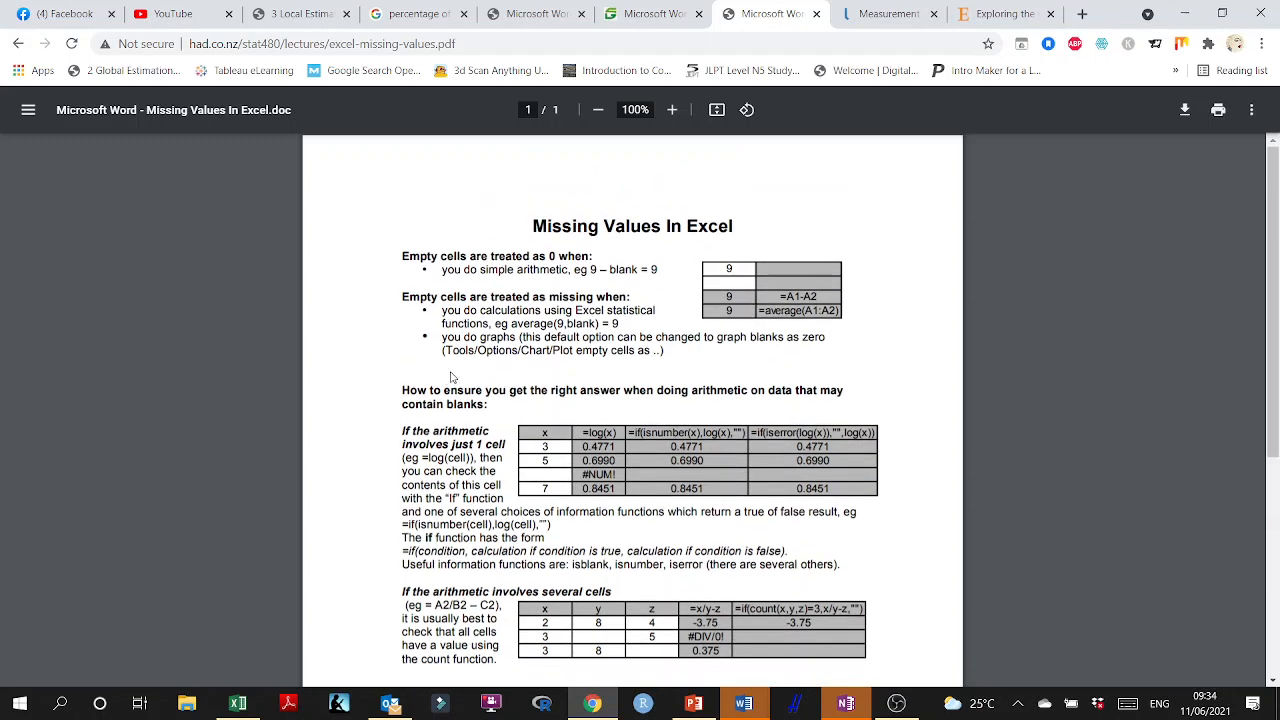
Return to the search results, open "Dealing with Missing Data | Real Statistics Using Excel" and read its functions for handling missing data.
{"action": "left_click", "coordinate": [18, 43]}
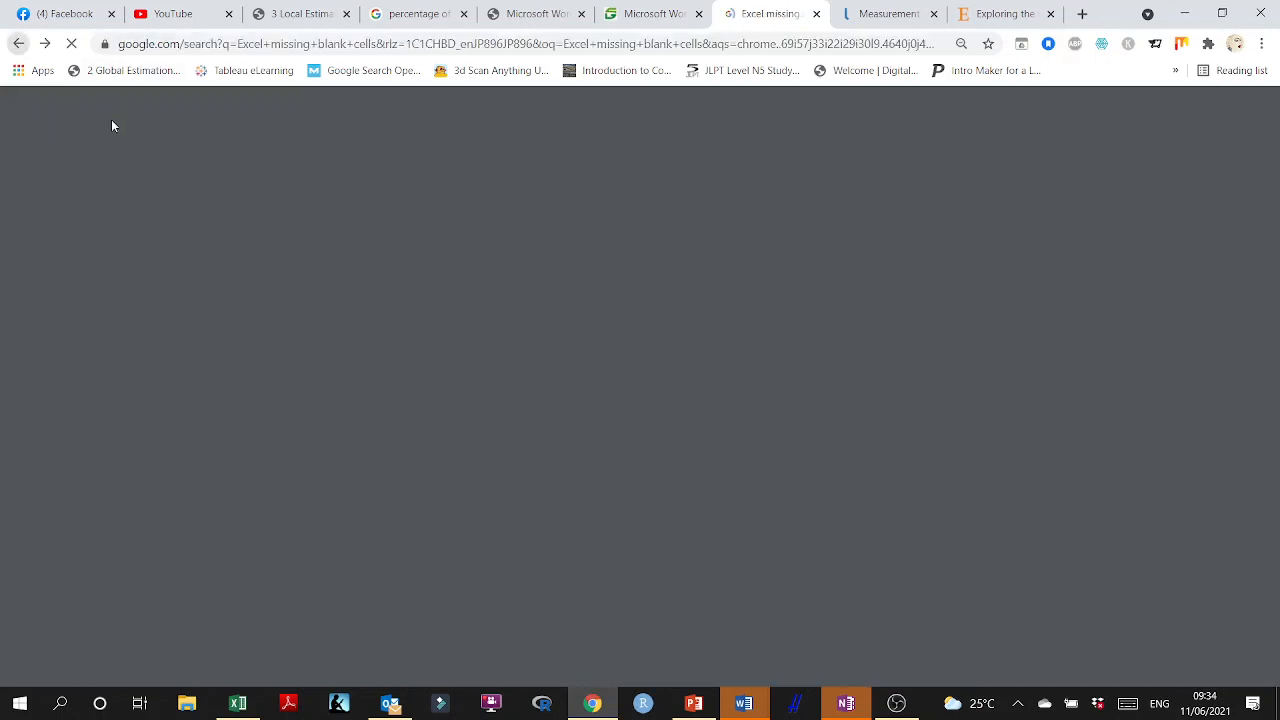
{"action": "scroll", "coordinate": [335, 345], "scroll_direction": "down", "scroll_amount": 1}
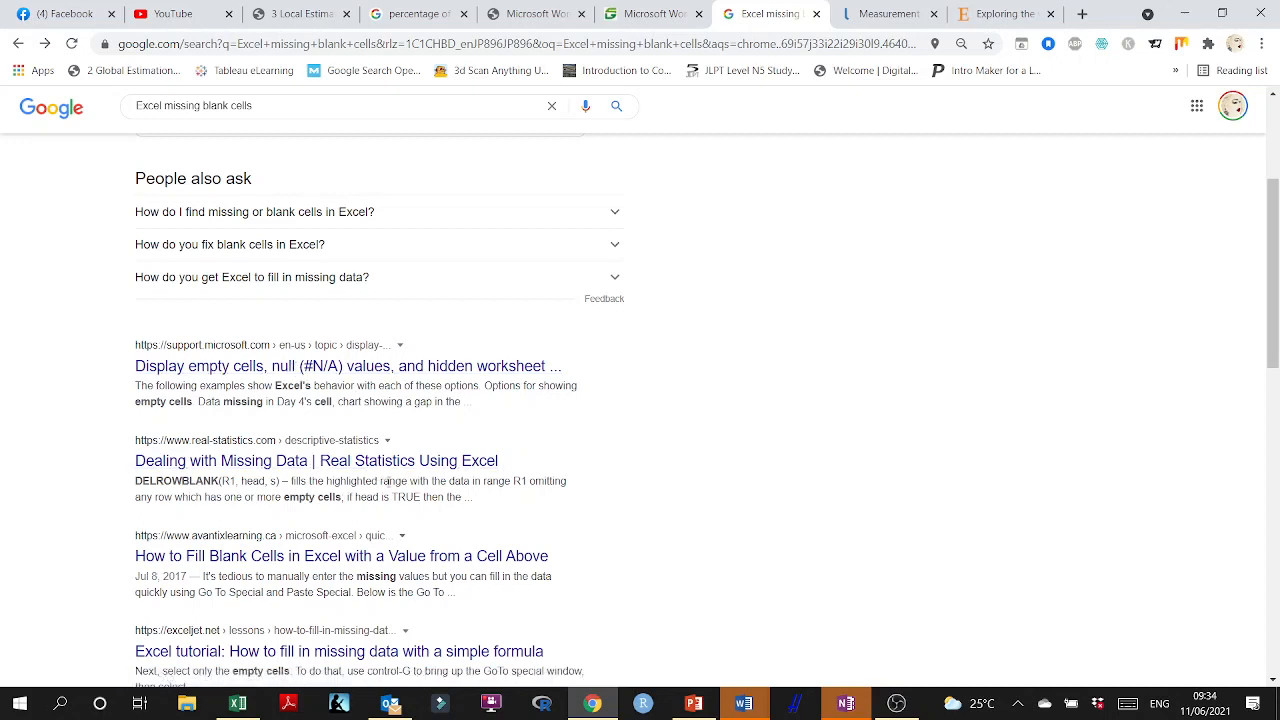
{"action": "left_click", "coordinate": [395, 465]}
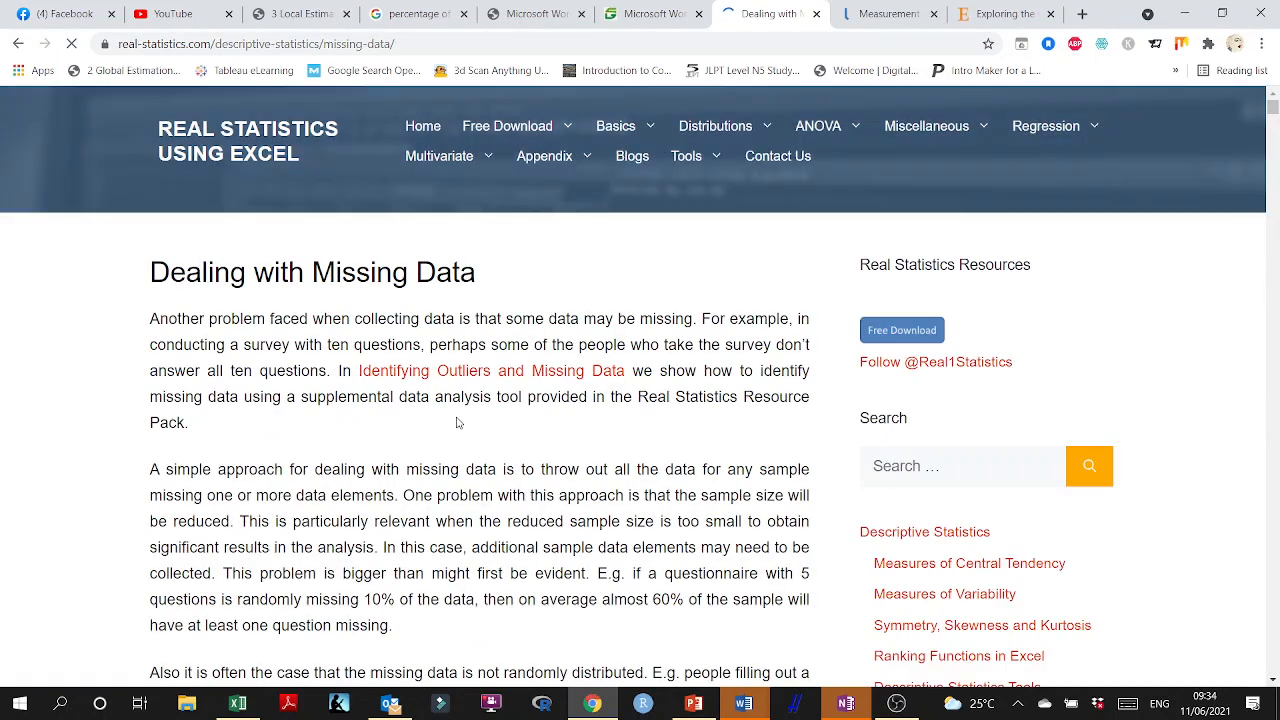
{"action": "scroll", "coordinate": [457, 411], "scroll_direction": "down", "scroll_amount": 9}
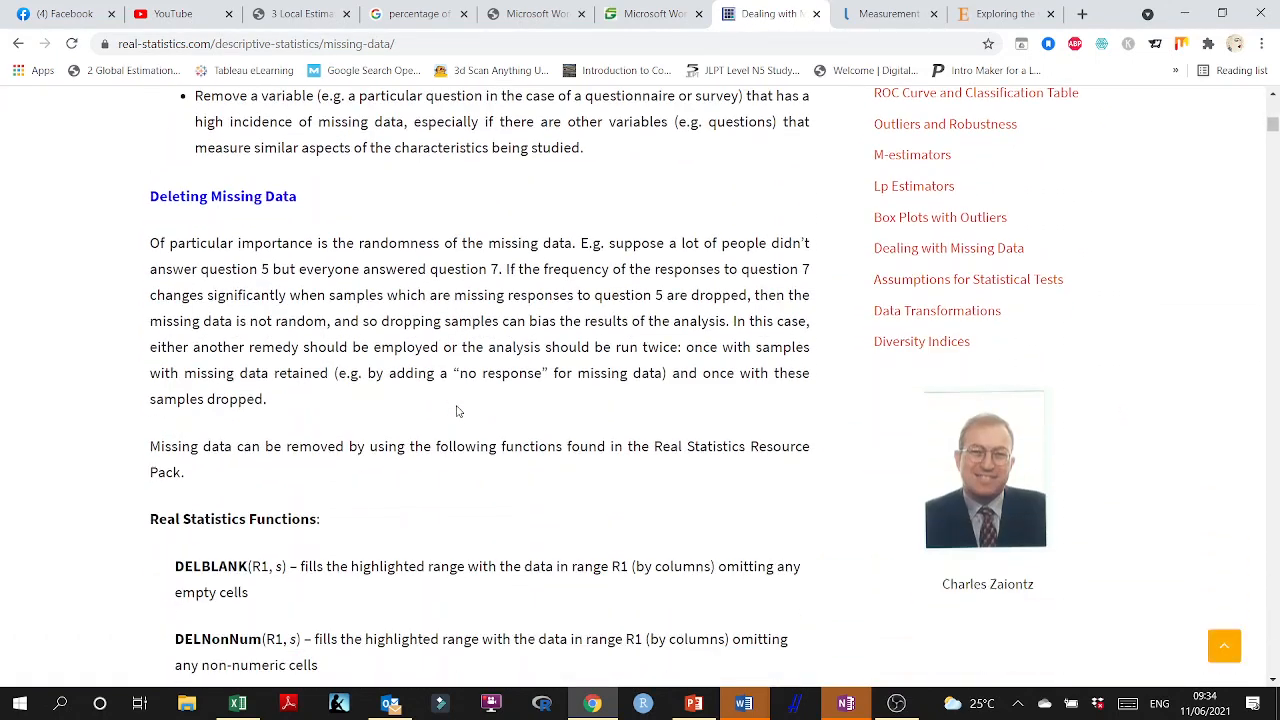
{"action": "scroll", "coordinate": [457, 411], "scroll_direction": "down", "scroll_amount": 1}
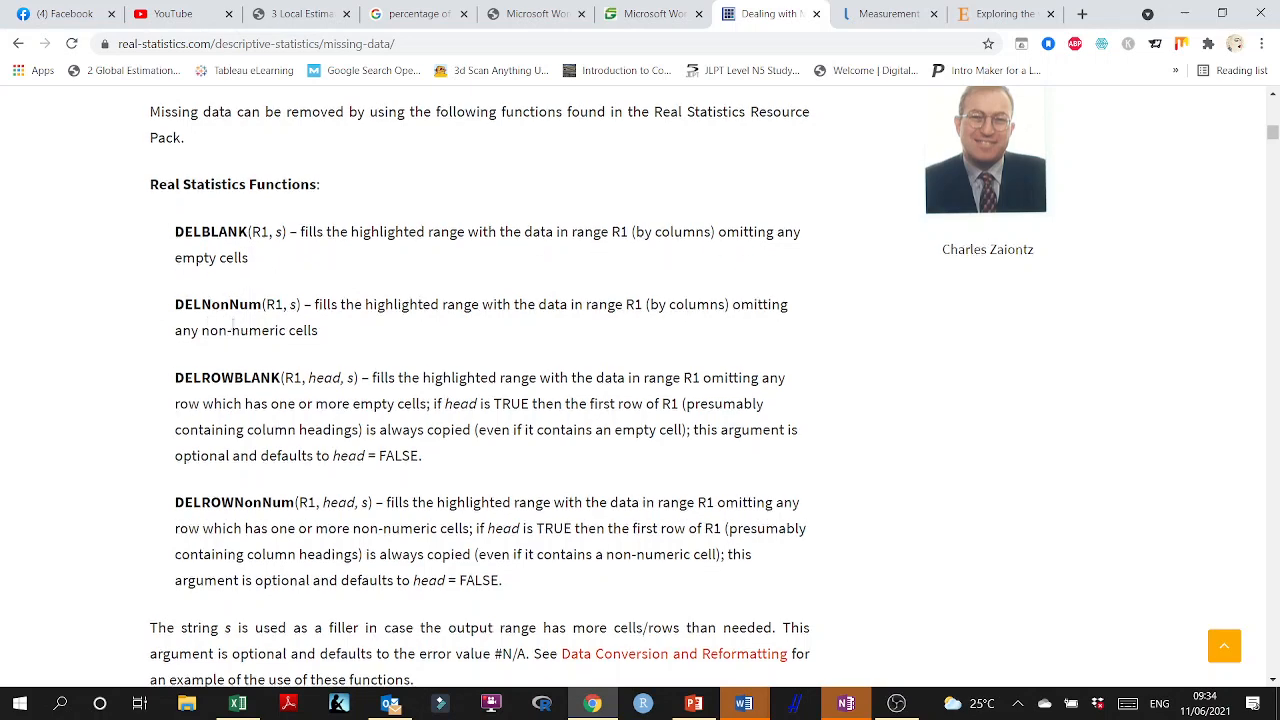
{"action": "scroll", "coordinate": [237, 327], "scroll_direction": "down", "scroll_amount": 4}
{"action": "scroll", "coordinate": [237, 327], "scroll_direction": "down", "scroll_amount": 2}
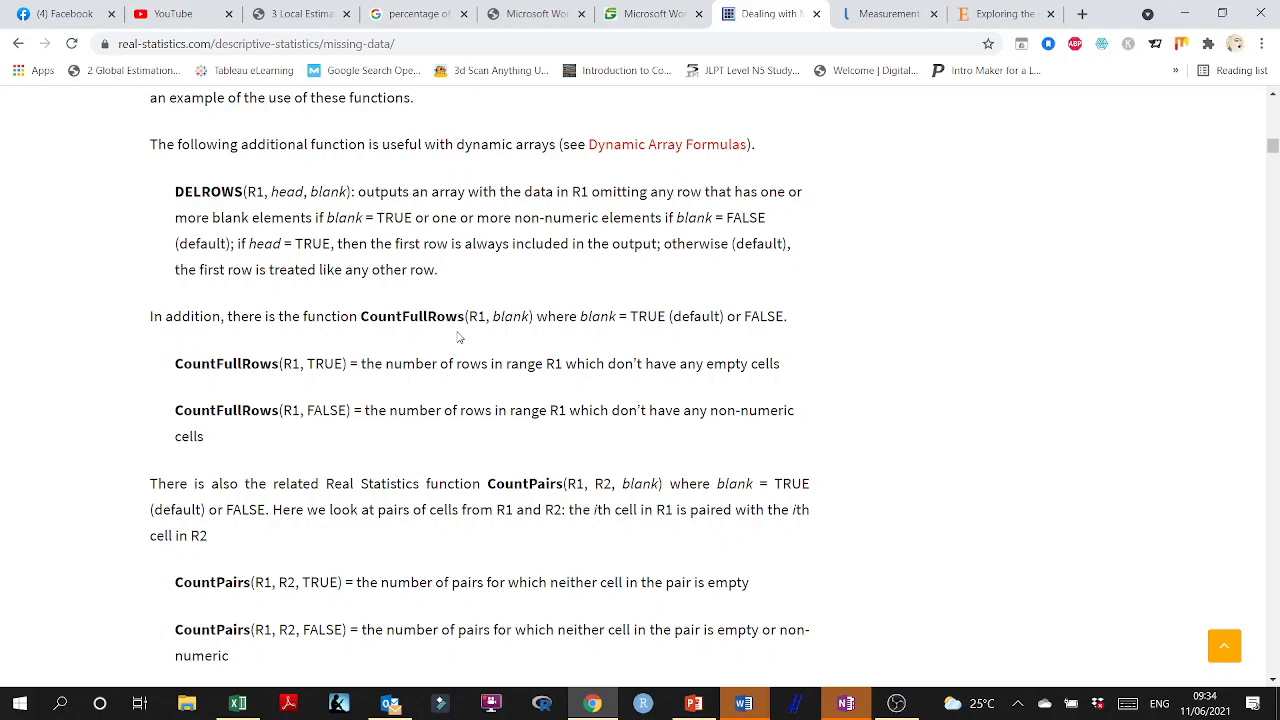
{"action": "scroll", "coordinate": [459, 338], "scroll_direction": "down", "scroll_amount": 3}
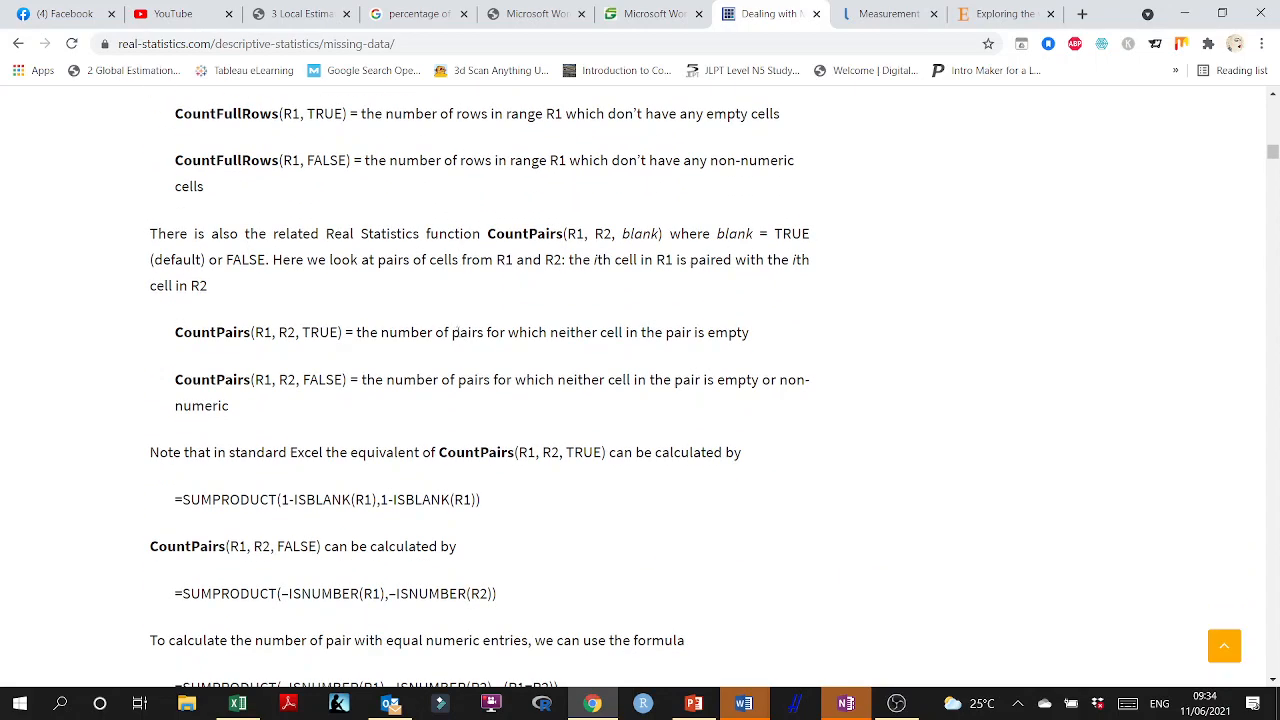
{"action": "scroll", "coordinate": [472, 291], "scroll_direction": "down", "scroll_amount": 3}
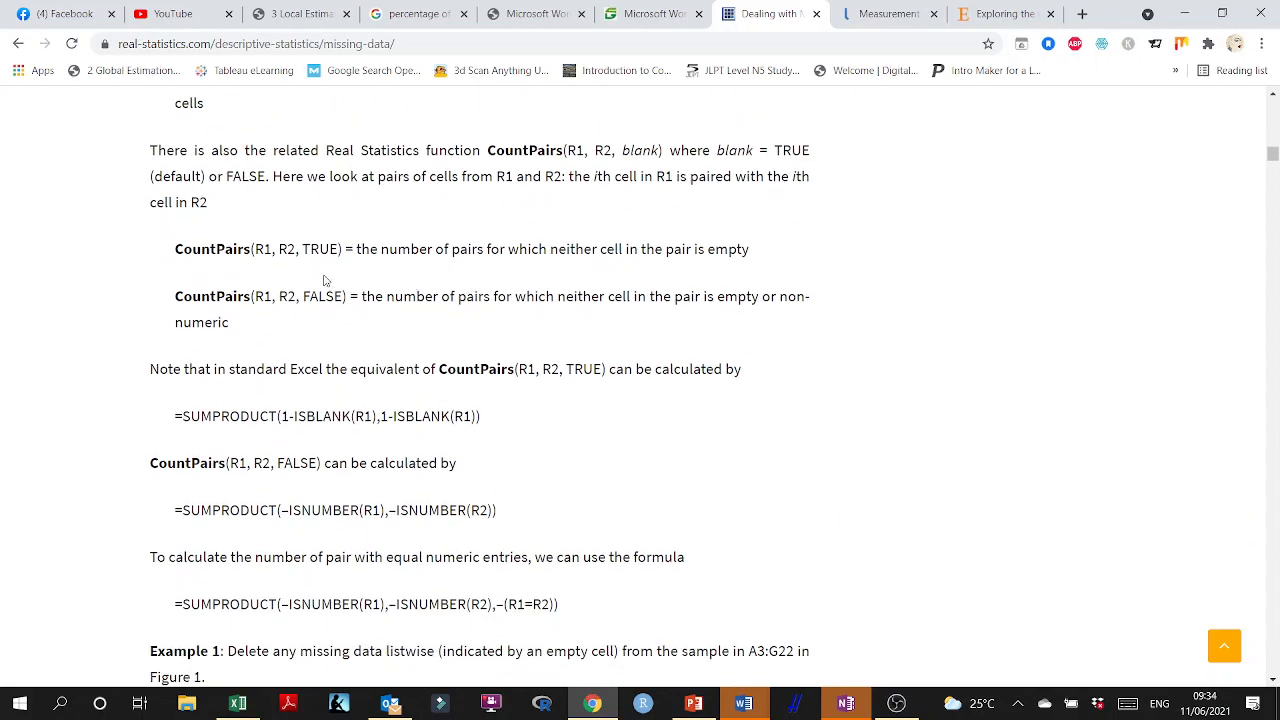
{"action": "scroll", "coordinate": [241, 320], "scroll_direction": "down", "scroll_amount": 2}
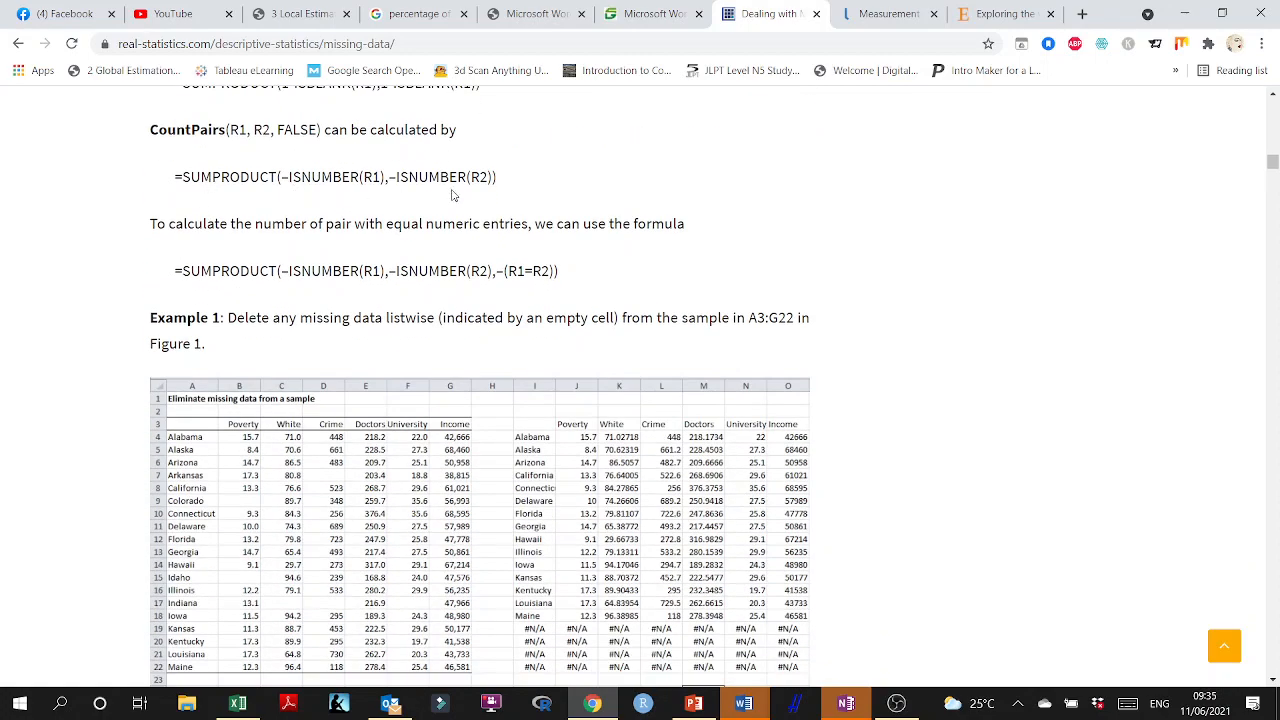
Read the listwise deletion example and its DELROWBLANK and CountFullRows formulas on the Real Statistics missing-data page.
{"action": "scroll", "coordinate": [449, 199], "scroll_direction": "down", "scroll_amount": 6}
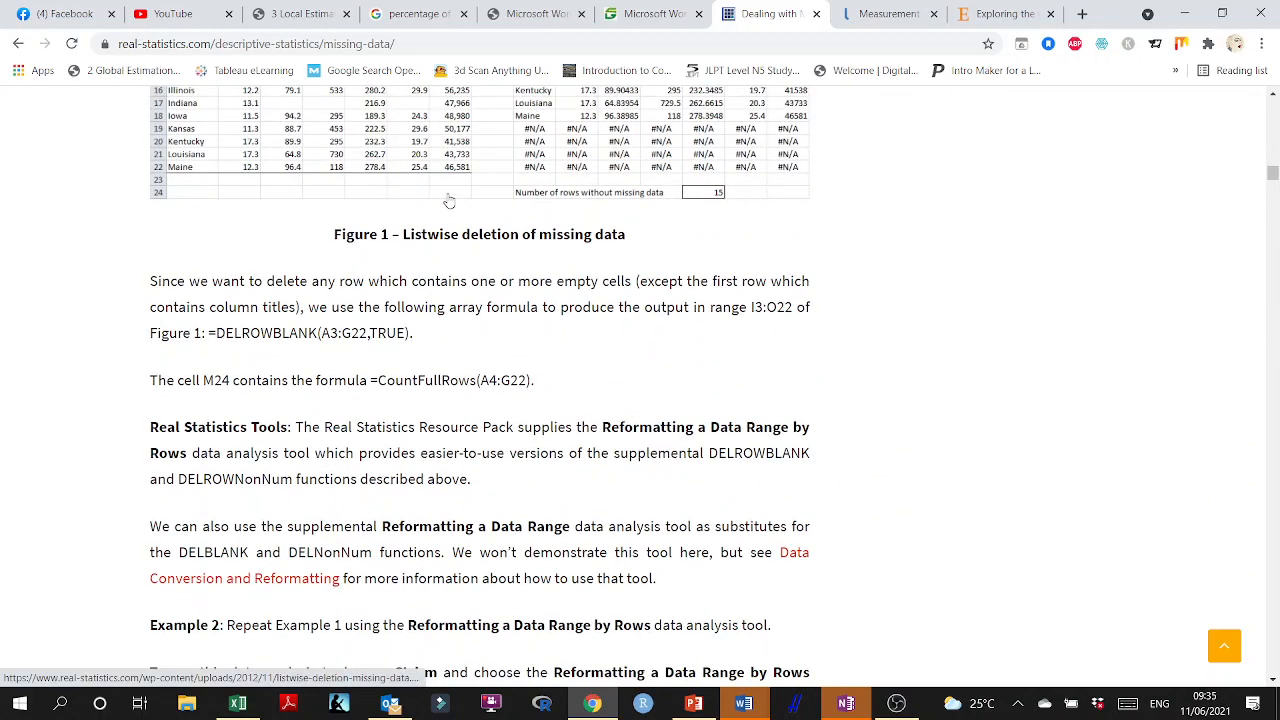
{"action": "scroll", "coordinate": [449, 199], "scroll_direction": "down", "scroll_amount": 1}
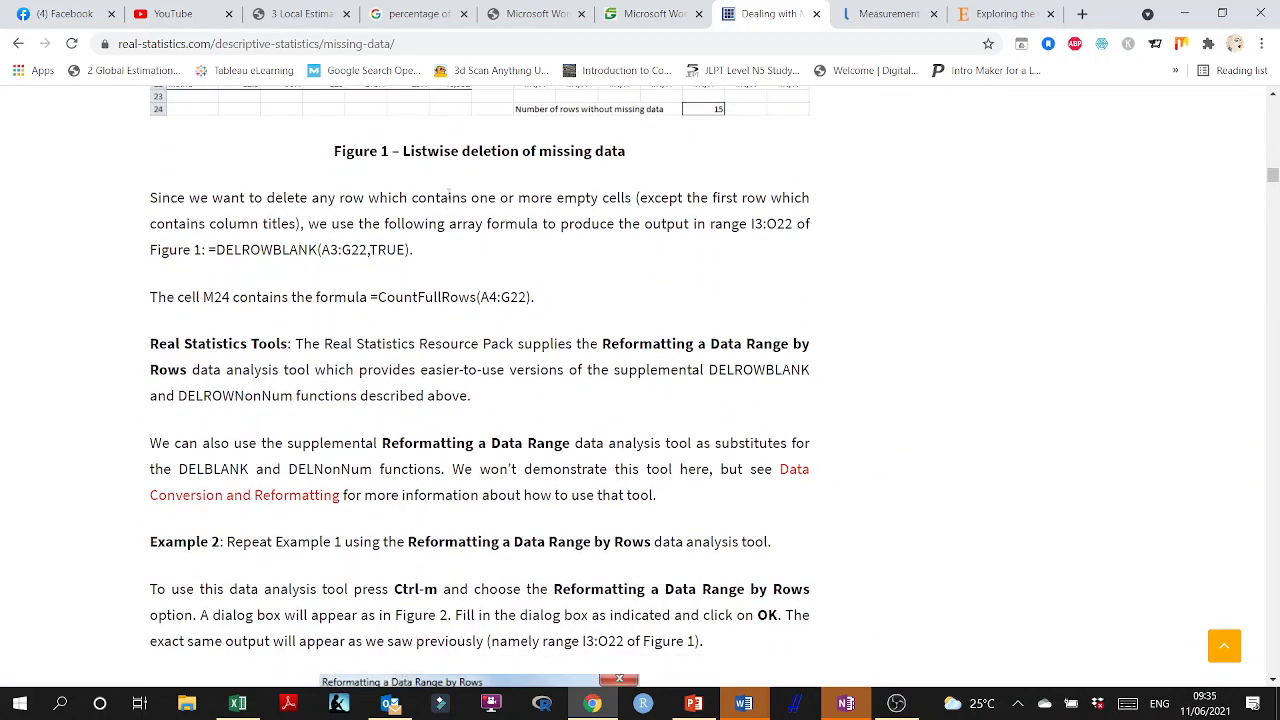
{"action": "scroll", "coordinate": [449, 199], "scroll_direction": "down", "scroll_amount": 4}
{"action": "scroll", "coordinate": [567, 256], "scroll_direction": "up", "scroll_amount": 12}
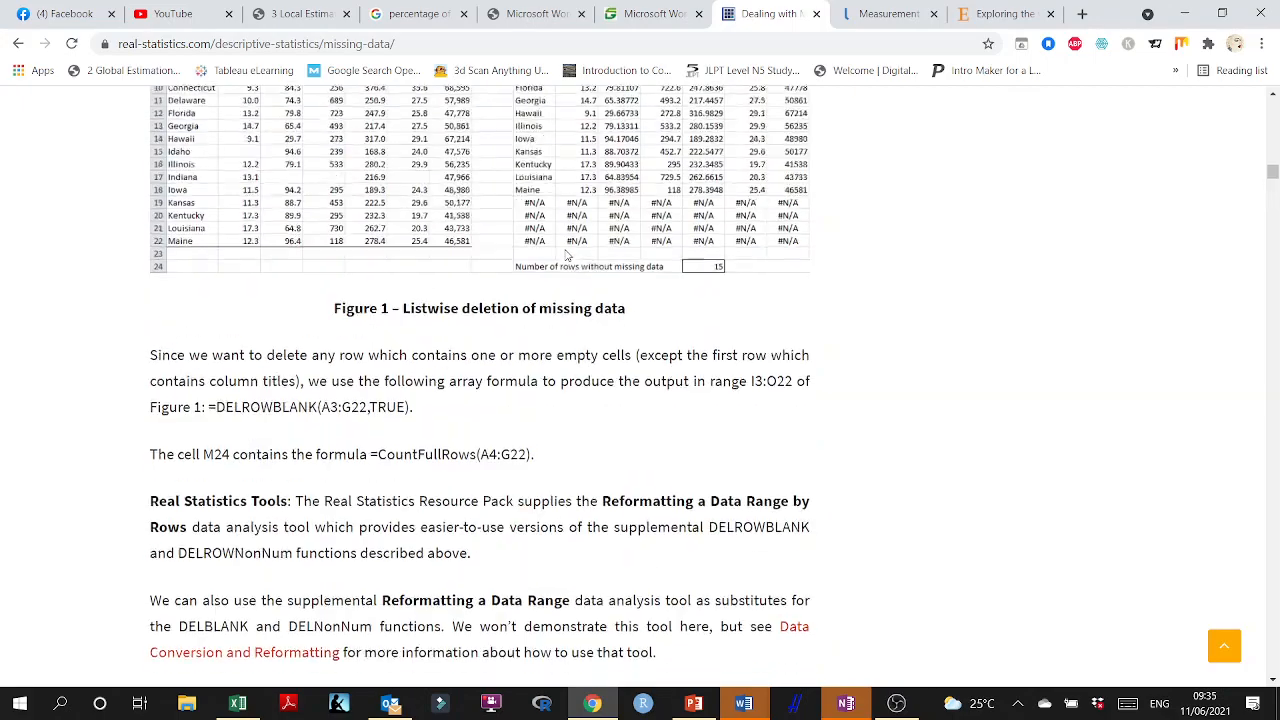
{"action": "scroll", "coordinate": [567, 256], "scroll_direction": "up", "scroll_amount": 15}
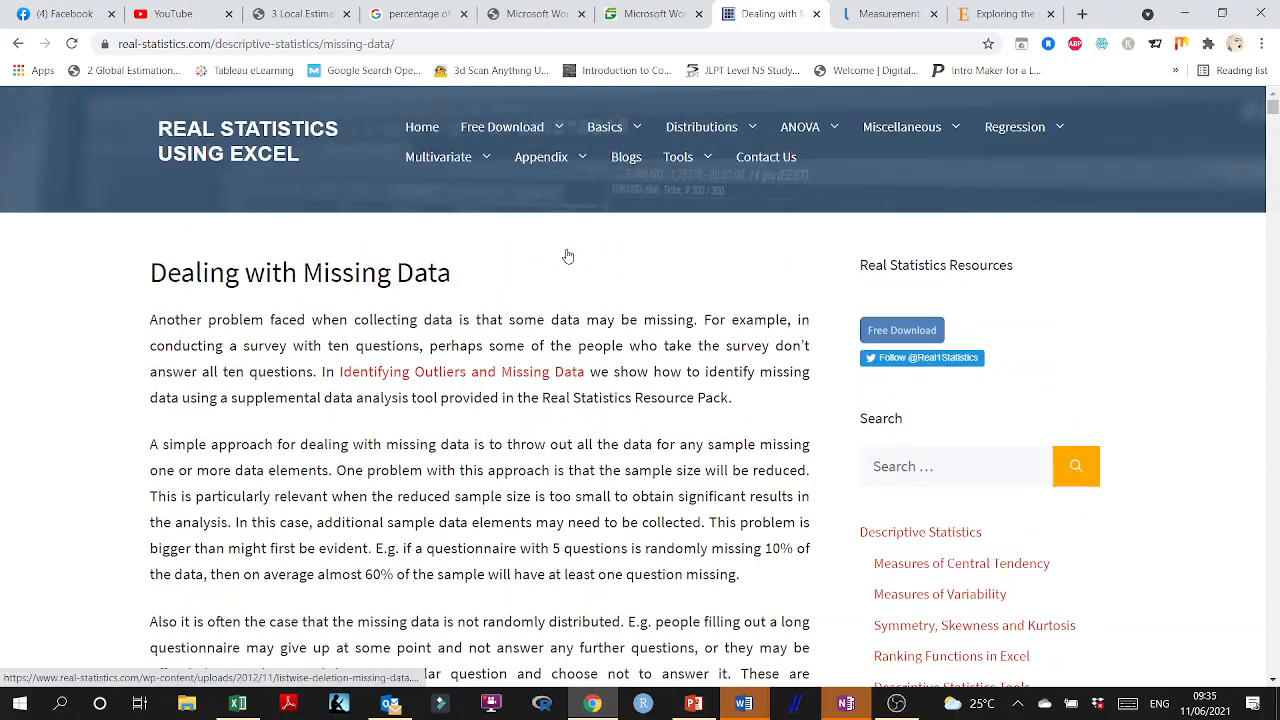
Return to the search results, open "How to use the Excel ISBLANK function | Exceljet" and read its syntax and usage notes.
{"action": "left_click", "coordinate": [18, 43]}
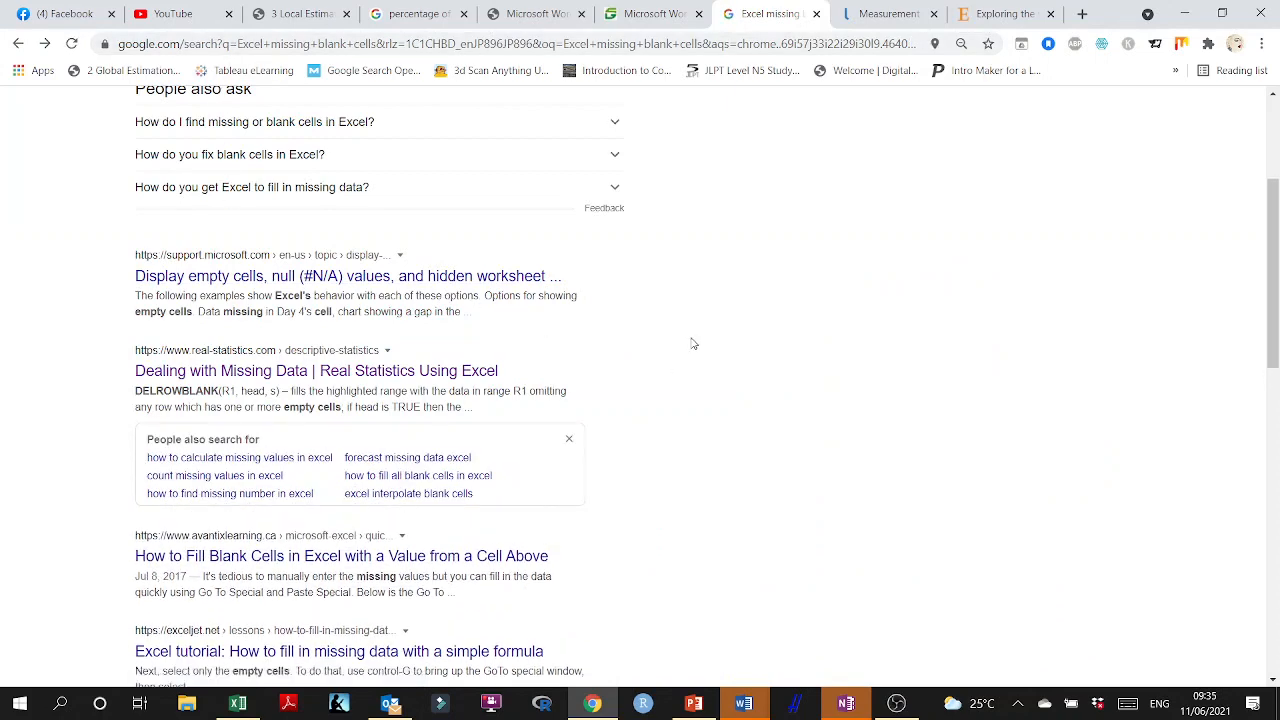
{"action": "scroll", "coordinate": [690, 348], "scroll_direction": "down", "scroll_amount": 1}
{"action": "scroll", "coordinate": [245, 490], "scroll_direction": "down", "scroll_amount": 1}
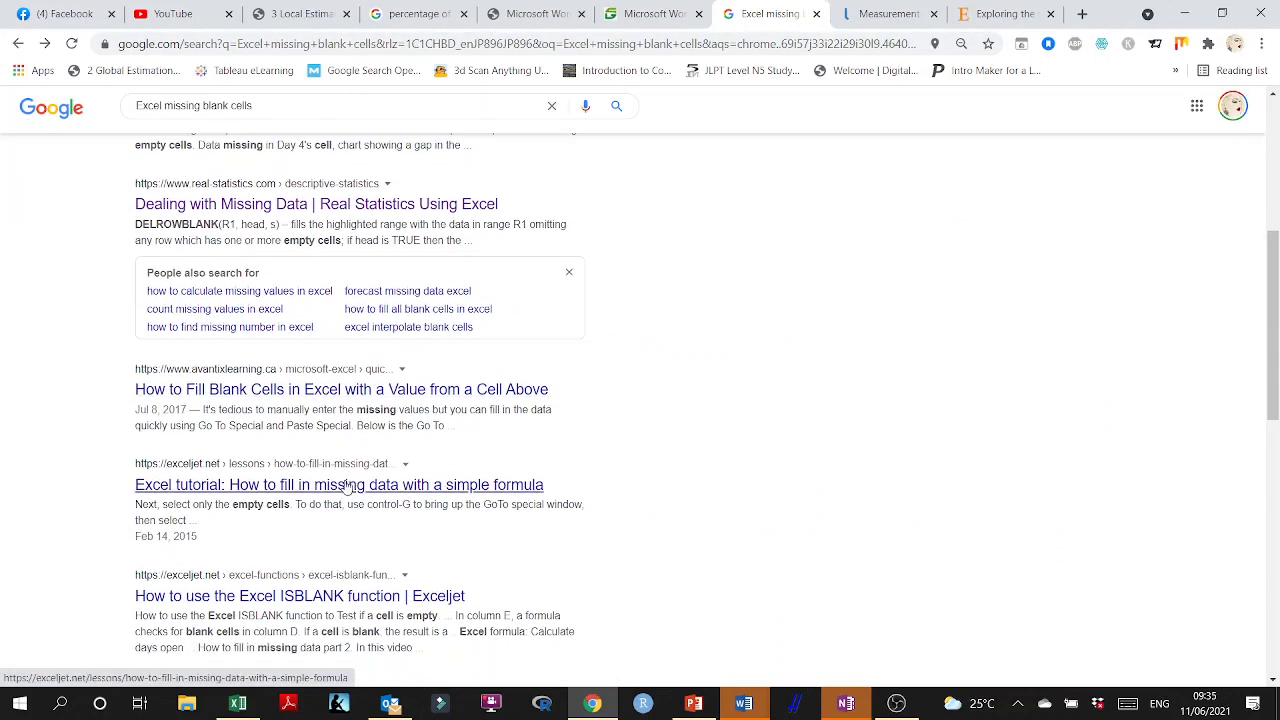
{"action": "scroll", "coordinate": [285, 496], "scroll_direction": "down", "scroll_amount": 1}
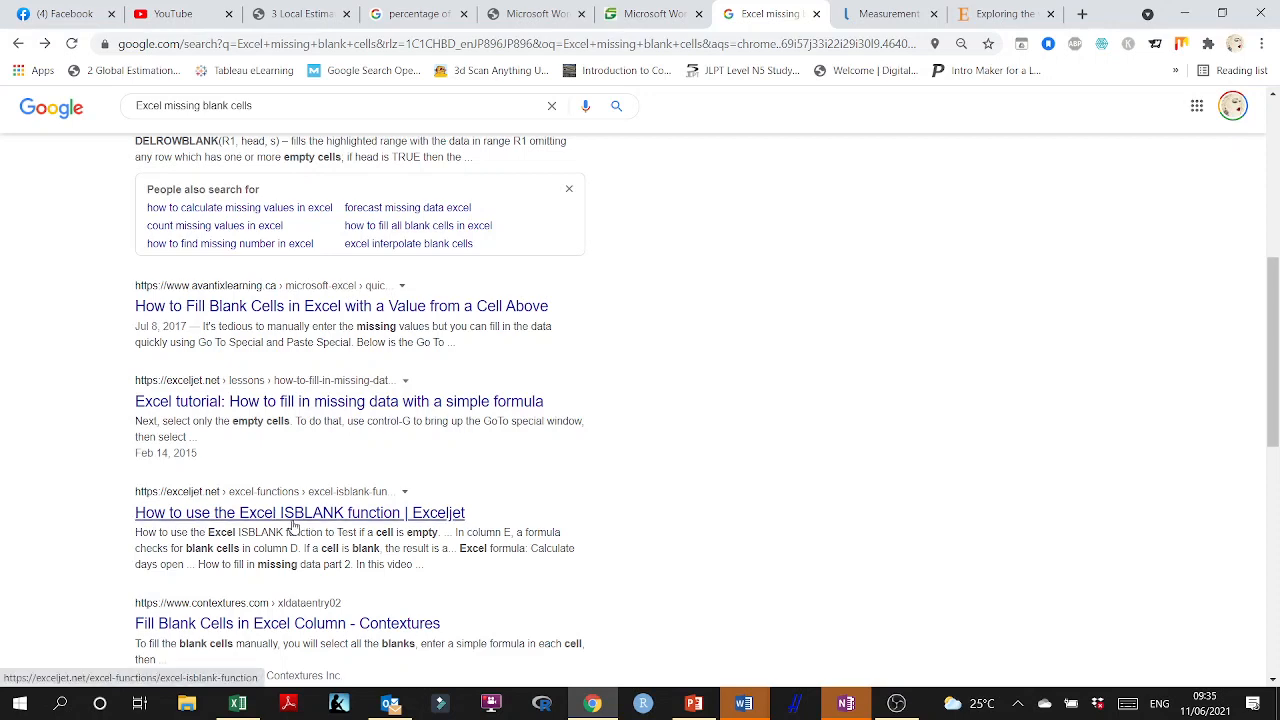
{"action": "left_click", "coordinate": [338, 516]}
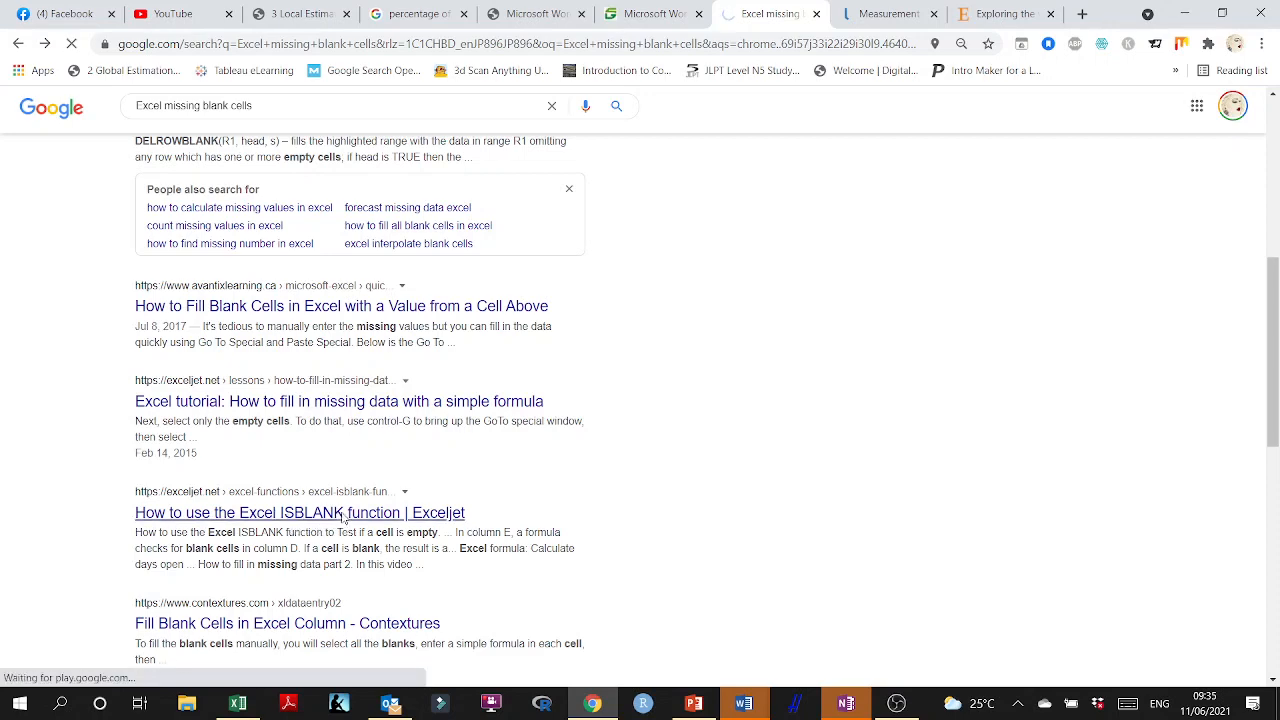
{"action": "scroll", "coordinate": [350, 480], "scroll_direction": "down", "scroll_amount": 5}
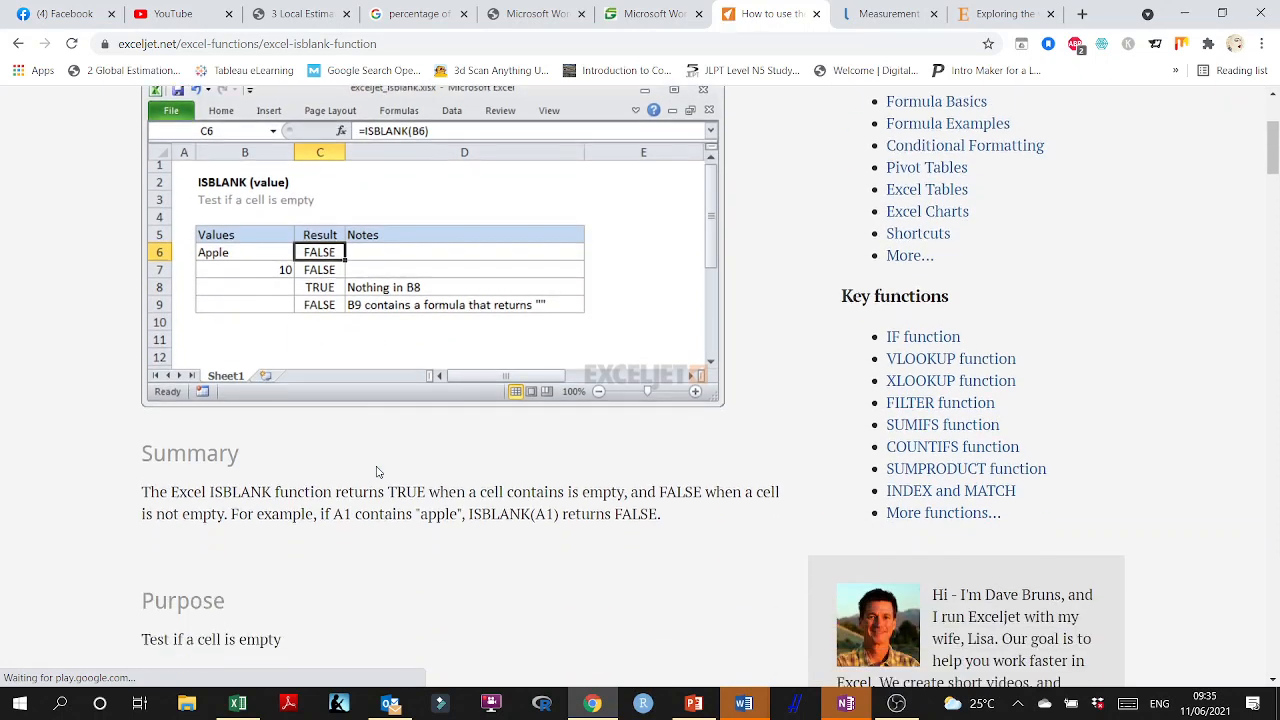
{"action": "scroll", "coordinate": [330, 452], "scroll_direction": "down", "scroll_amount": 1}
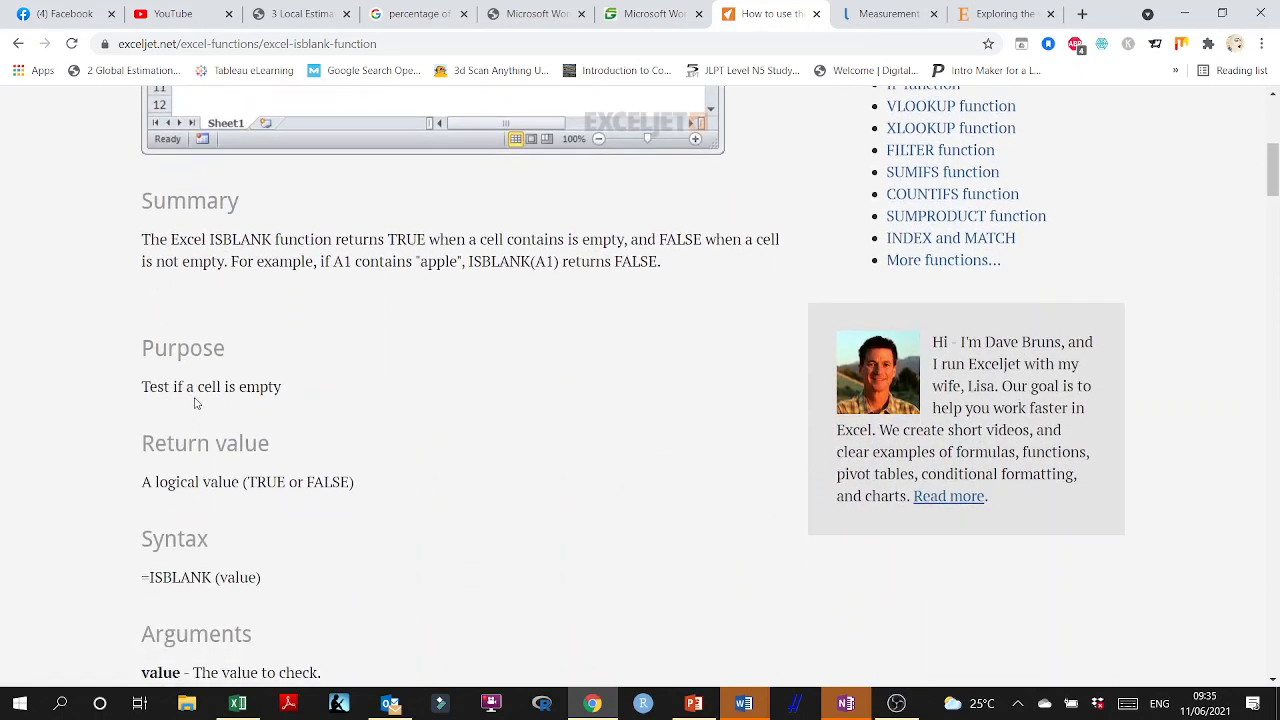
{"action": "scroll", "coordinate": [280, 405], "scroll_direction": "down", "scroll_amount": 3}
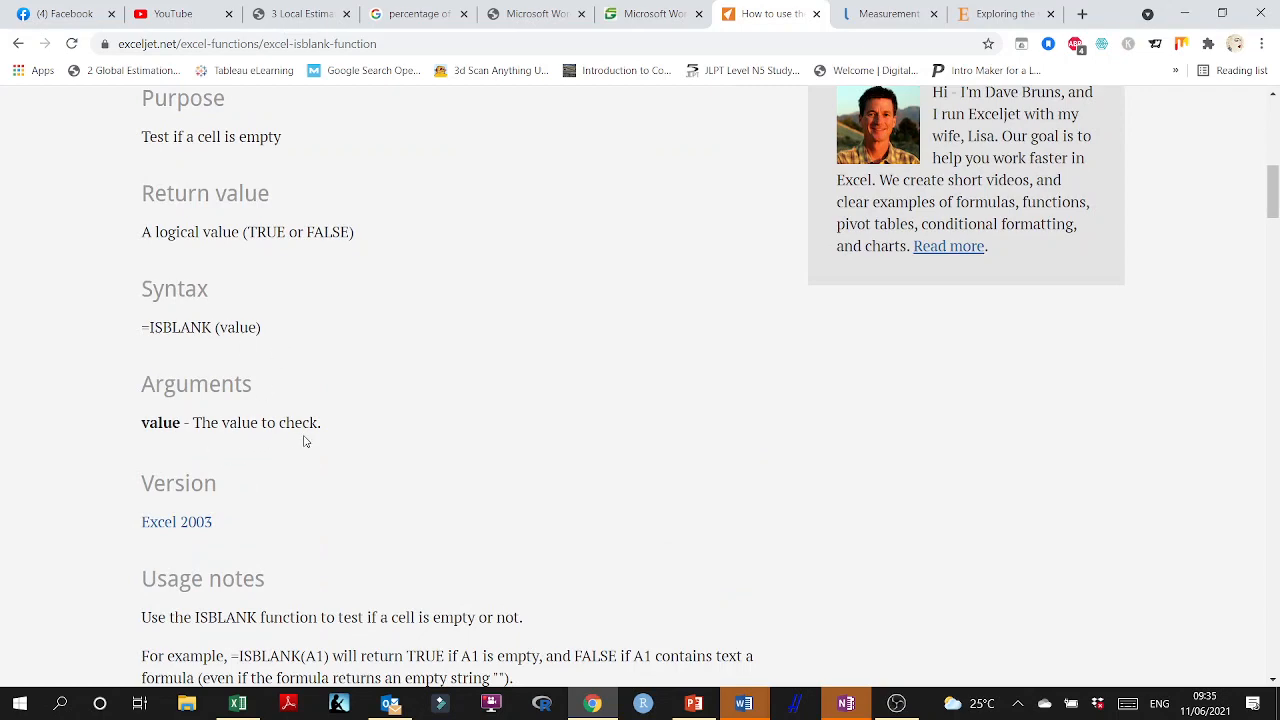
{"action": "scroll", "coordinate": [305, 440], "scroll_direction": "down", "scroll_amount": 3}
{"action": "scroll", "coordinate": [305, 440], "scroll_direction": "down", "scroll_amount": 5}
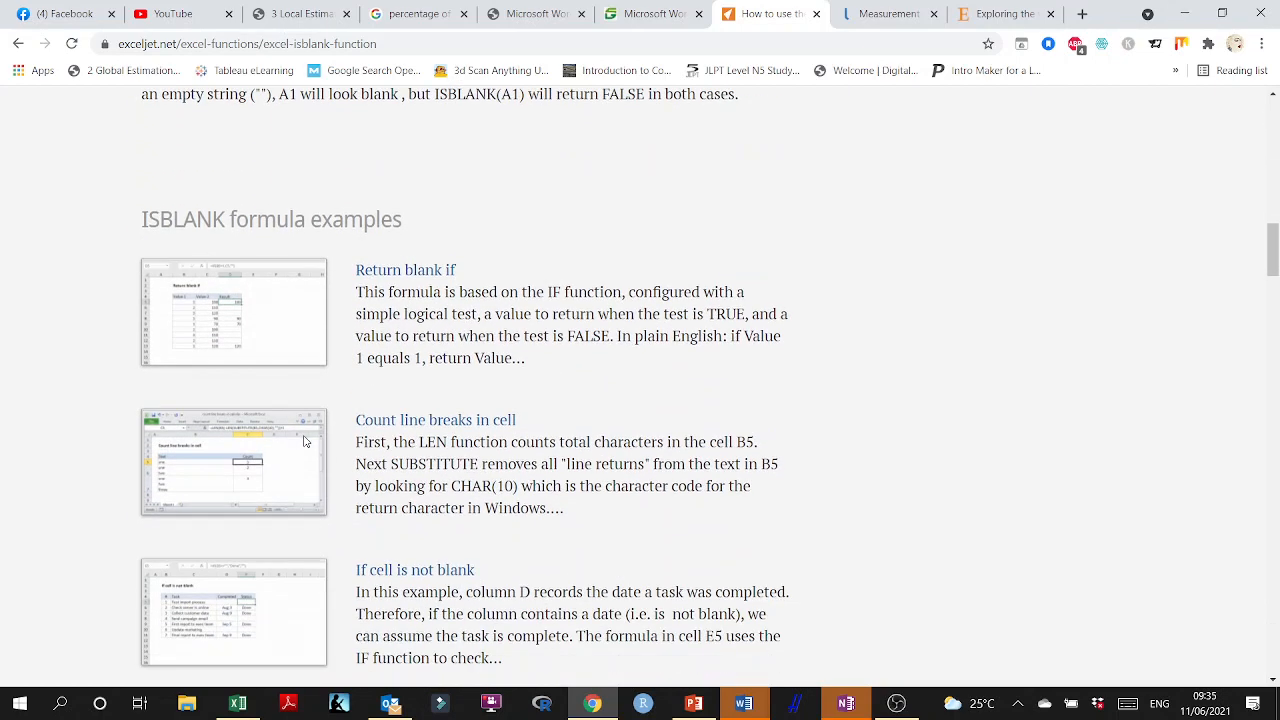
{"action": "scroll", "coordinate": [323, 435], "scroll_direction": "up", "scroll_amount": 5}
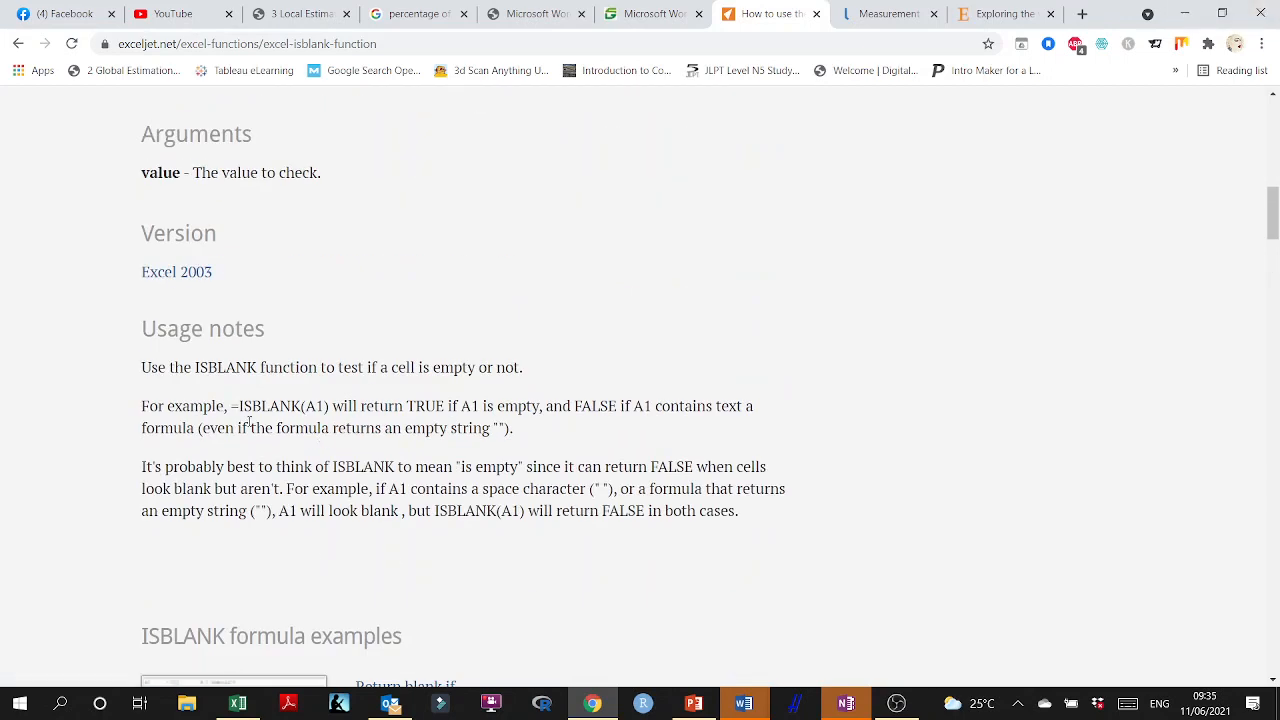
Switch to Excel and enter =ISBLANK(F3:F227) in cell F1 above the Dem_Fluent_JPN header.
{"action": "left_click", "coordinate": [1184, 13]}
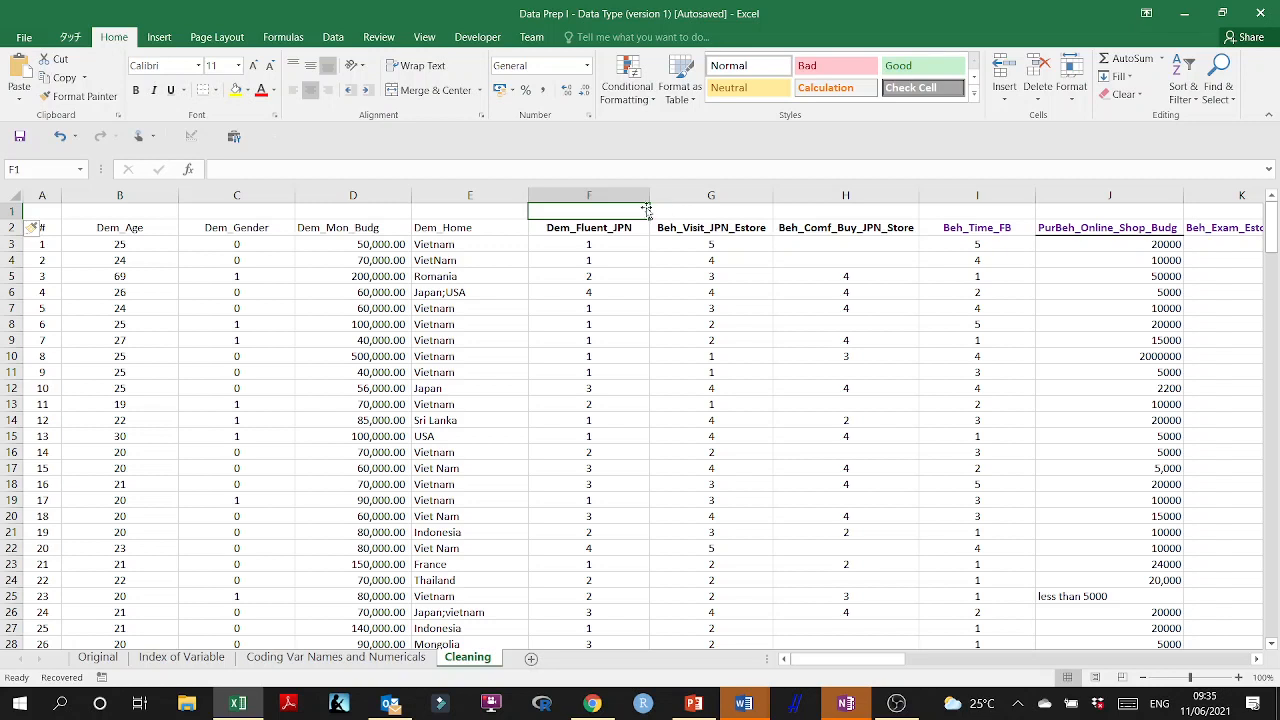
{"action": "type", "text": "="}
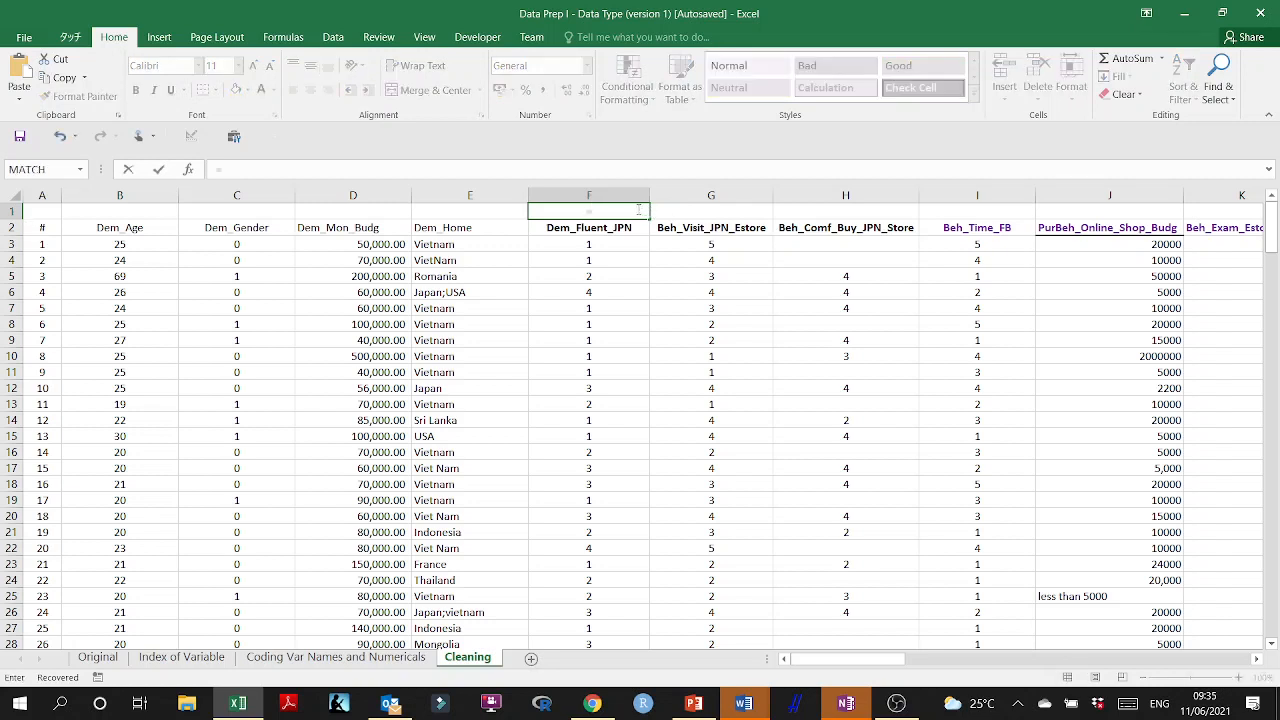
{"action": "type", "text": "isb"}
{"action": "key", "text": "BackSpace"}
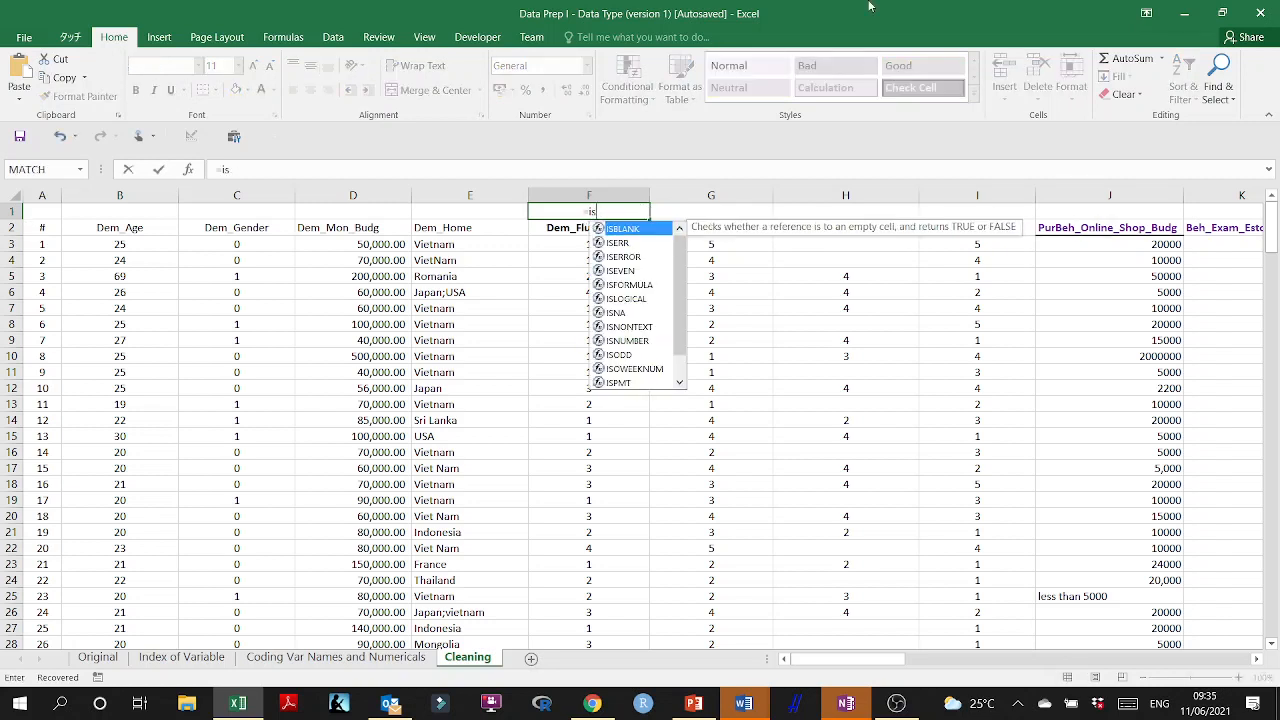
{"action": "type", "text": "blank"}
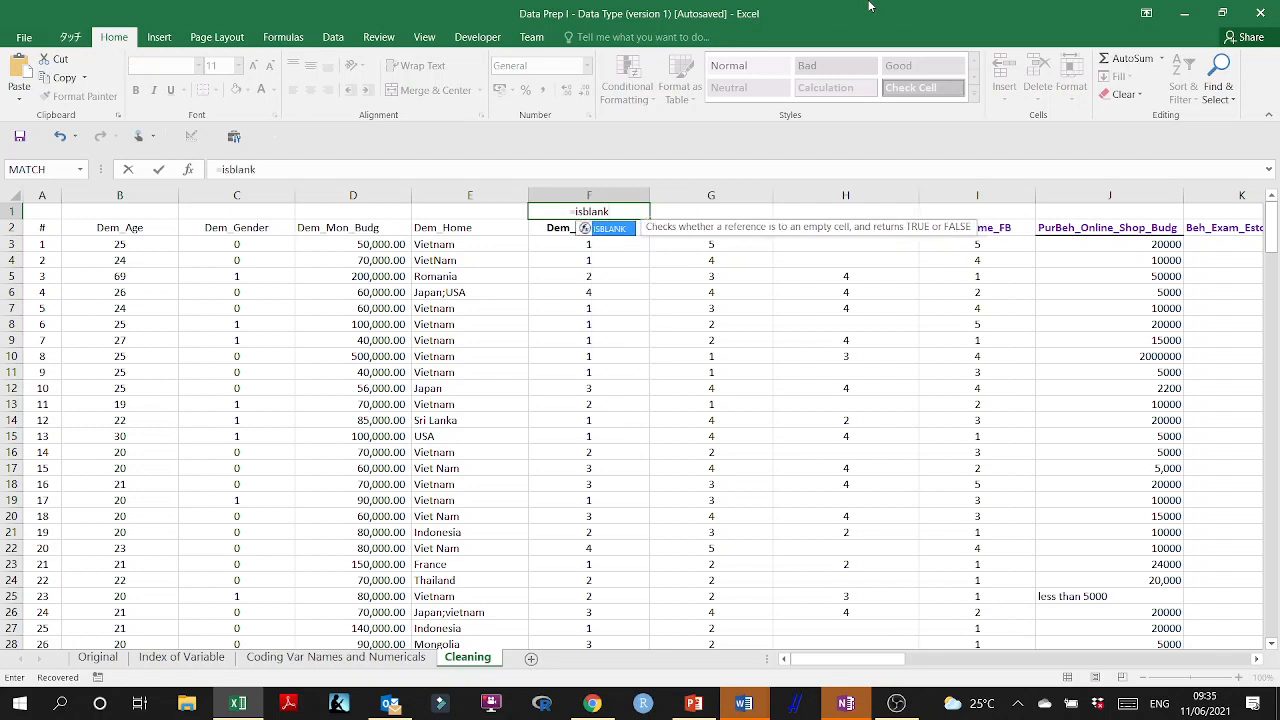
{"action": "type", "text": "("}
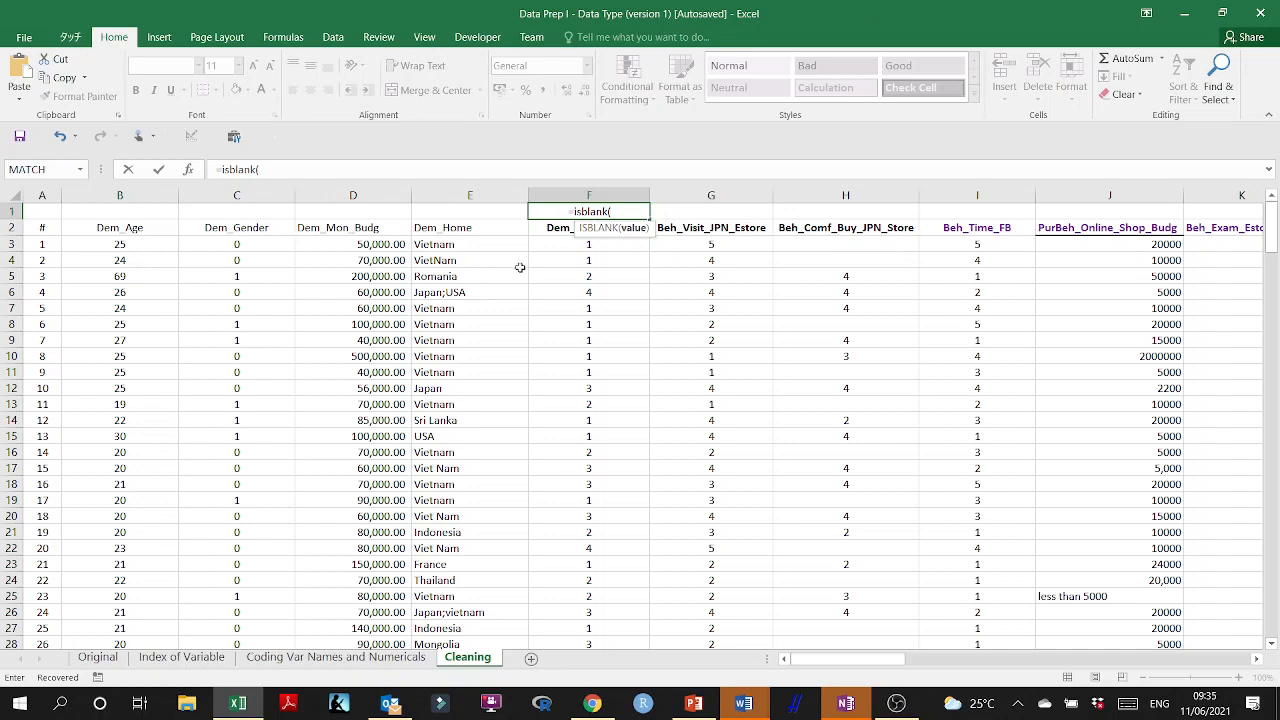
{"action": "left_click", "coordinate": [549, 243]}
{"action": "key", "text": "ctrl+shift+Down"}
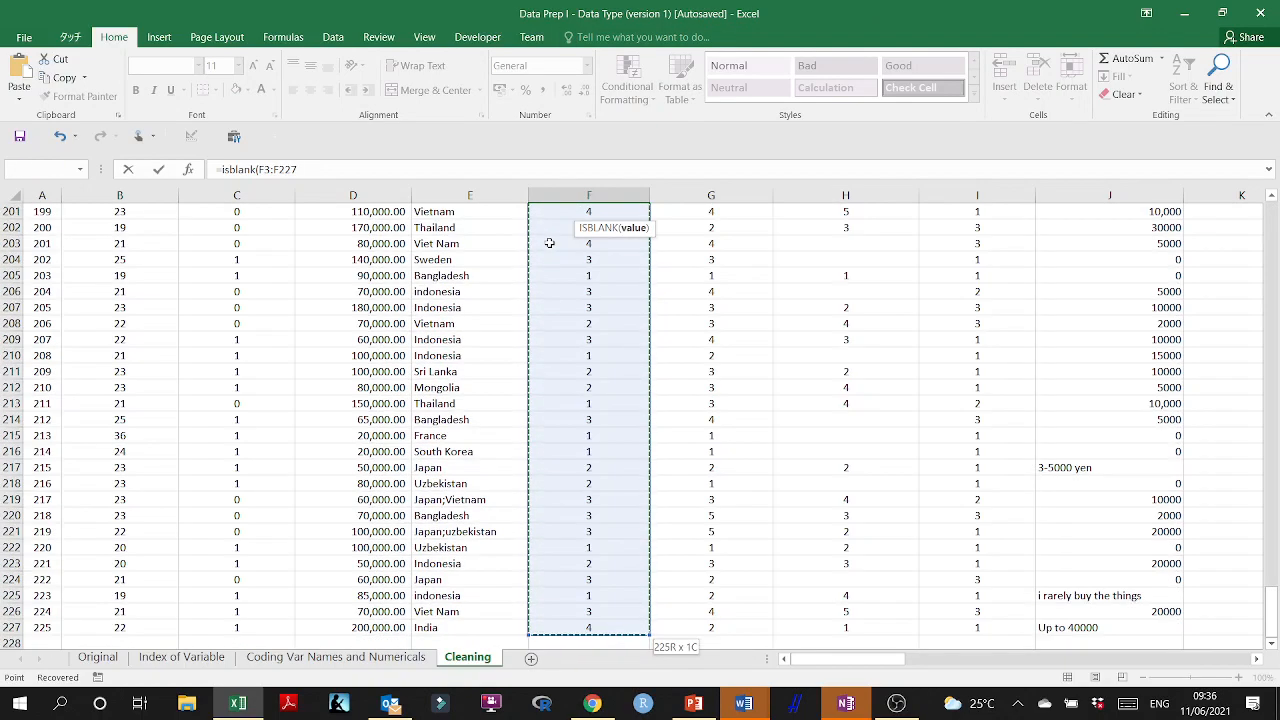
{"action": "type", "text": ")"}
{"action": "key", "text": "Return"}
{"action": "scroll", "coordinate": [549, 243], "scroll_direction": "up", "scroll_amount": 1}
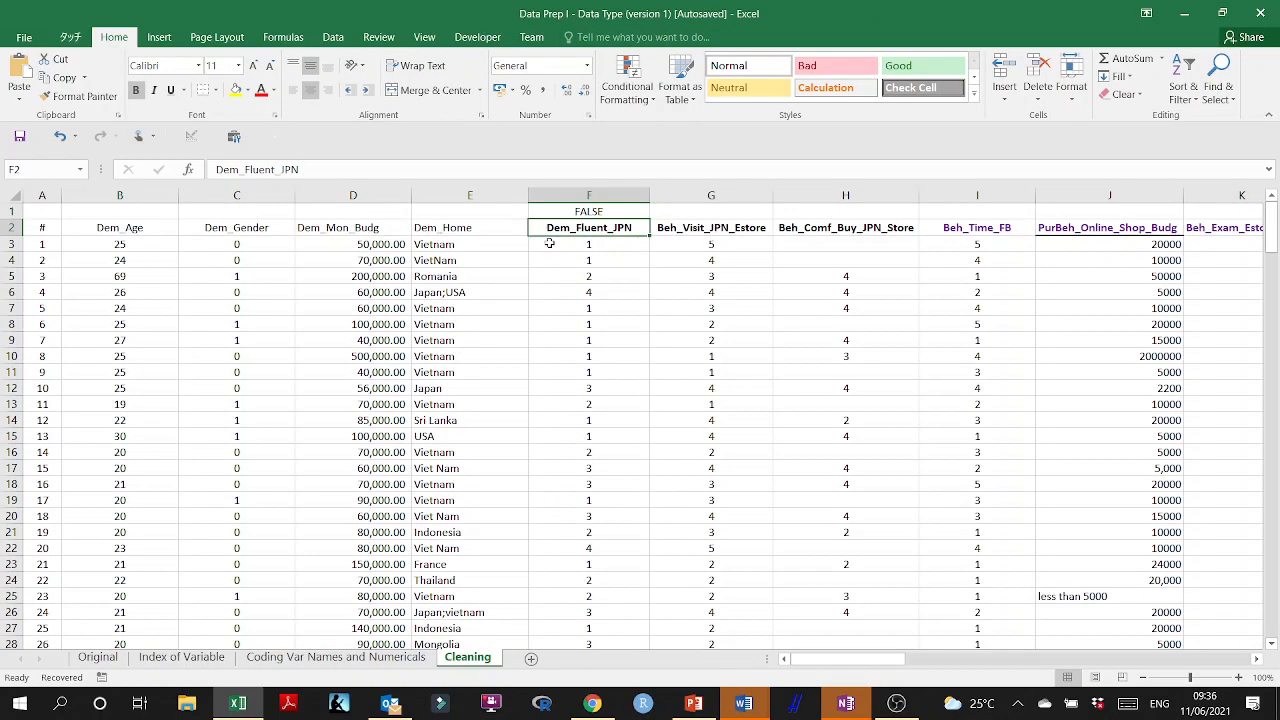
Check the ISBLANK formula in F1, fill it across to G1:H1, and check the copied range reference in H1.
{"action": "double_click", "coordinate": [615, 210]}
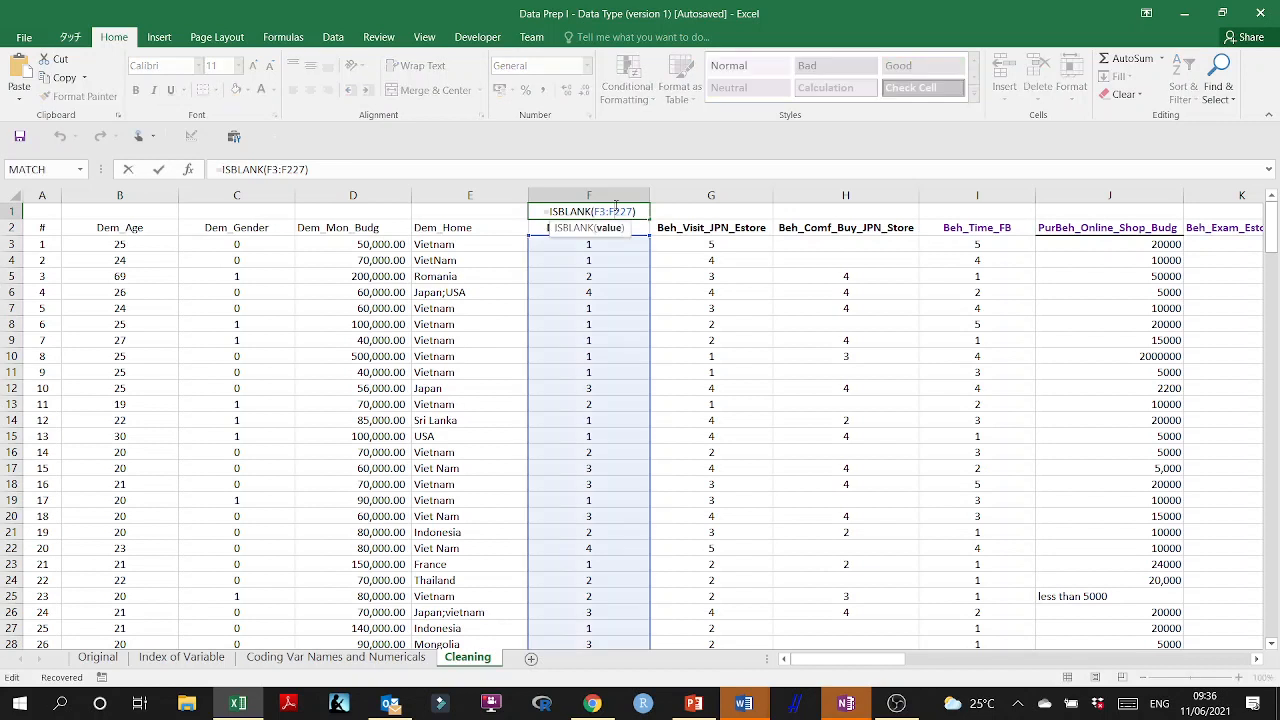
{"action": "key", "text": "ctrl+Return"}
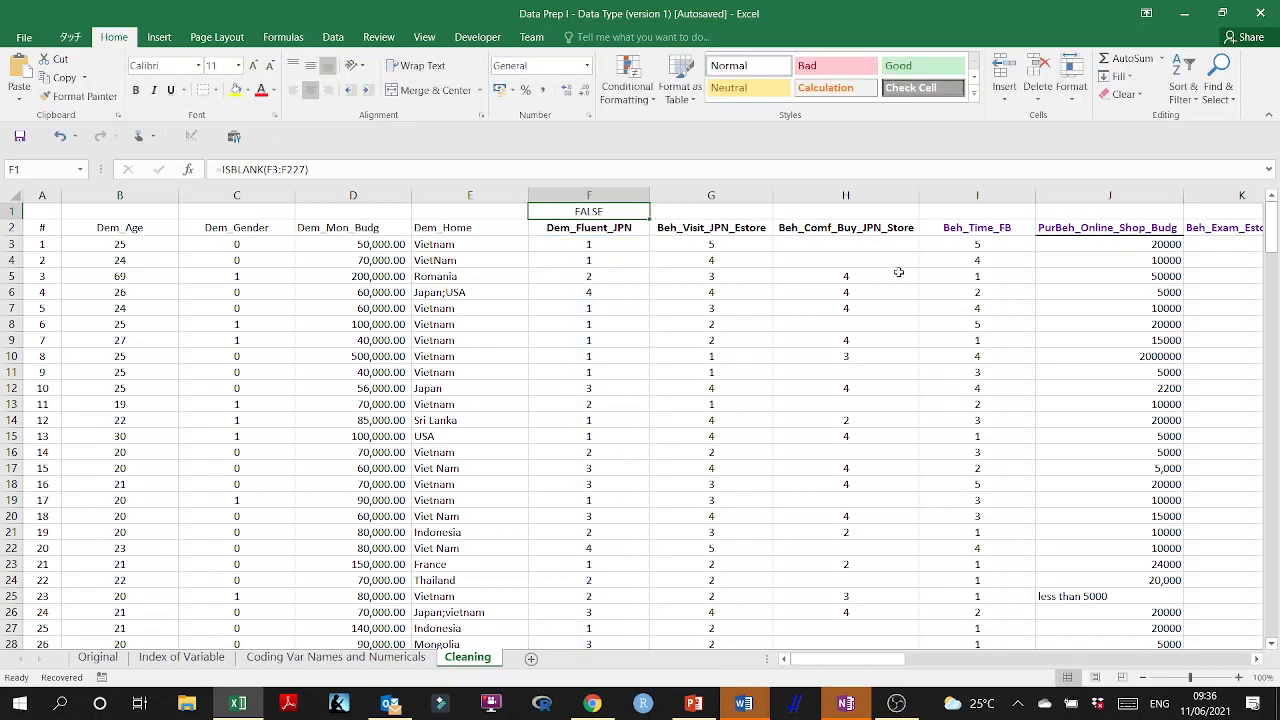
{"action": "left_click_drag", "start_coordinate": [651, 227], "coordinate": [855, 215]}
{"action": "double_click", "coordinate": [847, 212]}
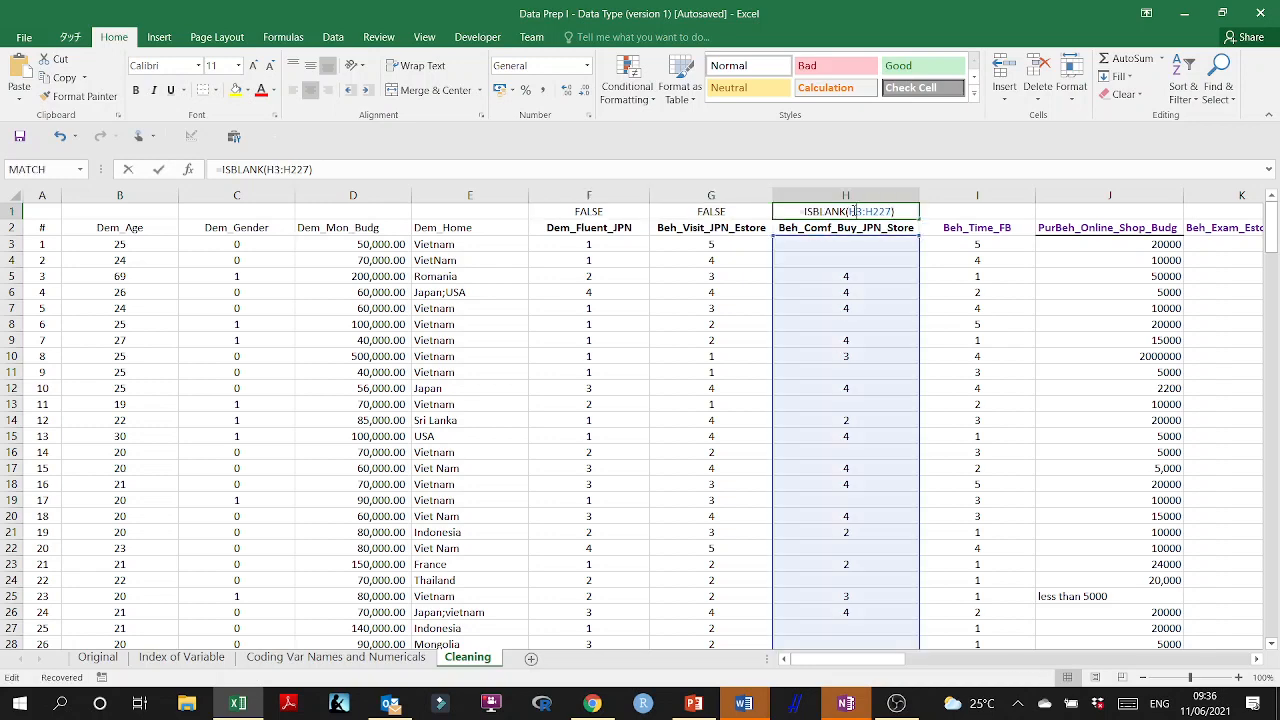
{"action": "key", "text": "Escape"}
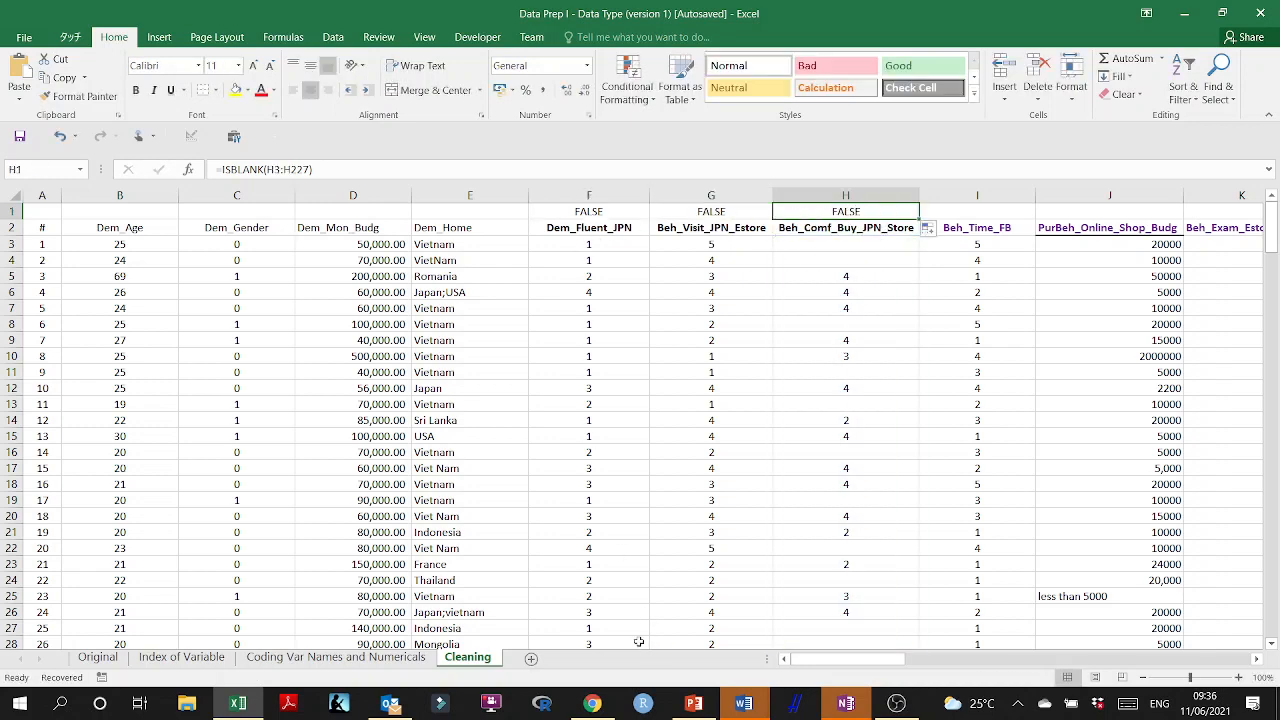
Switch to Chrome and search Google for "excel is blank range".
{"action": "left_click", "coordinate": [592, 703]}
{"action": "left_click", "coordinate": [353, 45]}
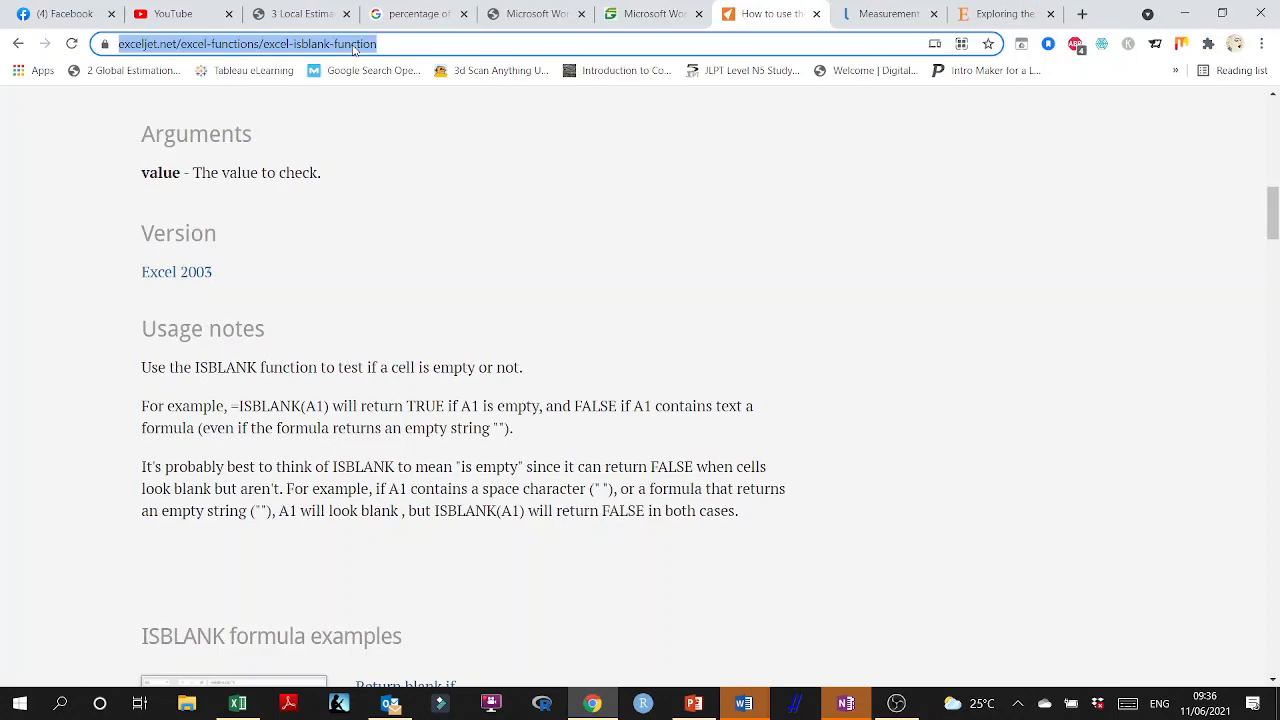
{"action": "type", "text": "excel is blan"}
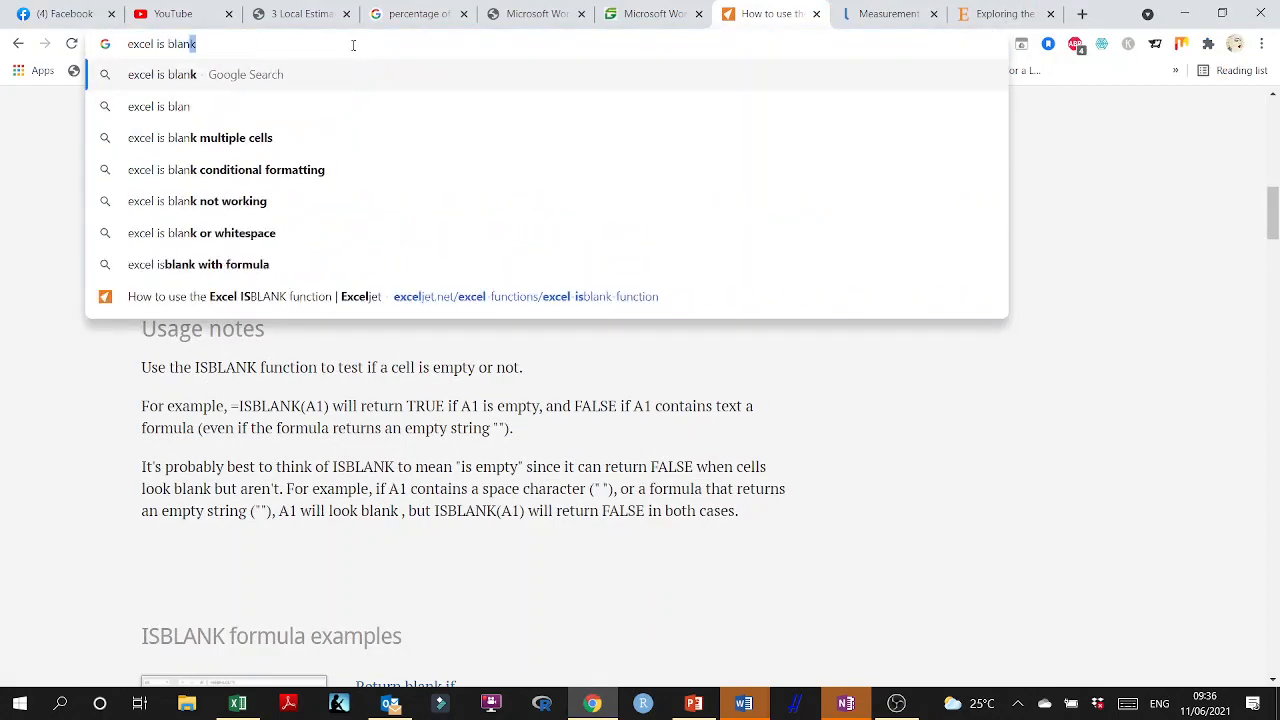
{"action": "type", "text": "k range"}
{"action": "key", "text": "Return"}
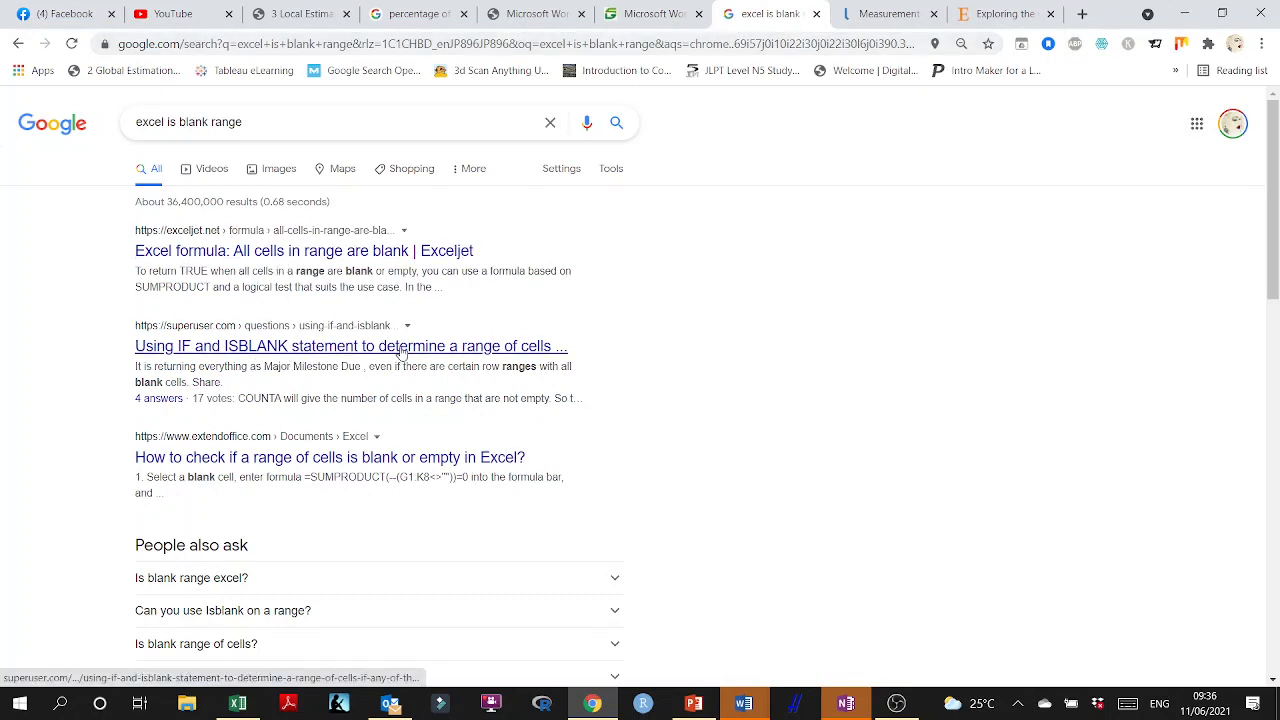
Open the Super User result on using IF and ISBLANK for a range, accept the cookies, and read the COUNTA answer.
{"action": "left_click", "coordinate": [445, 350]}
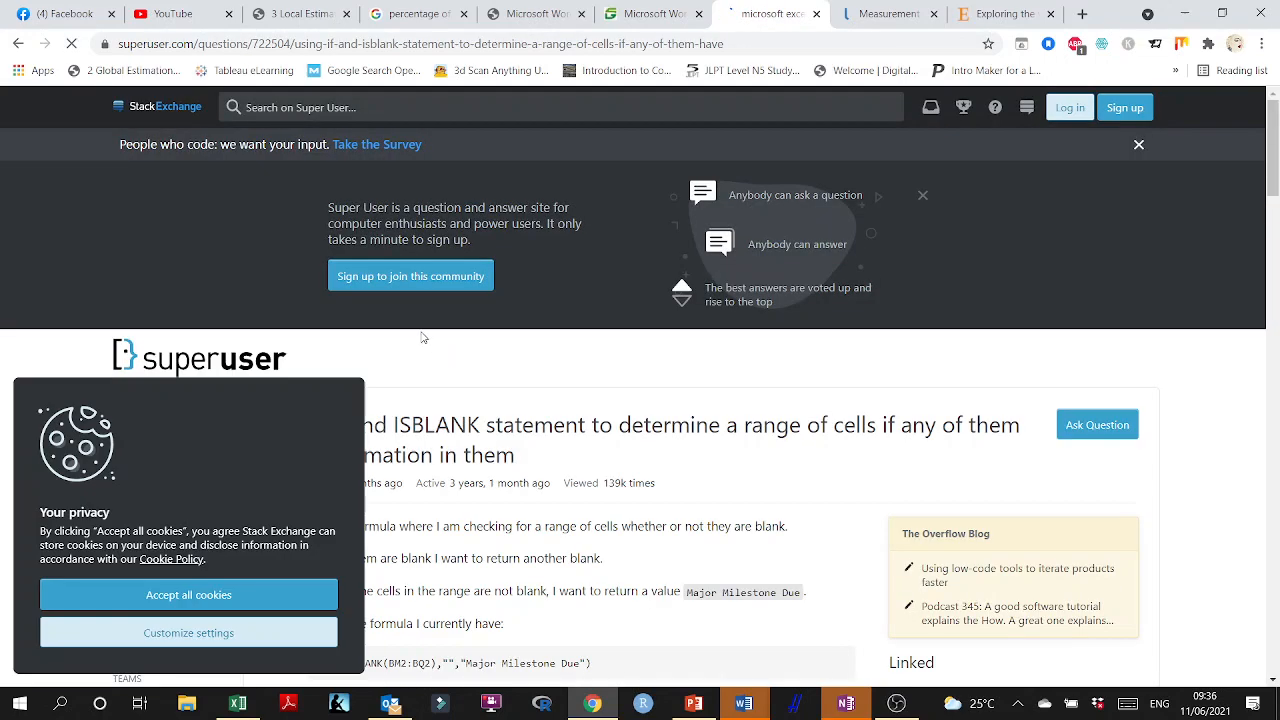
{"action": "left_click", "coordinate": [188, 594]}
{"action": "scroll", "coordinate": [411, 465], "scroll_direction": "down", "scroll_amount": 2}
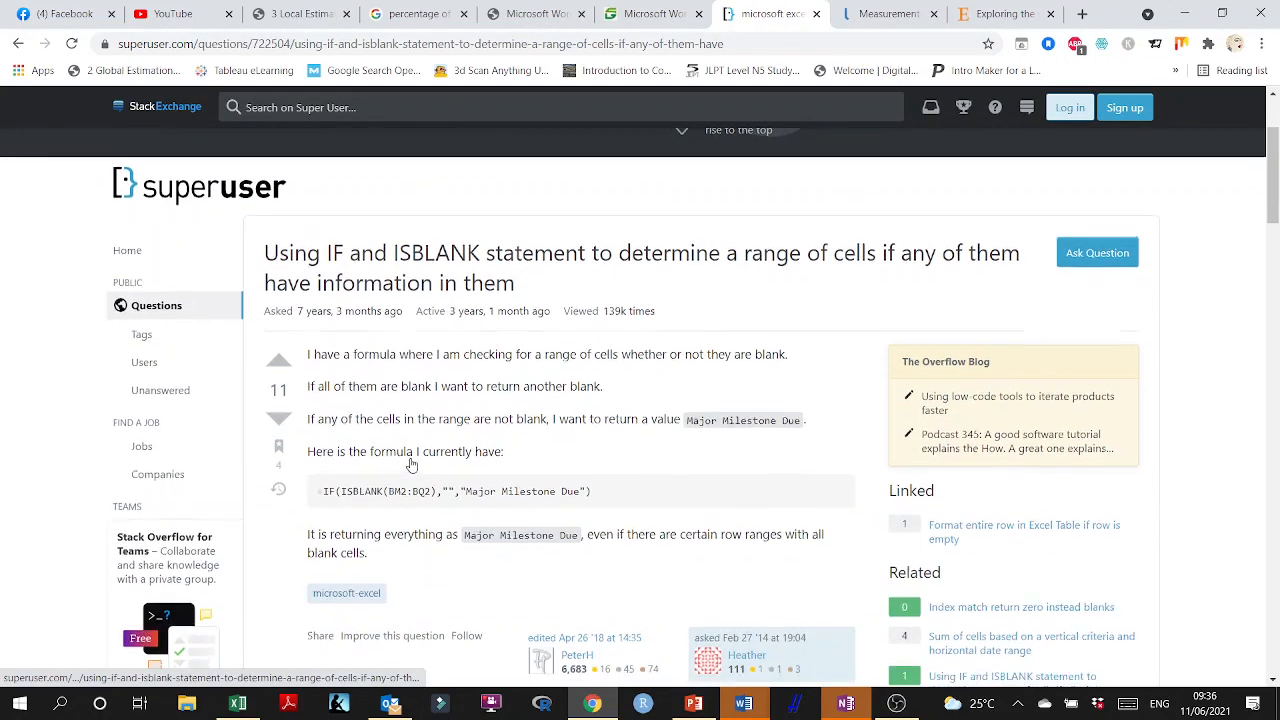
{"action": "scroll", "coordinate": [388, 285], "scroll_direction": "down", "scroll_amount": 1}
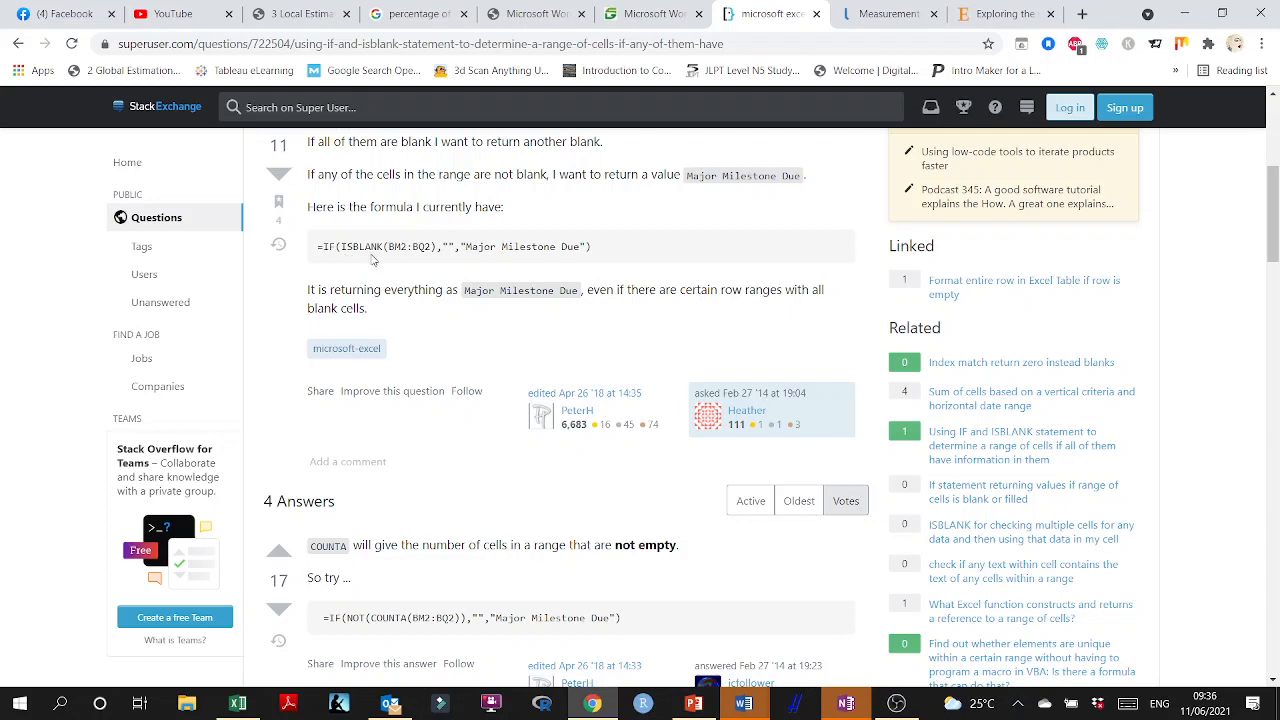
{"action": "scroll", "coordinate": [372, 259], "scroll_direction": "down", "scroll_amount": 3}
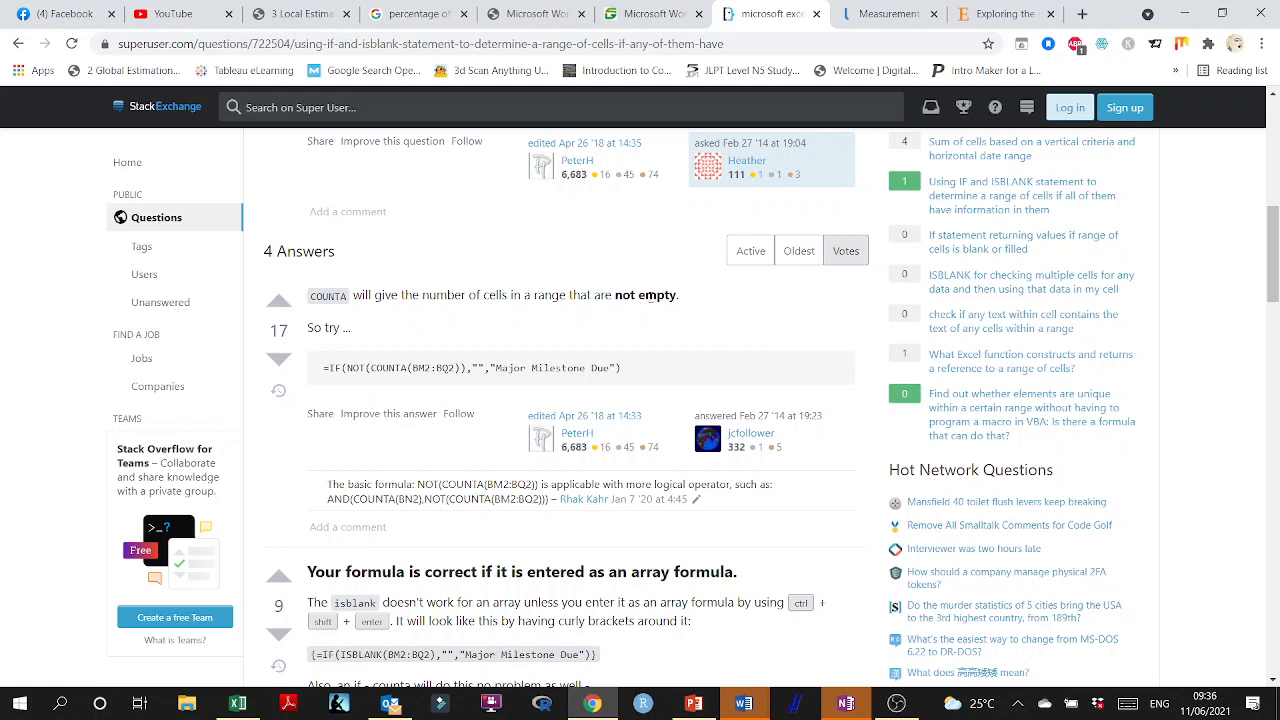
{"action": "left_click_drag", "start_coordinate": [679, 294], "coordinate": [308, 305]}
{"action": "left_click", "coordinate": [393, 310]}
{"action": "left_click_drag", "start_coordinate": [311, 296], "coordinate": [340, 300]}
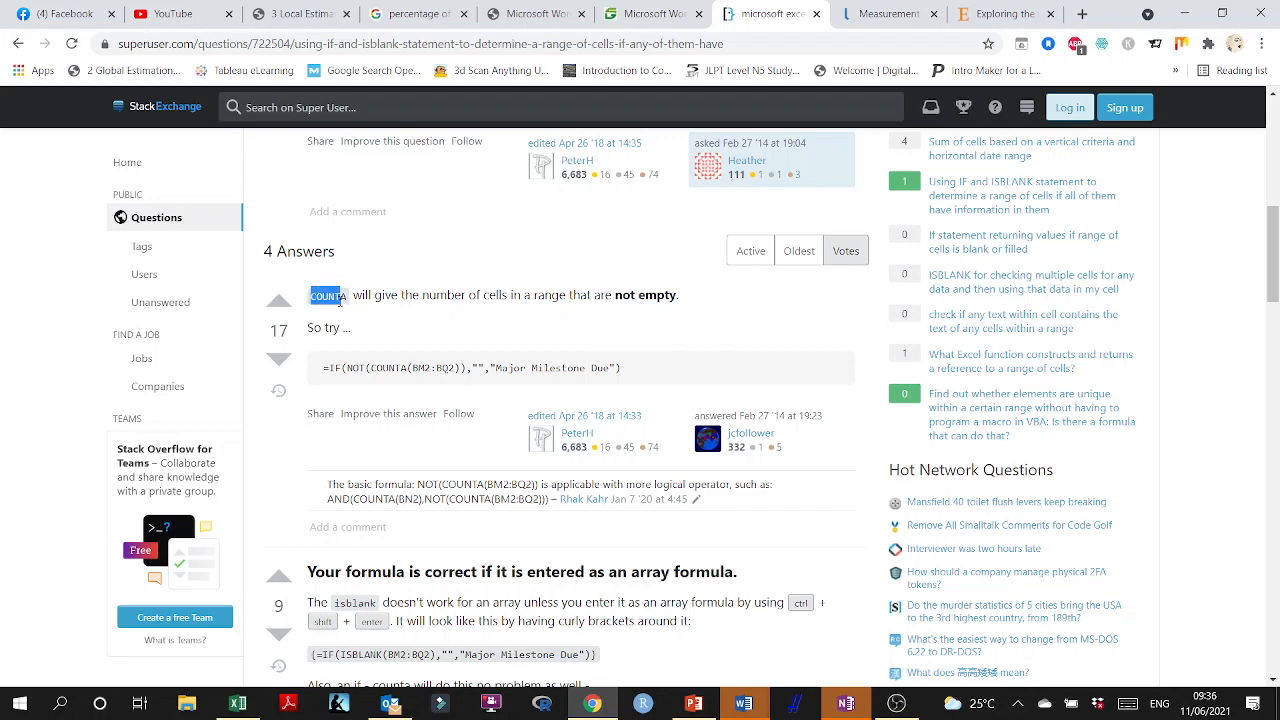
Switch to Excel and replace the formula in F1 with =COUNTA(F3:F227).
{"action": "left_click", "coordinate": [1184, 13]}
{"action": "left_click", "coordinate": [613, 208]}
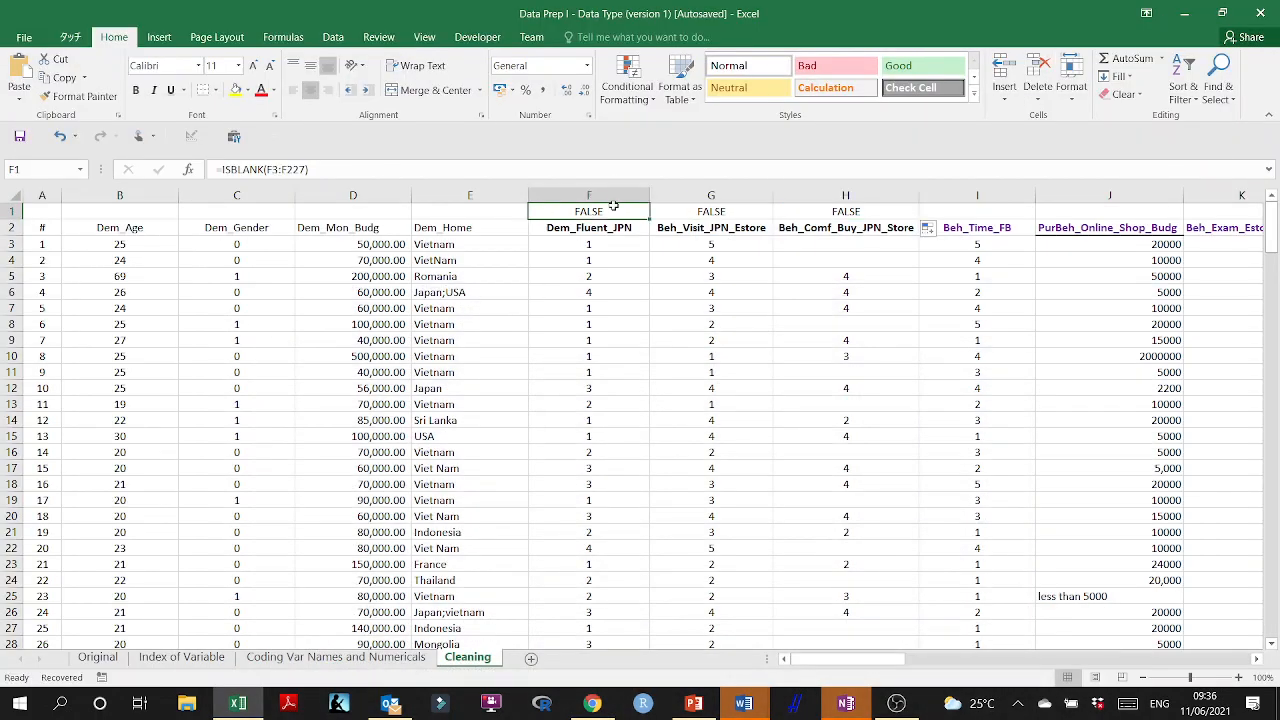
{"action": "type", "text": "=count"}
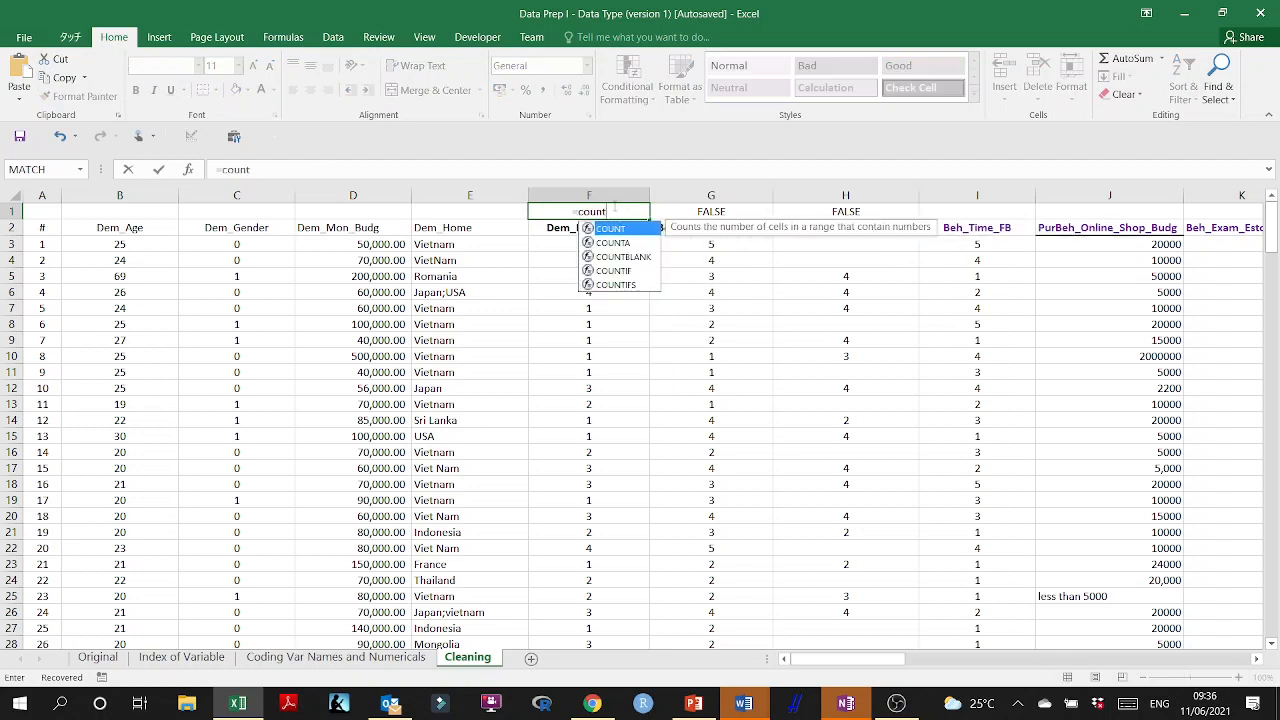
{"action": "type", "text": "A("}
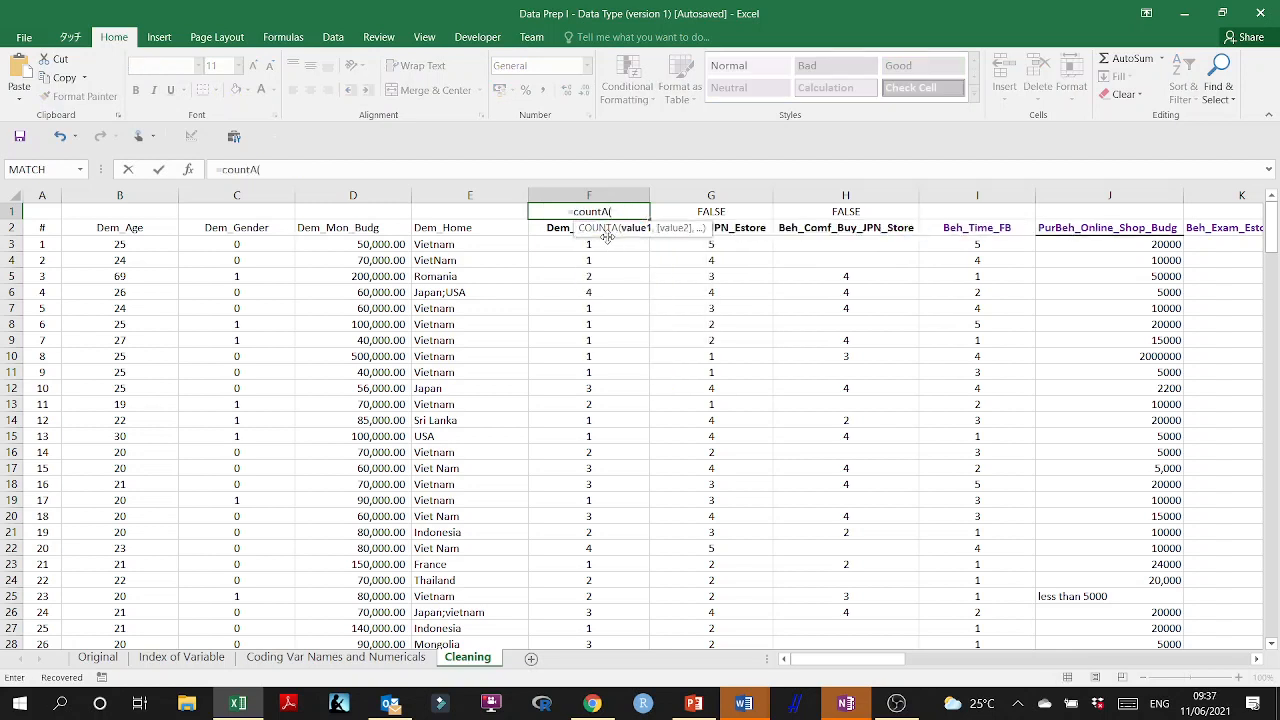
{"action": "left_click", "coordinate": [557, 243]}
{"action": "key", "text": "ctrl+shift+Down"}
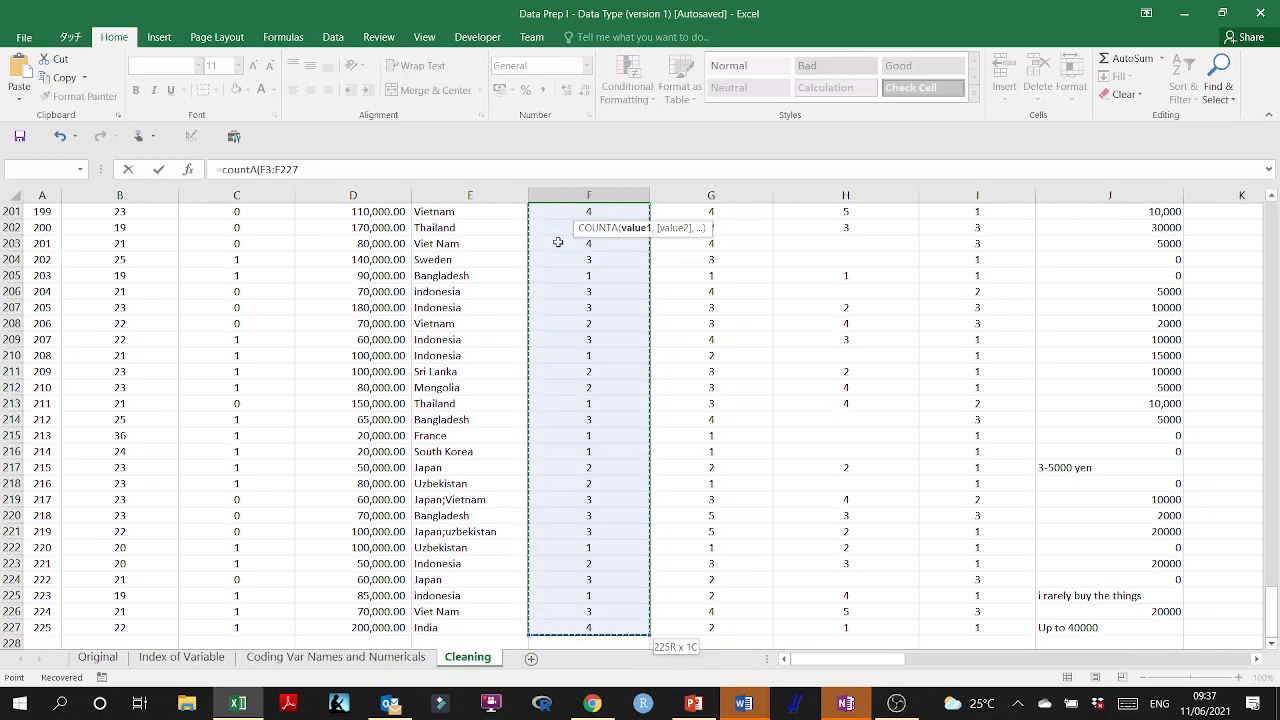
{"action": "key", "text": "Return"}
{"action": "scroll", "coordinate": [558, 235], "scroll_direction": "up", "scroll_amount": 1}
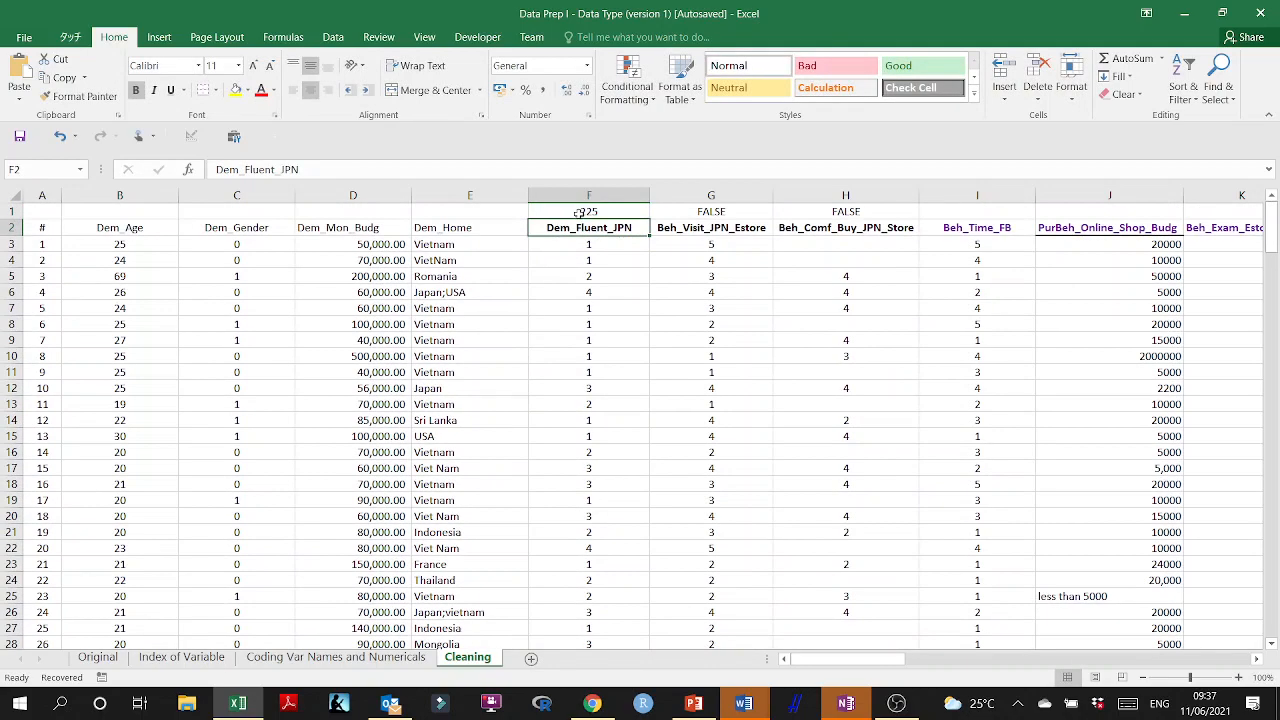
Fill the COUNTA formula from F1 across to G1:I1 and check the copied range in H1.
{"action": "left_click", "coordinate": [579, 212]}
{"action": "left_click_drag", "start_coordinate": [648, 219], "coordinate": [995, 211]}
{"action": "left_click", "coordinate": [838, 214]}
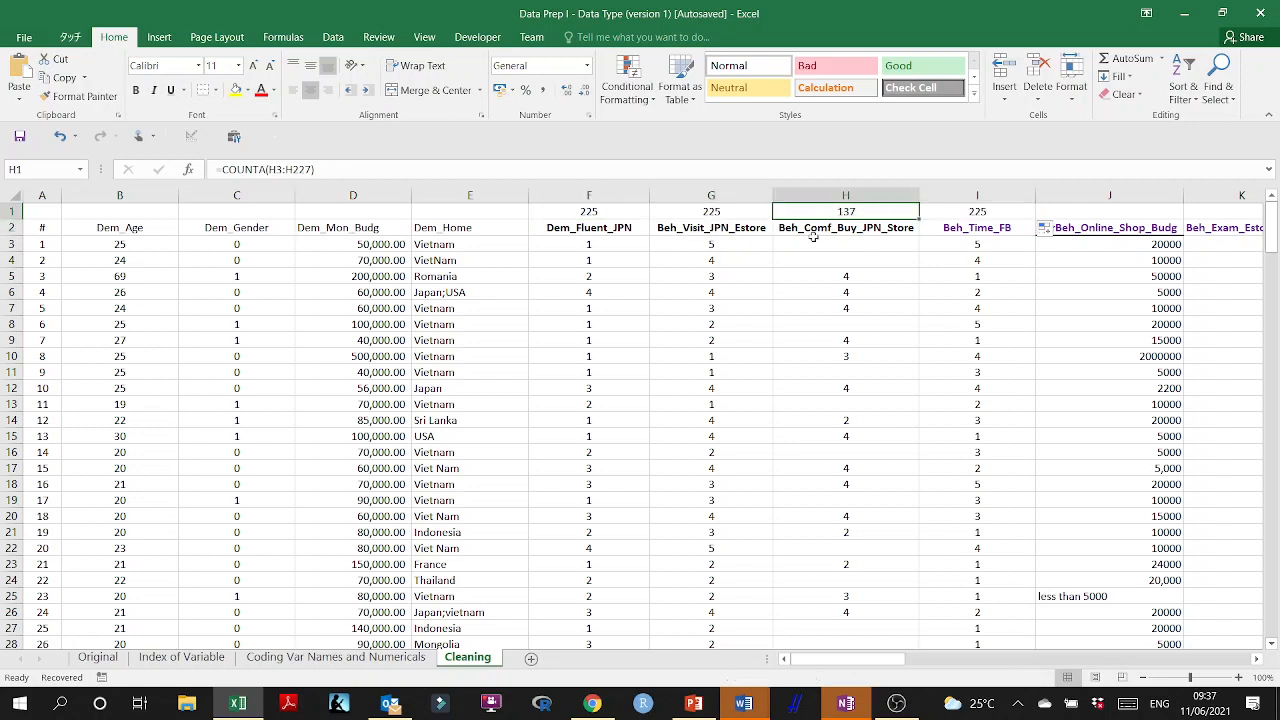
Inspect the COUNTA formula in F1, reread the Super User answers in Chrome, and return to Excel with the formula kept.
{"action": "double_click", "coordinate": [632, 208]}
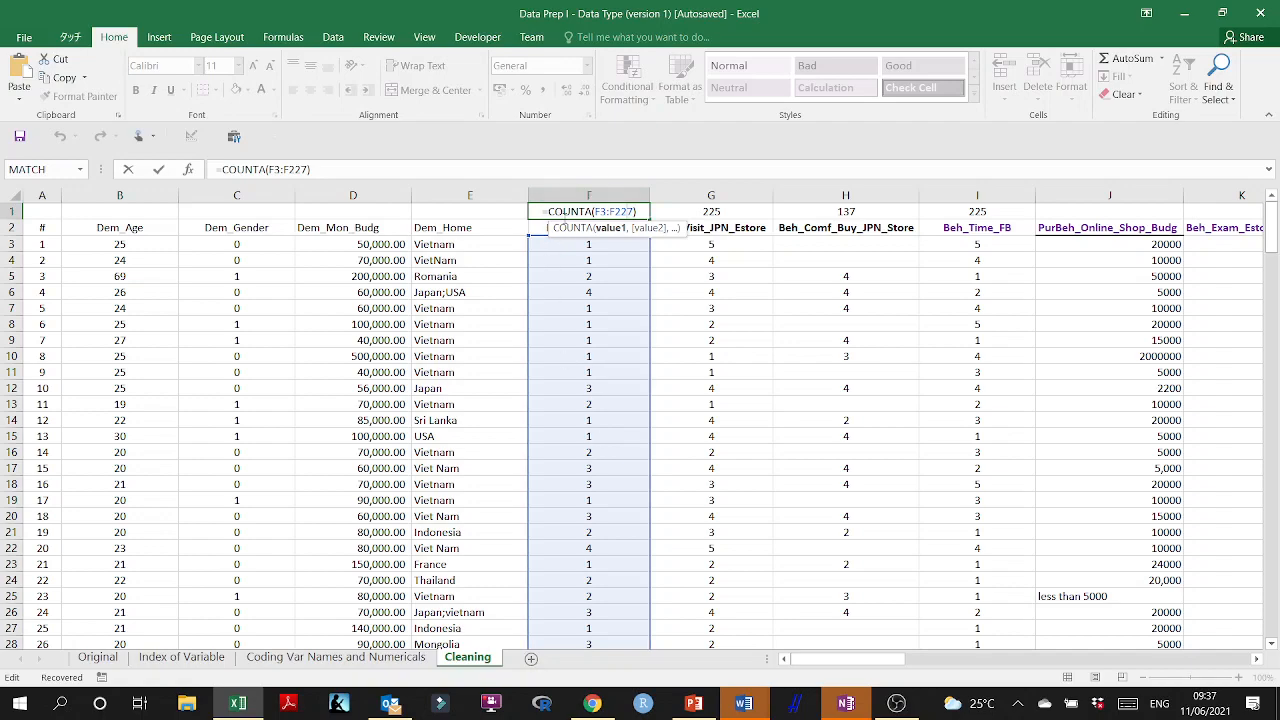
{"action": "left_click", "coordinate": [592, 703]}
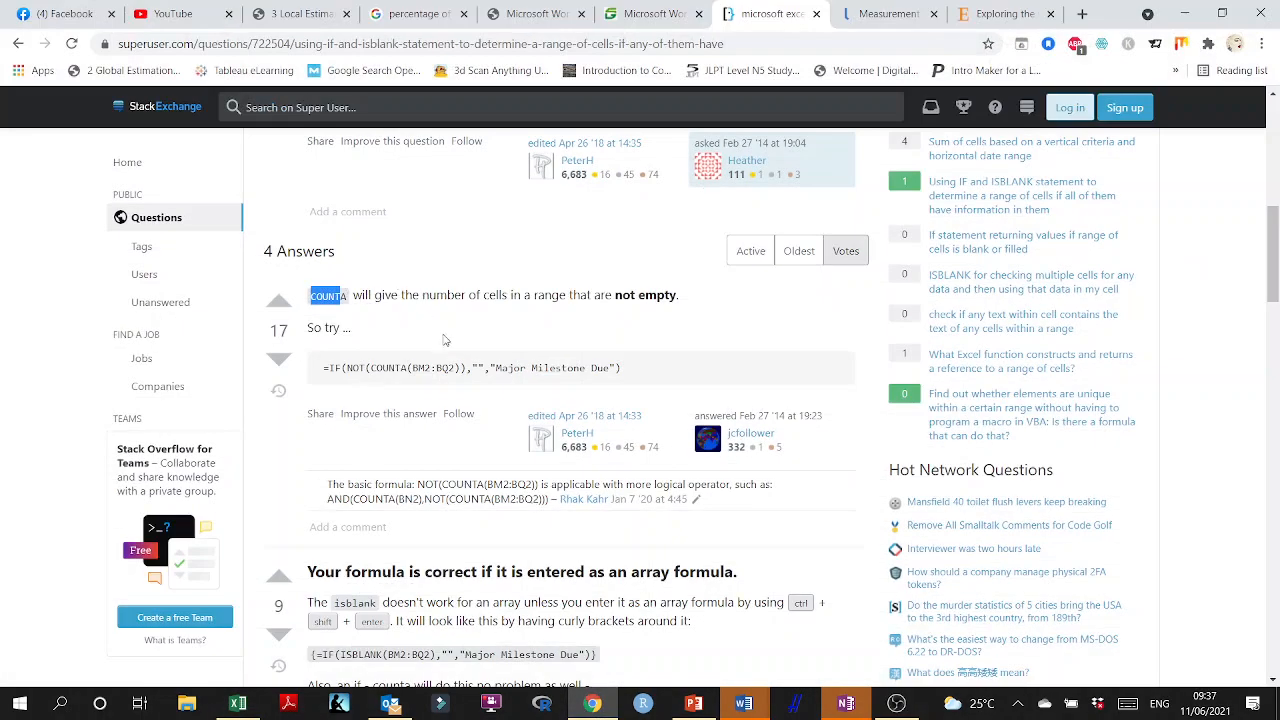
{"action": "scroll", "coordinate": [494, 409], "scroll_direction": "down", "scroll_amount": 6}
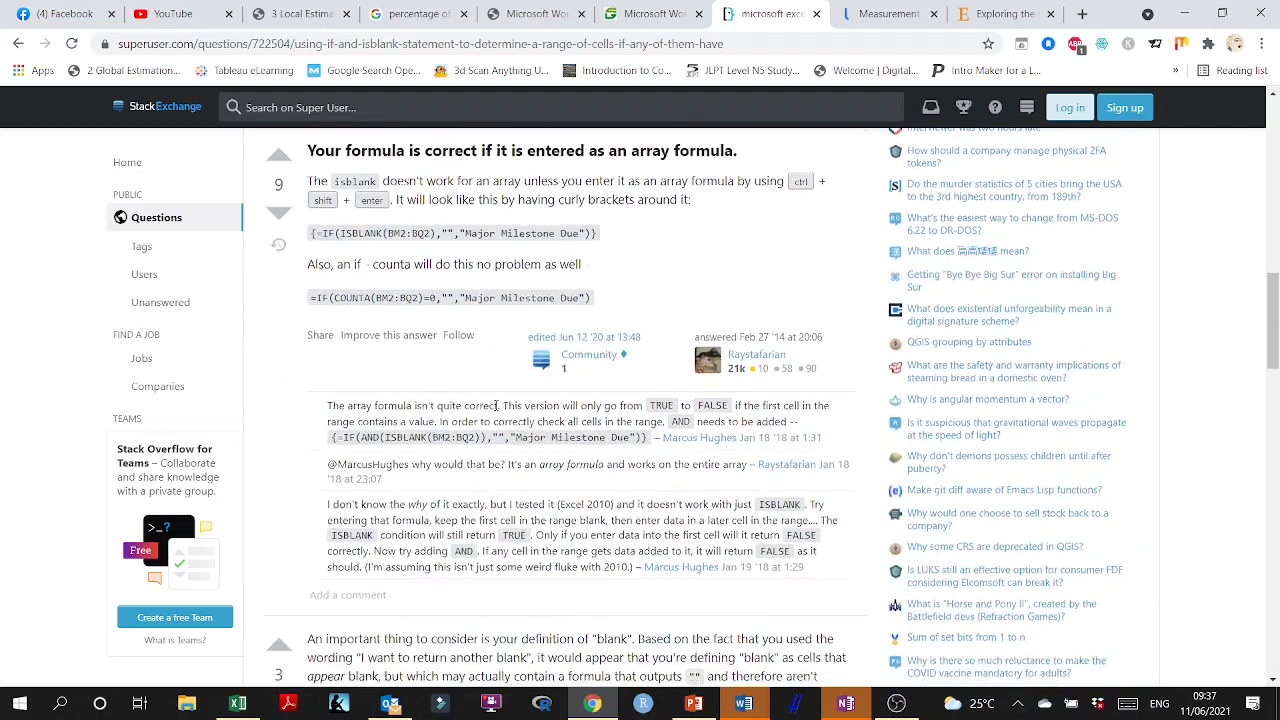
{"action": "scroll", "coordinate": [494, 409], "scroll_direction": "up", "scroll_amount": 15}
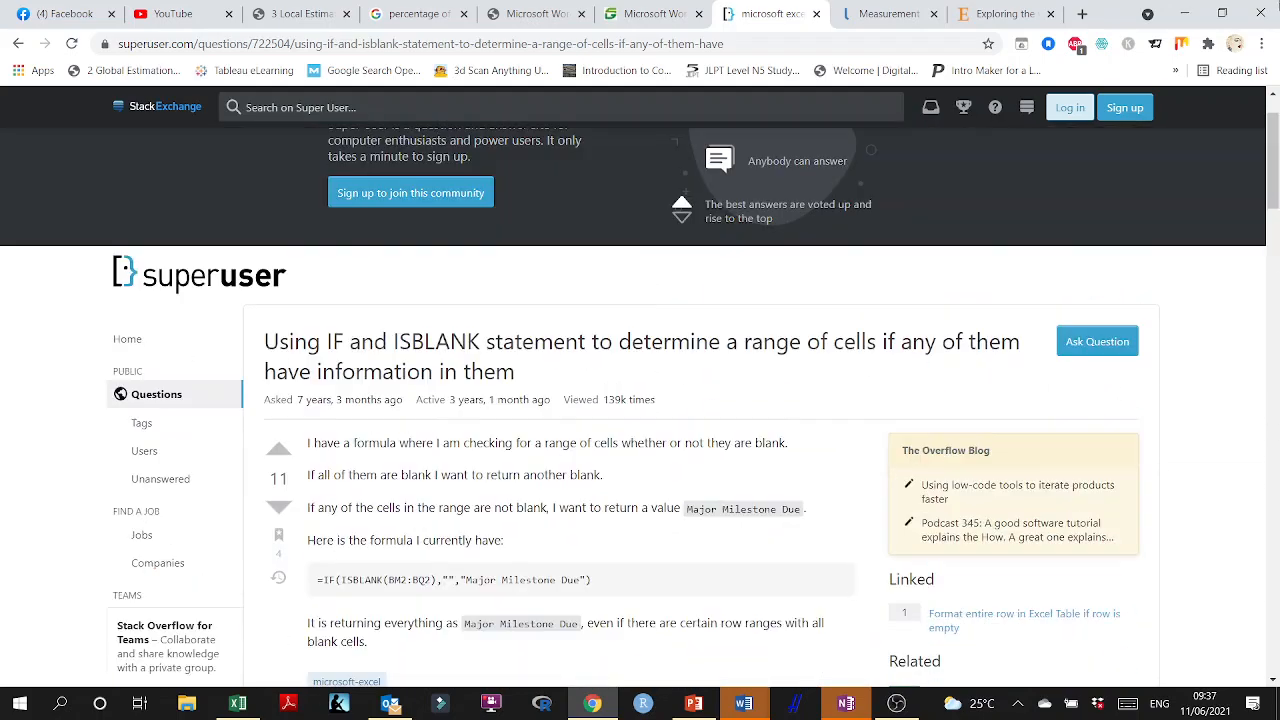
{"action": "left_click", "coordinate": [1199, 12]}
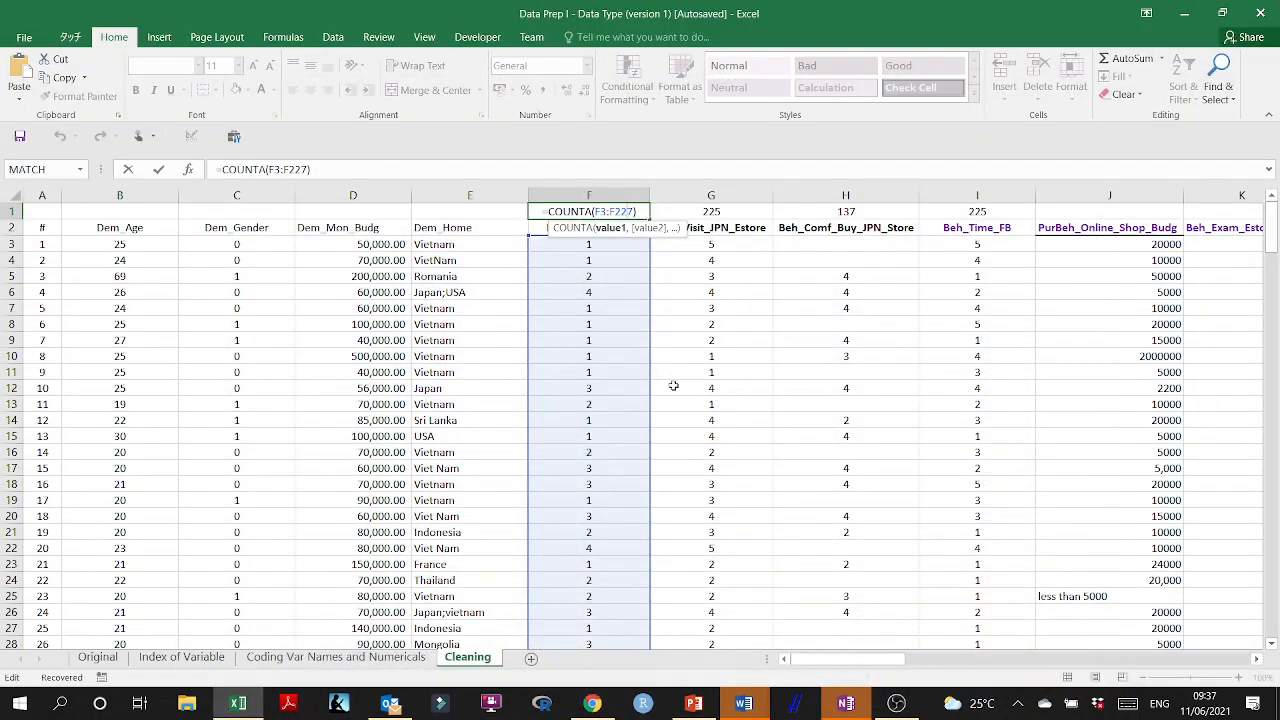
{"action": "key", "text": "Return"}
Check the formulas in F1 and H1 and fill the COUNTA formula from I1 across row 1 to AL1.
{"action": "left_click", "coordinate": [371, 197]}
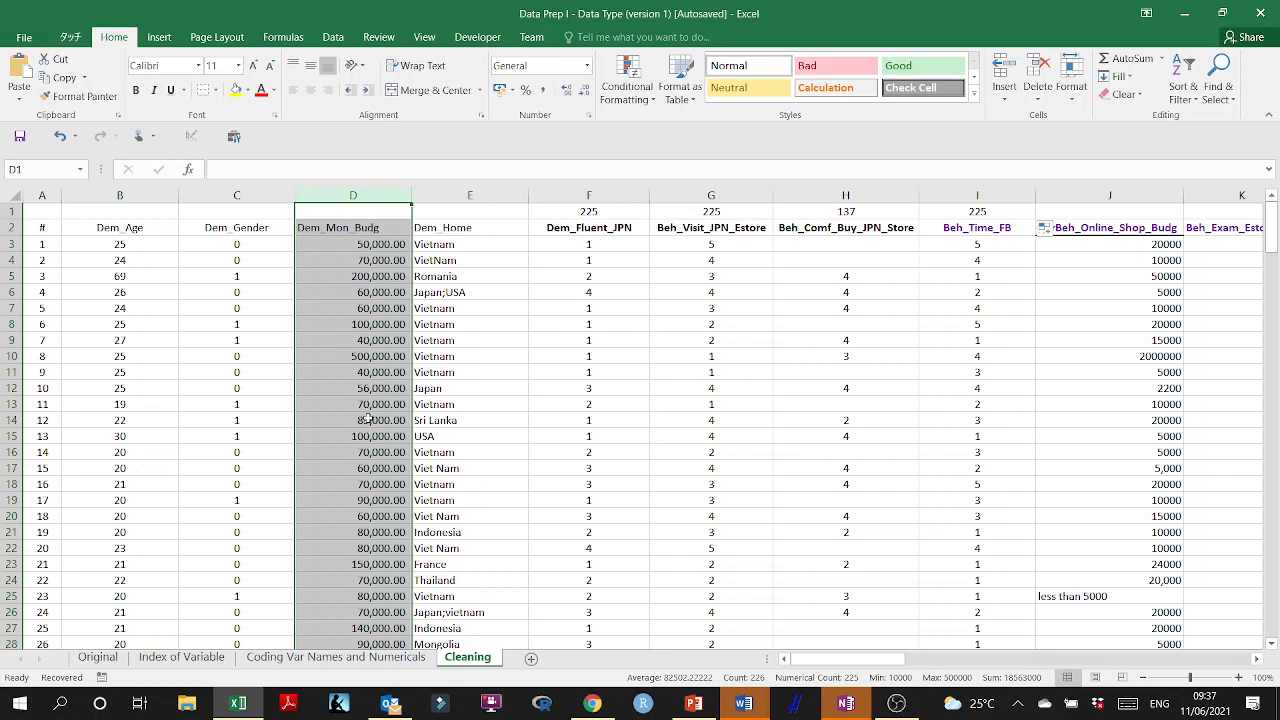
{"action": "left_click", "coordinate": [587, 211]}
{"action": "left_click", "coordinate": [845, 211]}
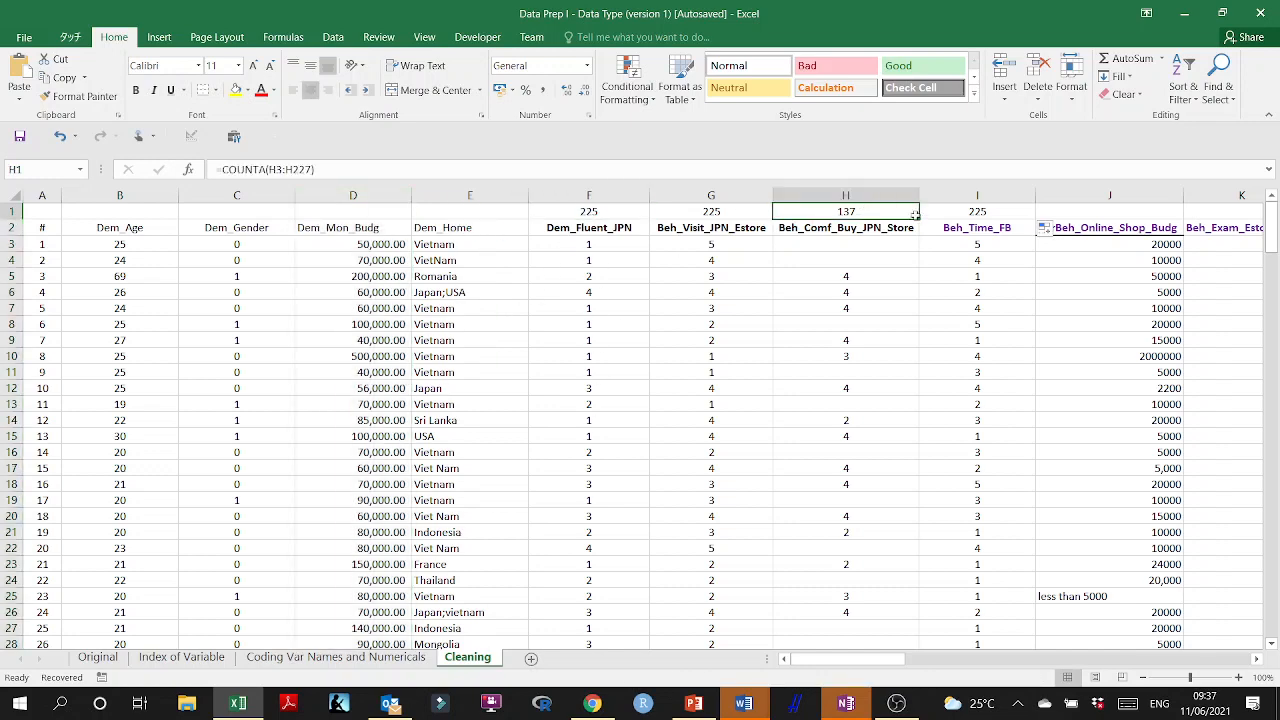
{"action": "left_click", "coordinate": [992, 211]}
{"action": "left_click_drag", "start_coordinate": [1030, 217], "coordinate": [1144, 193]}
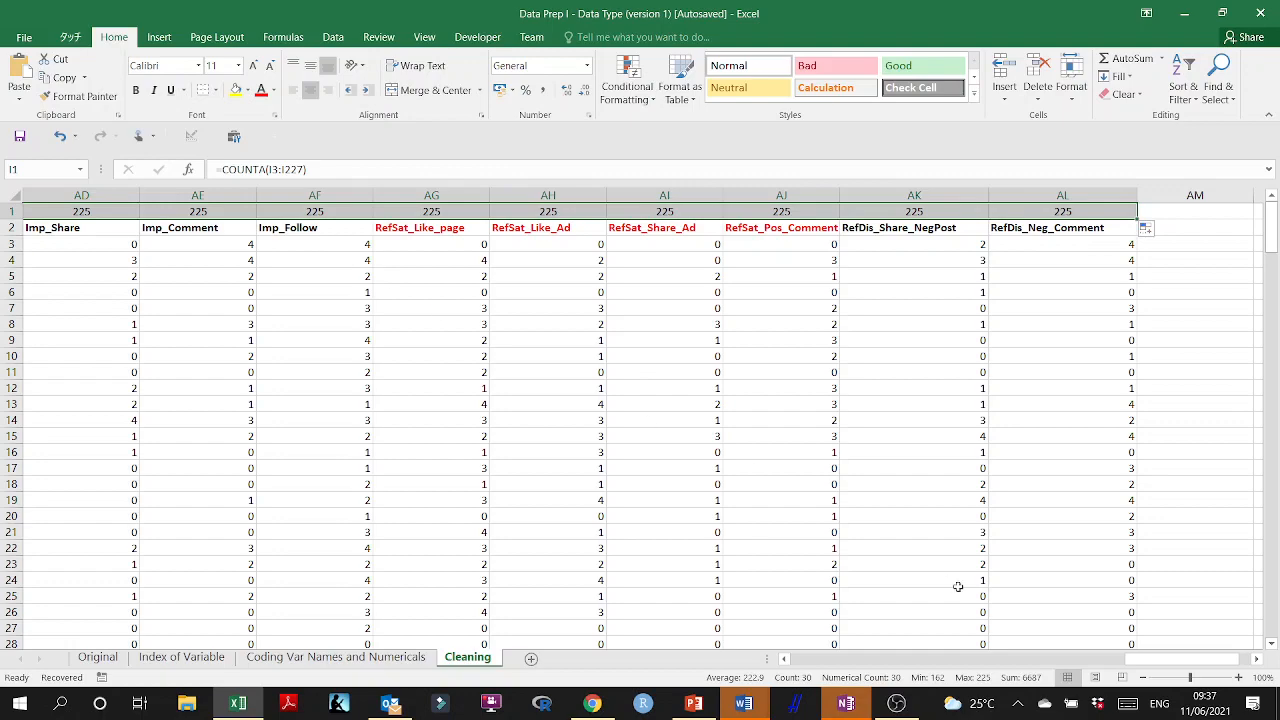
Review the row 1 counts across the columns and examine the CV_Story column for blank cells.
{"action": "left_click_drag", "start_coordinate": [1150, 662], "coordinate": [1040, 673]}
{"action": "left_click", "coordinate": [420, 195]}
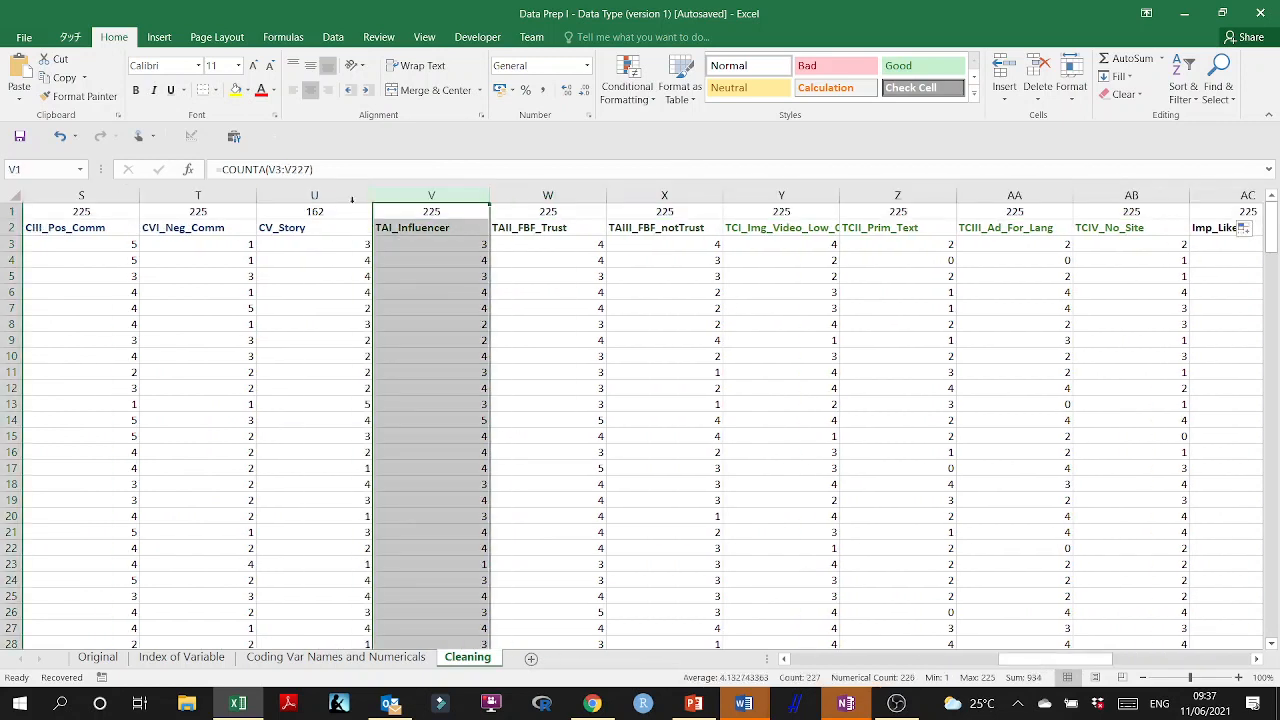
{"action": "left_click", "coordinate": [311, 193]}
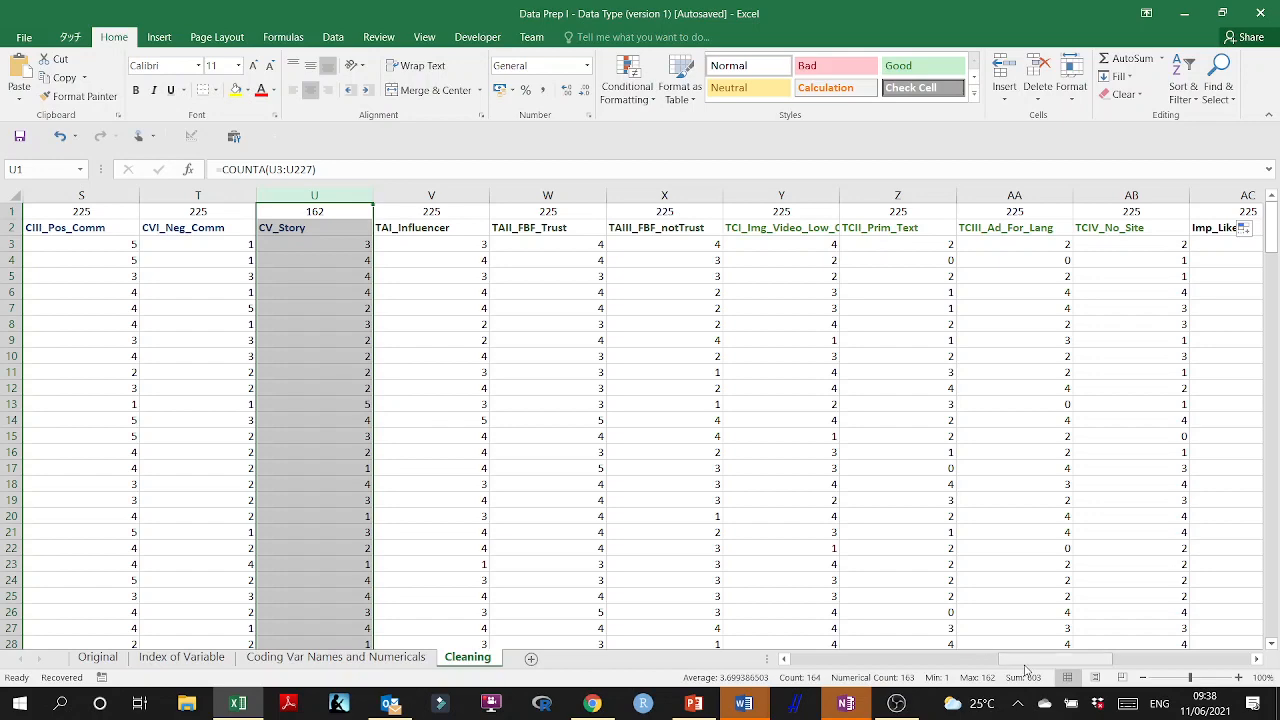
{"action": "left_click_drag", "start_coordinate": [1026, 670], "coordinate": [990, 670]}
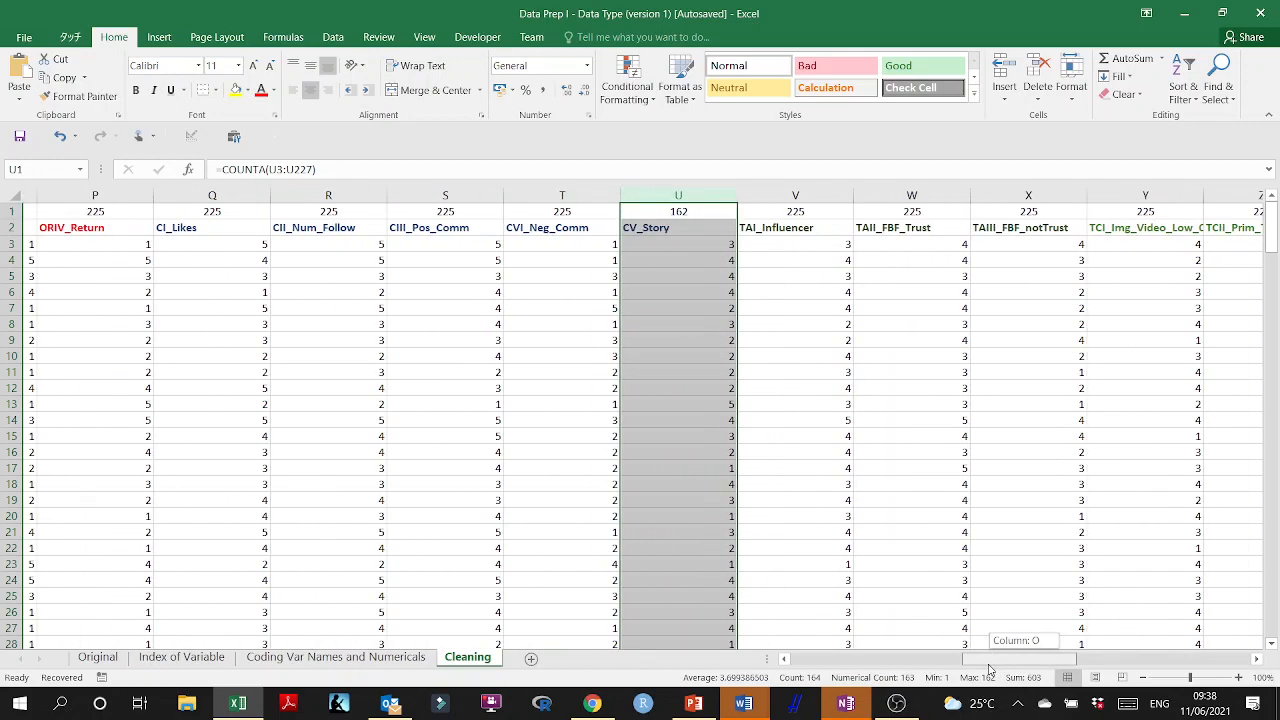
{"action": "scroll", "coordinate": [664, 347], "scroll_direction": "down", "scroll_amount": 19}
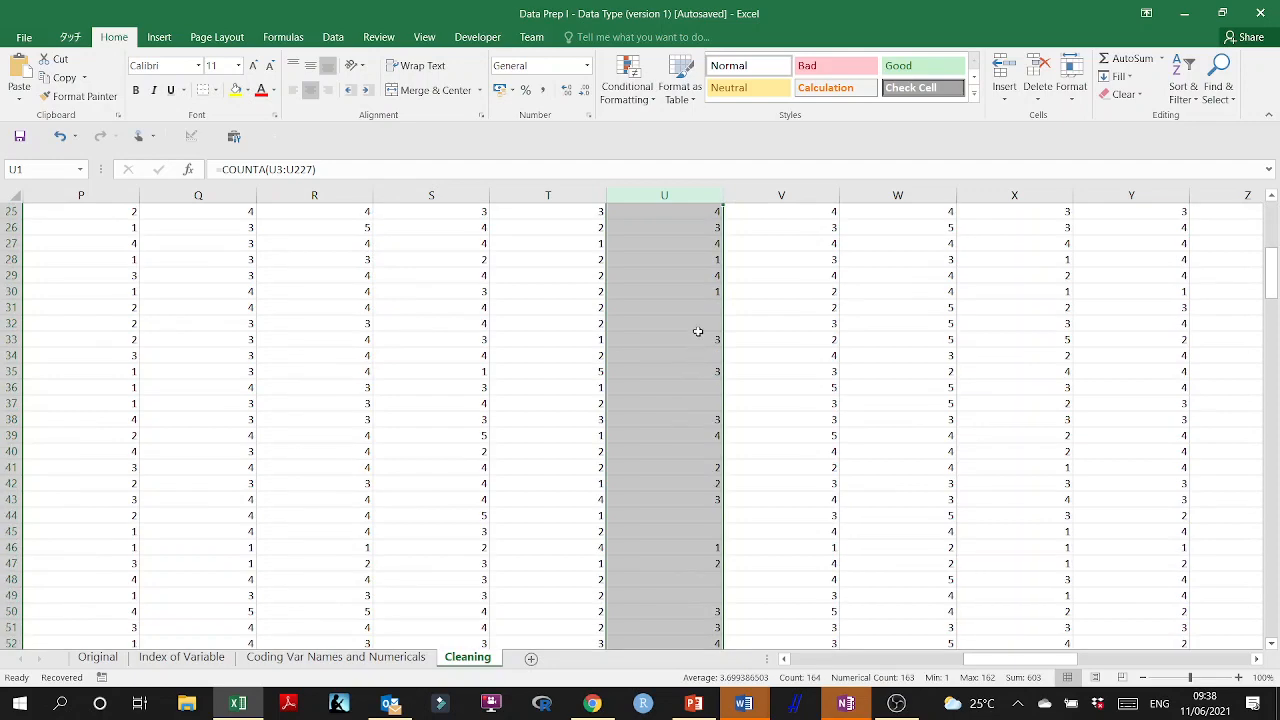
{"action": "scroll", "coordinate": [686, 543], "scroll_direction": "down", "scroll_amount": 20}
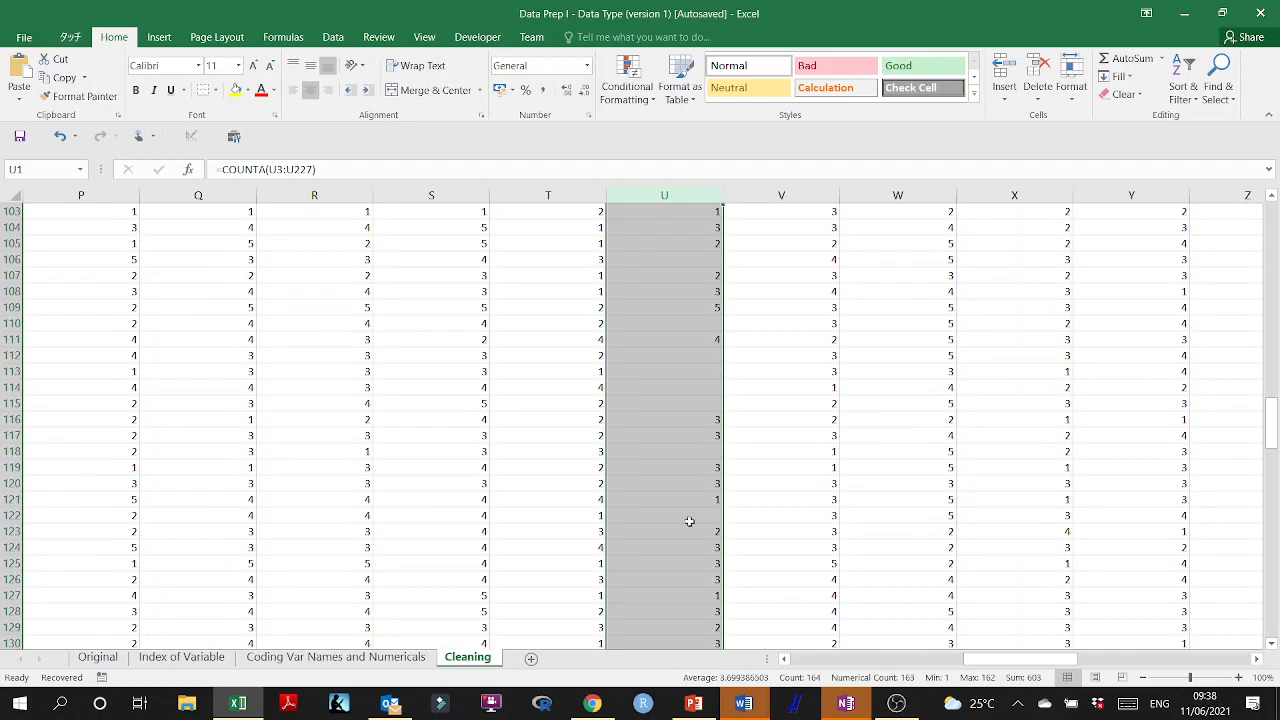
{"action": "left_click_drag", "start_coordinate": [1272, 520], "coordinate": [1272, 215]}
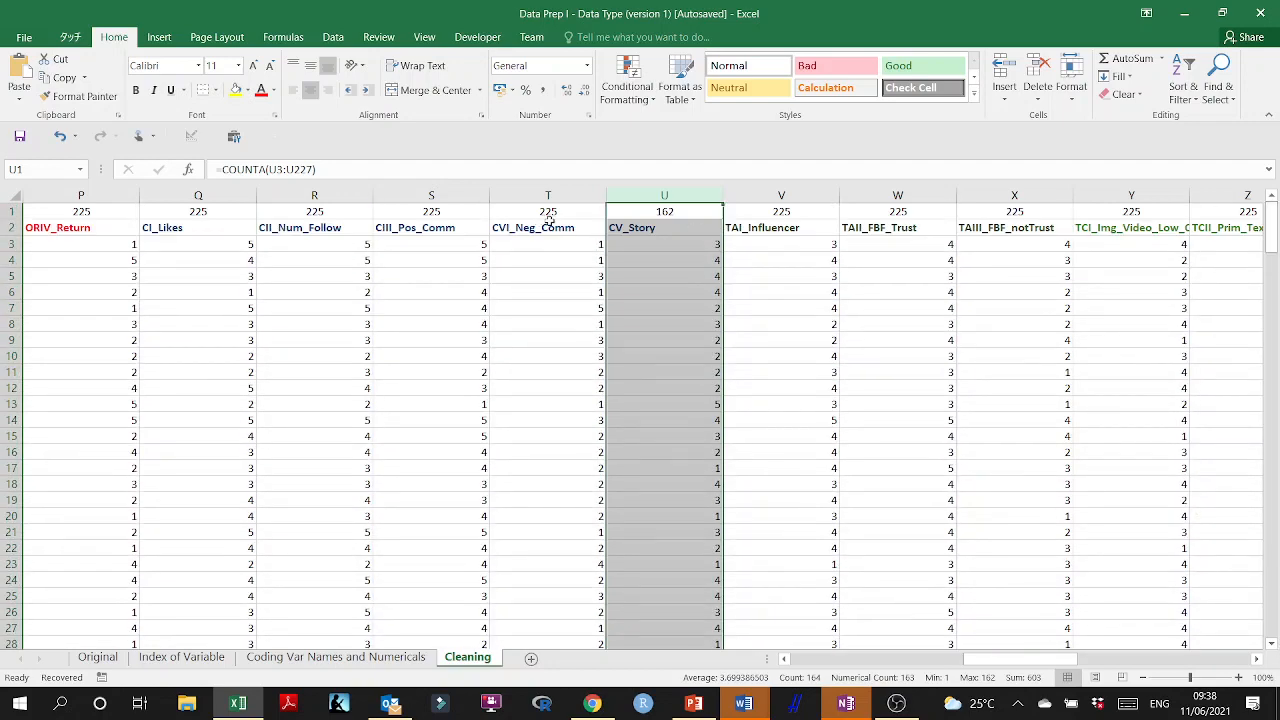
Shade the CV_Story cells U1:U30 with a light gold fill.
{"action": "left_click", "coordinate": [630, 228]}
{"action": "left_click", "coordinate": [664, 195]}
{"action": "left_click", "coordinate": [684, 212]}
{"action": "key", "text": "ctrl+shift+Down"}
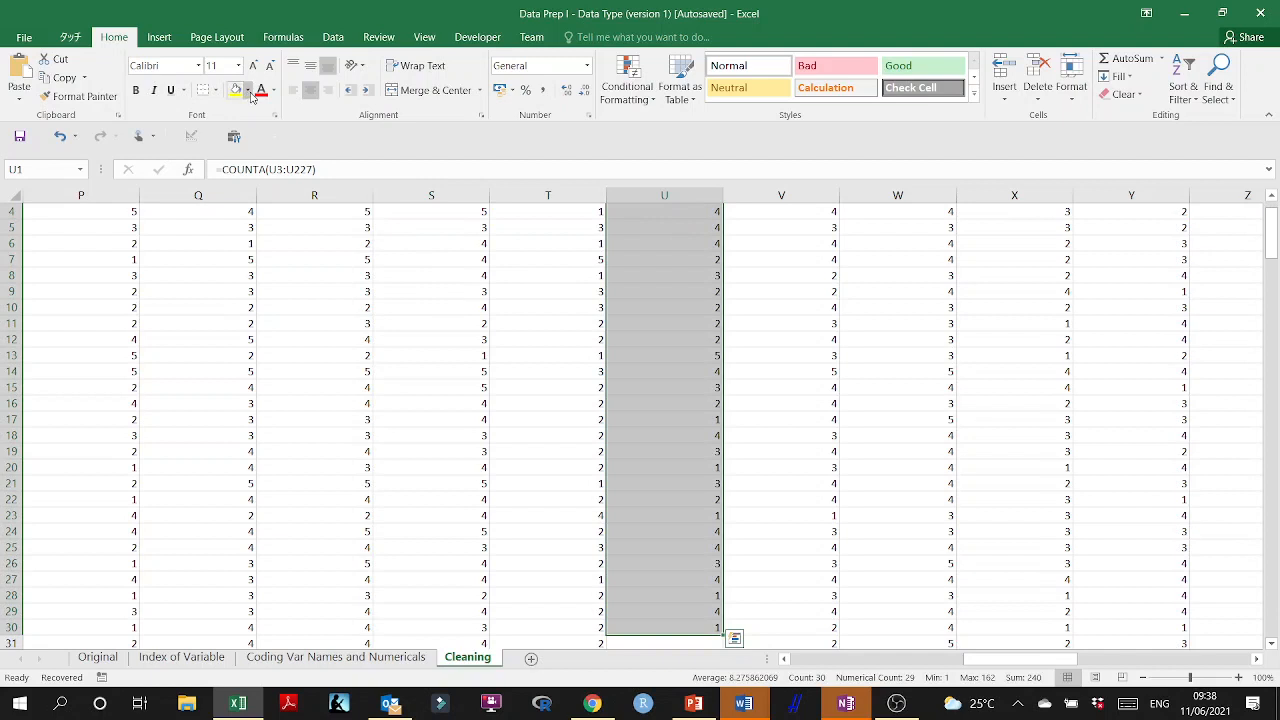
{"action": "left_click", "coordinate": [250, 93]}
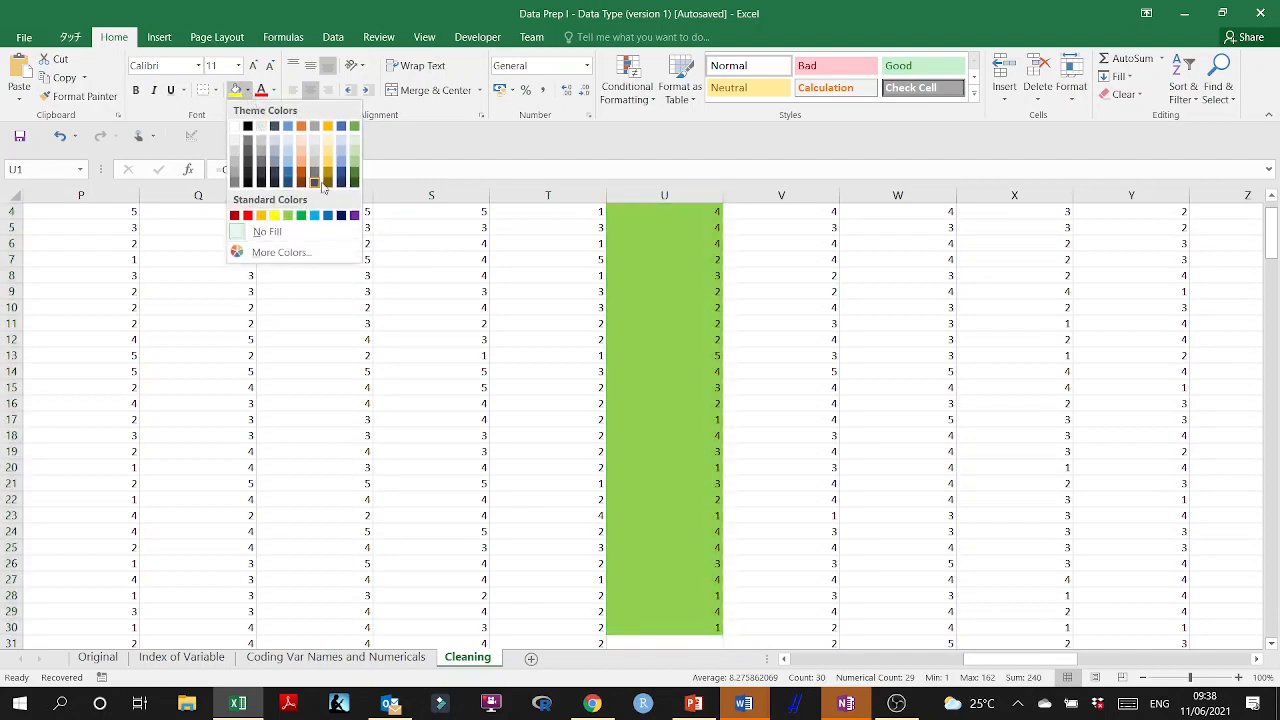
{"action": "left_click", "coordinate": [330, 146]}
{"action": "scroll", "coordinate": [1243, 427], "scroll_direction": "up", "scroll_amount": 1}
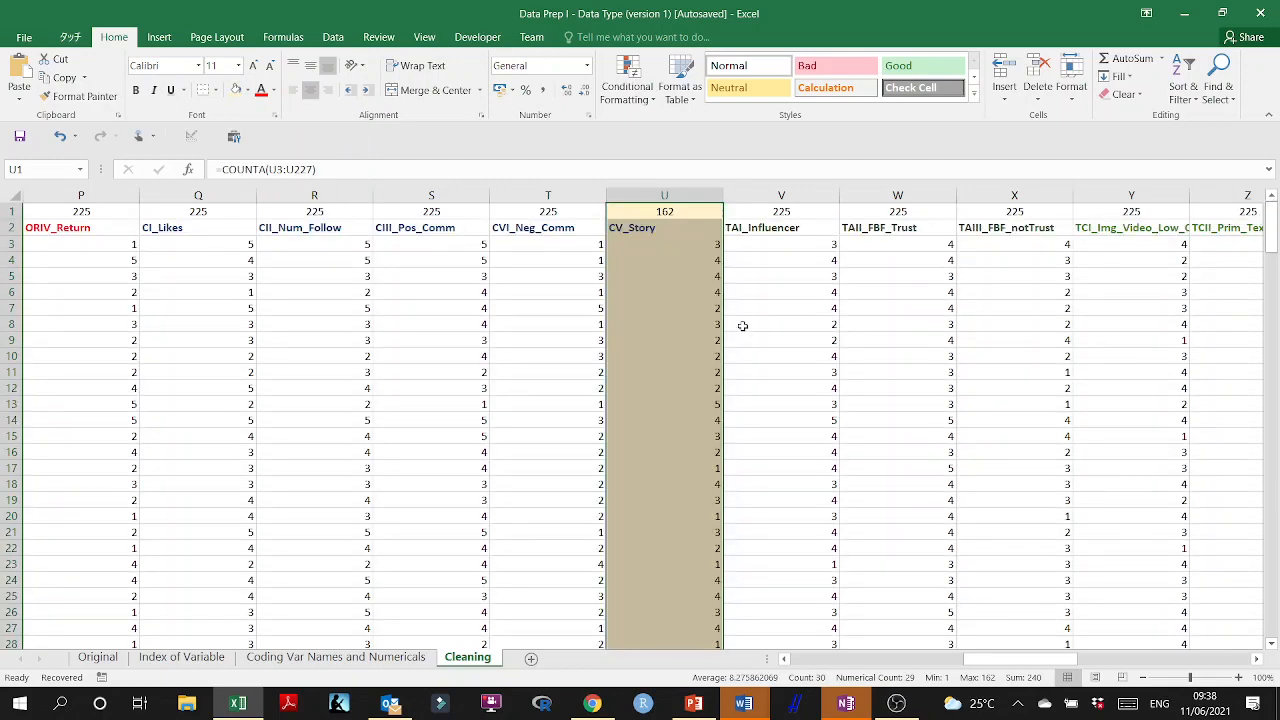
{"action": "left_click", "coordinate": [660, 259]}
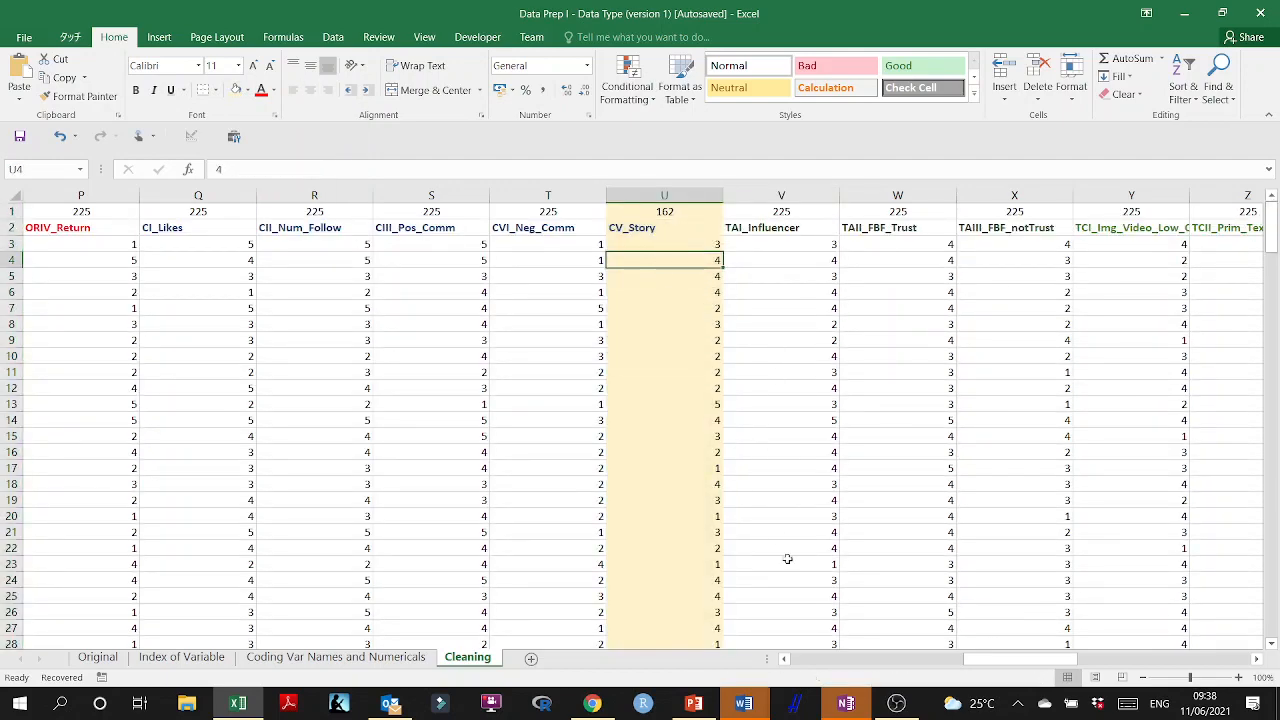
Apply the same light gold fill to the entire Beh_Comf_Buy_JPN_Store column H.
{"action": "left_click_drag", "start_coordinate": [1037, 666], "coordinate": [896, 679]}
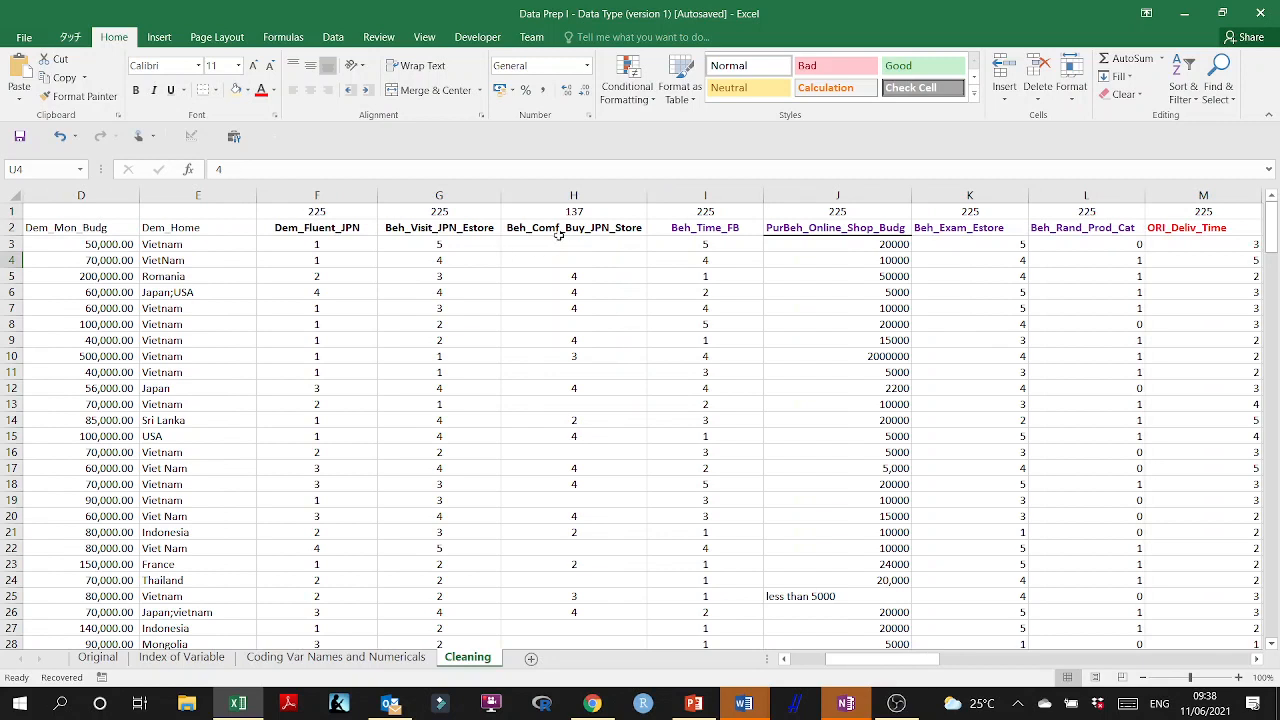
{"action": "left_click", "coordinate": [592, 191]}
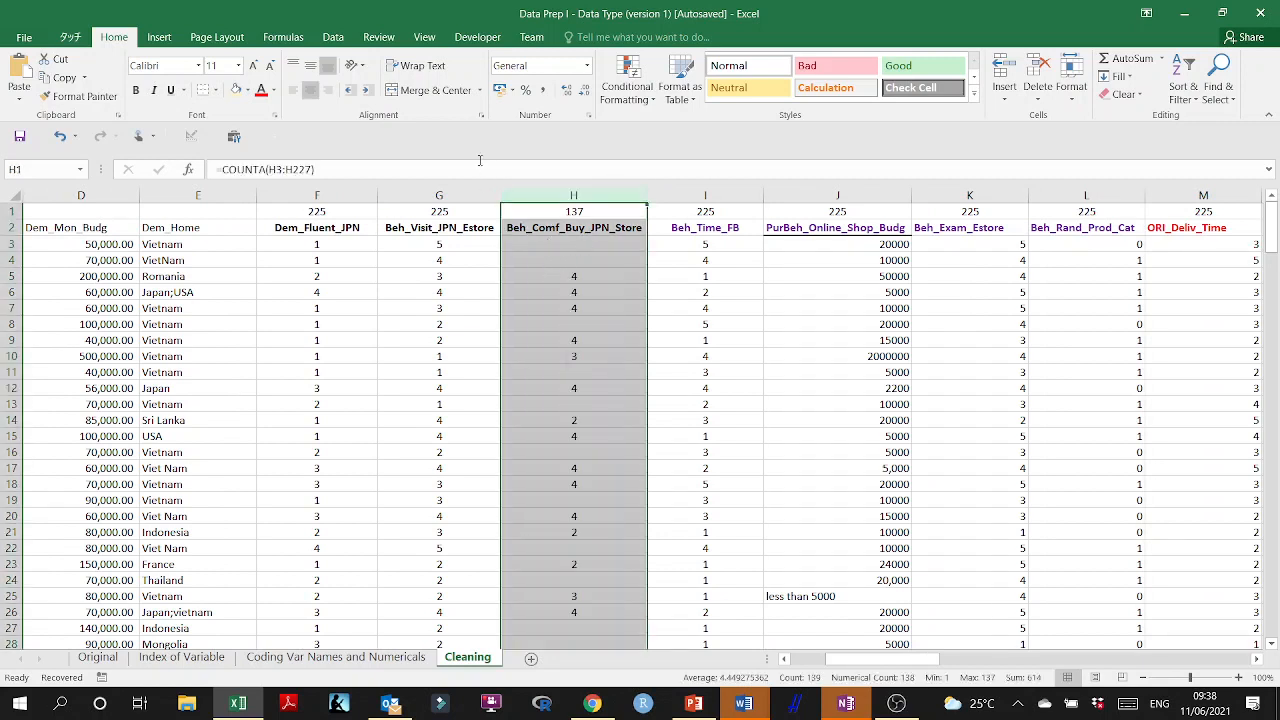
{"action": "left_click", "coordinate": [236, 90]}
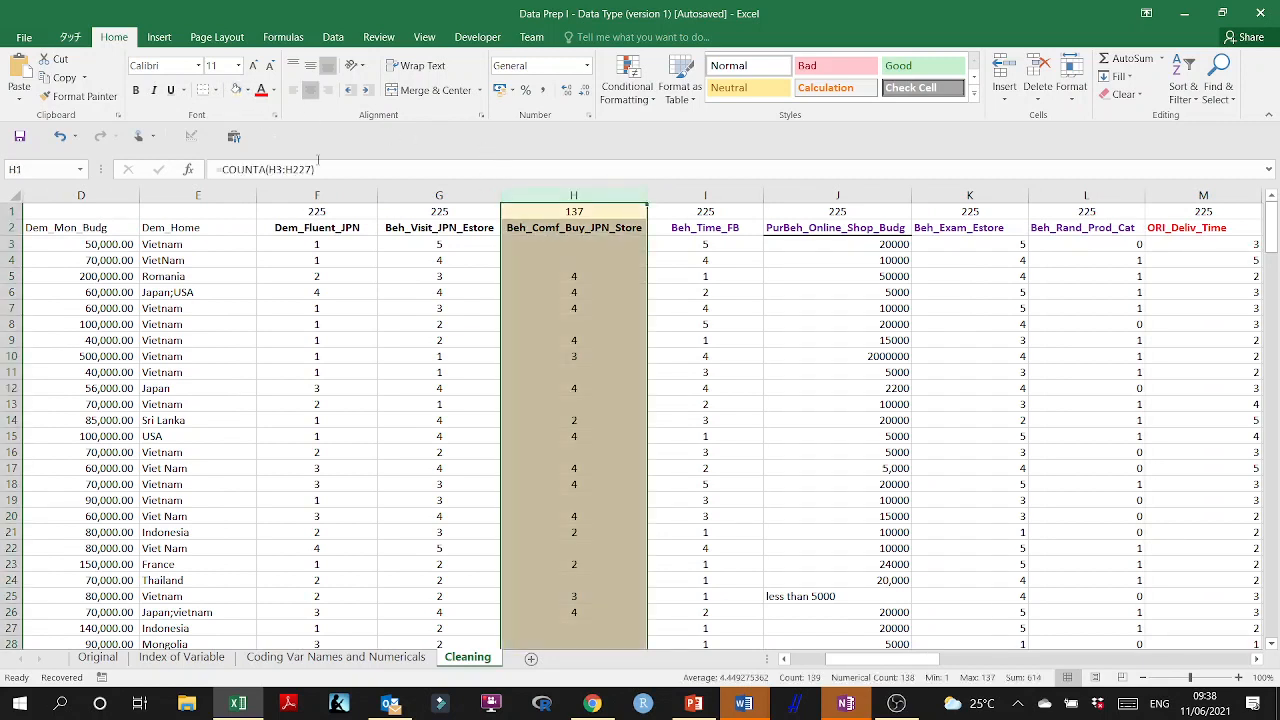
{"action": "left_click", "coordinate": [562, 308]}
{"action": "left_click", "coordinate": [540, 196]}
{"action": "left_click_drag", "start_coordinate": [879, 661], "coordinate": [806, 674]}
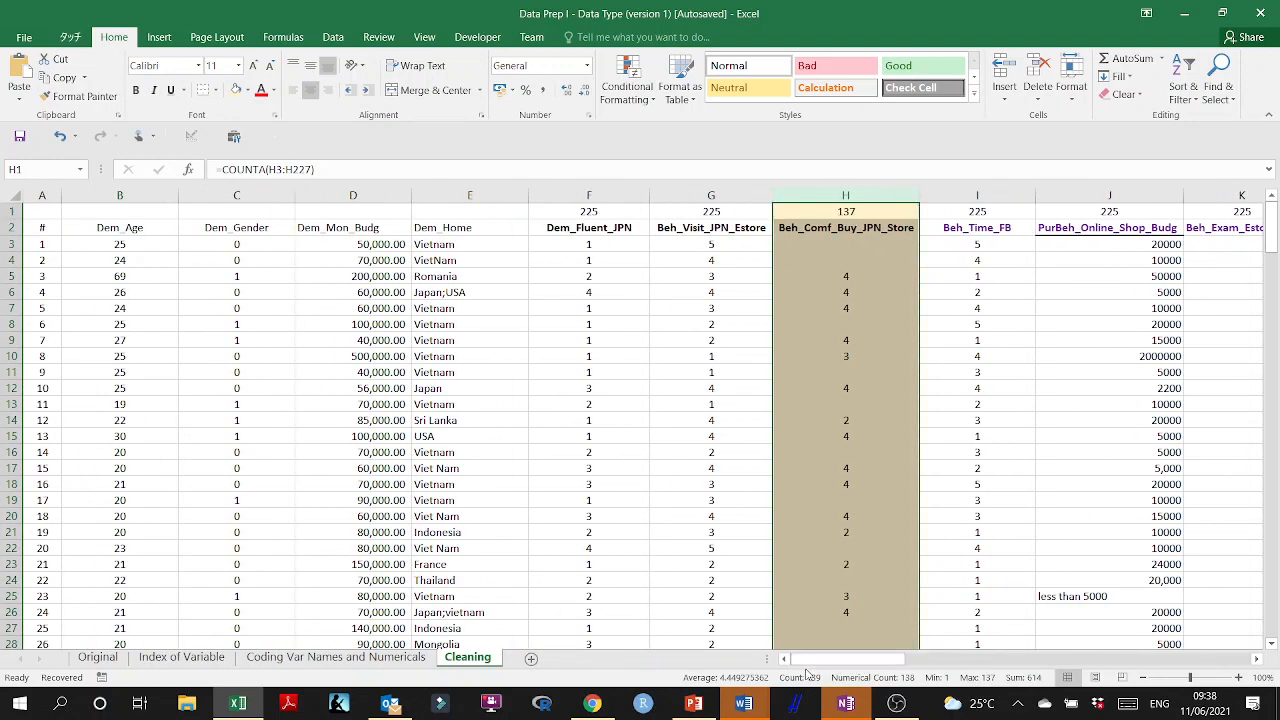
Copy the COUNTA formula from F1 to B1, check its range, and fill it across to C1:E1.
{"action": "left_click", "coordinate": [601, 210]}
{"action": "key", "text": "ctrl+c"}
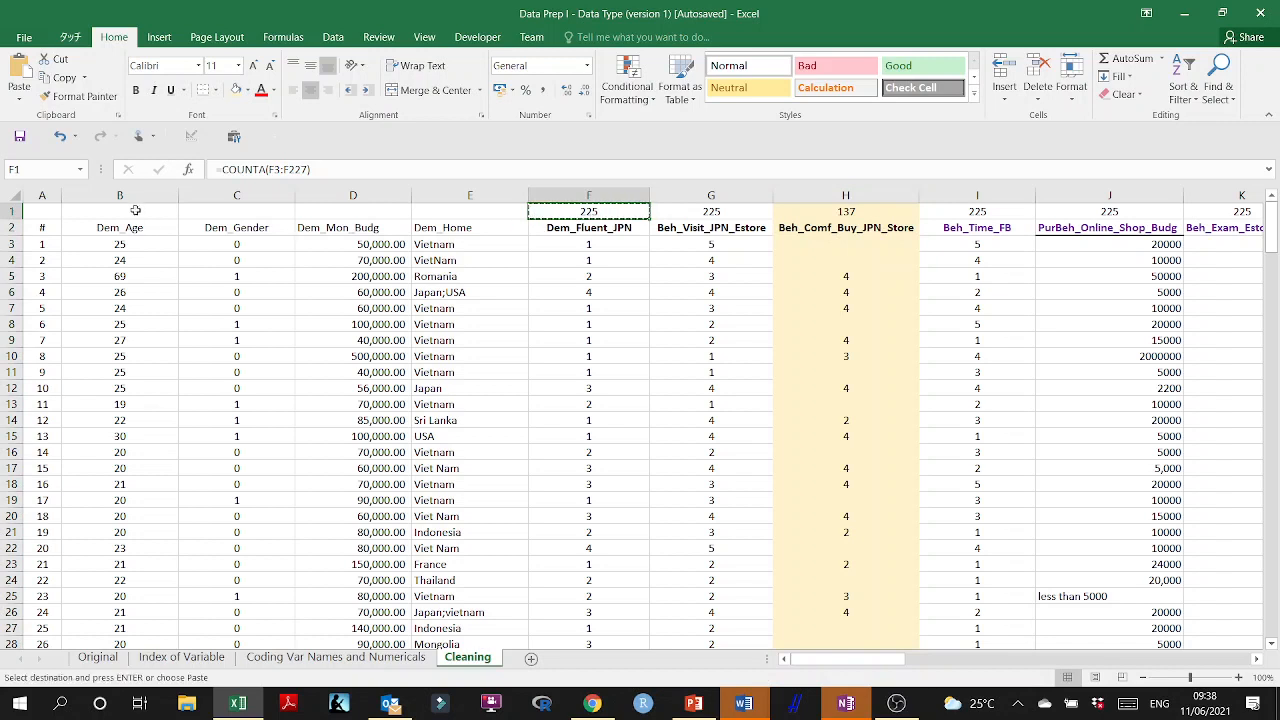
{"action": "left_click", "coordinate": [145, 211]}
{"action": "key", "text": "Return"}
{"action": "double_click", "coordinate": [145, 211]}
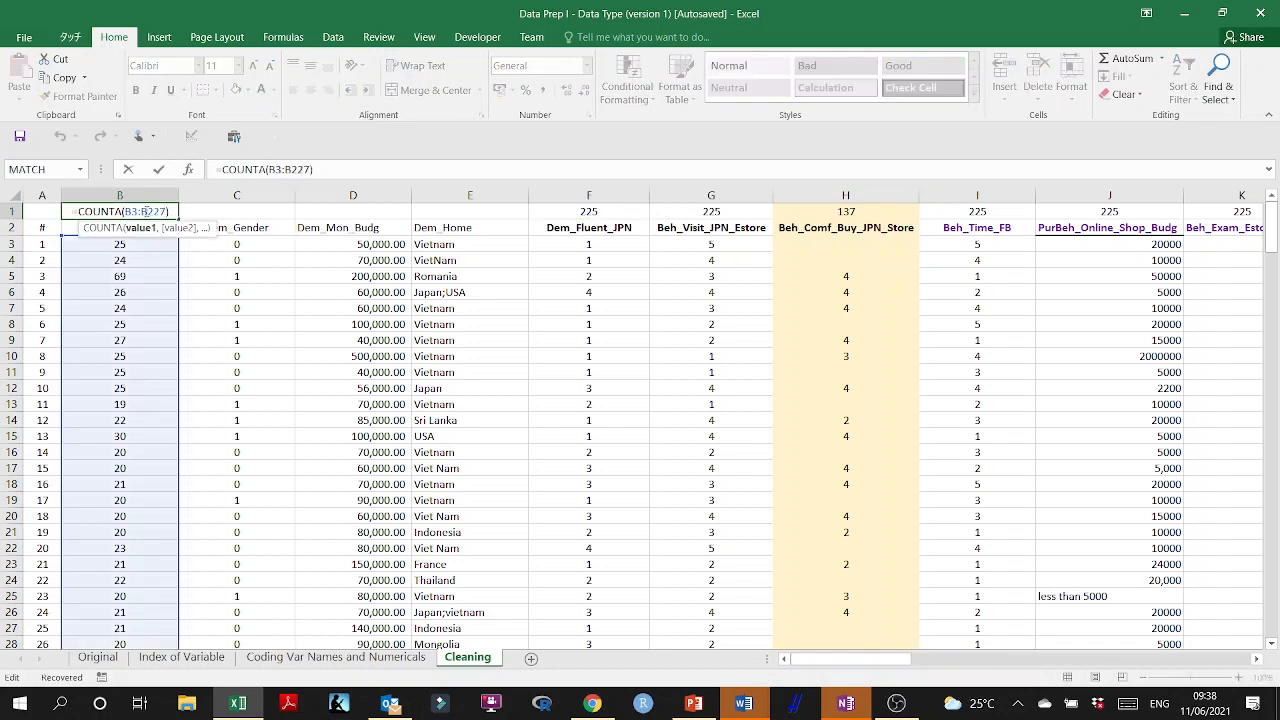
{"action": "key", "text": "Escape"}
{"action": "left_click_drag", "start_coordinate": [179, 215], "coordinate": [465, 218]}
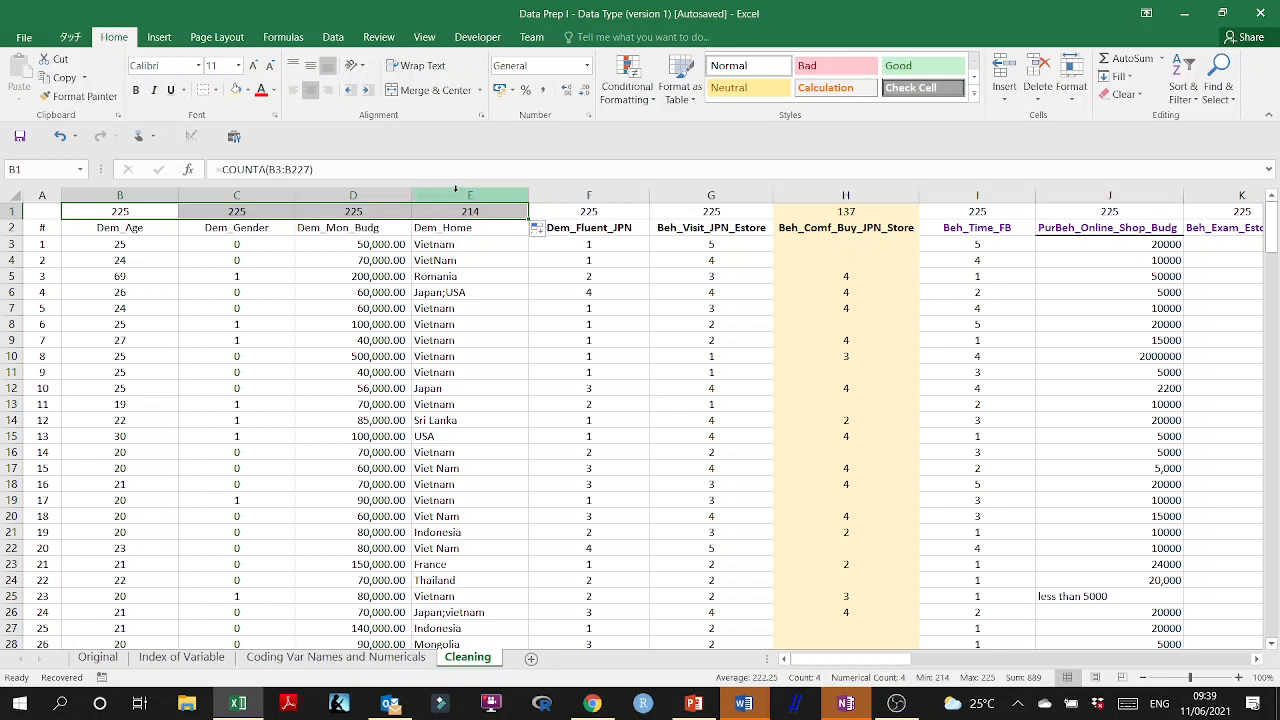
Shade the Dem_Home cells E1:E227 with the same light gold fill.
{"action": "left_click", "coordinate": [456, 194]}
{"action": "left_click", "coordinate": [460, 214]}
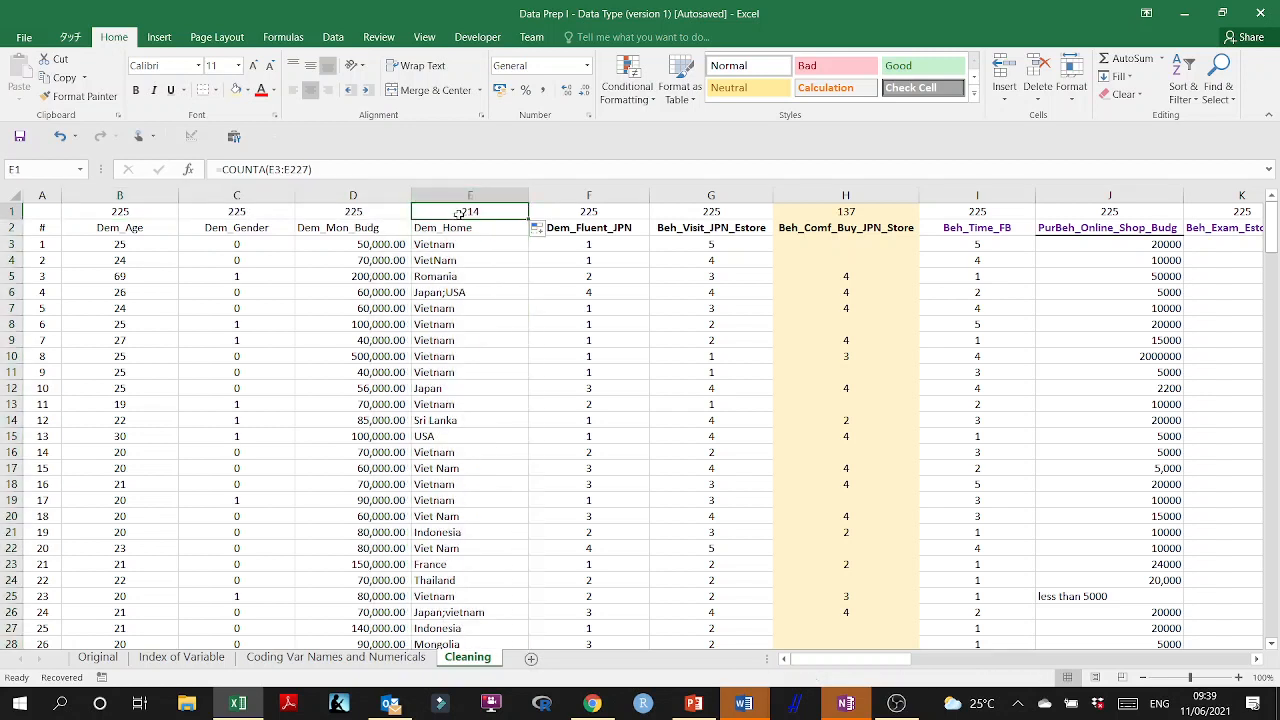
{"action": "left_click_drag", "start_coordinate": [468, 213], "coordinate": [470, 630]}
{"action": "scroll", "coordinate": [467, 328], "scroll_direction": "down", "scroll_amount": 5}
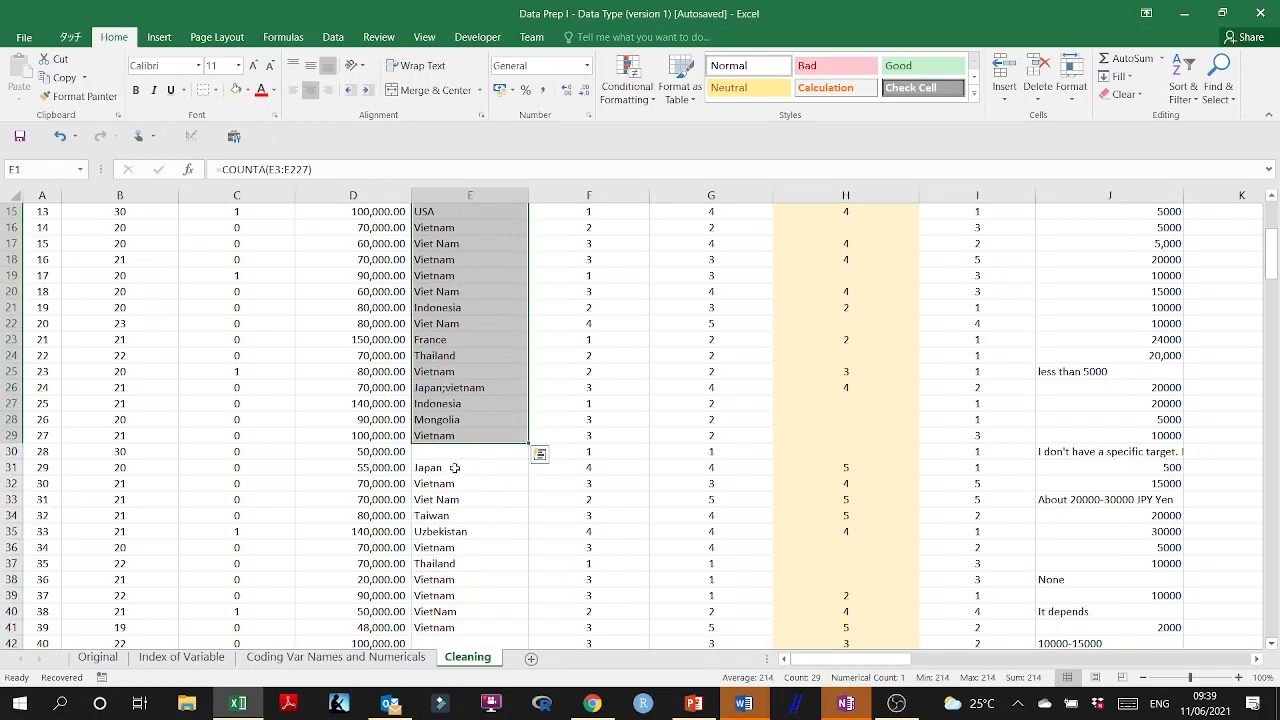
{"action": "left_click_drag", "start_coordinate": [440, 419], "coordinate": [470, 645]}
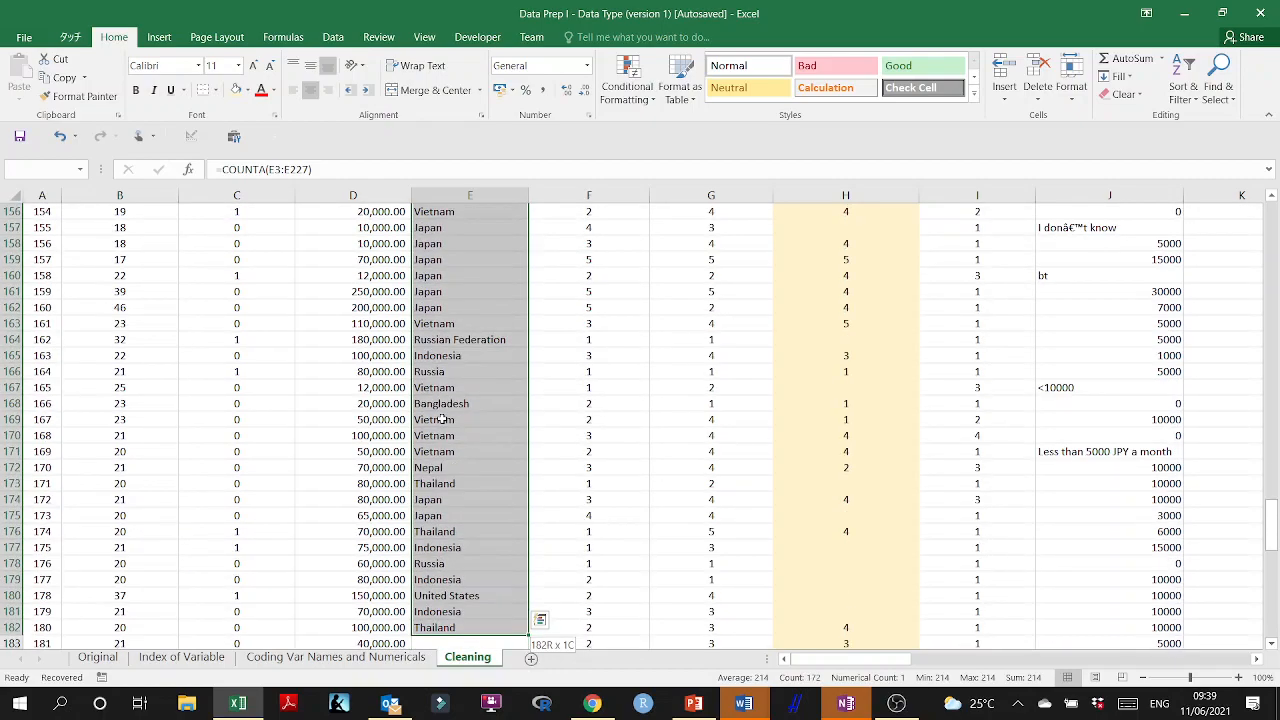
{"action": "key", "text": "ctrl+shift+Down"}
{"action": "key", "text": "ctrl+shift+Down"}
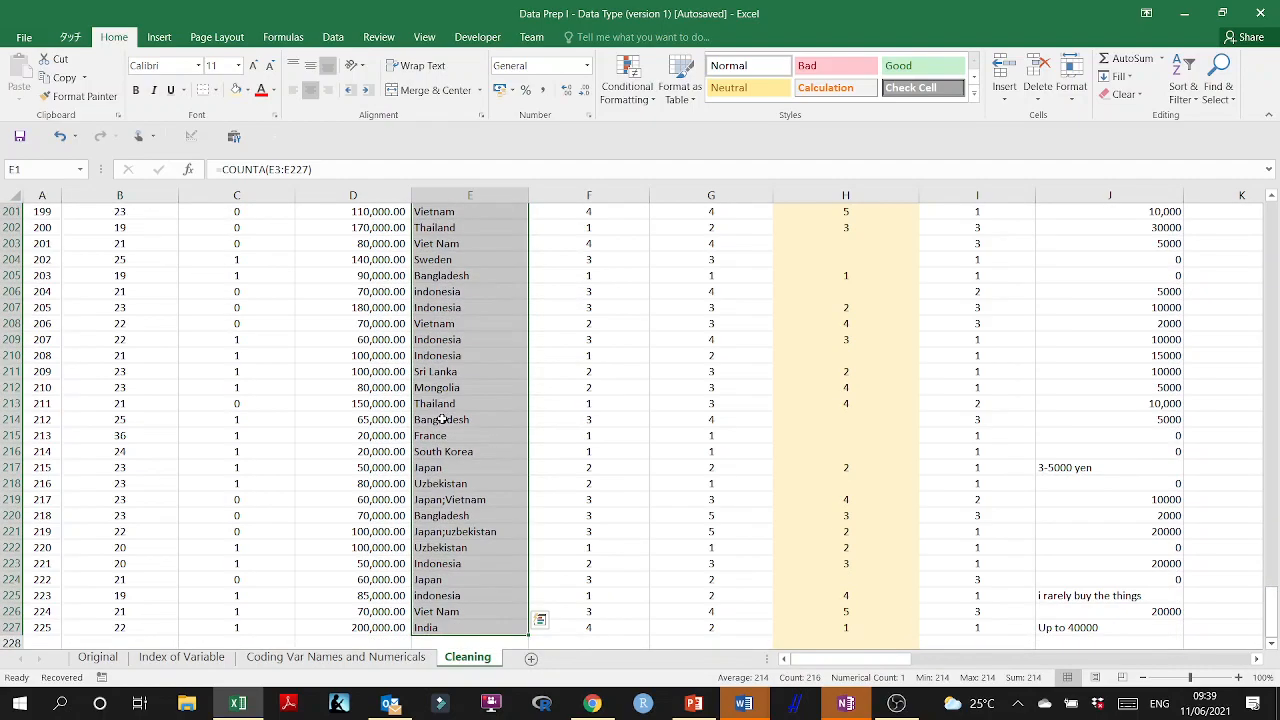
{"action": "scroll", "coordinate": [441, 419], "scroll_direction": "down", "scroll_amount": 2}
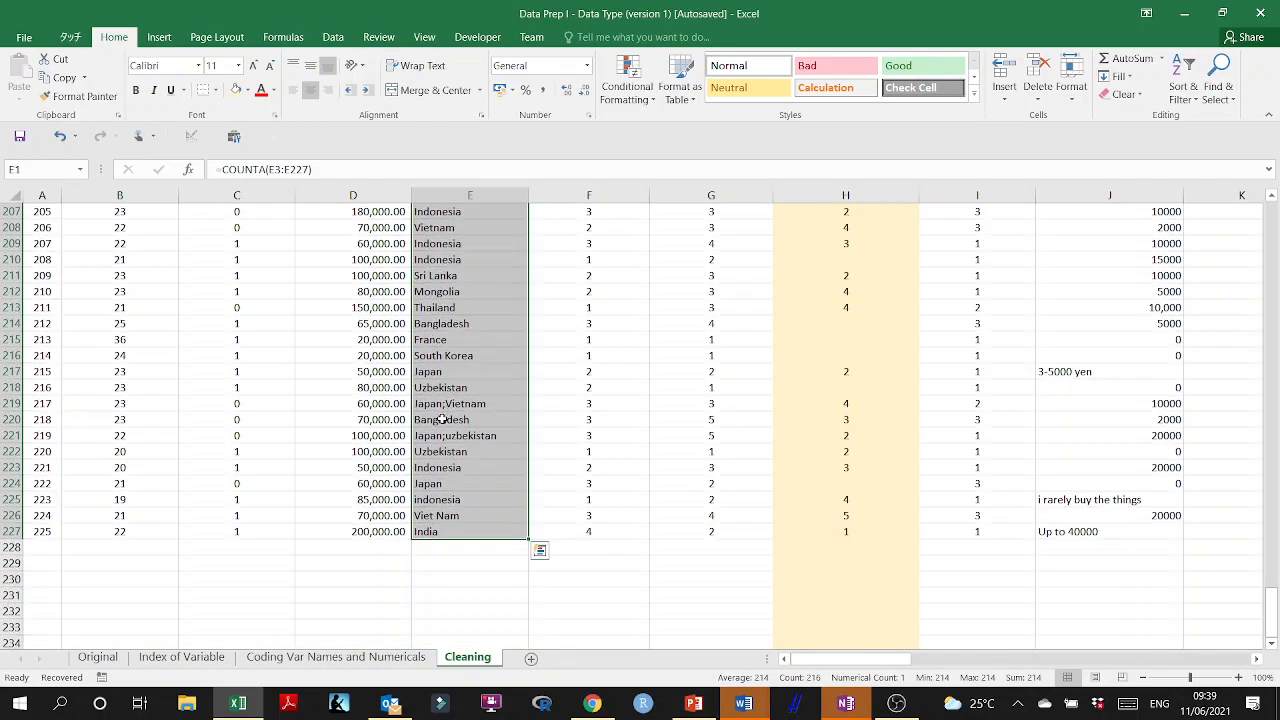
{"action": "left_click", "coordinate": [236, 90]}
{"action": "scroll", "coordinate": [398, 281], "scroll_direction": "up", "scroll_amount": 20}
{"action": "left_click", "coordinate": [759, 360]}
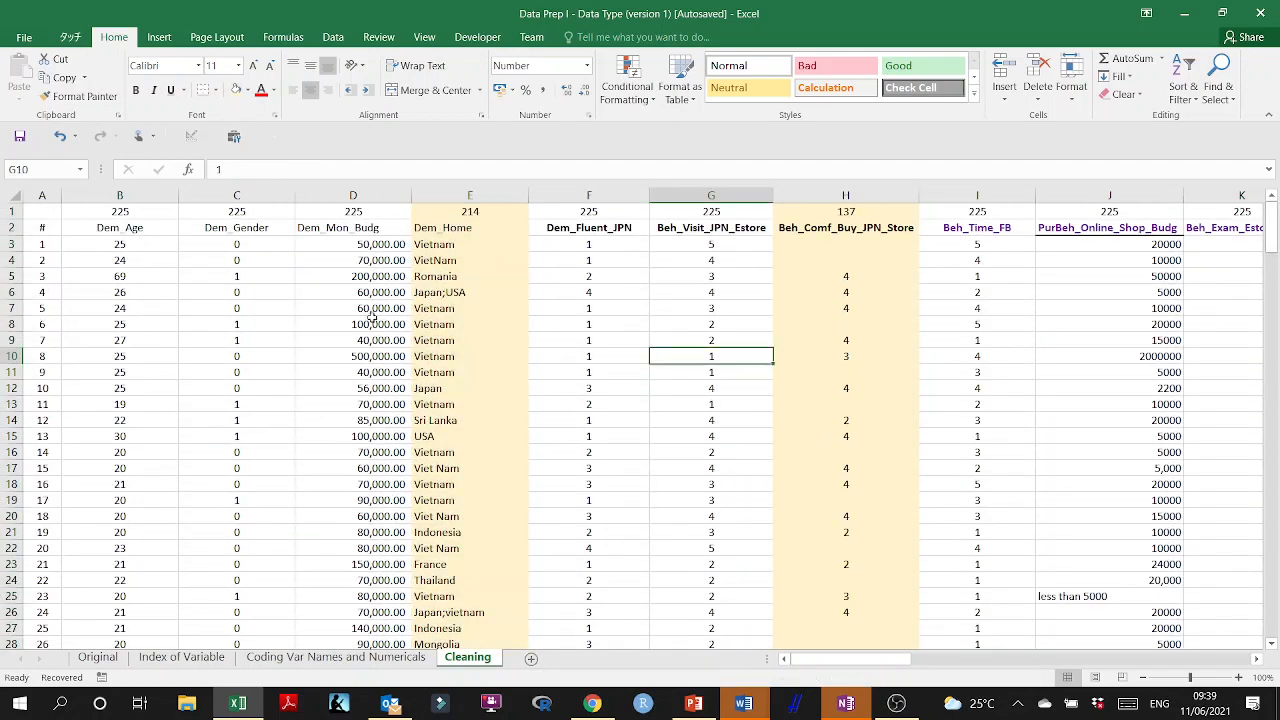
Make the Dem_Home header in E2 bold.
{"action": "left_click", "coordinate": [475, 195]}
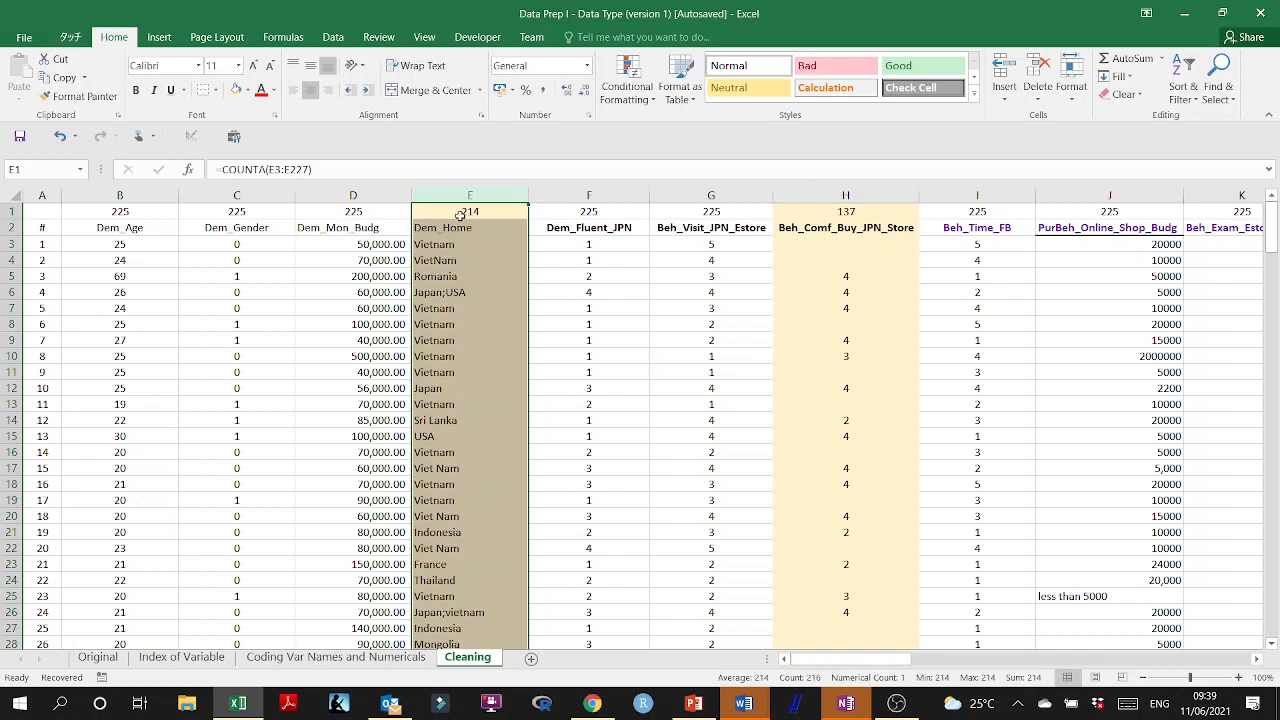
{"action": "left_click", "coordinate": [437, 231]}
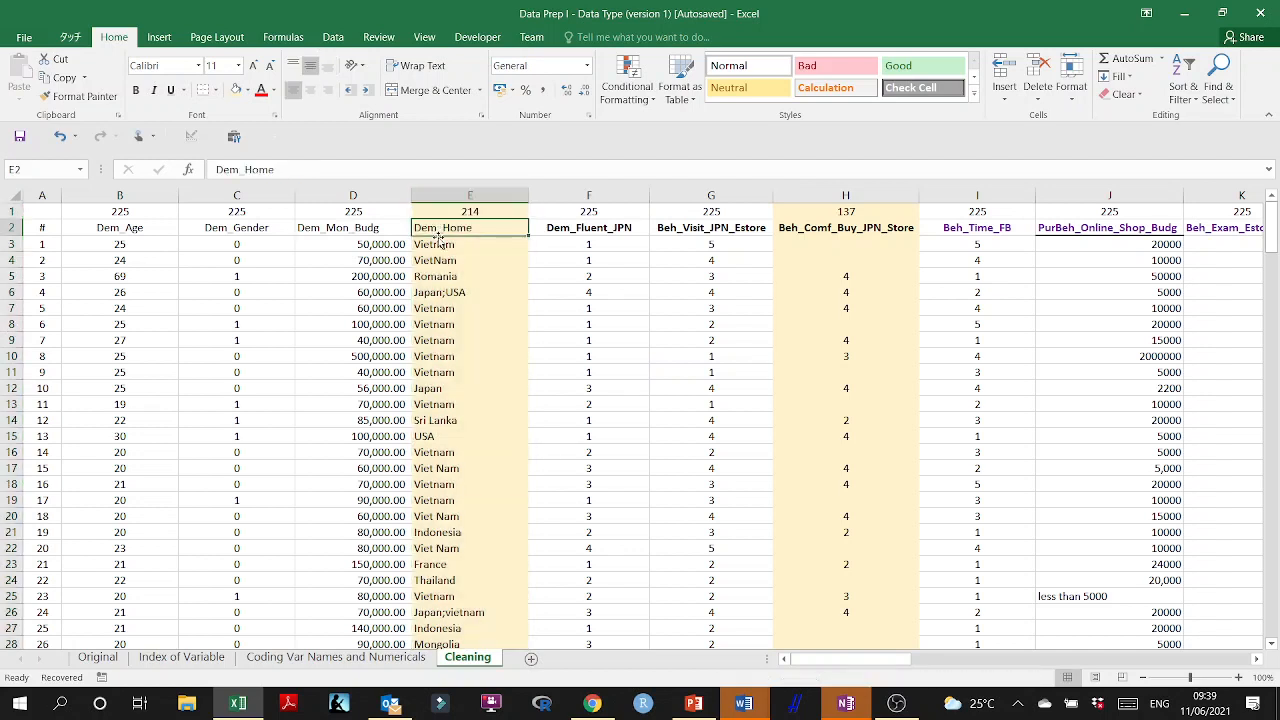
{"action": "left_click", "coordinate": [136, 91]}
Review the three highlighted columns one by one: Dem_Home, Beh_Comf_Buy_JPN_Store and CV_Story.
{"action": "left_click", "coordinate": [464, 194]}
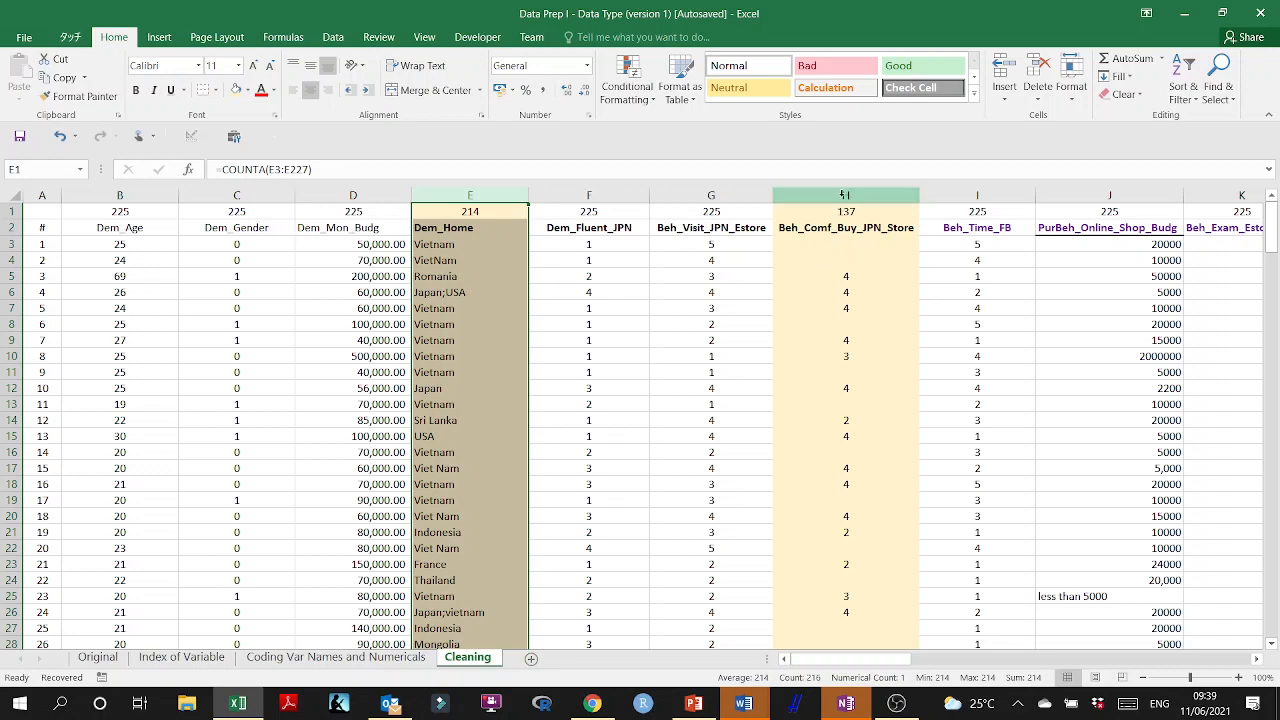
{"action": "left_click", "coordinate": [845, 196]}
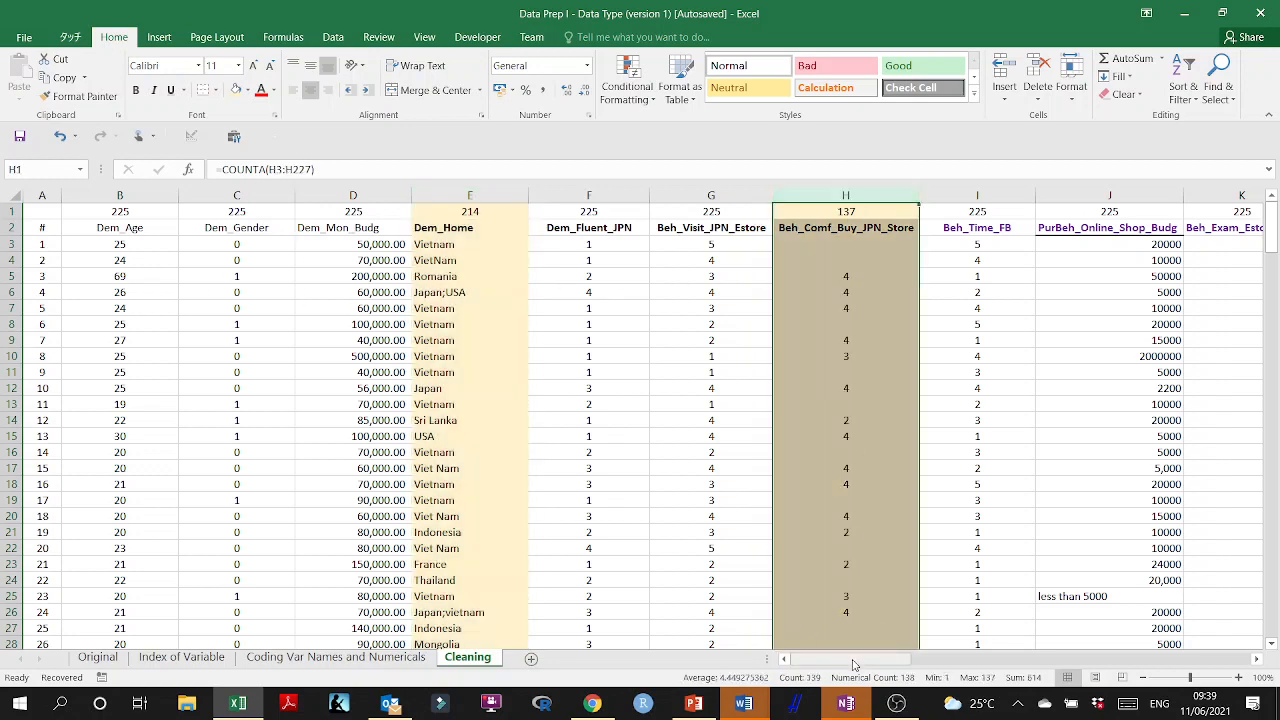
{"action": "left_click_drag", "start_coordinate": [853, 665], "coordinate": [1022, 662]}
{"action": "left_click", "coordinate": [785, 196]}
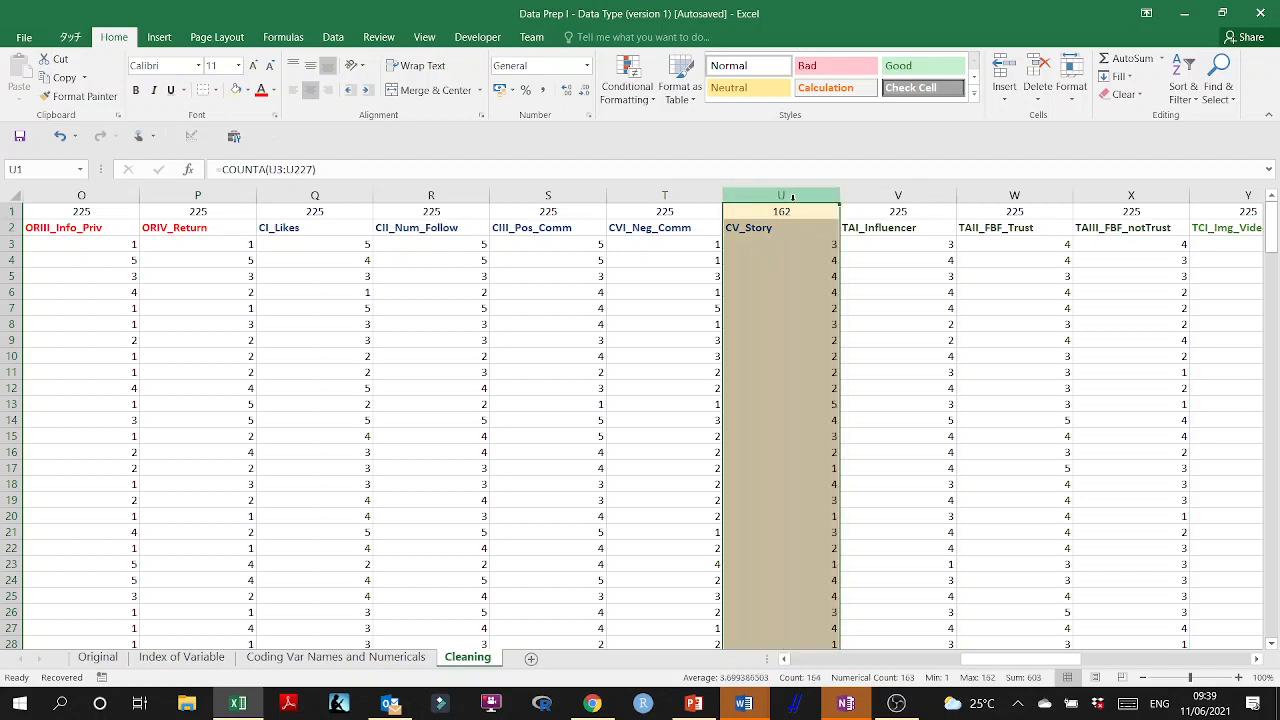
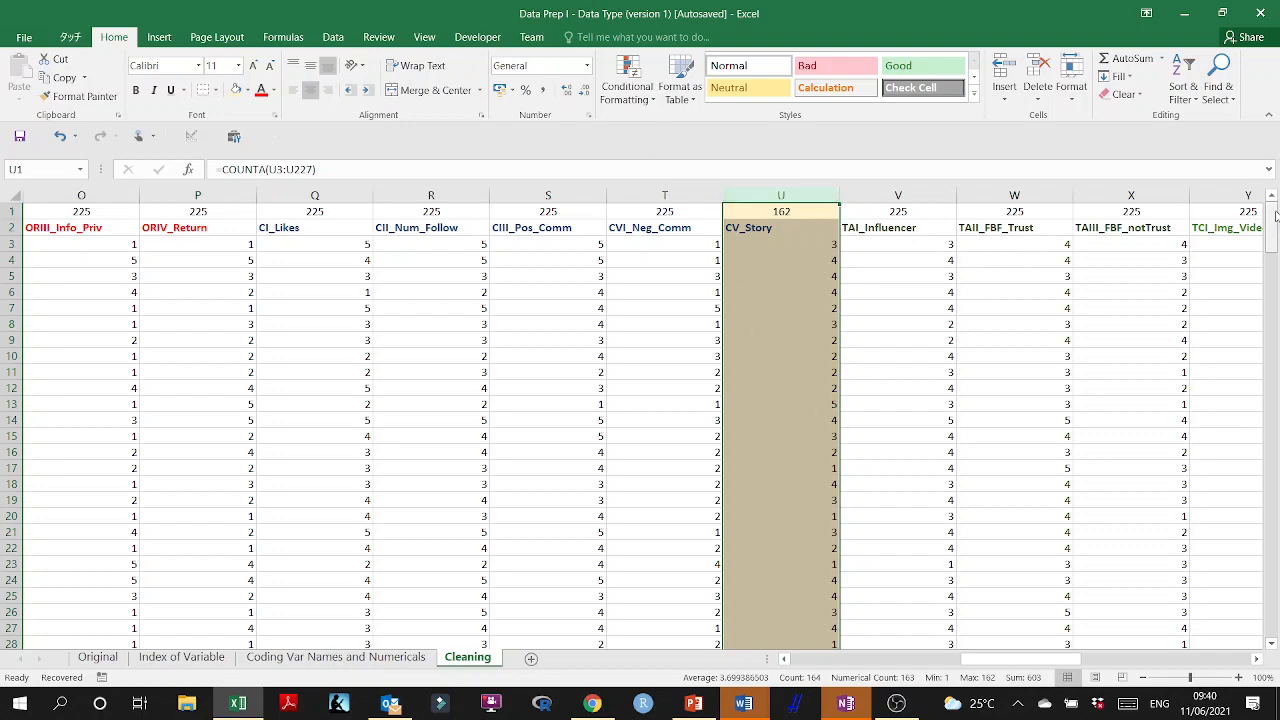
Add a new worksheet after Cleaning and name it Cleaned Dataset.
{"action": "mouse_move", "coordinate": [1272, 225]}
{"action": "left_mouse_down"}
{"action": "mouse_move", "coordinate": [1272, 600]}
{"action": "mouse_move", "coordinate": [1272, 226]}
{"action": "left_mouse_up"}
{"action": "left_click", "coordinate": [760, 292]}
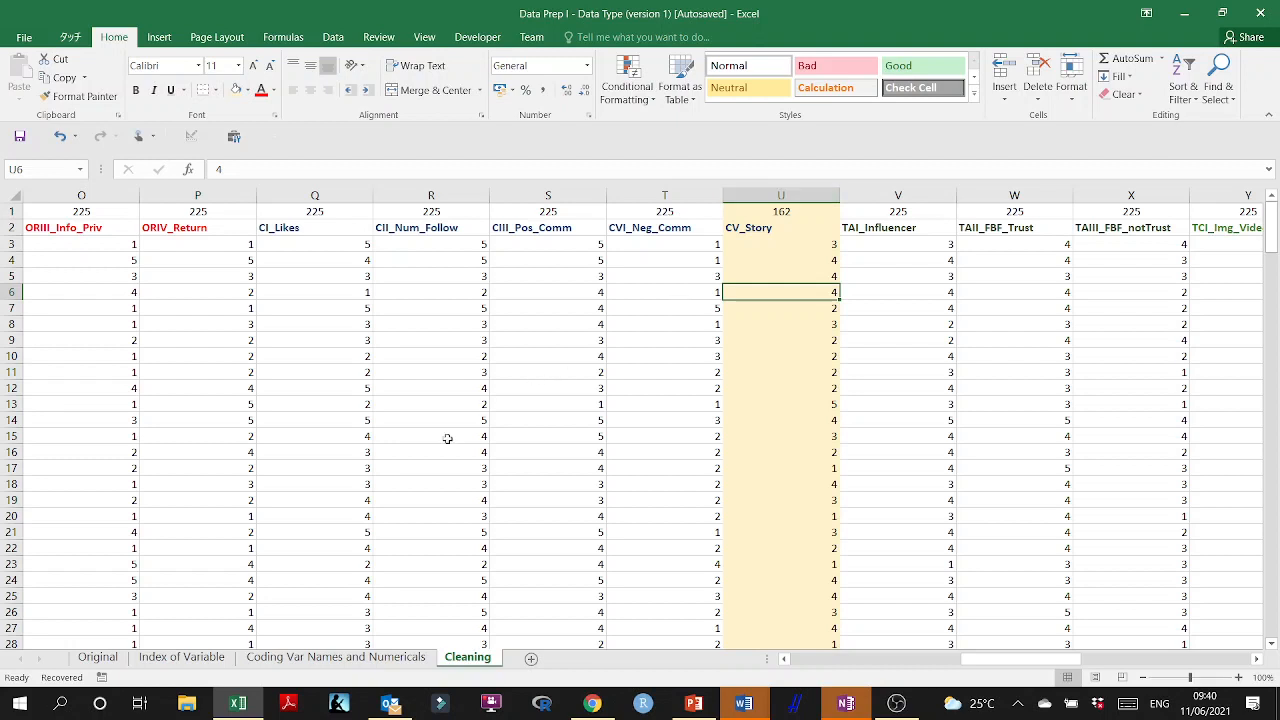
{"action": "left_click", "coordinate": [530, 661]}
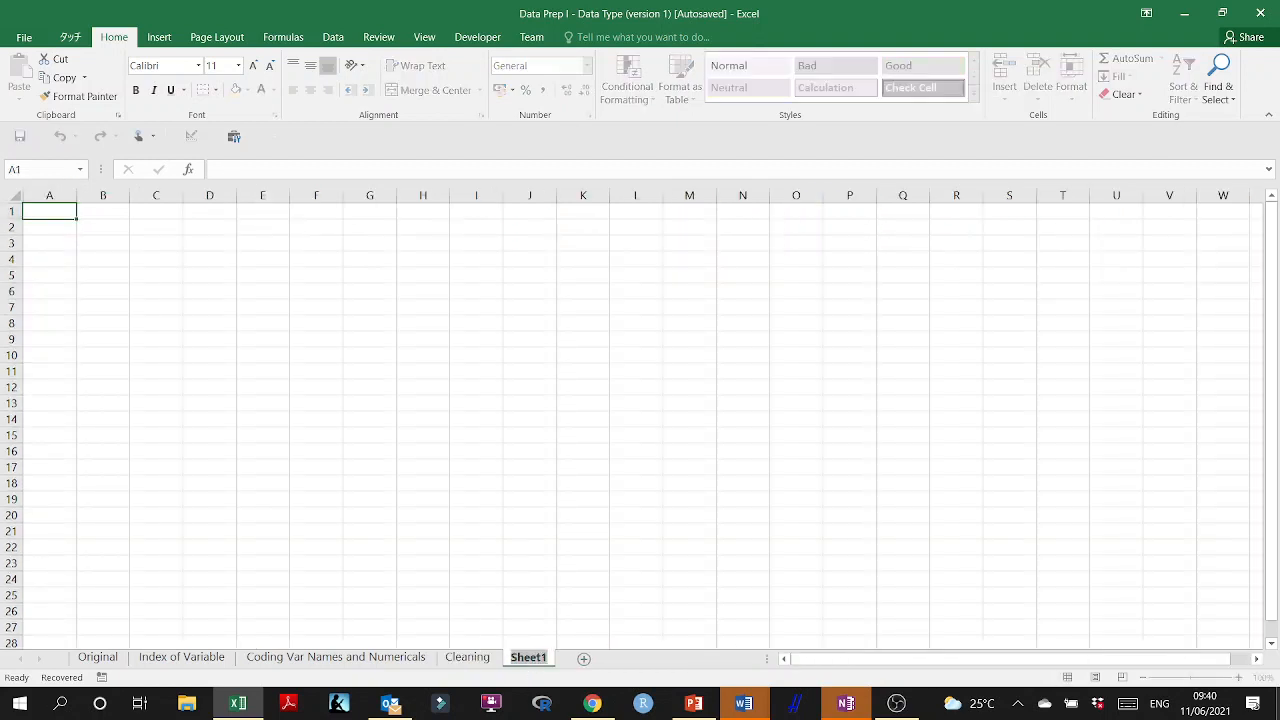
{"action": "type", "text": "Cleaned Dataset"}
{"action": "key", "text": "Return"}
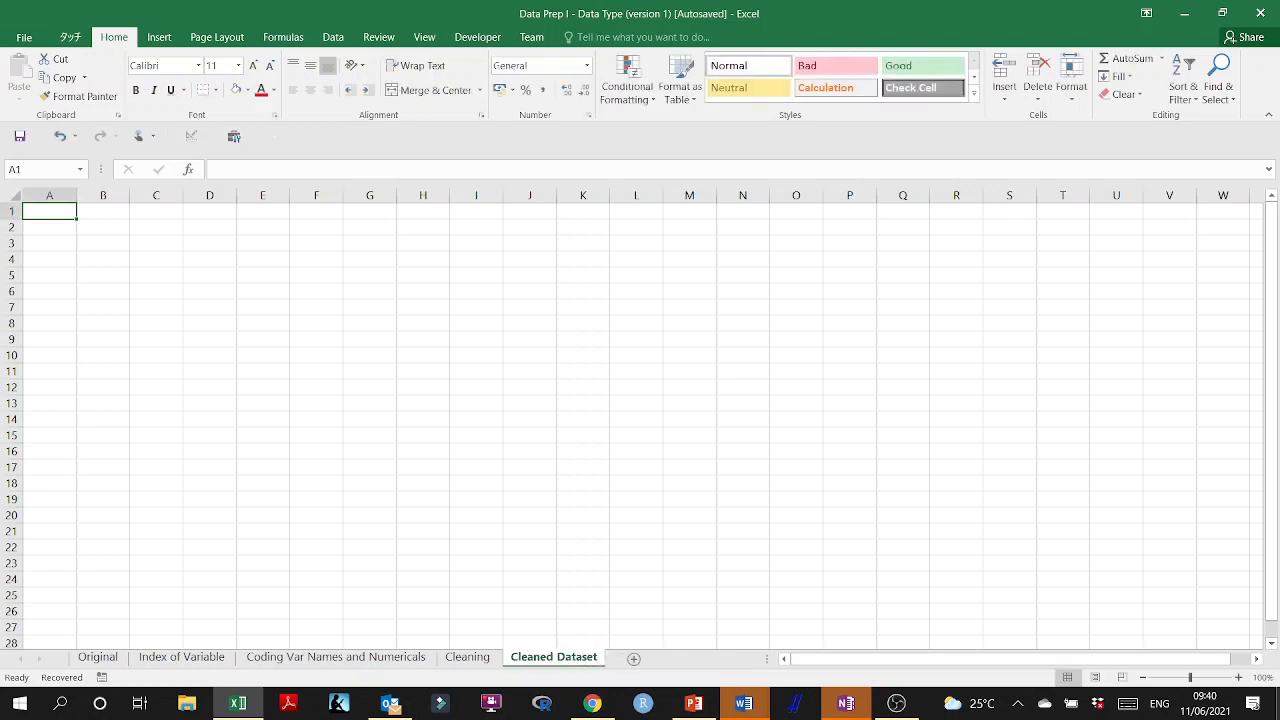
Copy all the data from the Cleaning sheet into Cleaned Dataset at A1 and autofit columns D and E.
{"action": "left_click", "coordinate": [466, 657]}
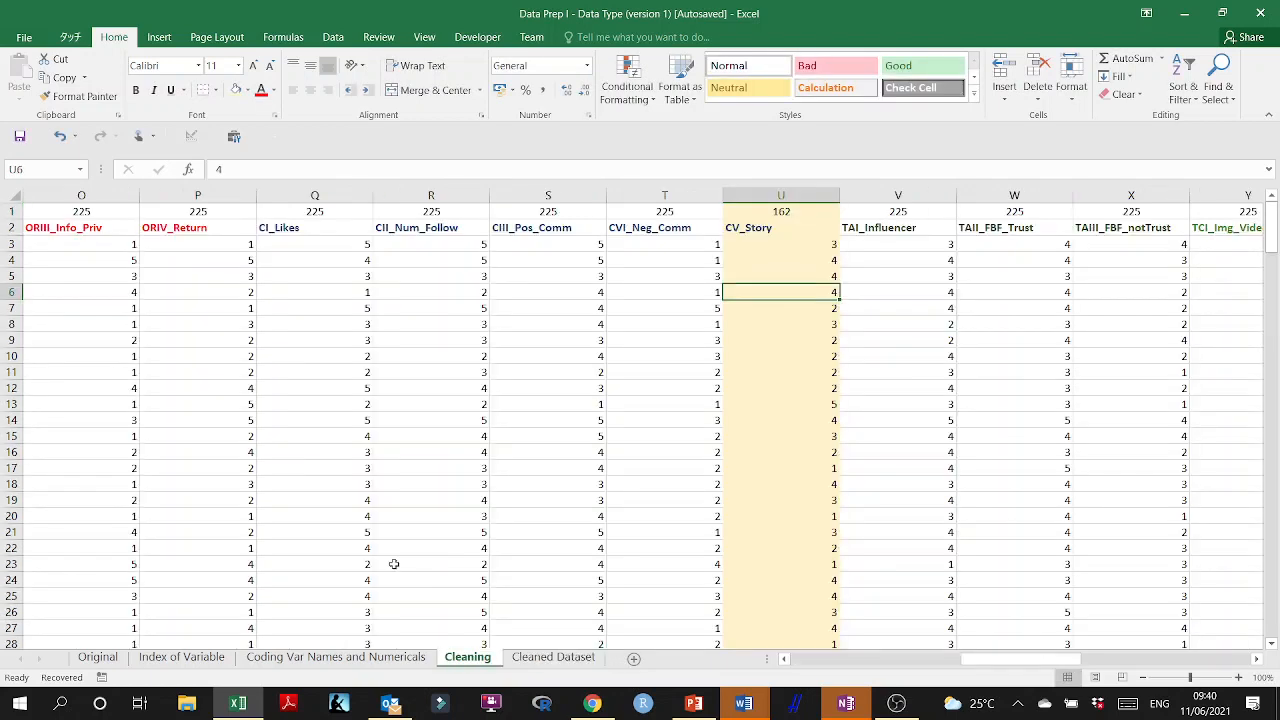
{"action": "key", "text": "ctrl+a"}
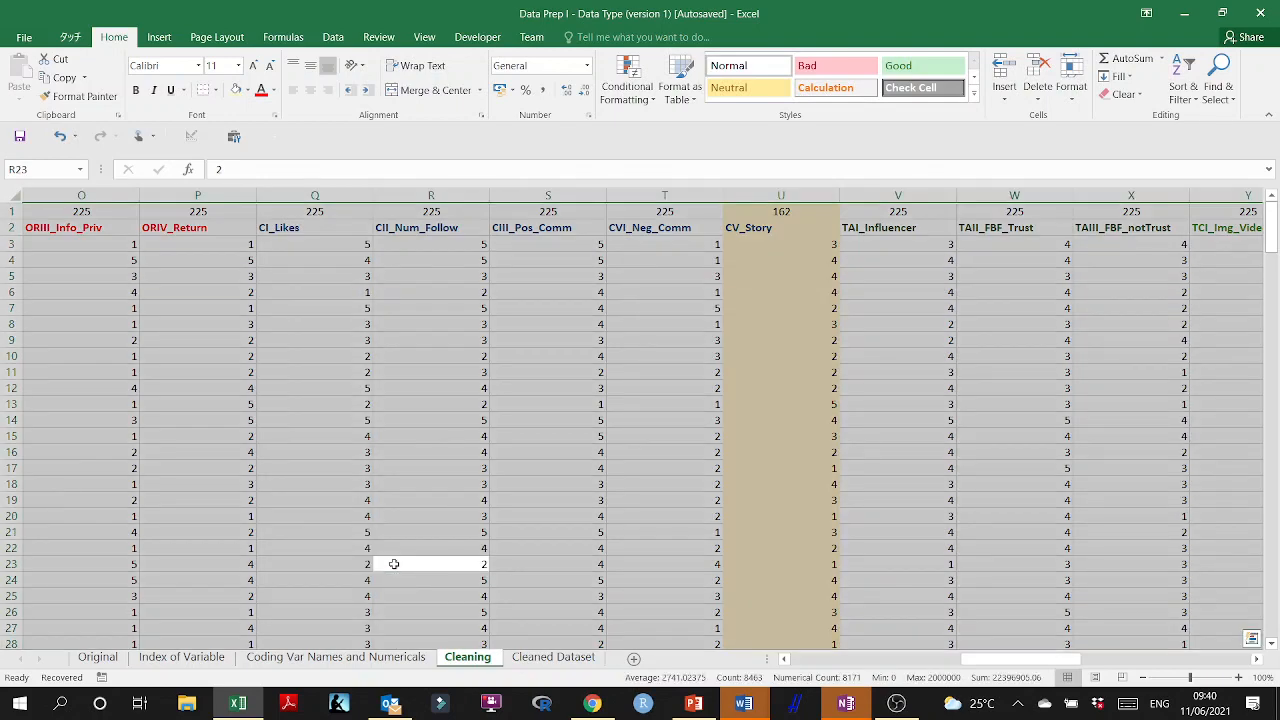
{"action": "key", "text": "ctrl+c"}
{"action": "left_click", "coordinate": [550, 657]}
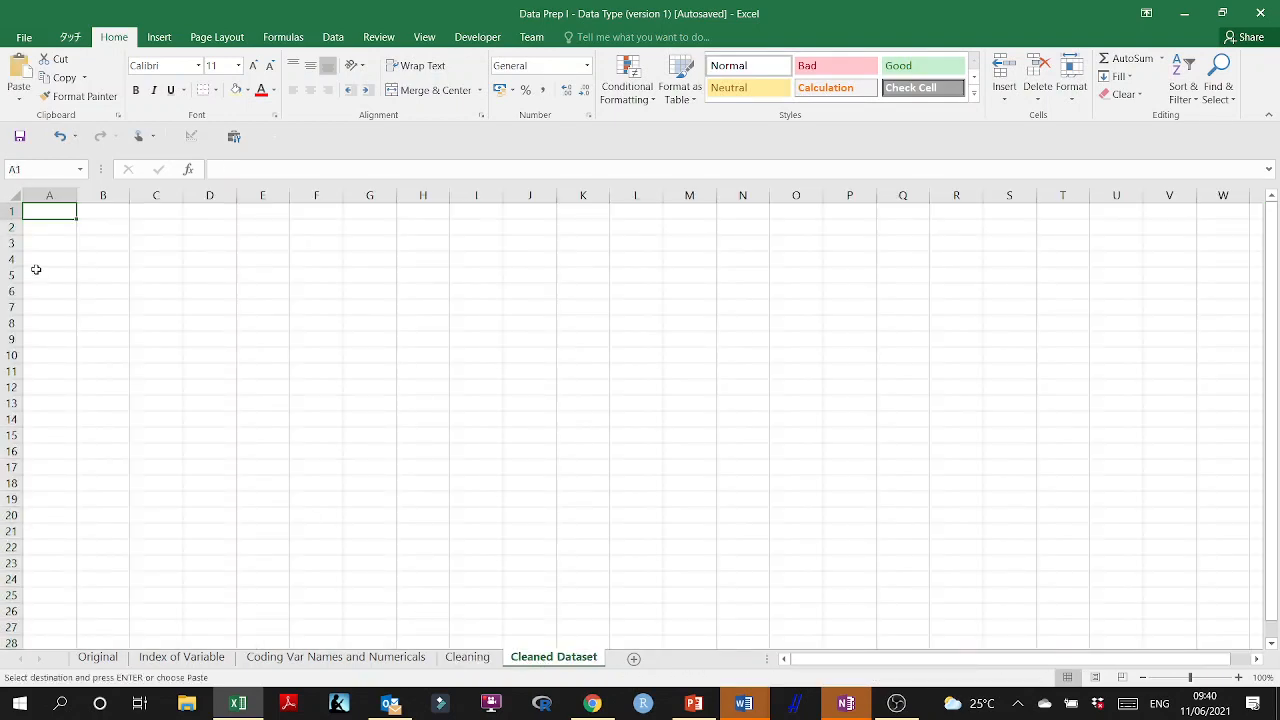
{"action": "key", "text": "ctrl+v"}
{"action": "left_click", "coordinate": [216, 360]}
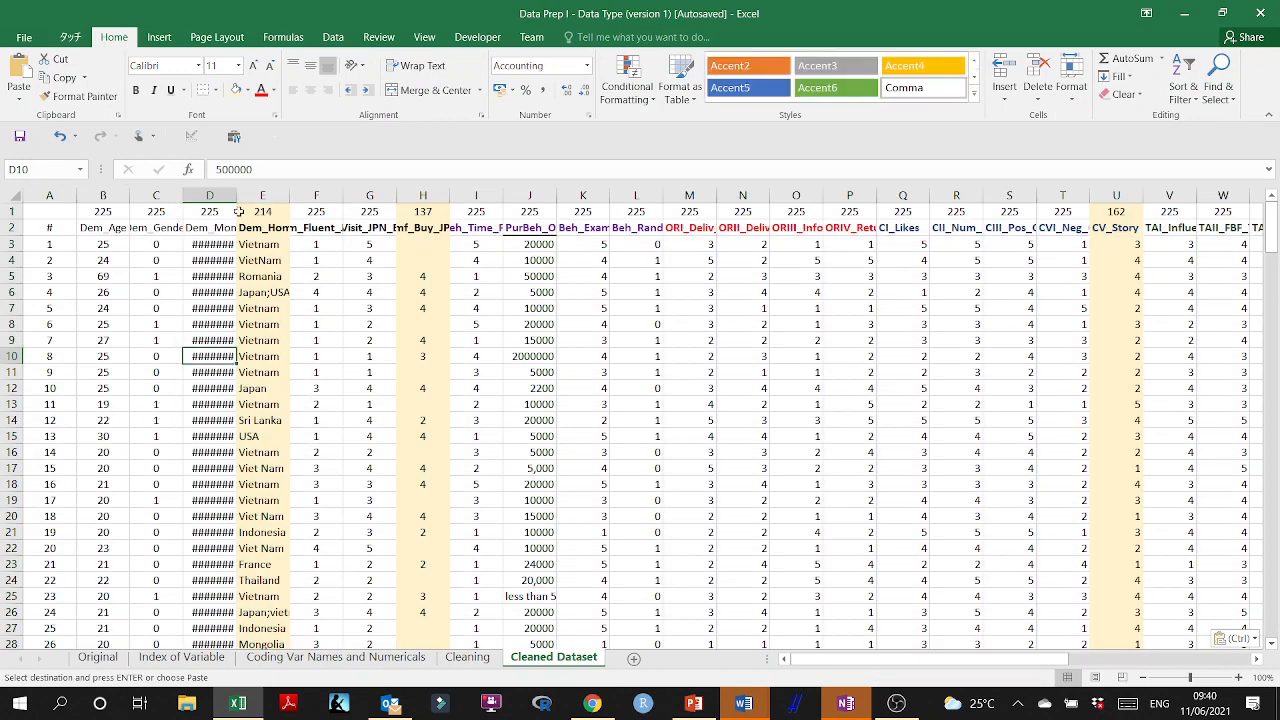
{"action": "double_click", "coordinate": [238, 190]}
{"action": "double_click", "coordinate": [323, 192]}
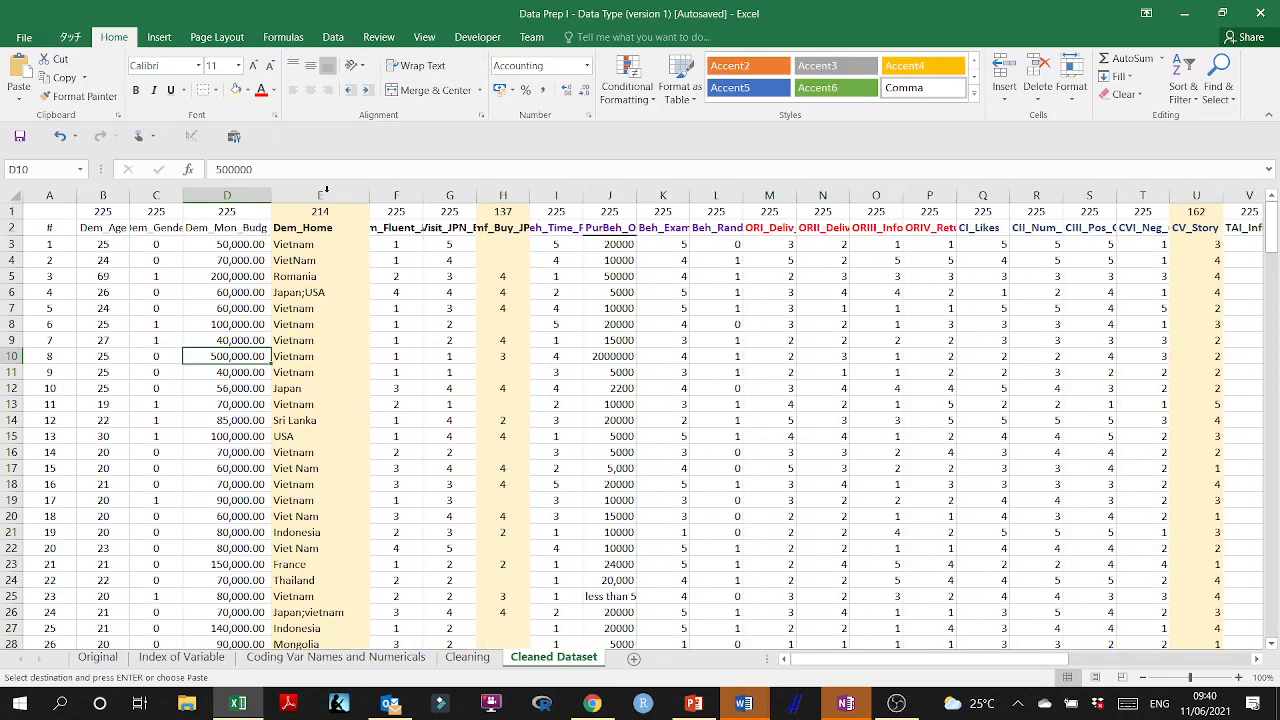
Delete the Dem_Home, Beh_Comf_Buy_JPN_Store and CV_Story columns from the Cleaned Dataset sheet.
{"action": "left_click", "coordinate": [317, 193]}
{"action": "right_click", "coordinate": [315, 230]}
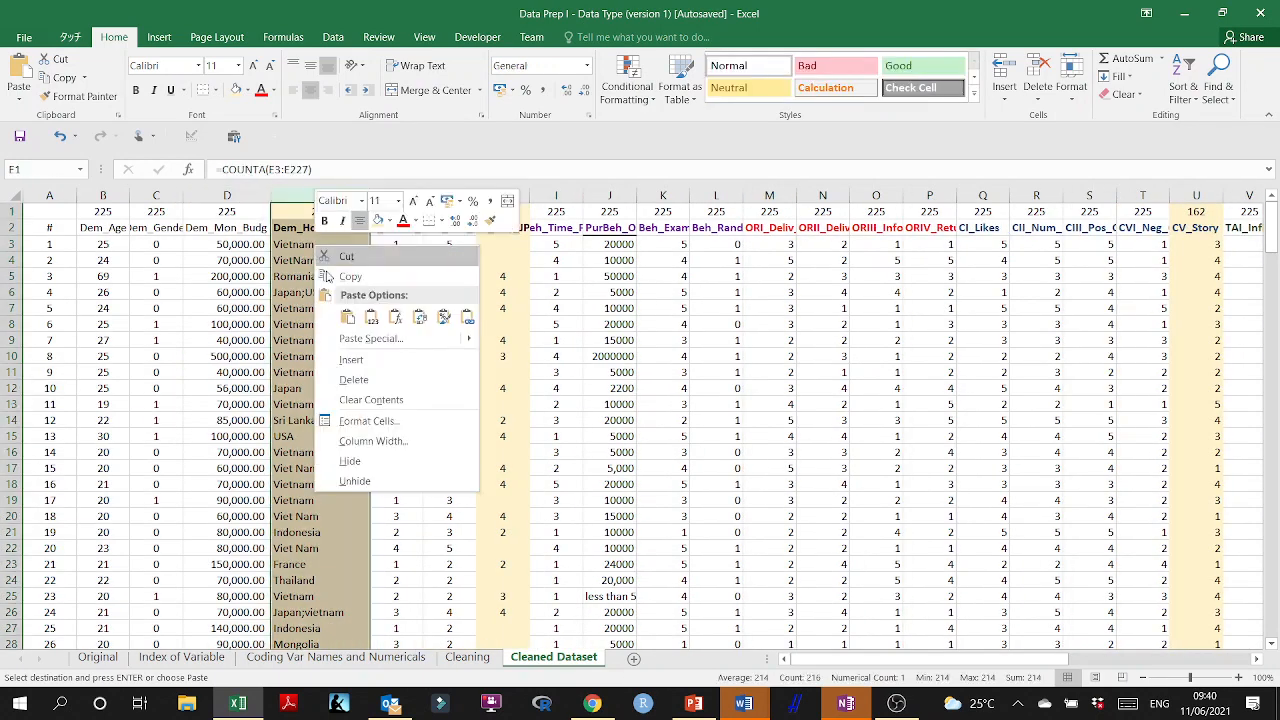
{"action": "left_click", "coordinate": [367, 377]}
{"action": "left_click", "coordinate": [404, 195]}
{"action": "right_click", "coordinate": [399, 270]}
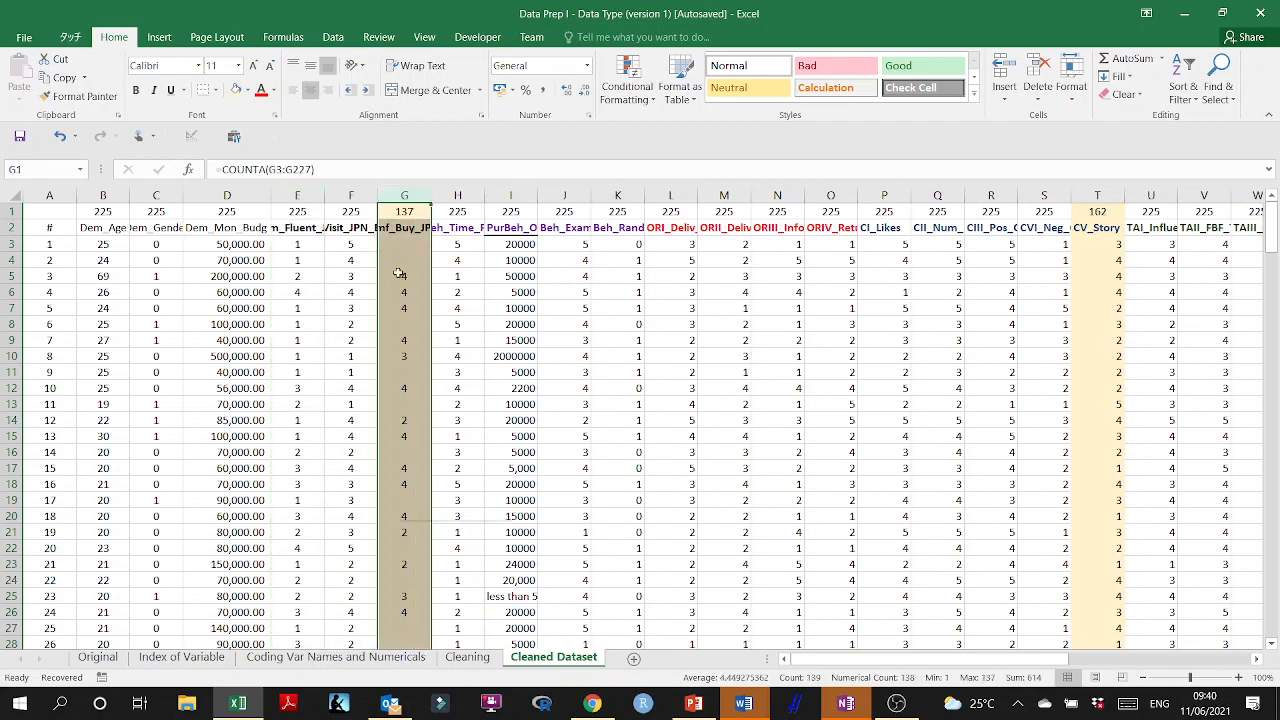
{"action": "left_click", "coordinate": [438, 407]}
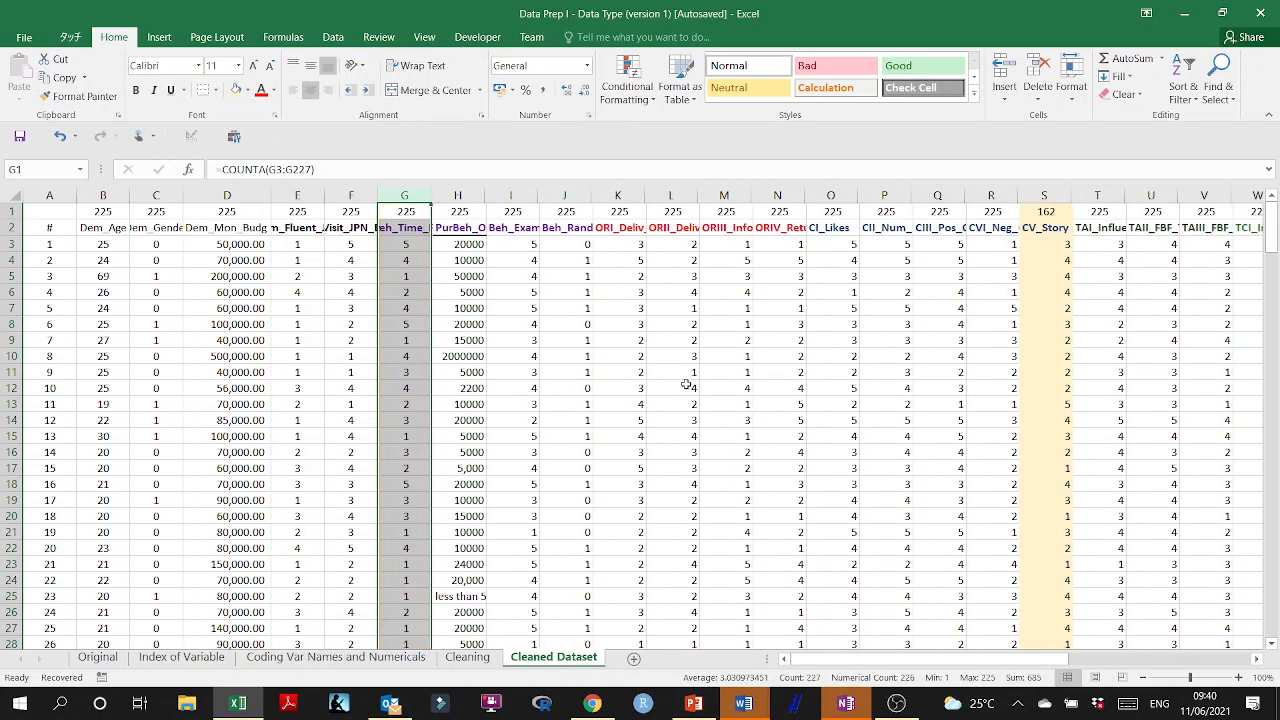
{"action": "left_click", "coordinate": [1050, 192]}
{"action": "right_click", "coordinate": [1056, 263]}
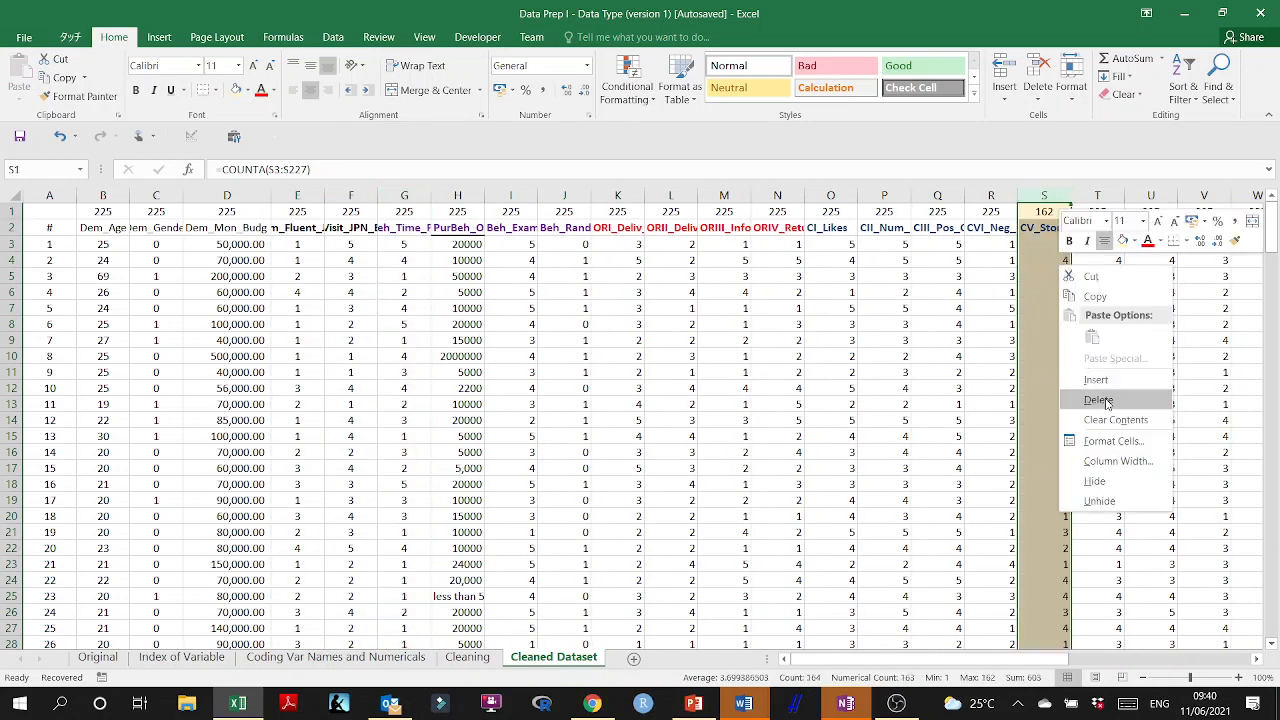
{"action": "left_click", "coordinate": [1060, 400]}
{"action": "left_click", "coordinate": [884, 404]}
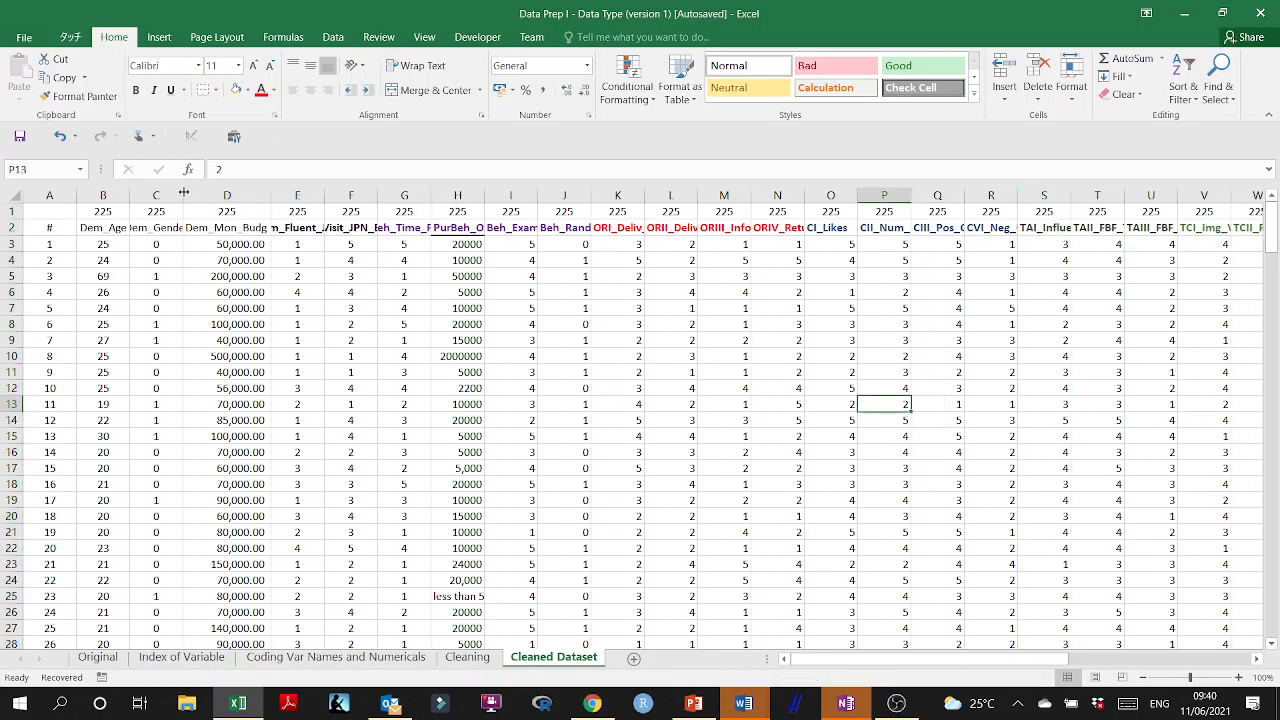
Widen columns C to H, from Dem_Gender to PurBeh_Online_Shop_Budg, to fit their full header names.
{"action": "left_click_drag", "start_coordinate": [182, 197], "coordinate": [197, 197]}
{"action": "left_click_drag", "start_coordinate": [285, 197], "coordinate": [308, 197]}
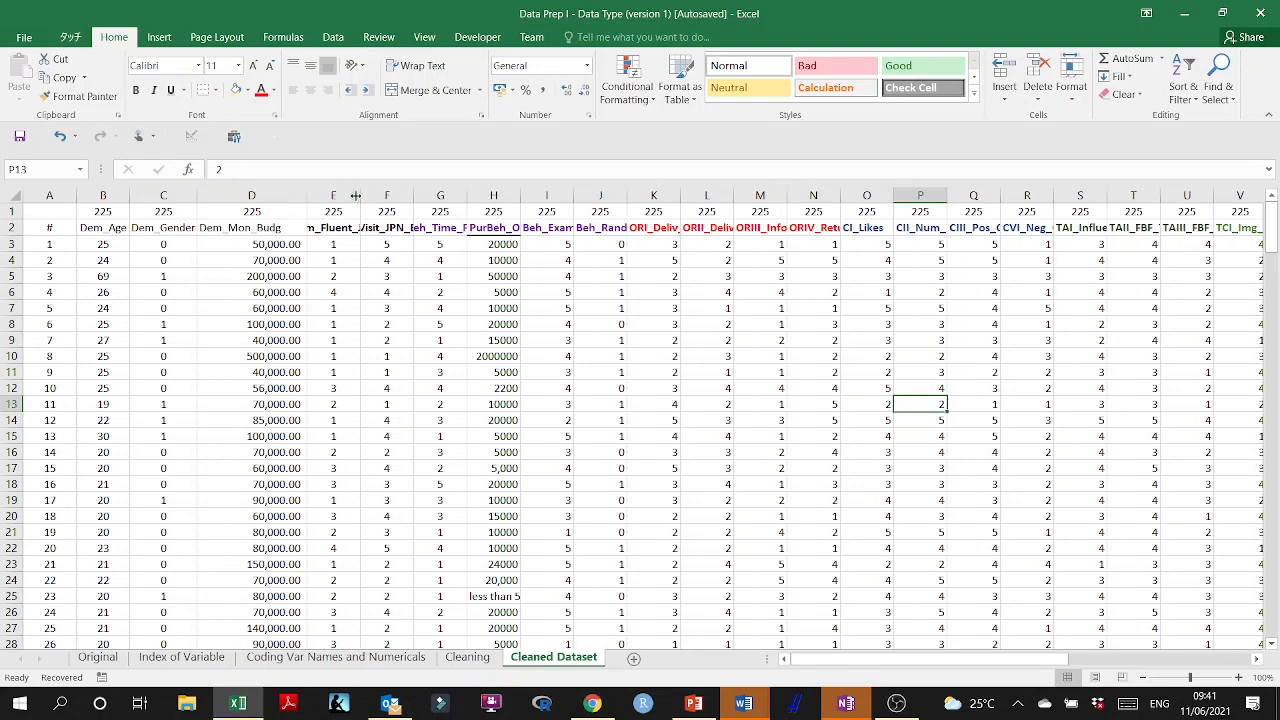
{"action": "double_click", "coordinate": [359, 196]}
{"action": "double_click", "coordinate": [451, 196]}
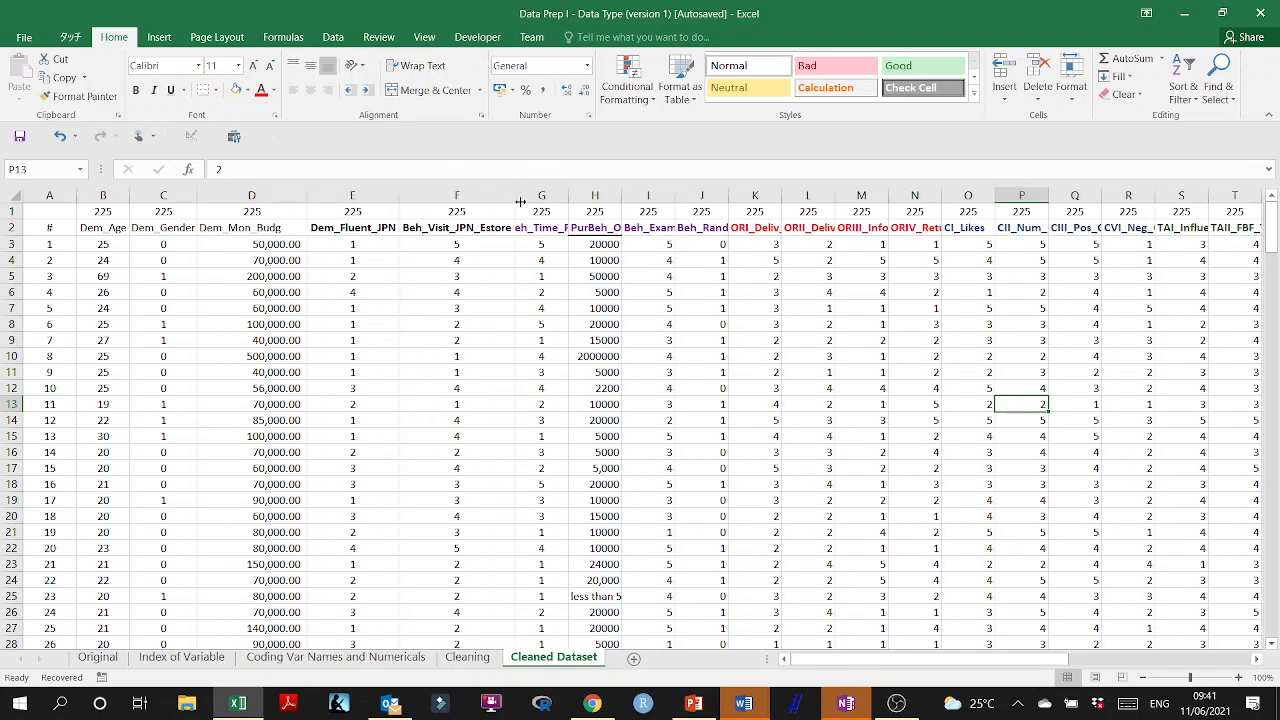
{"action": "double_click", "coordinate": [568, 196]}
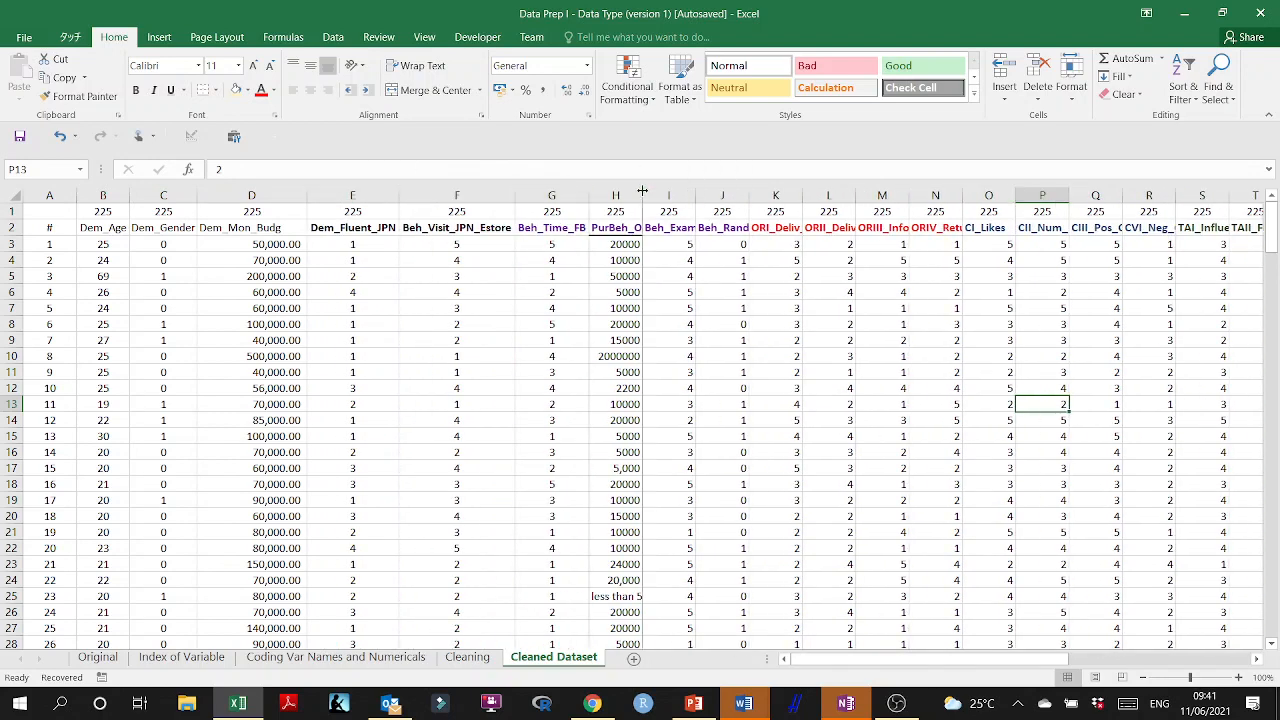
{"action": "left_click_drag", "start_coordinate": [643, 196], "coordinate": [748, 212]}
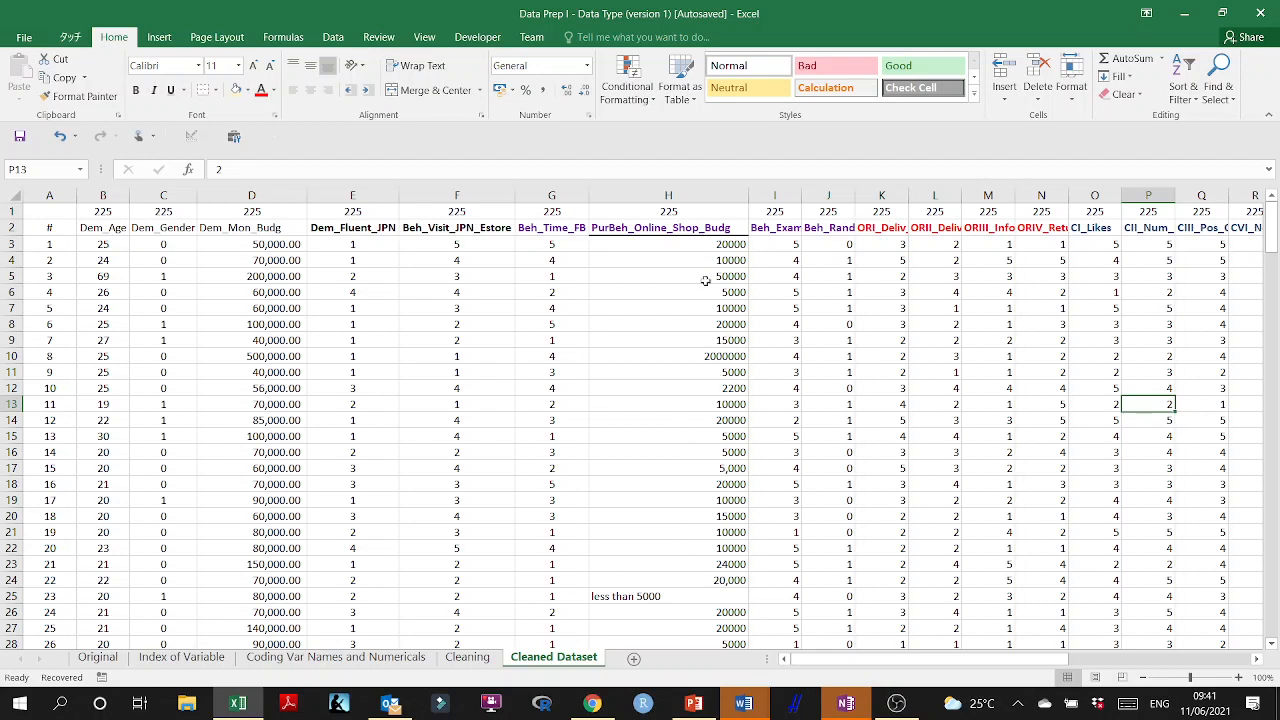
Clear the entire contents of the Cleaned Dataset sheet.
{"action": "left_click", "coordinate": [490, 592]}
{"action": "key", "text": "ctrl+a"}
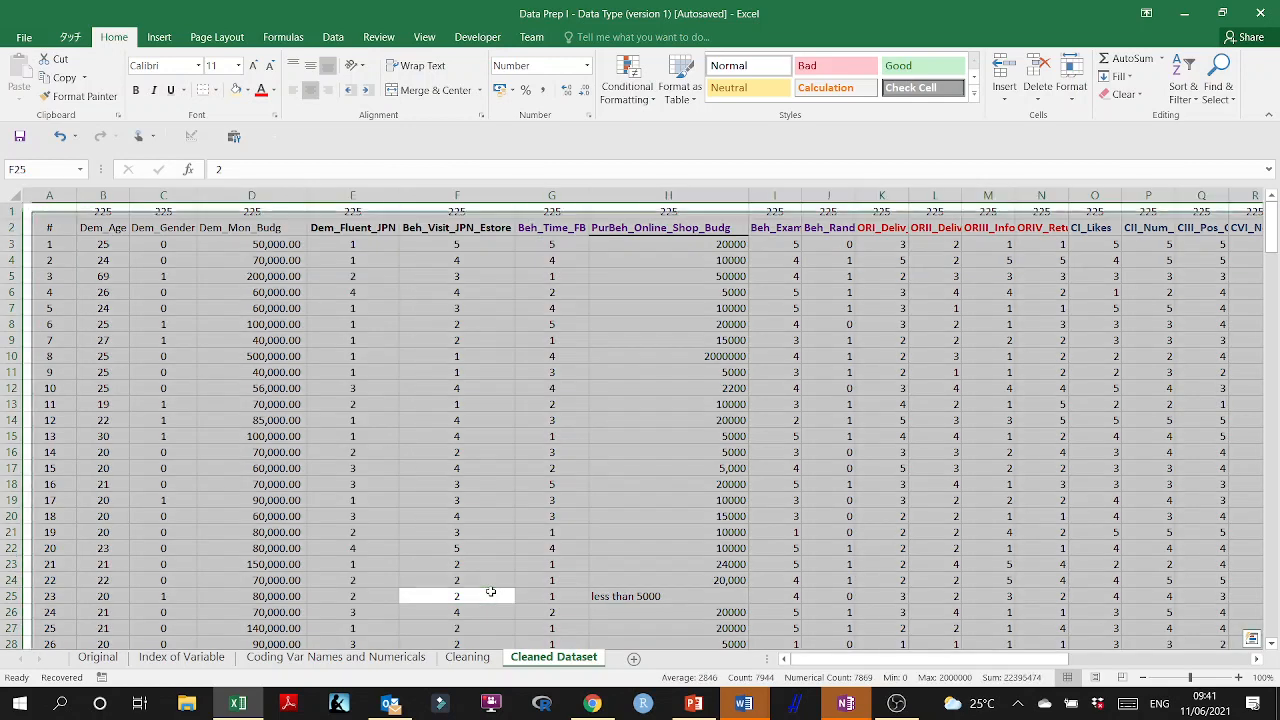
{"action": "key", "text": "Delete"}
On the Cleaning sheet, examine Dem_Mon_Budg and the PurBeh_Online_Shop_Budg entries for implausible values, checking cells J25 and J10.
{"action": "left_click", "coordinate": [467, 657]}
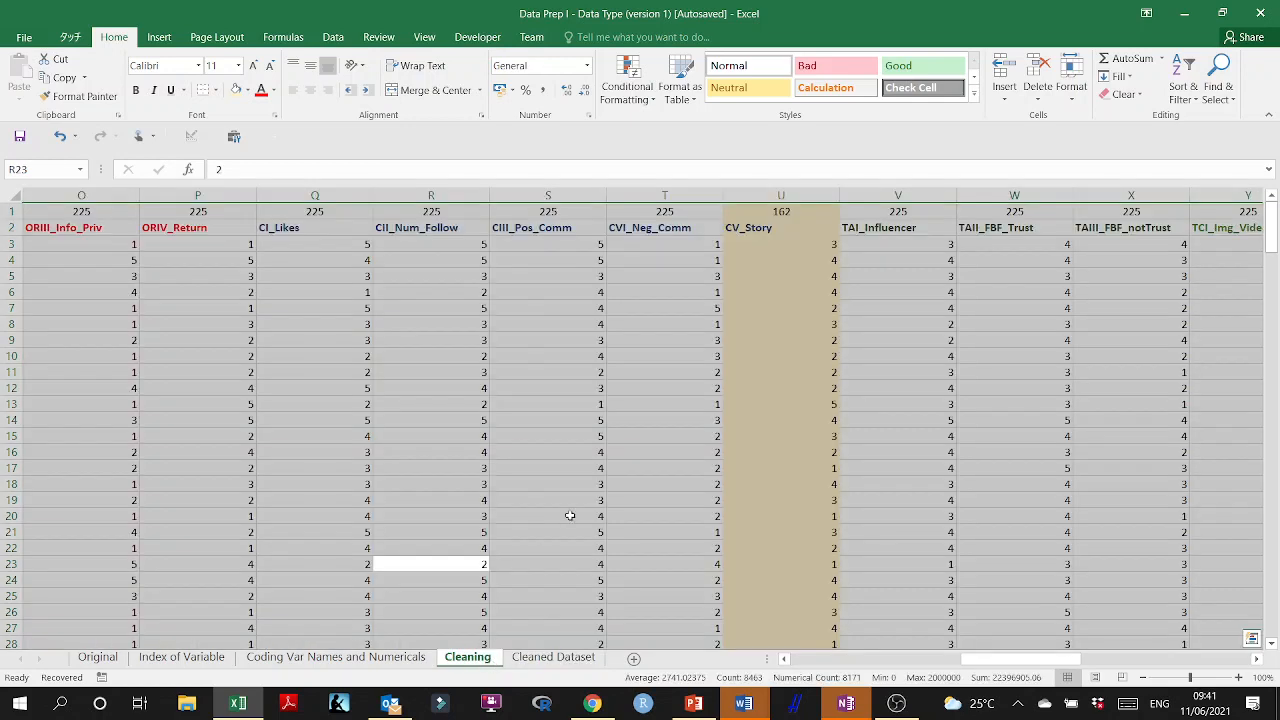
{"action": "left_click", "coordinate": [754, 454]}
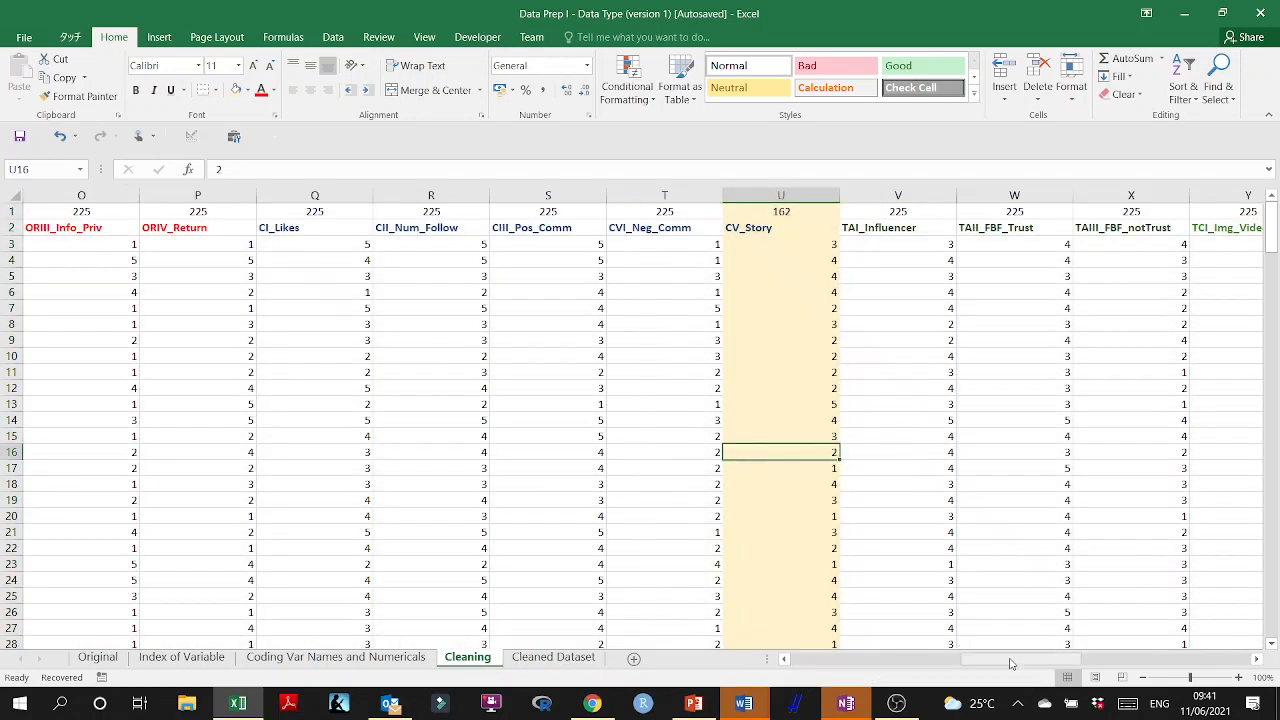
{"action": "left_click_drag", "start_coordinate": [1000, 663], "coordinate": [818, 665]}
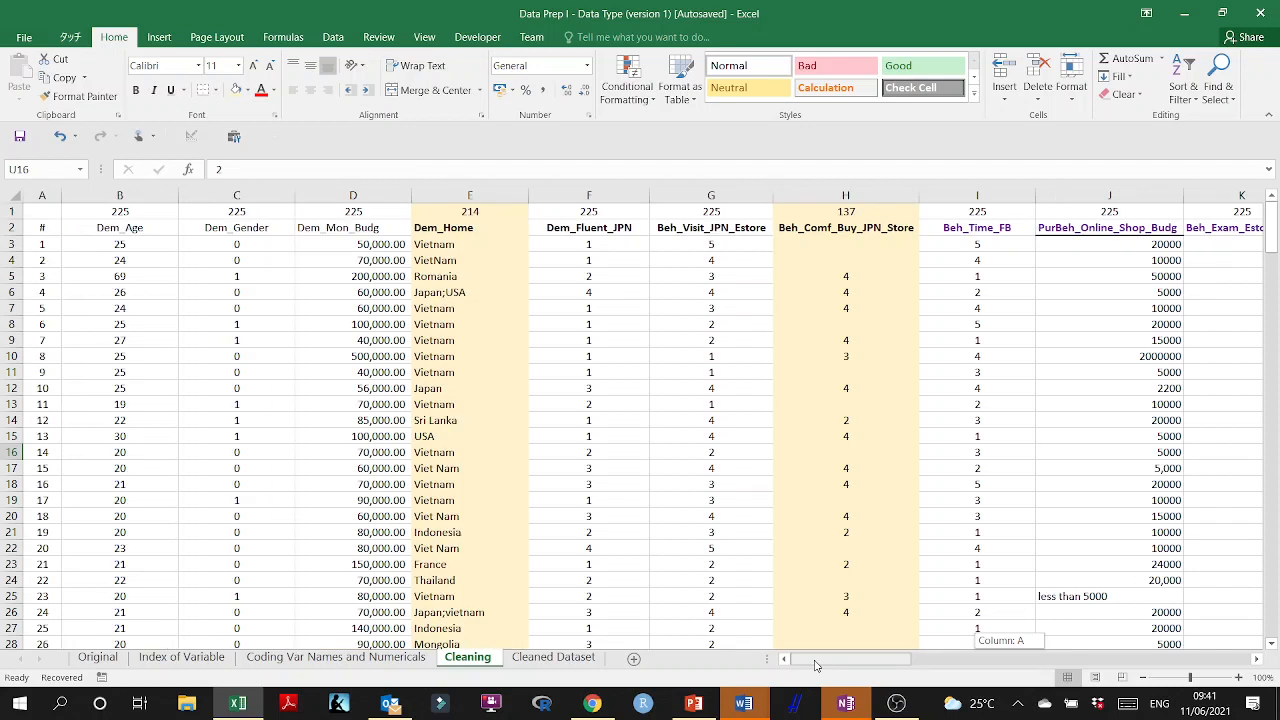
{"action": "left_click_drag", "start_coordinate": [815, 665], "coordinate": [815, 665]}
{"action": "left_click", "coordinate": [329, 319]}
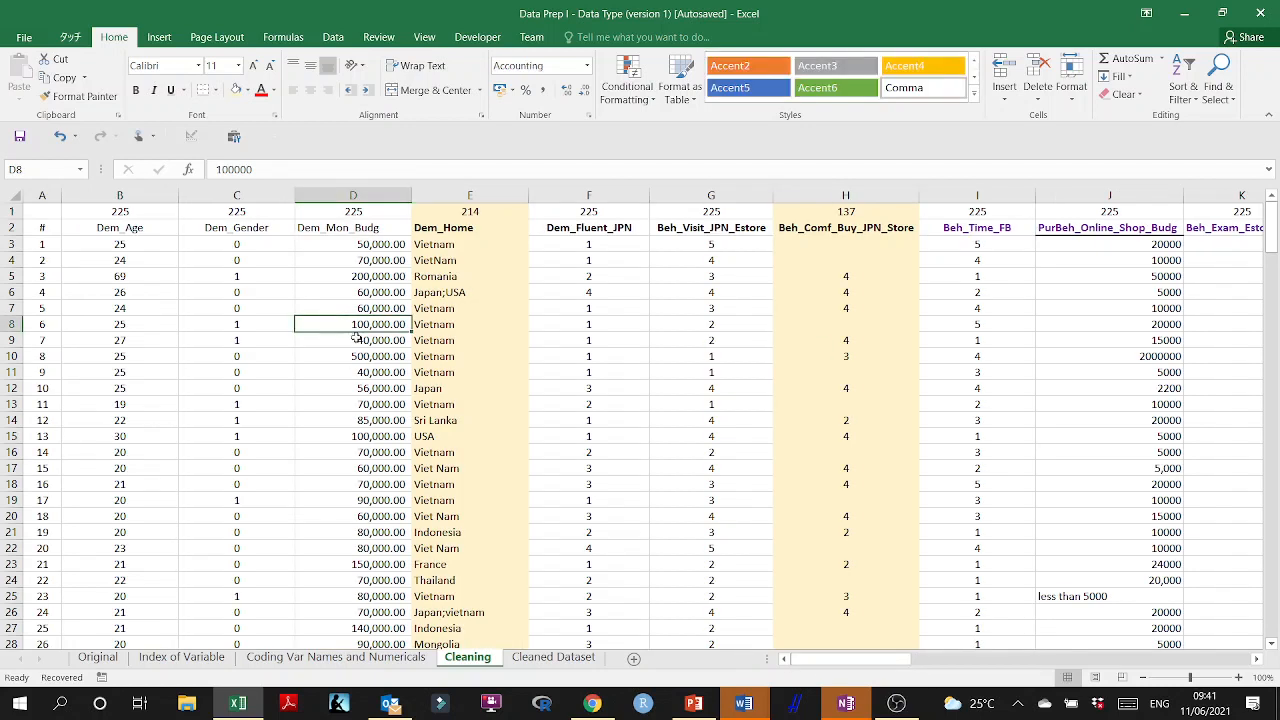
{"action": "left_click", "coordinate": [1138, 250]}
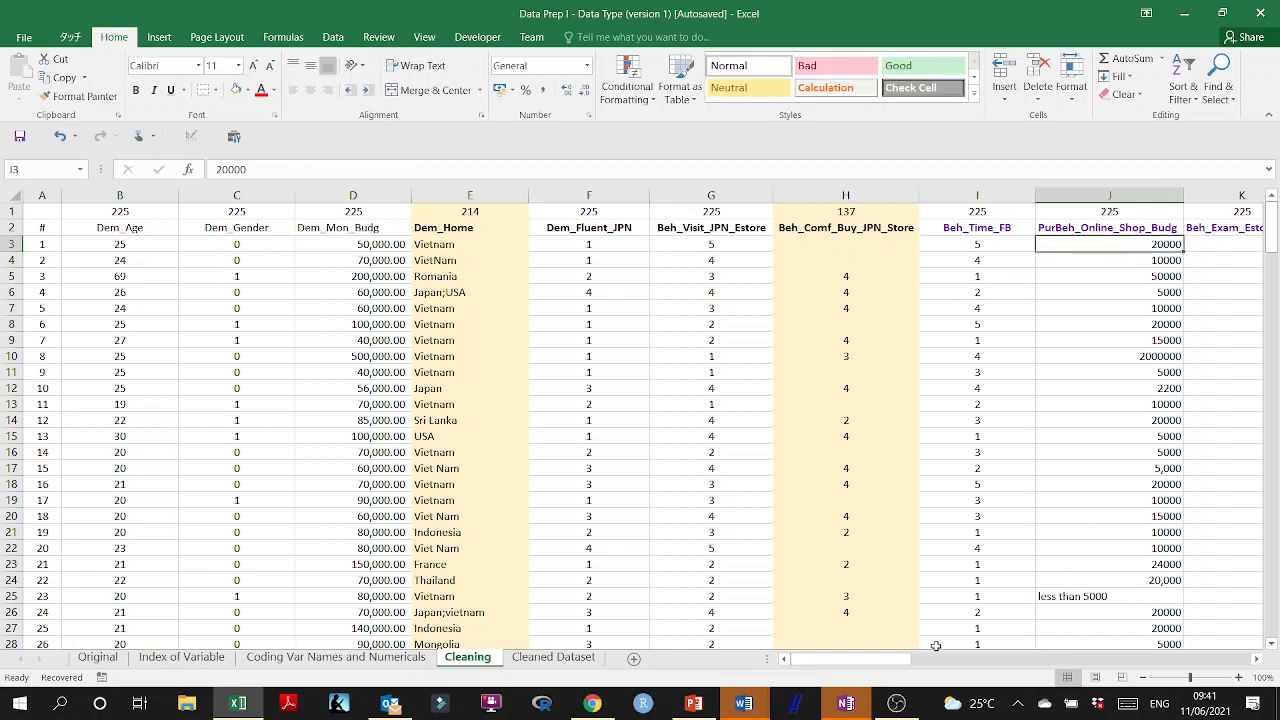
{"action": "scroll", "coordinate": [905, 665], "scroll_direction": "right", "scroll_amount": 6}
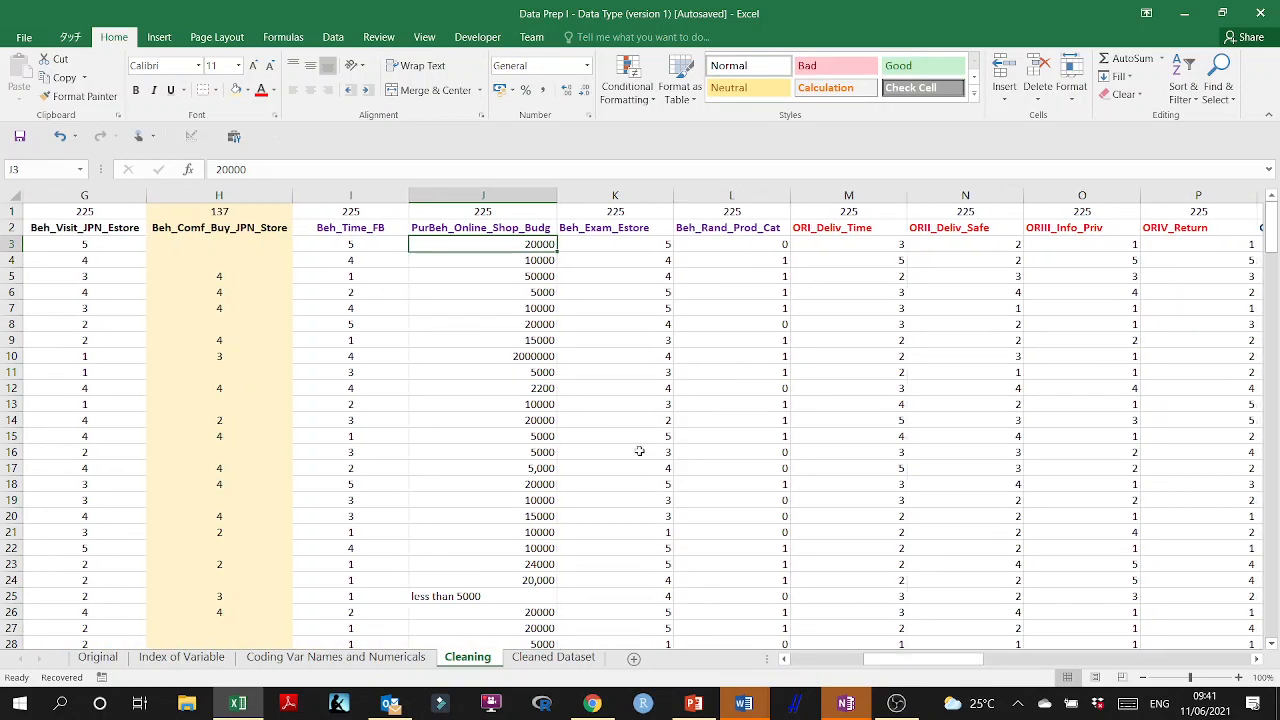
{"action": "left_click", "coordinate": [503, 595]}
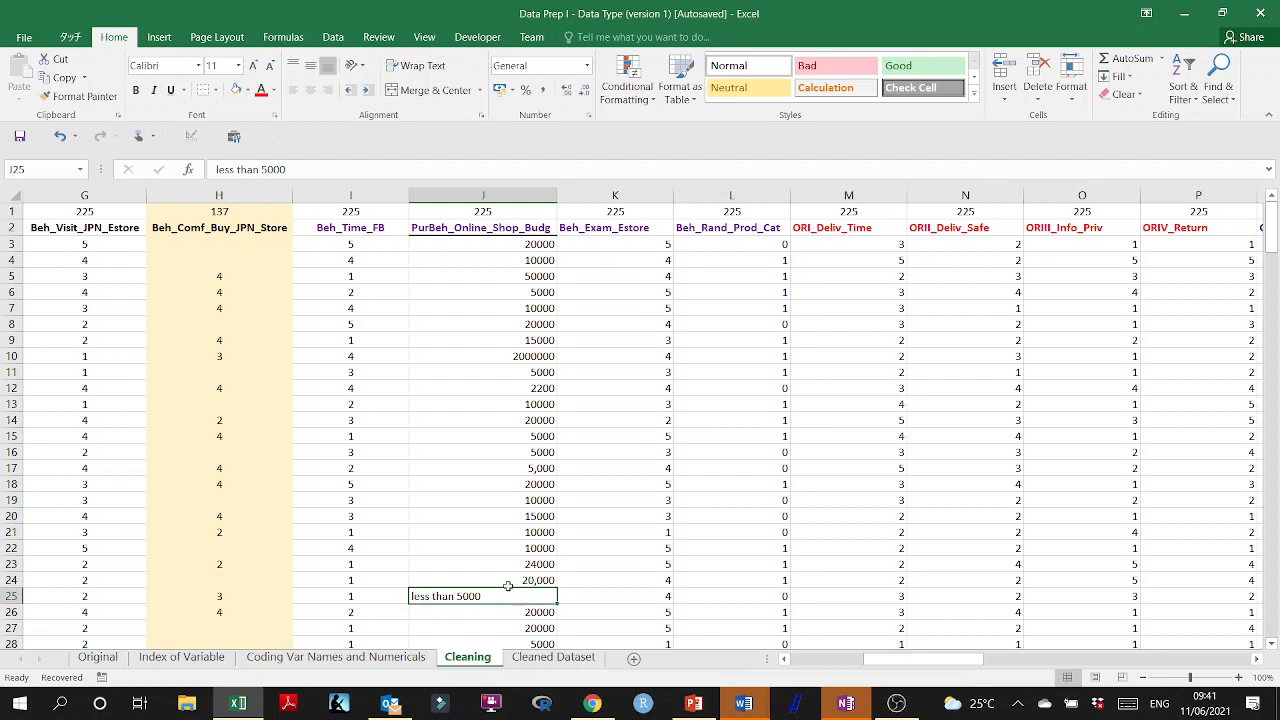
{"action": "left_click", "coordinate": [530, 356]}
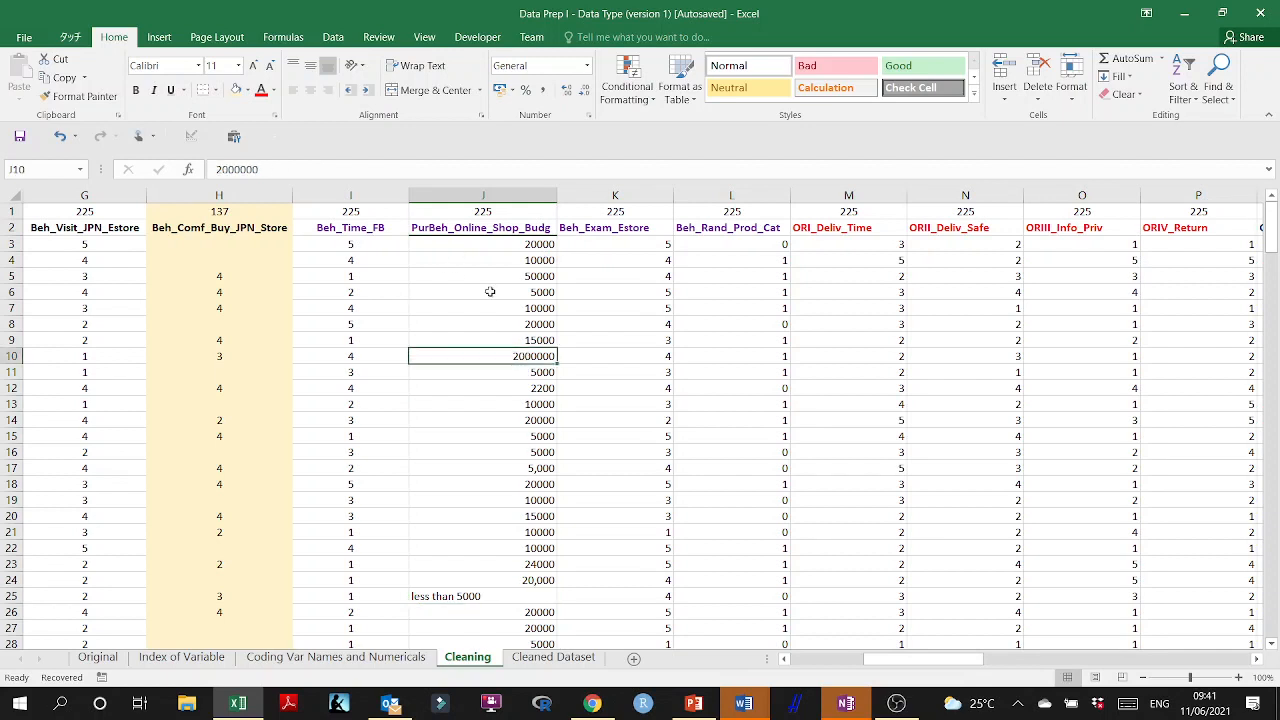
{"action": "double_click", "coordinate": [530, 356]}
{"action": "key", "text": "BackSpace"}
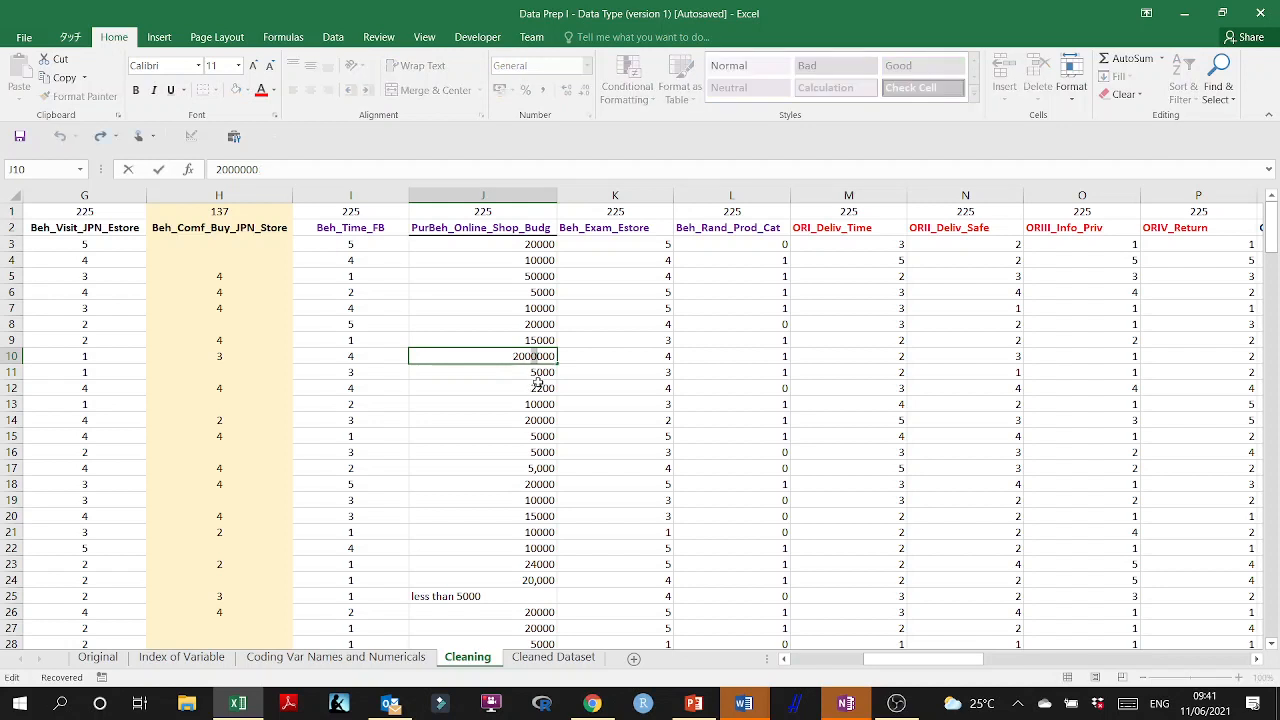
{"action": "key", "text": "Escape"}
Insert a blank column K between PurBeh_Online_Shop_Budg and Beh_Exam_Estore.
{"action": "left_click", "coordinate": [602, 196]}
{"action": "right_click", "coordinate": [601, 276]}
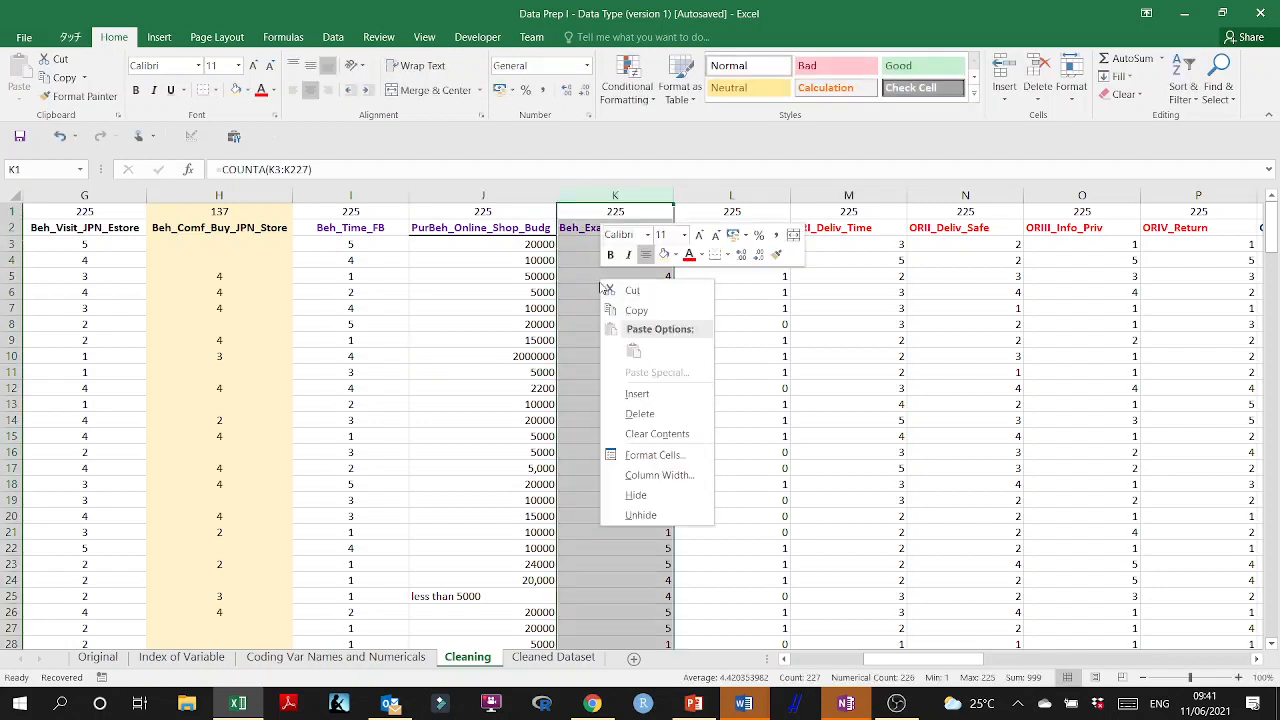
{"action": "left_click", "coordinate": [637, 394]}
In K3, enter an IF formula testing whether J3 is less than D3, returning 1 if true and 0 if false.
{"action": "left_click", "coordinate": [594, 242]}
{"action": "type", "text": "="}
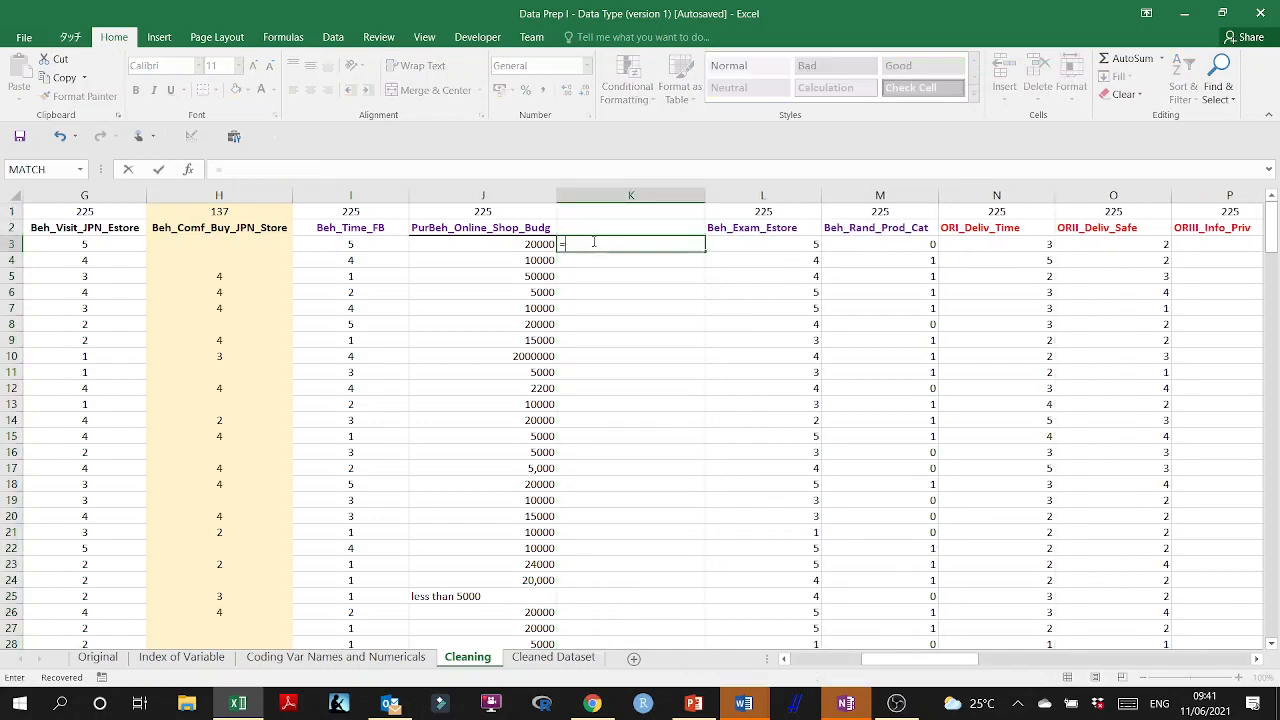
{"action": "type", "text": "("}
{"action": "left_click", "coordinate": [525, 238]}
{"action": "key", "text": "BackSpace"}
{"action": "type", "text": "if("}
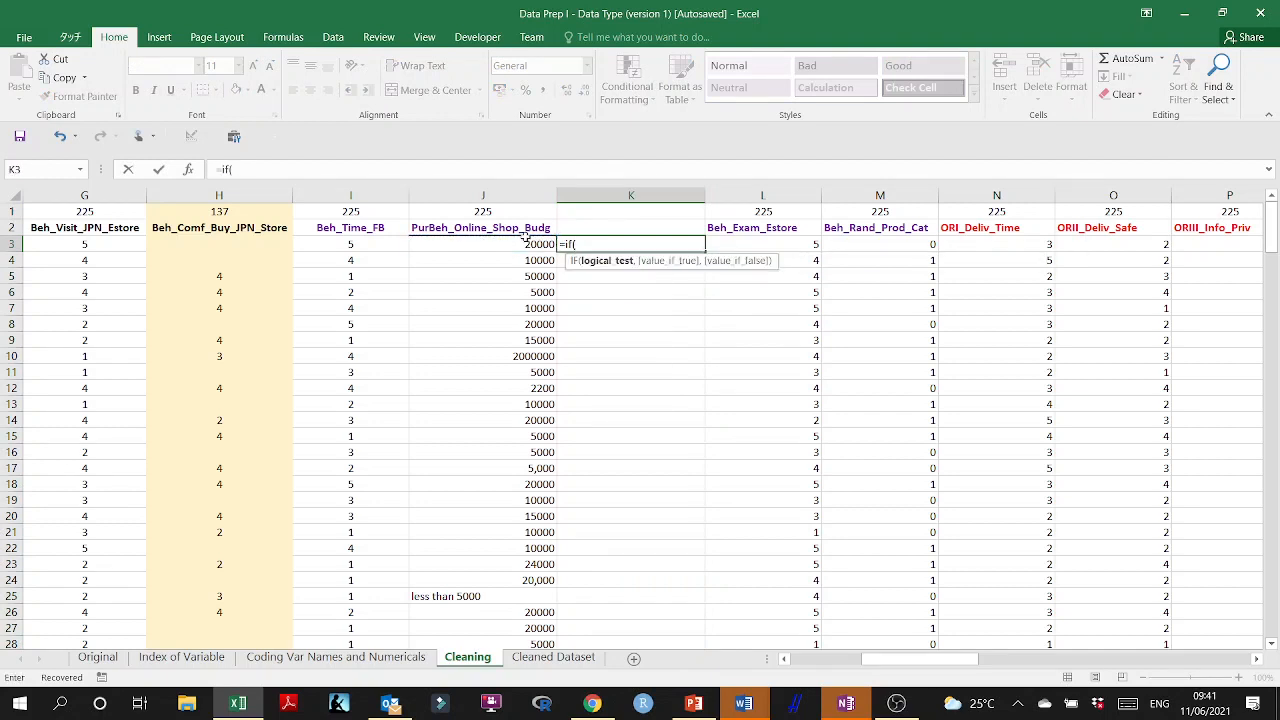
{"action": "left_click", "coordinate": [524, 243]}
{"action": "type", "text": "<"}
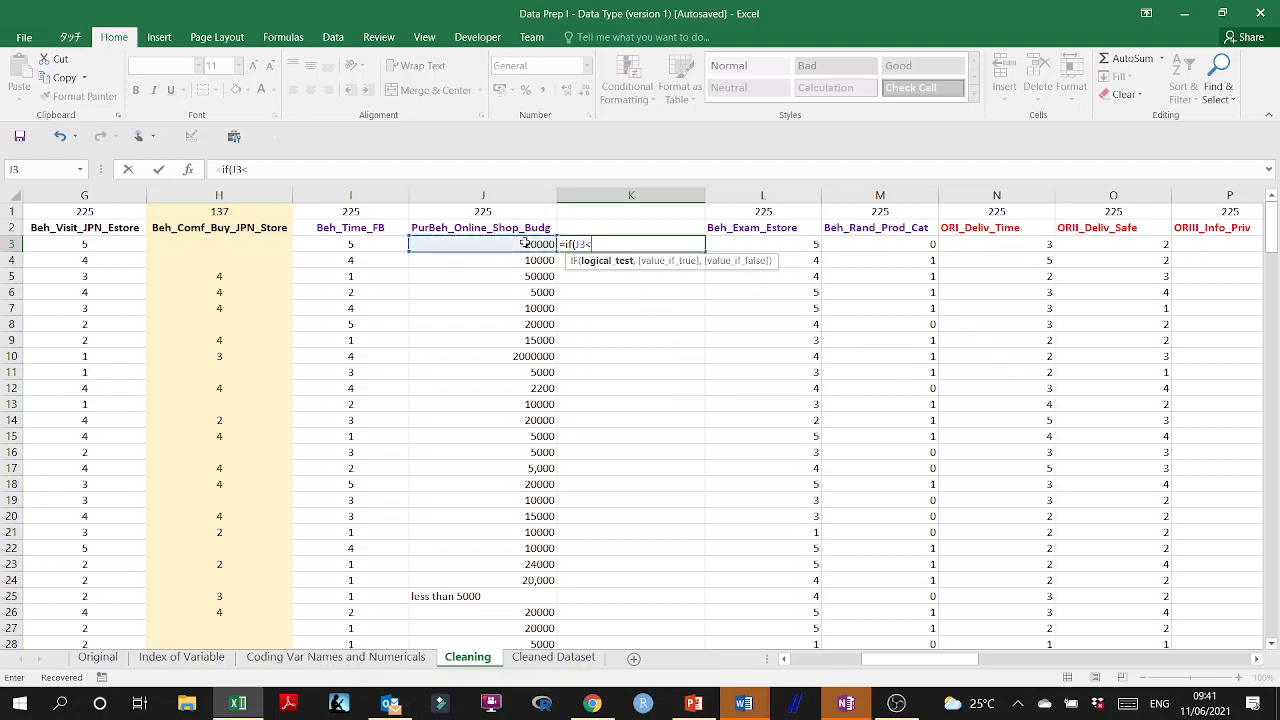
{"action": "left_click_drag", "start_coordinate": [918, 660], "coordinate": [819, 669]}
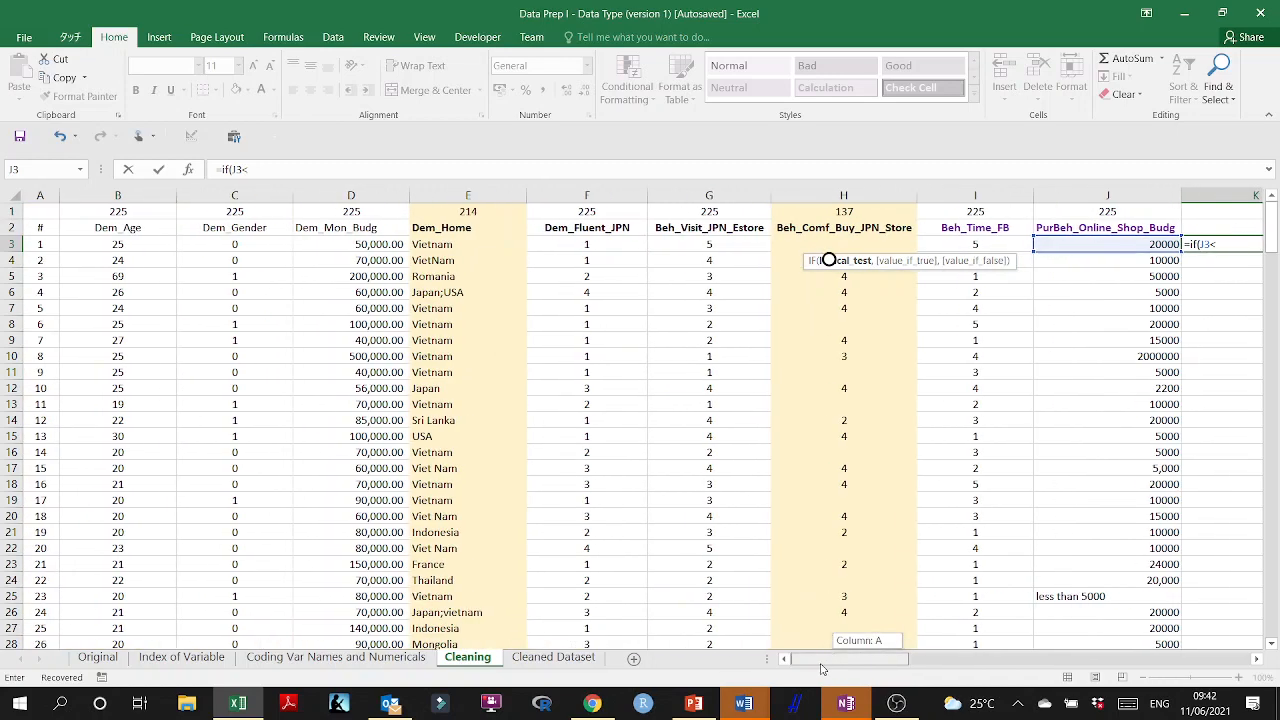
{"action": "left_click", "coordinate": [367, 248]}
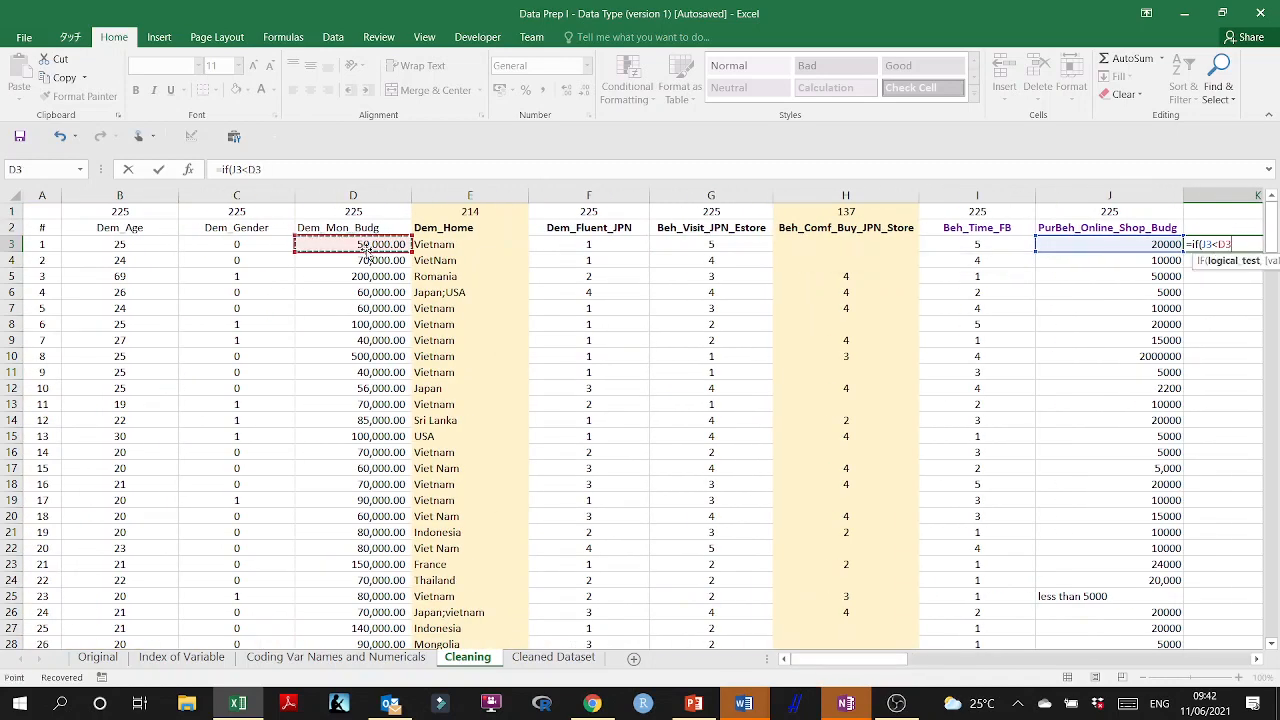
{"action": "type", "text": "),1,"}
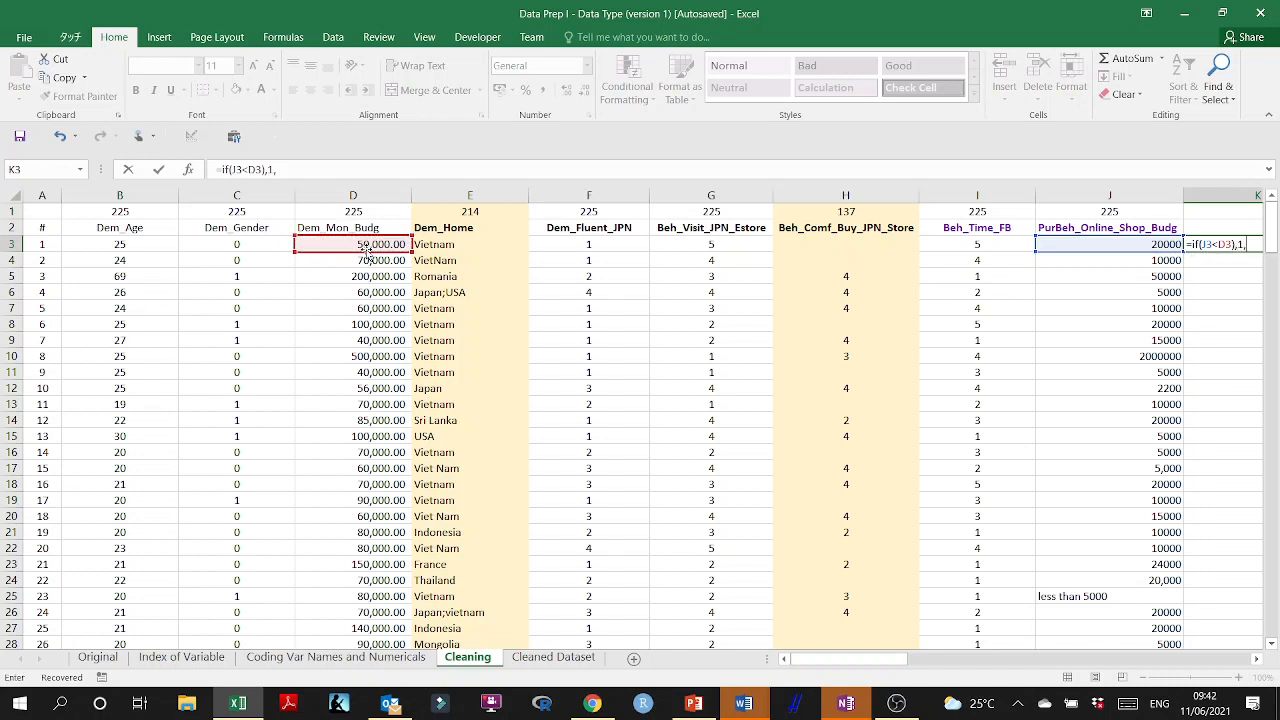
{"action": "type", "text": "0)"}
{"action": "key", "text": "Return"}
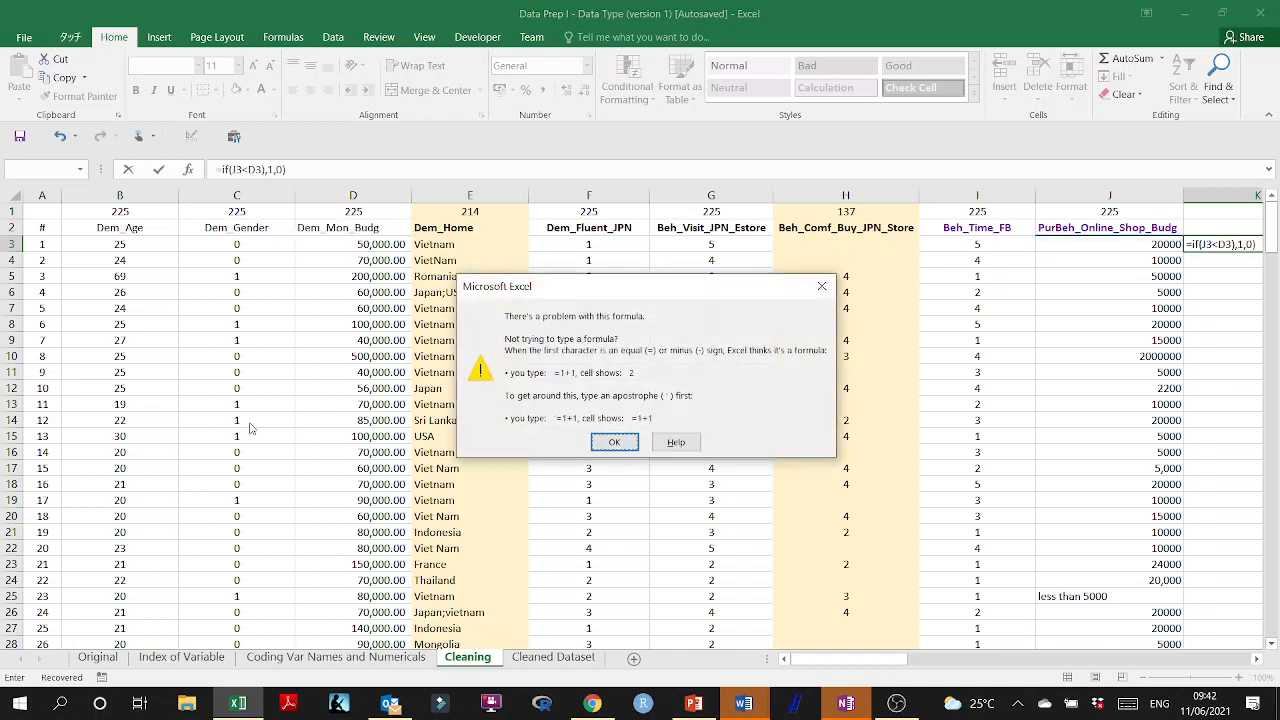
{"action": "left_click", "coordinate": [624, 440]}
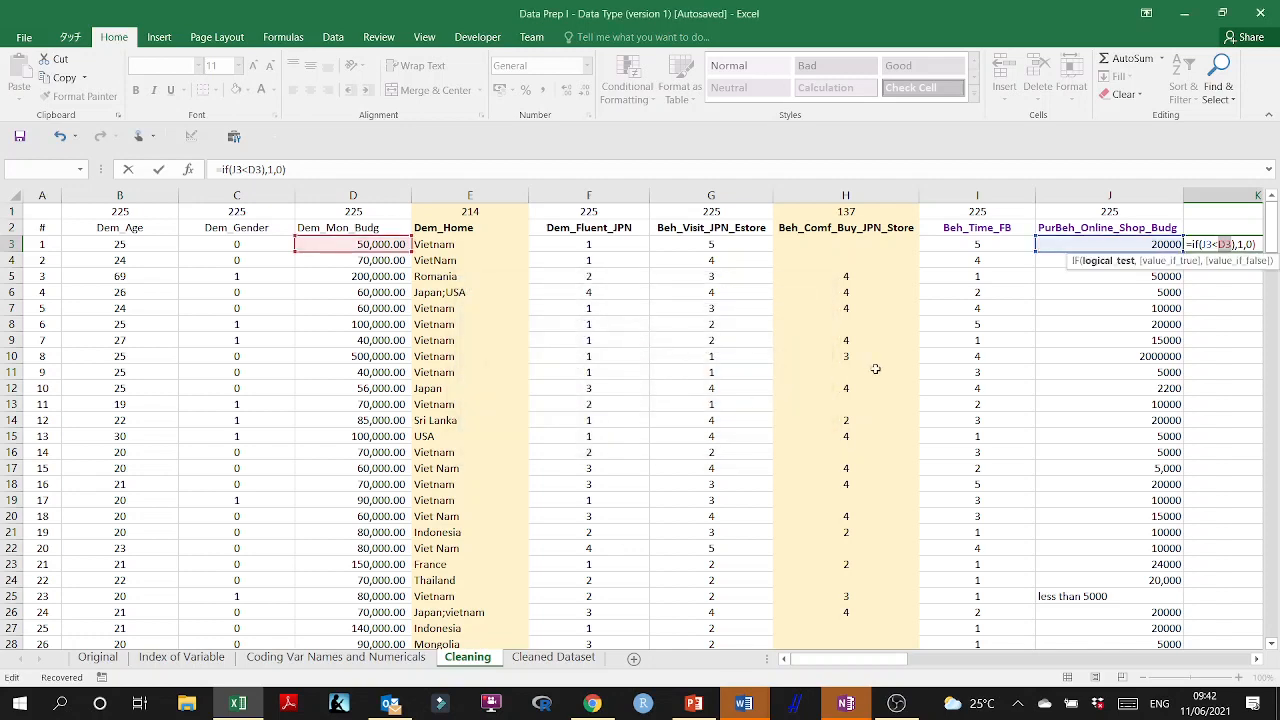
Correct the K3 formula to =IF(J3<D3,1,0) by removing the extra parenthesis and fill it down column K.
{"action": "scroll", "coordinate": [877, 366], "scroll_direction": "right", "scroll_amount": 4}
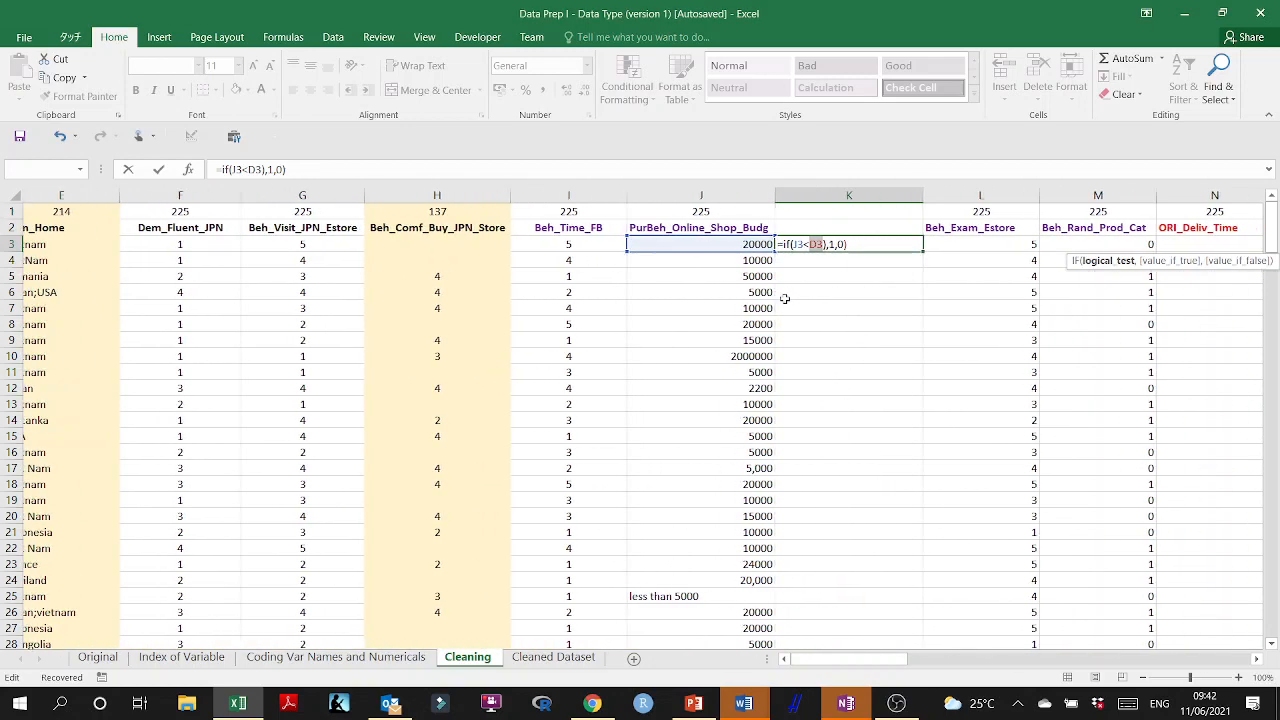
{"action": "left_click", "coordinate": [846, 244]}
{"action": "key", "text": "BackSpace"}
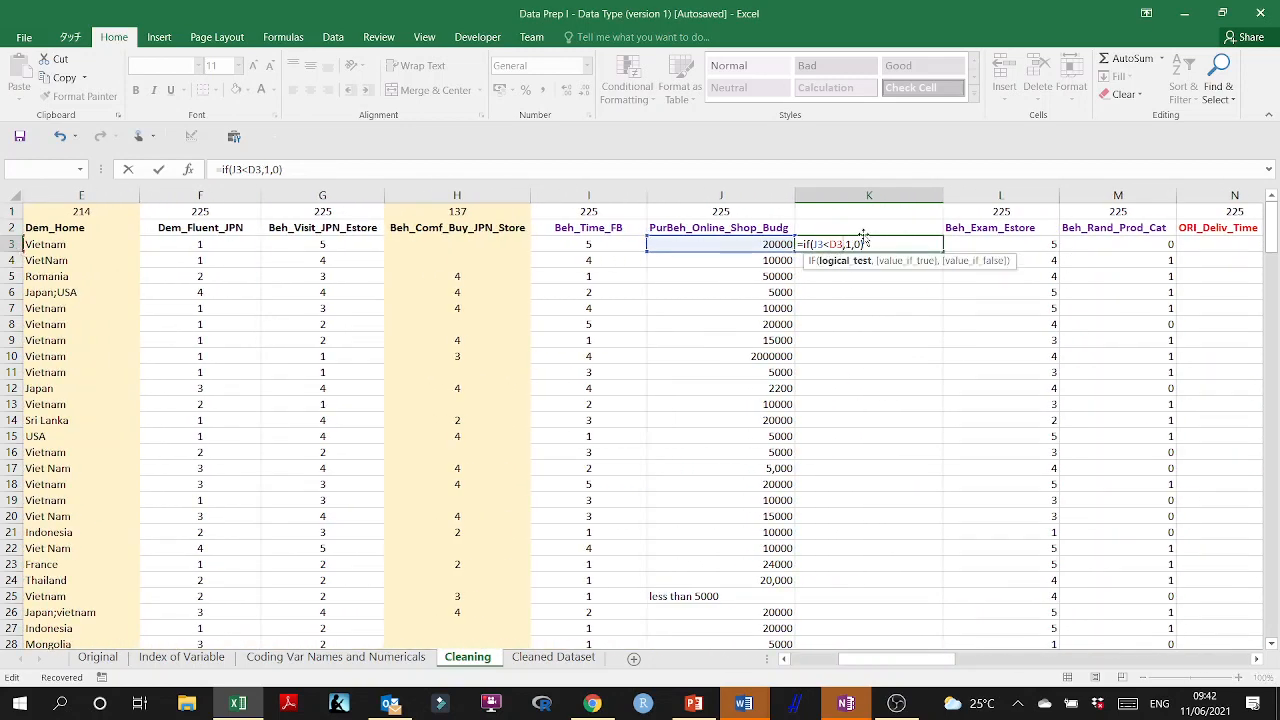
{"action": "key", "text": "Return"}
{"action": "left_click", "coordinate": [868, 244]}
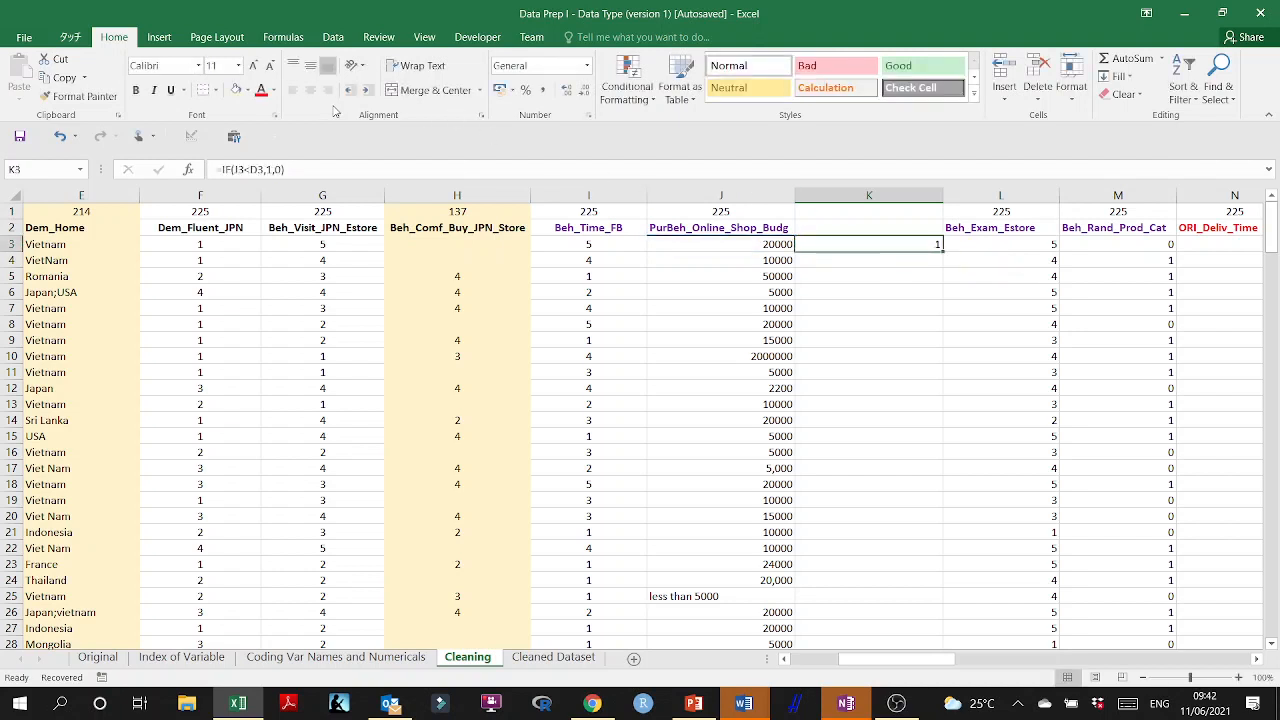
{"action": "double_click", "coordinate": [942, 251]}
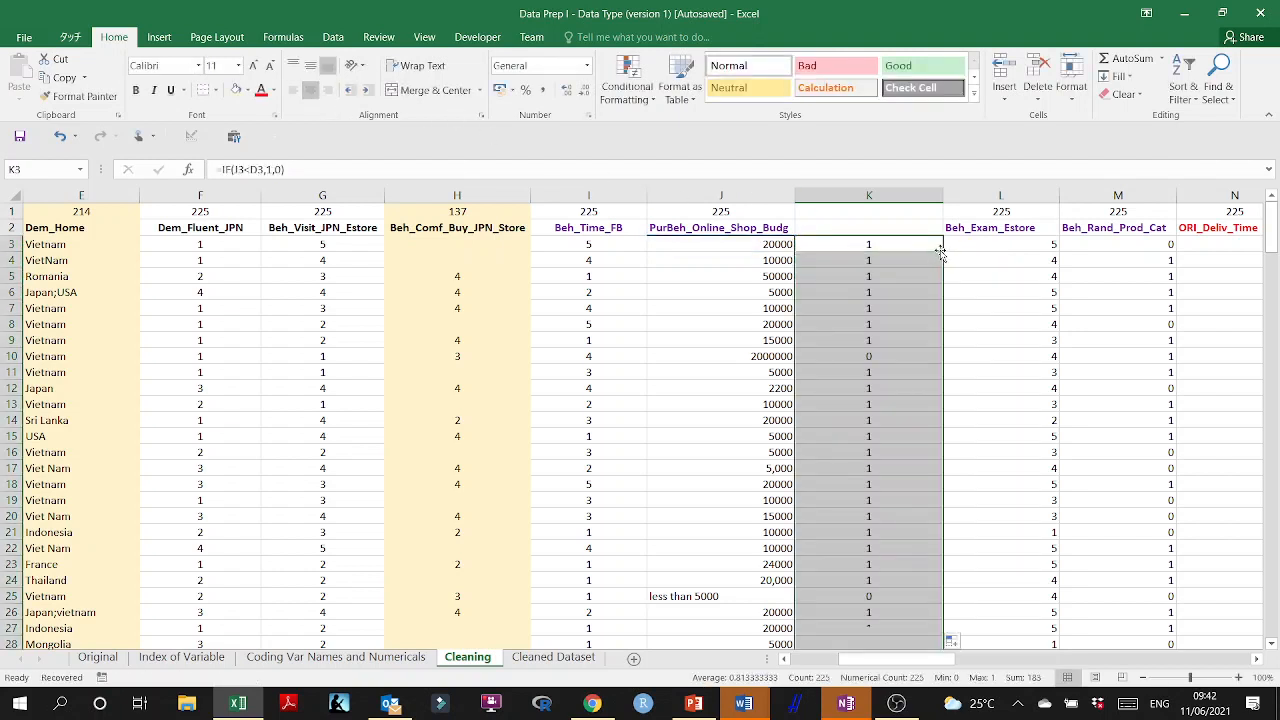
Set the flagged online shopping budget in J10 to 200000 and check the text entry in J25.
{"action": "left_click", "coordinate": [876, 357]}
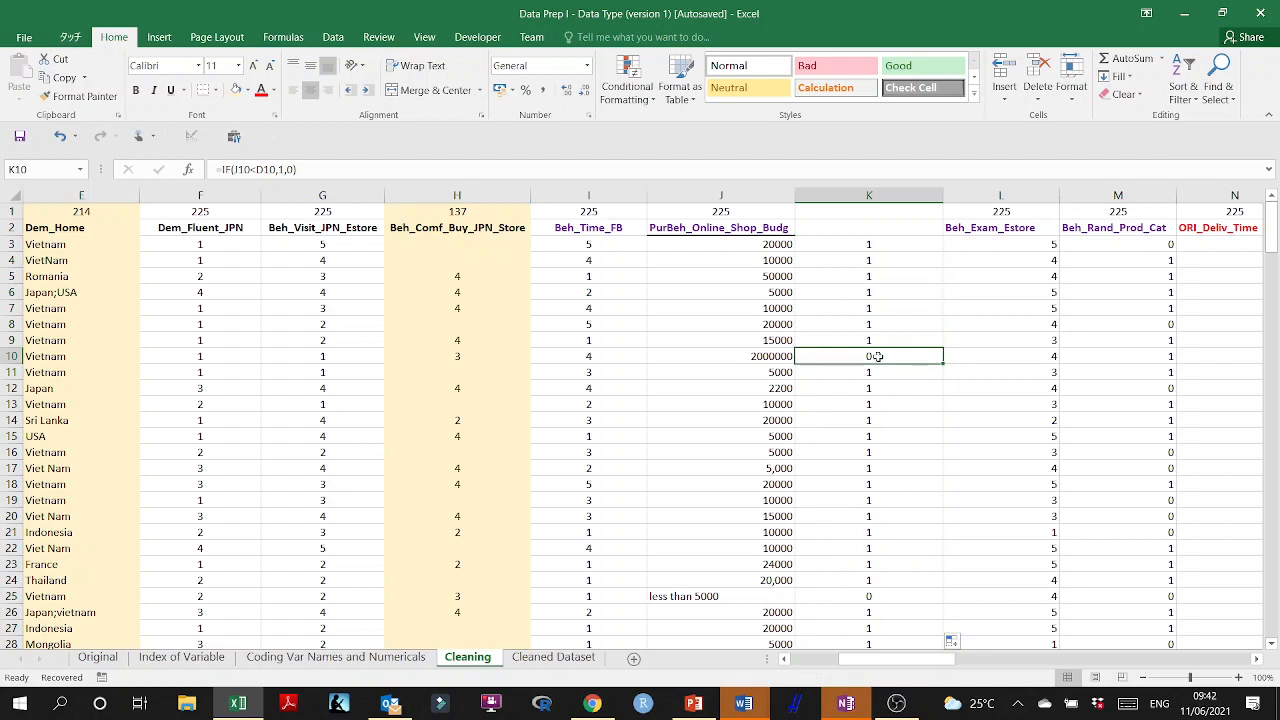
{"action": "double_click", "coordinate": [770, 356]}
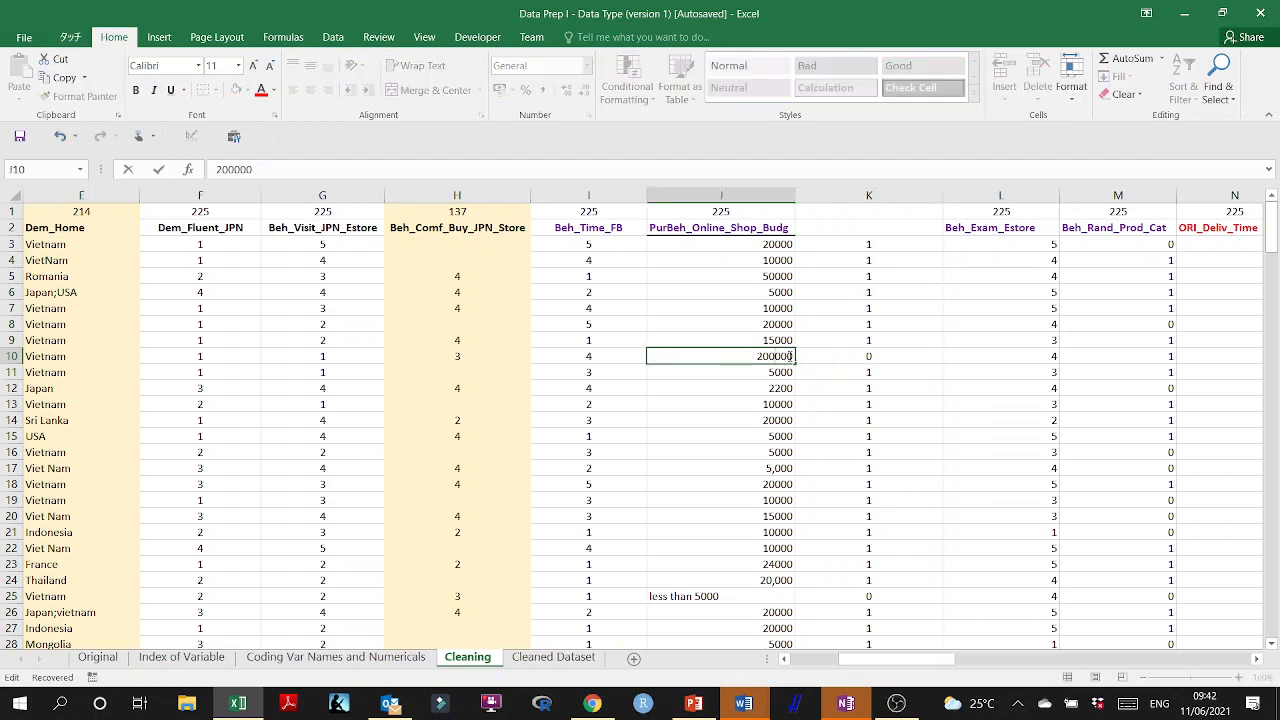
{"action": "left_click", "coordinate": [834, 374]}
{"action": "scroll", "coordinate": [894, 440], "scroll_direction": "down", "scroll_amount": 2}
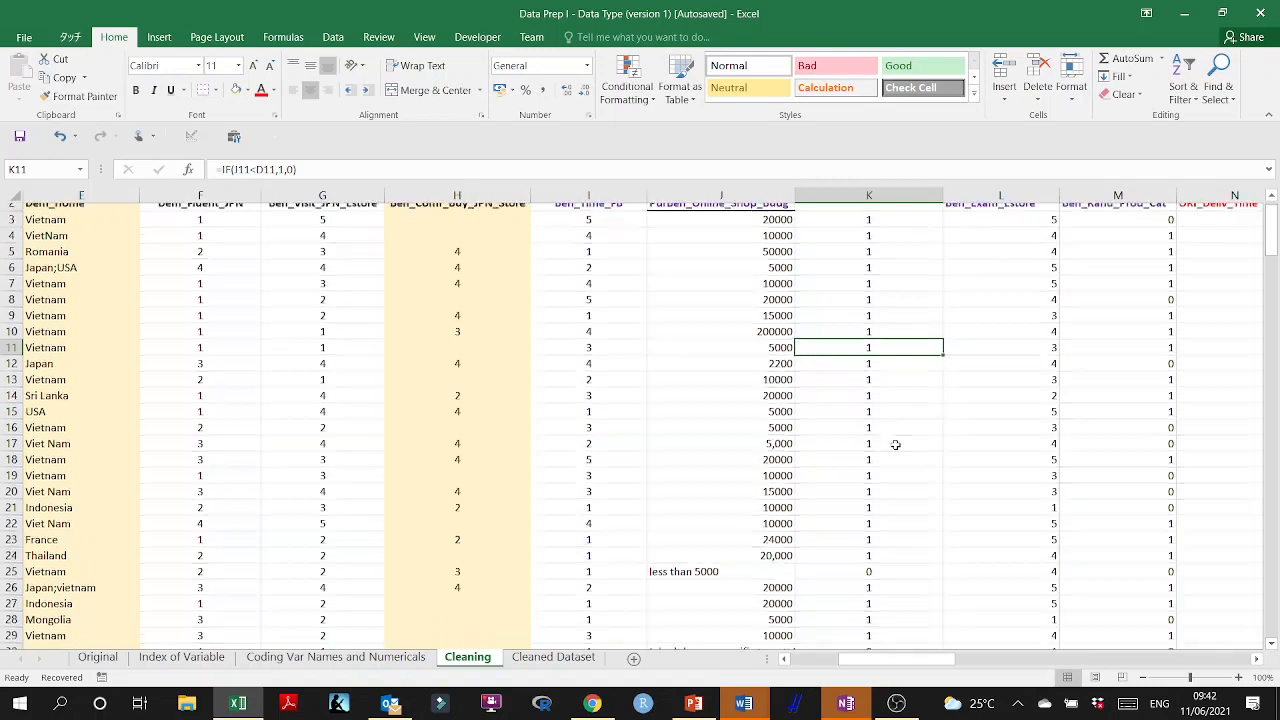
{"action": "left_click", "coordinate": [862, 497]}
{"action": "left_click", "coordinate": [735, 499]}
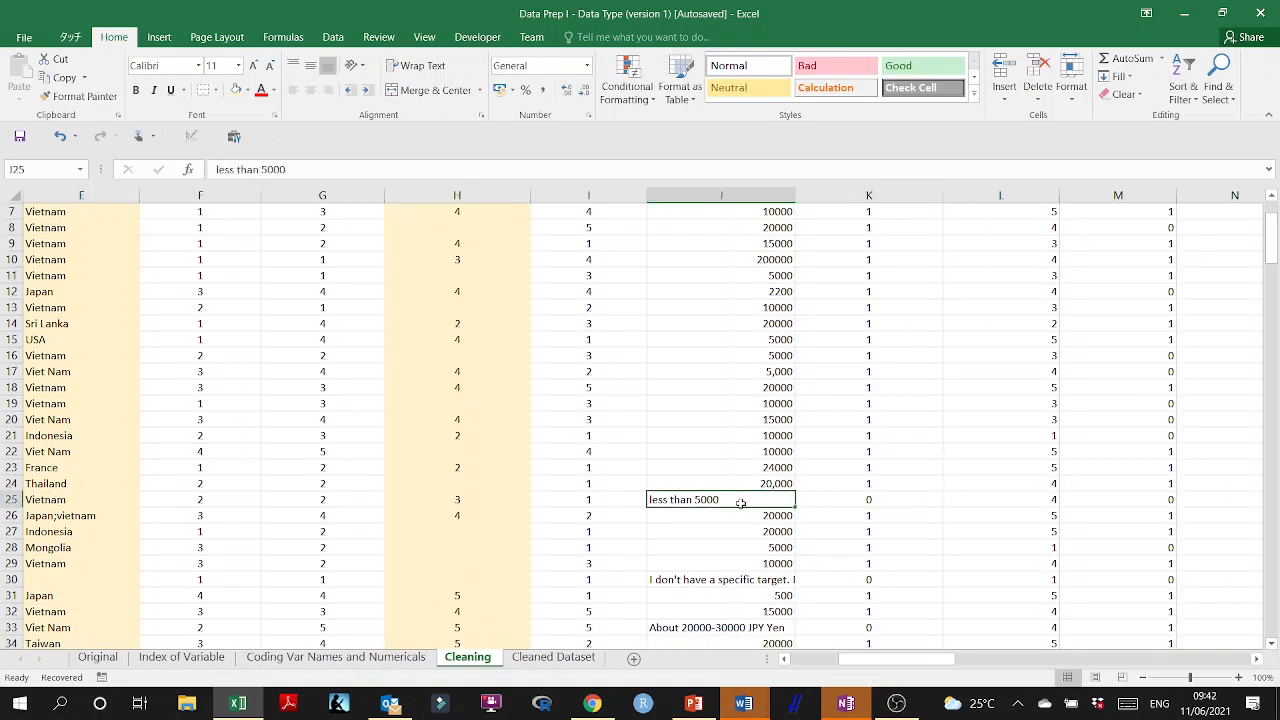
Highlight column K cells equal to 0 with conditional formatting, using Light Red Fill with Dark Red Text.
{"action": "scroll", "coordinate": [889, 378], "scroll_direction": "up", "scroll_amount": 2}
{"action": "left_click", "coordinate": [894, 195]}
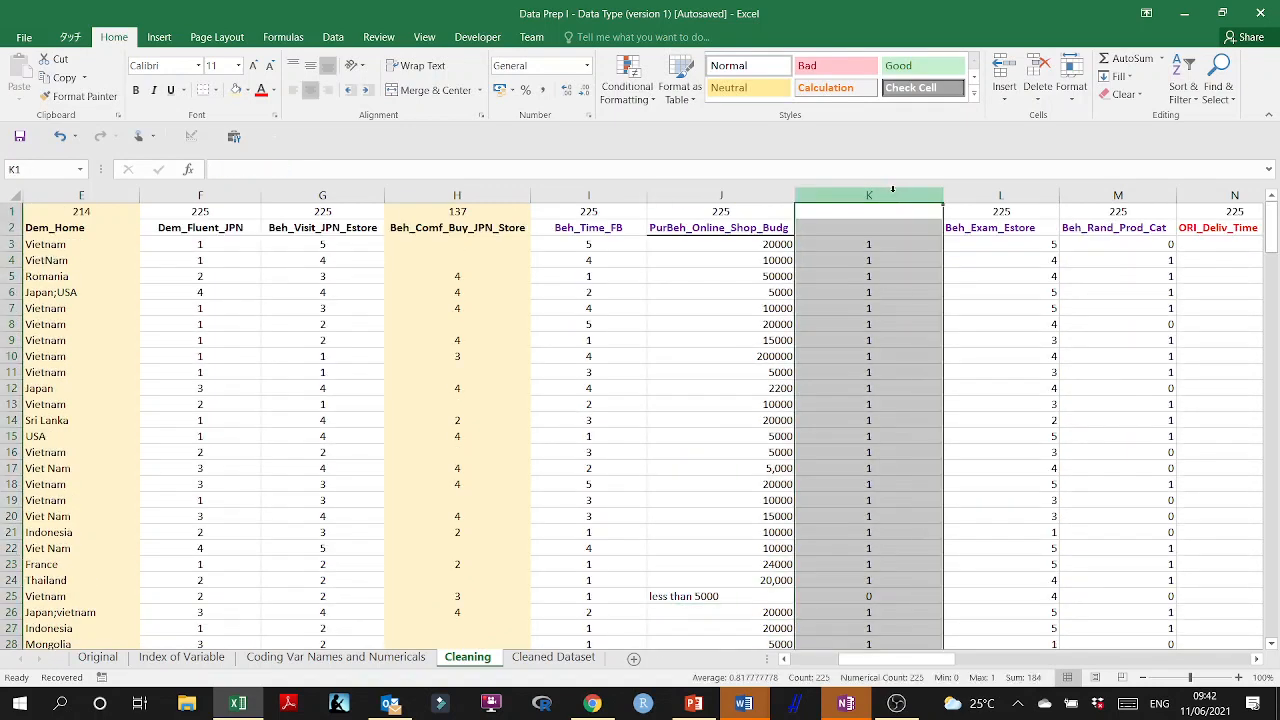
{"action": "left_click", "coordinate": [645, 95]}
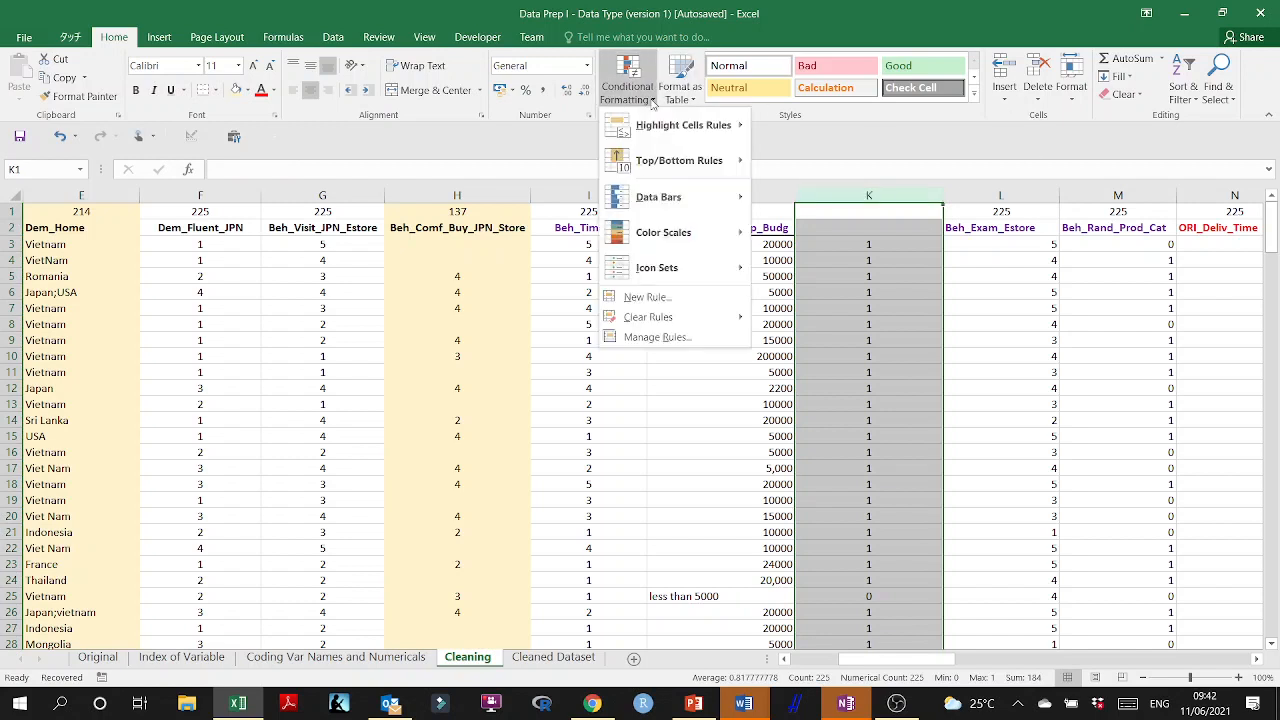
{"action": "mouse_move", "coordinate": [654, 133]}
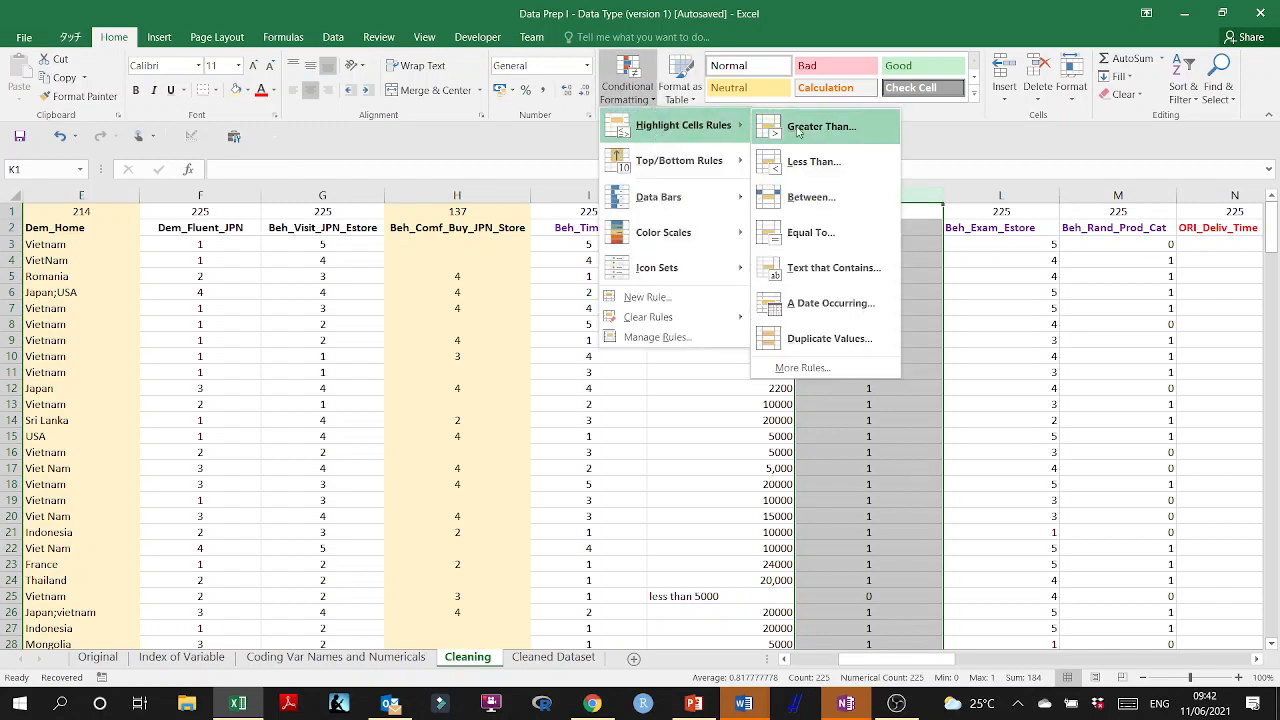
{"action": "left_click", "coordinate": [830, 240]}
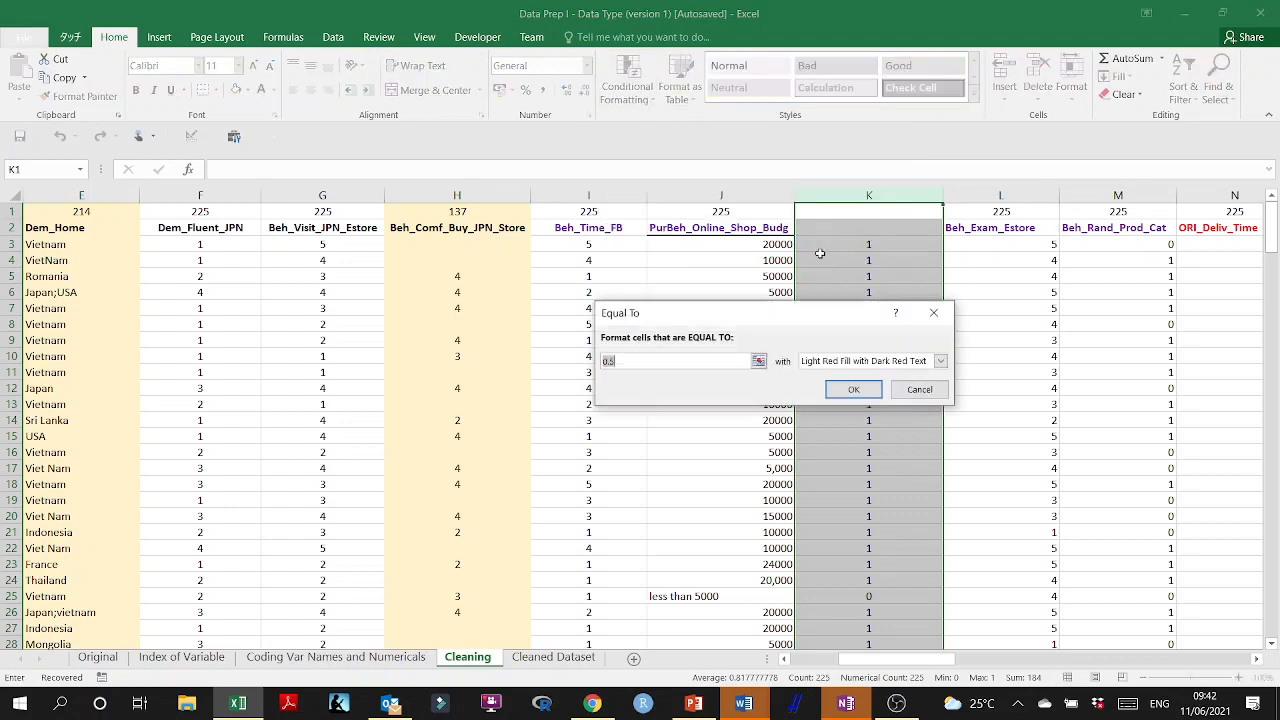
{"action": "type", "text": "0"}
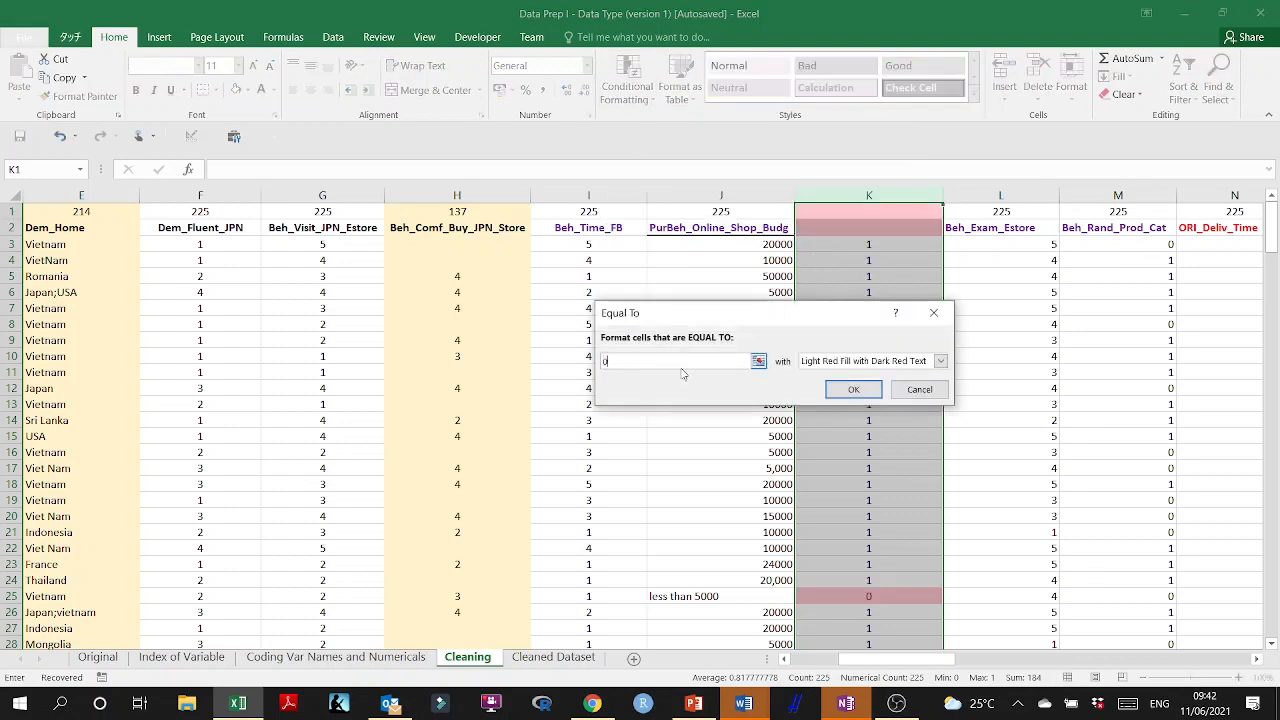
{"action": "left_click", "coordinate": [855, 390]}
{"action": "left_click", "coordinate": [885, 387]}
Replace the "less than 5000" text in J25 with the number 5000.
{"action": "scroll", "coordinate": [900, 356], "scroll_direction": "down", "scroll_amount": 3}
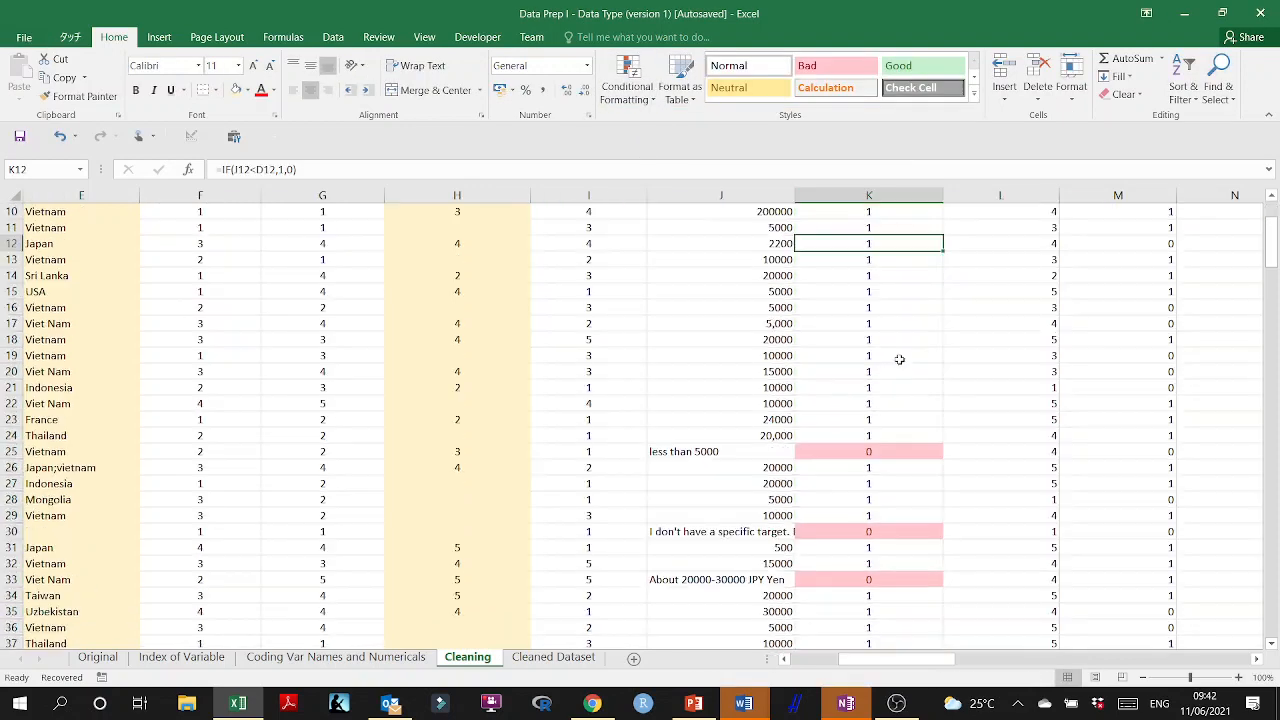
{"action": "left_click", "coordinate": [840, 450]}
{"action": "left_click", "coordinate": [752, 451]}
{"action": "scroll", "coordinate": [755, 450], "scroll_direction": "down", "scroll_amount": 3}
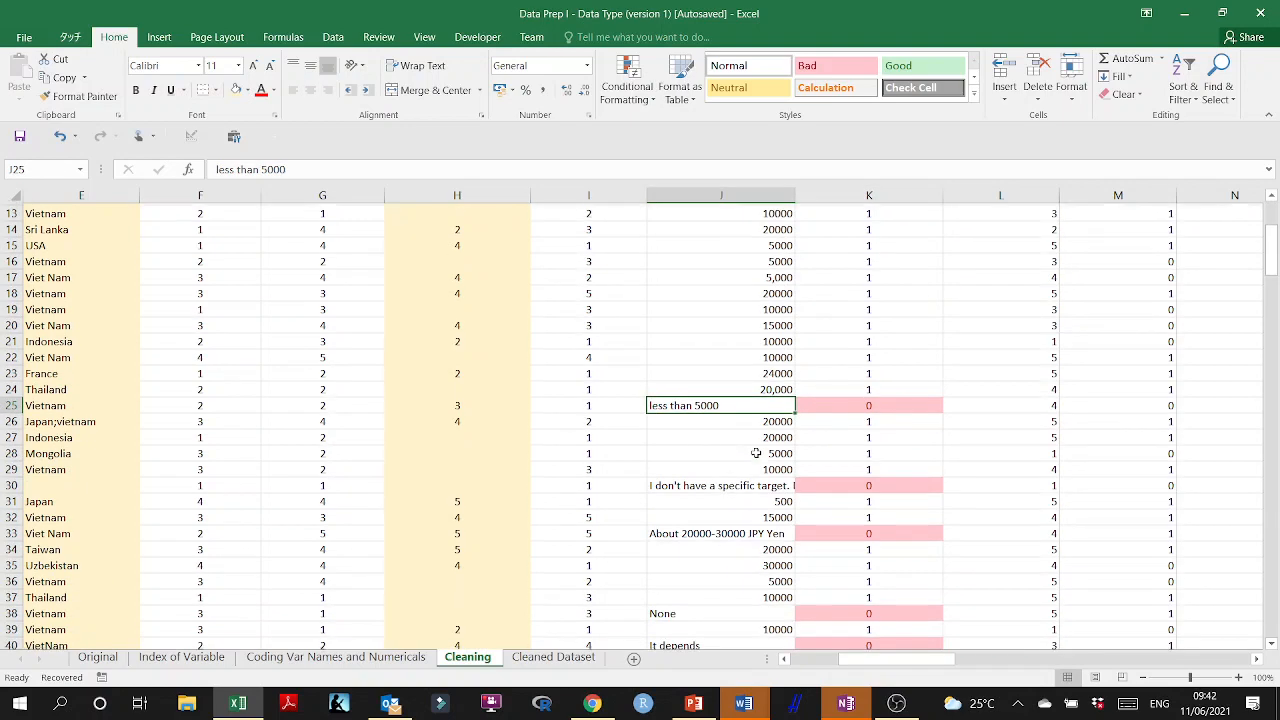
{"action": "double_click", "coordinate": [734, 404]}
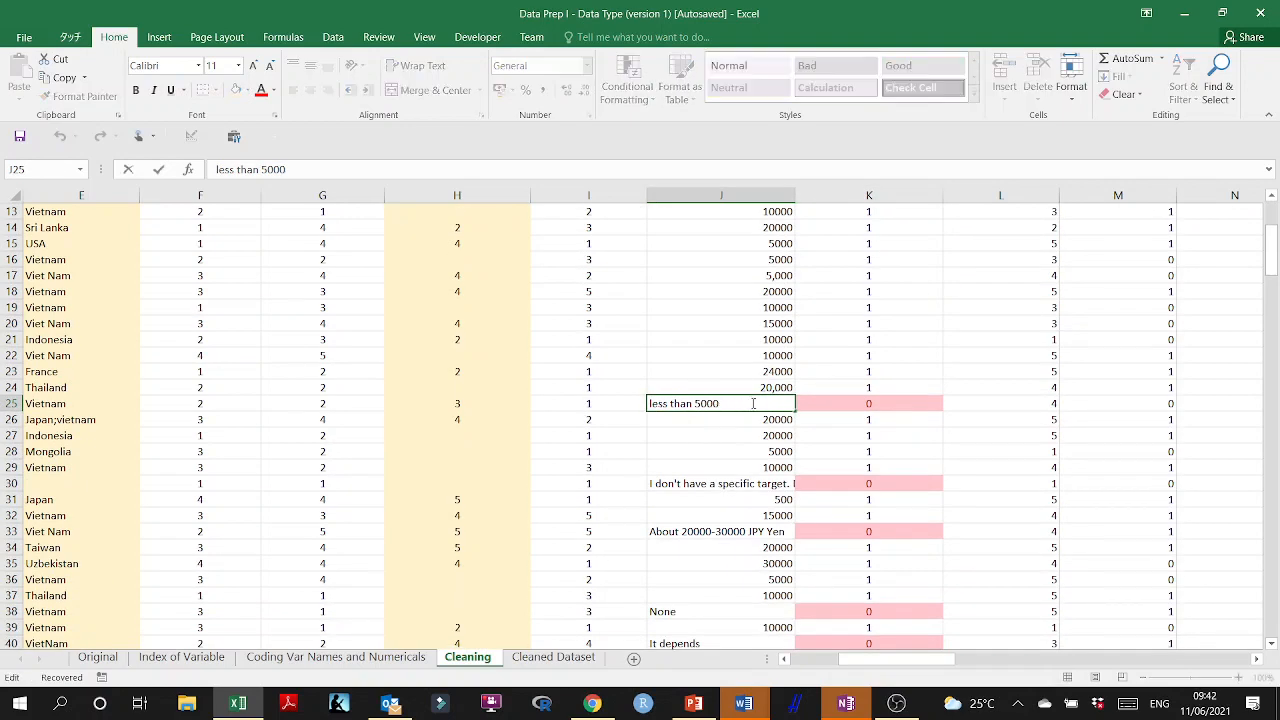
{"action": "left_click_drag", "start_coordinate": [734, 404], "coordinate": [544, 400]}
{"action": "left_click", "coordinate": [698, 404]}
{"action": "left_click_drag", "start_coordinate": [720, 404], "coordinate": [634, 400]}
{"action": "type", "text": "5000"}
{"action": "key", "text": "Return"}
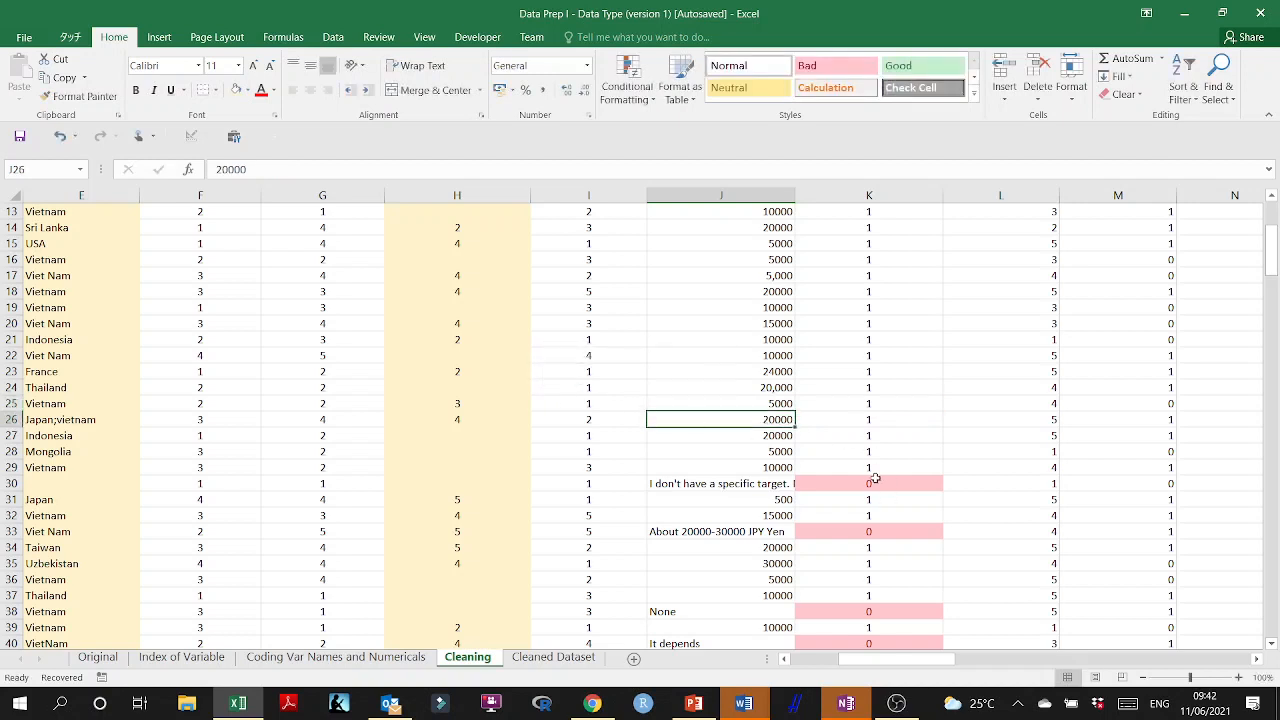
Clear the text answer about having no specific target from J30, leaving the cell blank.
{"action": "left_click", "coordinate": [789, 483]}
{"action": "double_click", "coordinate": [742, 483]}
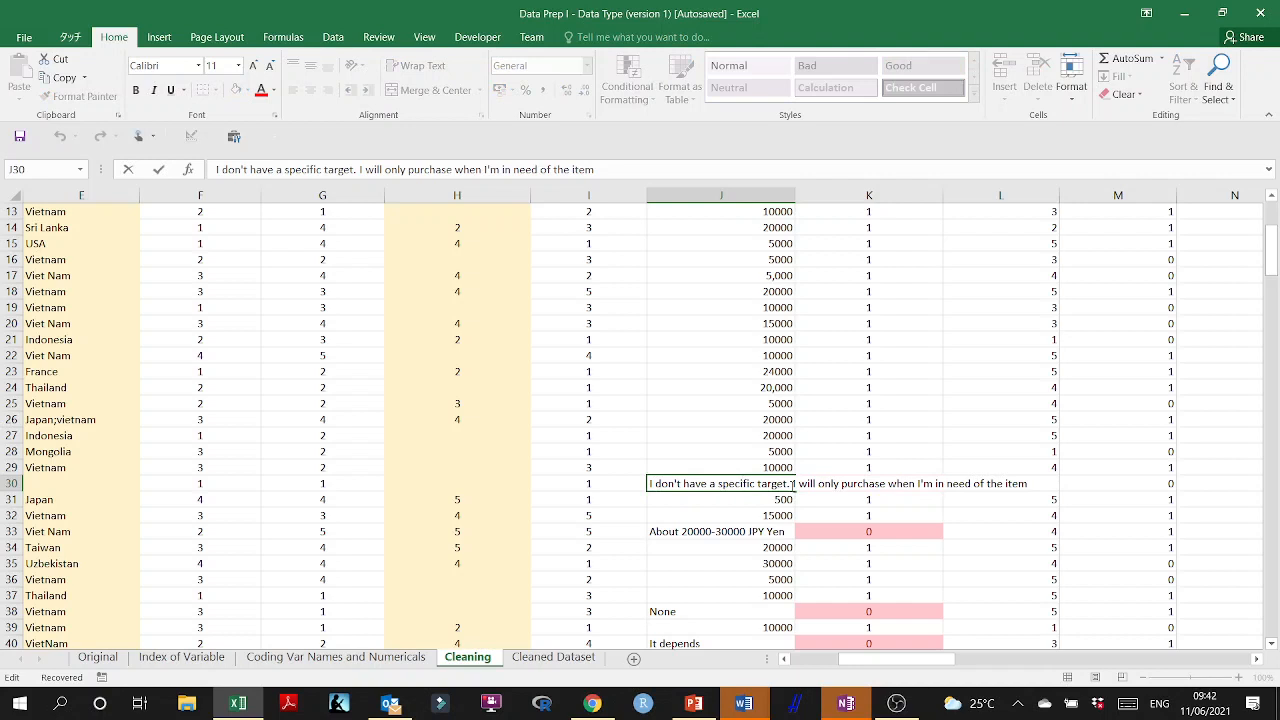
{"action": "key", "text": "BackSpace"}
{"action": "double_click", "coordinate": [784, 484]}
{"action": "left_click", "coordinate": [784, 484]}
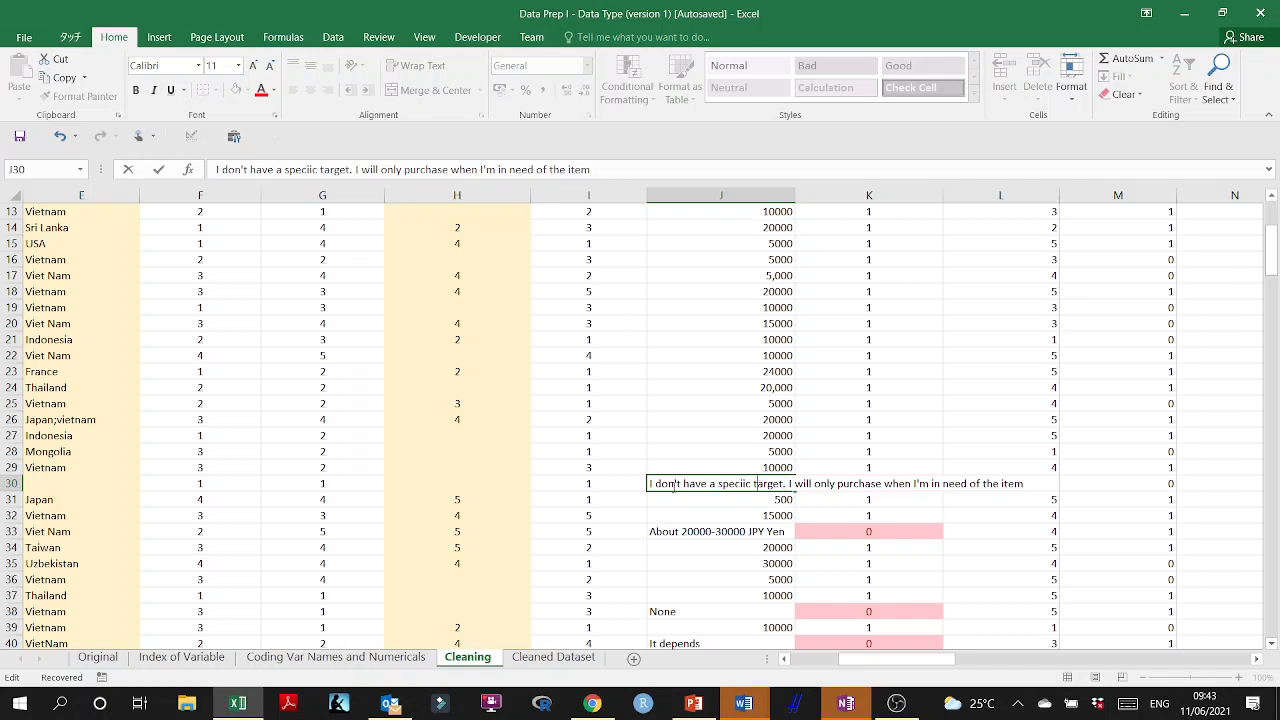
{"action": "left_click_drag", "start_coordinate": [650, 484], "coordinate": [1023, 484]}
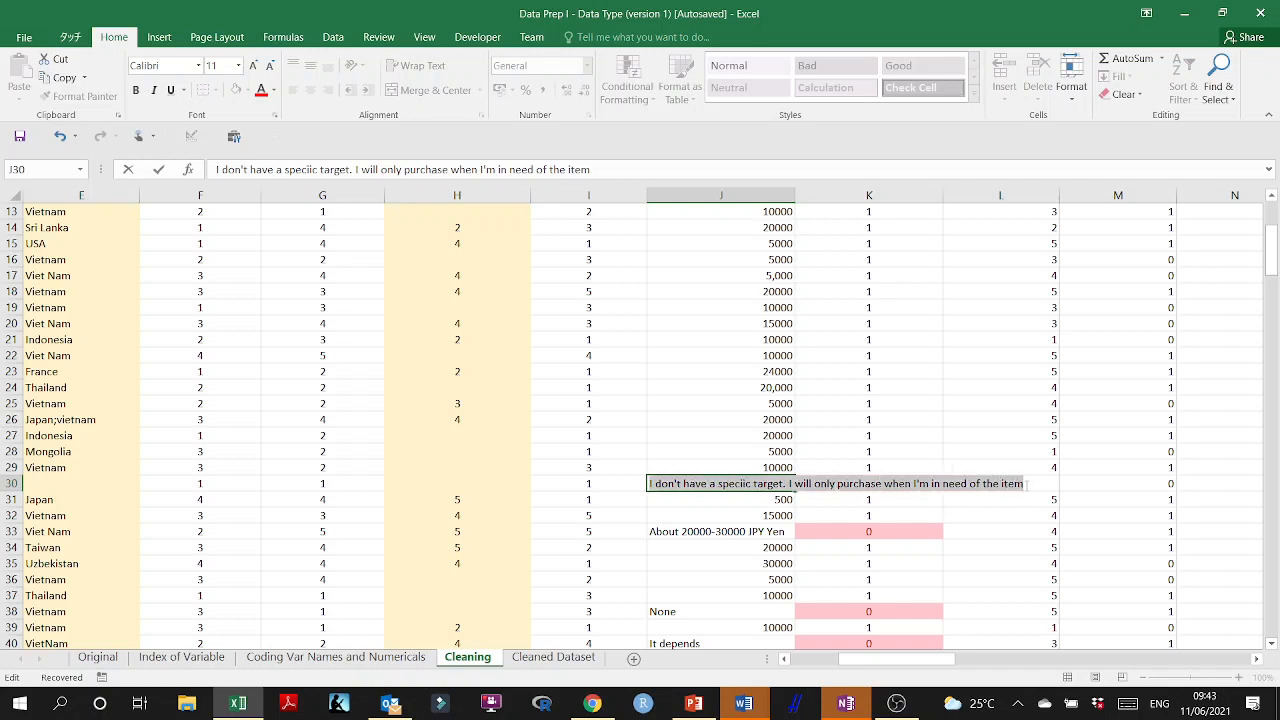
{"action": "key", "text": "BackSpace"}
{"action": "left_click", "coordinate": [790, 515]}
{"action": "left_click", "coordinate": [768, 482]}
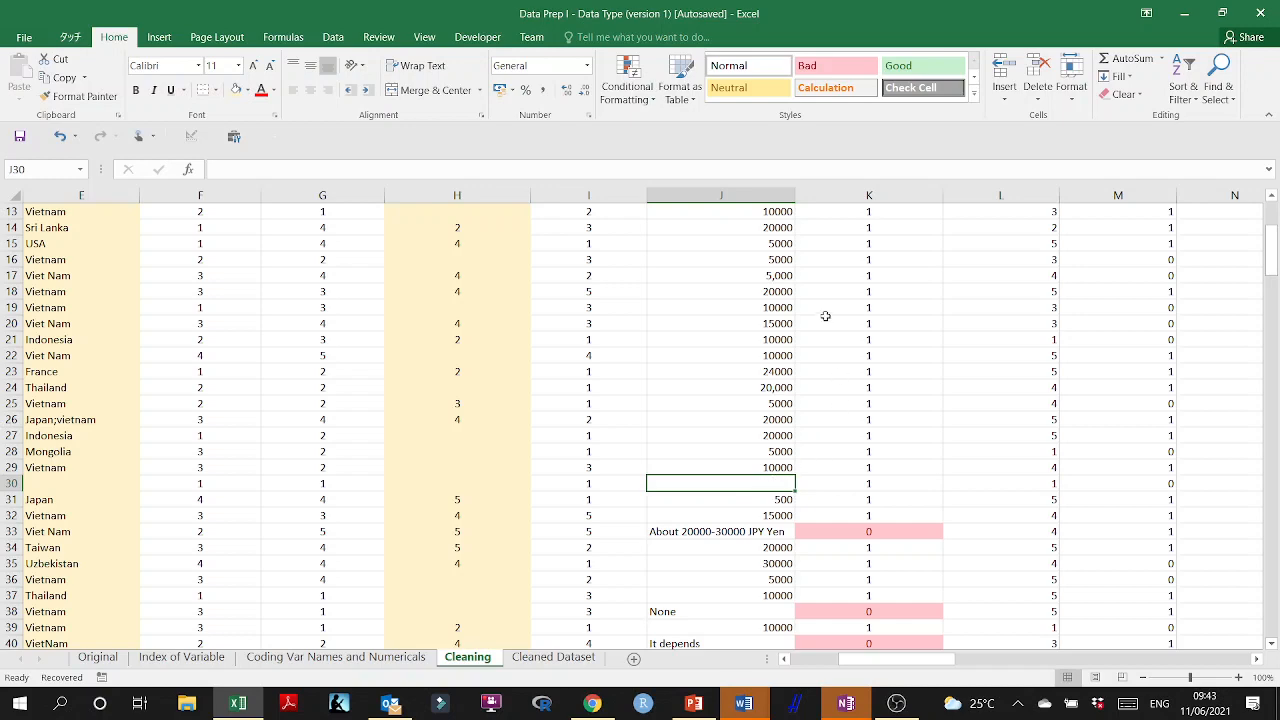
Examine respondent 28's record in row 30, the count above PurBeh_Online_Shop_Budg and the remaining entries flagged in column K.
{"action": "scroll", "coordinate": [835, 325], "scroll_direction": "up", "scroll_amount": 1}
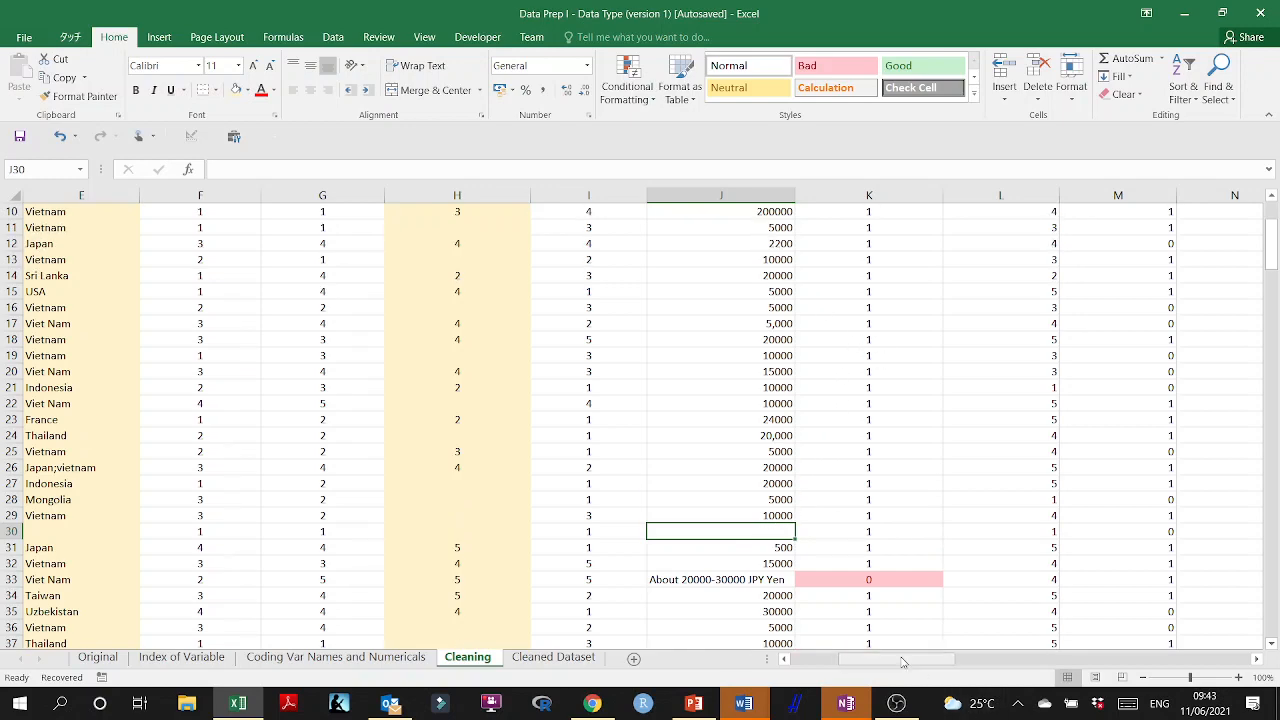
{"action": "left_click_drag", "start_coordinate": [925, 660], "coordinate": [795, 667]}
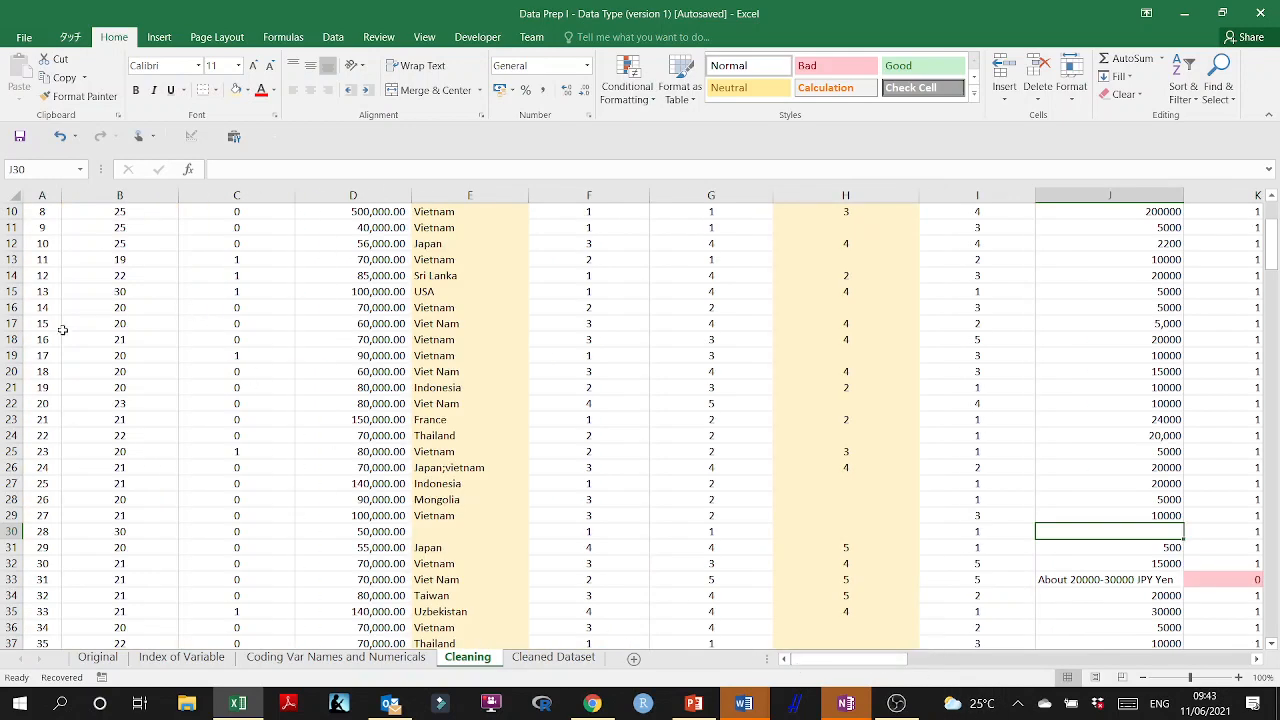
{"action": "left_click_drag", "start_coordinate": [828, 660], "coordinate": [898, 665]}
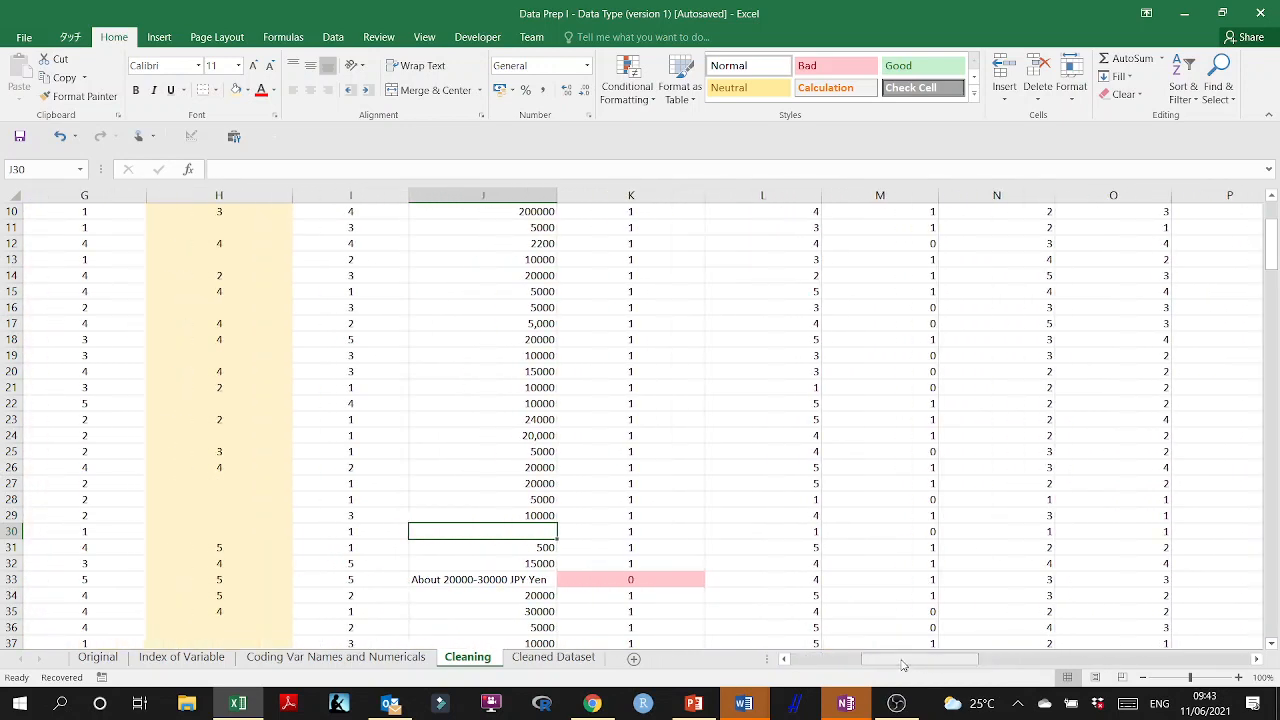
{"action": "scroll", "coordinate": [596, 525], "scroll_direction": "up", "scroll_amount": 3}
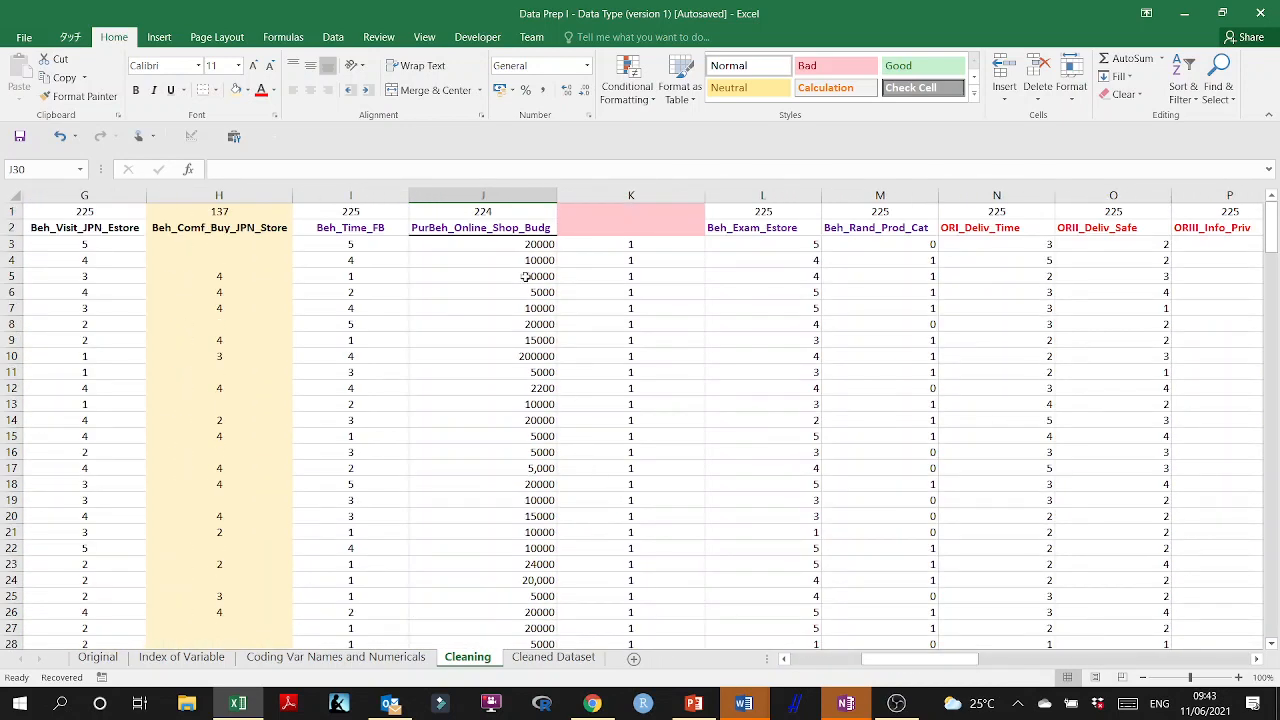
{"action": "left_click", "coordinate": [618, 221]}
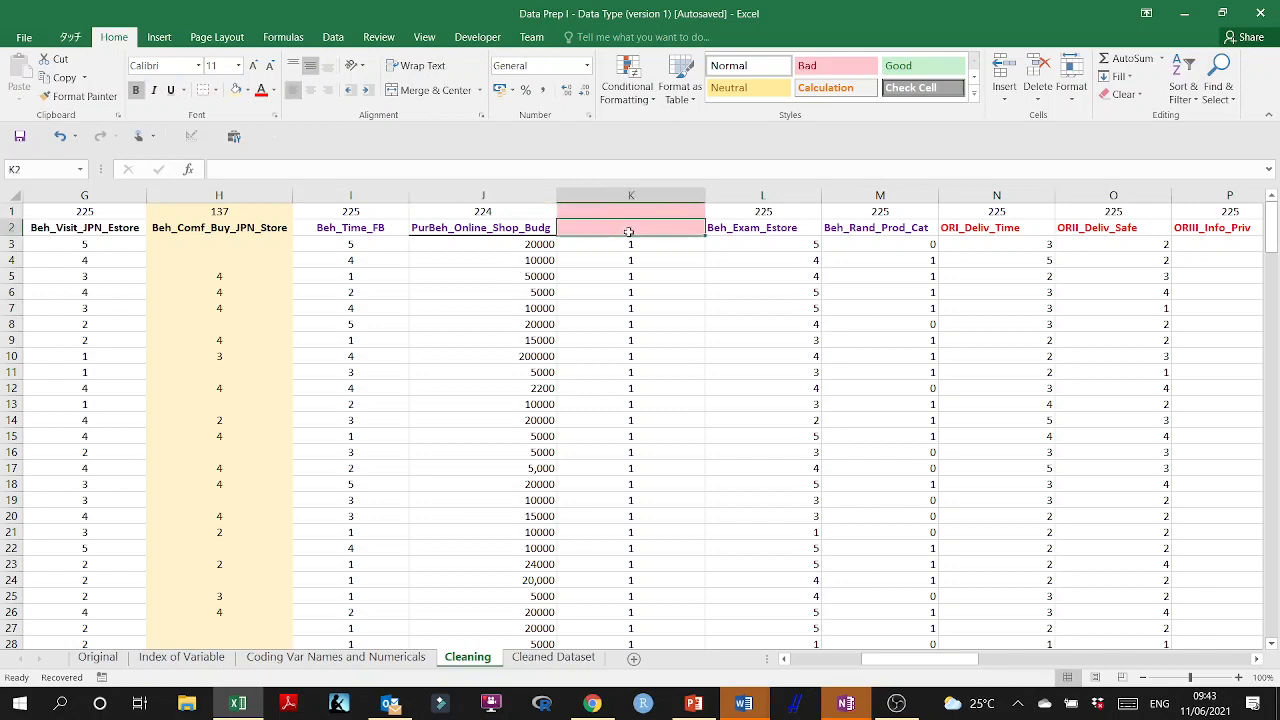
{"action": "scroll", "coordinate": [638, 533], "scroll_direction": "down", "scroll_amount": 1}
{"action": "scroll", "coordinate": [638, 533], "scroll_direction": "down", "scroll_amount": 5}
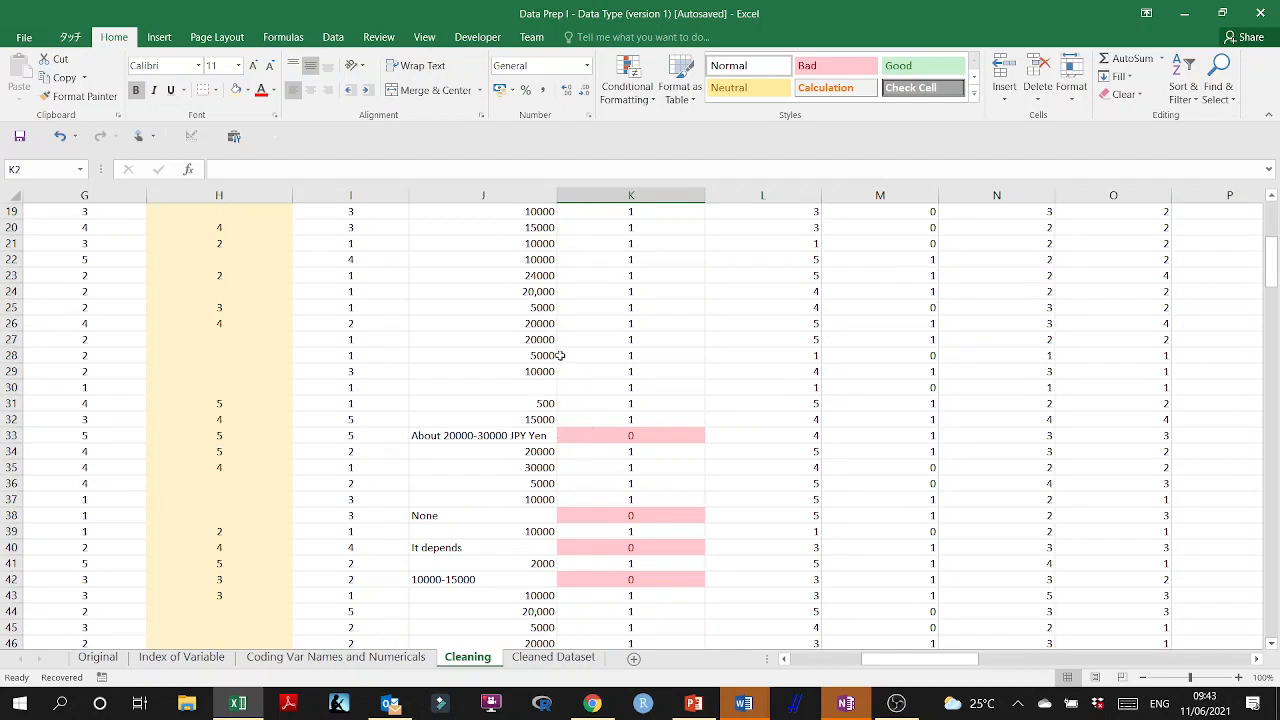
Fill the blank budget cell J30 with the AVERAGE of J3:J29.
{"action": "left_click", "coordinate": [542, 388]}
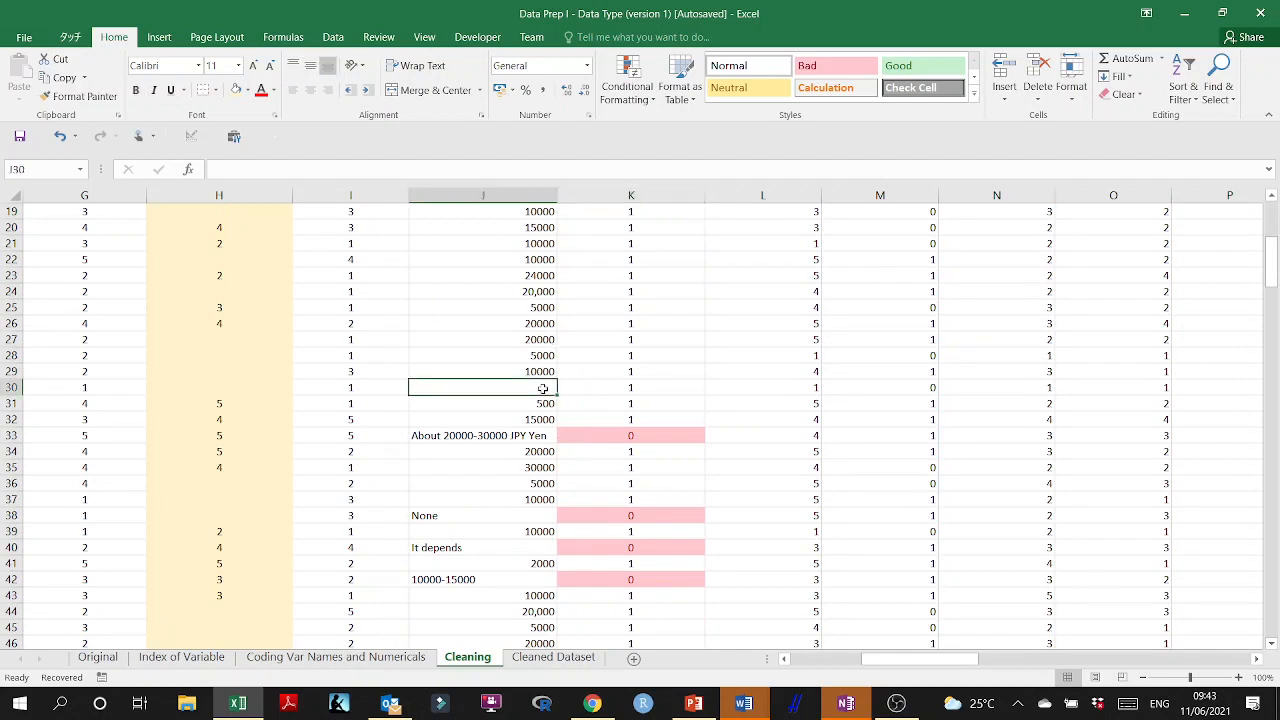
{"action": "type", "text": "=average("}
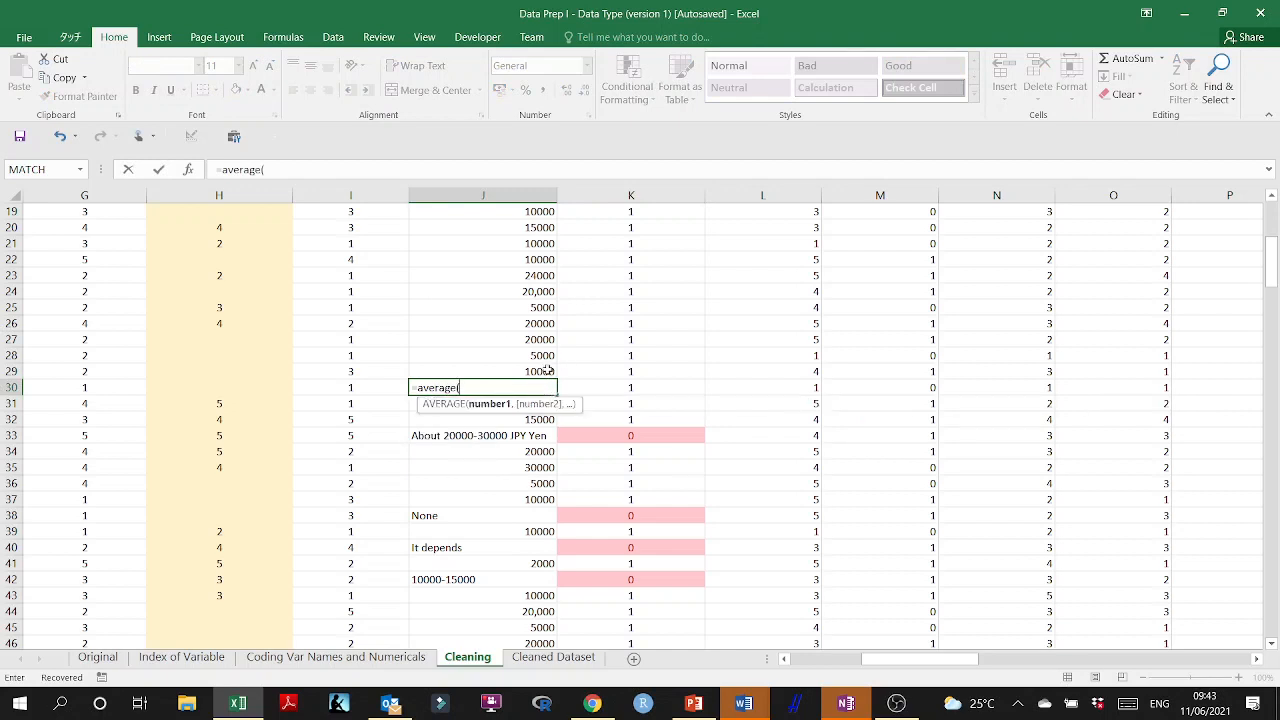
{"action": "scroll", "coordinate": [548, 370], "scroll_direction": "up", "scroll_amount": 6}
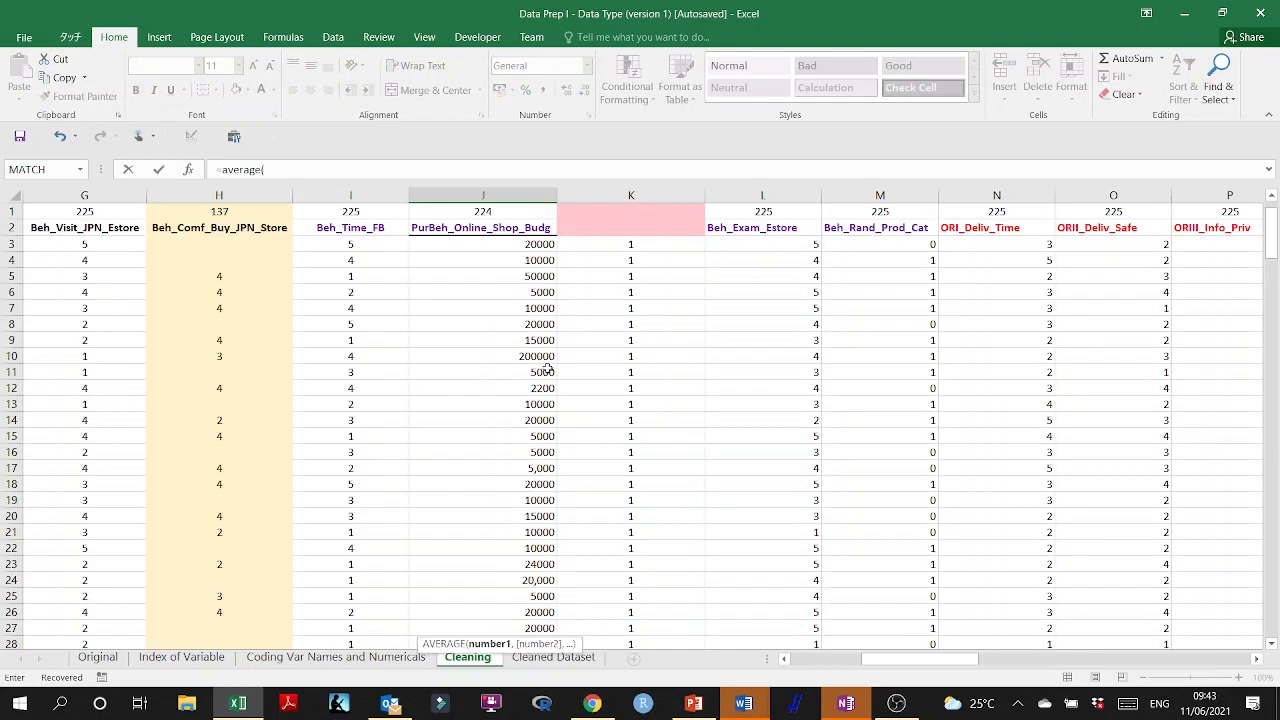
{"action": "left_click", "coordinate": [521, 252]}
{"action": "key", "text": "ctrl+shift+Down"}
{"action": "scroll", "coordinate": [521, 252], "scroll_direction": "down", "scroll_amount": 4}
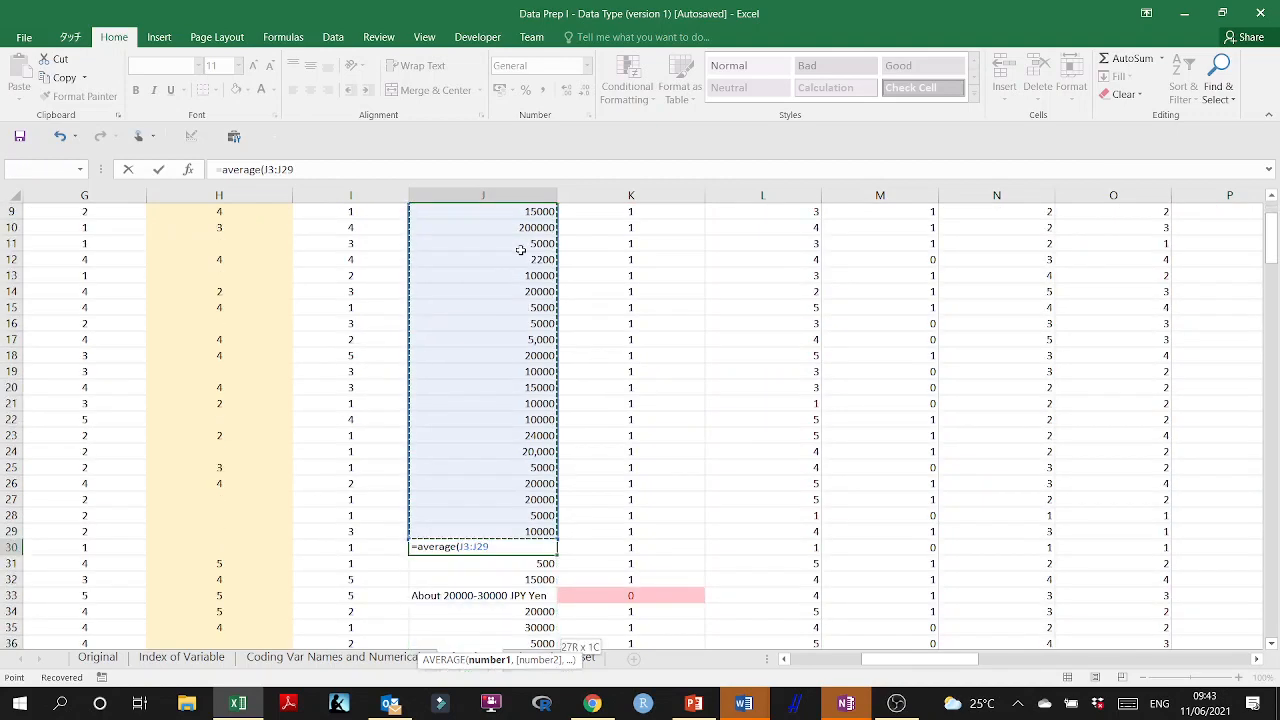
{"action": "key", "text": "Return"}
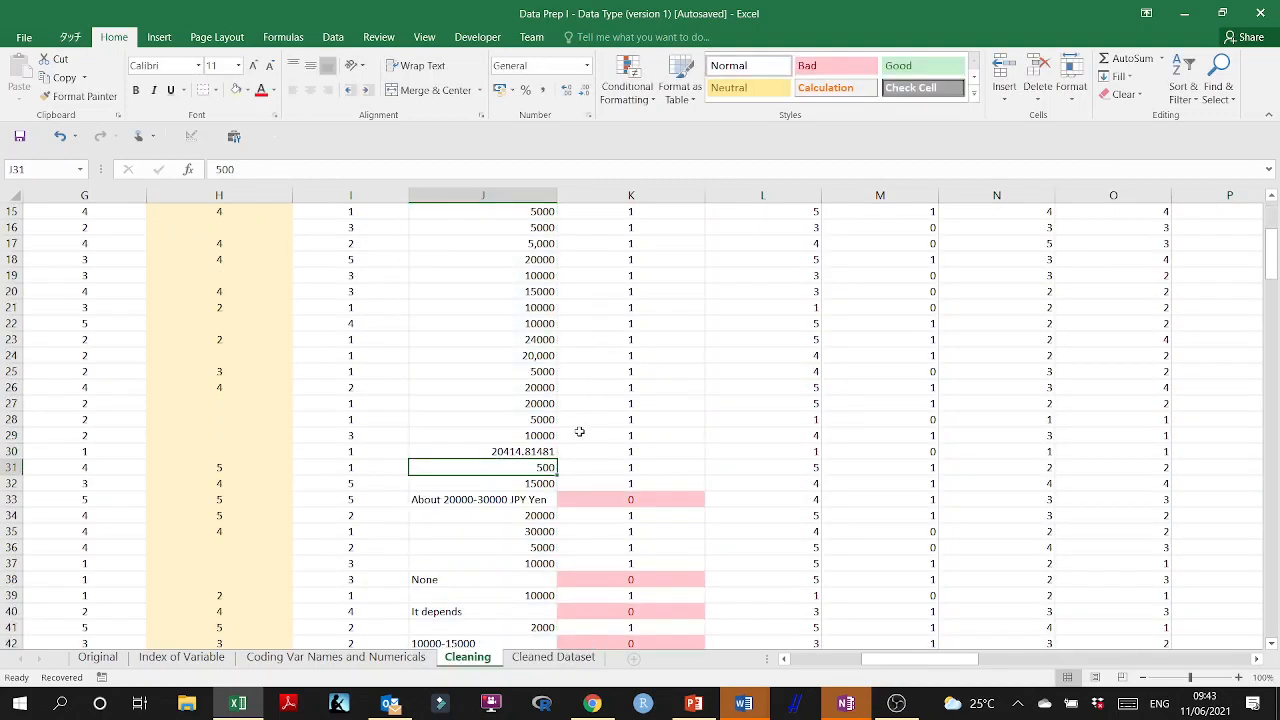
Format the average in J30 to show no decimal places.
{"action": "left_click", "coordinate": [538, 451]}
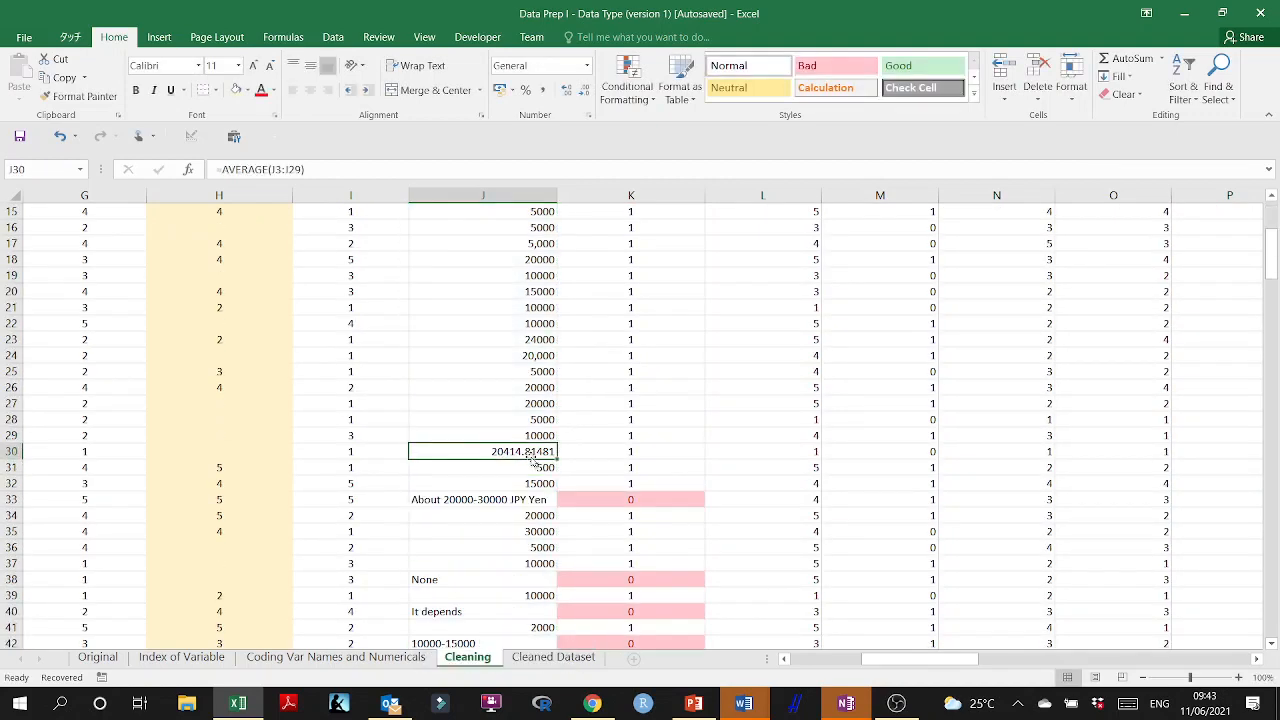
{"action": "left_click", "coordinate": [583, 92]}
{"action": "left_click", "coordinate": [583, 92]}
{"action": "left_click", "coordinate": [583, 92]}
{"action": "left_click", "coordinate": [583, 92]}
{"action": "left_click", "coordinate": [583, 92]}
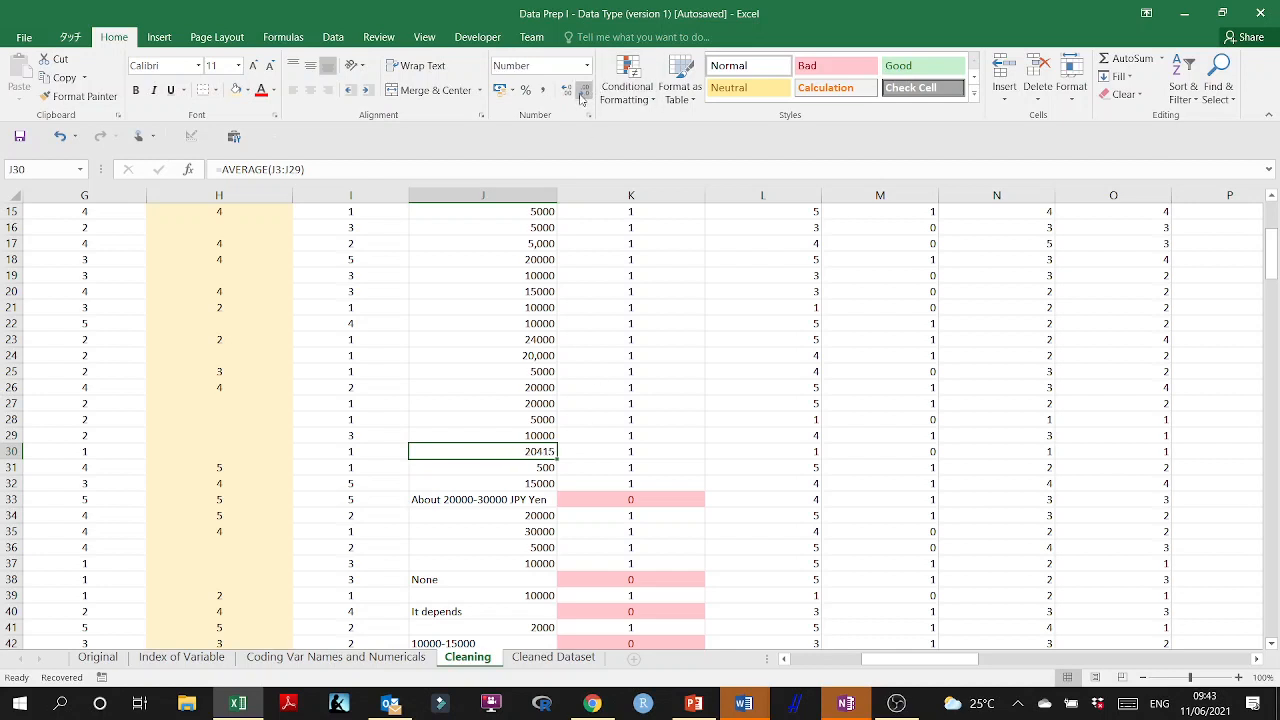
{"action": "left_click", "coordinate": [608, 501]}
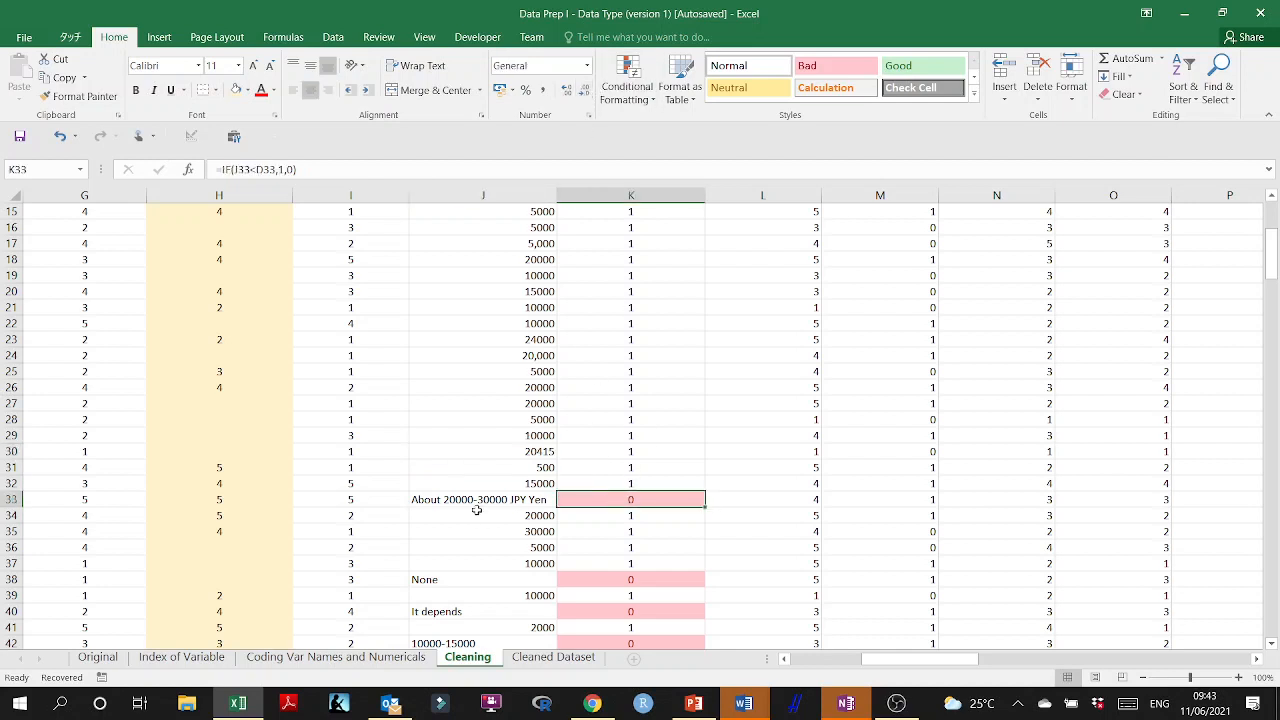
{"action": "double_click", "coordinate": [449, 500]}
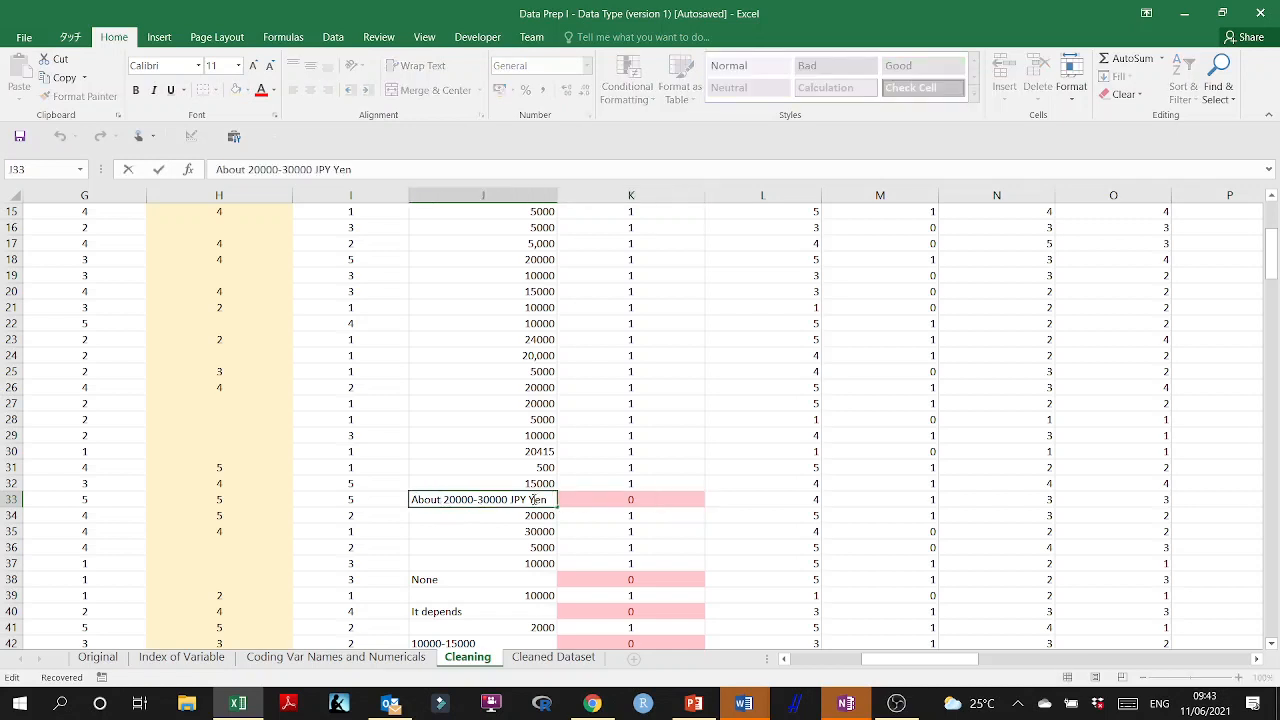
{"action": "left_click_drag", "start_coordinate": [549, 499], "coordinate": [343, 494]}
{"action": "type", "text": "25"}
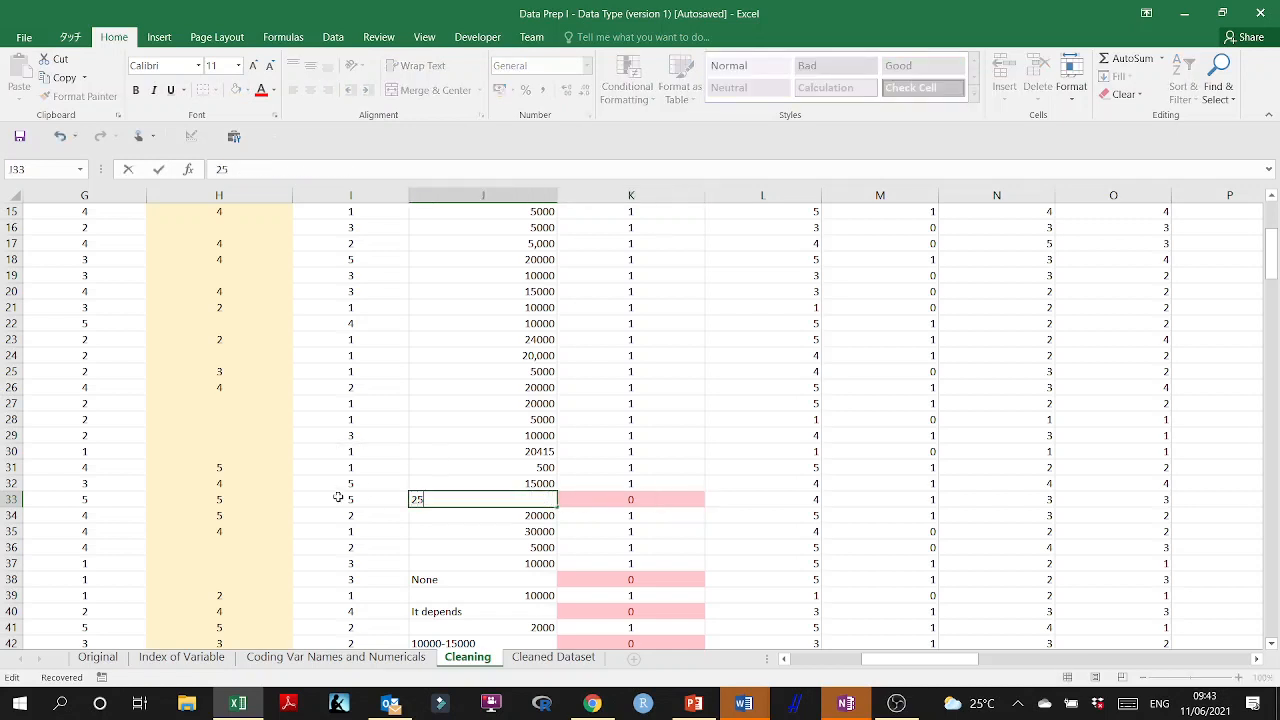
{"action": "type", "text": "000"}
{"action": "key", "text": "Return"}
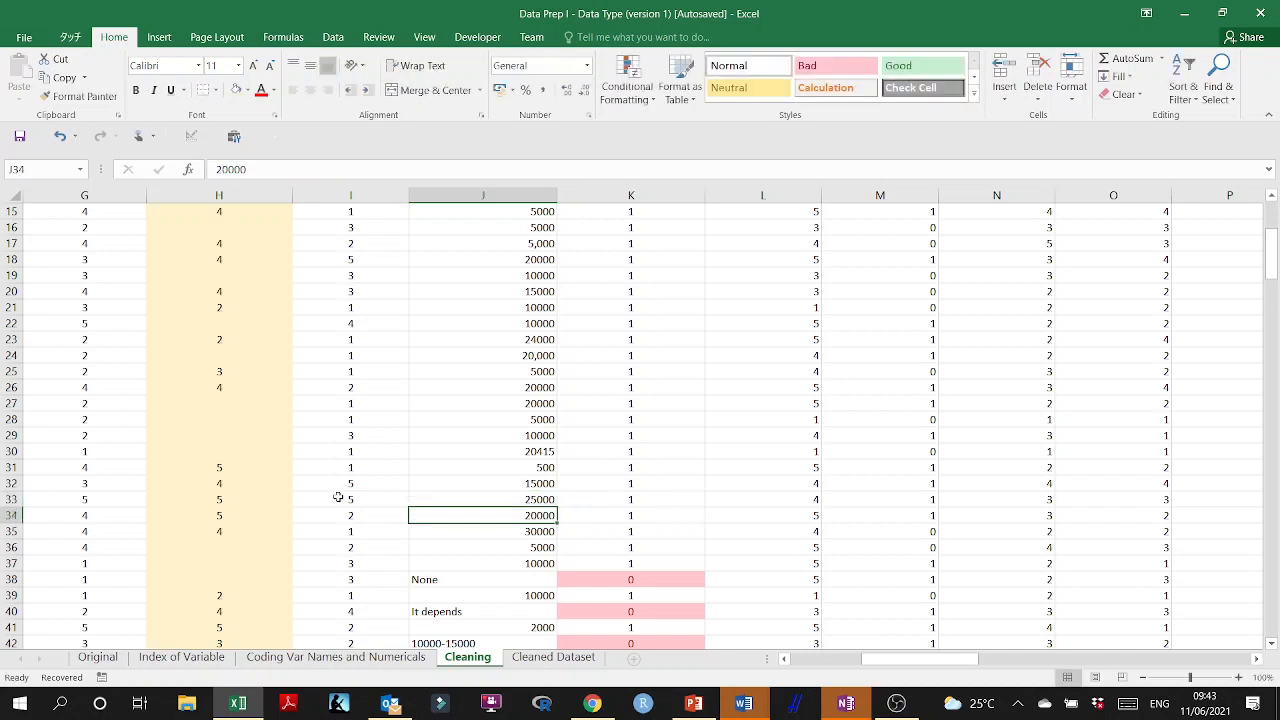
Replace the "None" answer in J38 with 0 and check the IF formula beside it in K38.
{"action": "scroll", "coordinate": [615, 565], "scroll_direction": "down", "scroll_amount": 1}
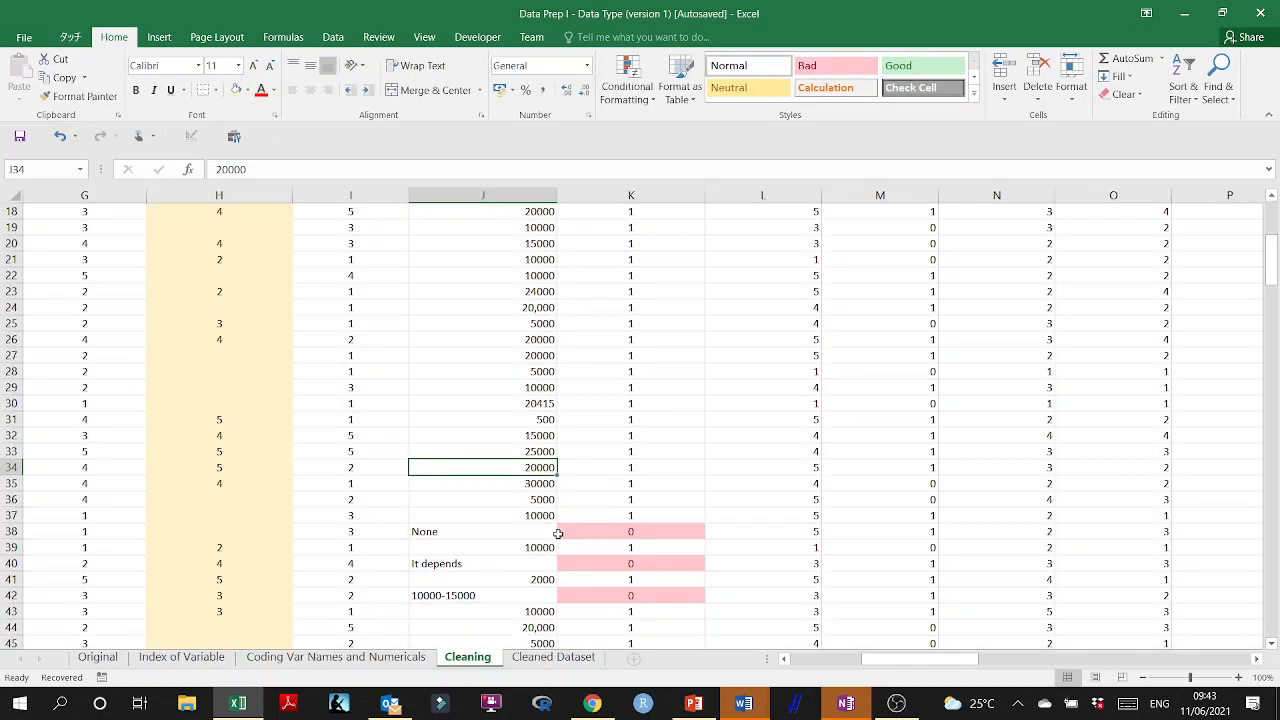
{"action": "left_click", "coordinate": [536, 534]}
{"action": "type", "text": "0"}
{"action": "left_click", "coordinate": [660, 563]}
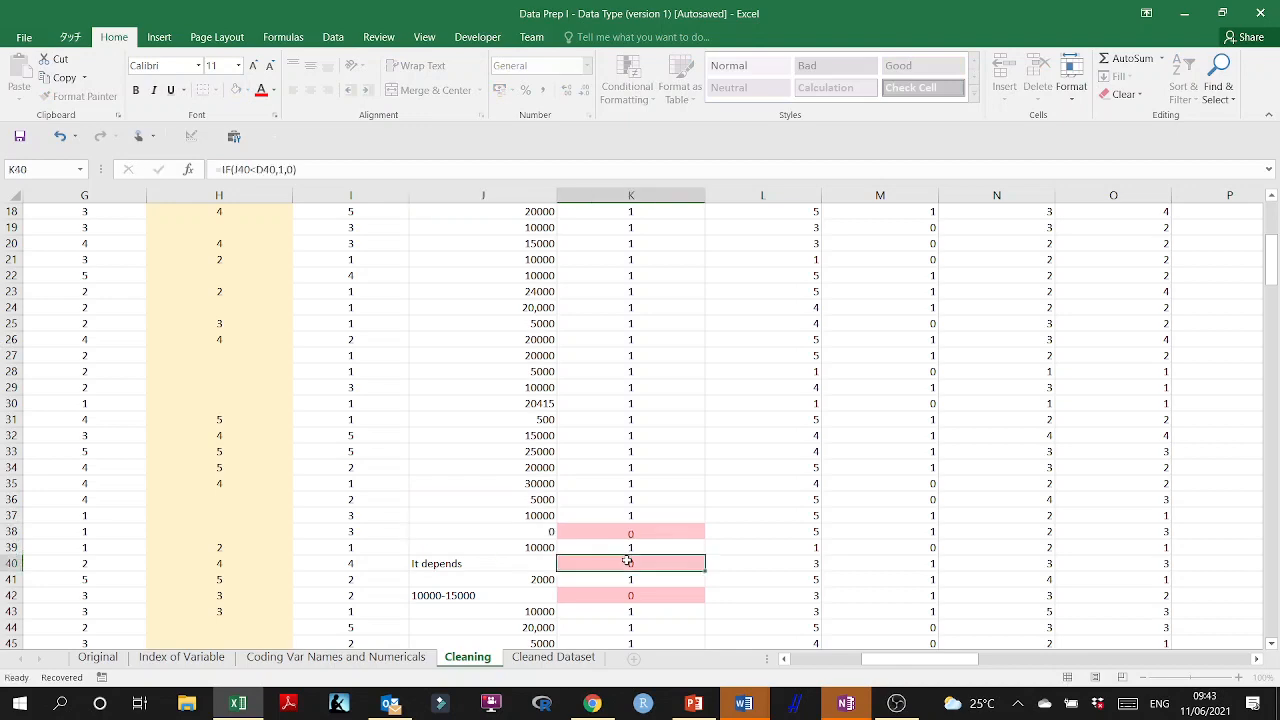
{"action": "scroll", "coordinate": [660, 563], "scroll_direction": "down", "scroll_amount": 1}
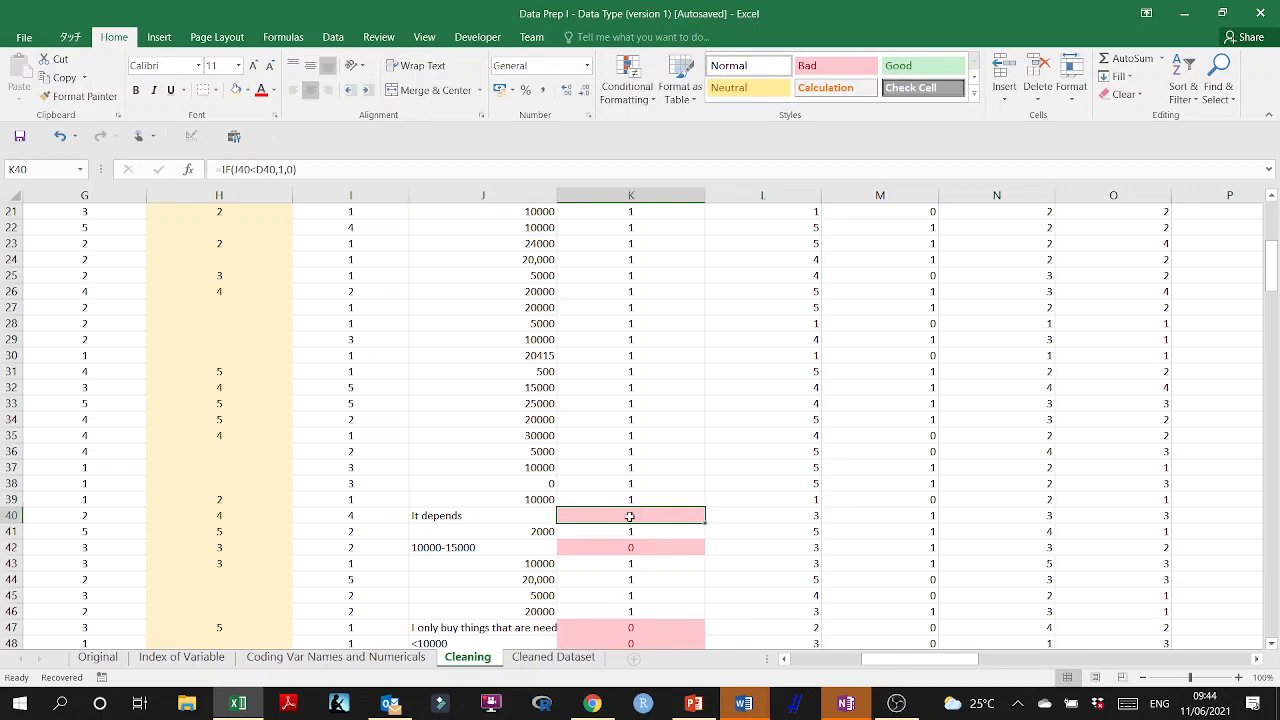
{"action": "double_click", "coordinate": [630, 484]}
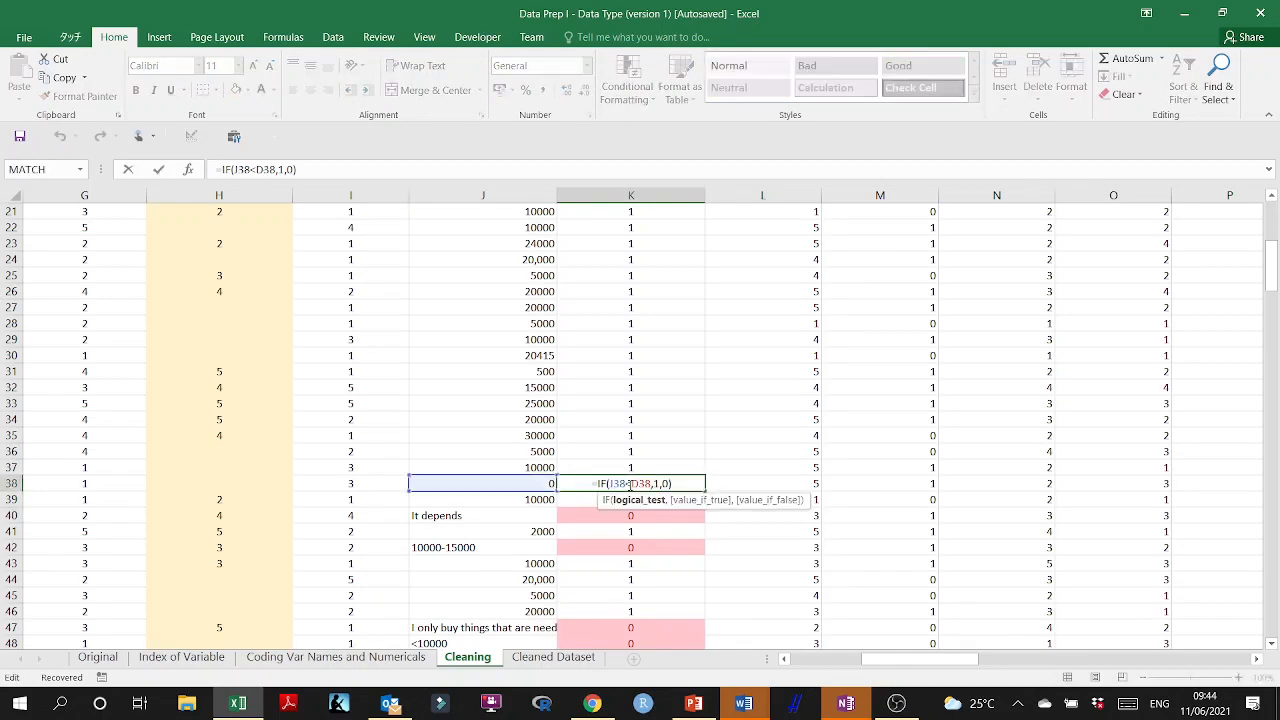
{"action": "key", "text": "Escape"}
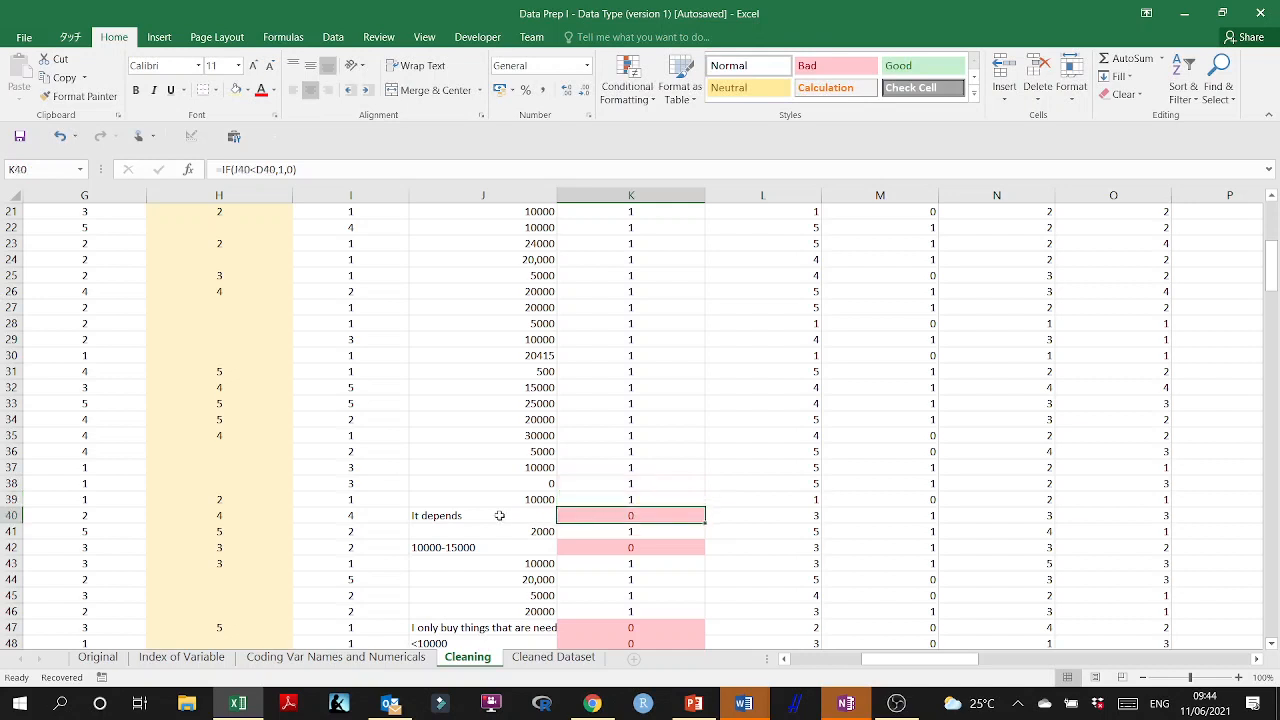
{"action": "left_click", "coordinate": [498, 515]}
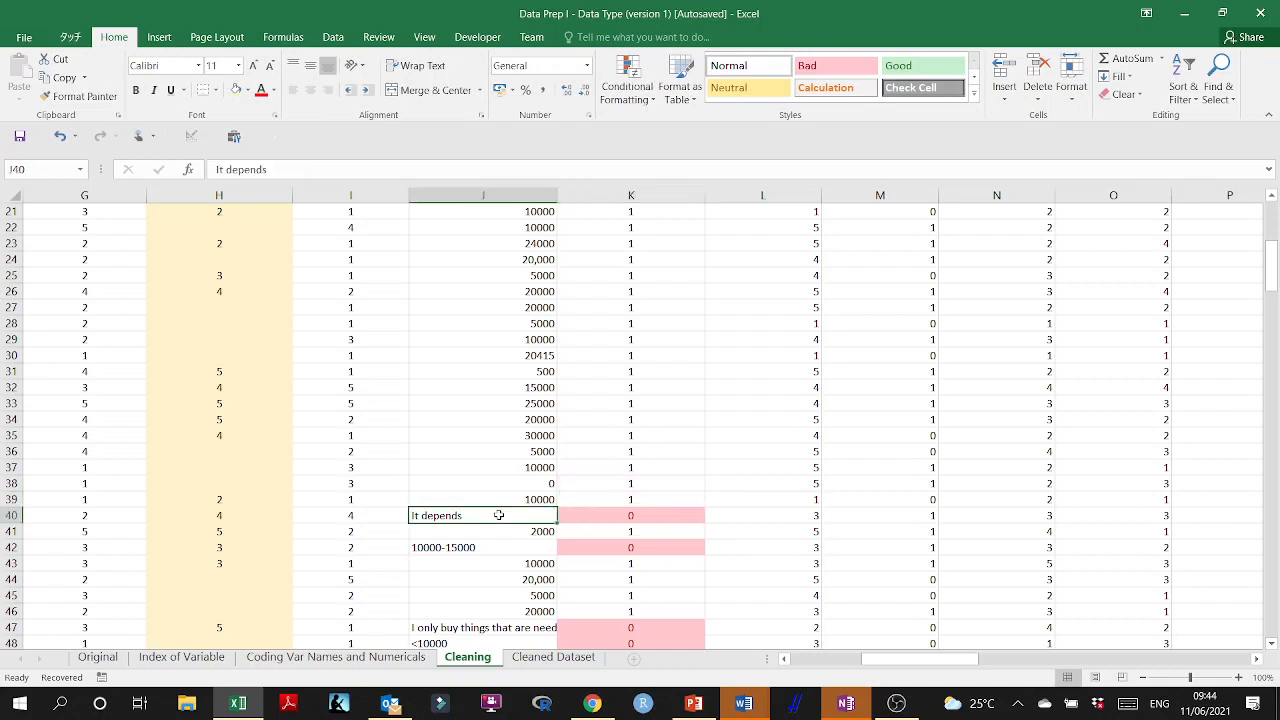
{"action": "type", "text": "=average("}
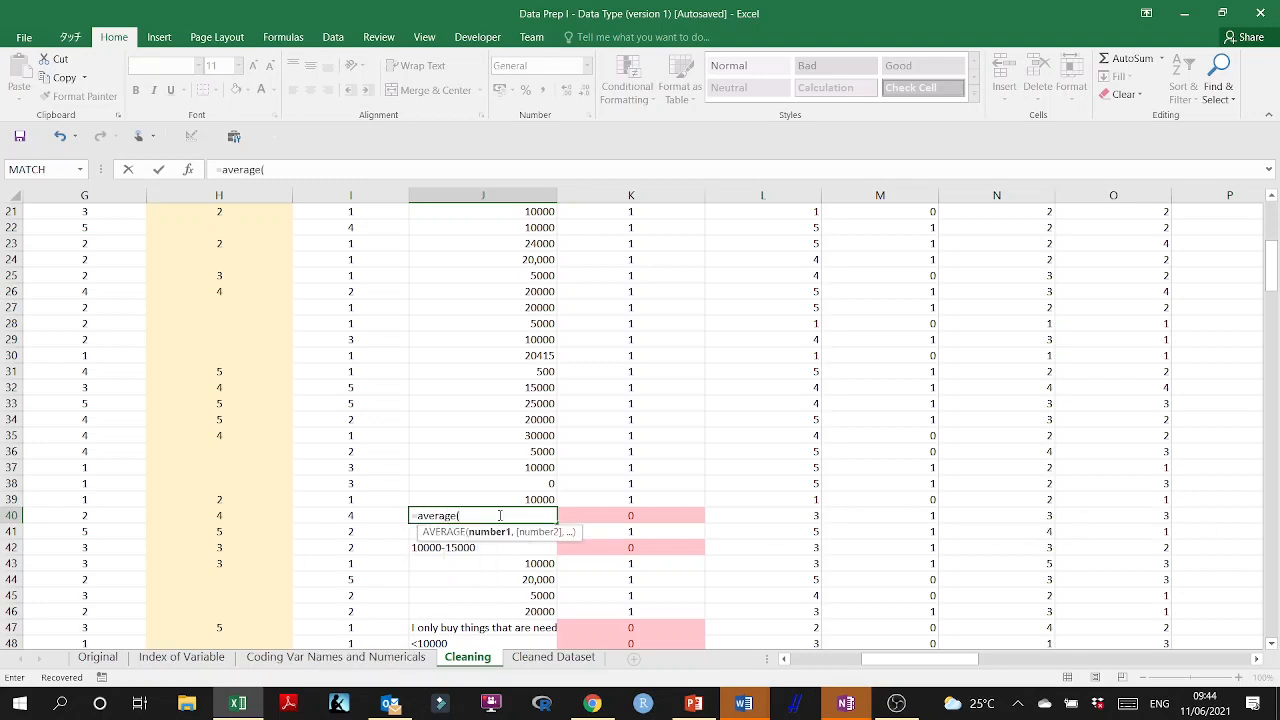
{"action": "left_click", "coordinate": [543, 500]}
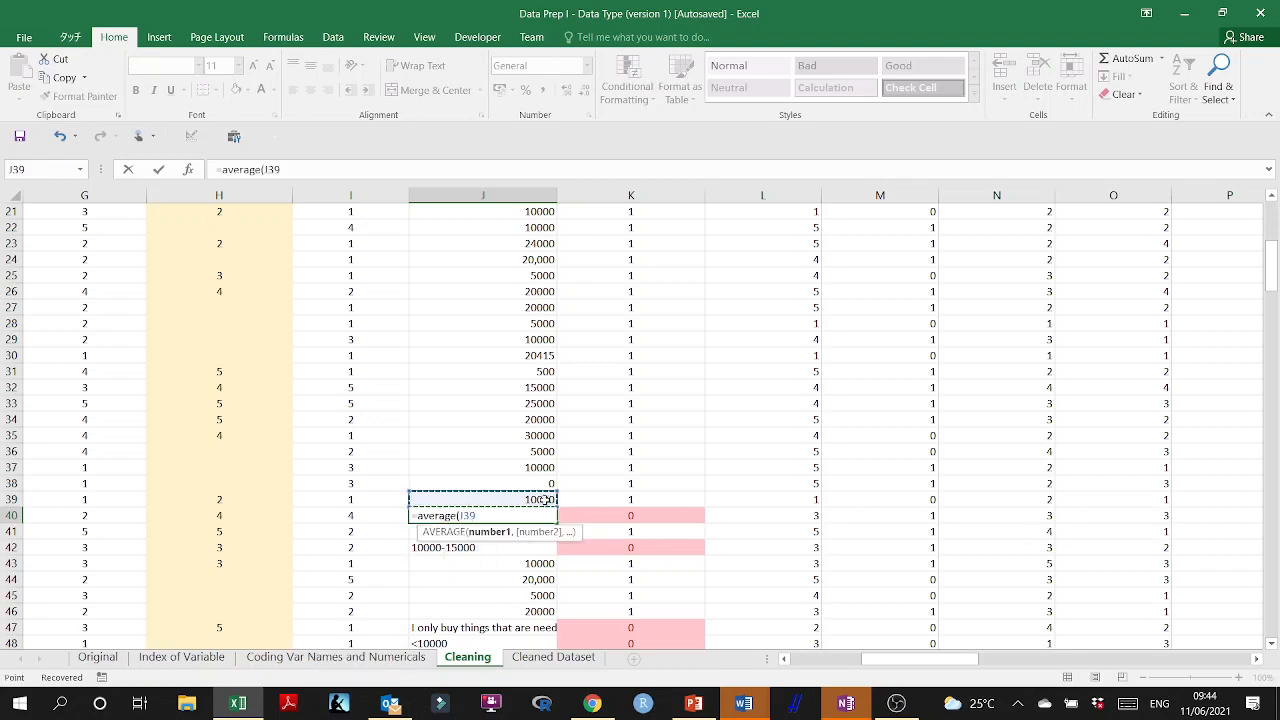
{"action": "key", "text": "ctrl+shift+Up"}
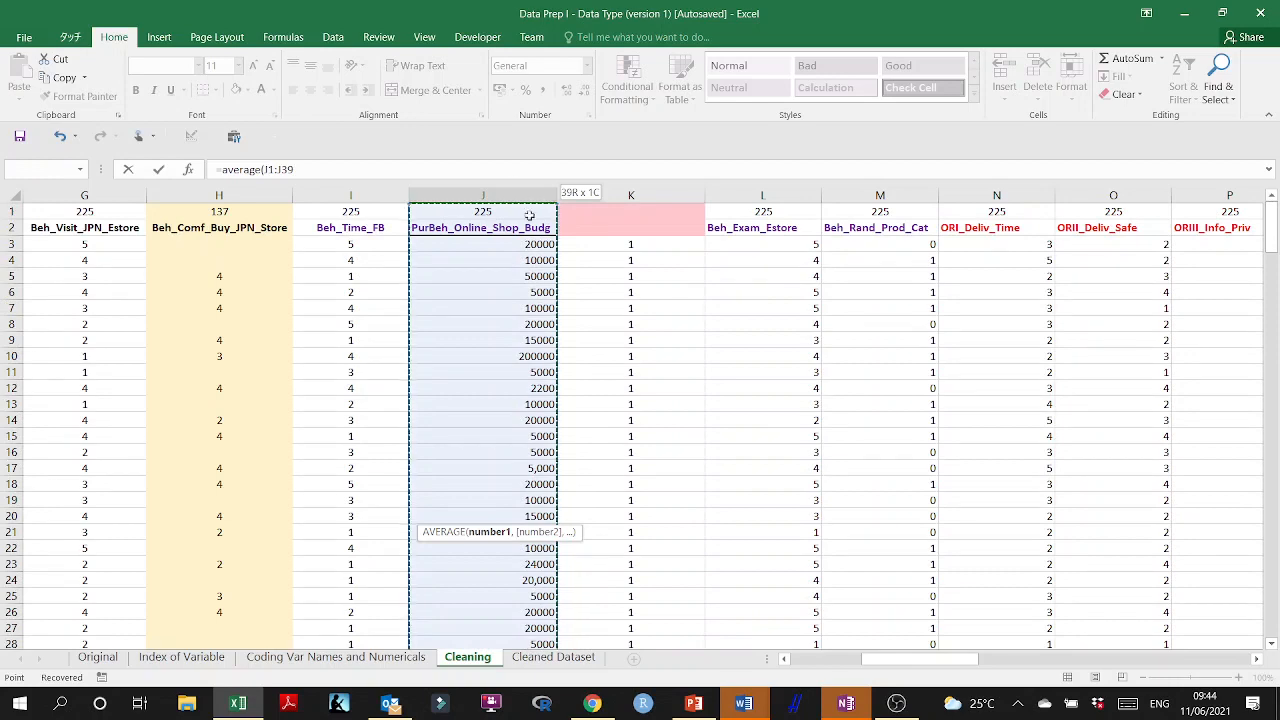
{"action": "left_click", "coordinate": [546, 249]}
{"action": "key", "text": "ctrl+shift+Down"}
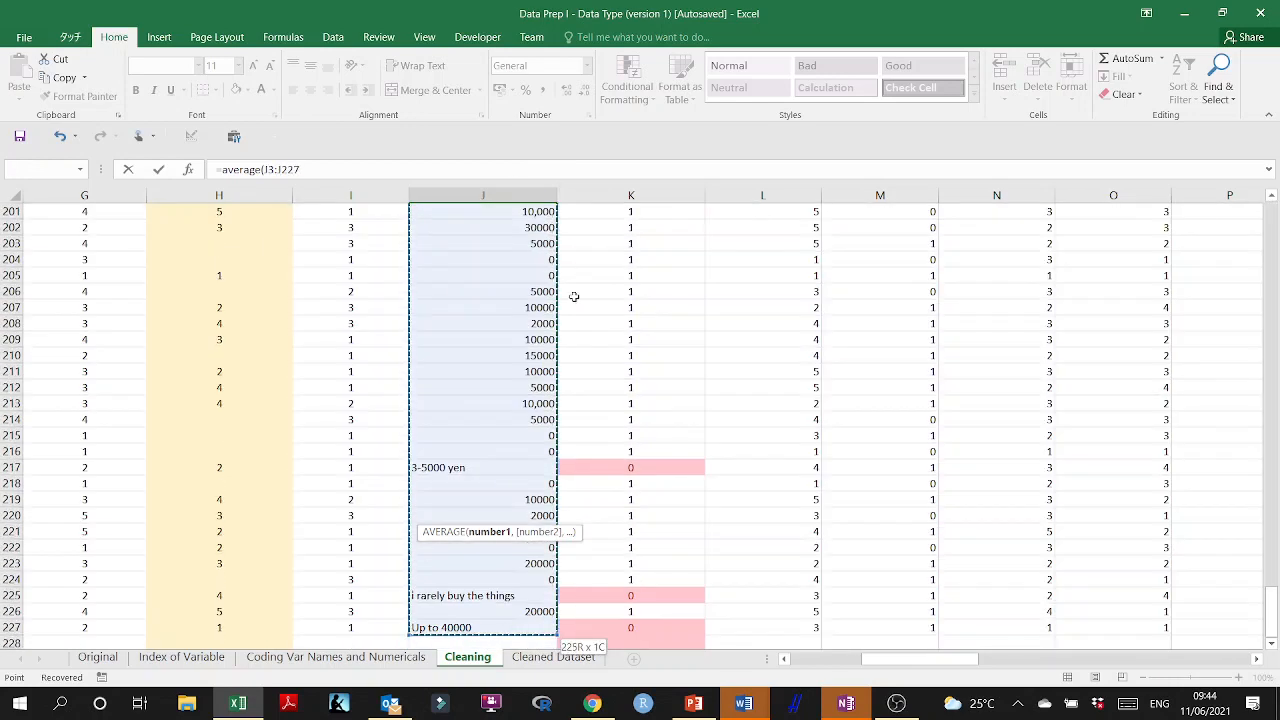
{"action": "scroll", "coordinate": [571, 294], "scroll_direction": "down", "scroll_amount": 4}
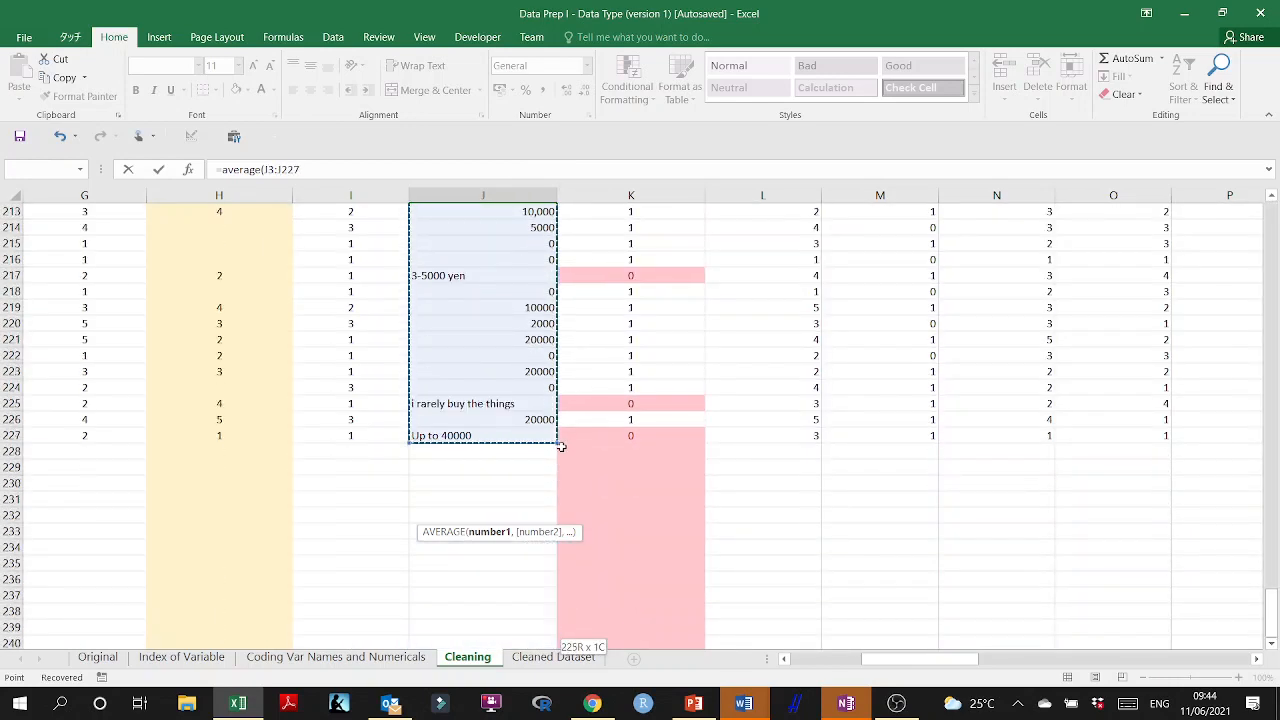
{"action": "scroll", "coordinate": [566, 444], "scroll_direction": "up", "scroll_amount": 10}
{"action": "key", "text": "Escape"}
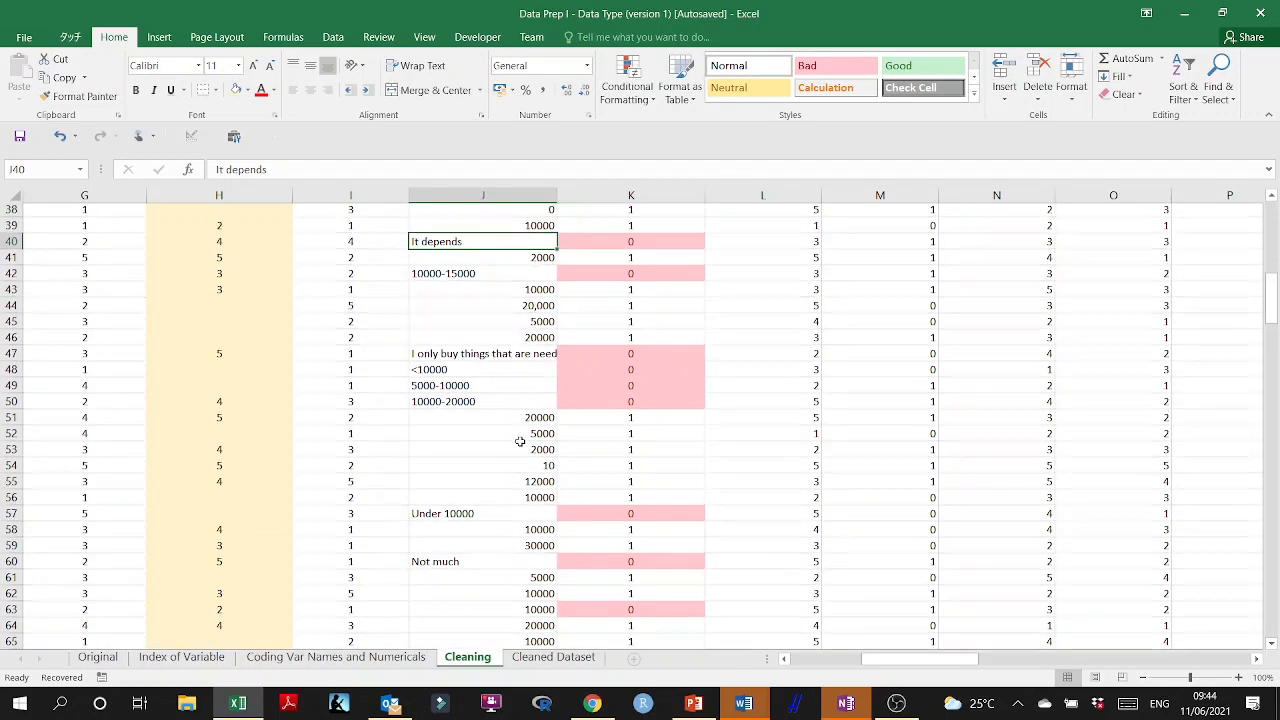
Replace the "It depends" answer in J40 with the AVERAGE of the budgets above it, J3:J39.
{"action": "scroll", "coordinate": [517, 440], "scroll_direction": "down", "scroll_amount": 2}
{"action": "scroll", "coordinate": [520, 441], "scroll_direction": "up", "scroll_amount": 4}
{"action": "type", "text": "="}
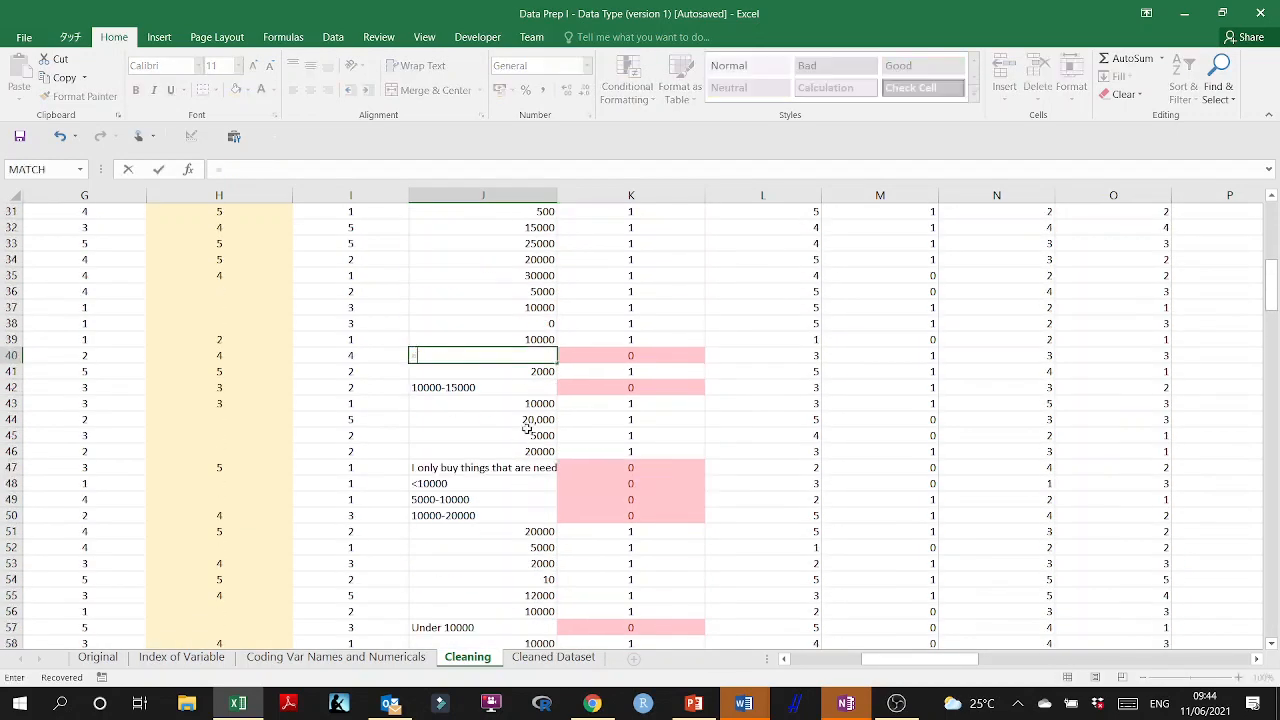
{"action": "type", "text": "average("}
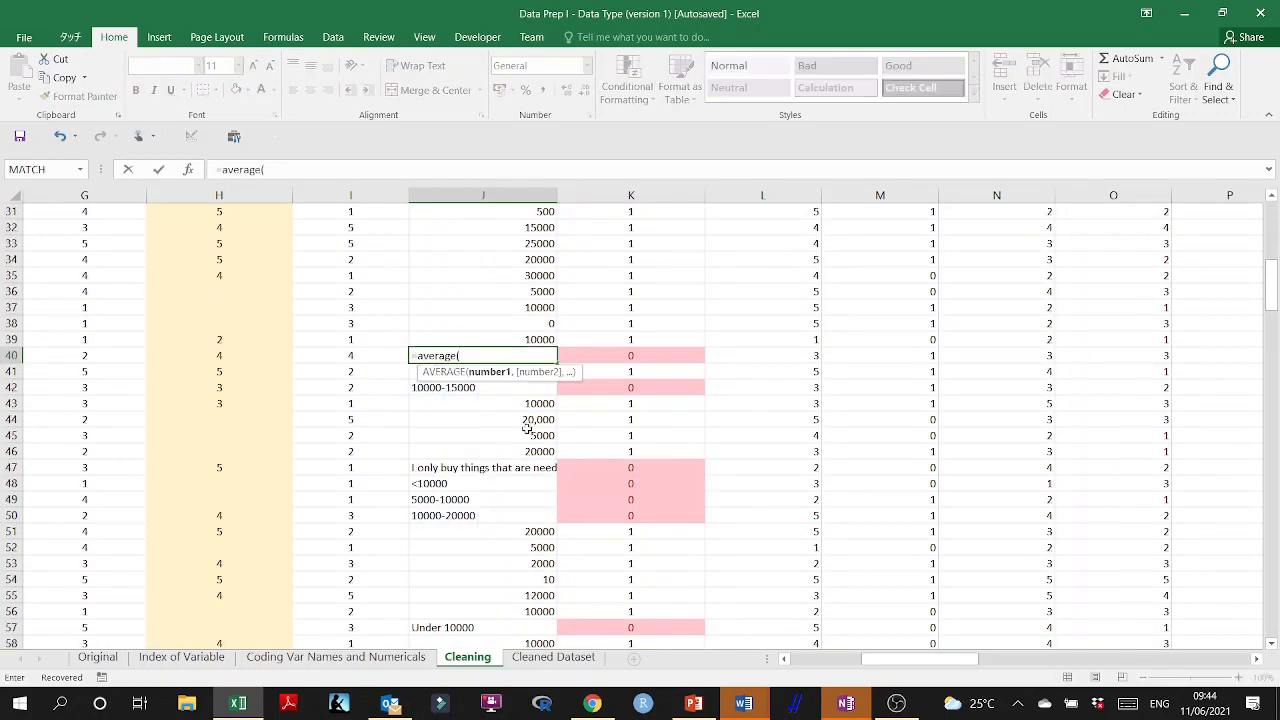
{"action": "scroll", "coordinate": [527, 428], "scroll_direction": "up", "scroll_amount": 2}
{"action": "left_click_drag", "start_coordinate": [545, 435], "coordinate": [530, 246]}
{"action": "key", "text": "Return"}
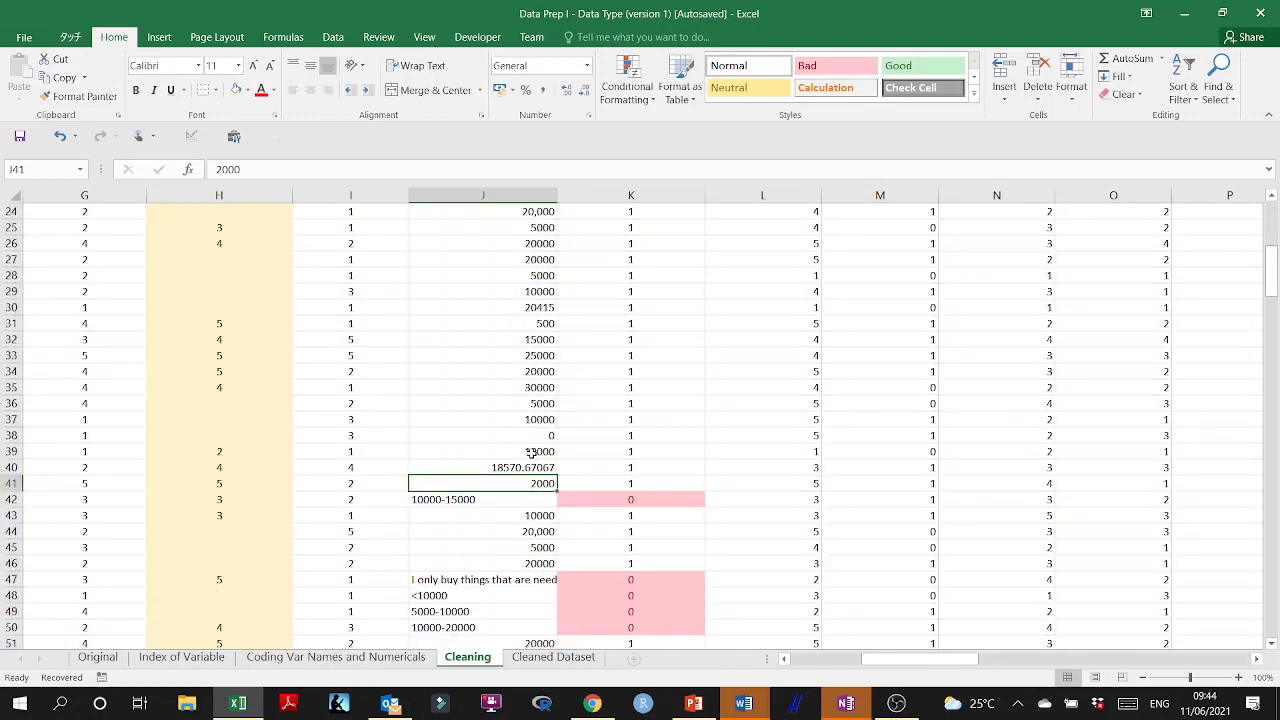
{"action": "left_click", "coordinate": [507, 500]}
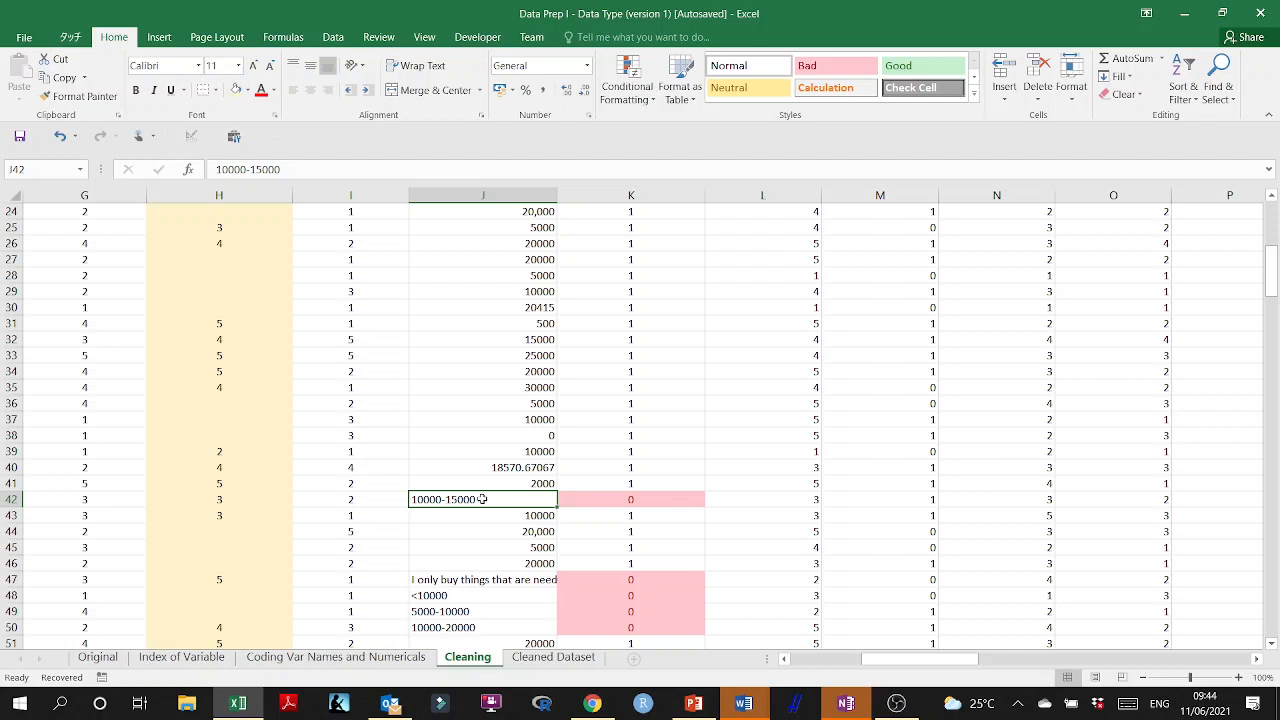
{"action": "double_click", "coordinate": [482, 499]}
{"action": "mouse_move", "coordinate": [482, 499]}
{"action": "left_mouse_down"}
{"action": "mouse_move", "coordinate": [414, 499]}
{"action": "mouse_move", "coordinate": [486, 499]}
{"action": "left_mouse_up"}
{"action": "left_click", "coordinate": [414, 499]}
{"action": "type", "text": "25"}
{"action": "key", "text": "Delete"}
{"action": "left_click", "coordinate": [494, 530]}
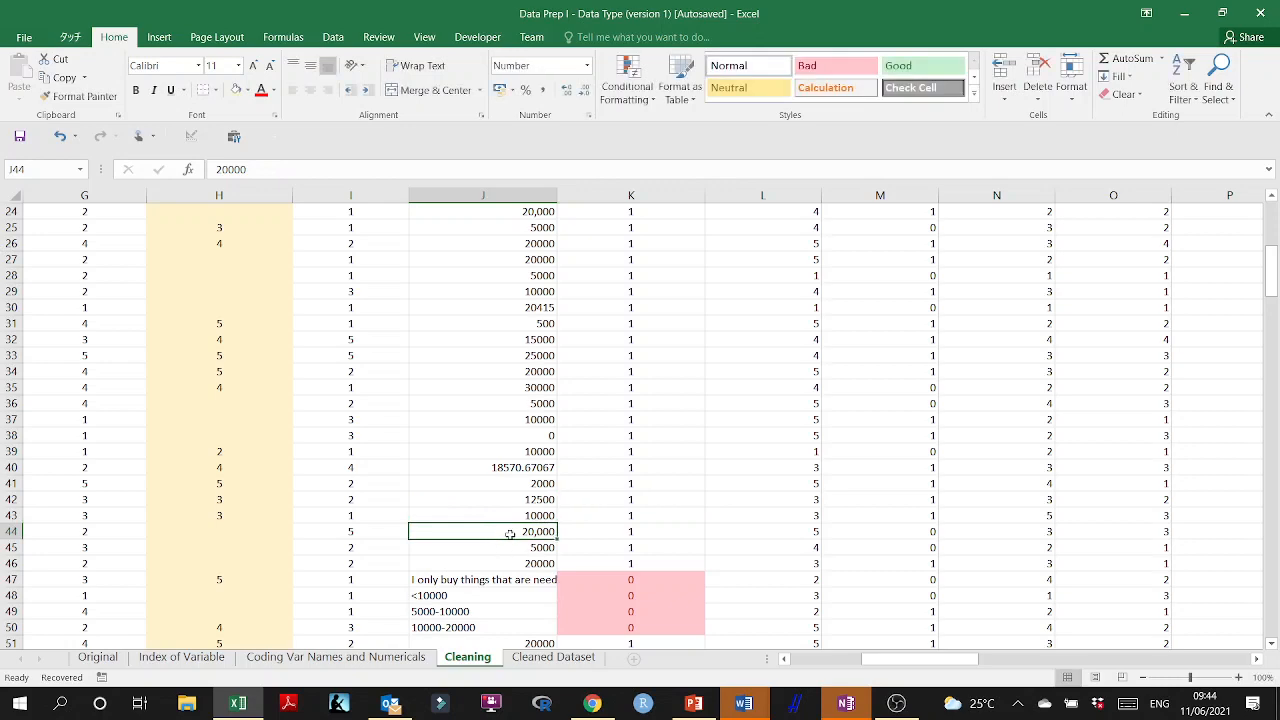
Reduce the text answer in J47 about only buying needed things to the number 2,000.
{"action": "scroll", "coordinate": [631, 528], "scroll_direction": "down", "scroll_amount": 1}
{"action": "left_click", "coordinate": [511, 533]}
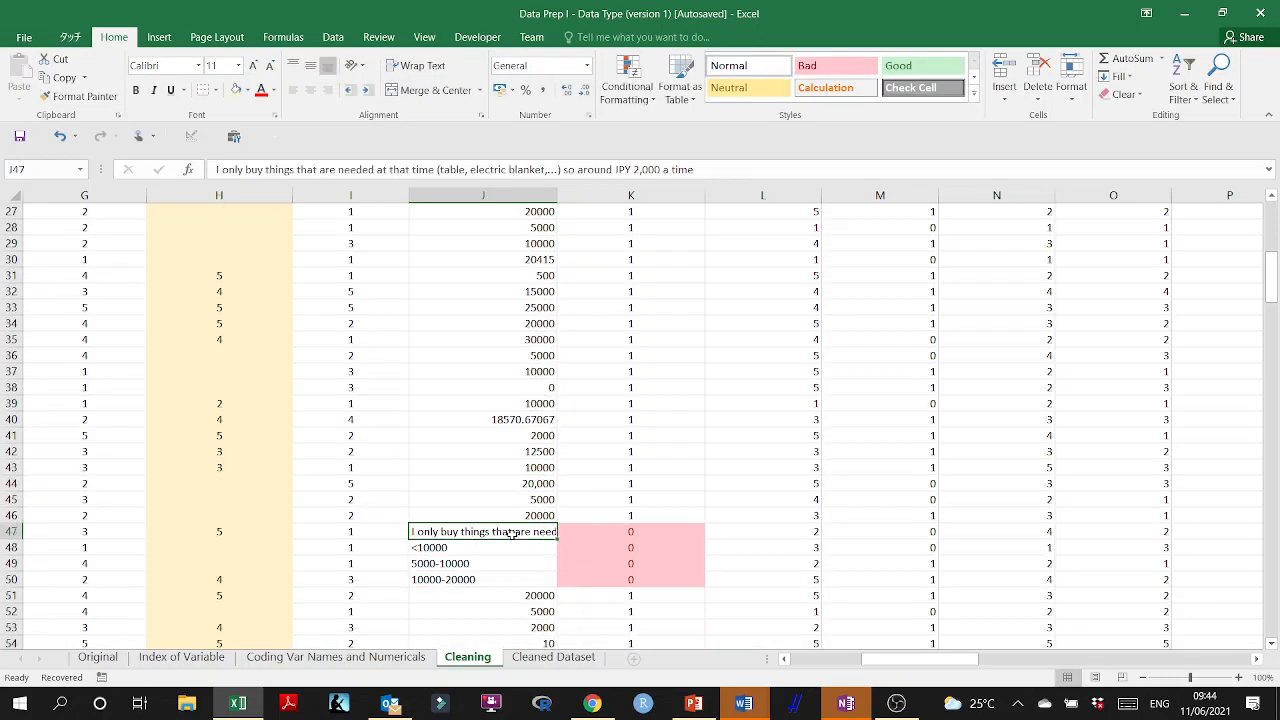
{"action": "double_click", "coordinate": [509, 532]}
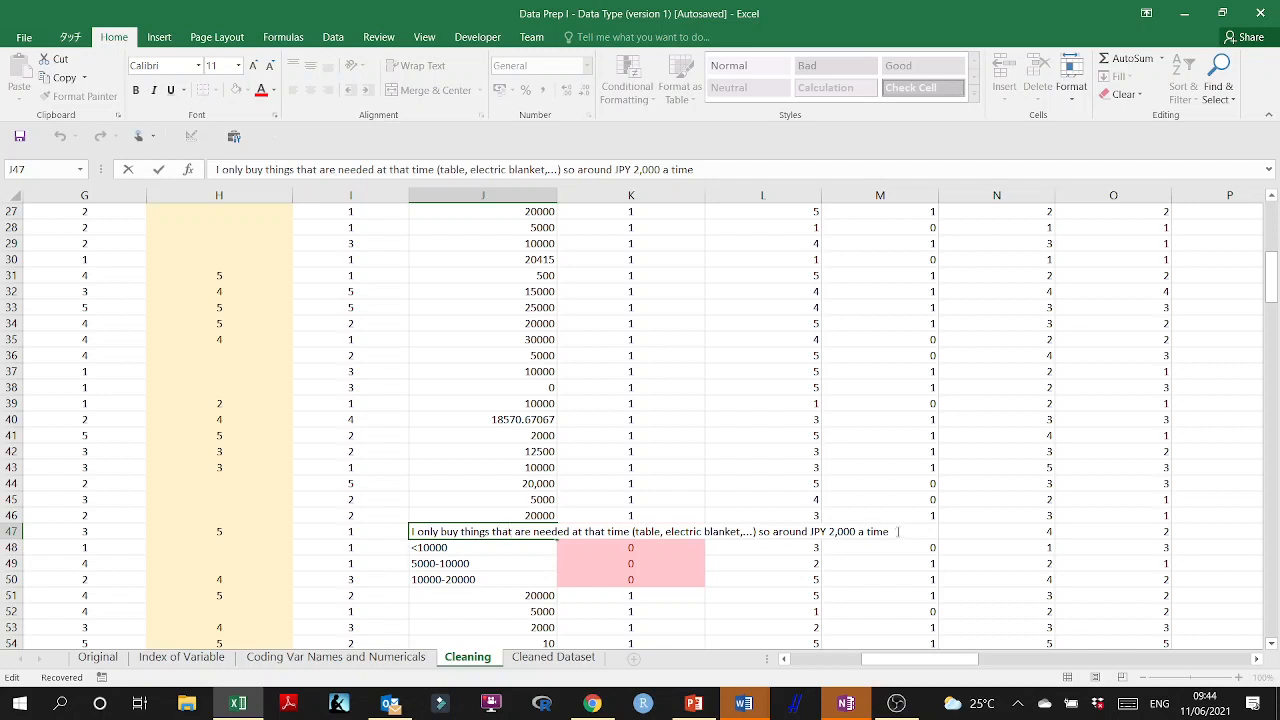
{"action": "left_click_drag", "start_coordinate": [828, 532], "coordinate": [397, 537]}
{"action": "key", "text": "BackSpace"}
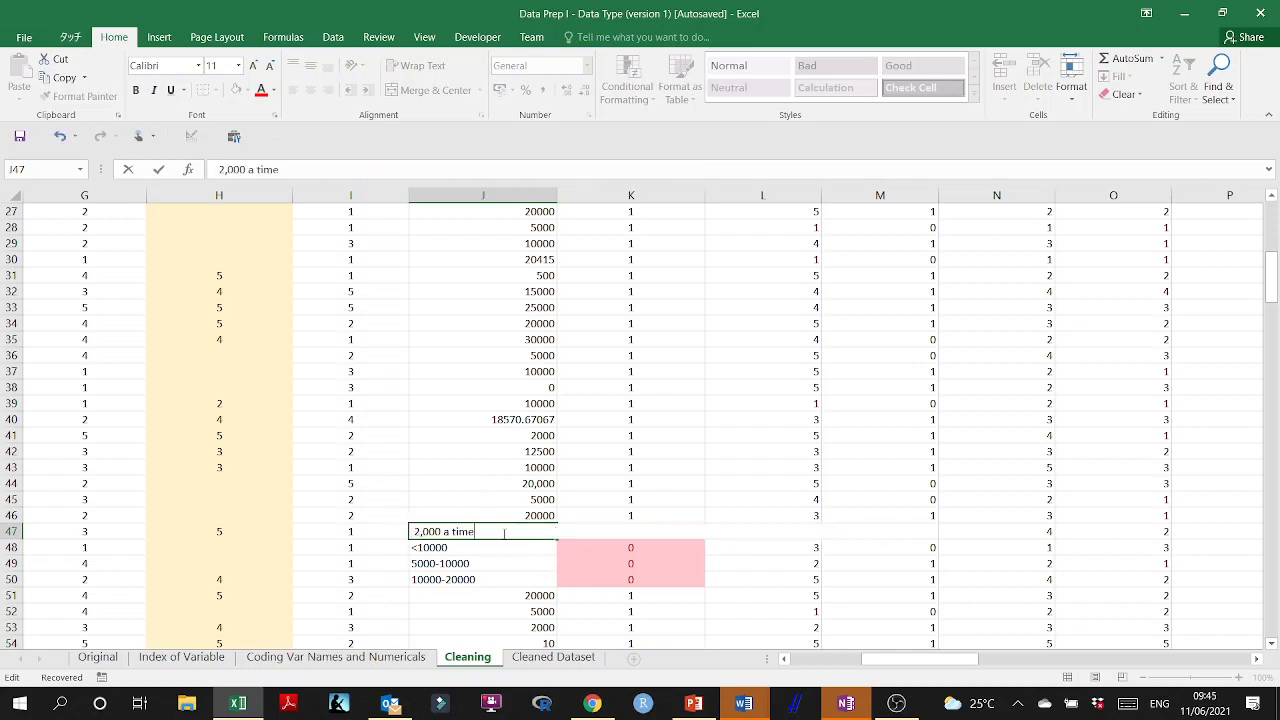
{"action": "key", "text": "BackSpace"}
{"action": "key", "text": "BackSpace"}
{"action": "left_click", "coordinate": [502, 563]}
Copy the number formatting of J46 onto J47 with Format Painter.
{"action": "left_click", "coordinate": [531, 518]}
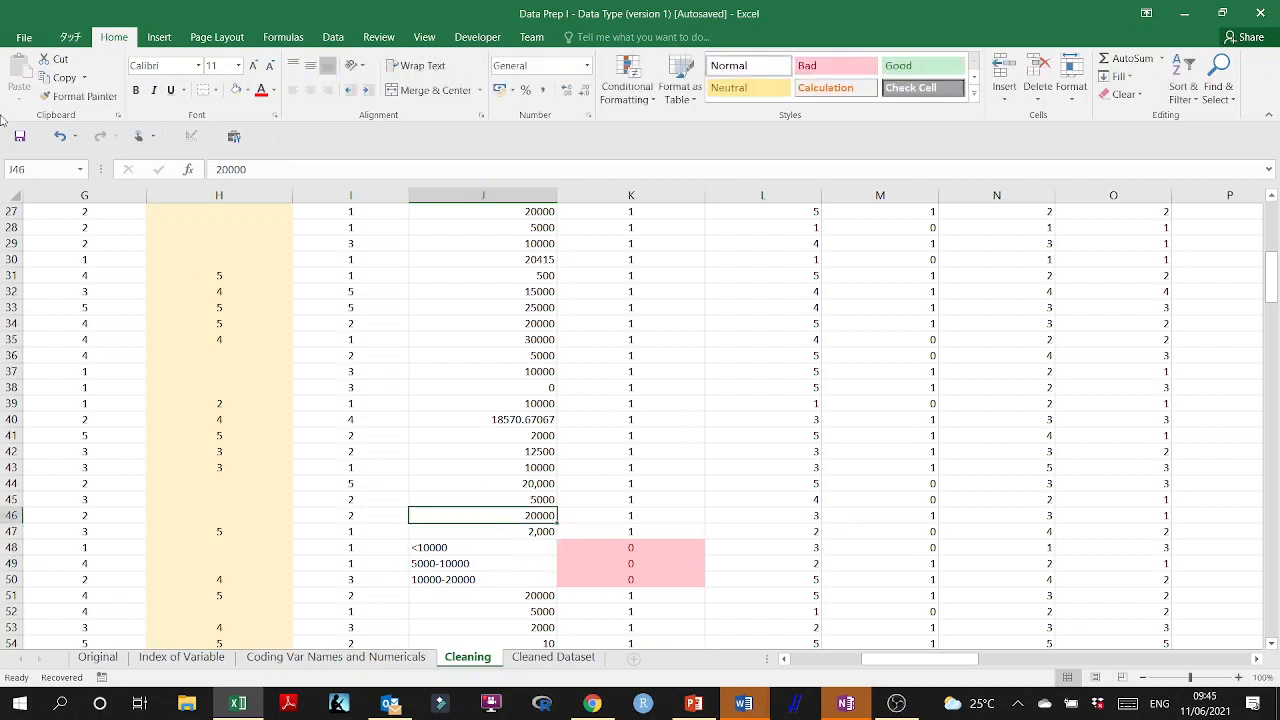
{"action": "left_click", "coordinate": [78, 96]}
{"action": "left_click", "coordinate": [515, 530]}
{"action": "left_click", "coordinate": [497, 497]}
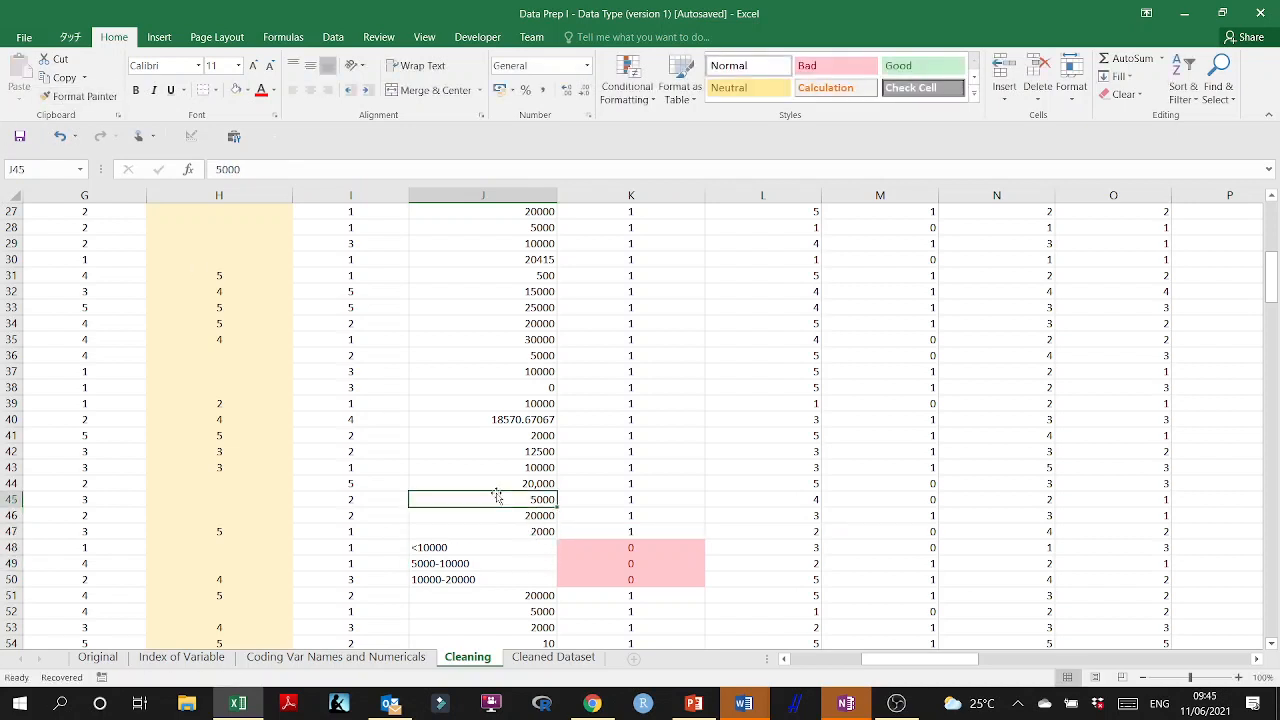
Reduce the "<10000" answer in J48 to the number 10000.
{"action": "scroll", "coordinate": [521, 515], "scroll_direction": "down", "scroll_amount": 2}
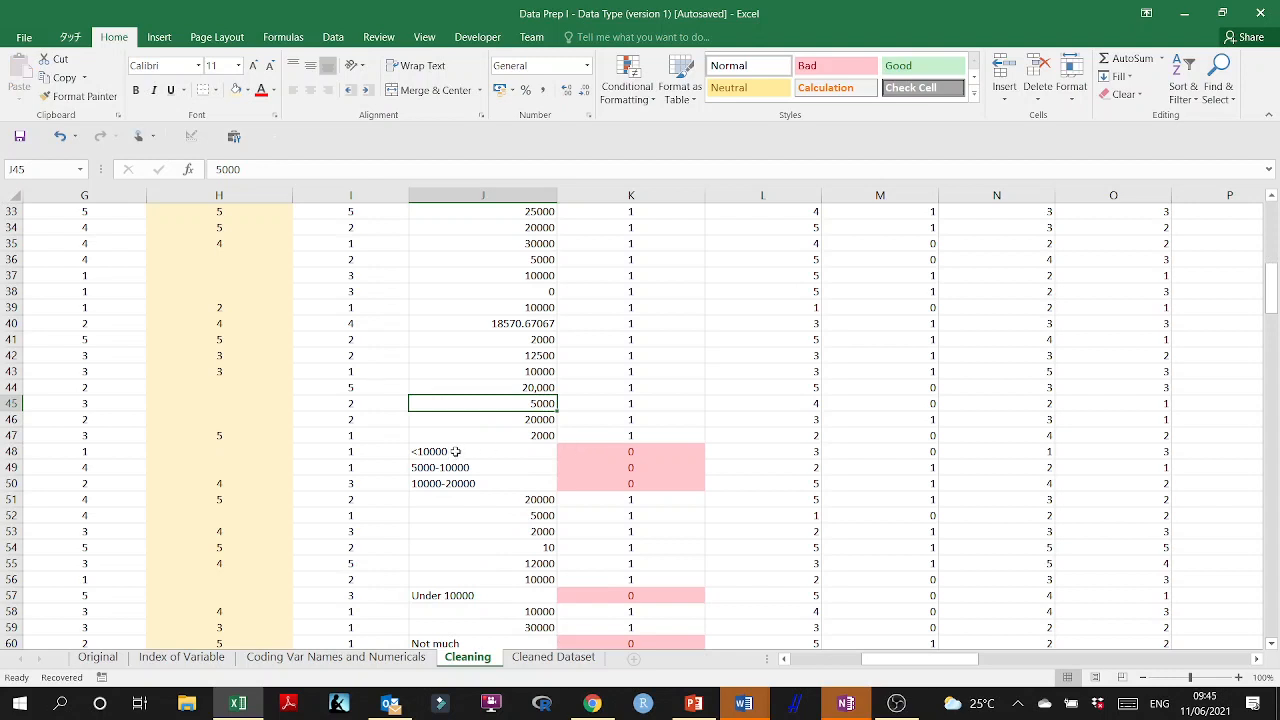
{"action": "double_click", "coordinate": [455, 451]}
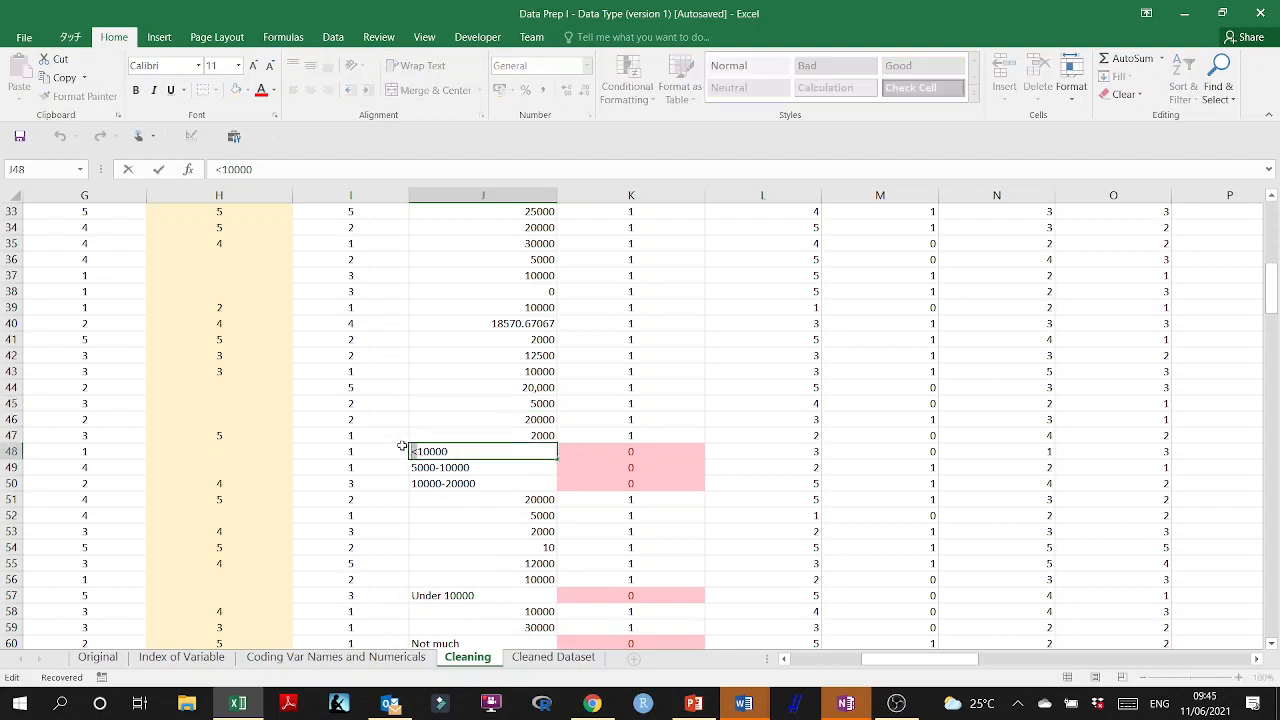
{"action": "key", "text": "Delete"}
{"action": "key", "text": "Return"}
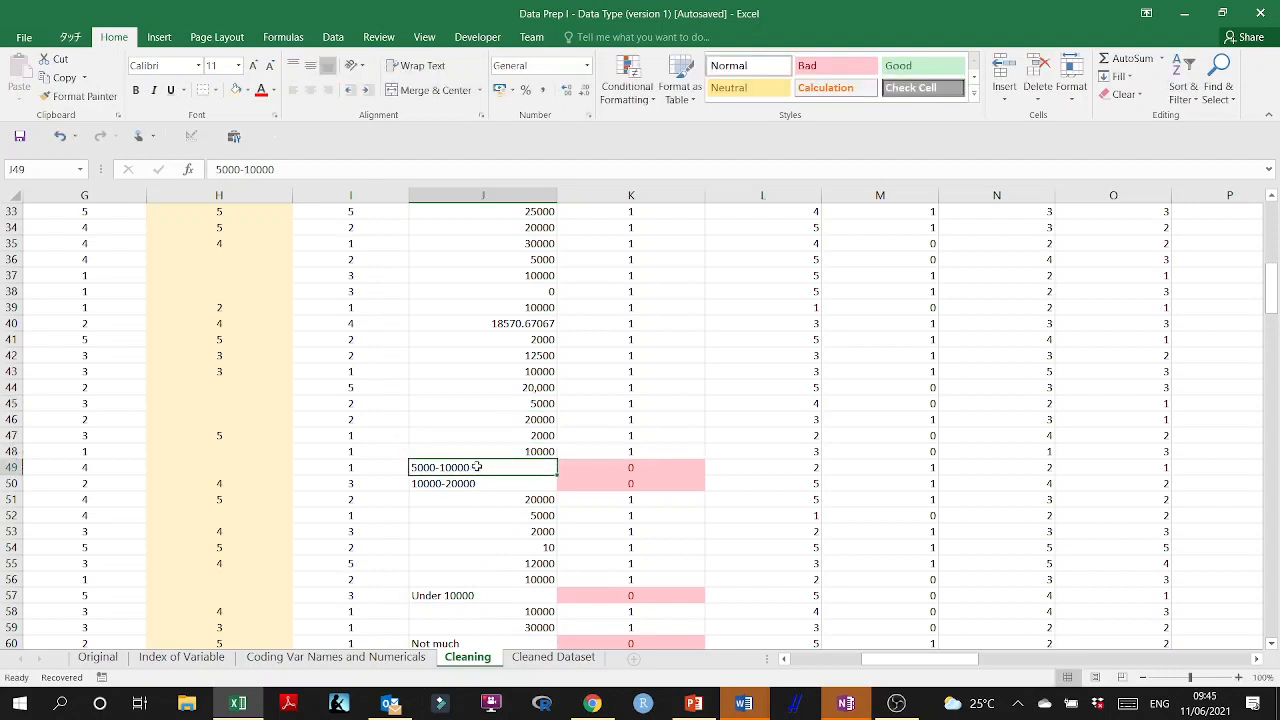
Replace the "5000-10000" range in J49 with the midpoint 7500.
{"action": "double_click", "coordinate": [476, 467]}
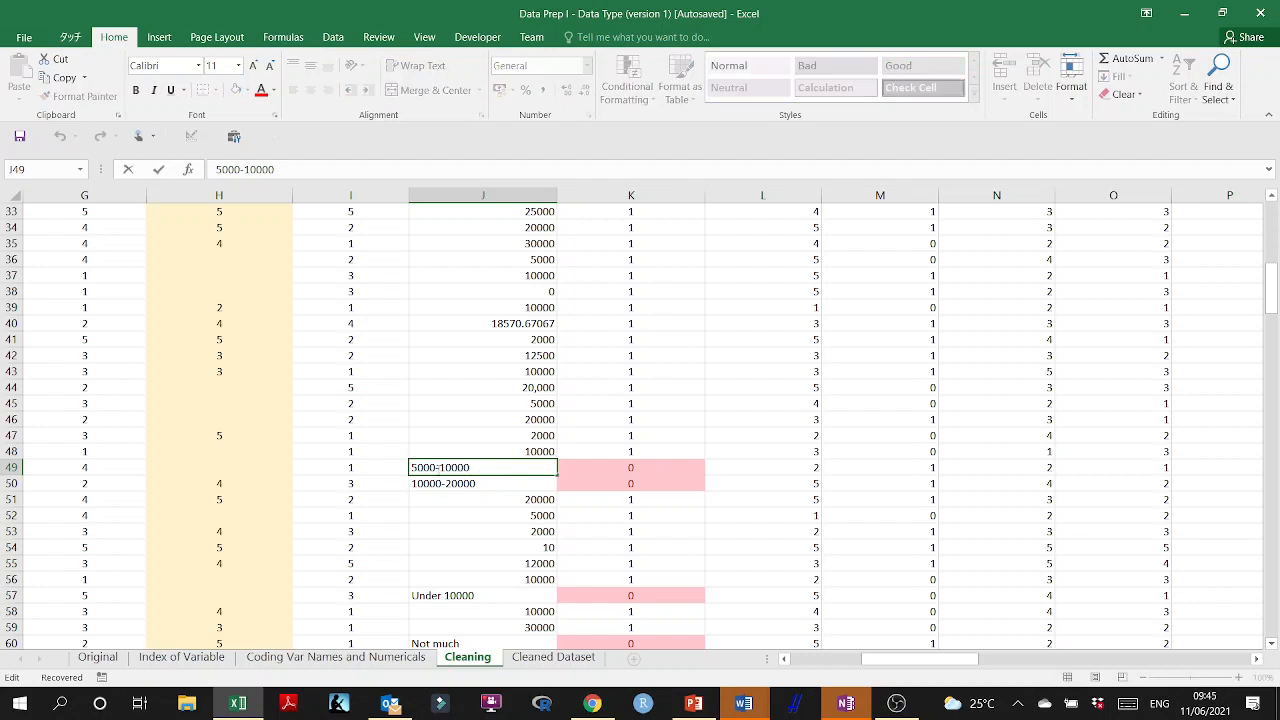
{"action": "left_click_drag", "start_coordinate": [486, 468], "coordinate": [437, 468]}
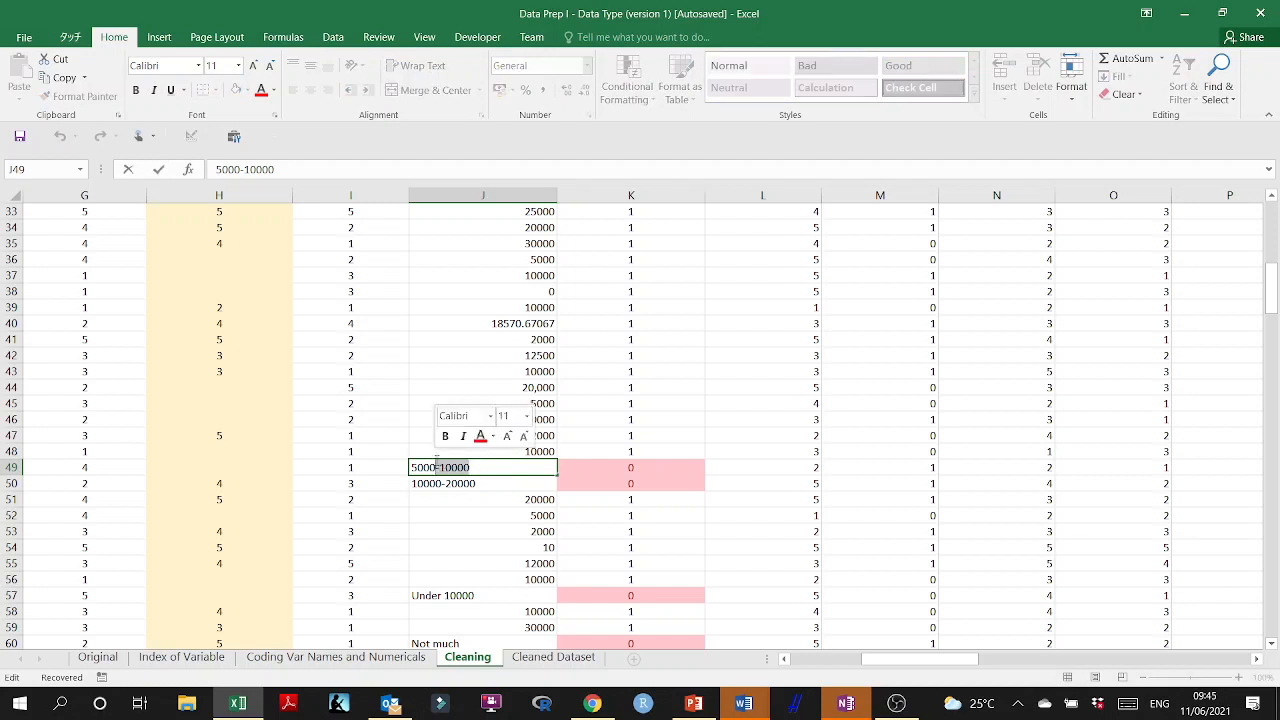
{"action": "key", "text": "BackSpace"}
{"action": "key", "text": "BackSpace"}
{"action": "key", "text": "BackSpace"}
{"action": "key", "text": "BackSpace"}
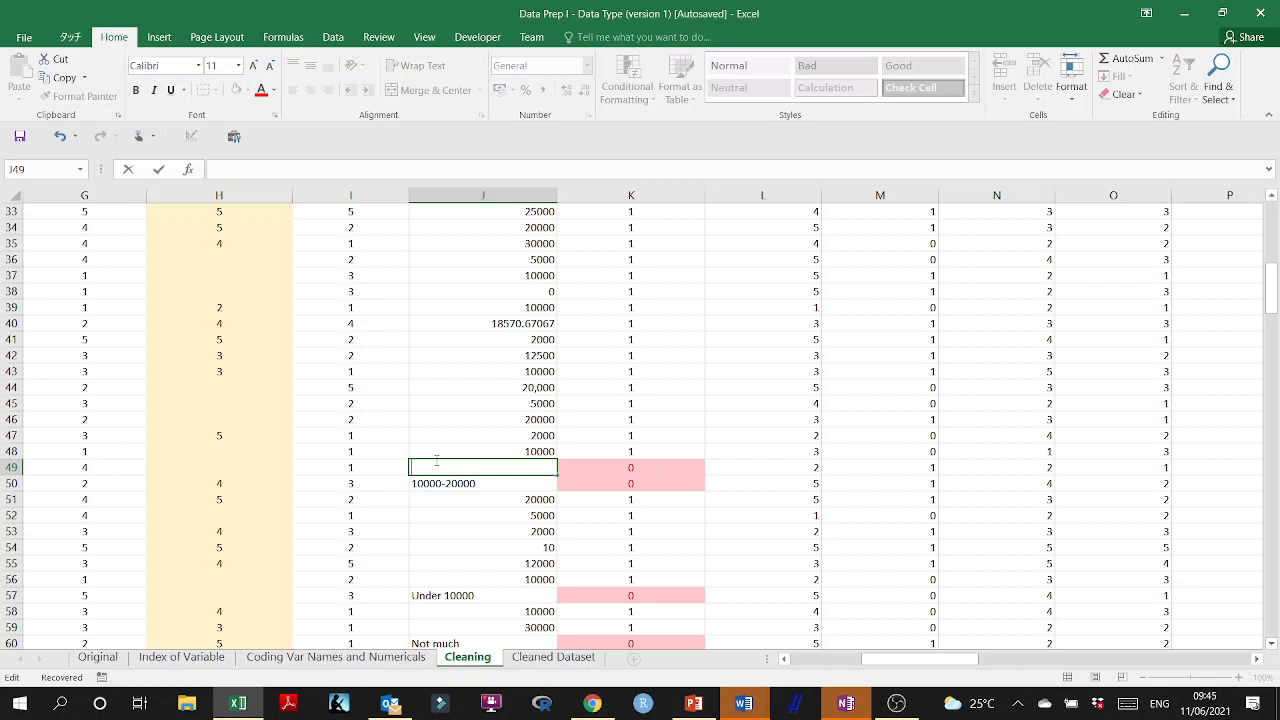
{"action": "type", "text": "7500"}
{"action": "key", "text": "Return"}
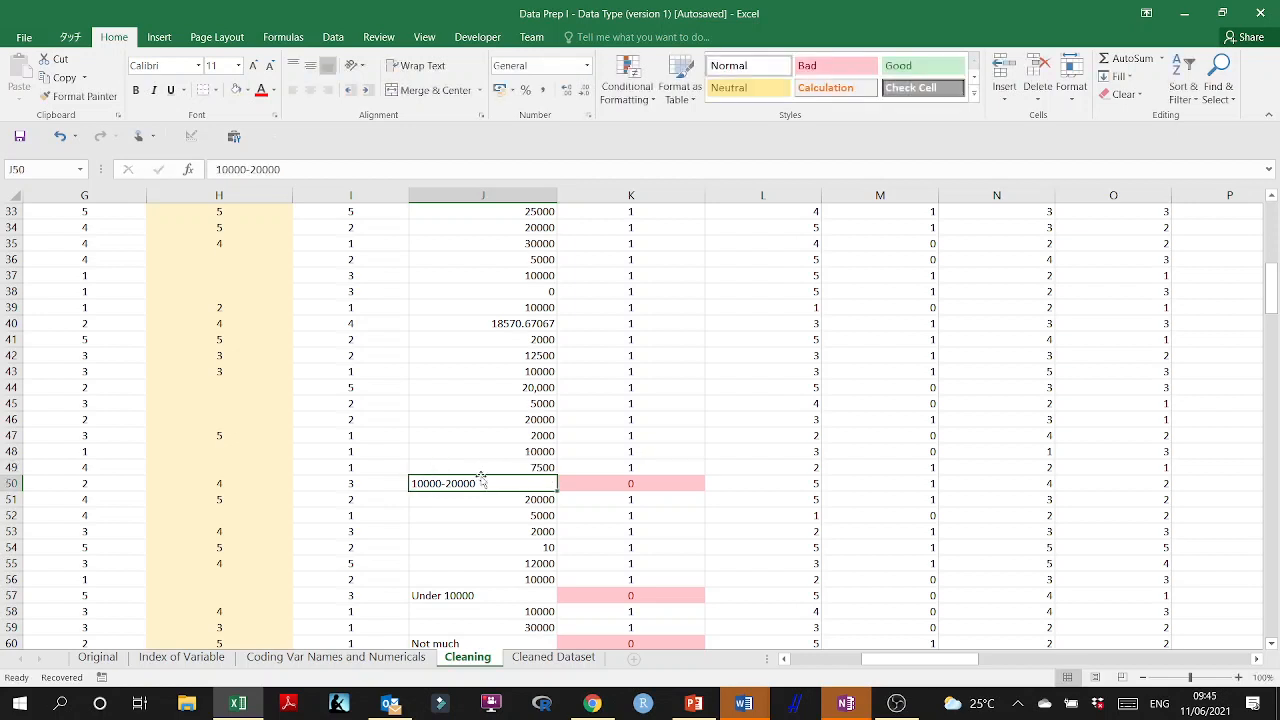
{"action": "double_click", "coordinate": [424, 484]}
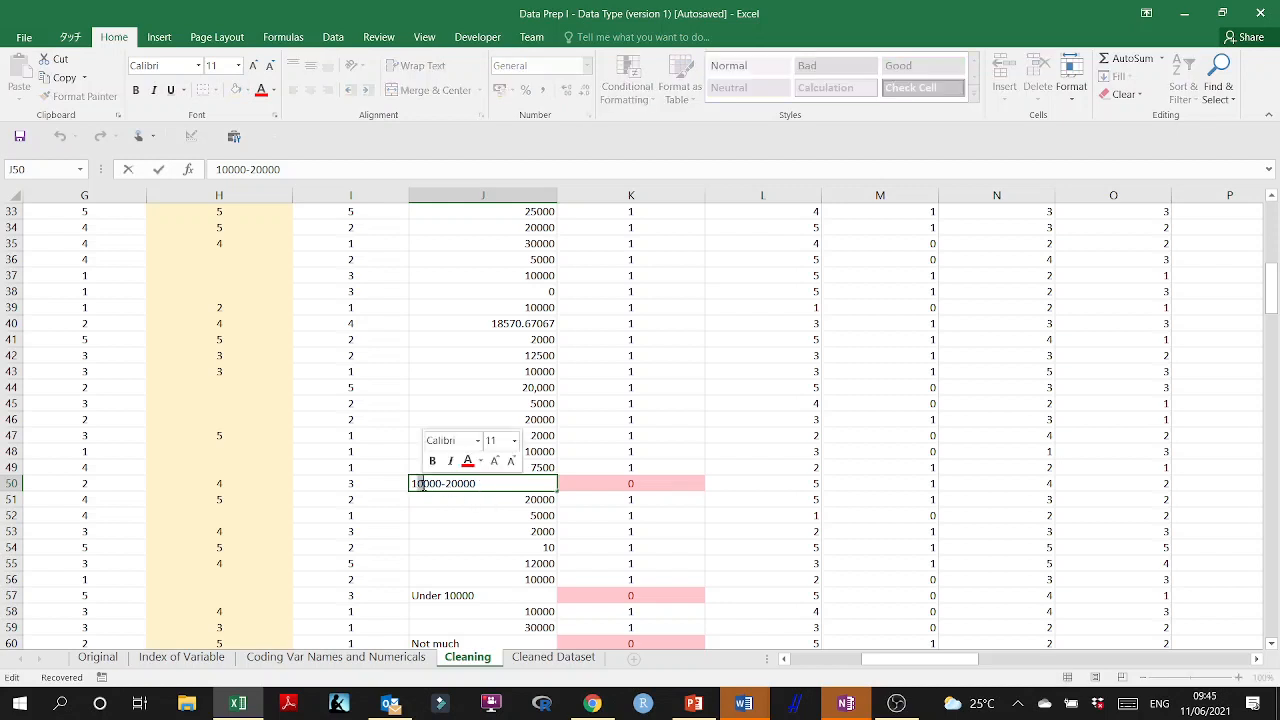
{"action": "type", "text": "5"}
{"action": "left_click_drag", "start_coordinate": [477, 484], "coordinate": [436, 484]}
{"action": "key", "text": "BackSpace"}
{"action": "key", "text": "Return"}
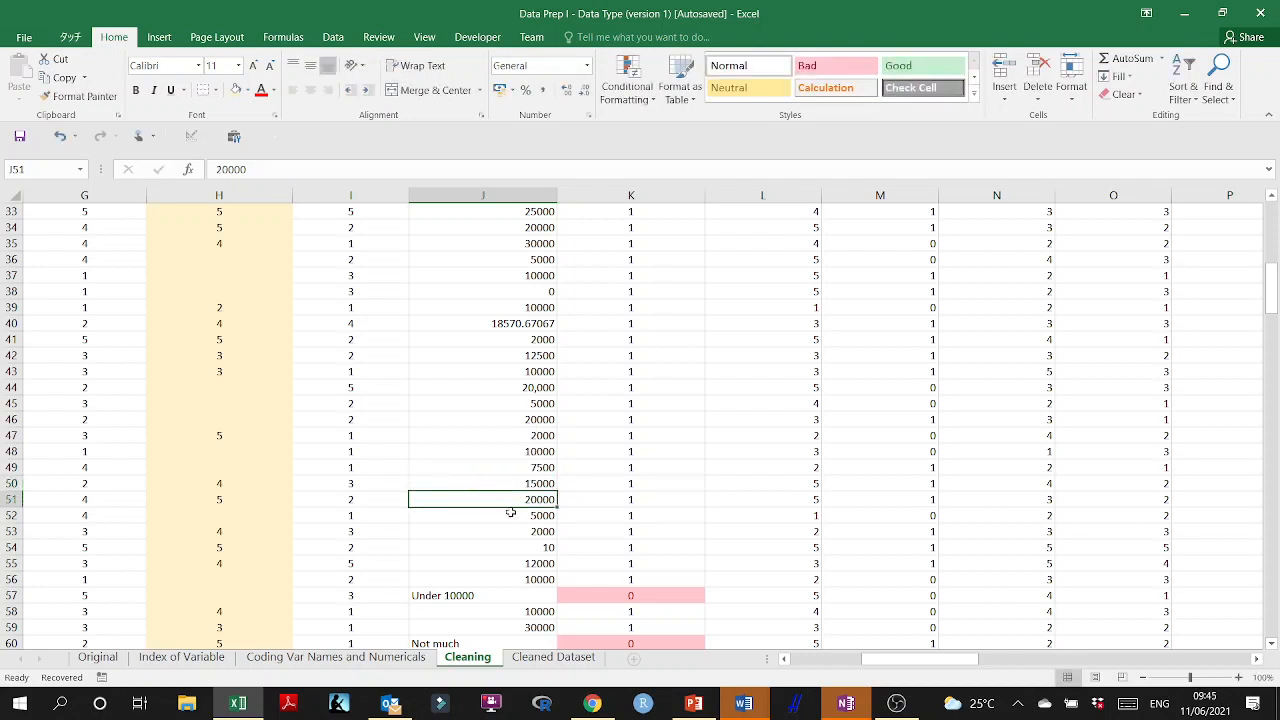
Reduce the "Under 10000" answer in J57 to the number 10000.
{"action": "scroll", "coordinate": [574, 523], "scroll_direction": "down", "scroll_amount": 2}
{"action": "left_click", "coordinate": [486, 499]}
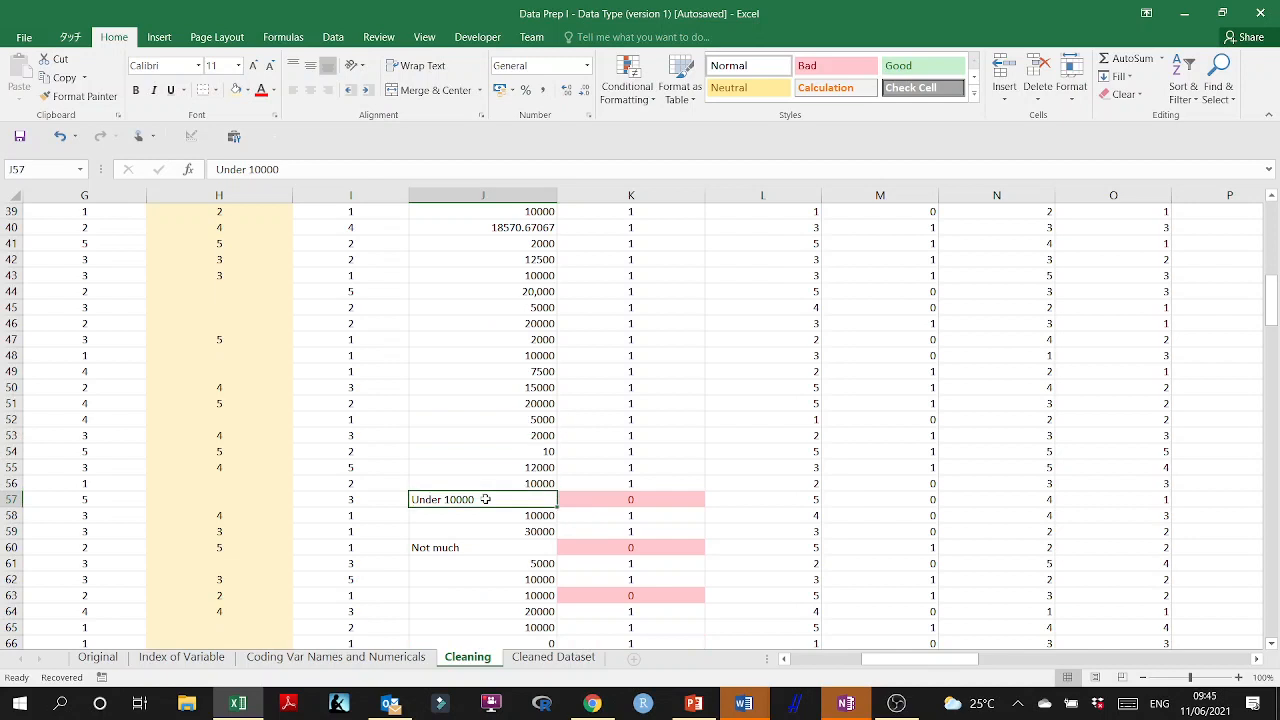
{"action": "double_click", "coordinate": [441, 499]}
{"action": "left_click_drag", "start_coordinate": [442, 500], "coordinate": [397, 498]}
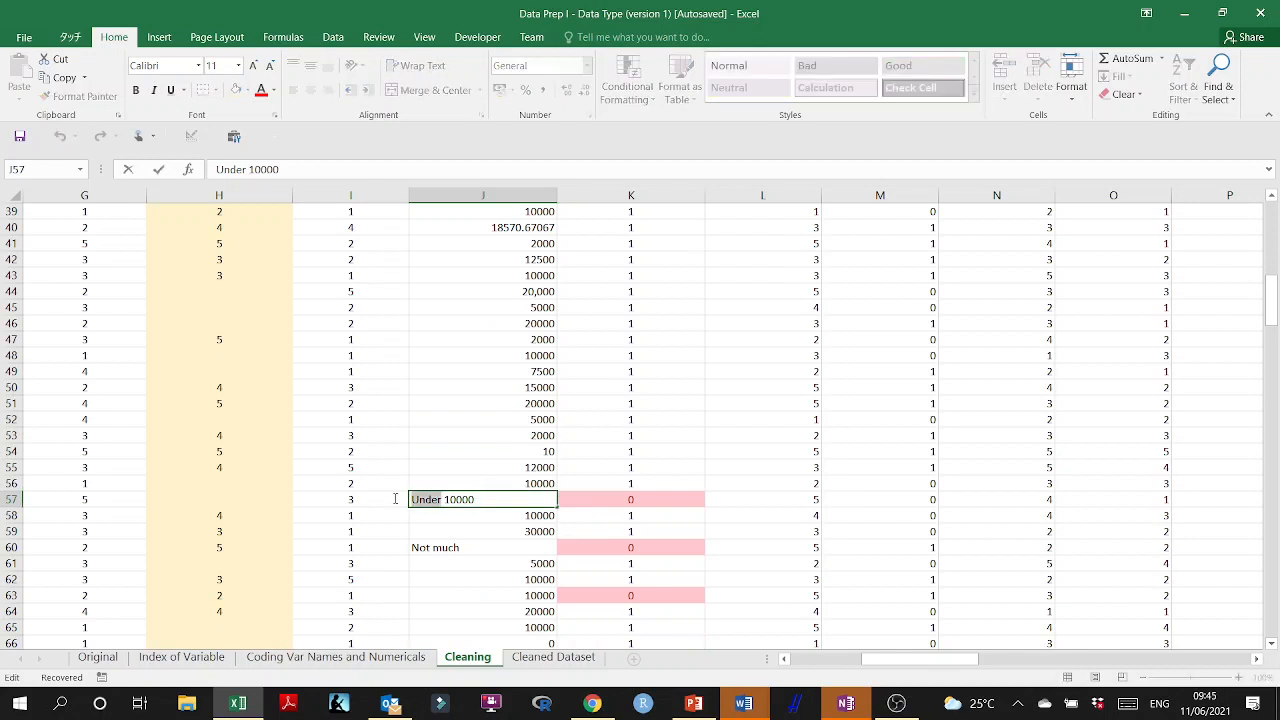
{"action": "key", "text": "Delete"}
{"action": "key", "text": "Delete"}
{"action": "key", "text": "Return"}
Replace the "Not much" answer in J60 with 0.
{"action": "scroll", "coordinate": [540, 522], "scroll_direction": "down", "scroll_amount": 2}
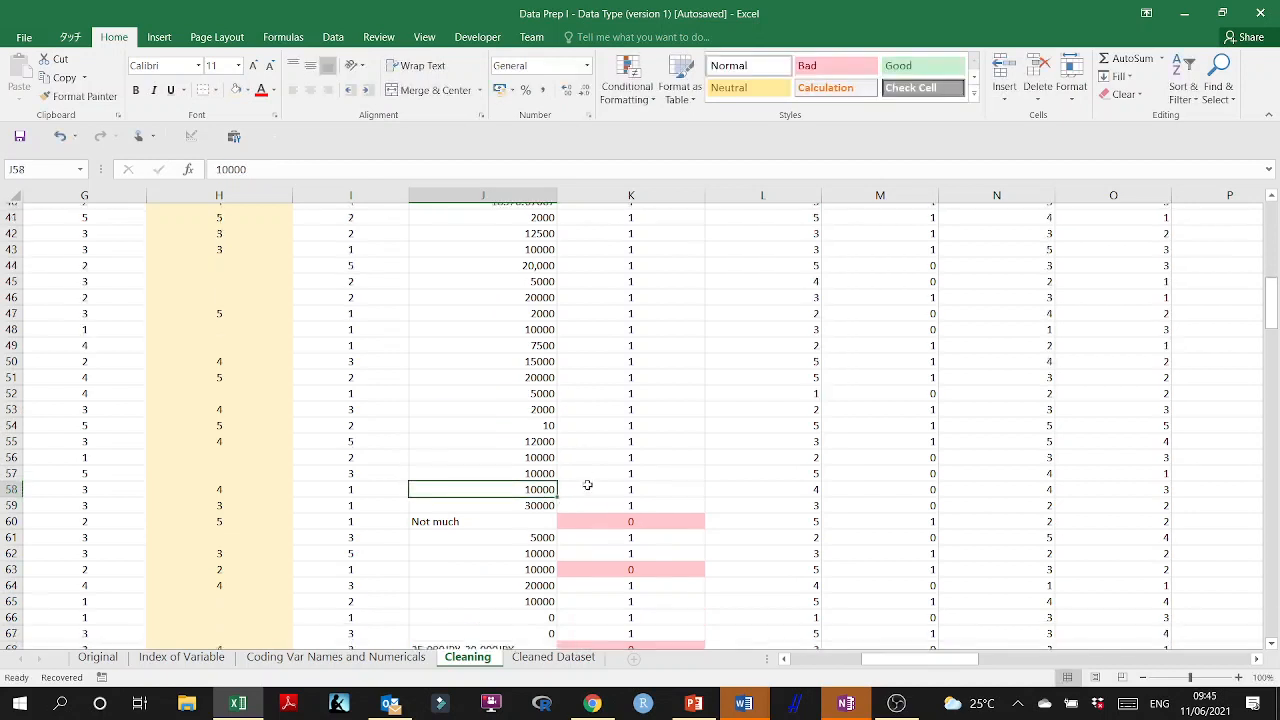
{"action": "left_click", "coordinate": [469, 451]}
{"action": "type", "text": "0"}
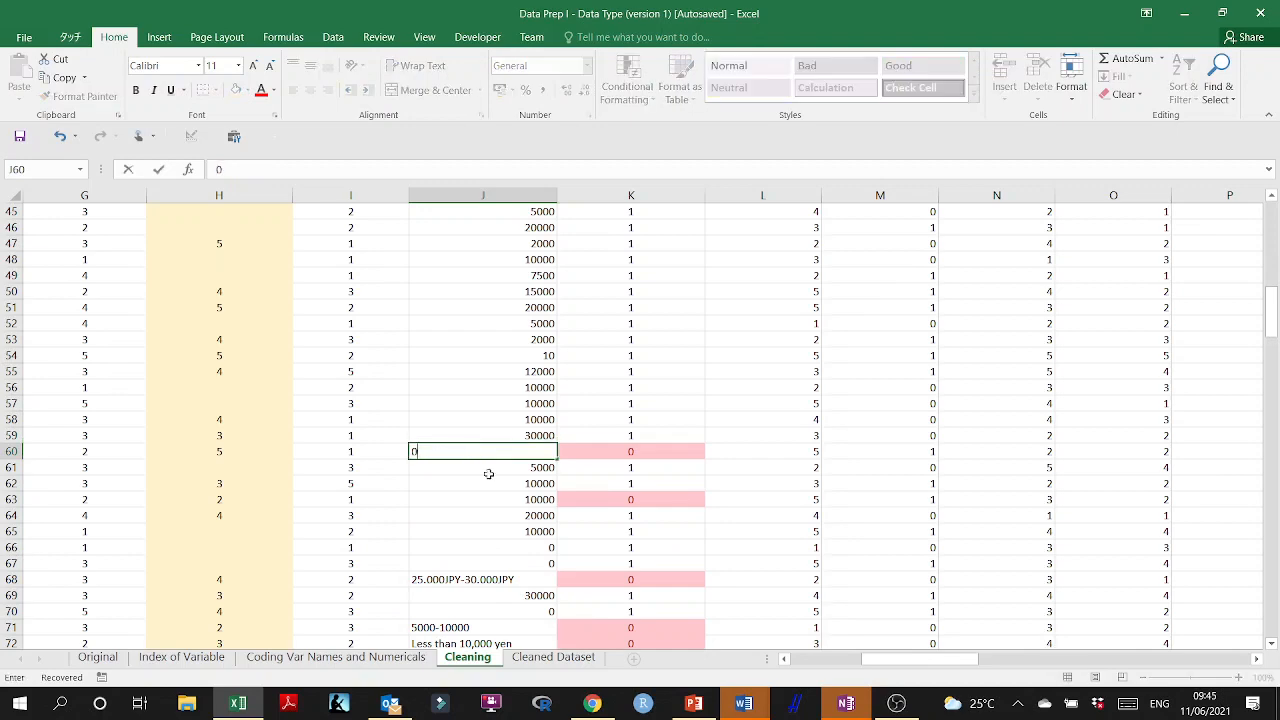
{"action": "left_click", "coordinate": [491, 480]}
Replace the "25,000JPY-30,000JPY" range in J68 with the midpoint 27500, without currency text.
{"action": "scroll", "coordinate": [523, 529], "scroll_direction": "down", "scroll_amount": 2}
{"action": "left_click", "coordinate": [529, 453]}
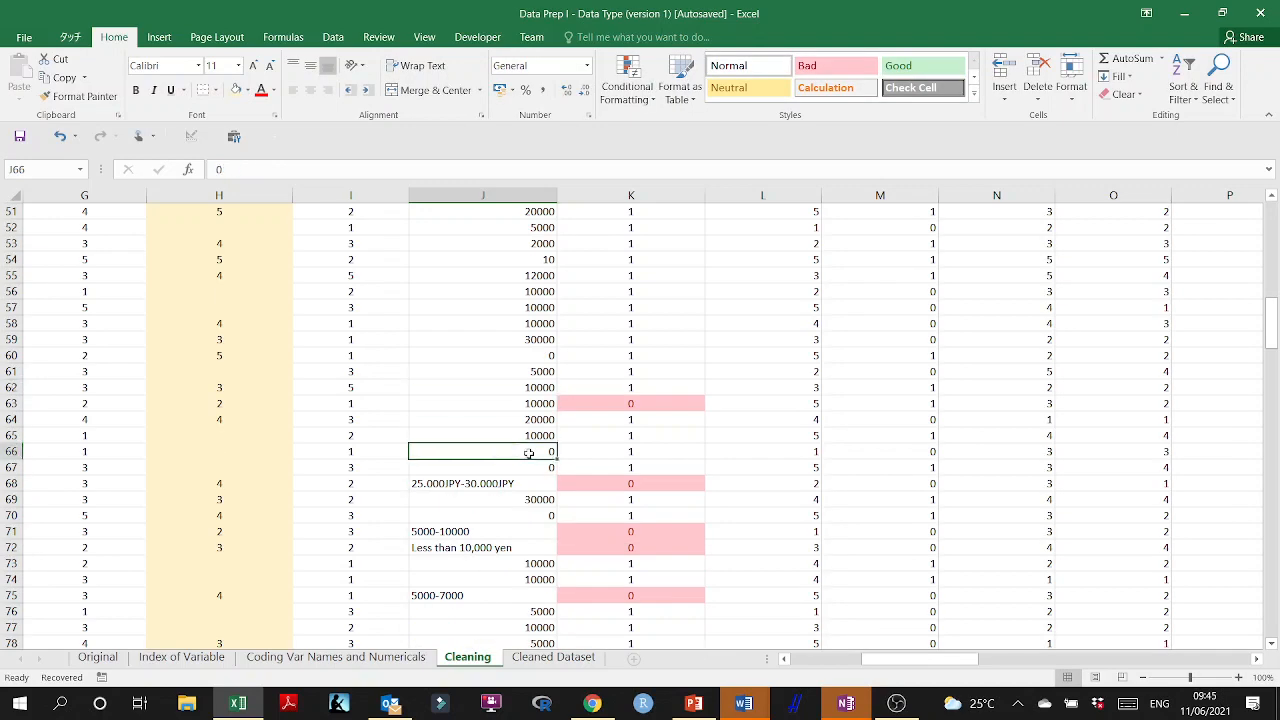
{"action": "double_click", "coordinate": [516, 484]}
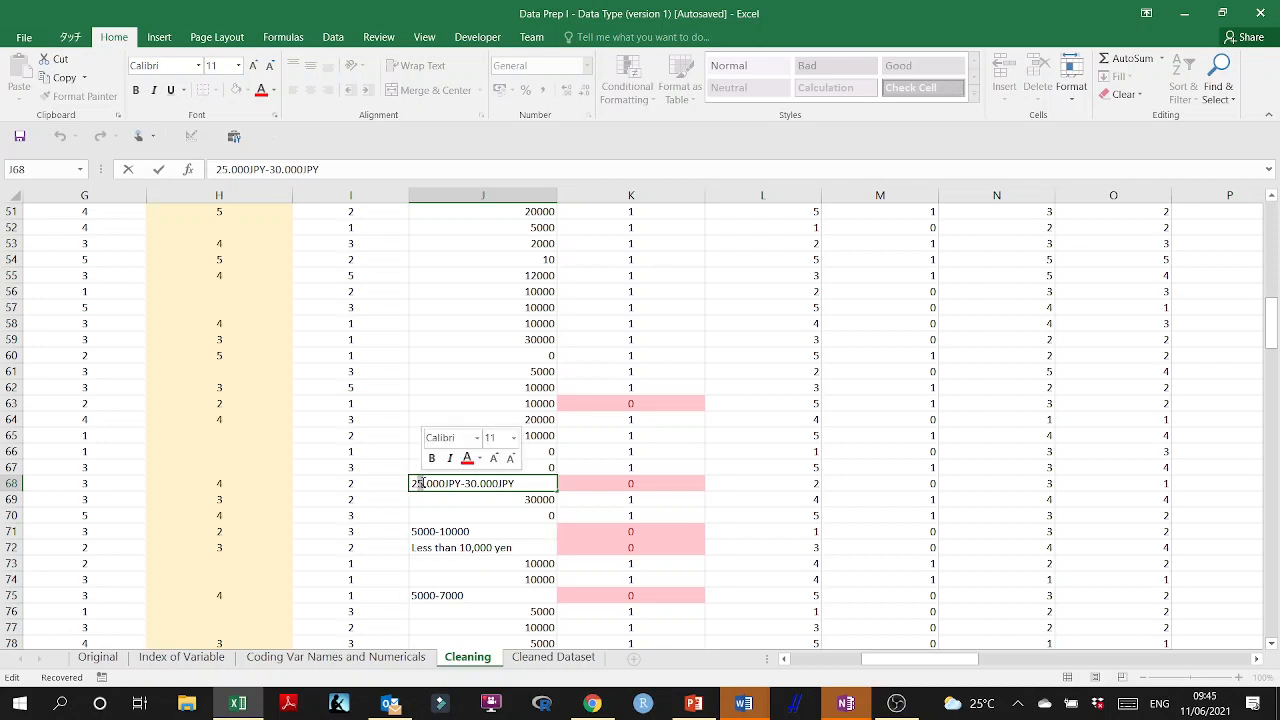
{"action": "type", "text": "7"}
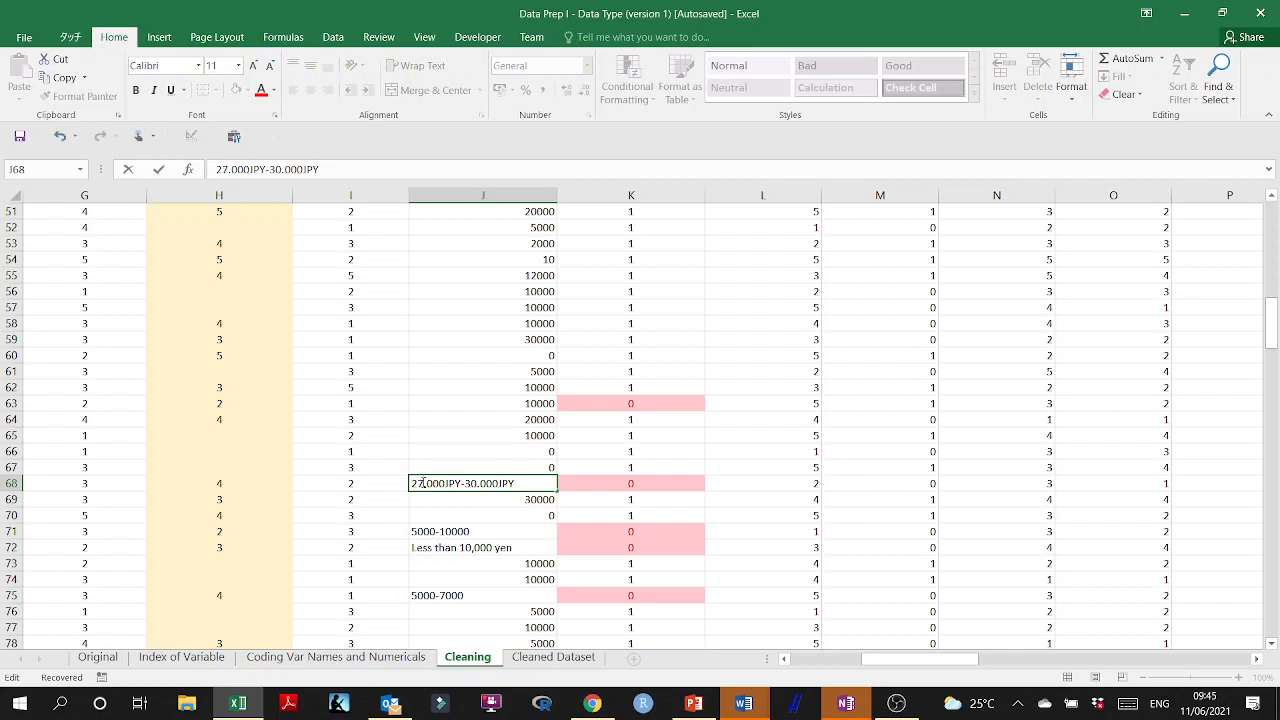
{"action": "type", "text": "5"}
{"action": "key", "text": "Delete"}
{"action": "key", "text": "Delete"}
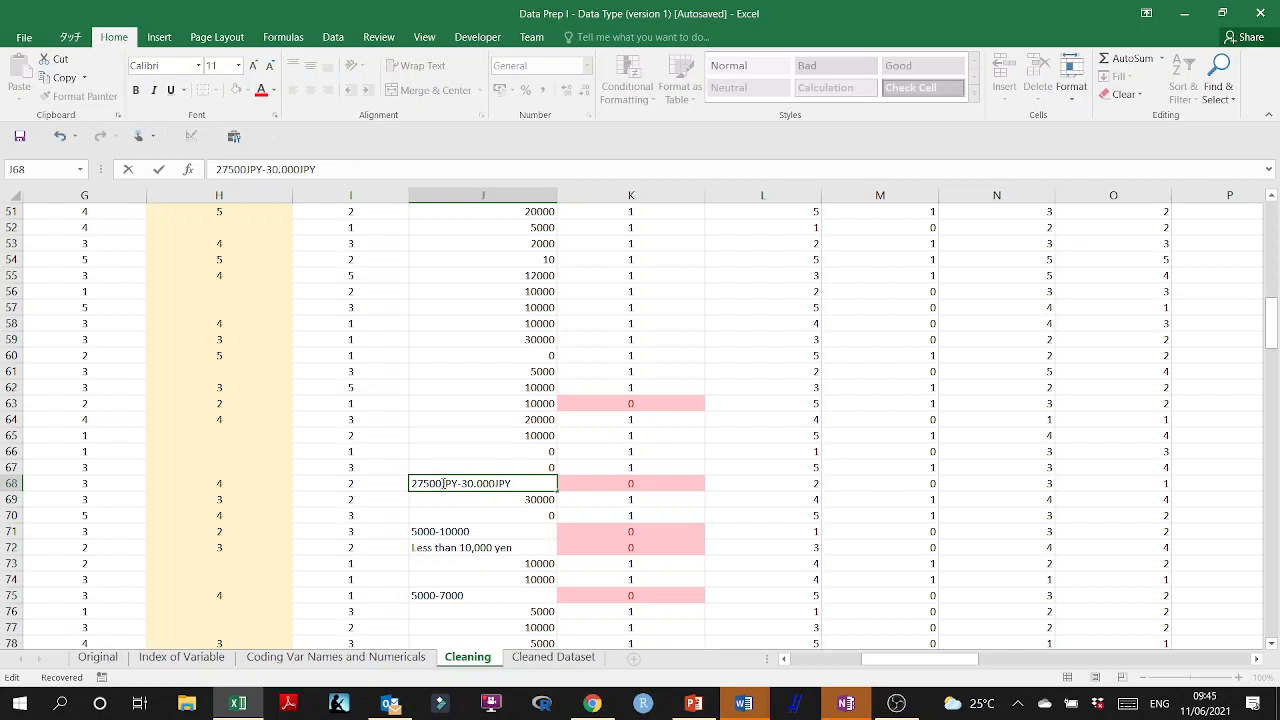
{"action": "left_click_drag", "start_coordinate": [444, 483], "coordinate": [549, 484]}
{"action": "key", "text": "Delete"}
{"action": "key", "text": "Return"}
Replace the "5000-10000" range in J71 with 75000.
{"action": "left_click", "coordinate": [522, 532]}
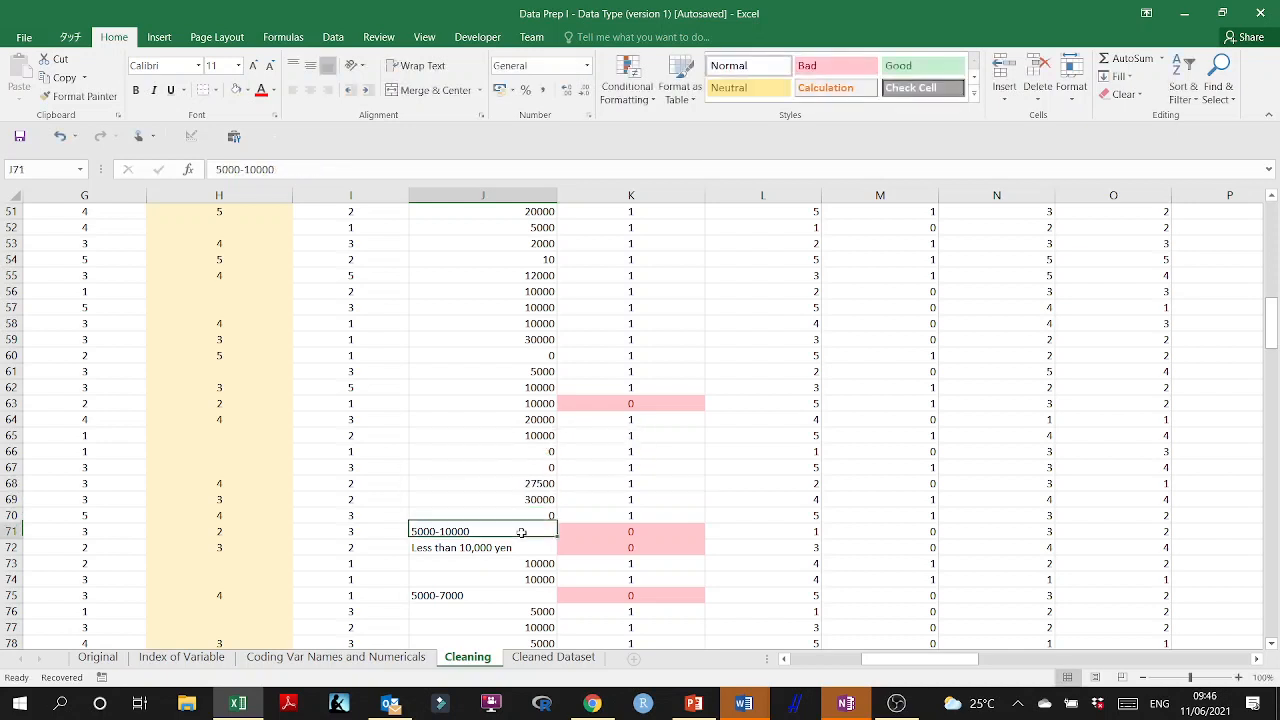
{"action": "scroll", "coordinate": [523, 528], "scroll_direction": "down", "scroll_amount": 2}
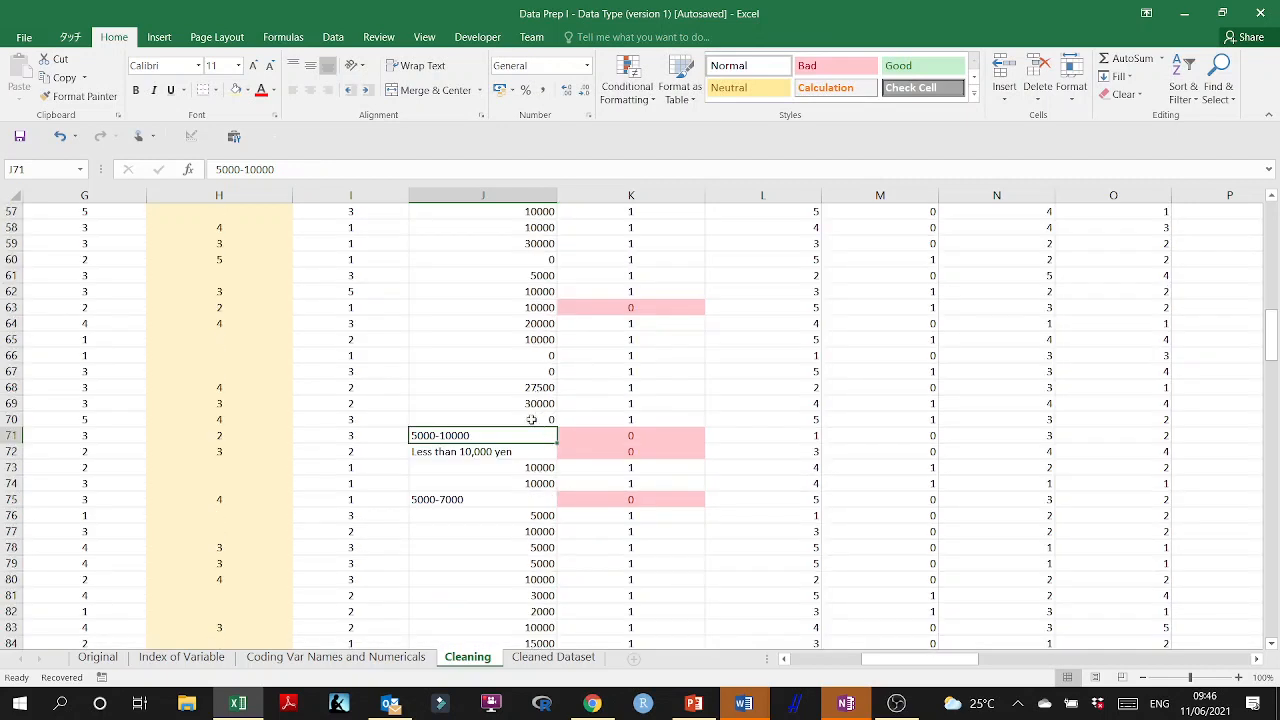
{"action": "double_click", "coordinate": [443, 436]}
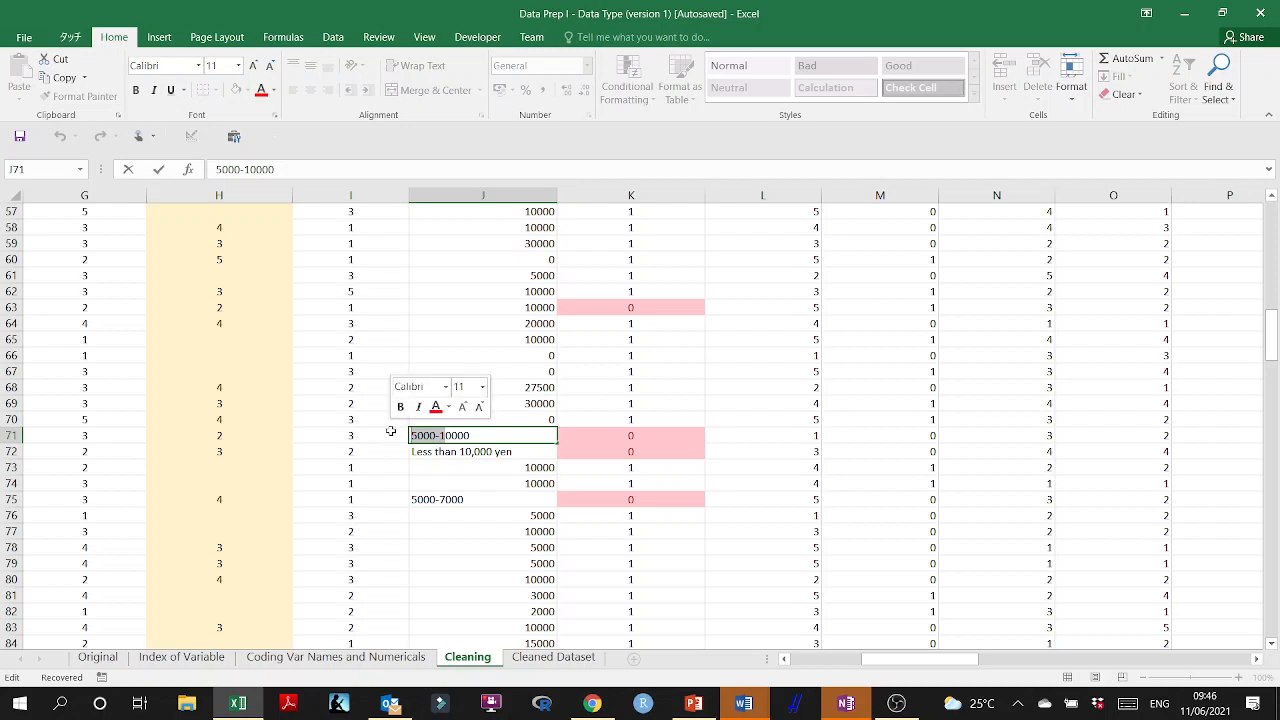
{"action": "key", "text": "Delete"}
{"action": "key", "text": "Delete"}
{"action": "type", "text": "75"}
{"action": "left_click", "coordinate": [477, 486]}
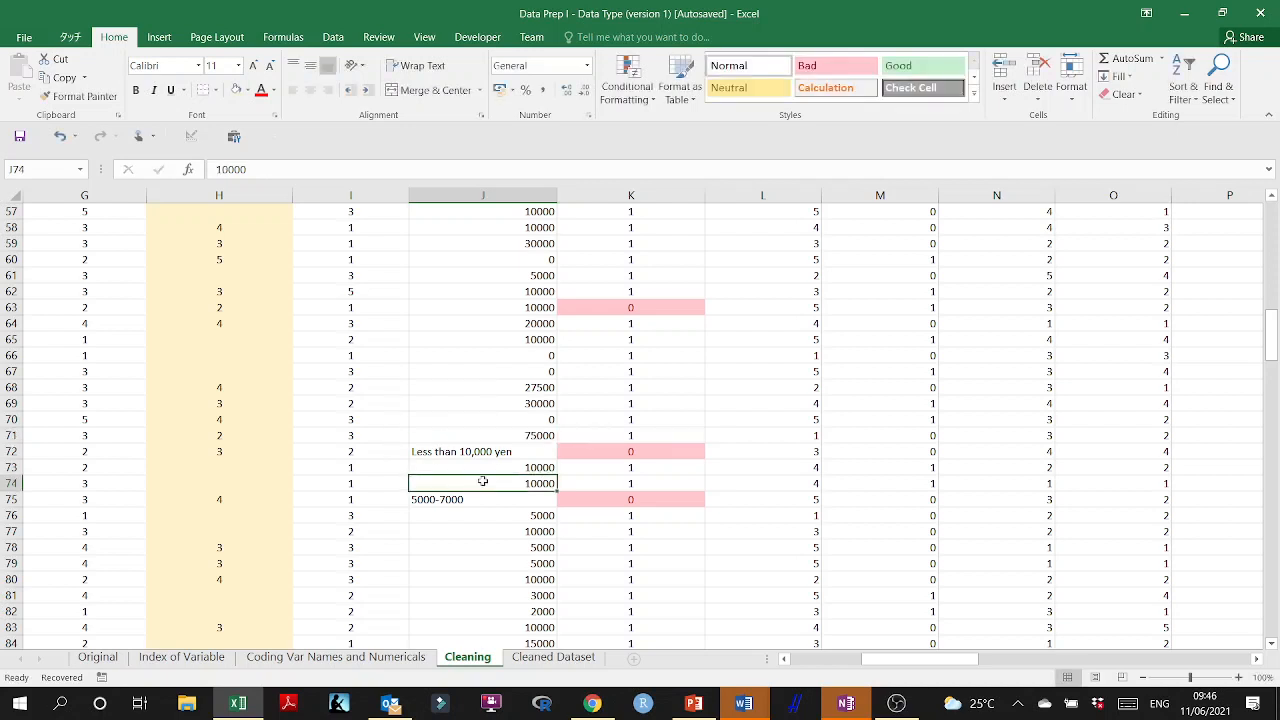
Strip the words from "Less than 10,000 yen" in J72, keeping only the number 10,000.
{"action": "double_click", "coordinate": [460, 451]}
{"action": "left_click_drag", "start_coordinate": [460, 451], "coordinate": [363, 446]}
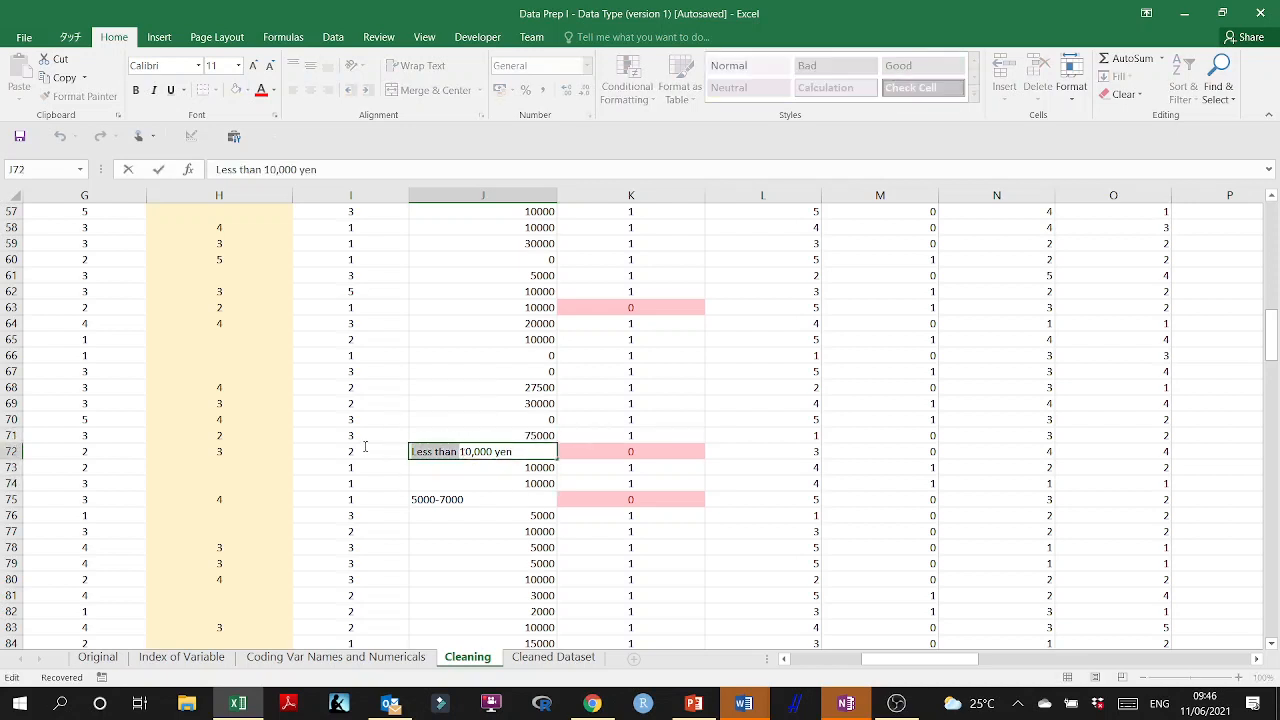
{"action": "key", "text": "Delete"}
{"action": "key", "text": "BackSpace"}
{"action": "key", "text": "BackSpace"}
{"action": "key", "text": "BackSpace"}
{"action": "key", "text": "BackSpace"}
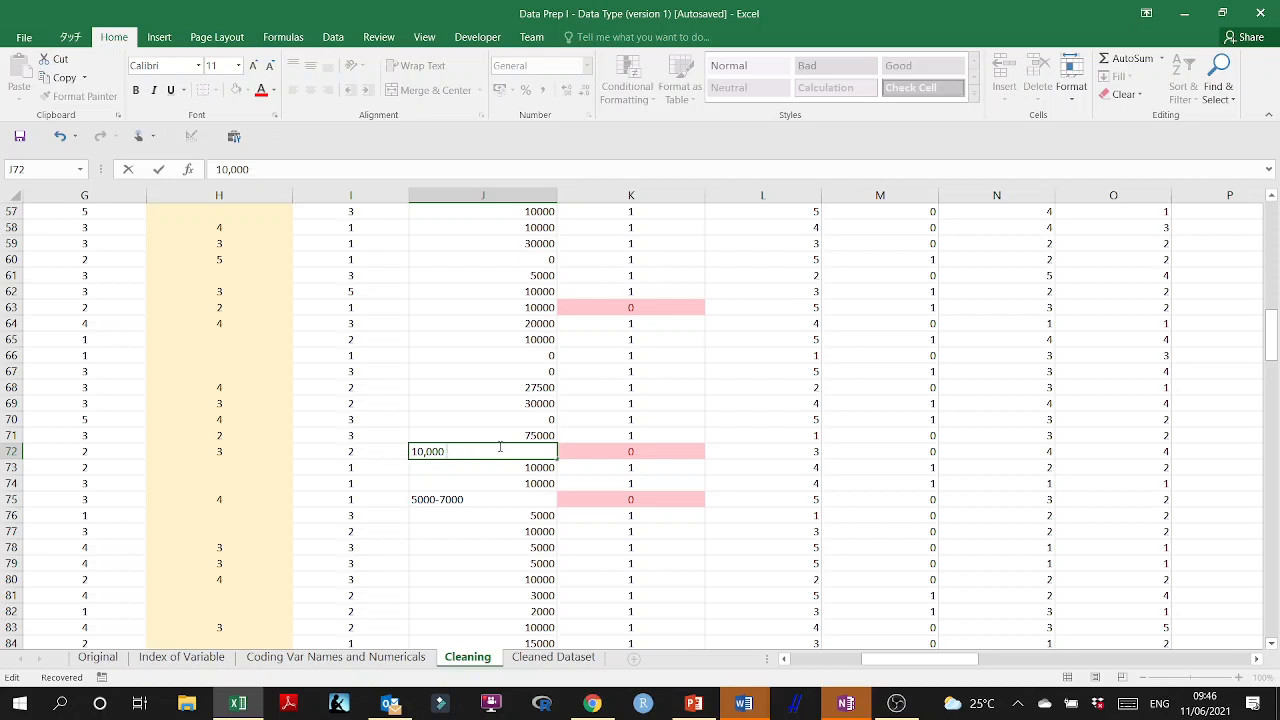
{"action": "key", "text": "Return"}
{"action": "left_click", "coordinate": [537, 452]}
{"action": "double_click", "coordinate": [537, 452]}
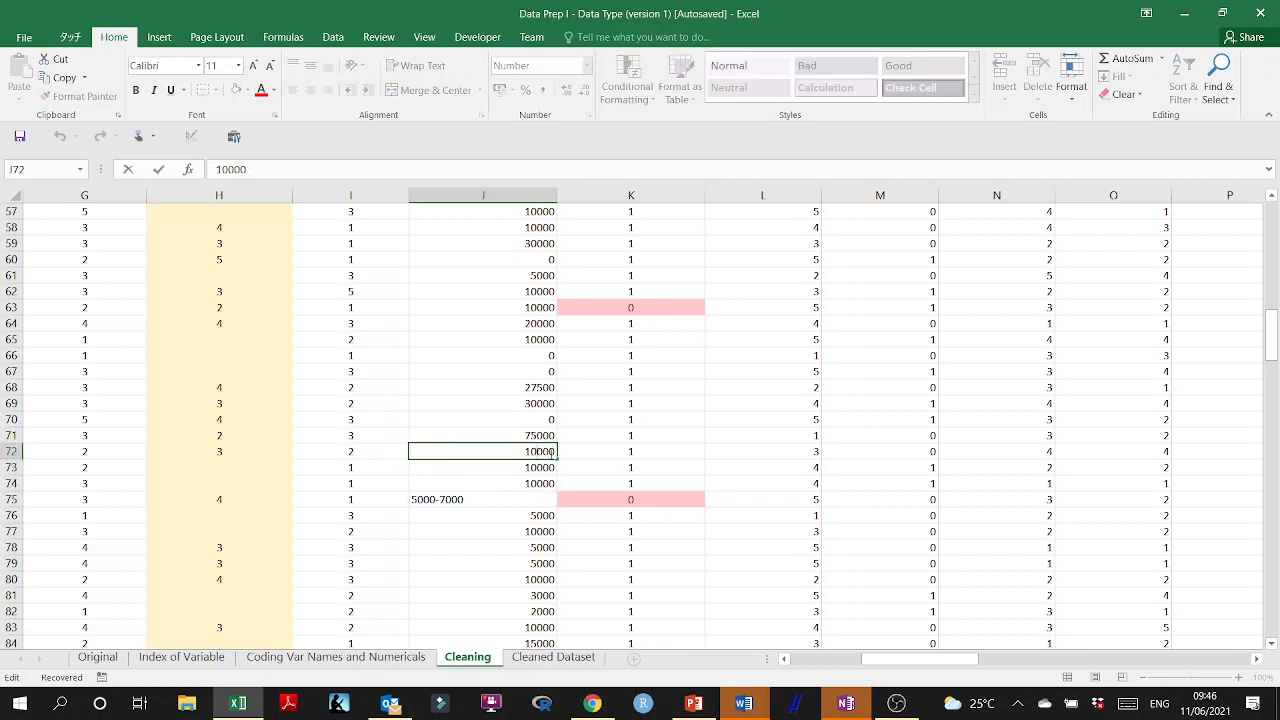
{"action": "left_click", "coordinate": [526, 488]}
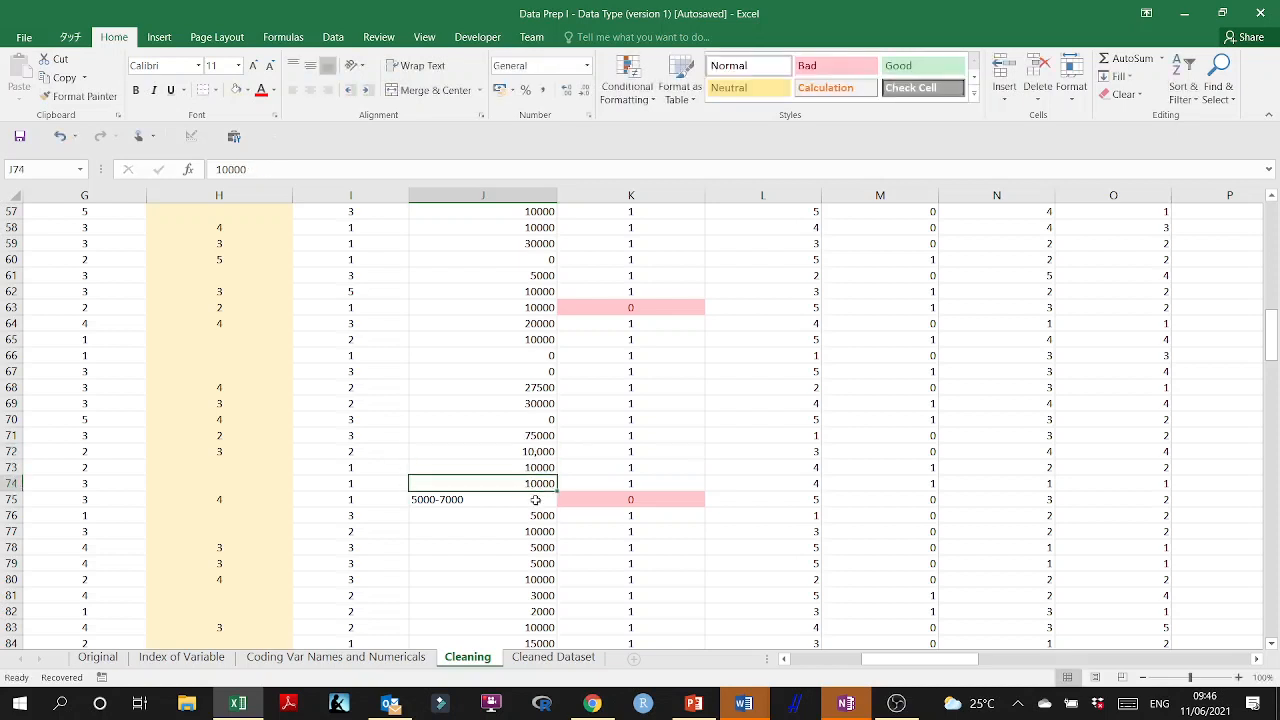
Replace the "5000-7000" range in J75 with the midpoint 6000.
{"action": "left_click", "coordinate": [486, 499]}
{"action": "double_click", "coordinate": [486, 499]}
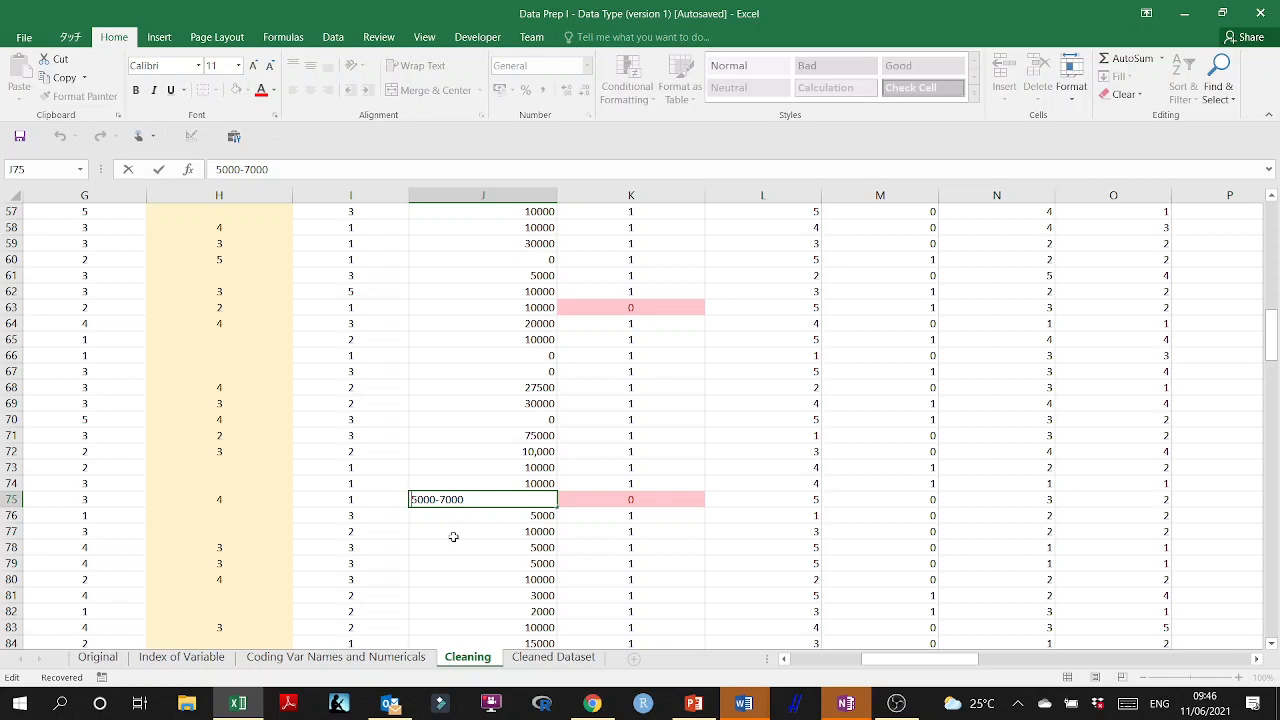
{"action": "key", "text": "Delete"}
{"action": "key", "text": "Delete"}
{"action": "type", "text": "75"}
{"action": "key", "text": "BackSpace"}
{"action": "key", "text": "BackSpace"}
{"action": "key", "text": "BackSpace"}
{"action": "key", "text": "BackSpace"}
{"action": "key", "text": "BackSpace"}
{"action": "key", "text": "BackSpace"}
{"action": "key", "text": "BackSpace"}
{"action": "type", "text": "600"}
{"action": "left_click", "coordinate": [476, 533]}
Replace the "100p" answer in J100 with the number 1000.
{"action": "scroll", "coordinate": [608, 526], "scroll_direction": "down", "scroll_amount": 5}
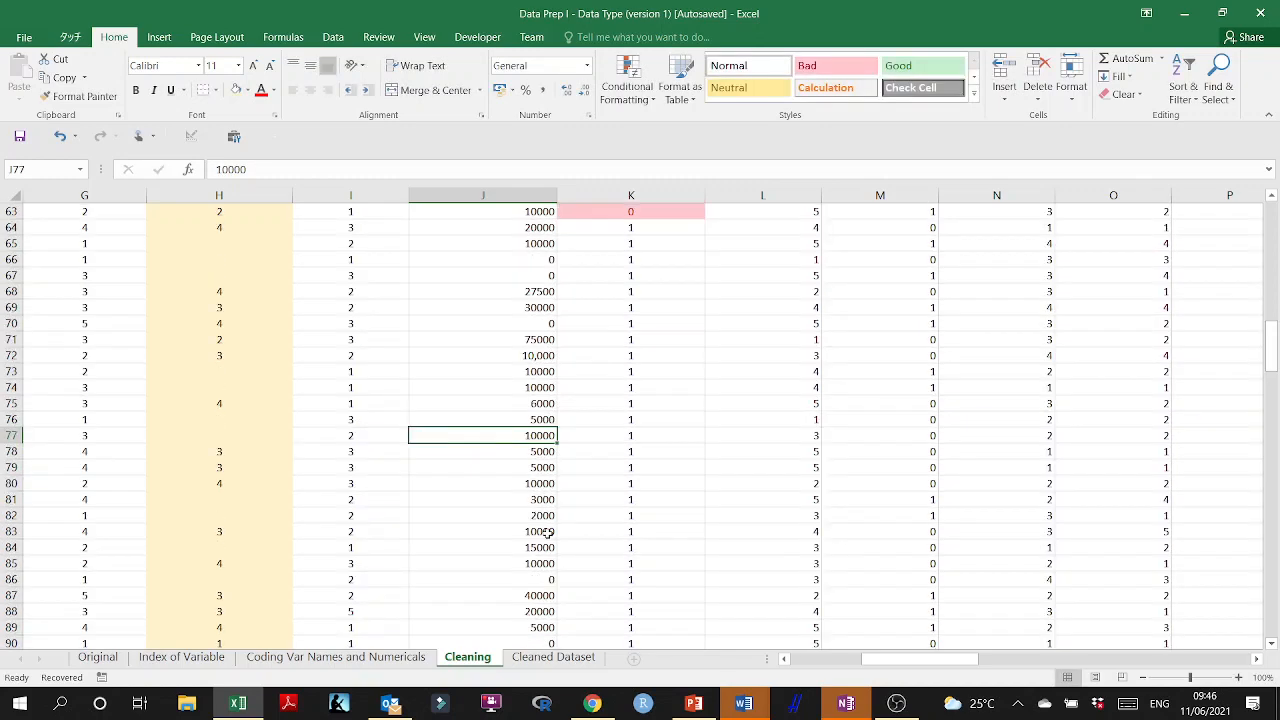
{"action": "scroll", "coordinate": [611, 524], "scroll_direction": "down", "scroll_amount": 3}
{"action": "left_click", "coordinate": [471, 515]}
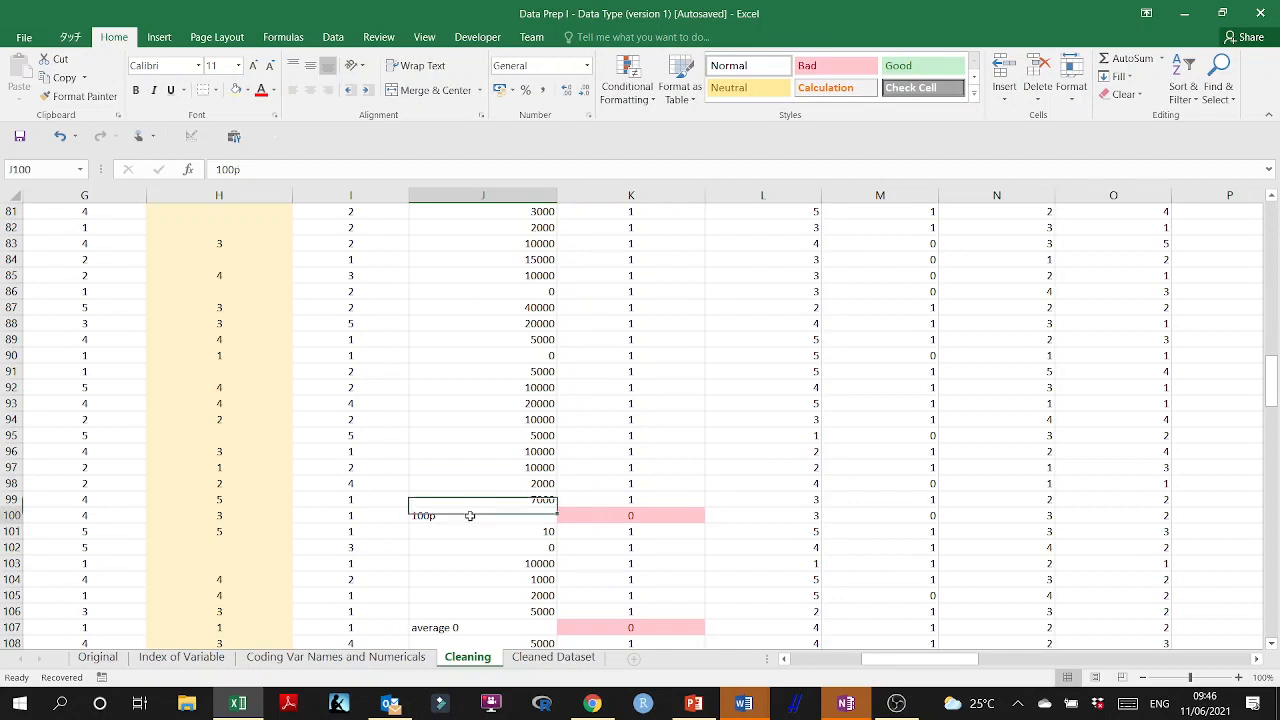
{"action": "double_click", "coordinate": [471, 515]}
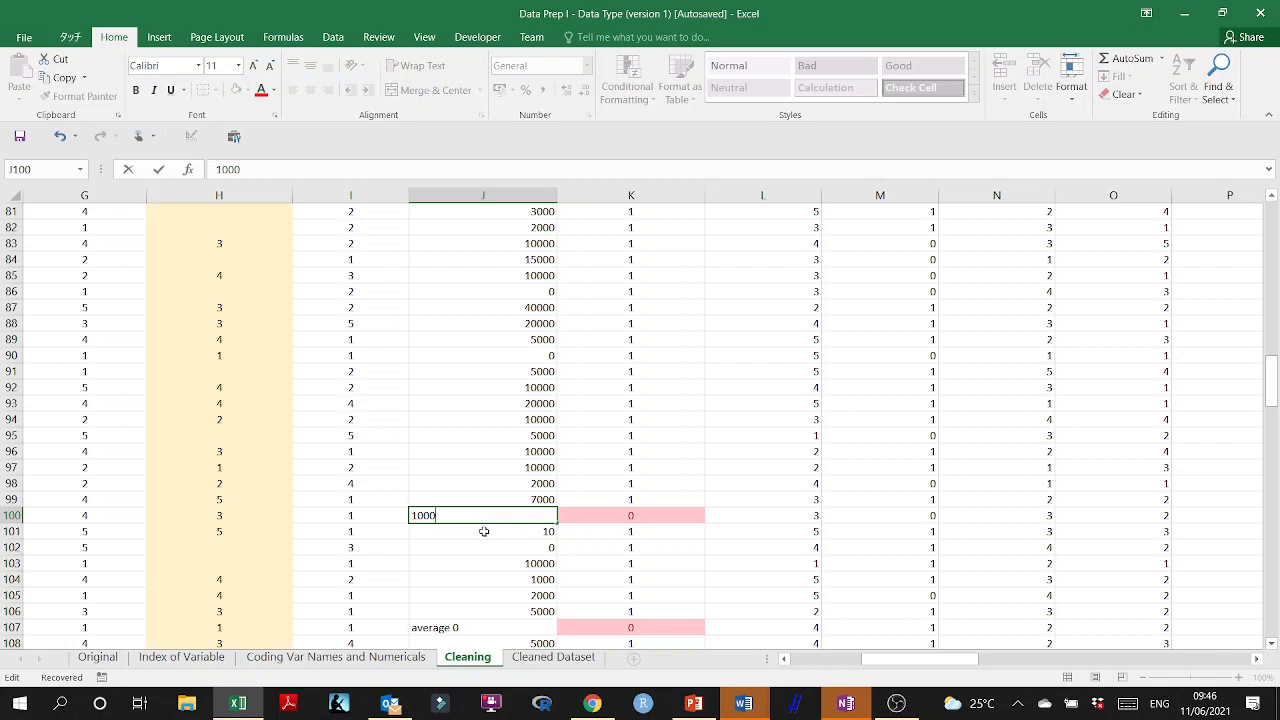
Set the implausibly small budget in J101 to 10000.
{"action": "left_click", "coordinate": [485, 532]}
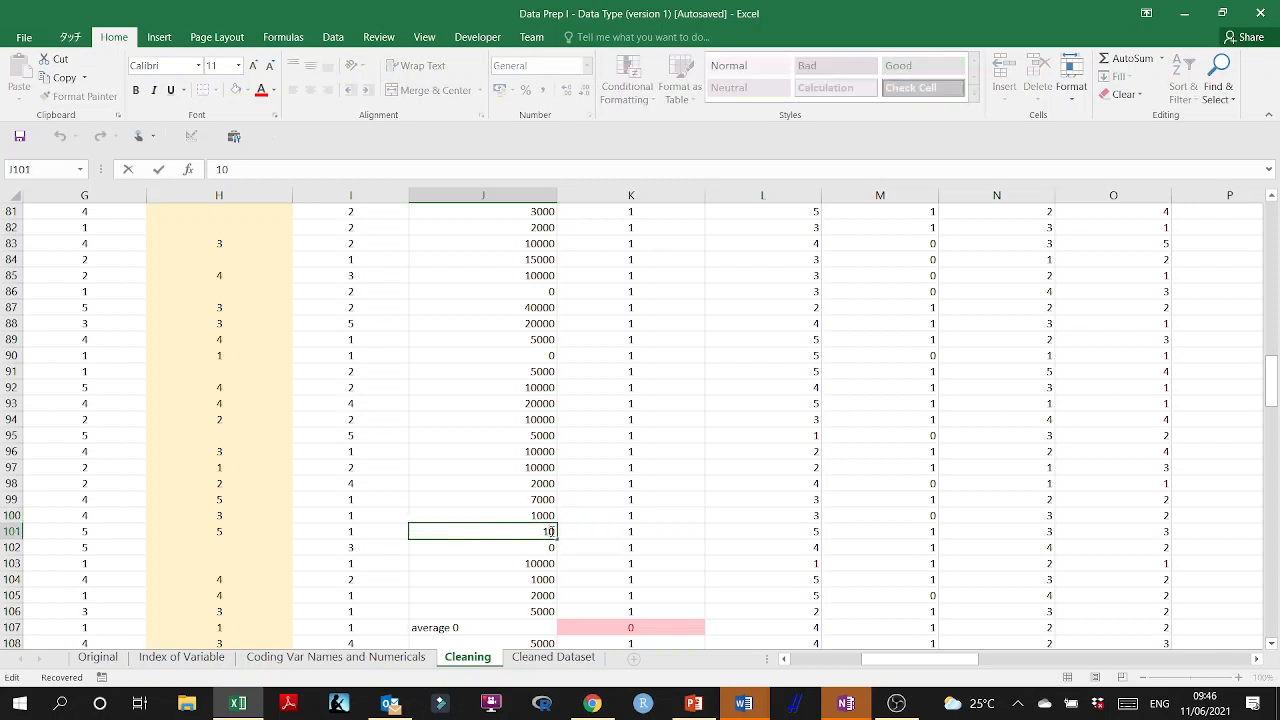
{"action": "type", "text": "10000"}
{"action": "key", "text": "Return"}
{"action": "key", "text": "Return"}
Replace the "average 0" answer in J107 with the number 0.
{"action": "scroll", "coordinate": [531, 567], "scroll_direction": "down", "scroll_amount": 2}
{"action": "scroll", "coordinate": [531, 567], "scroll_direction": "down", "scroll_amount": 1}
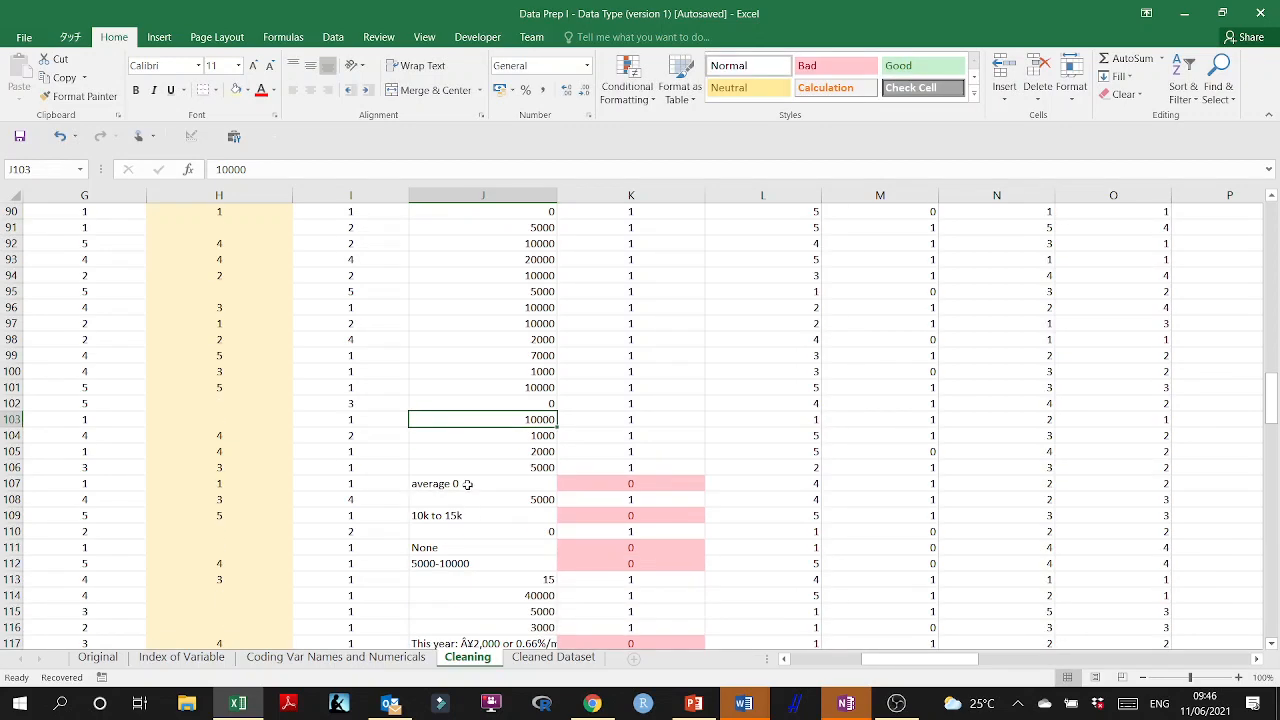
{"action": "left_click", "coordinate": [468, 483]}
{"action": "type", "text": "0"}
Replace the "10k to 15k" range in J109 with the midpoint 12500.
{"action": "left_click", "coordinate": [483, 520]}
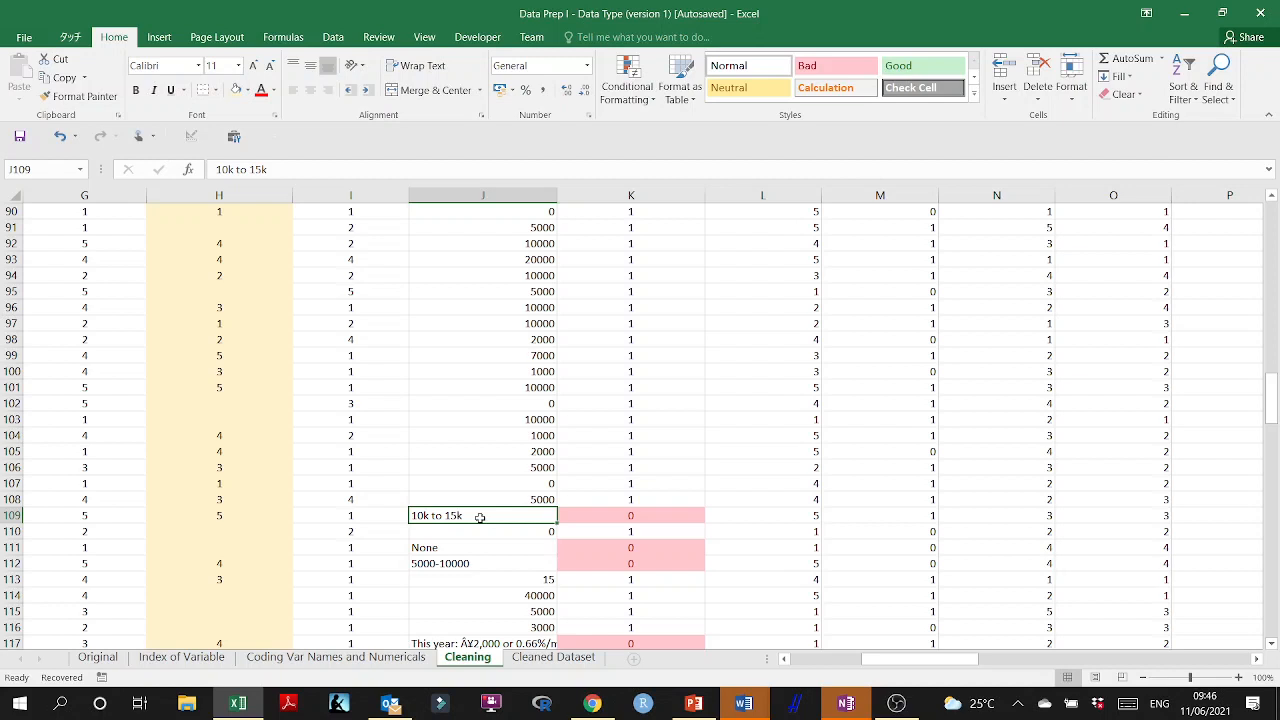
{"action": "type", "text": "12"}
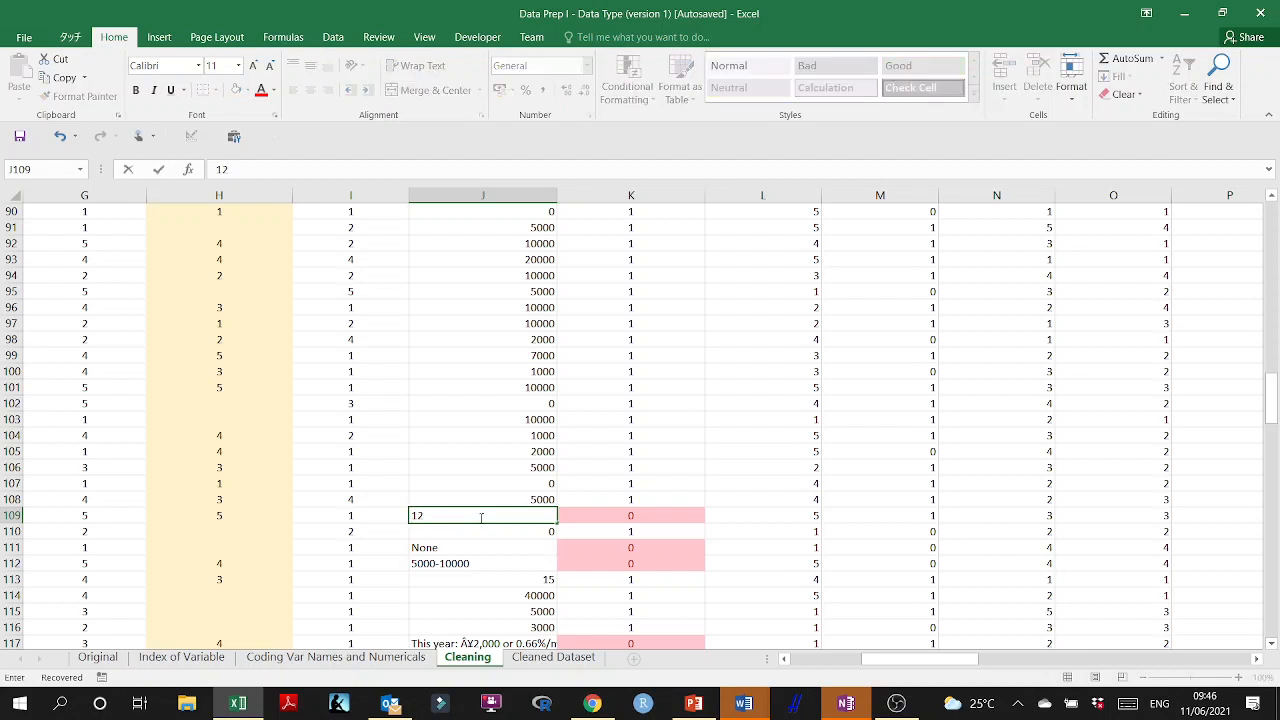
{"action": "type", "text": "000"}
{"action": "key", "text": "Return"}
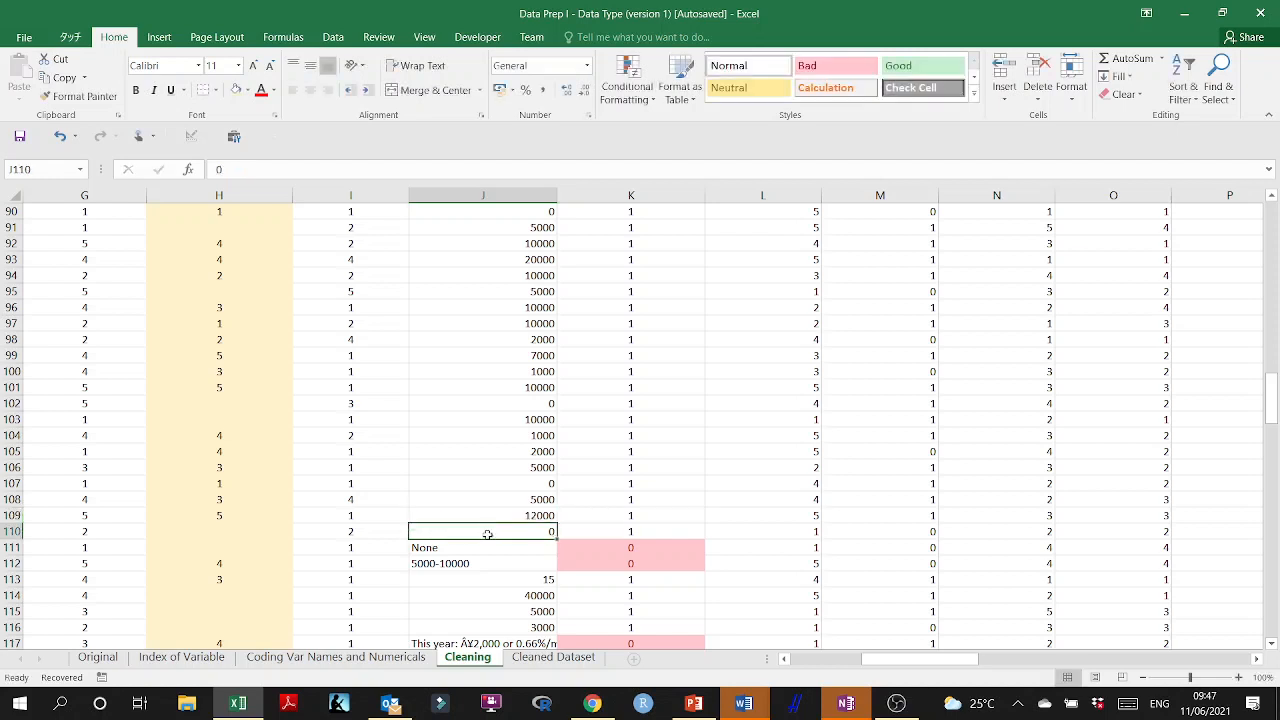
{"action": "double_click", "coordinate": [540, 515]}
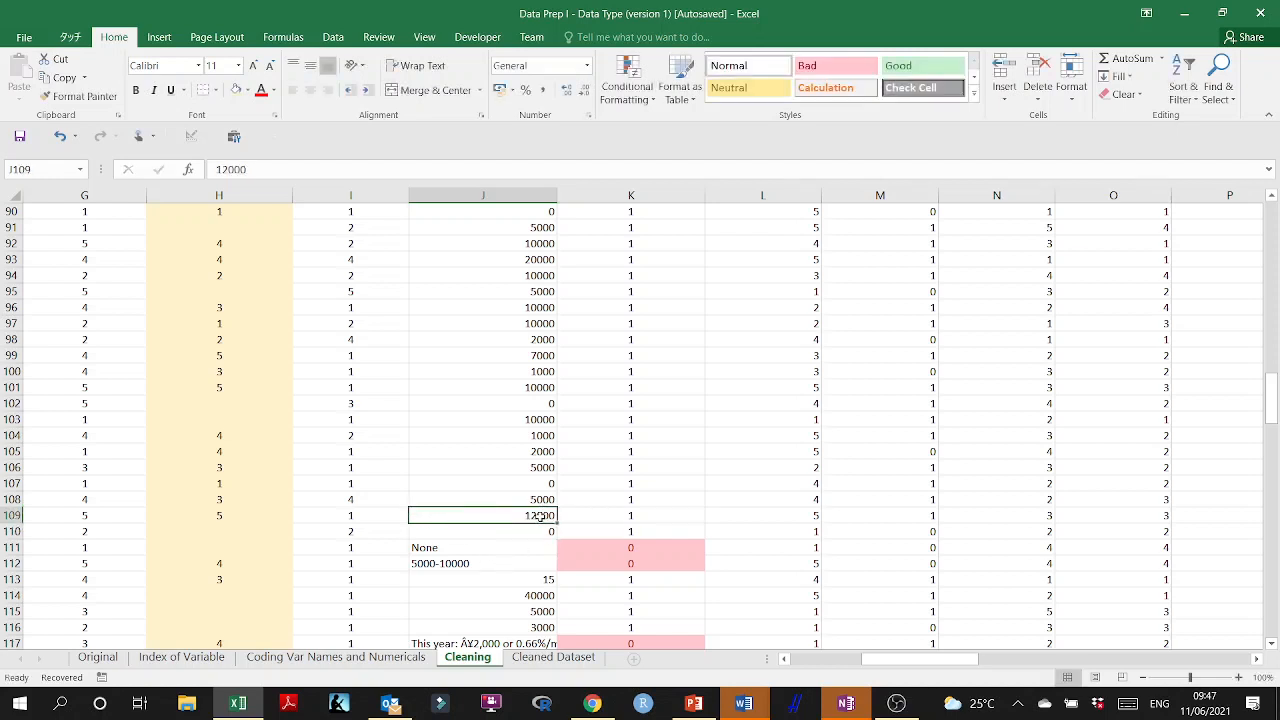
{"action": "left_click_drag", "start_coordinate": [541, 519], "coordinate": [543, 518]}
{"action": "type", "text": "5"}
{"action": "left_click", "coordinate": [540, 562]}
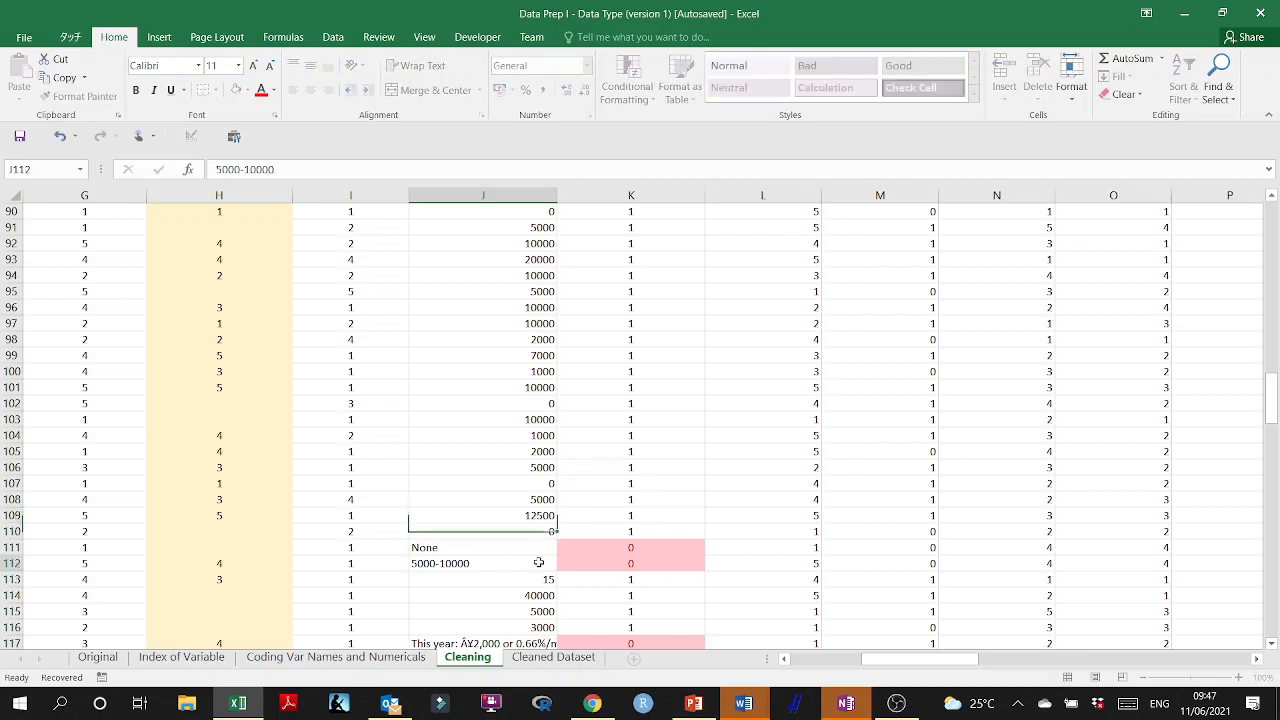
Replace the "None" answer in J111 with the number 0.
{"action": "left_click", "coordinate": [480, 545]}
{"action": "type", "text": "0"}
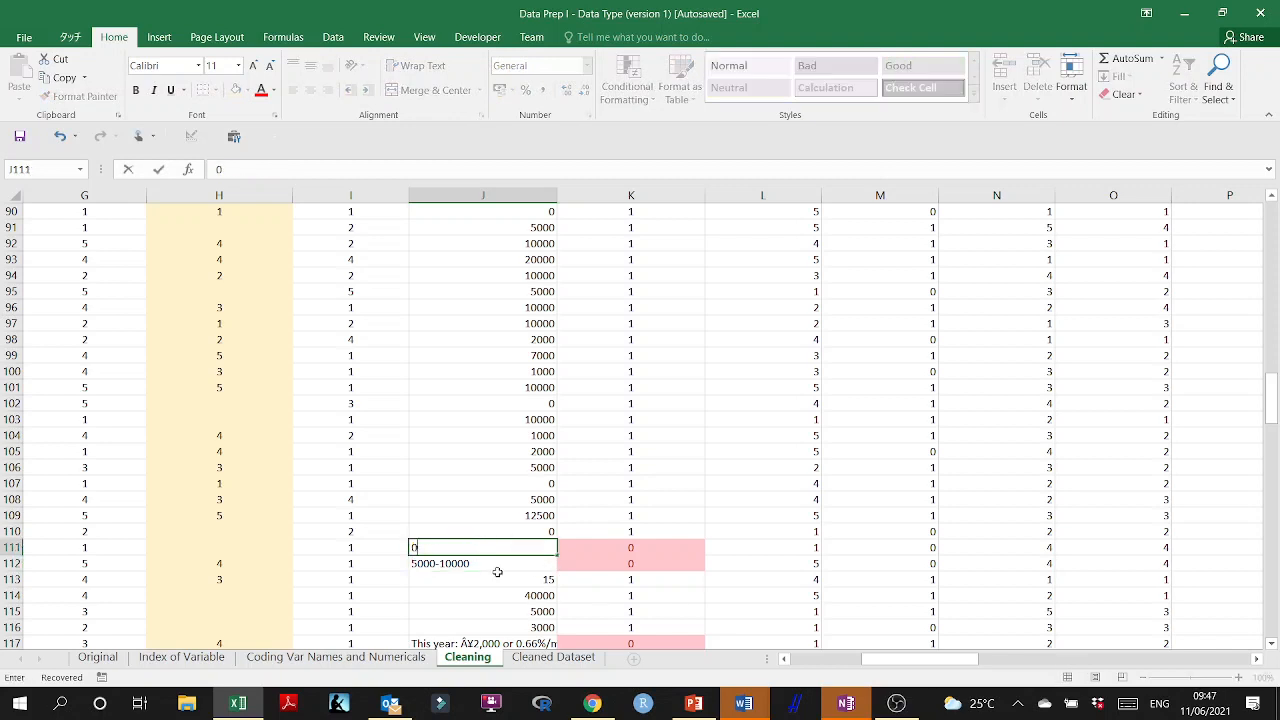
{"action": "key", "text": "Return"}
Replace the "5000-10000" range in J112 with the midpoint 7500.
{"action": "double_click", "coordinate": [481, 562]}
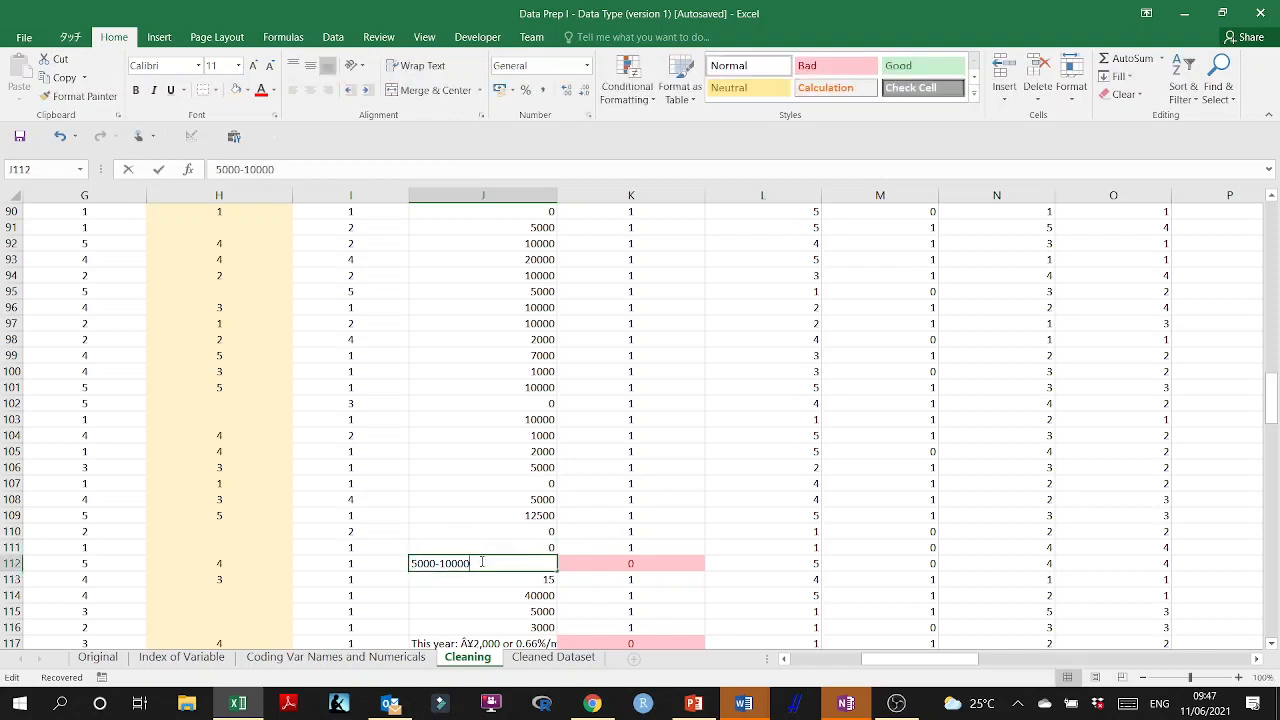
{"action": "left_click", "coordinate": [425, 563]}
{"action": "key", "text": "BackSpace"}
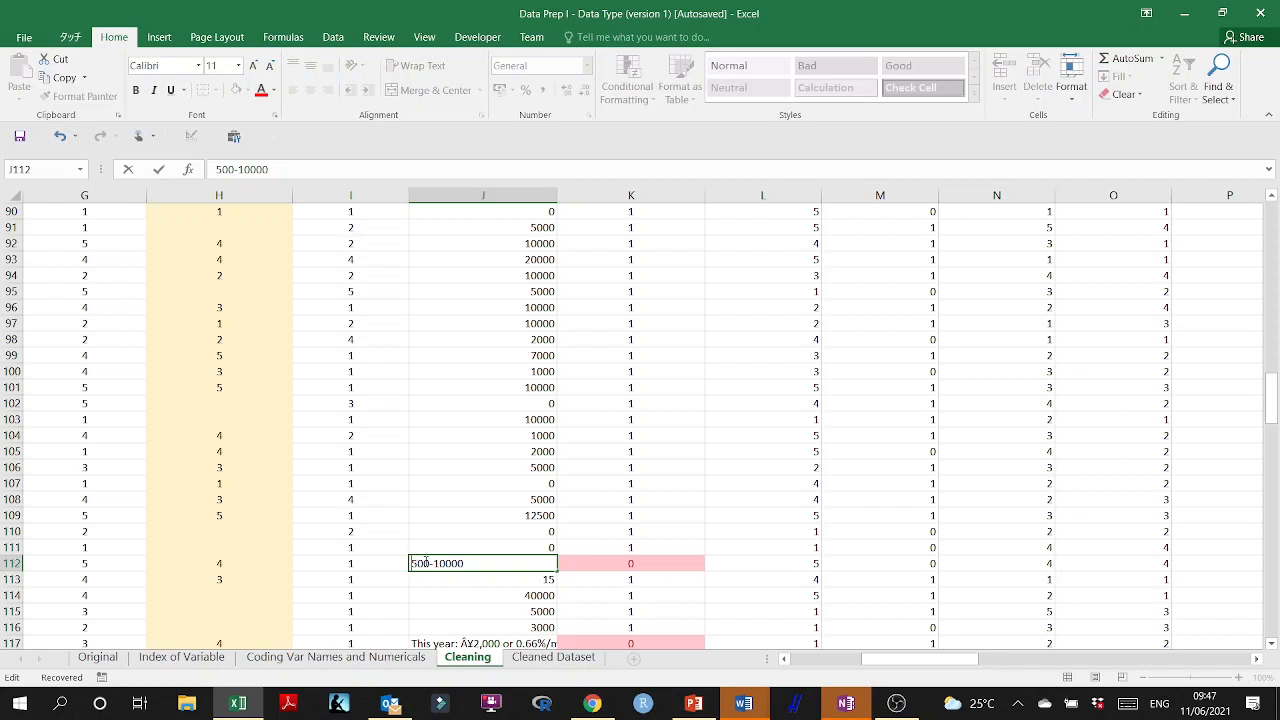
{"action": "type", "text": "7"}
{"action": "key", "text": "BackSpace"}
{"action": "key", "text": "BackSpace"}
{"action": "key", "text": "BackSpace"}
{"action": "key", "text": "BackSpace"}
{"action": "key", "text": "BackSpace"}
{"action": "key", "text": "Return"}
Replace the wordy yearly and monthly spending answer in J117 with the number 2000.
{"action": "scroll", "coordinate": [485, 565], "scroll_direction": "down", "scroll_amount": 3}
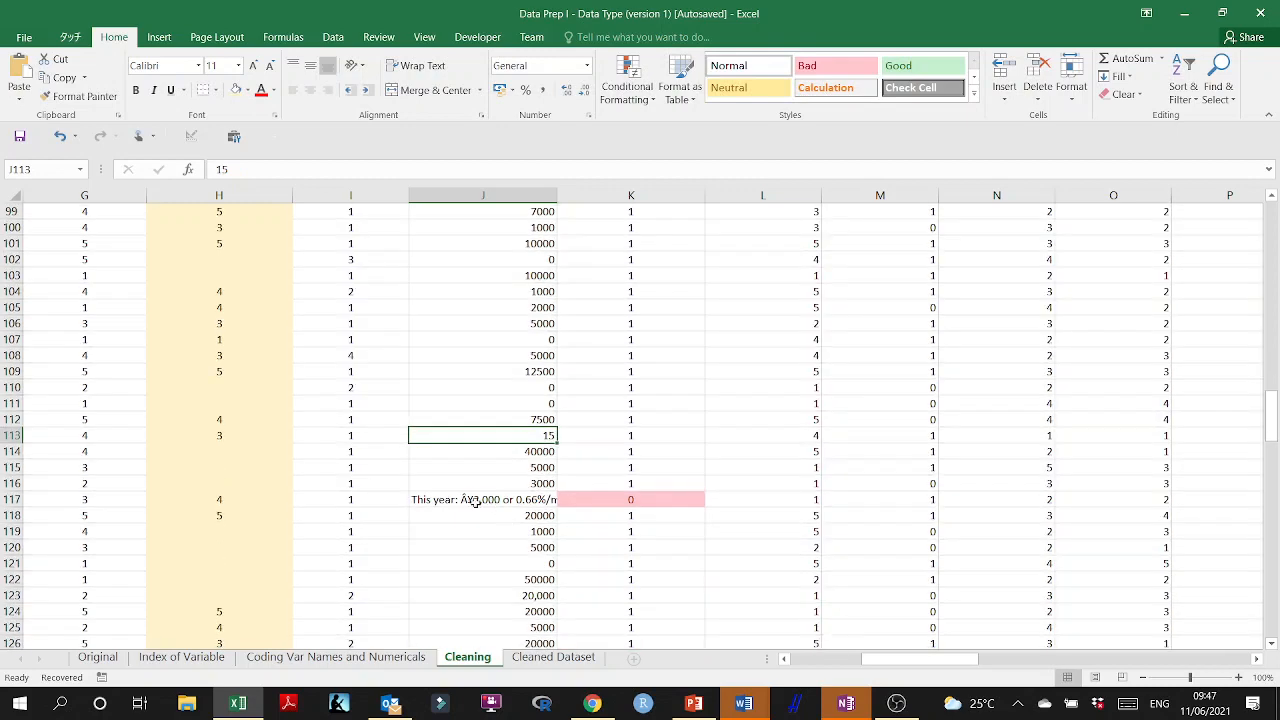
{"action": "double_click", "coordinate": [475, 502]}
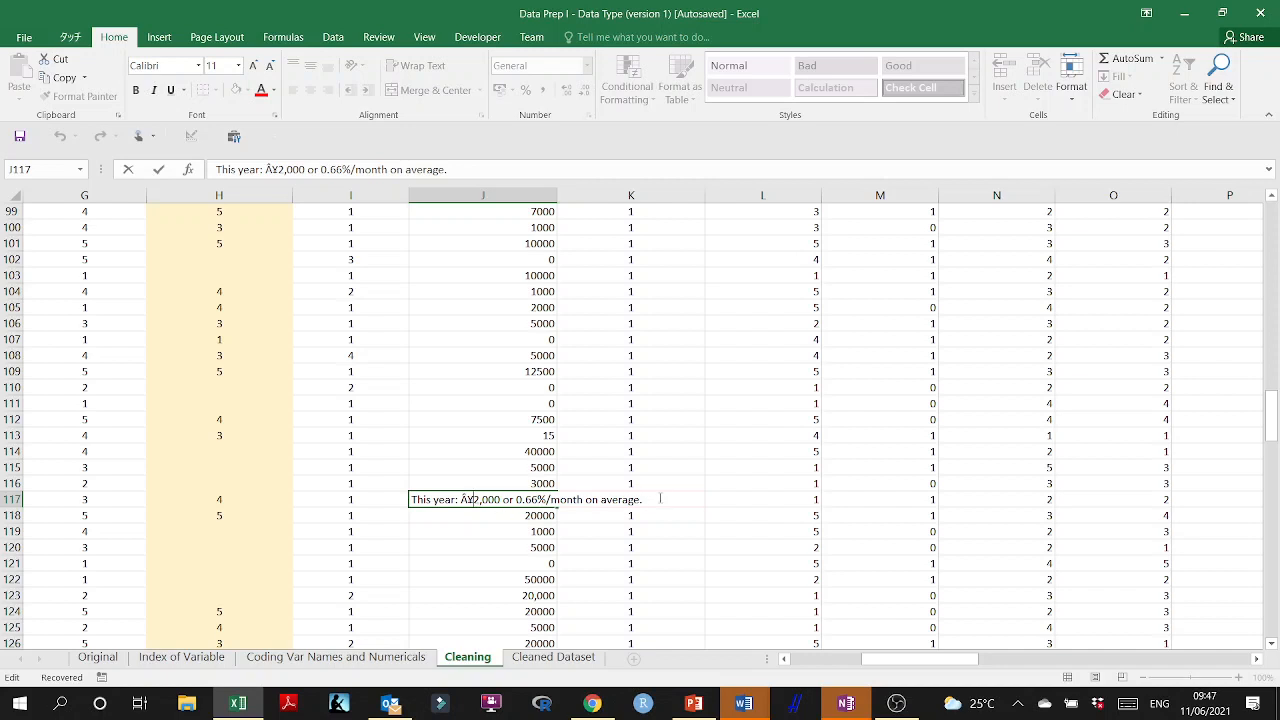
{"action": "left_click_drag", "start_coordinate": [660, 498], "coordinate": [411, 499]}
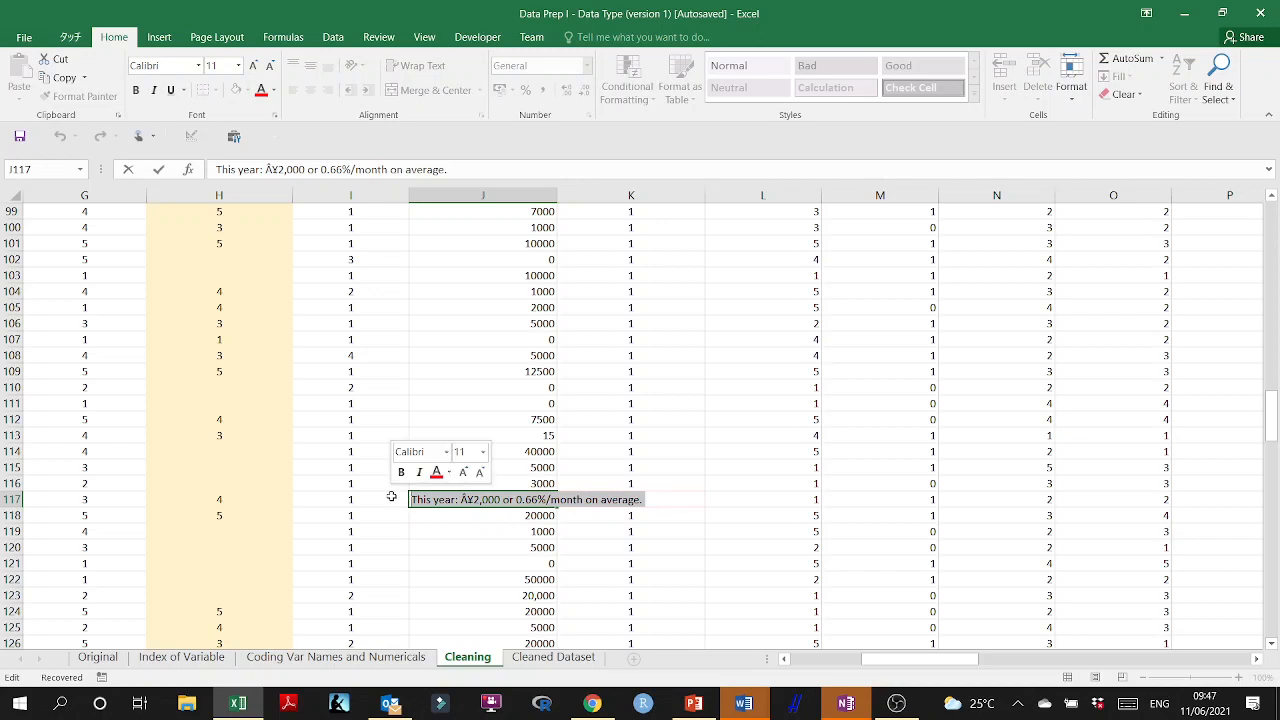
{"action": "type", "text": "2000"}
{"action": "left_click", "coordinate": [505, 553]}
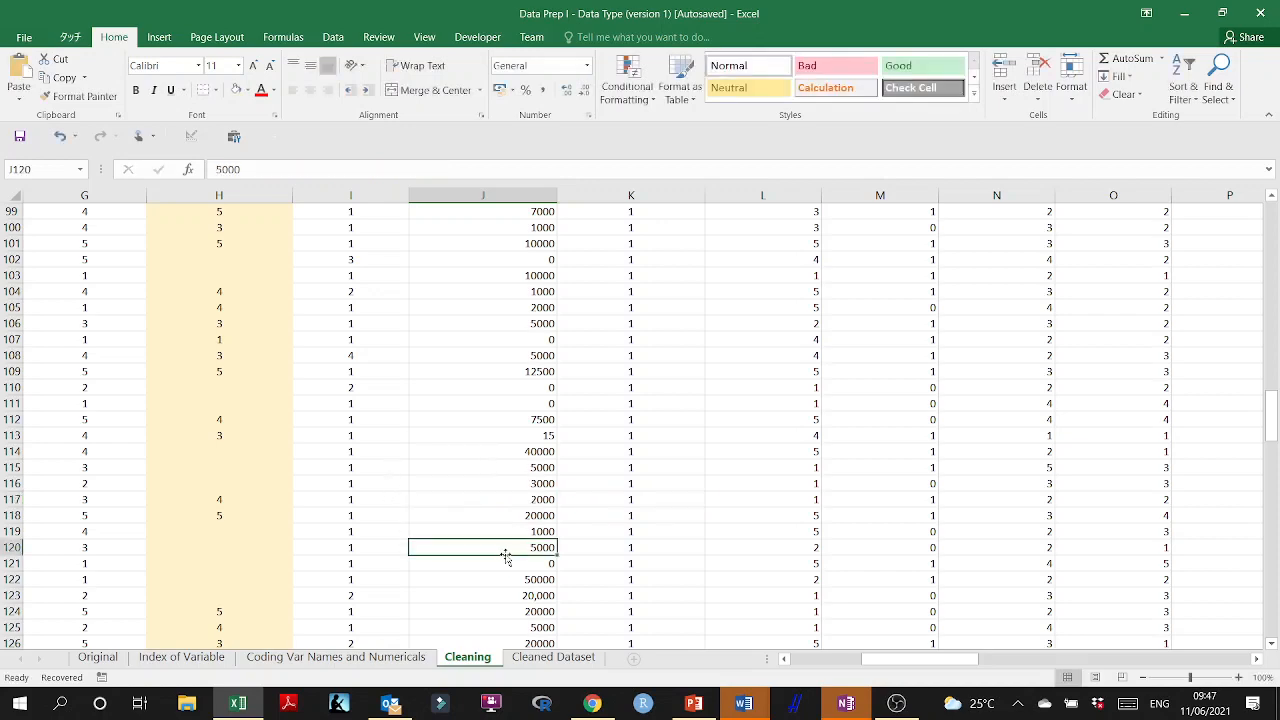
Strip the words from the "No more than 10000" answer in J129, leaving the number 10000.
{"action": "scroll", "coordinate": [580, 551], "scroll_direction": "down", "scroll_amount": 1}
{"action": "scroll", "coordinate": [555, 516], "scroll_direction": "down", "scroll_amount": 4}
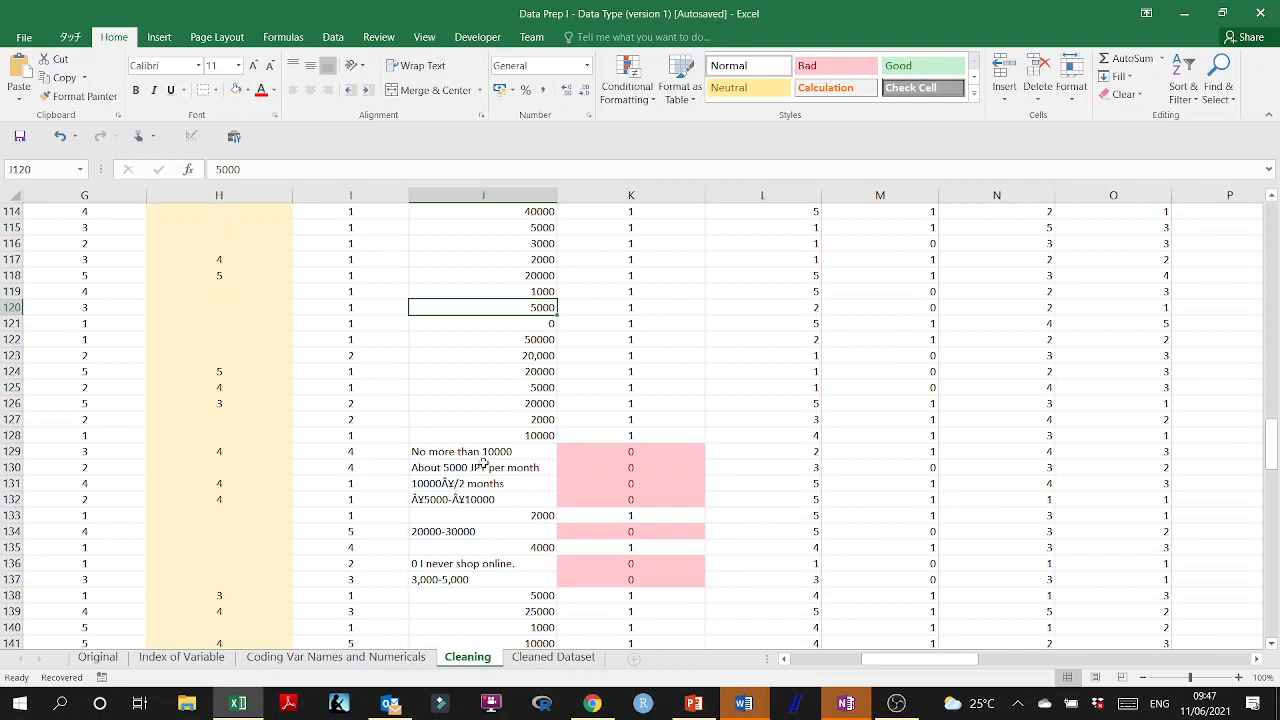
{"action": "left_click", "coordinate": [497, 452]}
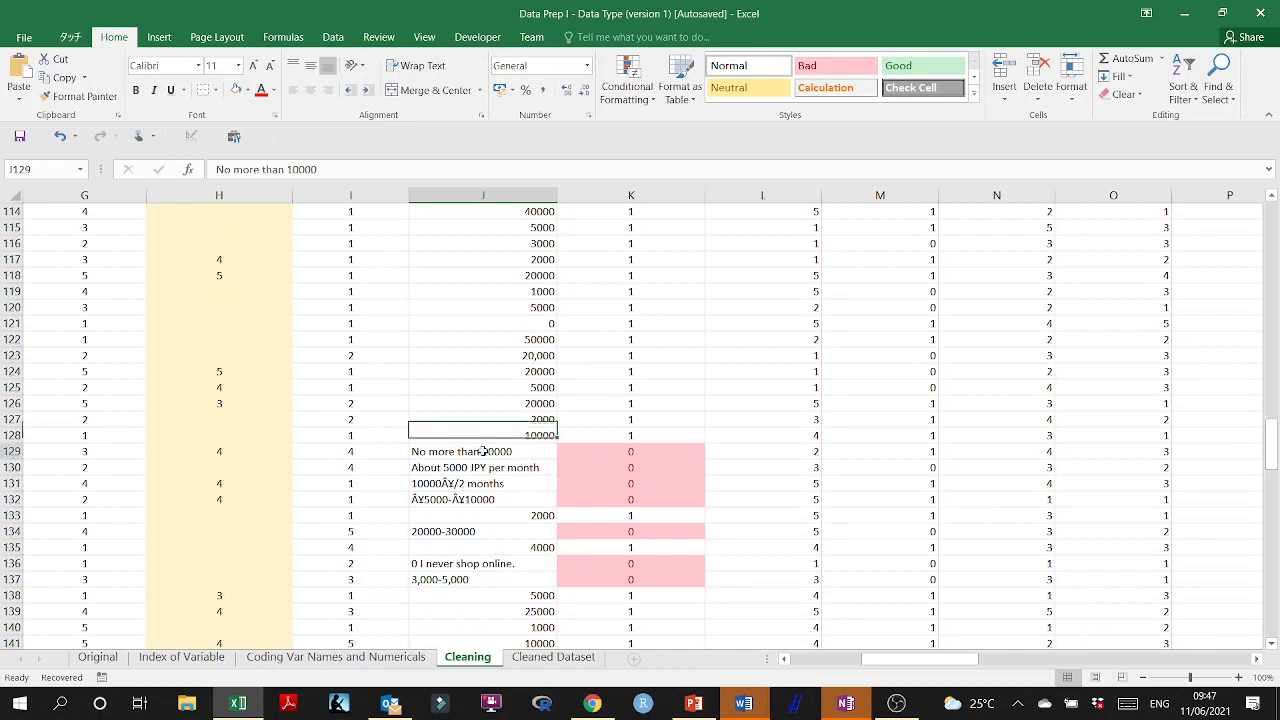
{"action": "double_click", "coordinate": [486, 452]}
{"action": "left_click_drag", "start_coordinate": [486, 452], "coordinate": [375, 446]}
{"action": "key", "text": "BackSpace"}
{"action": "key", "text": "Return"}
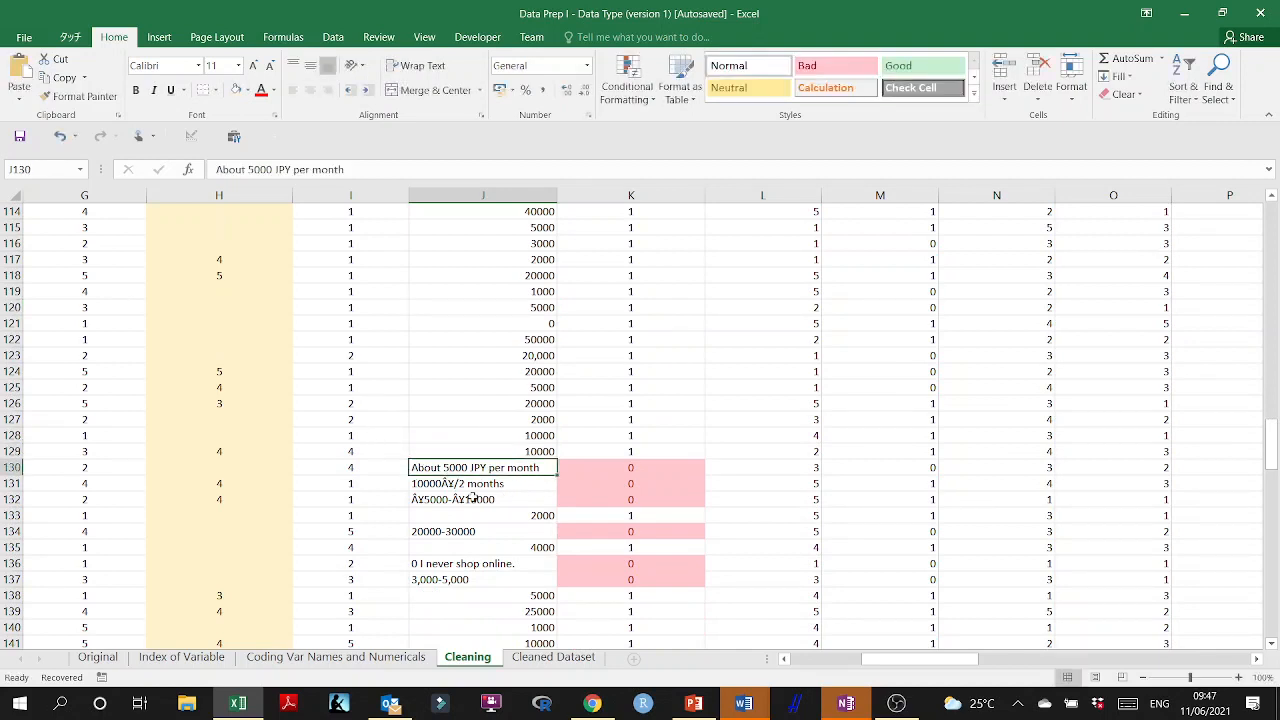
Reduce the "About 5000 JPY per month" answer in J130 to the number 5000.
{"action": "double_click", "coordinate": [443, 467]}
{"action": "left_click_drag", "start_coordinate": [443, 467], "coordinate": [371, 466]}
{"action": "key", "text": "BackSpace"}
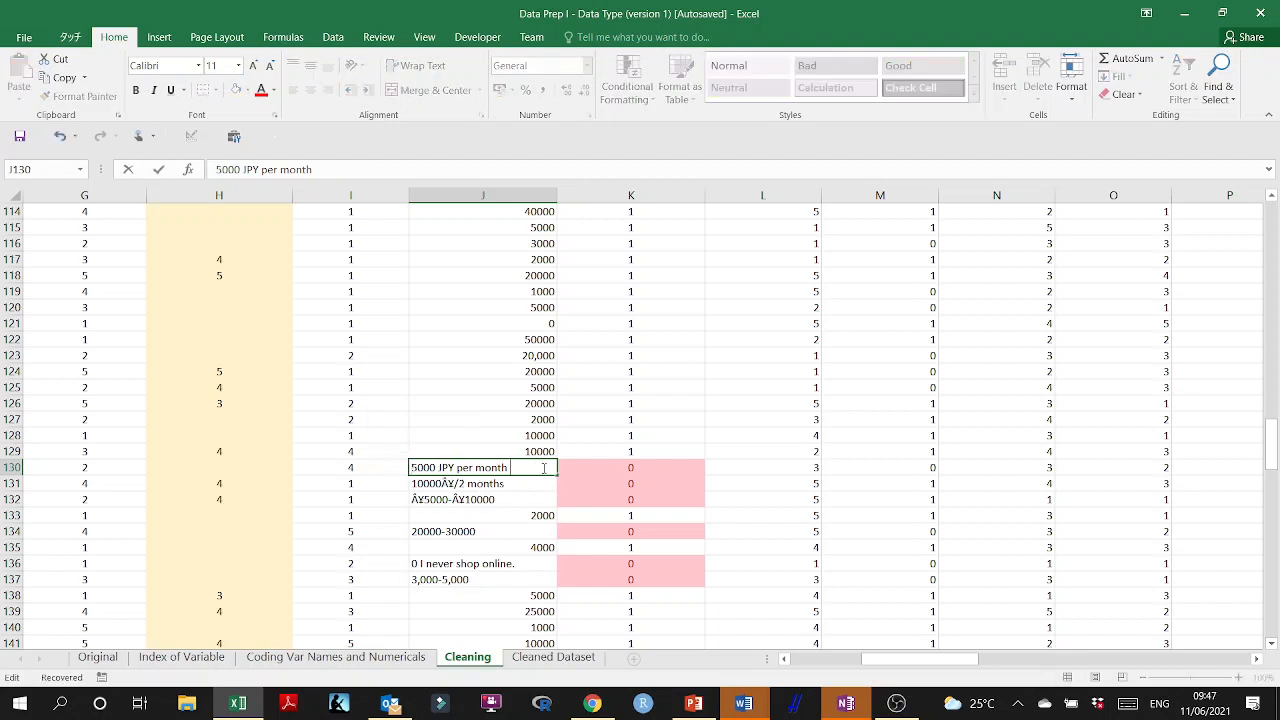
{"action": "key", "text": "BackSpace"}
{"action": "key", "text": "BackSpace"}
{"action": "key", "text": "BackSpace"}
{"action": "key", "text": "BackSpace"}
{"action": "key", "text": "BackSpace"}
{"action": "key", "text": "BackSpace"}
{"action": "key", "text": "BackSpace"}
{"action": "key", "text": "BackSpace"}
{"action": "key", "text": "BackSpace"}
{"action": "key", "text": "BackSpace"}
{"action": "key", "text": "Return"}
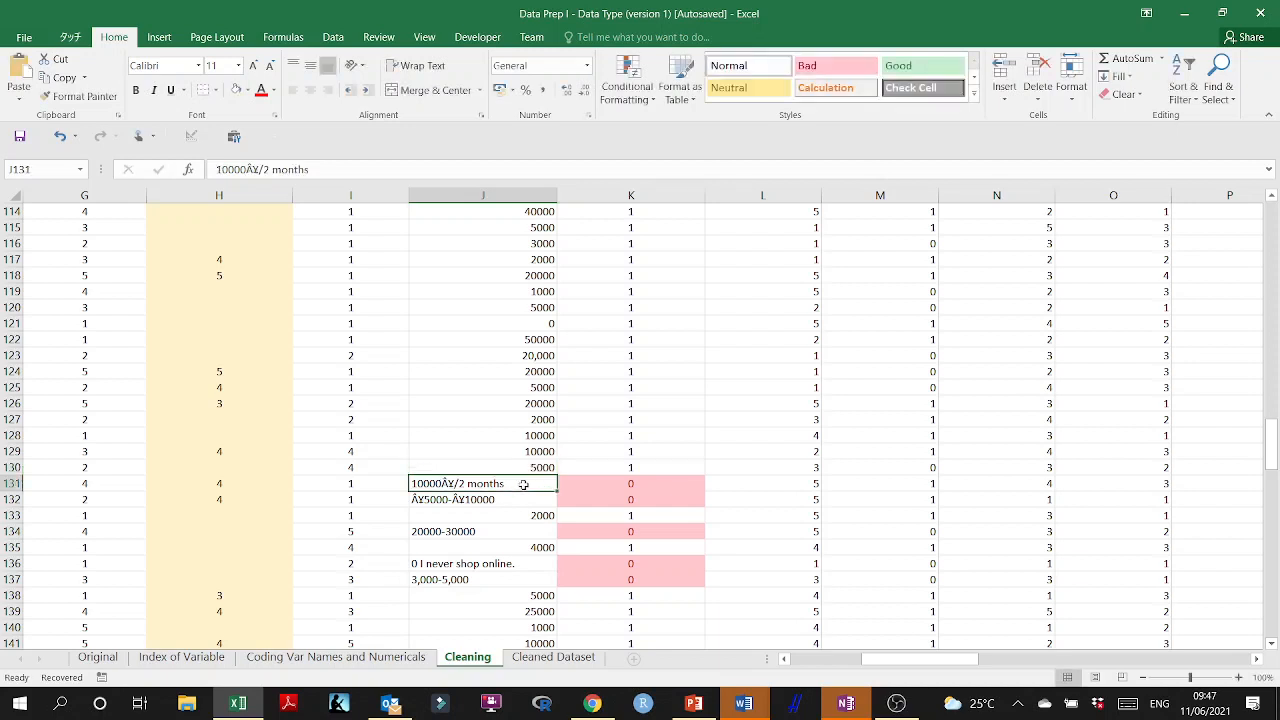
Replace the two-month budget of 10000 yen in J131 with the monthly amount 5000.
{"action": "double_click", "coordinate": [520, 483]}
{"action": "left_click_drag", "start_coordinate": [520, 483], "coordinate": [323, 483]}
{"action": "type", "text": "5000"}
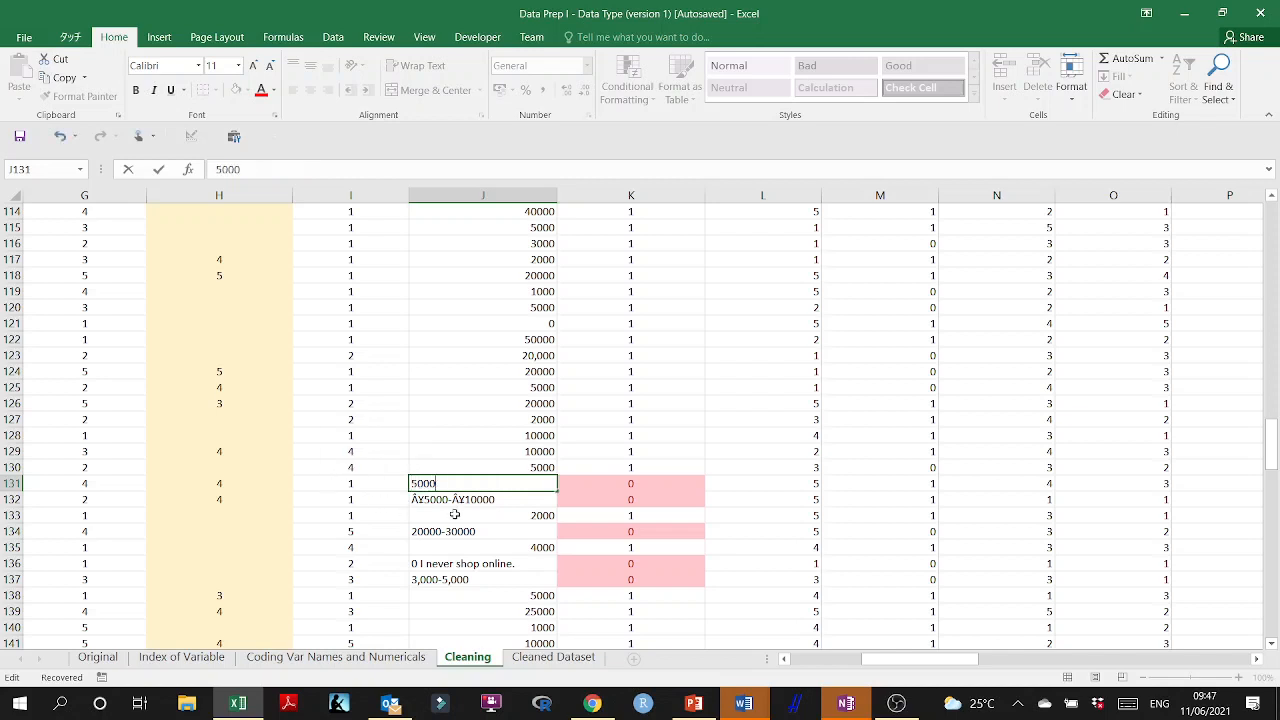
{"action": "key", "text": "Return"}
Replace the 5000 to 10000 yen range in J132 with the midpoint 7500.
{"action": "double_click", "coordinate": [505, 499]}
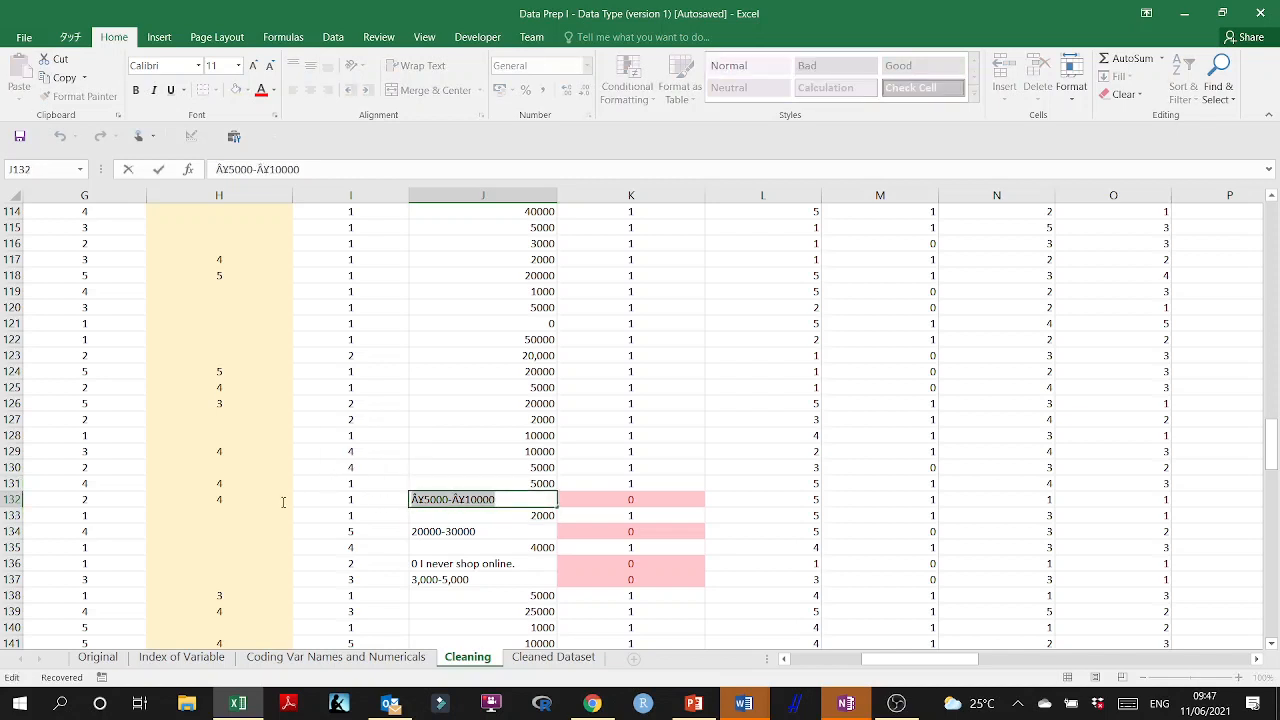
{"action": "left_click_drag", "start_coordinate": [505, 499], "coordinate": [286, 500]}
{"action": "type", "text": "7500"}
{"action": "left_click", "coordinate": [480, 550]}
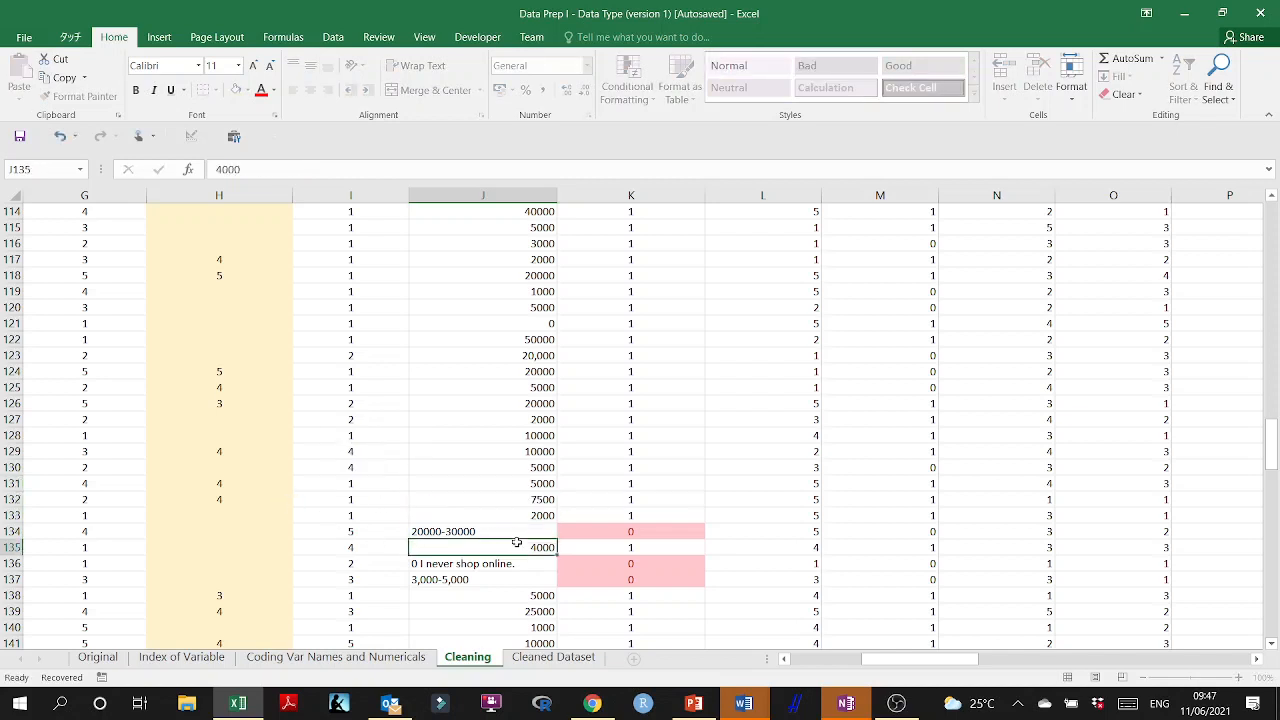
{"action": "left_click", "coordinate": [490, 527]}
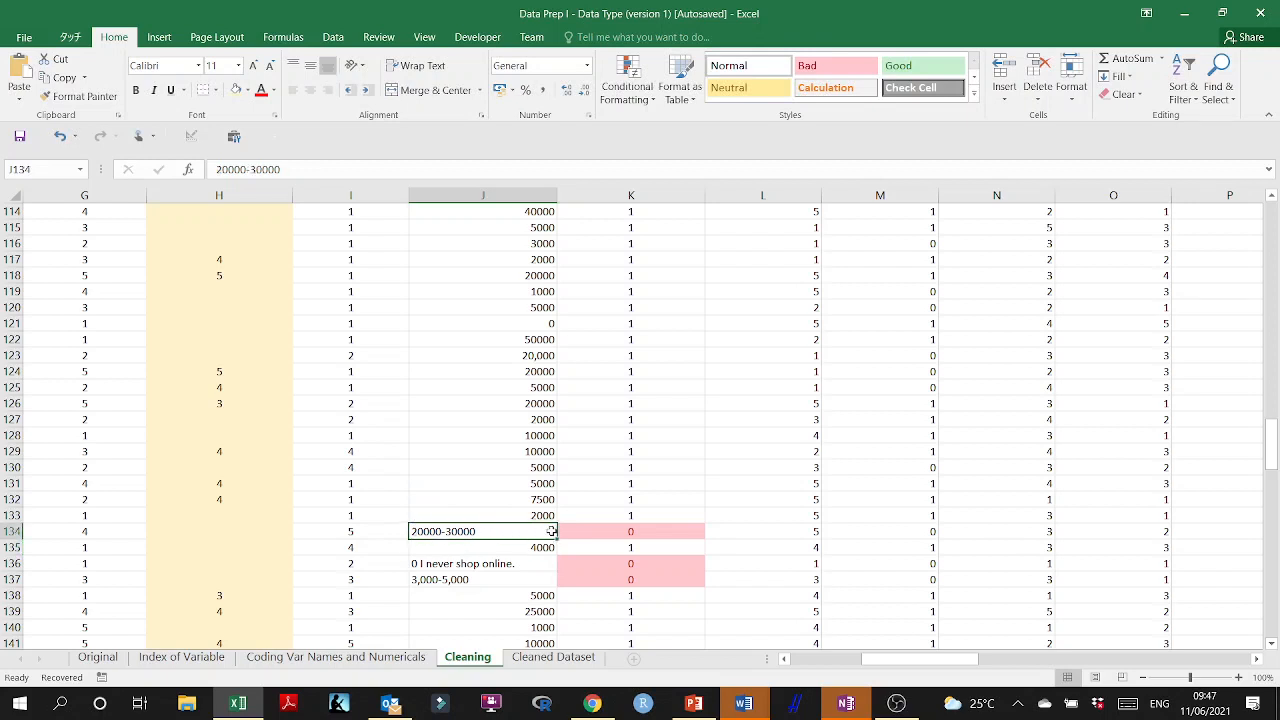
{"action": "type", "text": "25000"}
{"action": "left_click", "coordinate": [476, 564]}
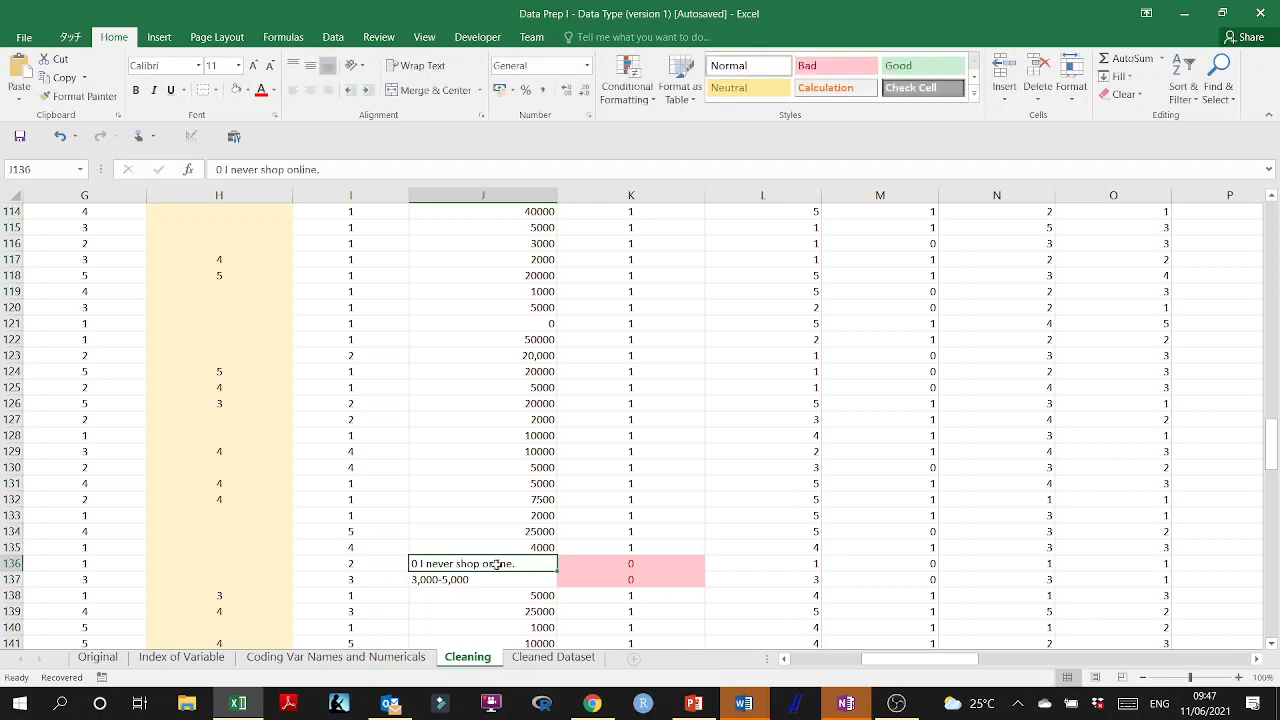
{"action": "scroll", "coordinate": [487, 511], "scroll_direction": "down", "scroll_amount": 2}
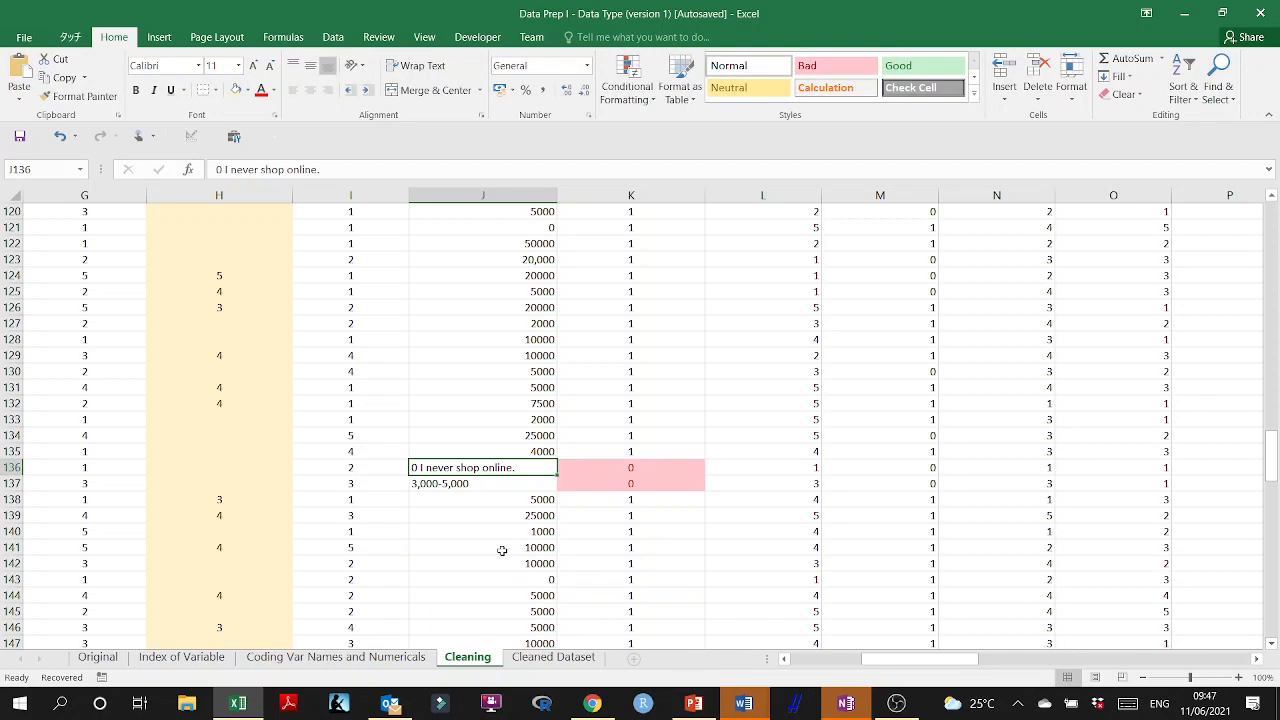
{"action": "type", "text": "0"}
Replace the "3,000-5,000" range in J137 with the midpoint 4000.
{"action": "left_click", "coordinate": [489, 487]}
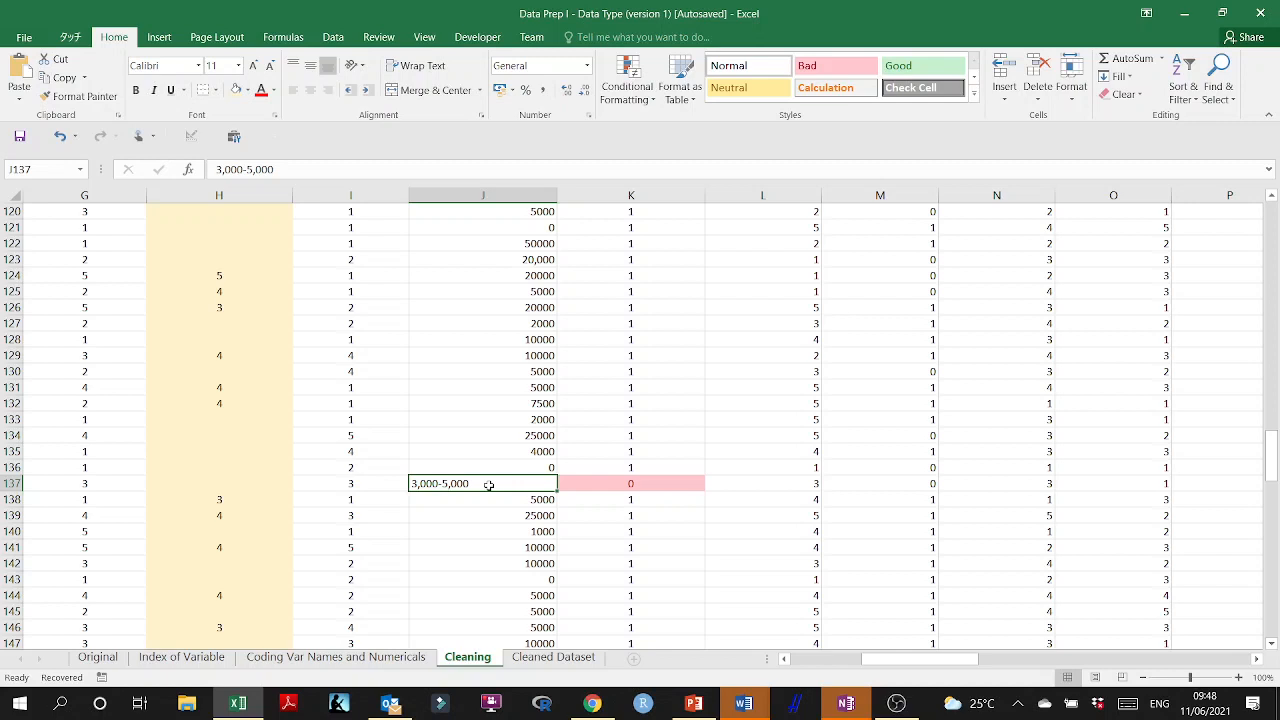
{"action": "type", "text": "4"}
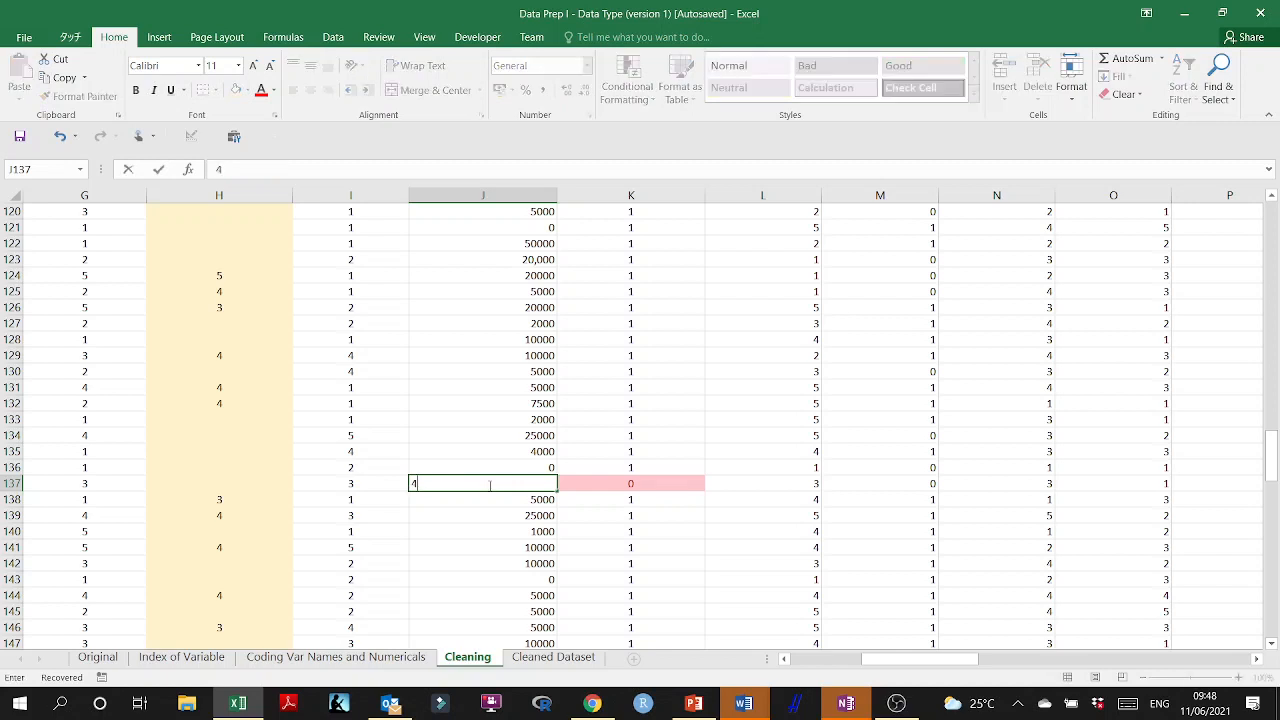
{"action": "type", "text": "000"}
{"action": "key", "text": "Return"}
Trim the "0 ~ <10000" answer in J151 to the number 10000.
{"action": "scroll", "coordinate": [500, 525], "scroll_direction": "down", "scroll_amount": 4}
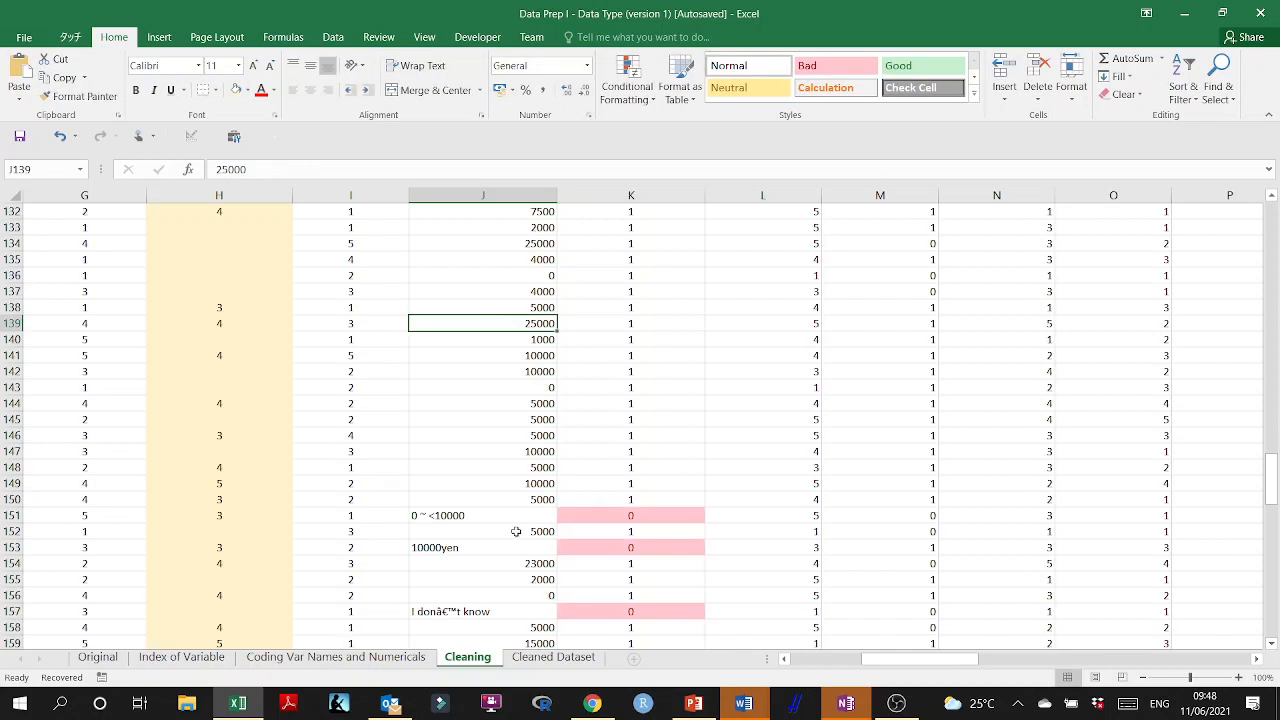
{"action": "left_click", "coordinate": [465, 515]}
{"action": "double_click", "coordinate": [443, 515]}
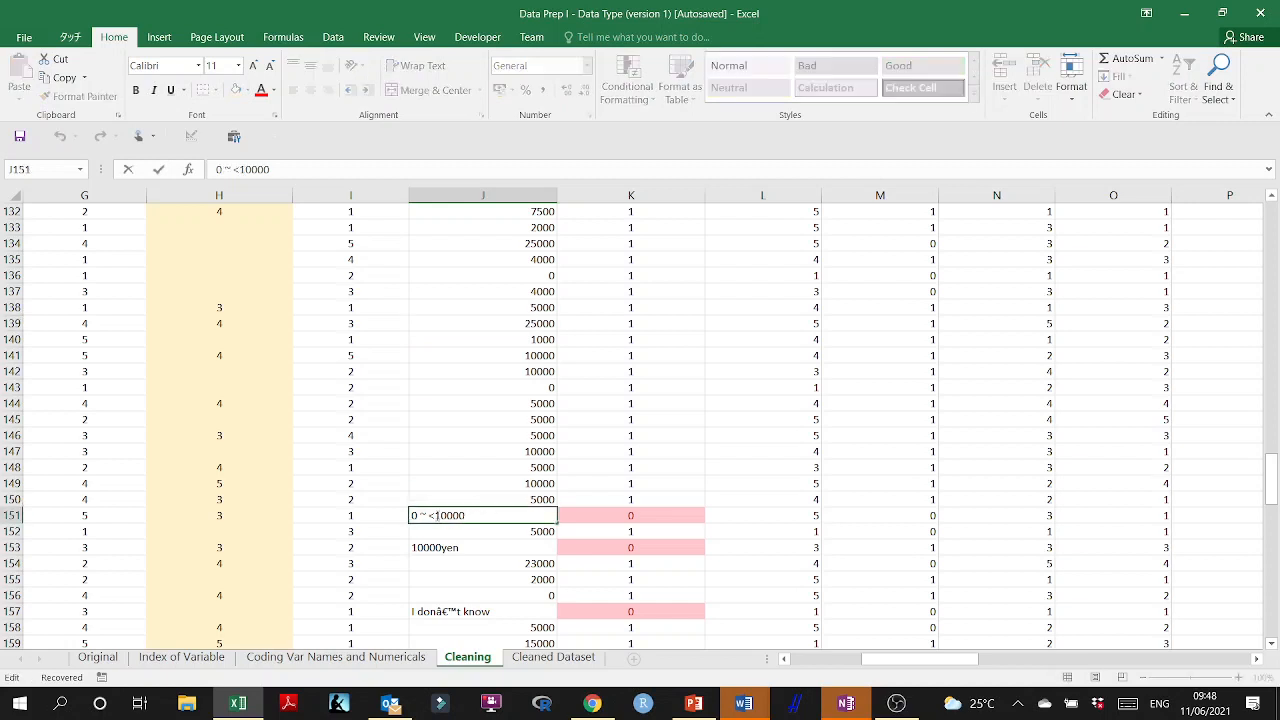
{"action": "left_click_drag", "start_coordinate": [443, 515], "coordinate": [333, 515]}
{"action": "key", "text": "BackSpace"}
Remove the "yen" unit from the answer in J153, leaving the number 10000.
{"action": "left_click", "coordinate": [451, 547]}
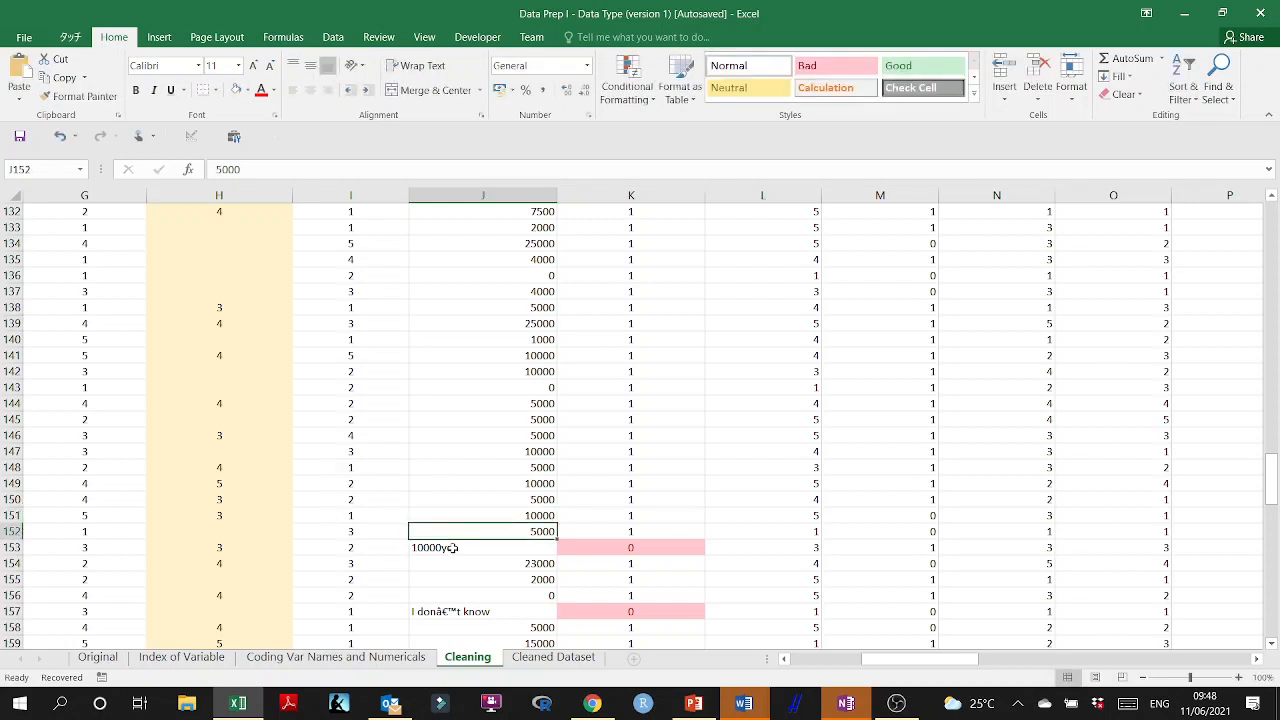
{"action": "double_click", "coordinate": [451, 547]}
{"action": "double_click", "coordinate": [451, 547]}
{"action": "left_click", "coordinate": [450, 547]}
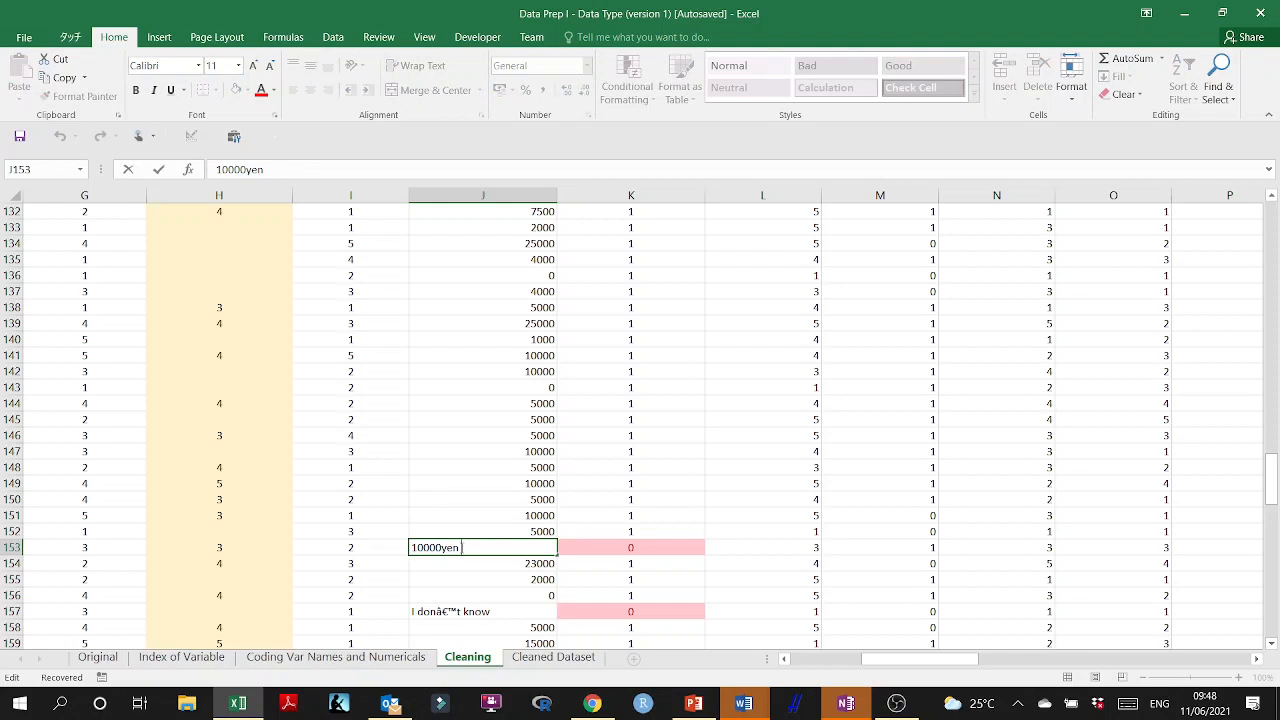
{"action": "key", "text": "BackSpace"}
{"action": "key", "text": "BackSpace"}
{"action": "key", "text": "BackSpace"}
{"action": "key", "text": "Return"}
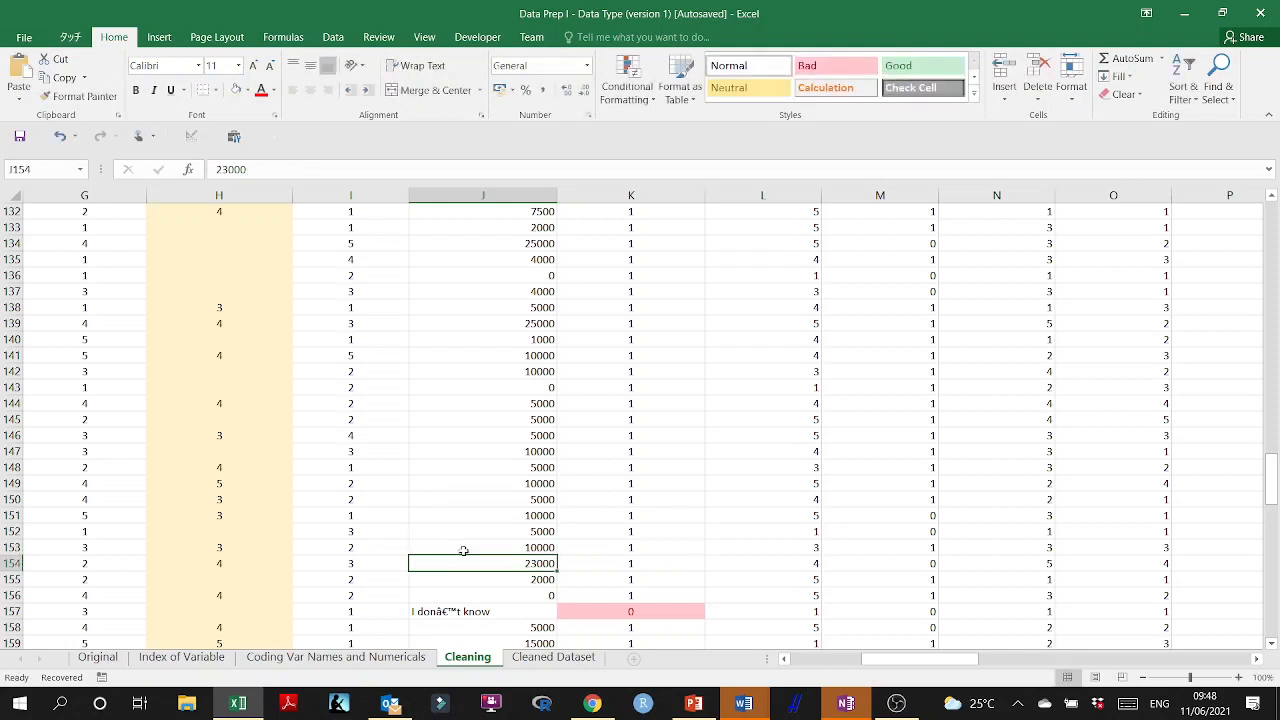
Try replacing the "I don't know" answer in J157 with 0.
{"action": "scroll", "coordinate": [500, 563], "scroll_direction": "down", "scroll_amount": 3}
{"action": "double_click", "coordinate": [496, 468]}
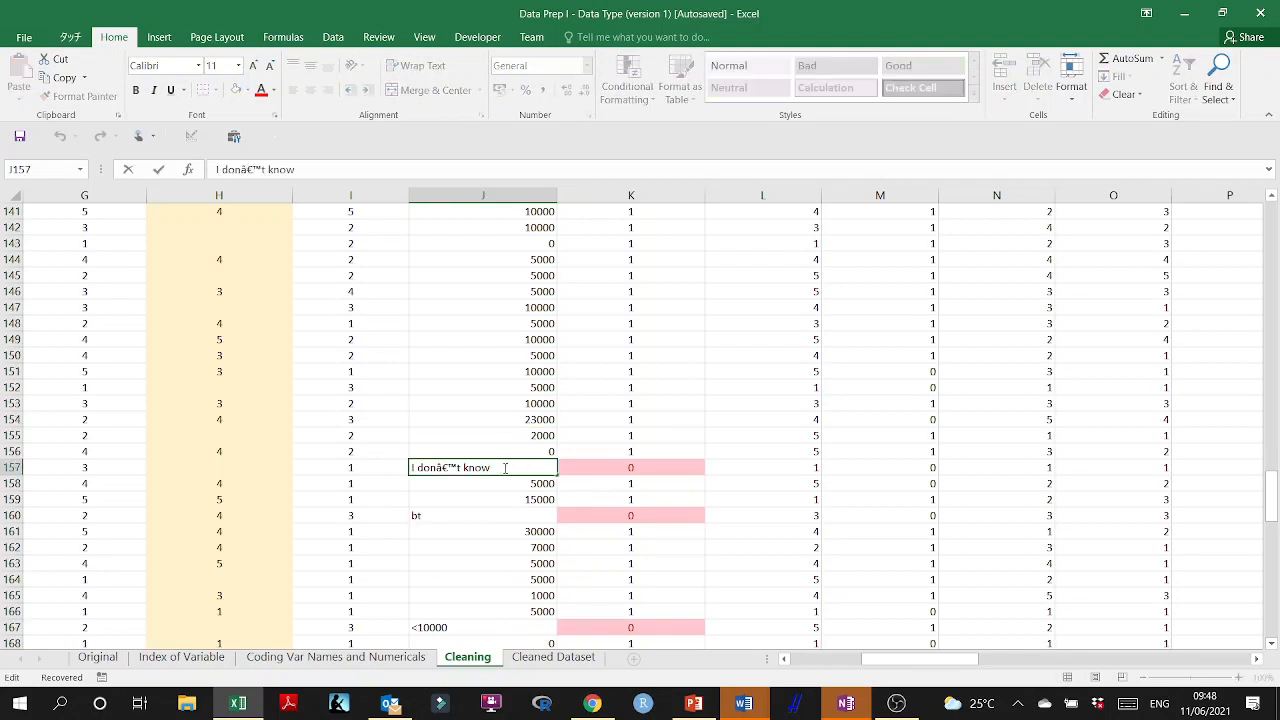
{"action": "left_click_drag", "start_coordinate": [505, 468], "coordinate": [397, 467]}
{"action": "type", "text": "0"}
{"action": "left_click", "coordinate": [430, 546]}
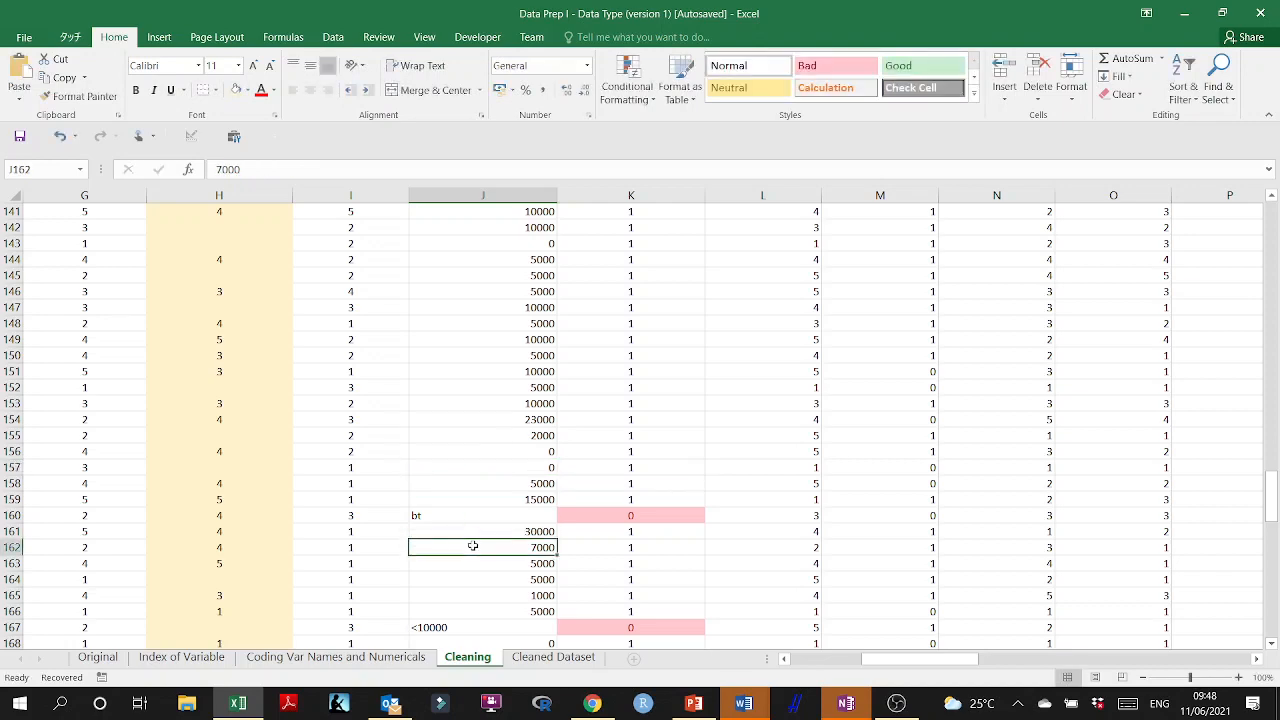
Undo the replacement of the "I don't know" answer in J157.
{"action": "scroll", "coordinate": [455, 499], "scroll_direction": "down", "scroll_amount": 1}
{"action": "left_click", "coordinate": [448, 467]}
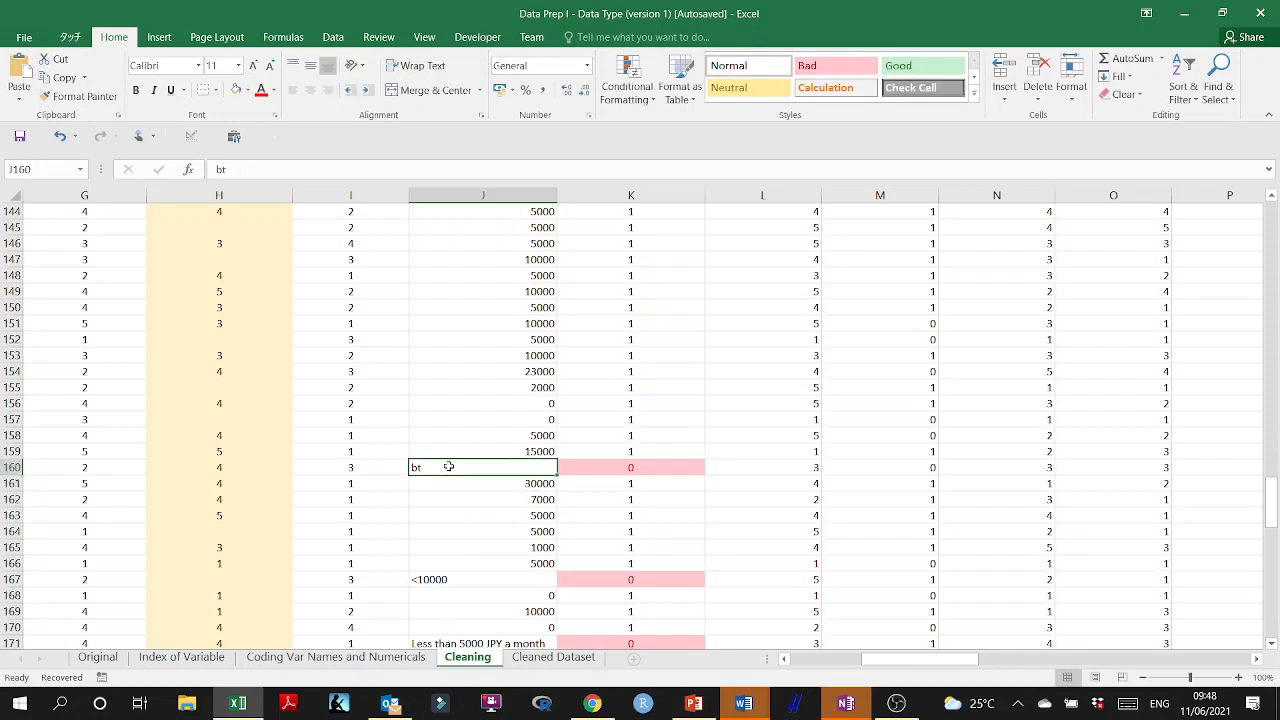
{"action": "key", "text": "ctrl+z"}
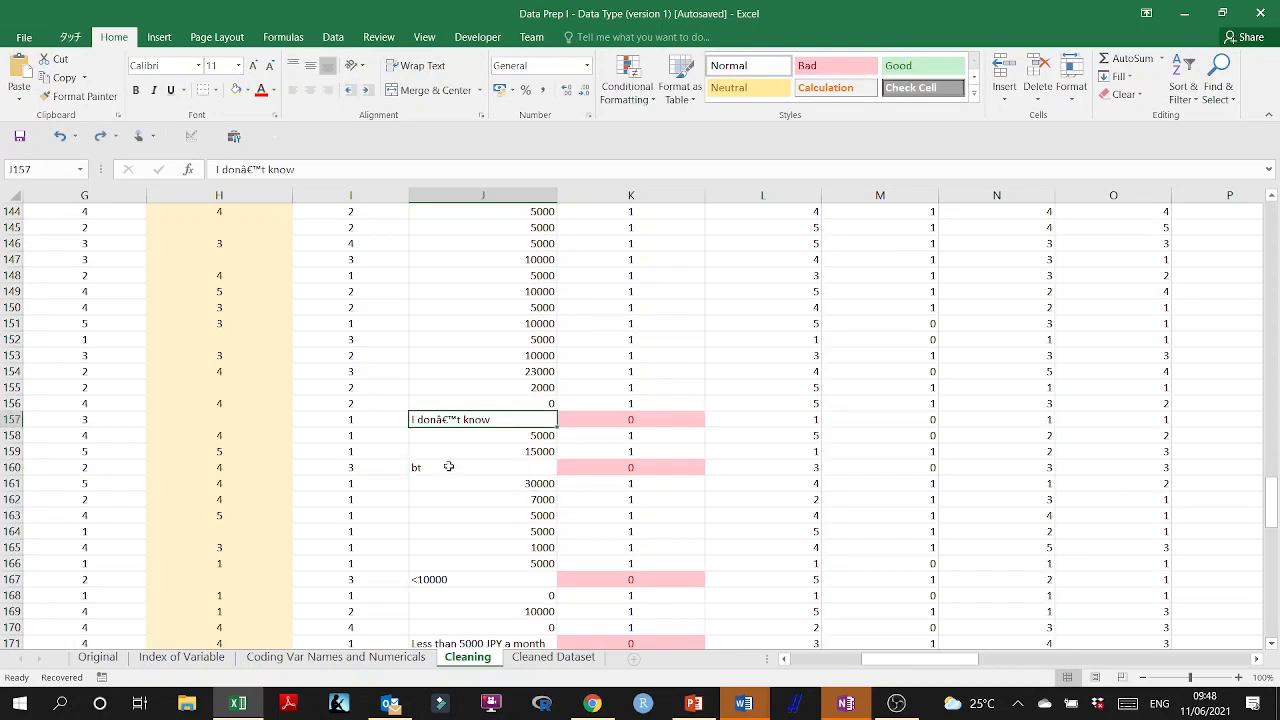
Replace the "I don't know" answer in J157 with a formula averaging the budgets in J3:J156.
{"action": "double_click", "coordinate": [507, 420]}
{"action": "left_click_drag", "start_coordinate": [507, 420], "coordinate": [362, 424]}
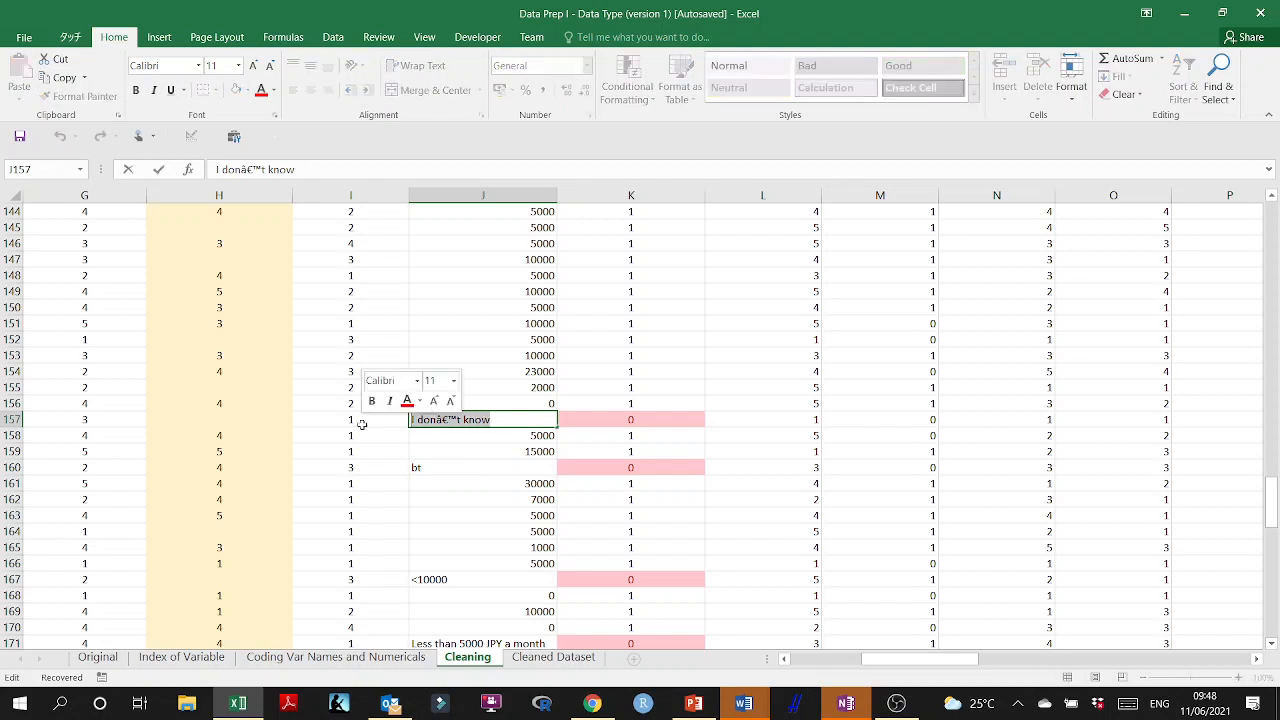
{"action": "type", "text": "=average("}
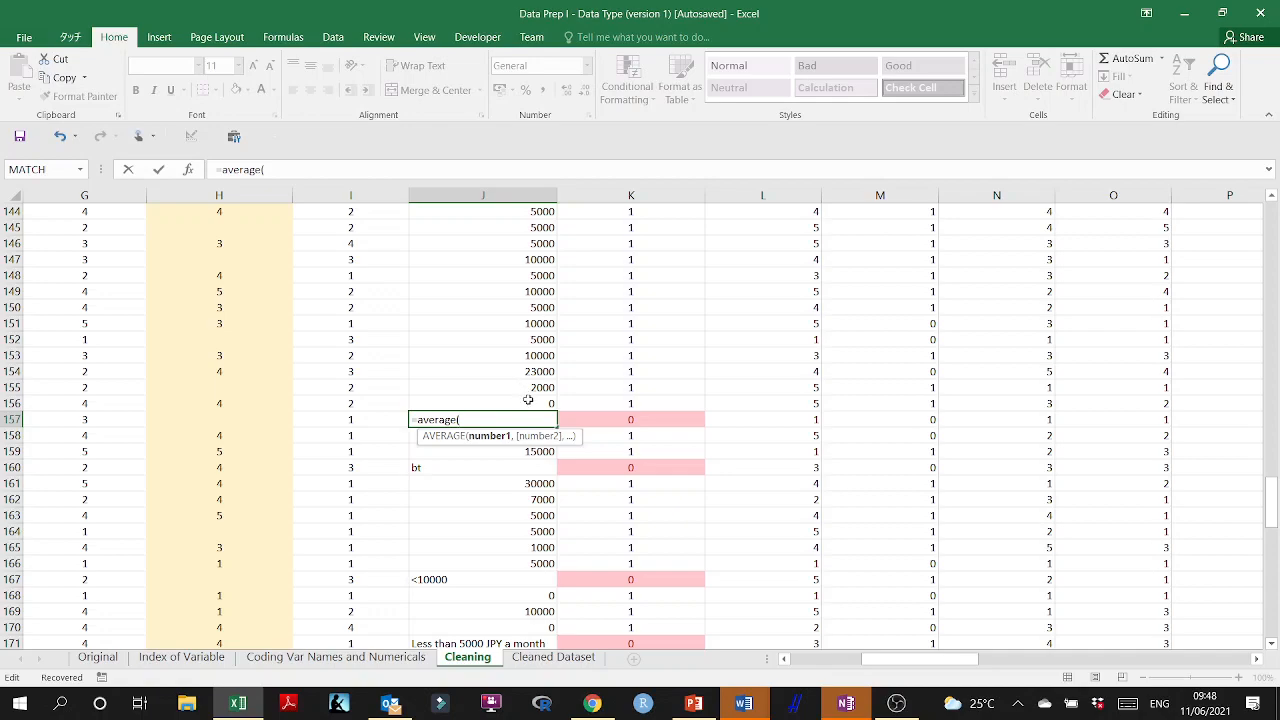
{"action": "left_click_drag", "start_coordinate": [527, 400], "coordinate": [512, 253]}
{"action": "key", "text": "Return"}
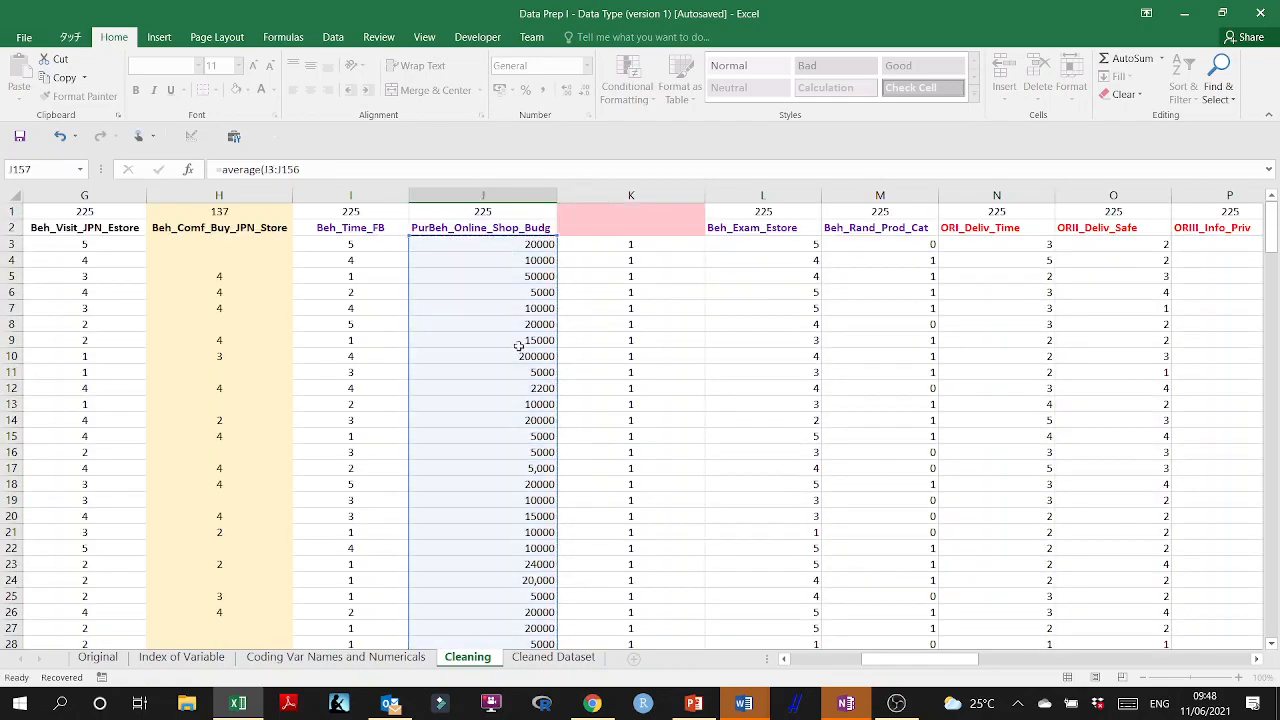
{"action": "left_click", "coordinate": [525, 405]}
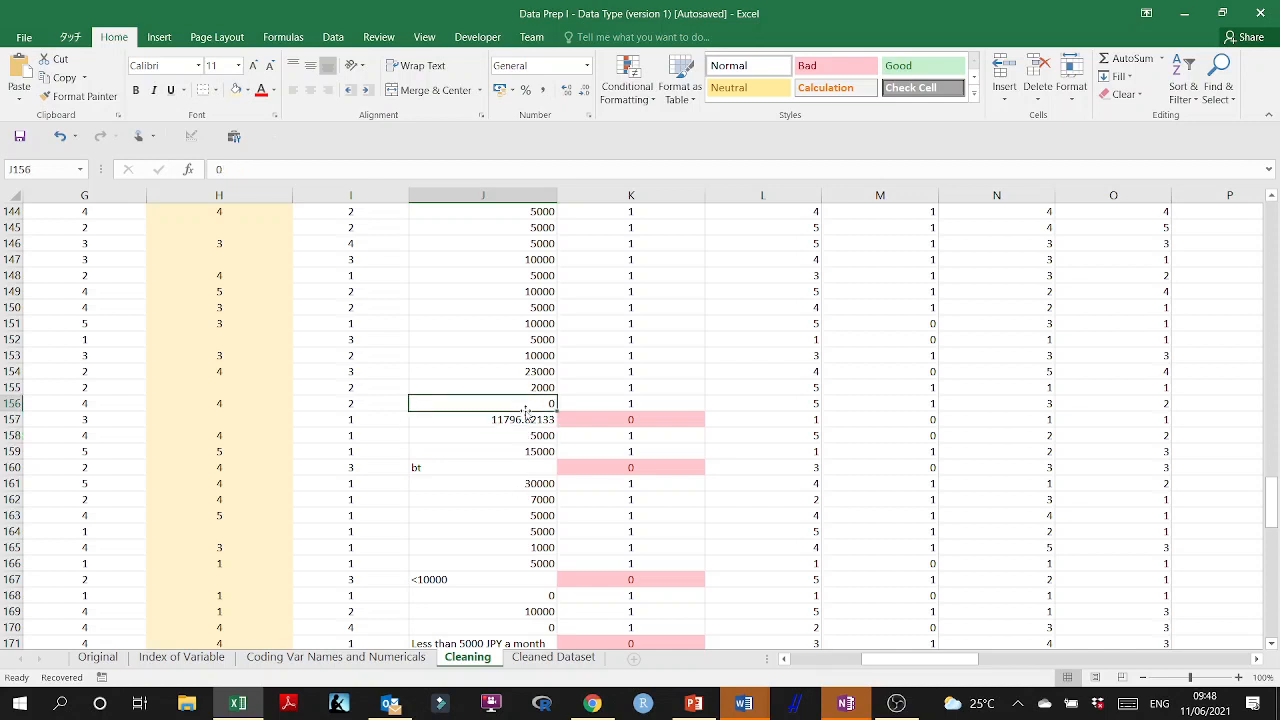
{"action": "double_click", "coordinate": [528, 418]}
{"action": "key", "text": "Return"}
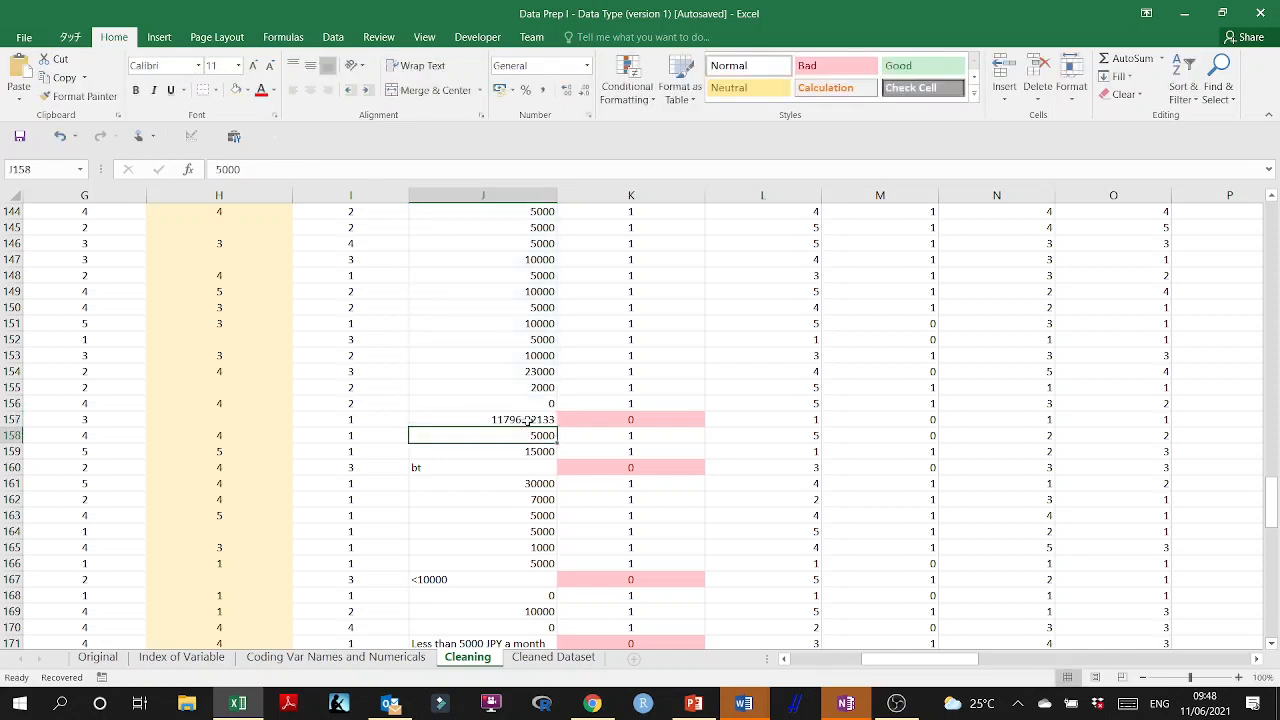
Reduce the displayed decimals of the average in J157 until it shows as a whole number.
{"action": "left_click", "coordinate": [528, 420]}
{"action": "left_click", "coordinate": [579, 93]}
{"action": "left_click", "coordinate": [579, 93]}
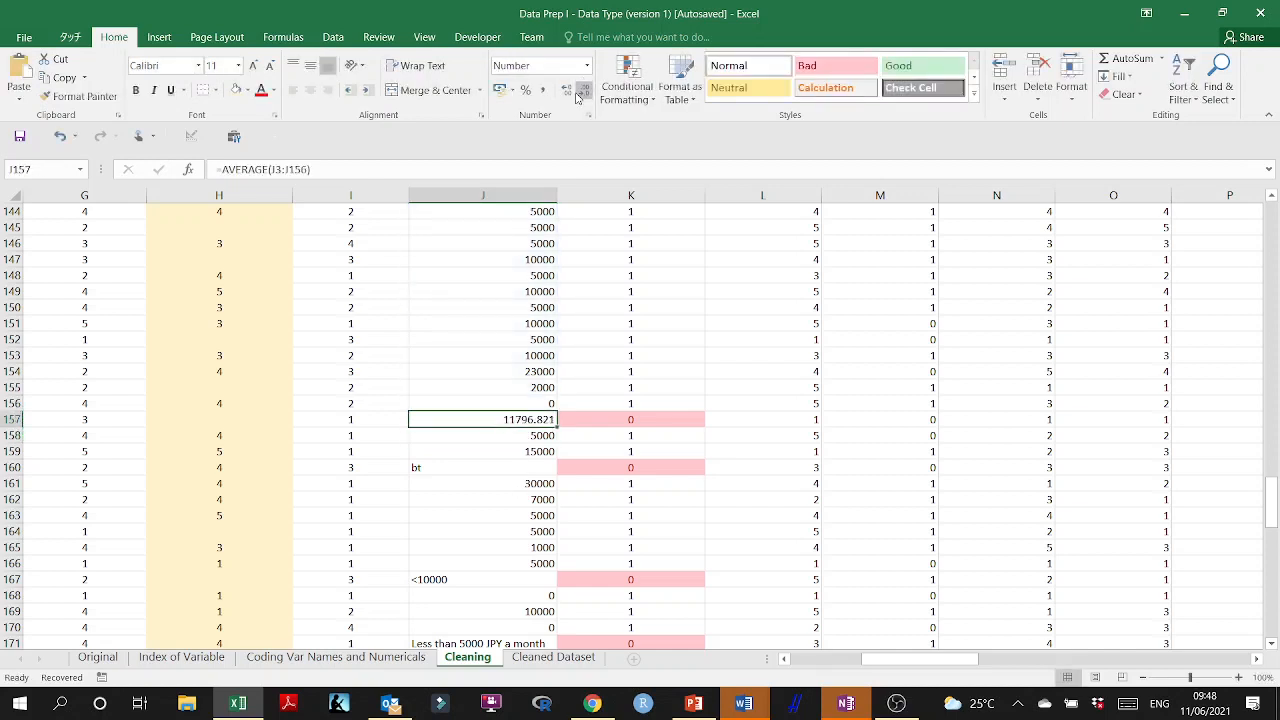
{"action": "left_click", "coordinate": [579, 93]}
{"action": "left_click", "coordinate": [579, 93]}
{"action": "left_click", "coordinate": [579, 93]}
Copy the average formula from J157 into J160 to replace the "bt" answer, and check its cell range.
{"action": "left_click", "coordinate": [510, 470]}
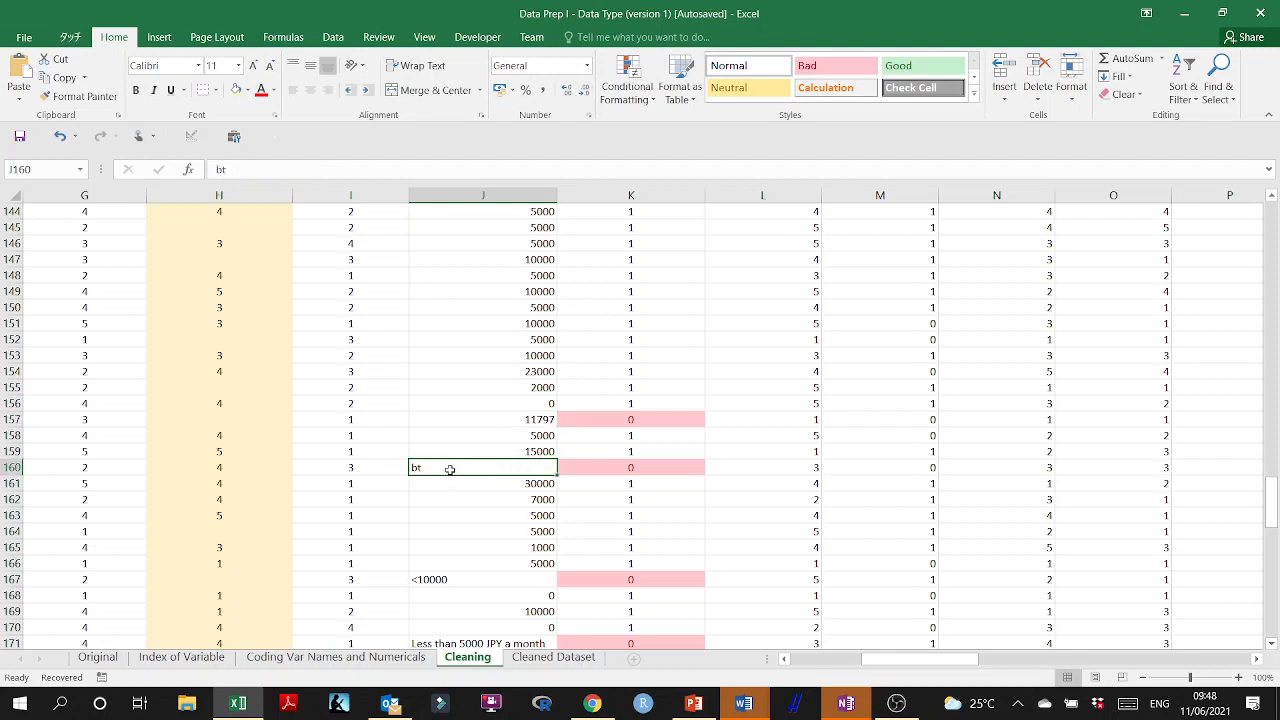
{"action": "left_click", "coordinate": [491, 417]}
{"action": "key", "text": "ctrl+c"}
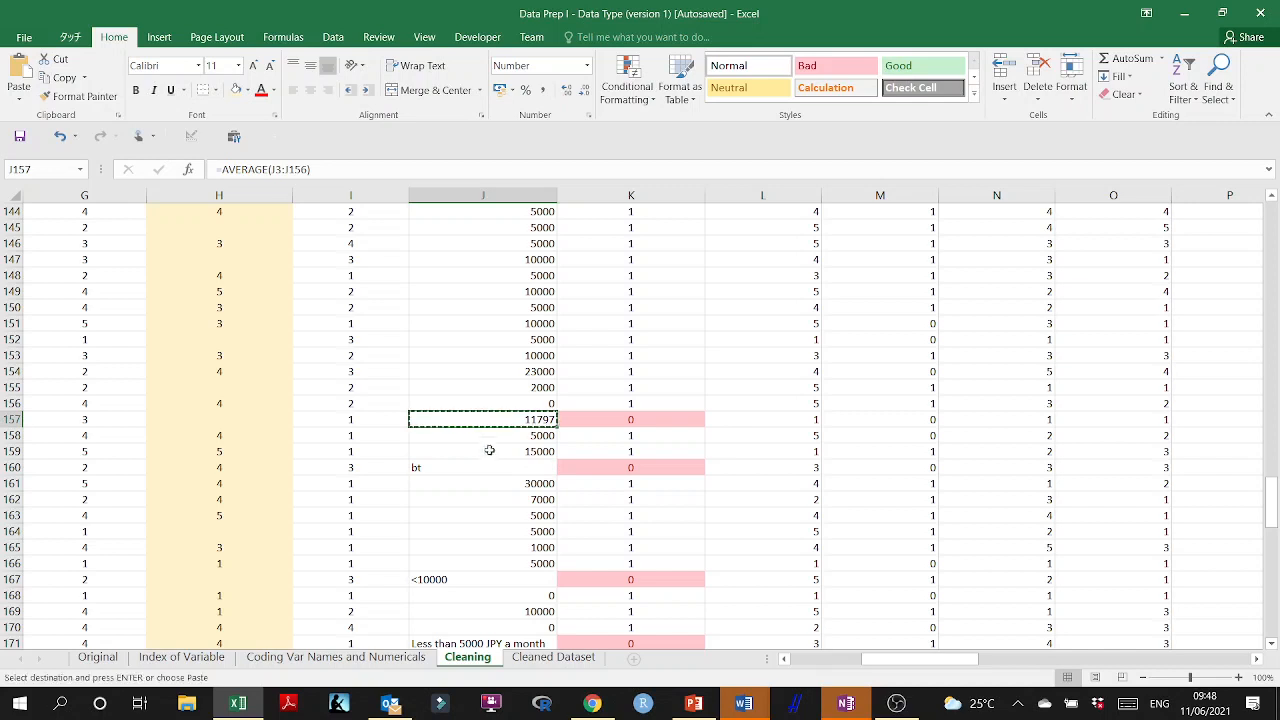
{"action": "left_click", "coordinate": [482, 467]}
{"action": "key", "text": "ctrl+v"}
{"action": "key", "text": "Escape"}
{"action": "double_click", "coordinate": [482, 467]}
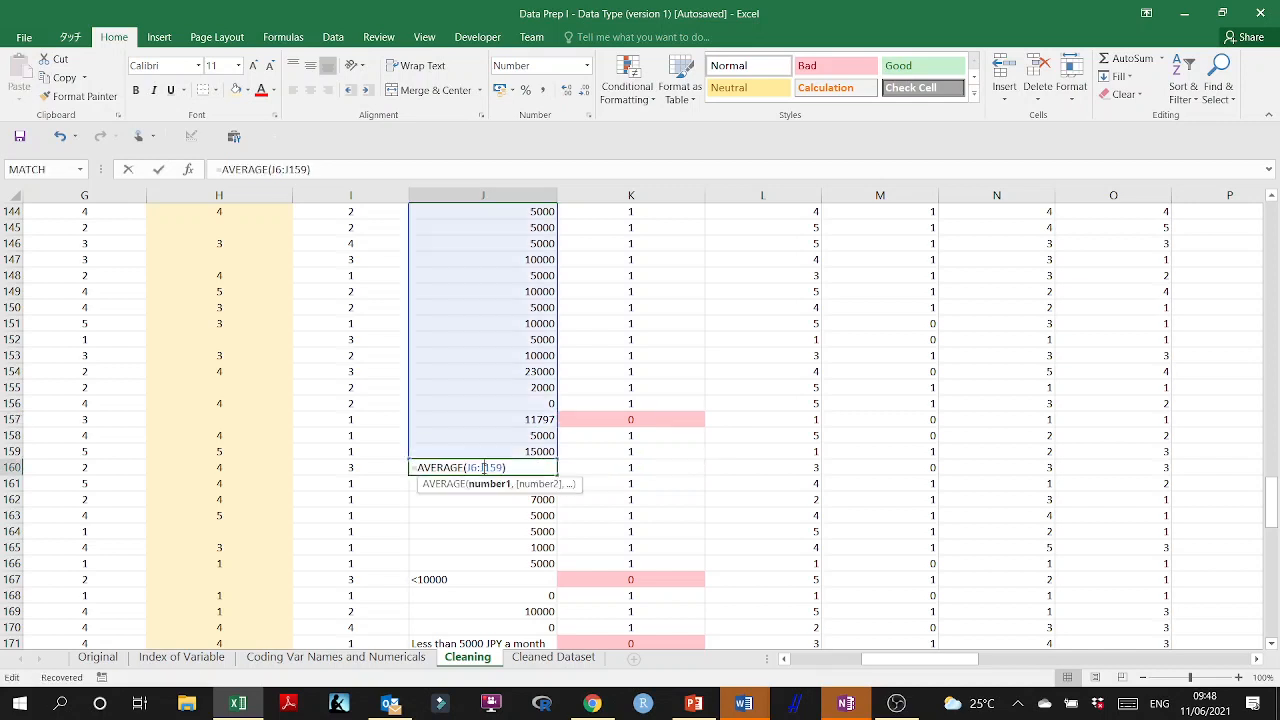
{"action": "key", "text": "Return"}
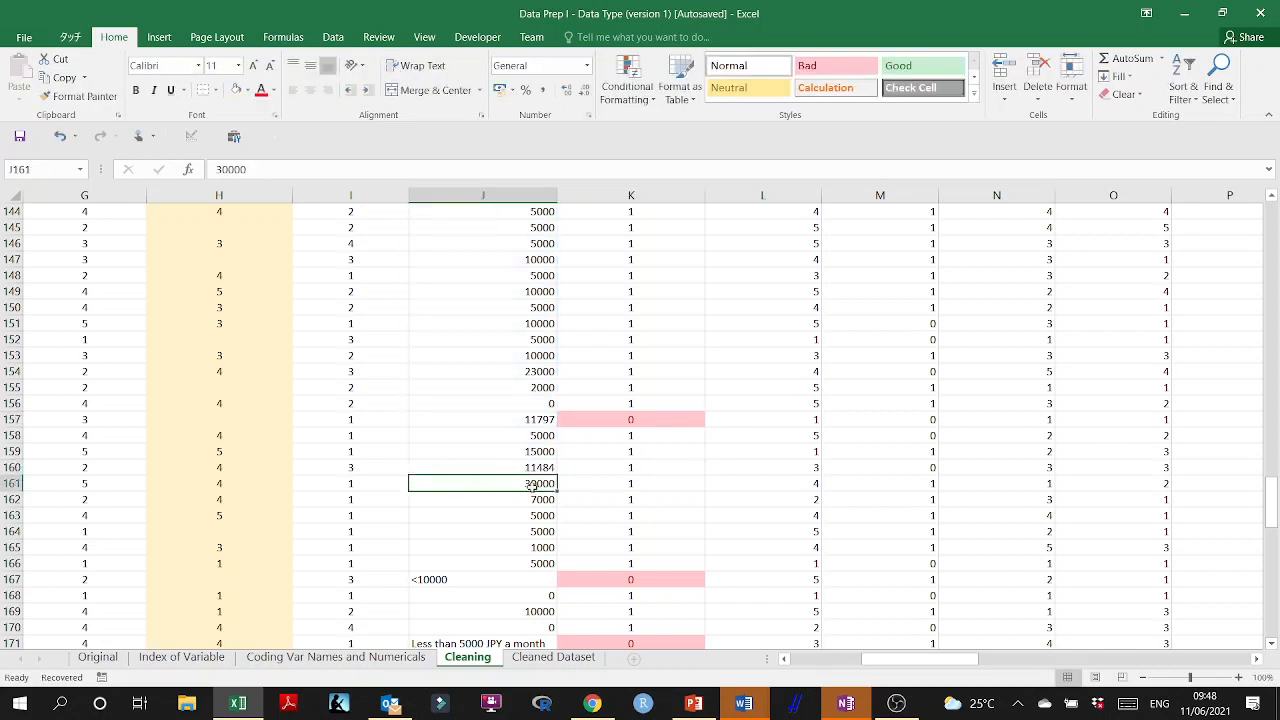
Remove the "<" sign from the answer in J167, leaving the number 10000.
{"action": "scroll", "coordinate": [436, 497], "scroll_direction": "down", "scroll_amount": 2}
{"action": "double_click", "coordinate": [413, 485]}
{"action": "key", "text": "Delete"}
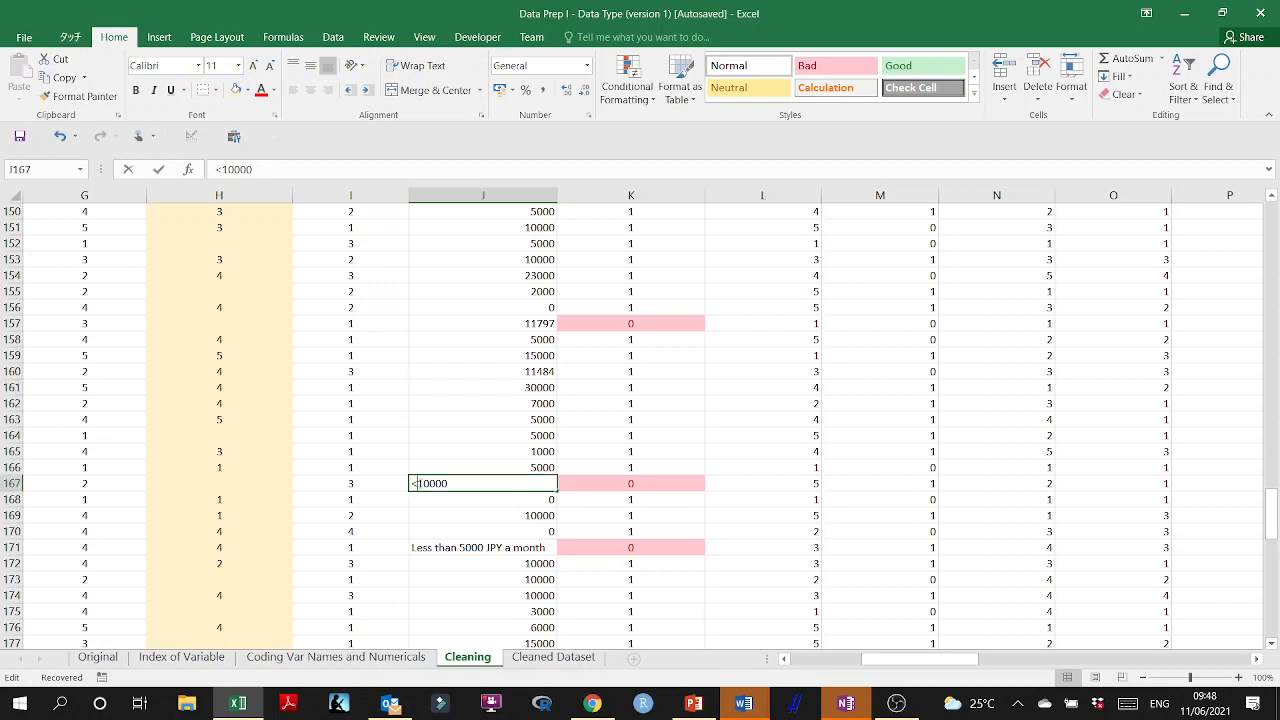
{"action": "key", "text": "Return"}
Trim the "Less than 5000 JPY a month" answer in J171 to the number 5000.
{"action": "scroll", "coordinate": [474, 507], "scroll_direction": "down", "scroll_amount": 2}
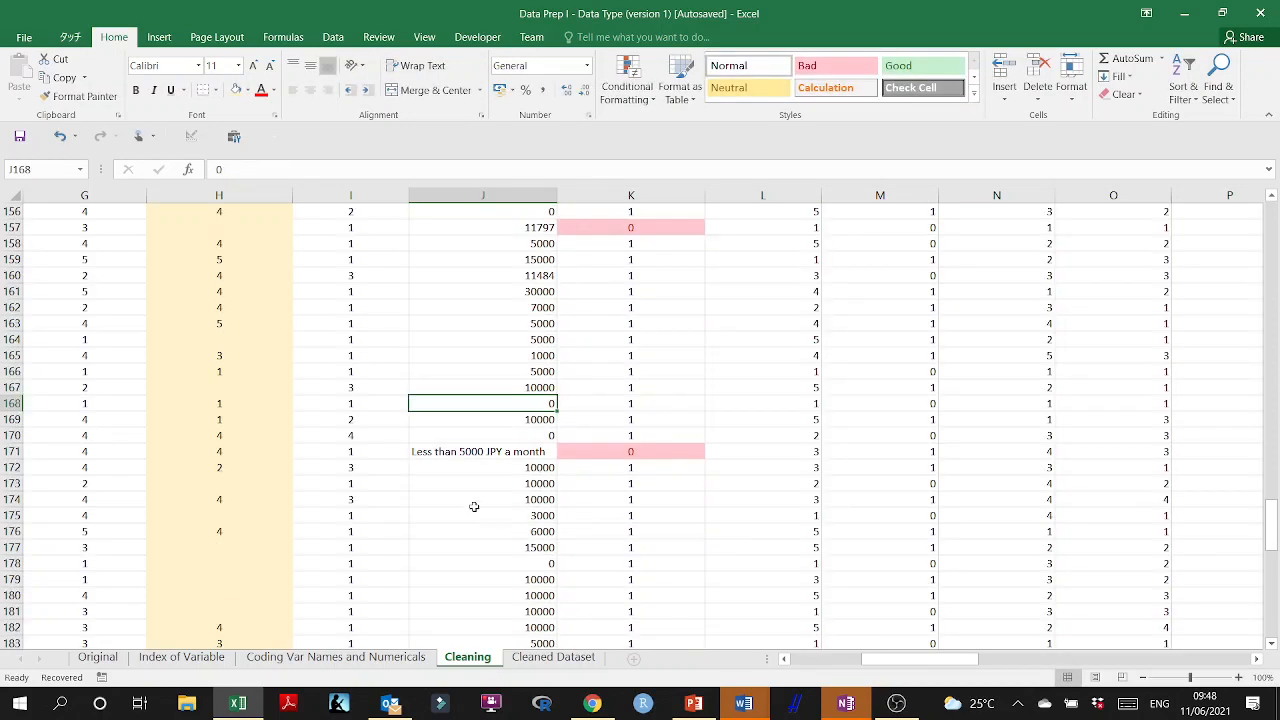
{"action": "double_click", "coordinate": [451, 451]}
{"action": "left_click_drag", "start_coordinate": [460, 451], "coordinate": [360, 451]}
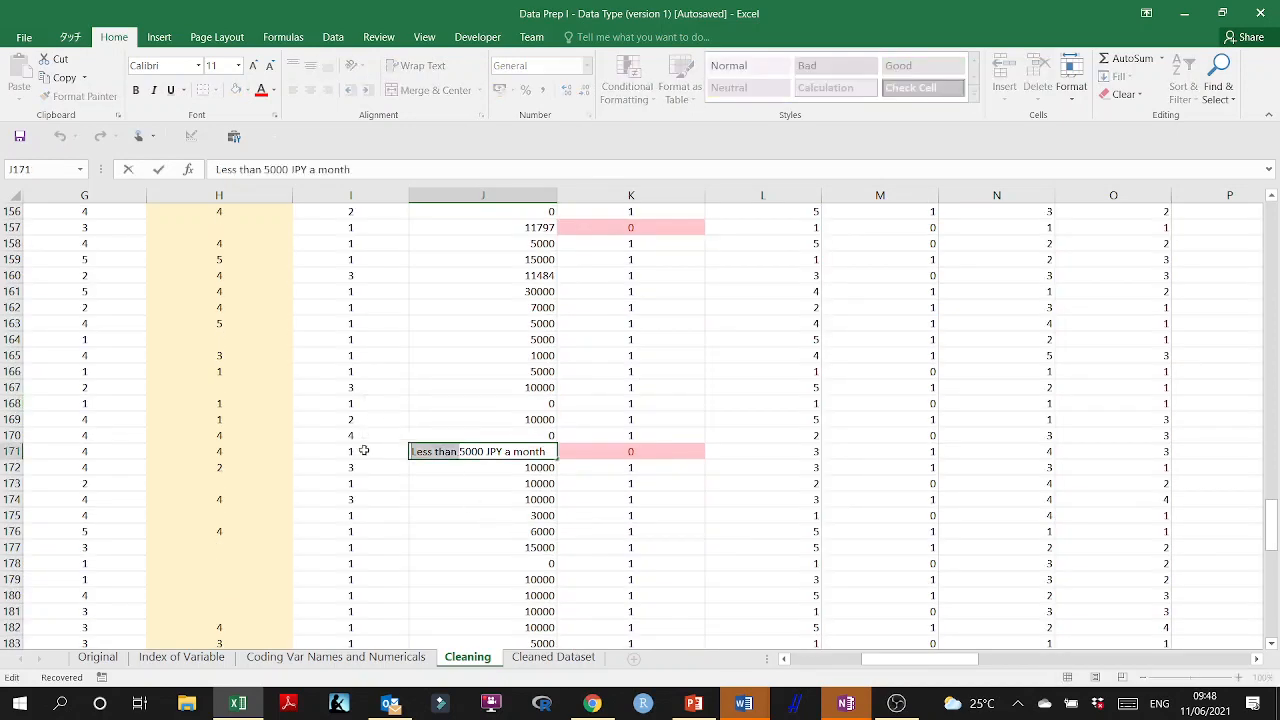
{"action": "key", "text": "Delete"}
{"action": "left_click_drag", "start_coordinate": [503, 452], "coordinate": [437, 452]}
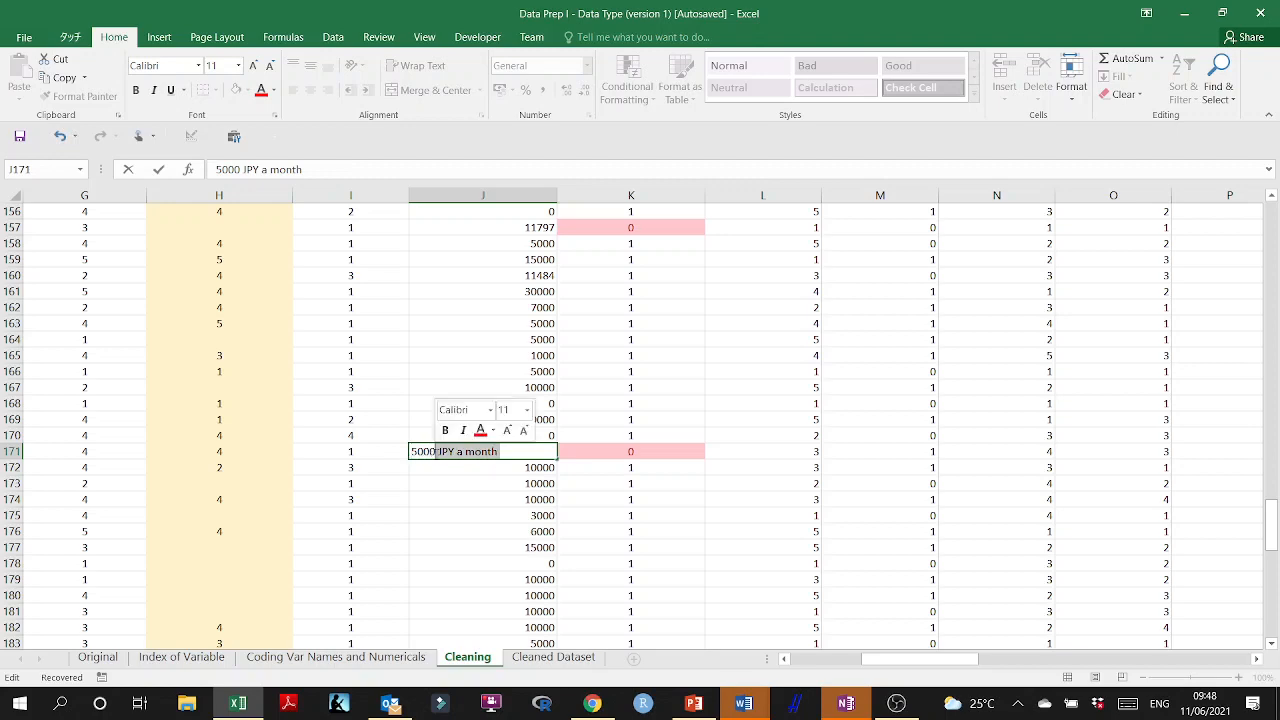
{"action": "key", "text": "Delete"}
{"action": "key", "text": "Return"}
Trim the "no more than 5000 yen" answer in J193 to the number 5000.
{"action": "scroll", "coordinate": [506, 534], "scroll_direction": "down", "scroll_amount": 7}
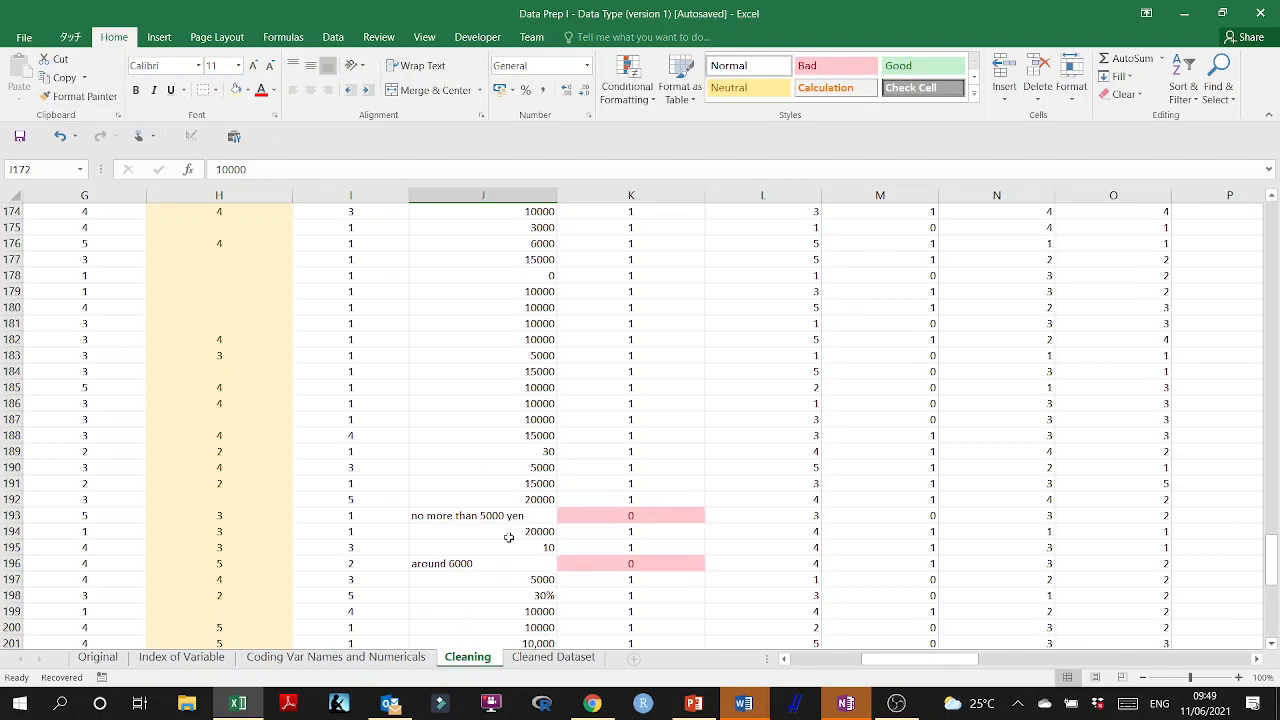
{"action": "double_click", "coordinate": [481, 467]}
{"action": "left_click_drag", "start_coordinate": [481, 467], "coordinate": [346, 468]}
{"action": "key", "text": "Delete"}
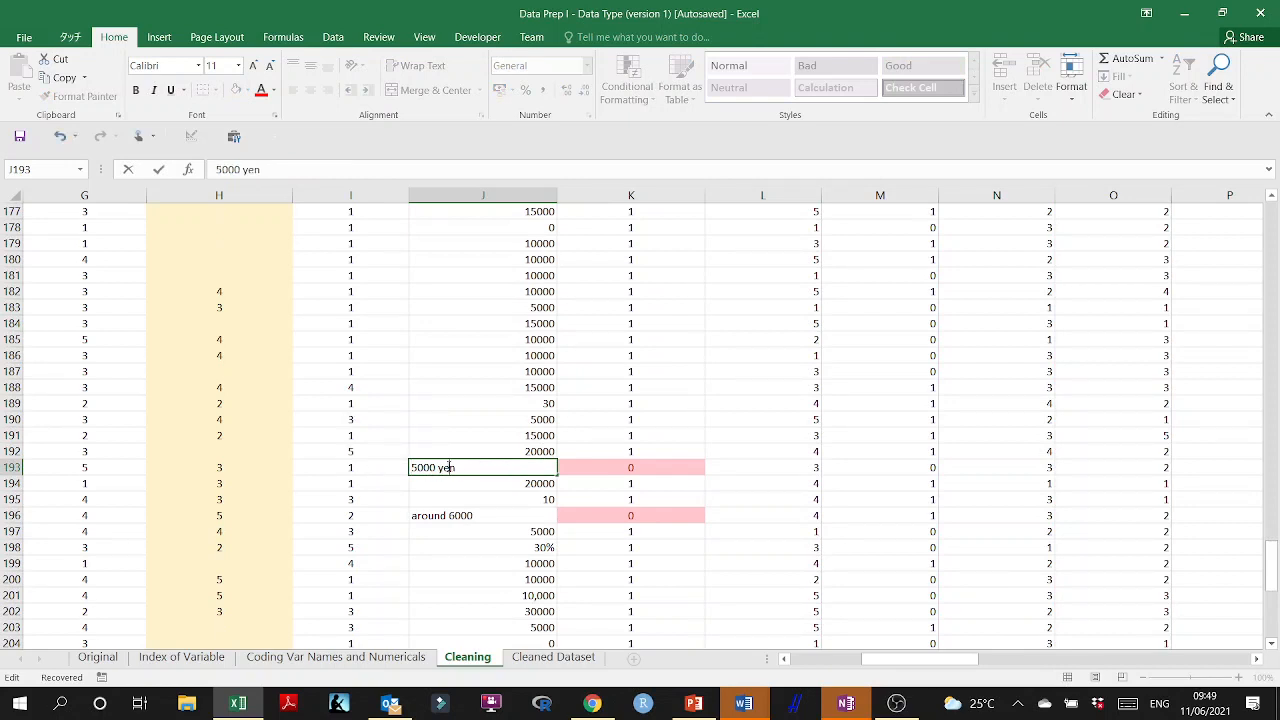
{"action": "key", "text": "Return"}
{"action": "double_click", "coordinate": [450, 467]}
{"action": "key", "text": "BackSpace"}
{"action": "key", "text": "BackSpace"}
{"action": "key", "text": "BackSpace"}
{"action": "key", "text": "Return"}
Remove the word "around" from the answer in J196, leaving the number 6000.
{"action": "double_click", "coordinate": [446, 515]}
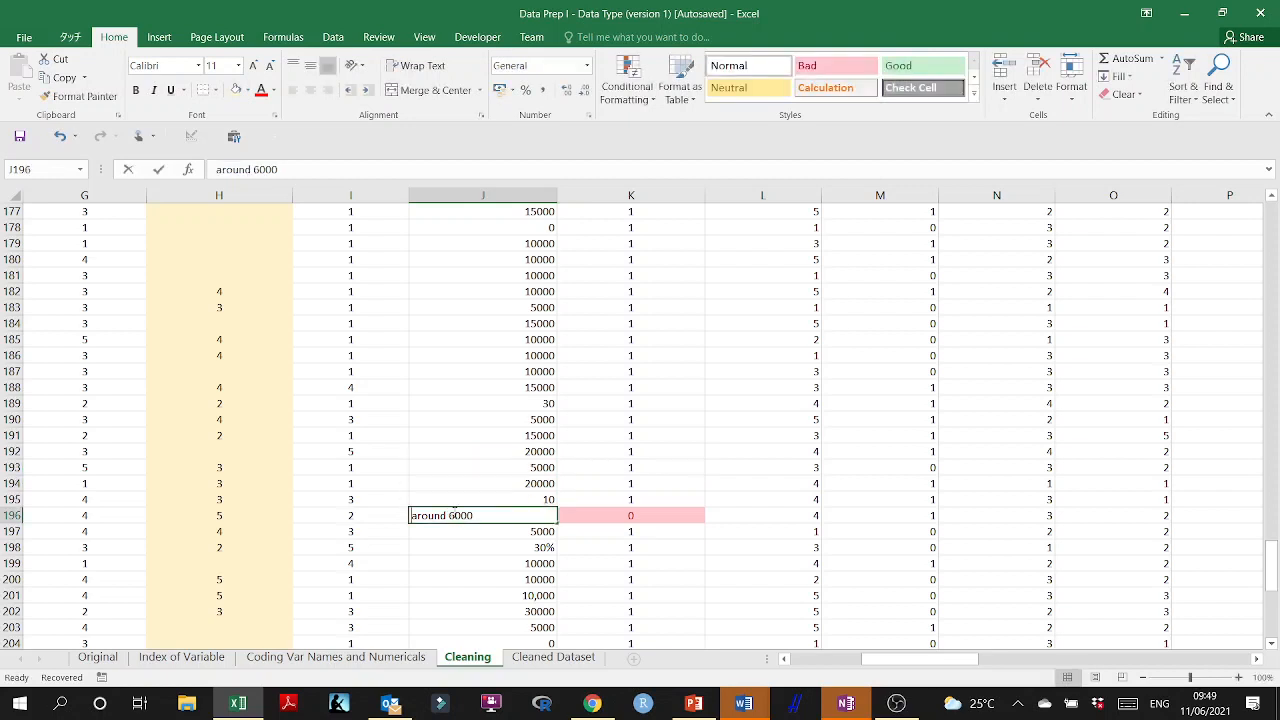
{"action": "left_click_drag", "start_coordinate": [448, 515], "coordinate": [404, 515]}
{"action": "key", "text": "BackSpace"}
{"action": "key", "text": "Return"}
Turn the 30% answer in J198 into the formula =30%*D198, based on the amount in column D.
{"action": "scroll", "coordinate": [488, 554], "scroll_direction": "down", "scroll_amount": 4}
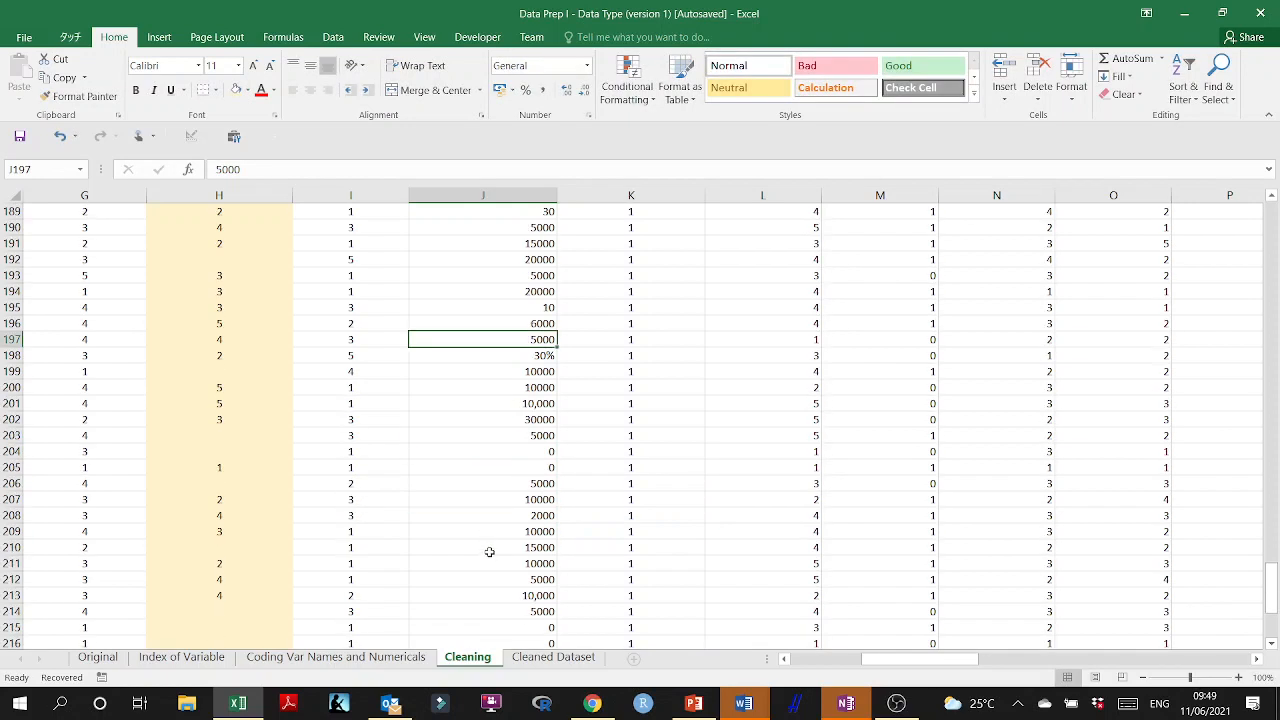
{"action": "left_click", "coordinate": [526, 354]}
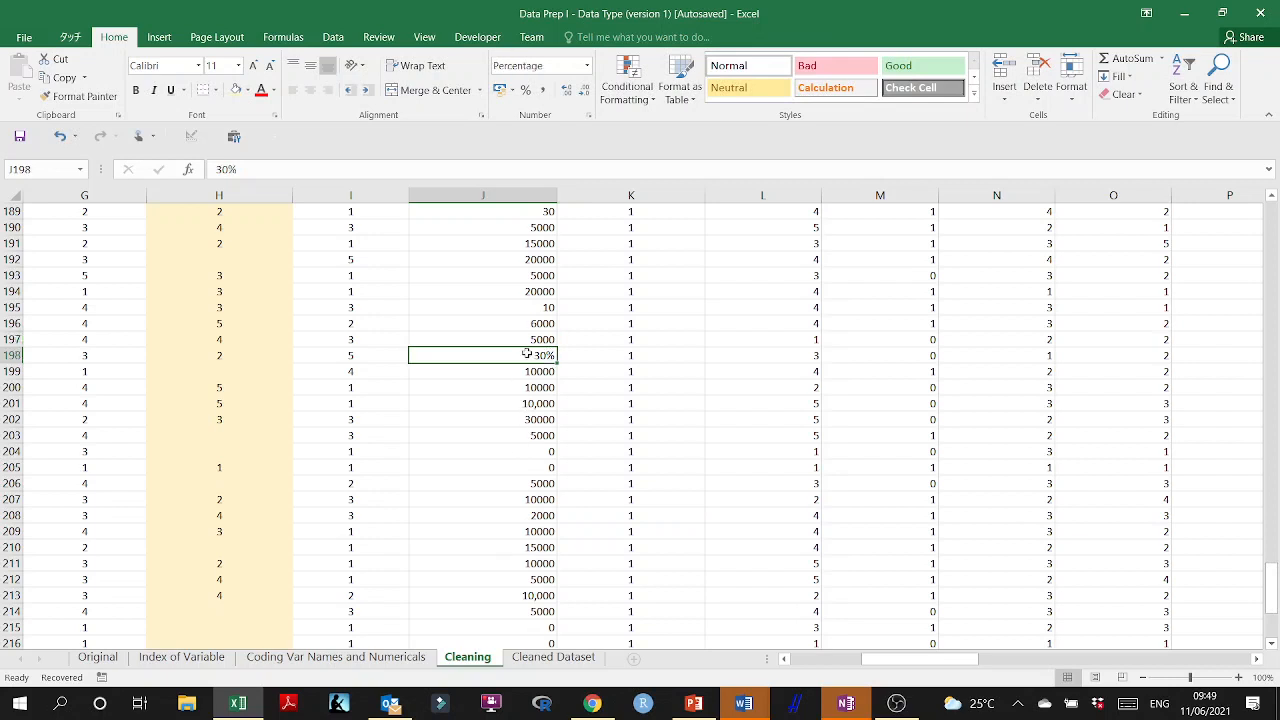
{"action": "double_click", "coordinate": [526, 354]}
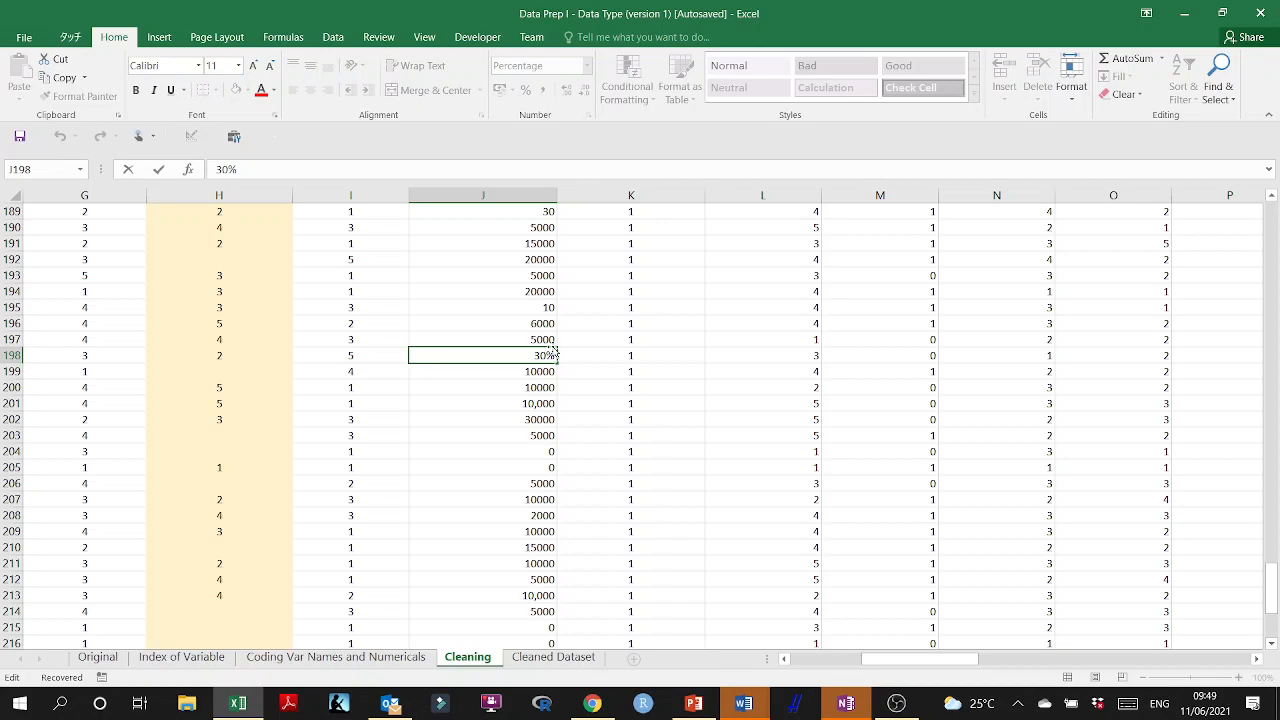
{"action": "type", "text": "*"}
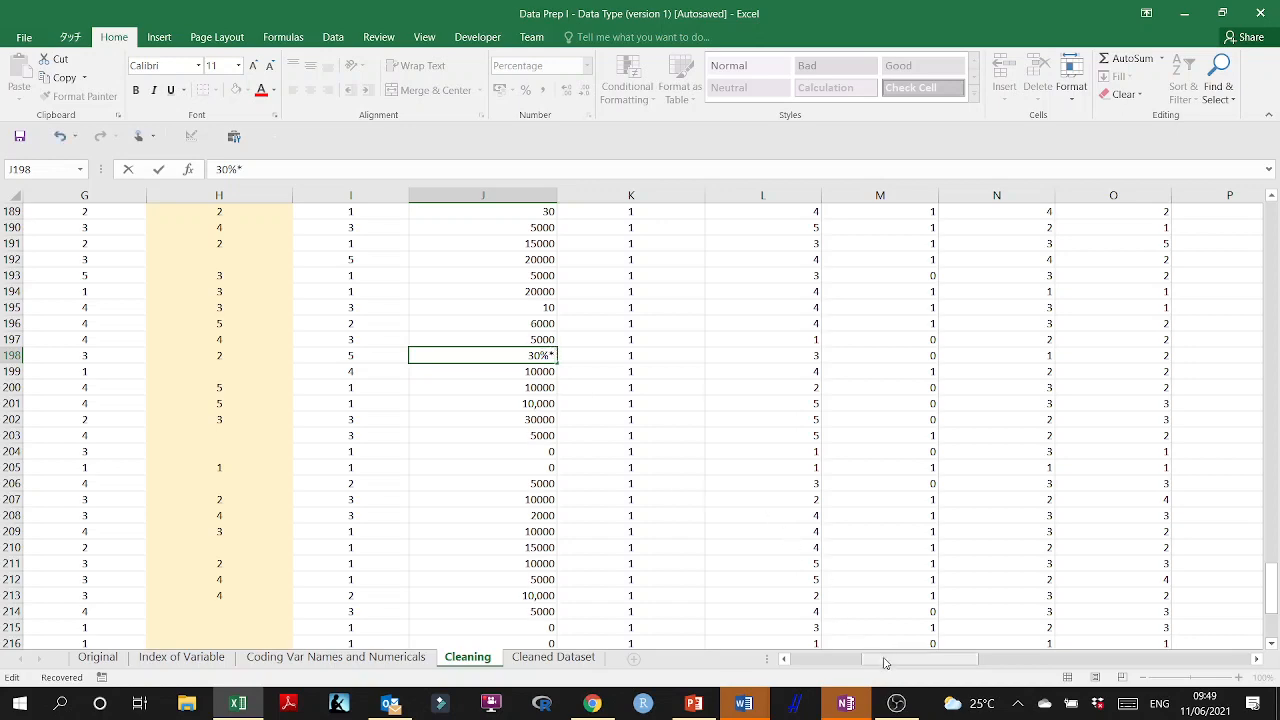
{"action": "left_click_drag", "start_coordinate": [884, 662], "coordinate": [829, 667]}
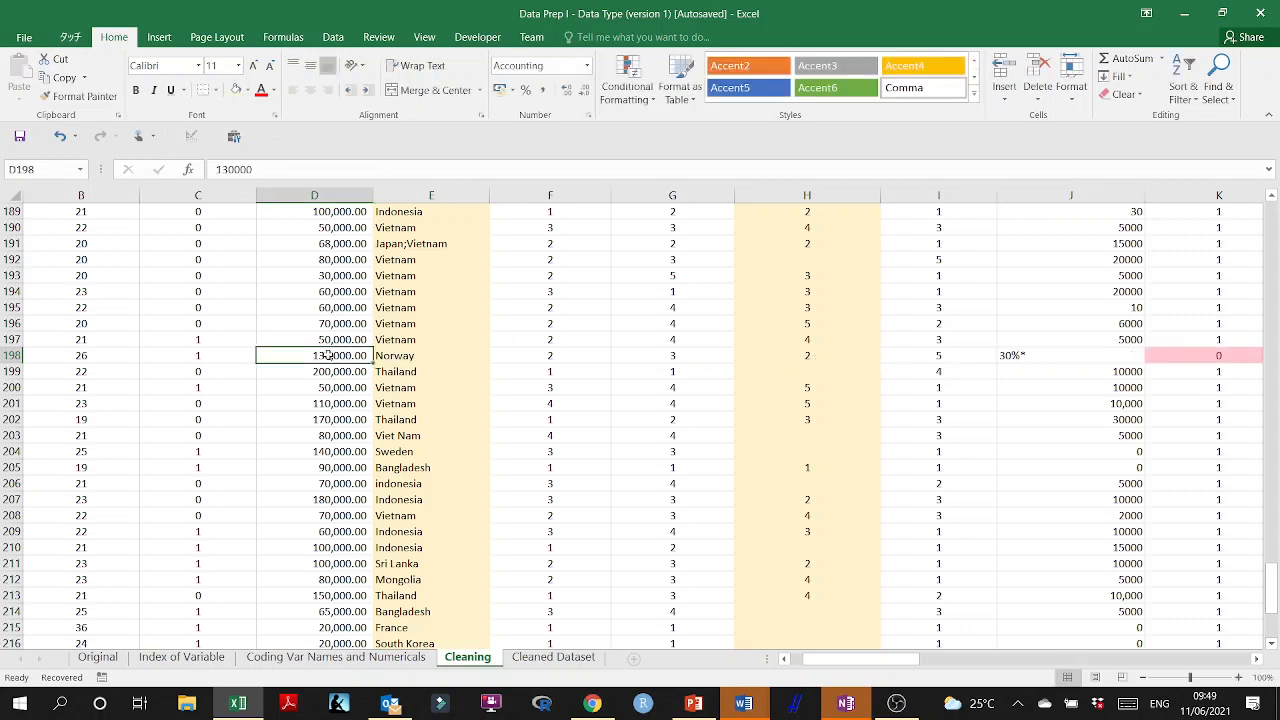
{"action": "left_click", "coordinate": [1005, 355]}
{"action": "double_click", "coordinate": [1003, 355]}
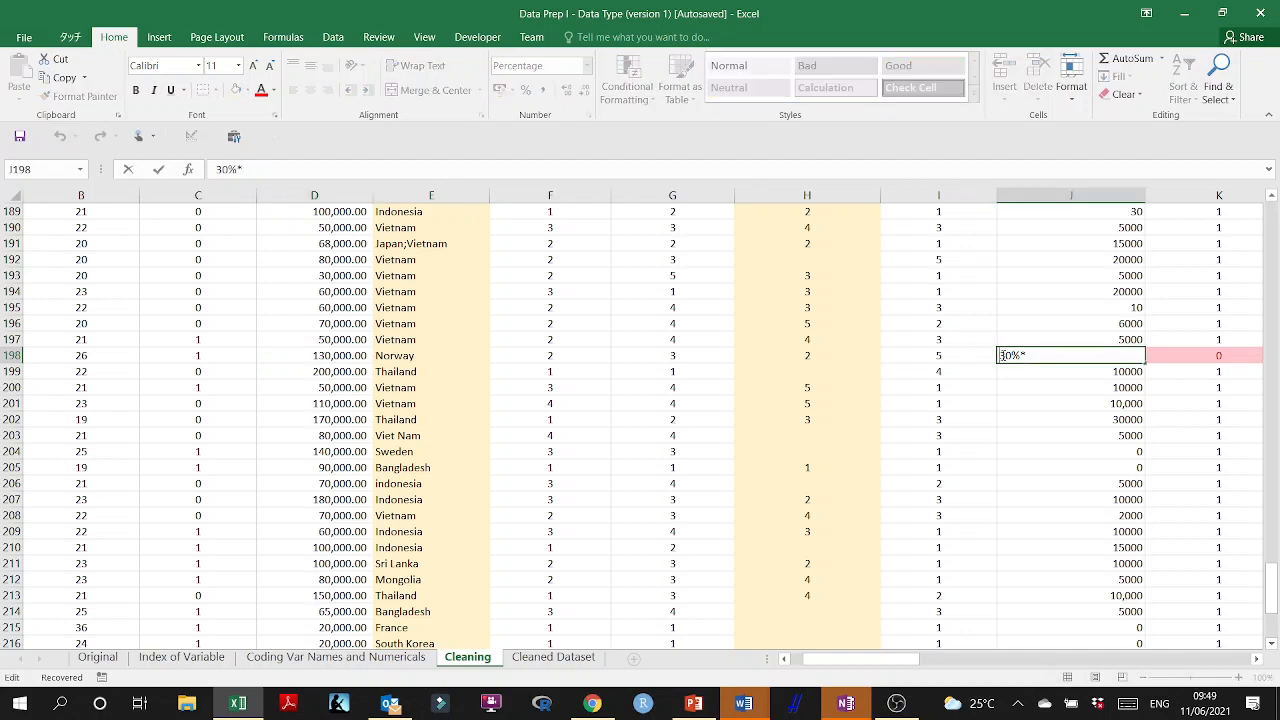
{"action": "type", "text": "="}
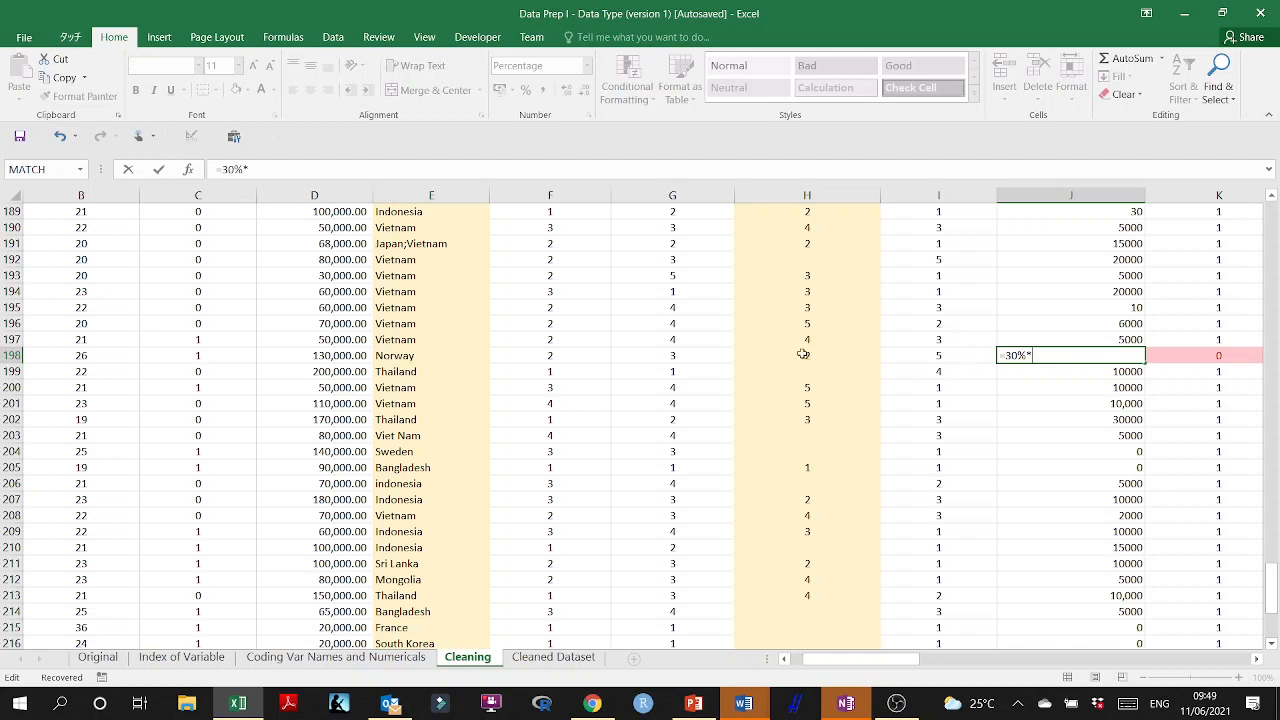
{"action": "left_click", "coordinate": [345, 356]}
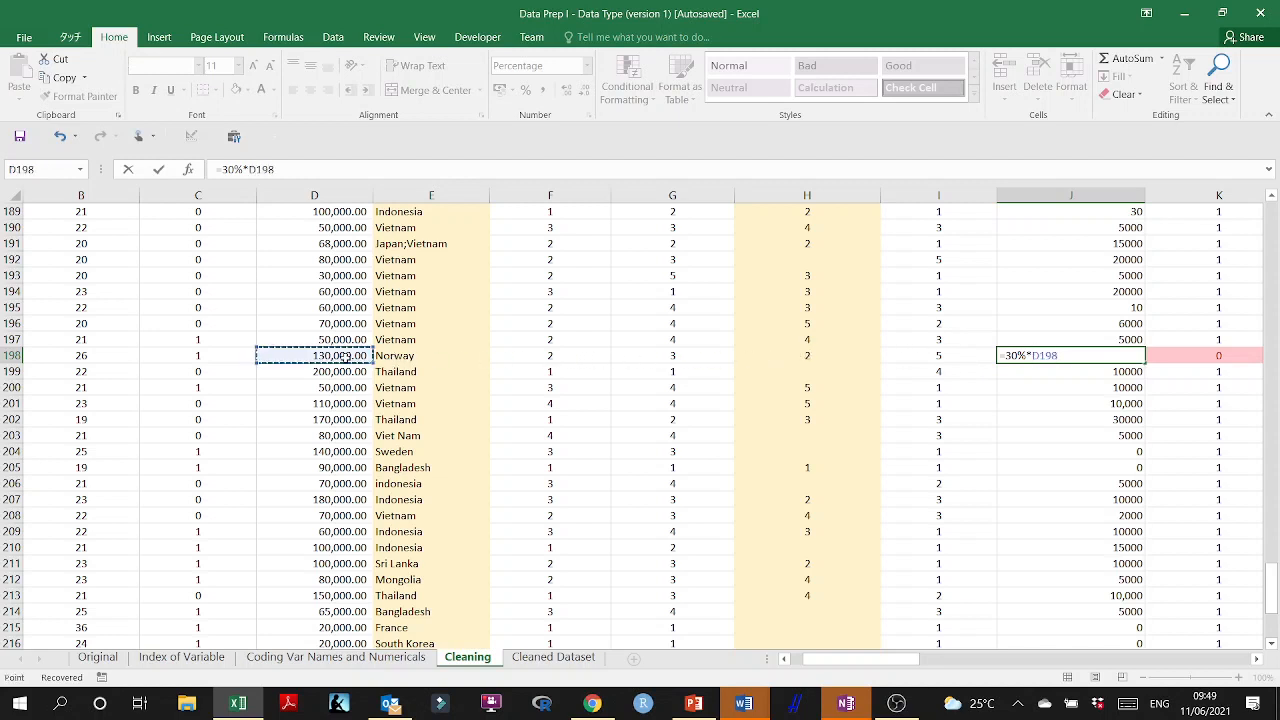
{"action": "key", "text": "Return"}
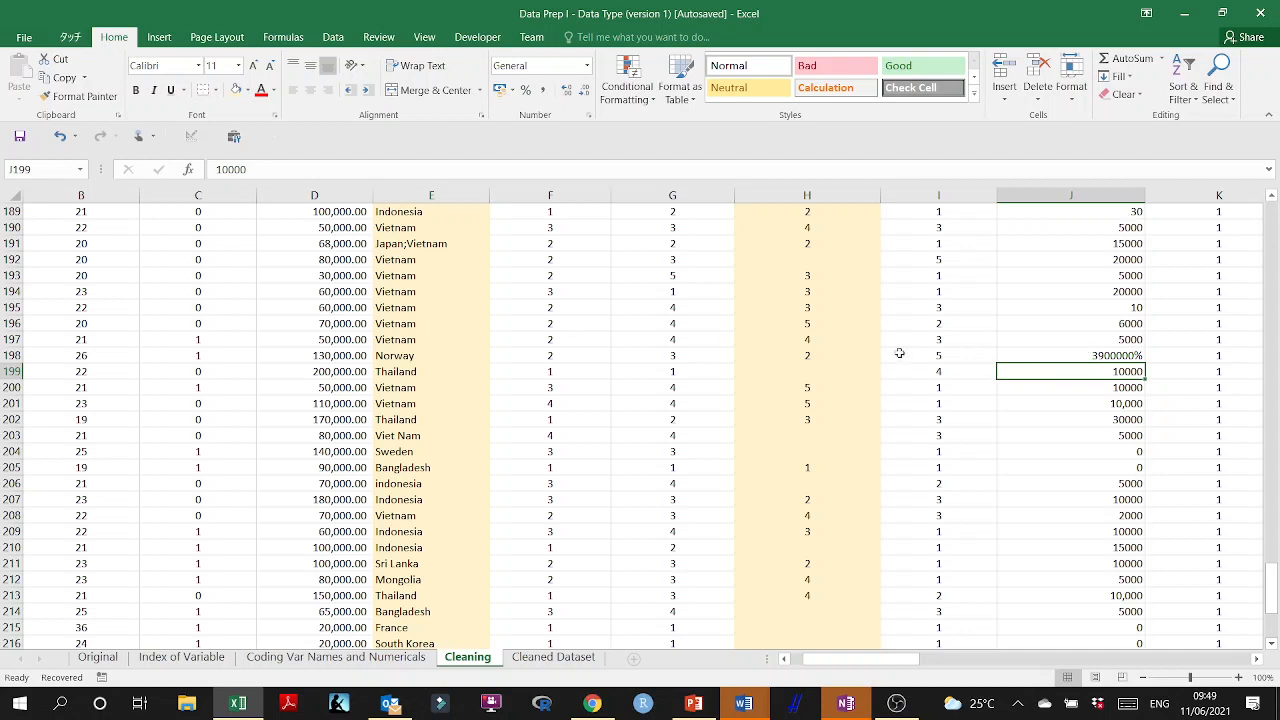
Rewrite the percentage in the J198 formula as the decimal factor .30, still multiplied by D198.
{"action": "double_click", "coordinate": [1089, 352]}
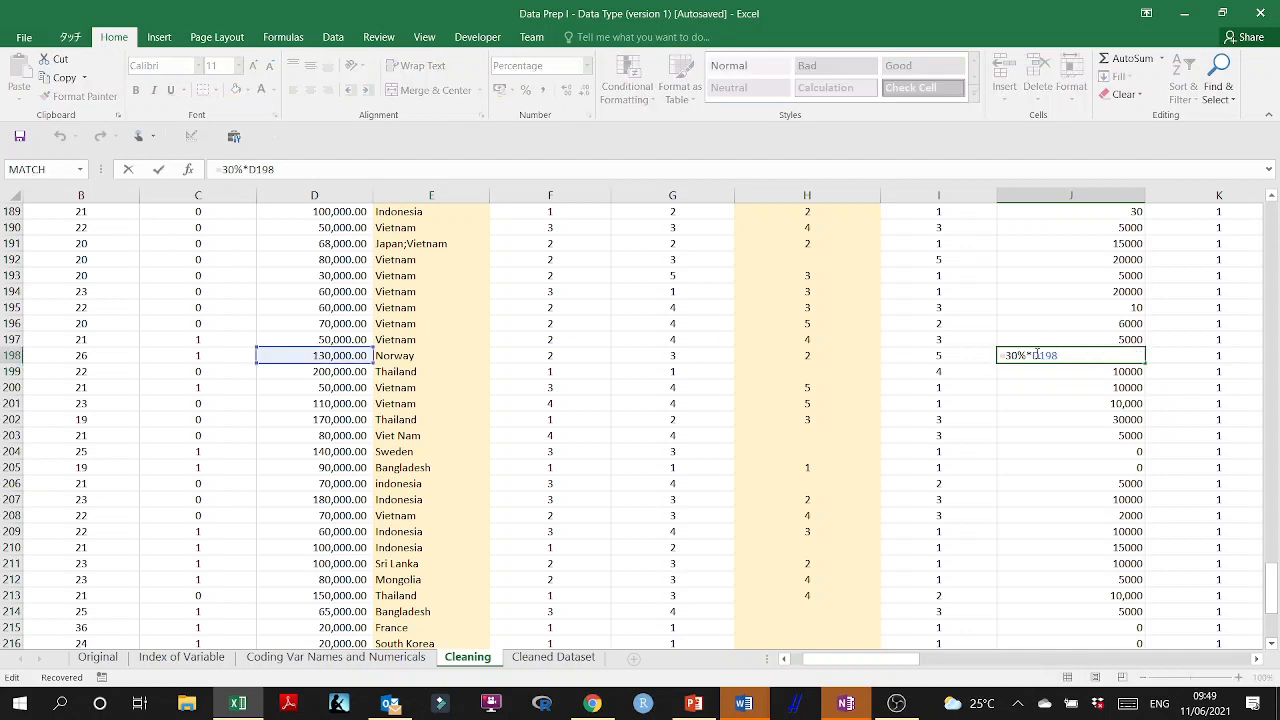
{"action": "left_click", "coordinate": [1029, 356]}
{"action": "key", "text": "BackSpace"}
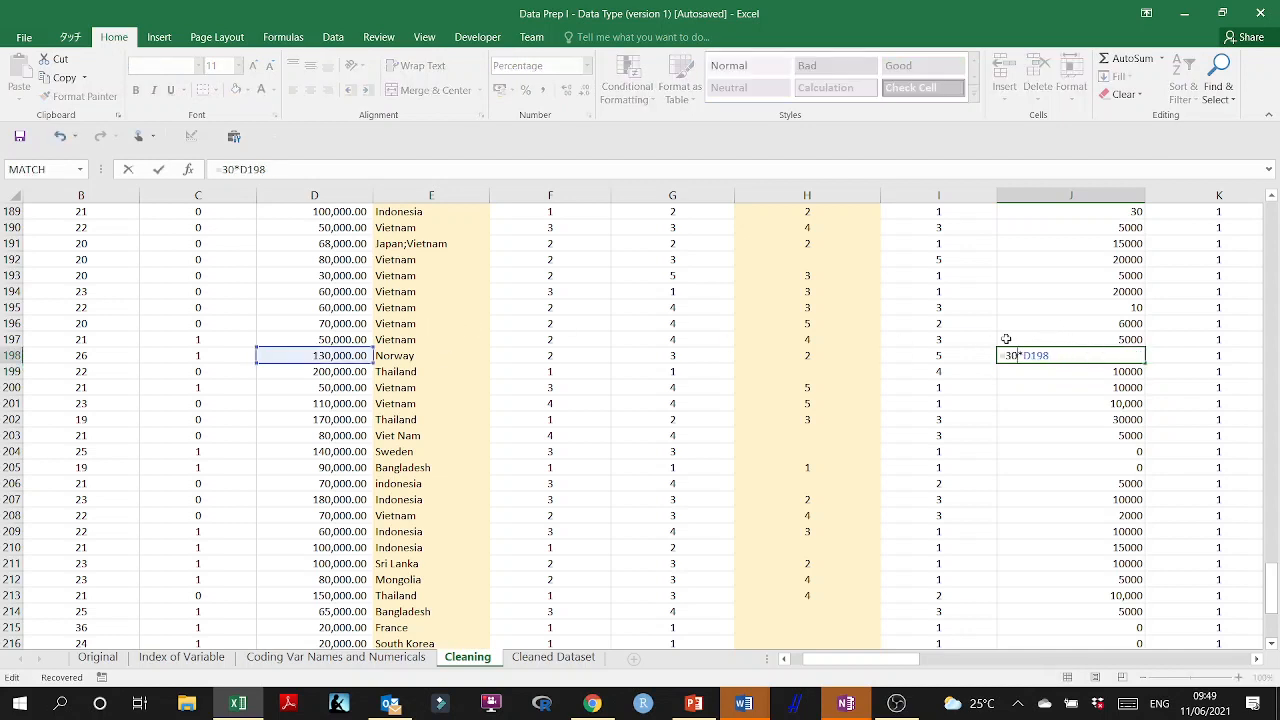
{"action": "key", "text": "Left"}
{"action": "key", "text": "Left"}
{"action": "type", "text": "."}
{"action": "key", "text": "ctrl+Return"}
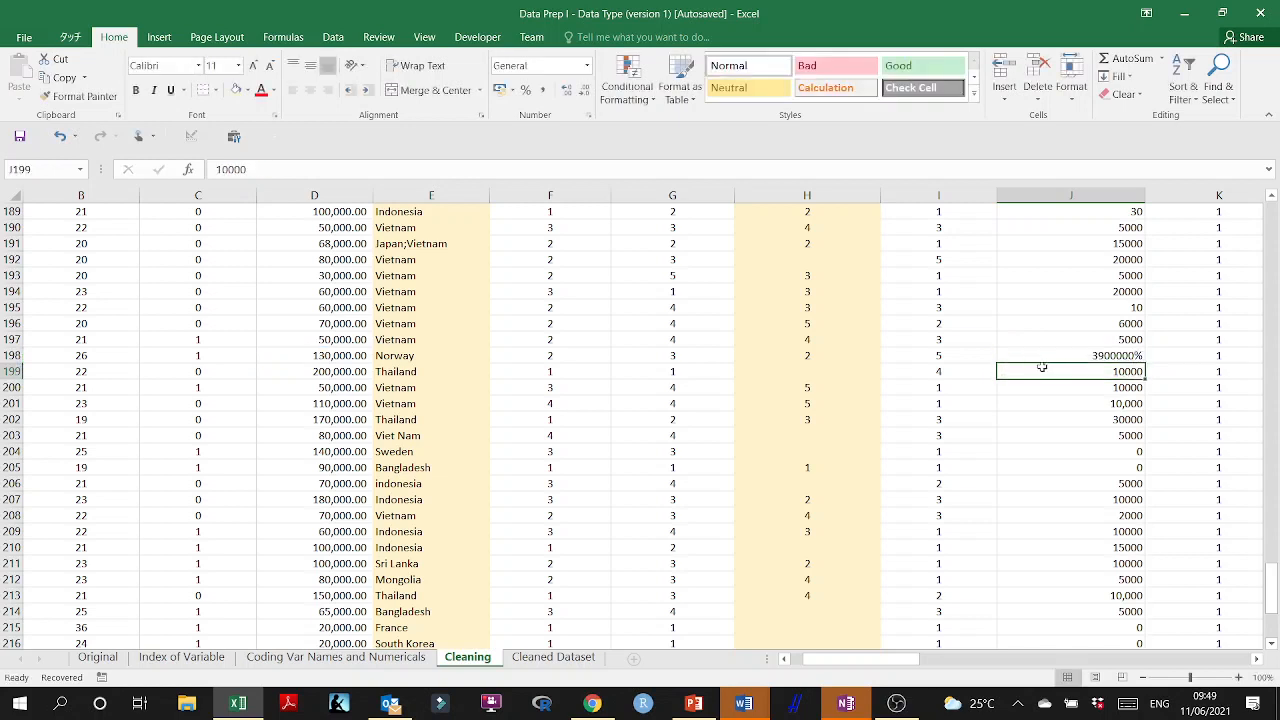
Copy the General number format from J197 onto J198 with Format Painter.
{"action": "left_click", "coordinate": [1112, 341]}
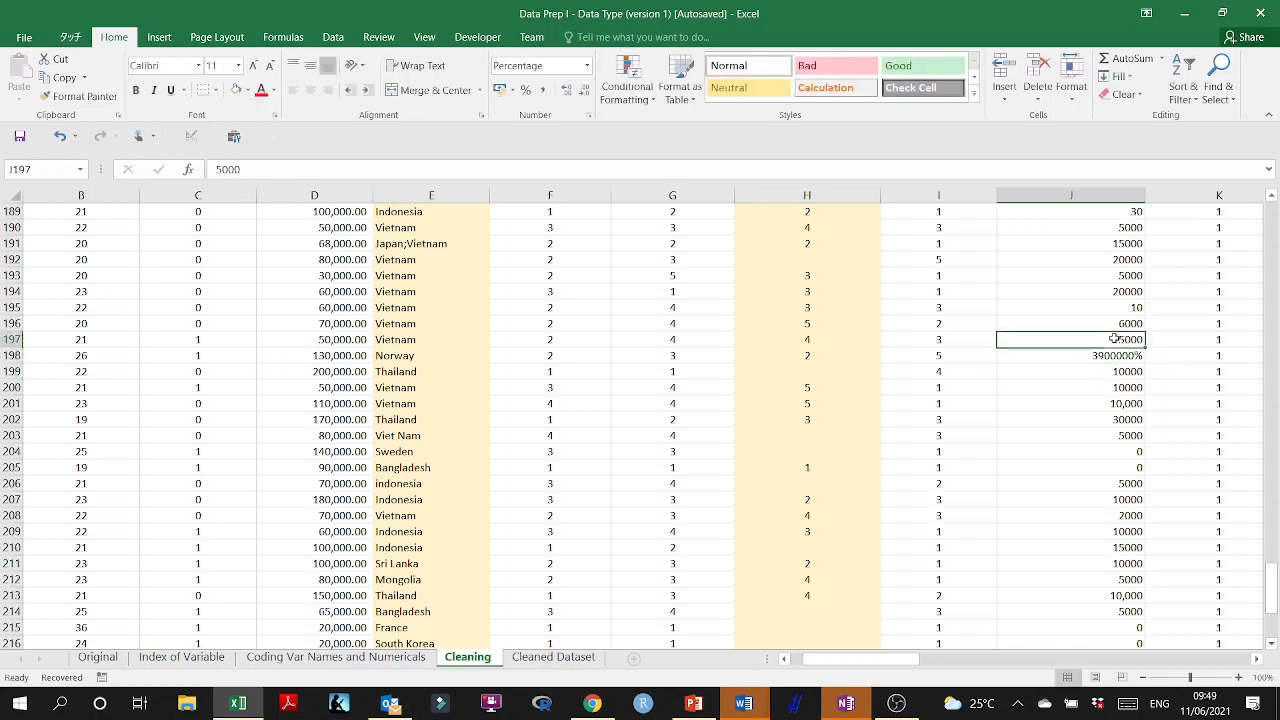
{"action": "left_click", "coordinate": [84, 96]}
{"action": "left_click", "coordinate": [1105, 355]}
{"action": "left_click", "coordinate": [1078, 420]}
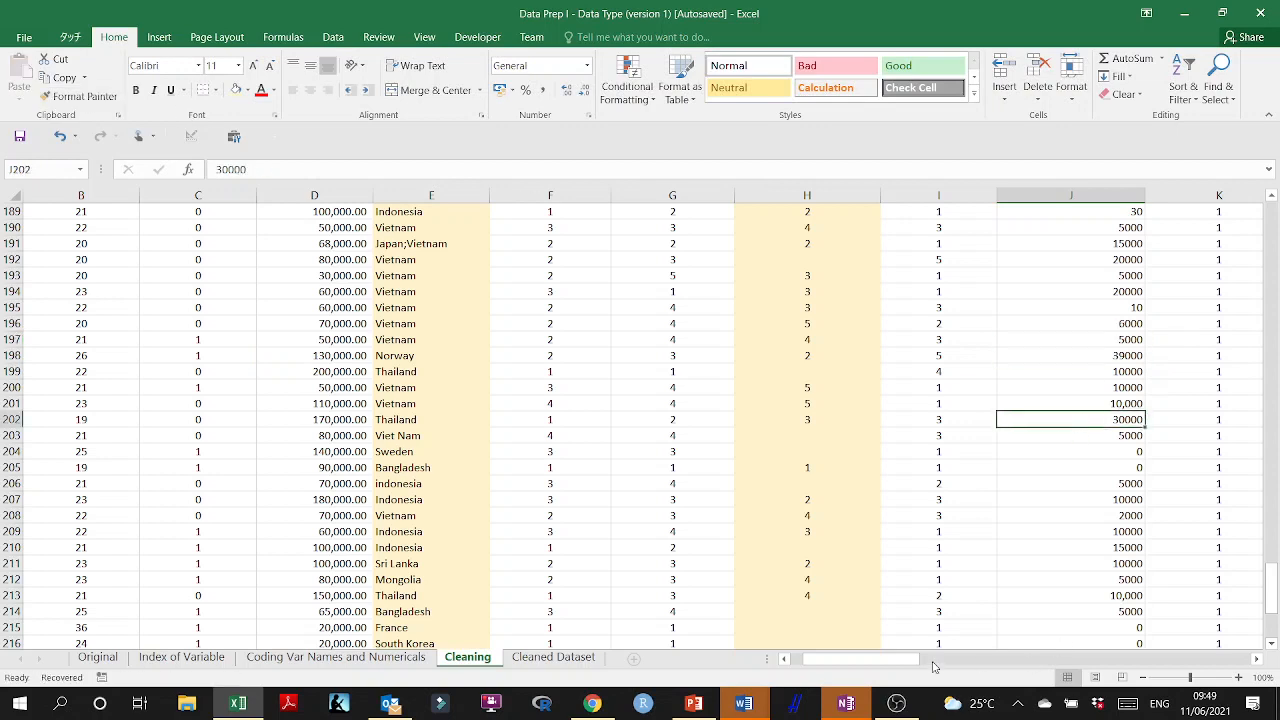
Replace the "3-5000 yen" answer in J217 with the midpoint 4000.
{"action": "left_click_drag", "start_coordinate": [909, 660], "coordinate": [972, 660]}
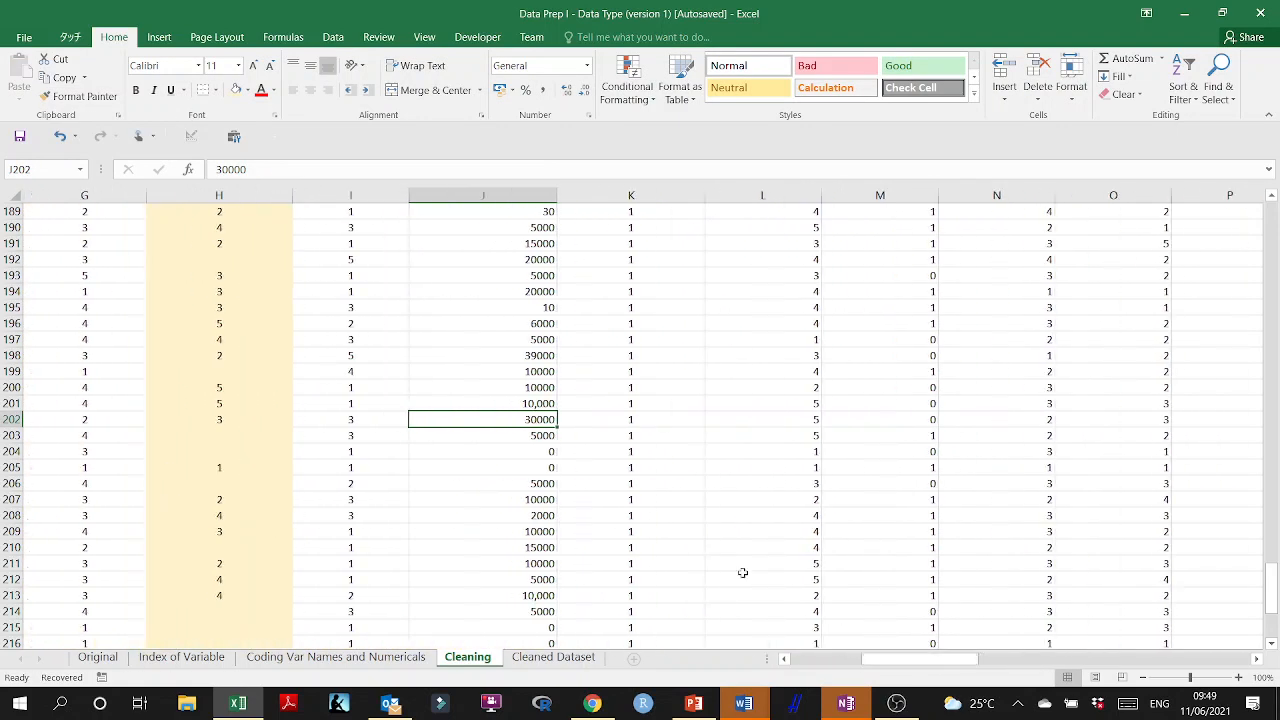
{"action": "scroll", "coordinate": [565, 468], "scroll_direction": "down", "scroll_amount": 1}
{"action": "scroll", "coordinate": [565, 468], "scroll_direction": "down", "scroll_amount": 3}
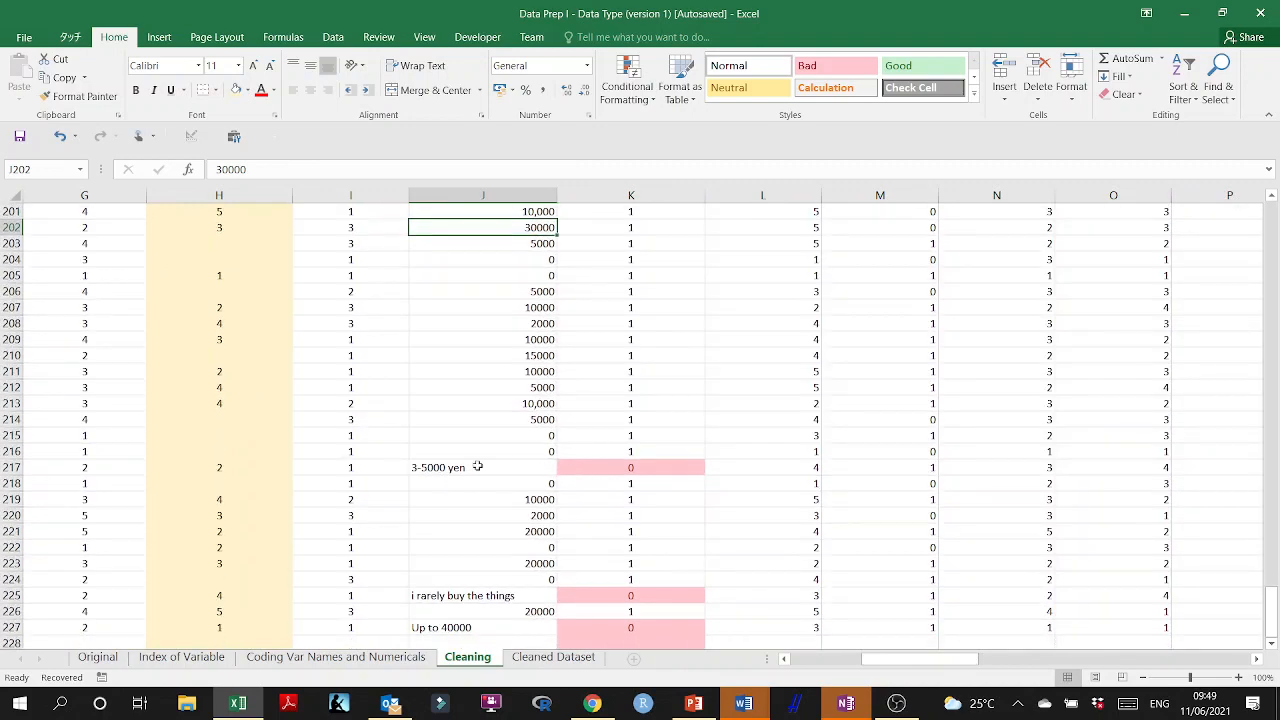
{"action": "double_click", "coordinate": [485, 467]}
{"action": "left_click_drag", "start_coordinate": [500, 467], "coordinate": [410, 467]}
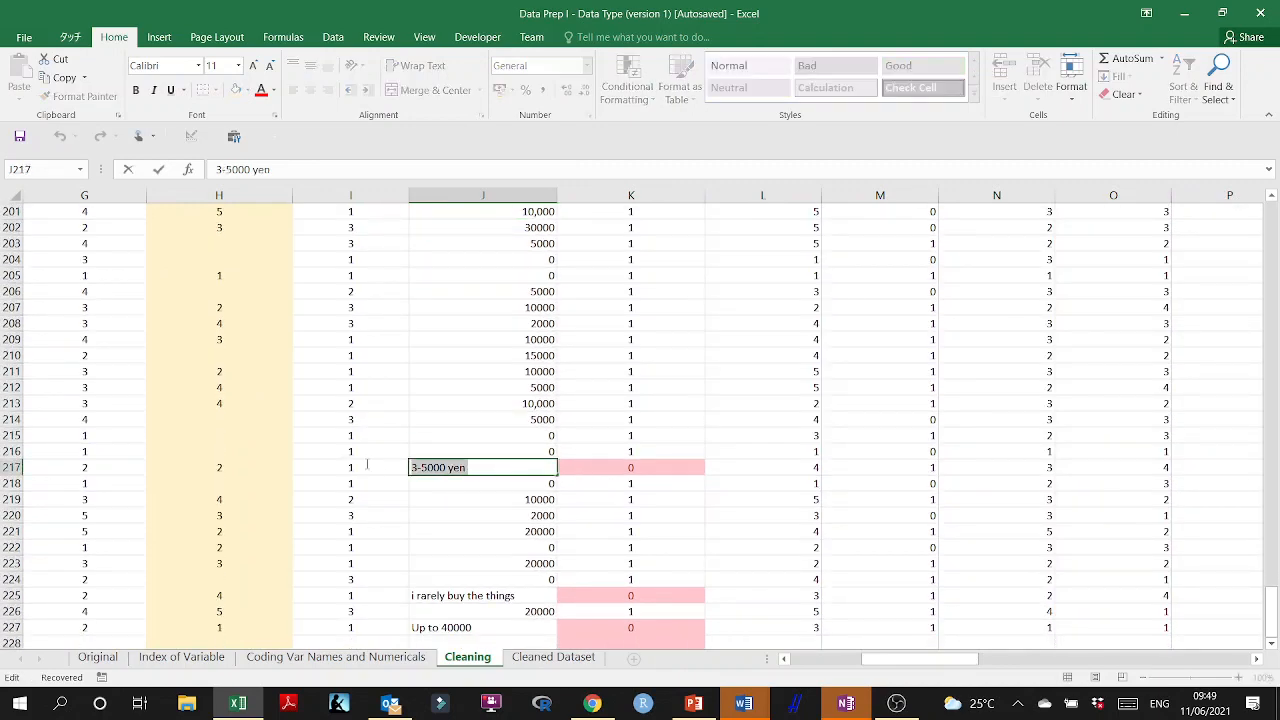
{"action": "type", "text": "4000"}
{"action": "left_click", "coordinate": [580, 515]}
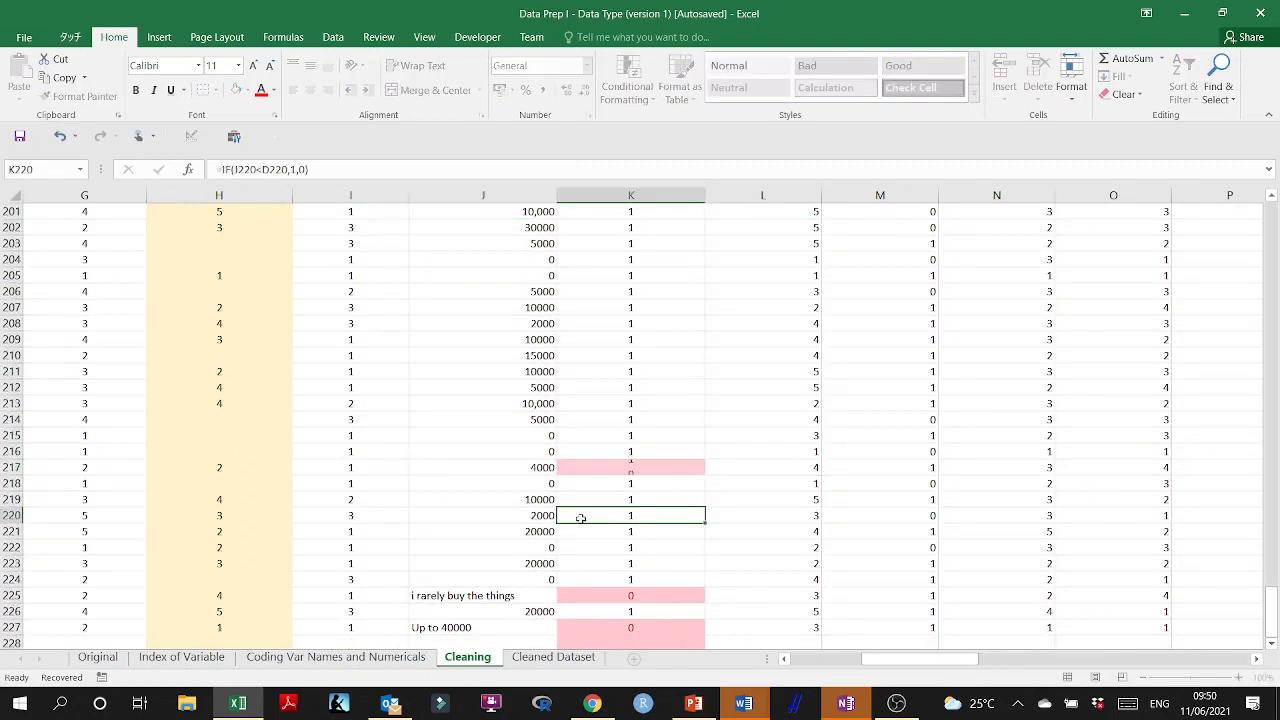
Replace the "i rarely buy the things" answer in J225 with 0.
{"action": "scroll", "coordinate": [580, 525], "scroll_direction": "down", "scroll_amount": 2}
{"action": "left_click", "coordinate": [486, 497]}
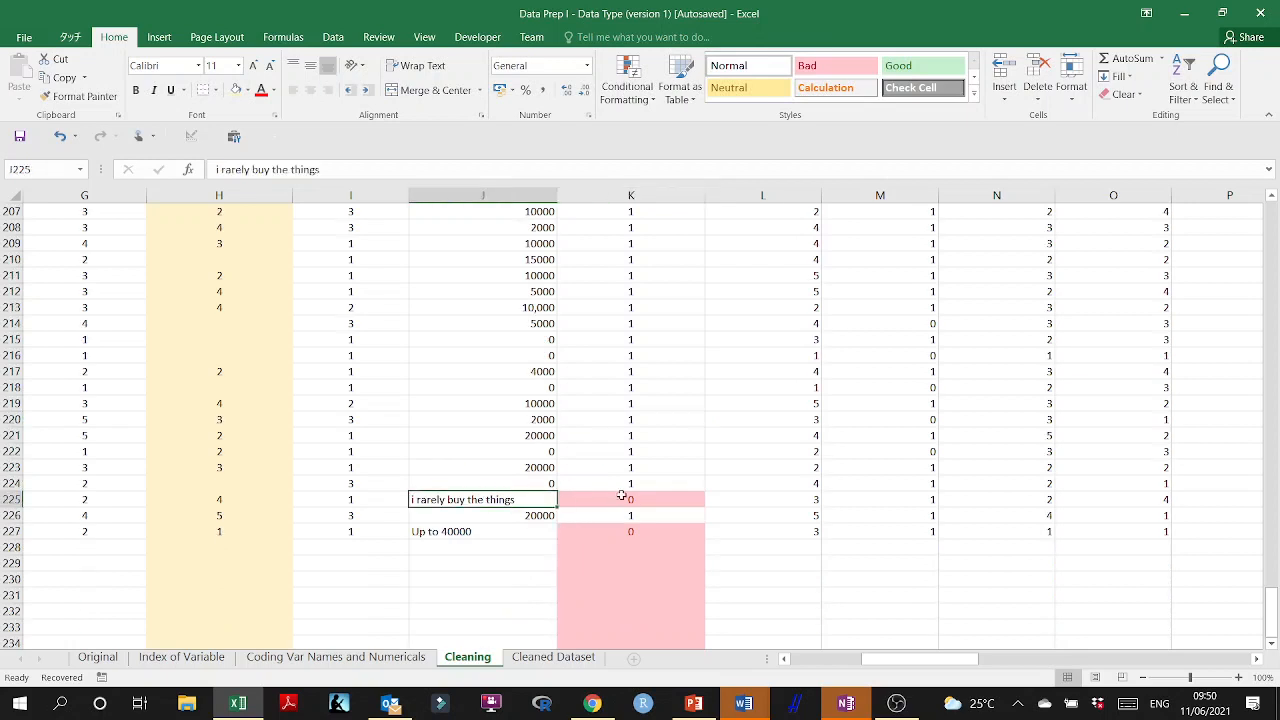
{"action": "type", "text": "0"}
Reduce the "Up to 40000" answer in J227 to the number 40000.
{"action": "left_click", "coordinate": [503, 528]}
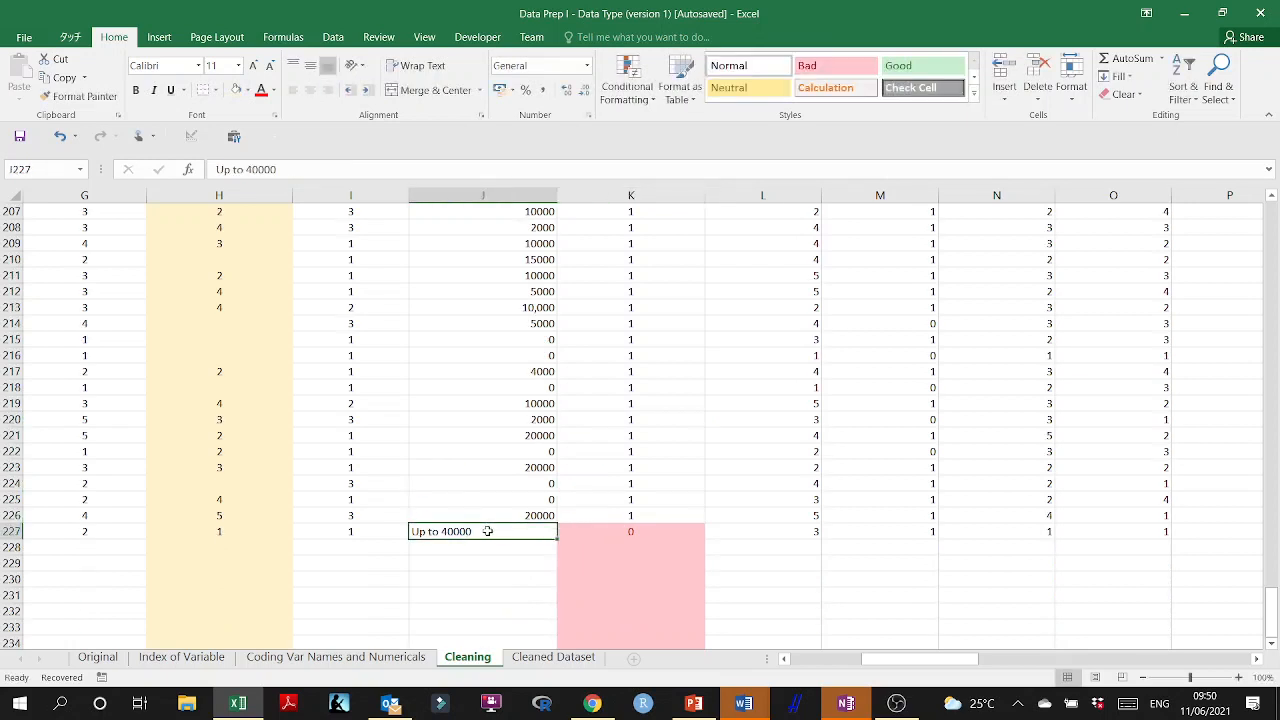
{"action": "double_click", "coordinate": [441, 531]}
{"action": "left_click_drag", "start_coordinate": [441, 531], "coordinate": [366, 530]}
{"action": "key", "text": "BackSpace"}
{"action": "key", "text": "Return"}
Check column K for remaining flagged rows and inspect the comparison formula in K157.
{"action": "scroll", "coordinate": [663, 490], "scroll_direction": "up", "scroll_amount": 10}
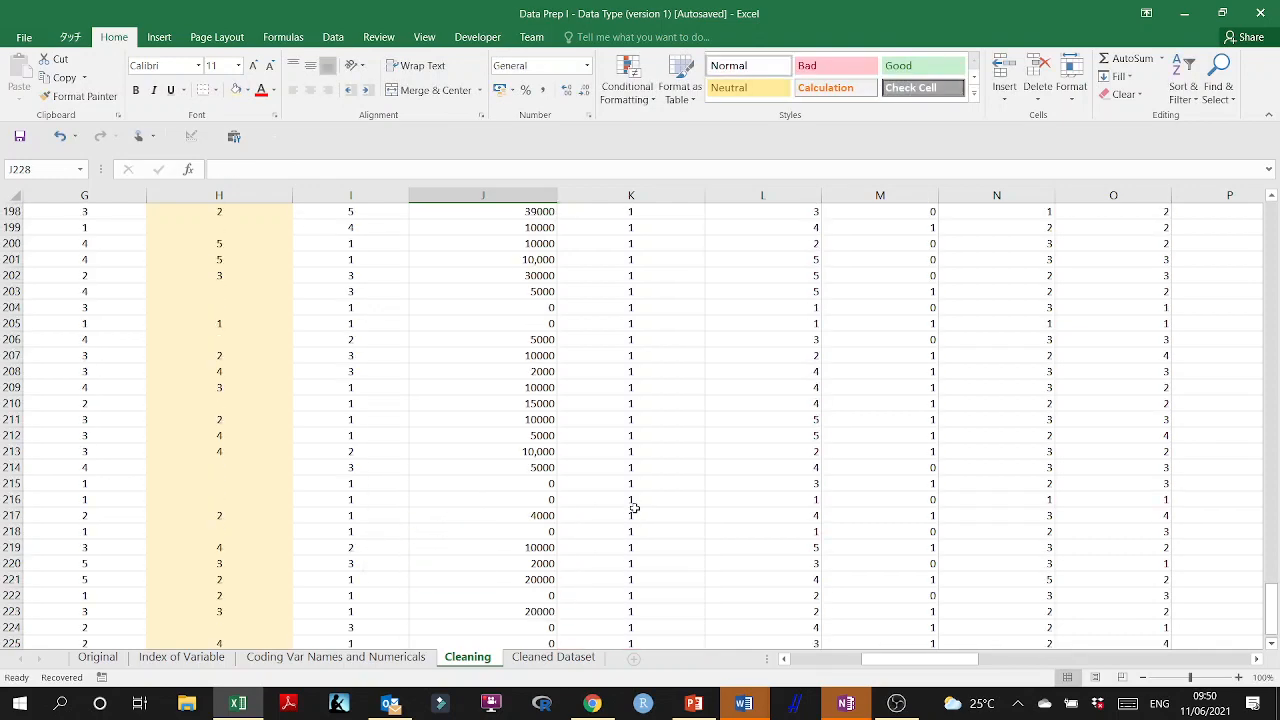
{"action": "scroll", "coordinate": [663, 483], "scroll_direction": "up", "scroll_amount": 20}
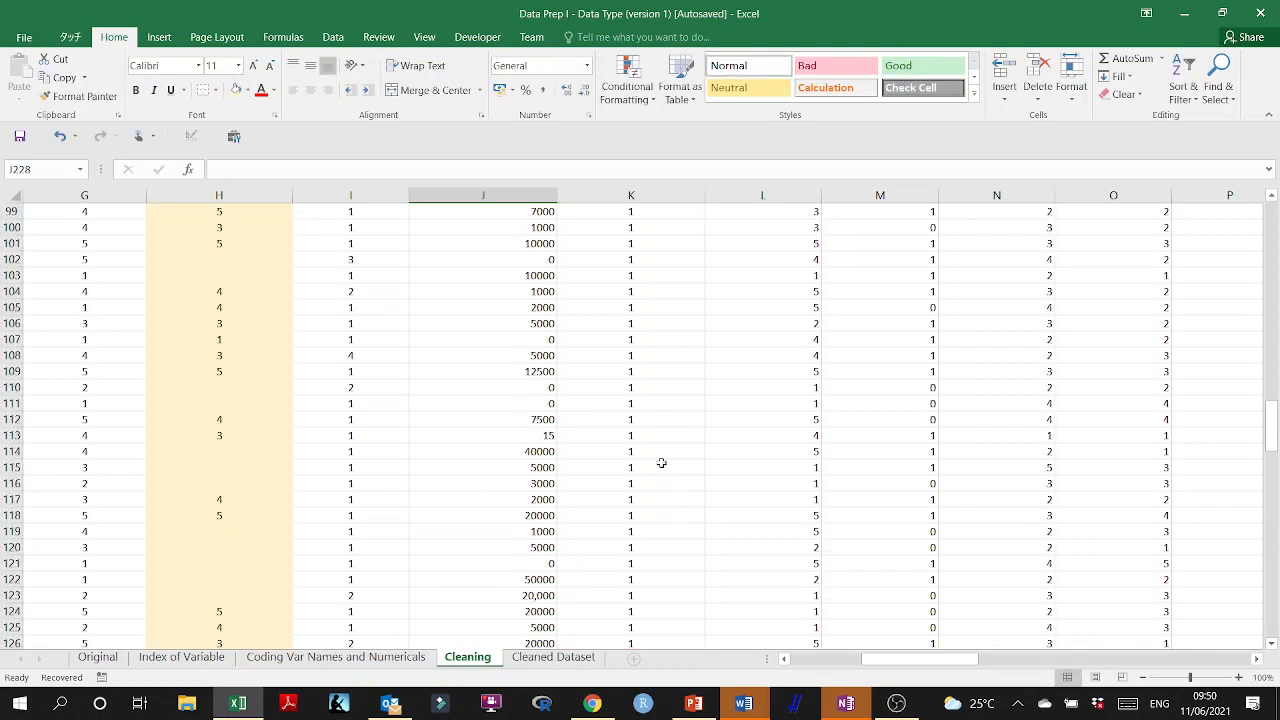
{"action": "scroll", "coordinate": [661, 463], "scroll_direction": "up", "scroll_amount": 10}
{"action": "scroll", "coordinate": [661, 463], "scroll_direction": "down", "scroll_amount": 20}
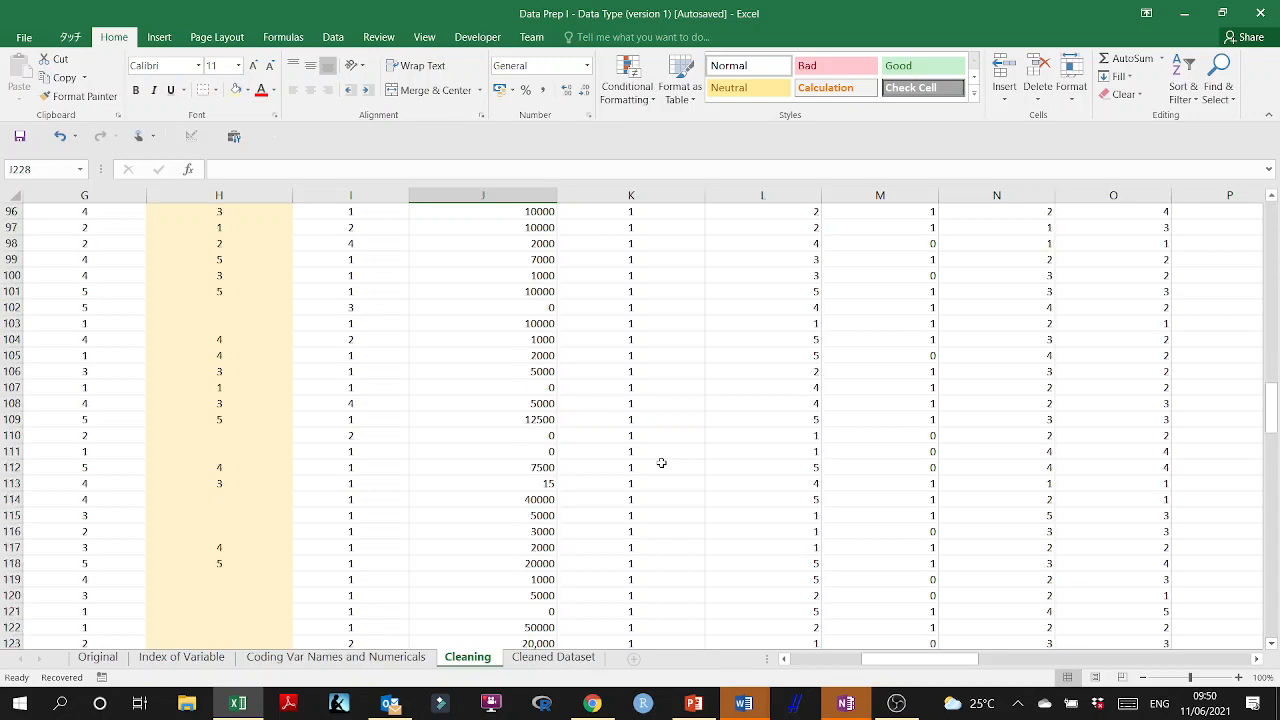
{"action": "scroll", "coordinate": [661, 463], "scroll_direction": "down", "scroll_amount": 8}
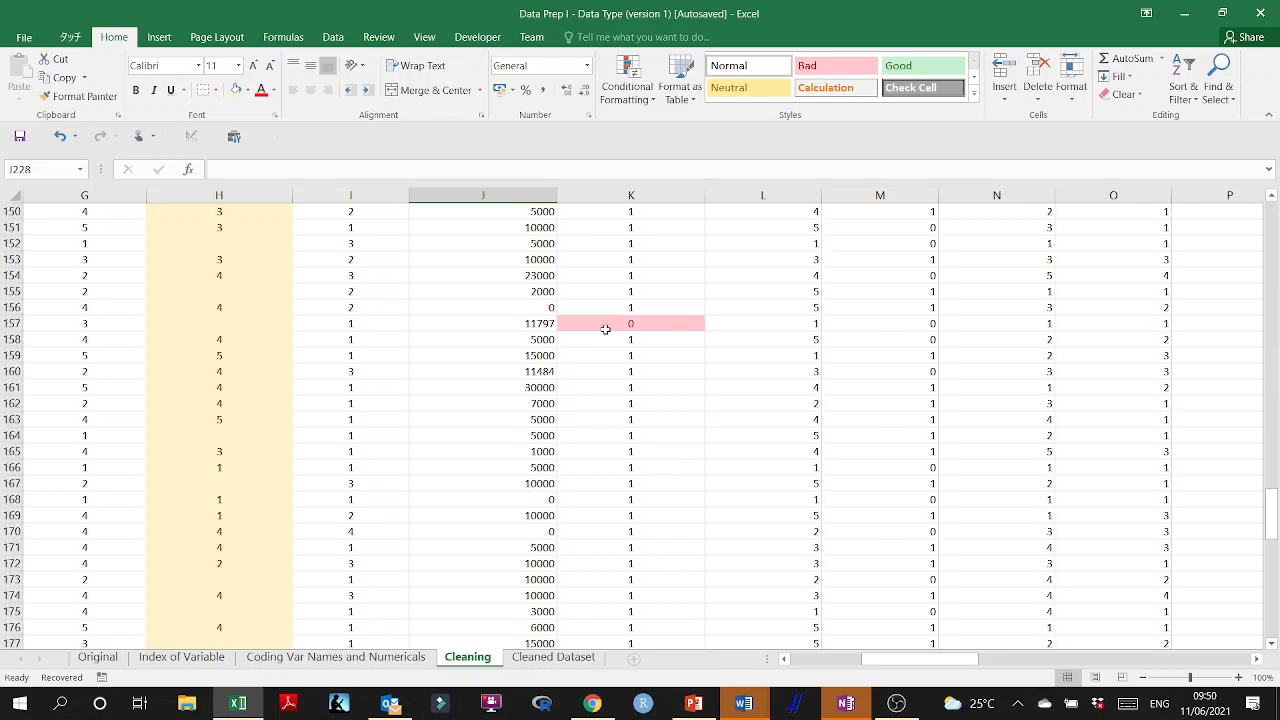
{"action": "left_click", "coordinate": [603, 338]}
{"action": "left_click", "coordinate": [587, 325]}
{"action": "double_click", "coordinate": [603, 322]}
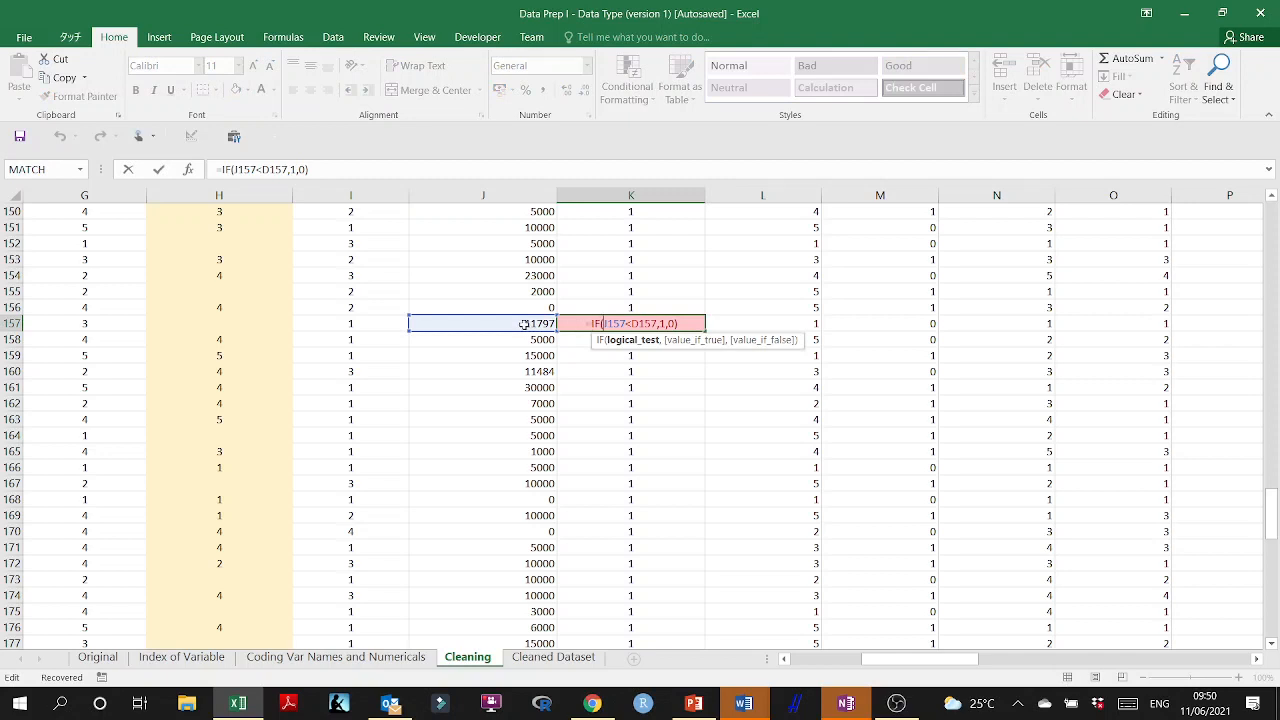
{"action": "key", "text": "ctrl+Return"}
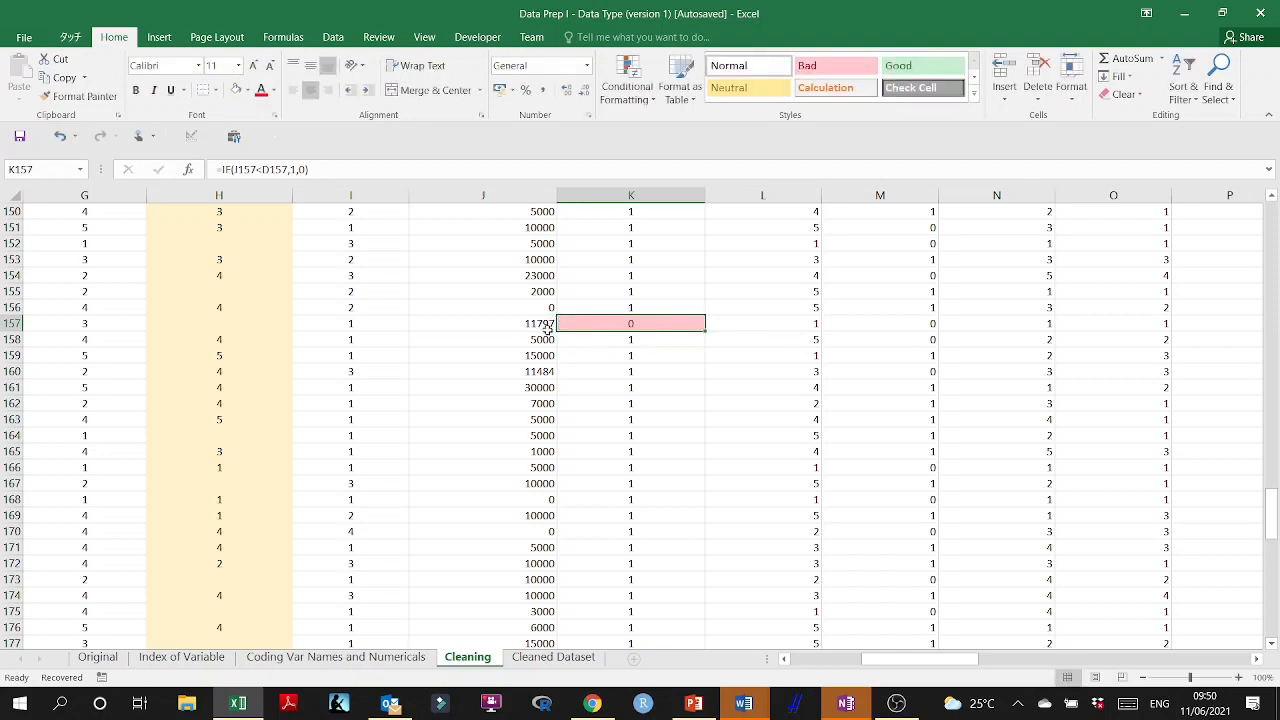
Inspect the AVERAGE formula in J157 and replace it with its static value.
{"action": "double_click", "coordinate": [535, 321]}
{"action": "key", "text": "Escape"}
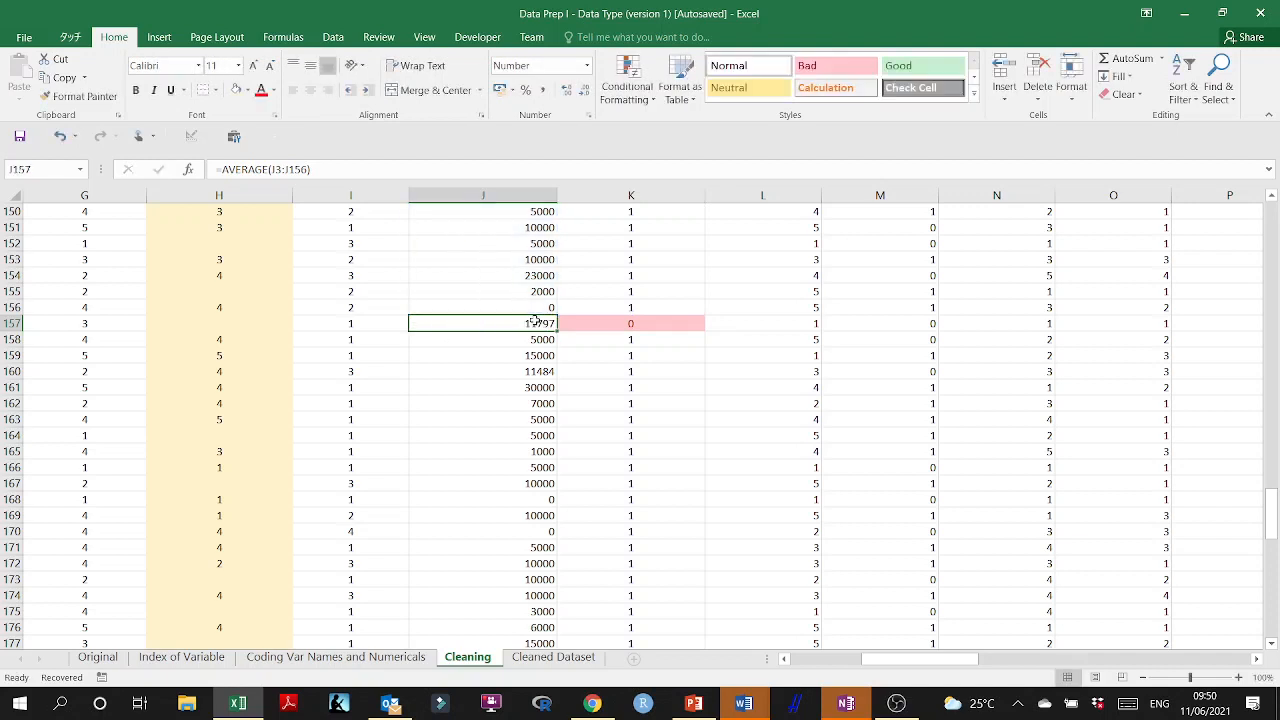
{"action": "double_click", "coordinate": [540, 323]}
{"action": "key", "text": "Escape"}
{"action": "key", "text": "ctrl+c"}
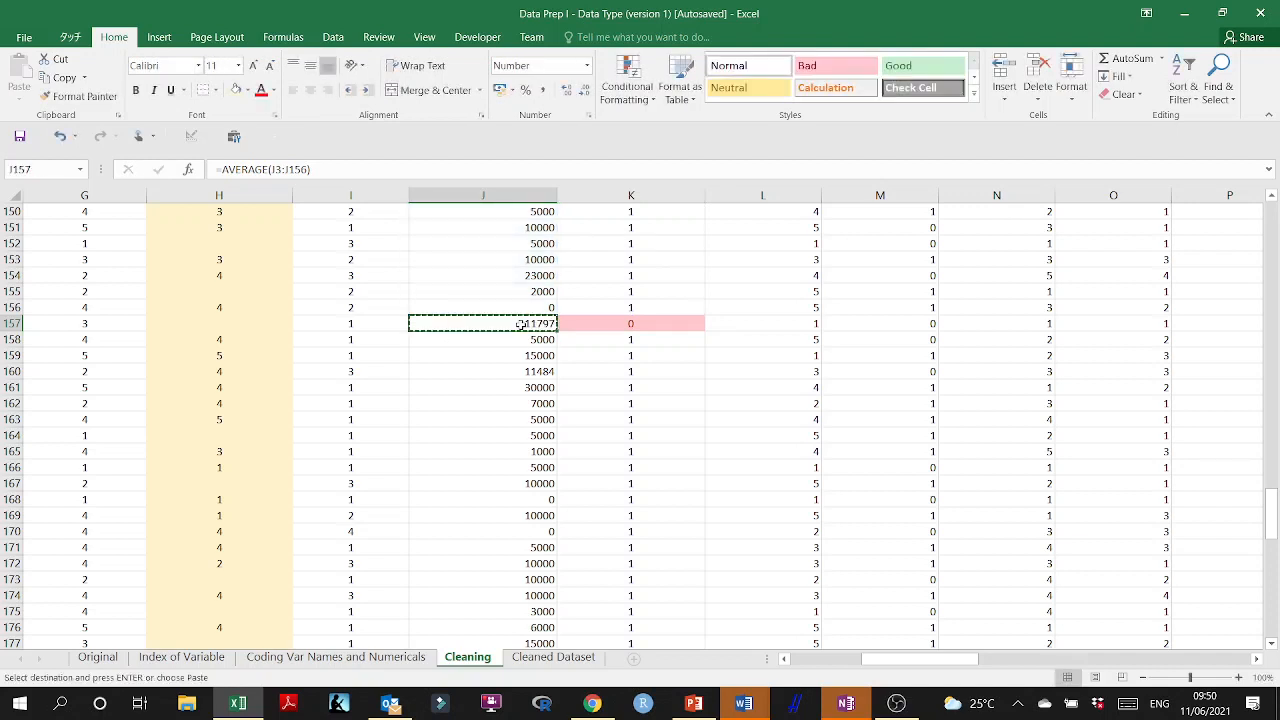
{"action": "key", "text": "ctrl+v"}
{"action": "left_click", "coordinate": [578, 343]}
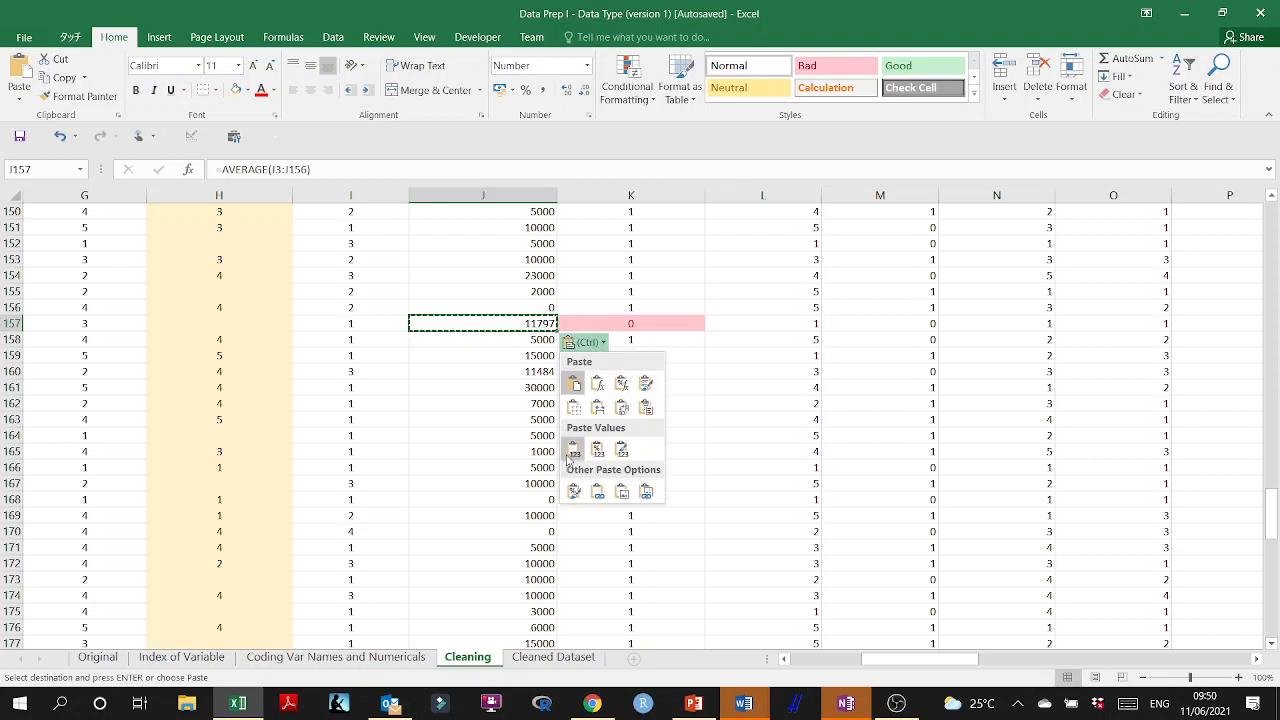
{"action": "left_click", "coordinate": [573, 449]}
Shorten the long decimal value in J157 to 1179.
{"action": "double_click", "coordinate": [535, 323]}
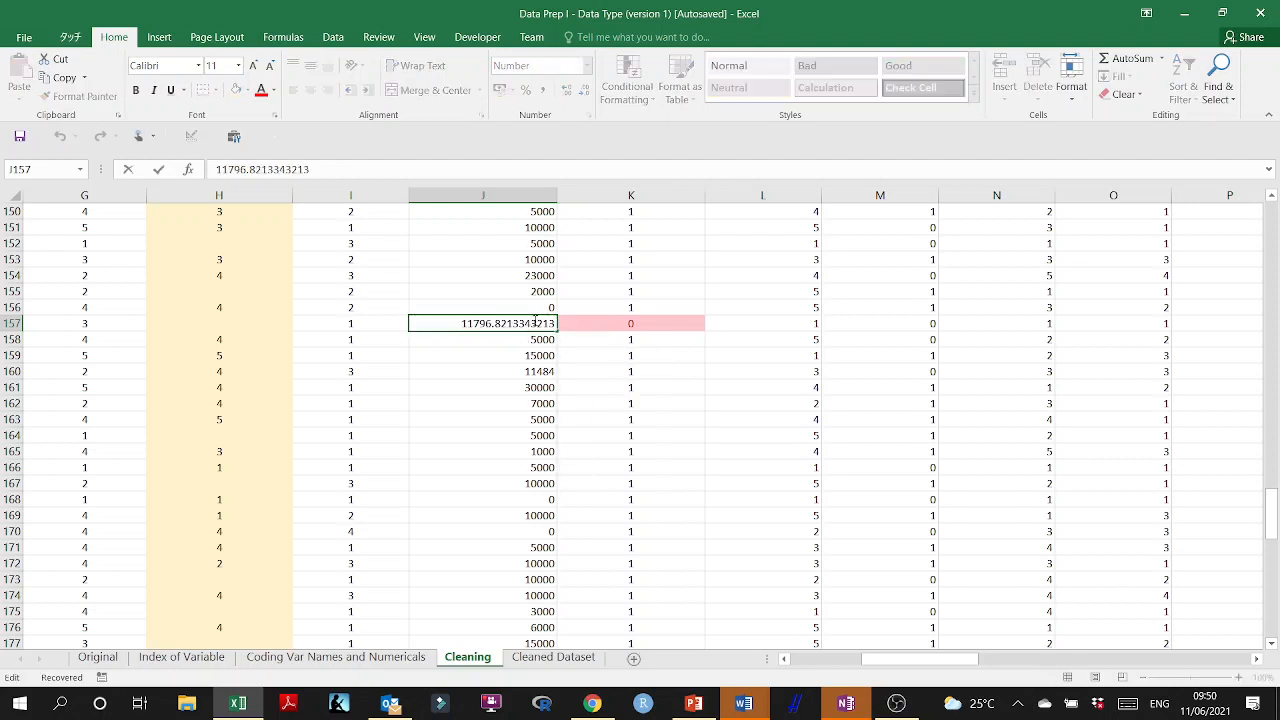
{"action": "left_click_drag", "start_coordinate": [496, 323], "coordinate": [556, 323]}
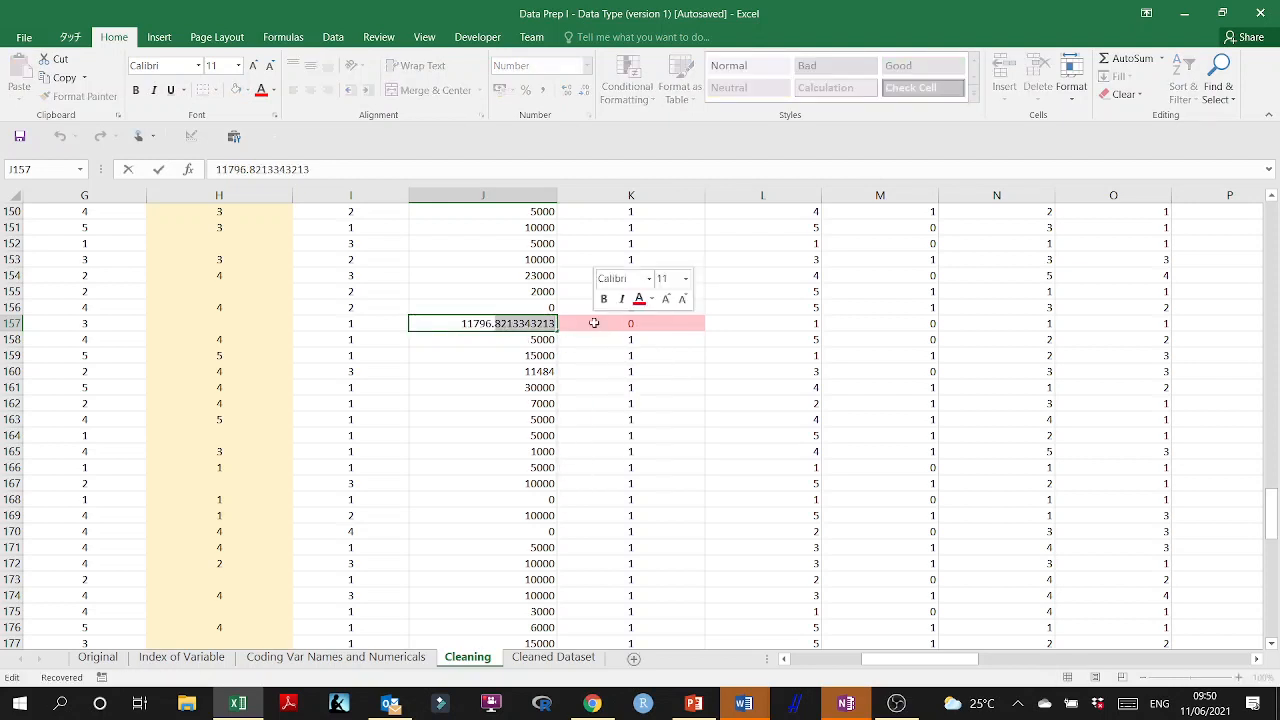
{"action": "key", "text": "Delete"}
{"action": "key", "text": "Return"}
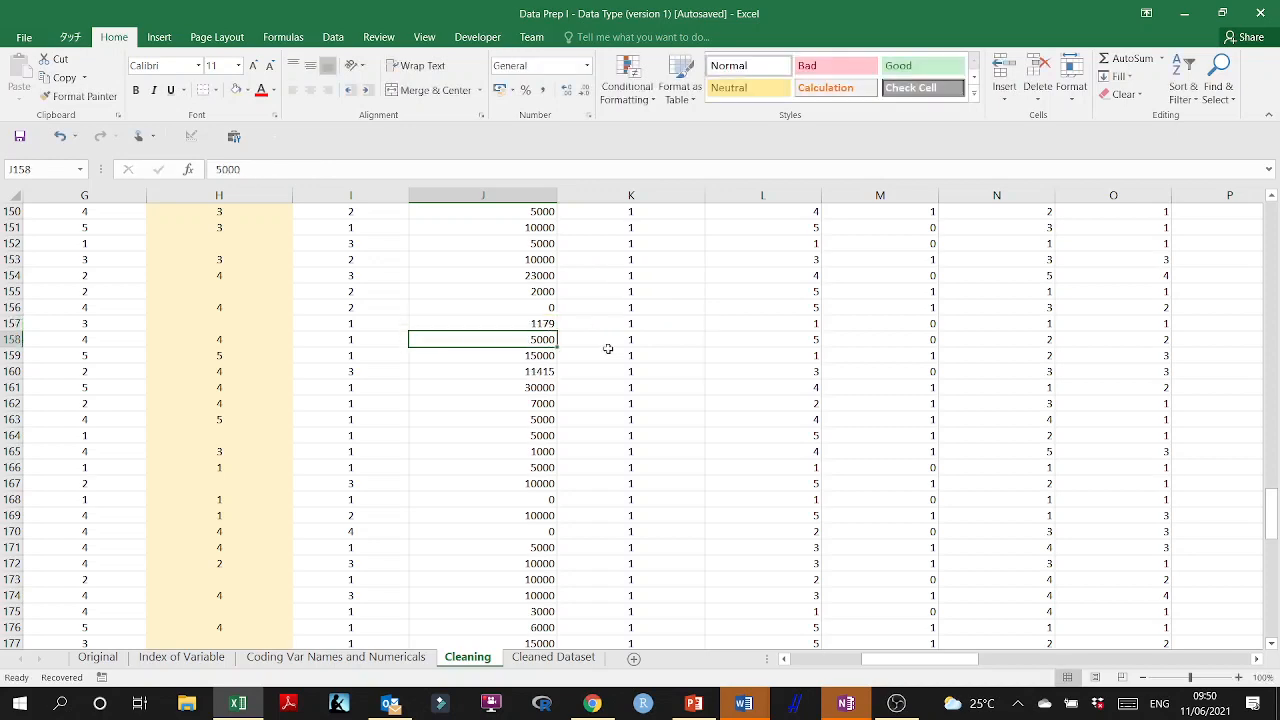
Look for further flags in column K and compare the flagged budget in J63 with the amount in D63.
{"action": "left_click", "coordinate": [605, 368]}
{"action": "scroll", "coordinate": [667, 441], "scroll_direction": "up", "scroll_amount": 20}
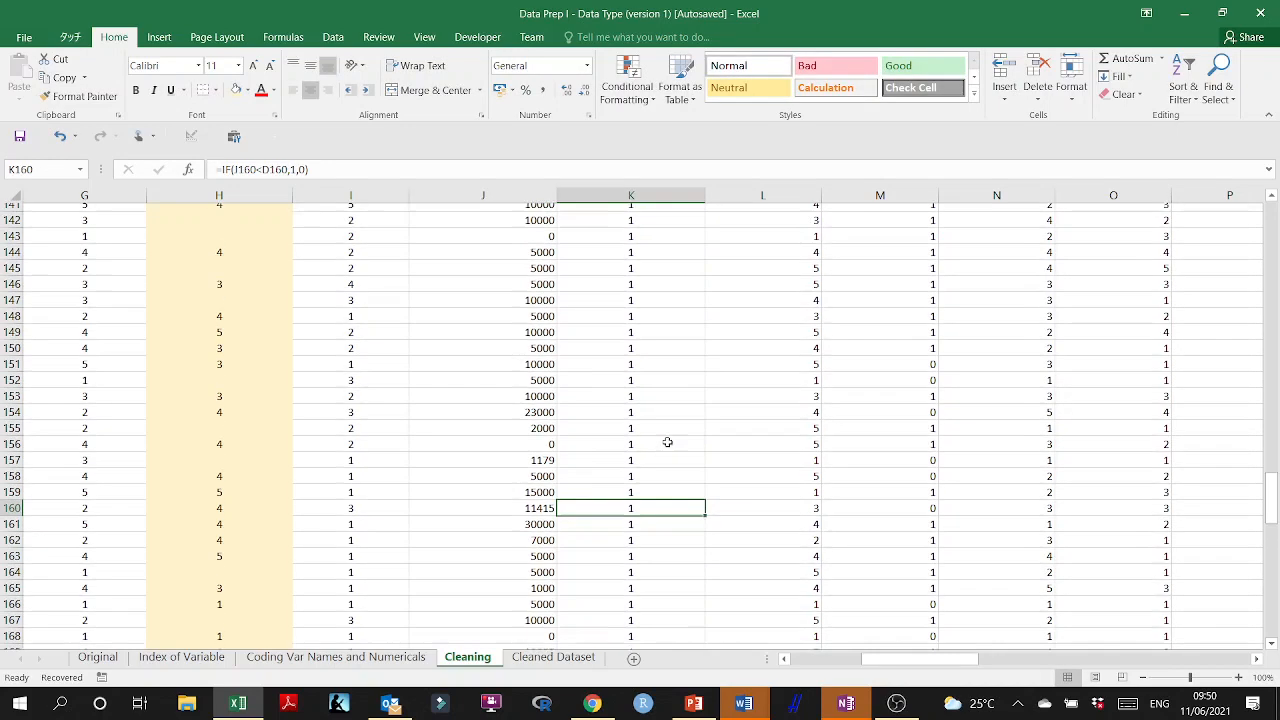
{"action": "scroll", "coordinate": [667, 441], "scroll_direction": "up", "scroll_amount": 6}
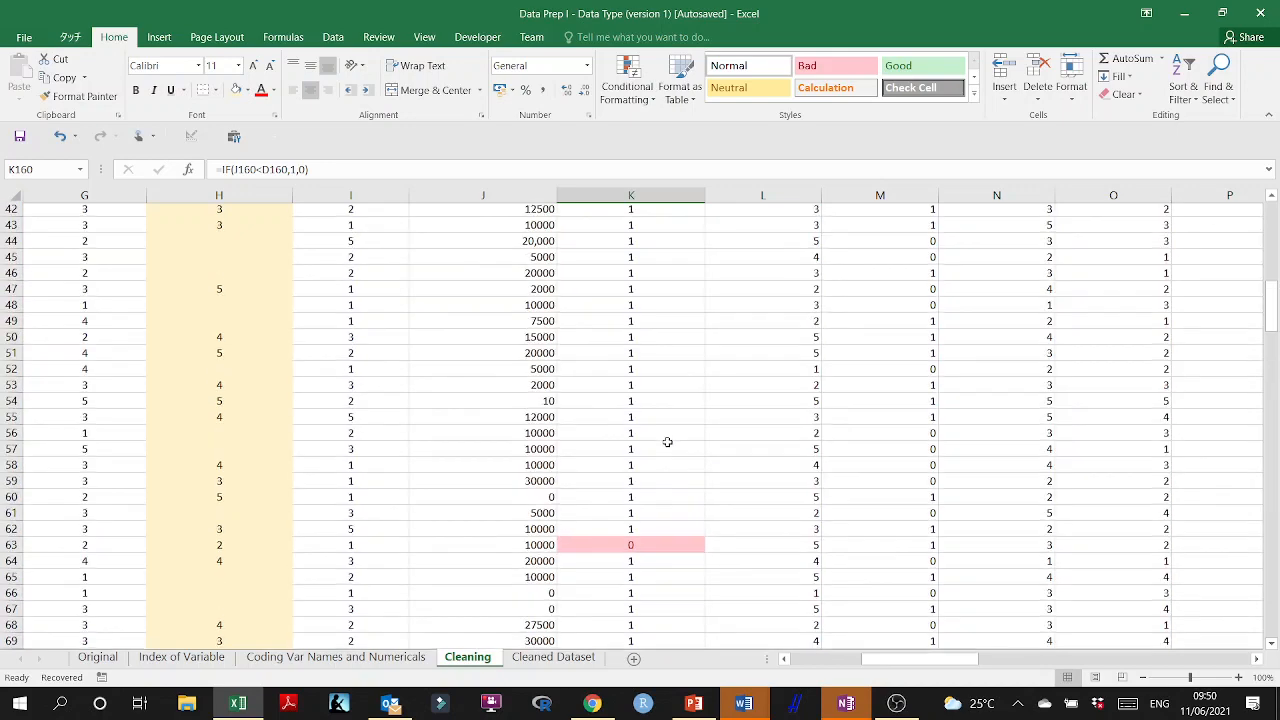
{"action": "scroll", "coordinate": [606, 487], "scroll_direction": "down", "scroll_amount": 2}
{"action": "double_click", "coordinate": [531, 451]}
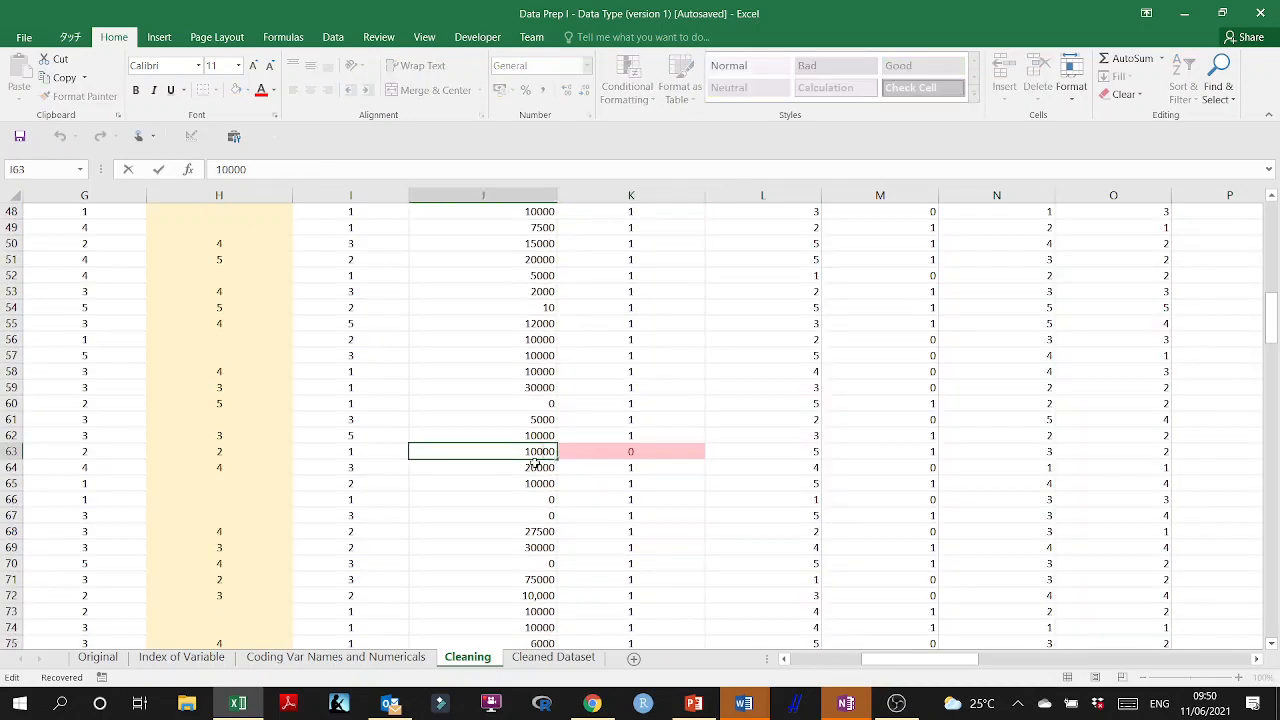
{"action": "double_click", "coordinate": [610, 453]}
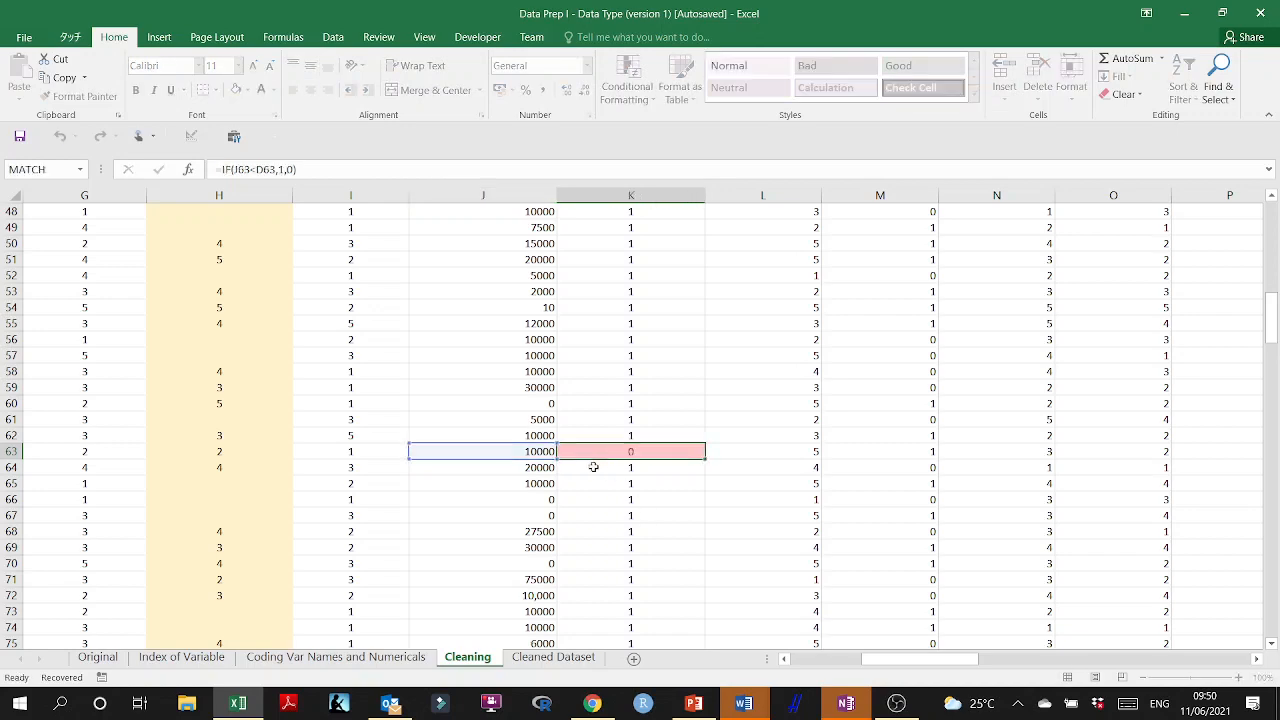
{"action": "key", "text": "Return"}
{"action": "left_click_drag", "start_coordinate": [882, 660], "coordinate": [834, 669]}
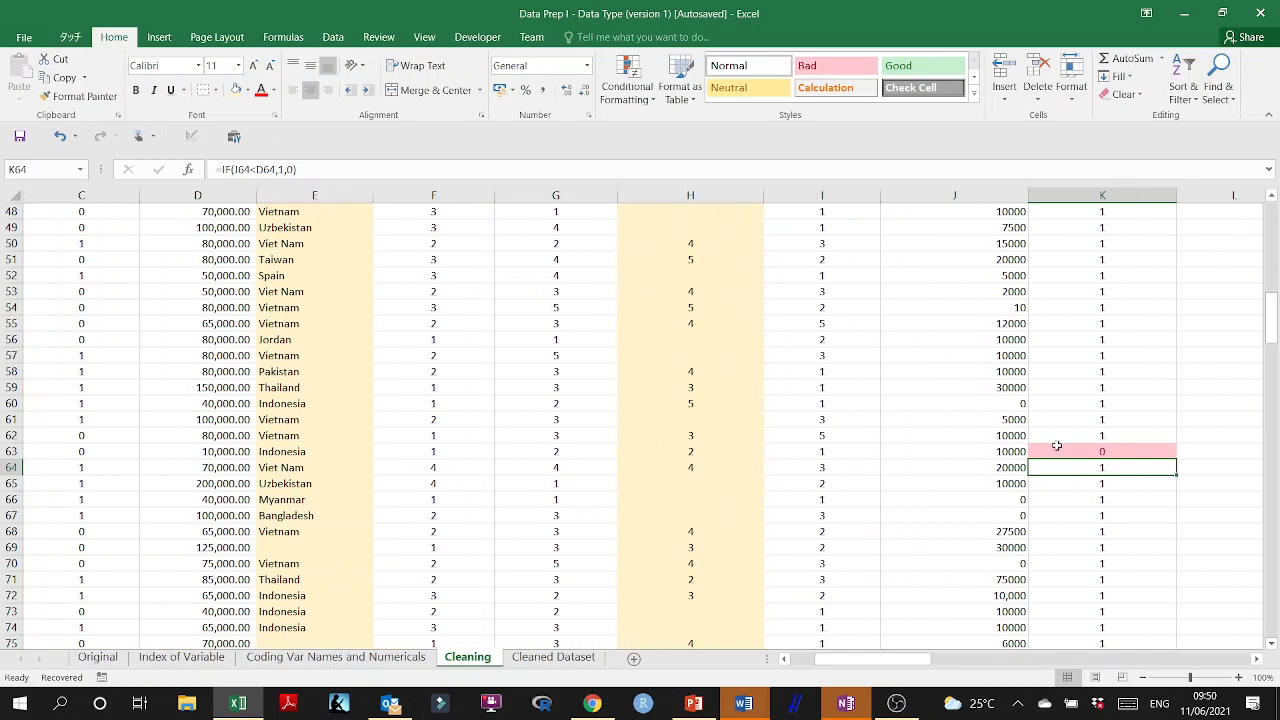
{"action": "left_click", "coordinate": [1056, 445]}
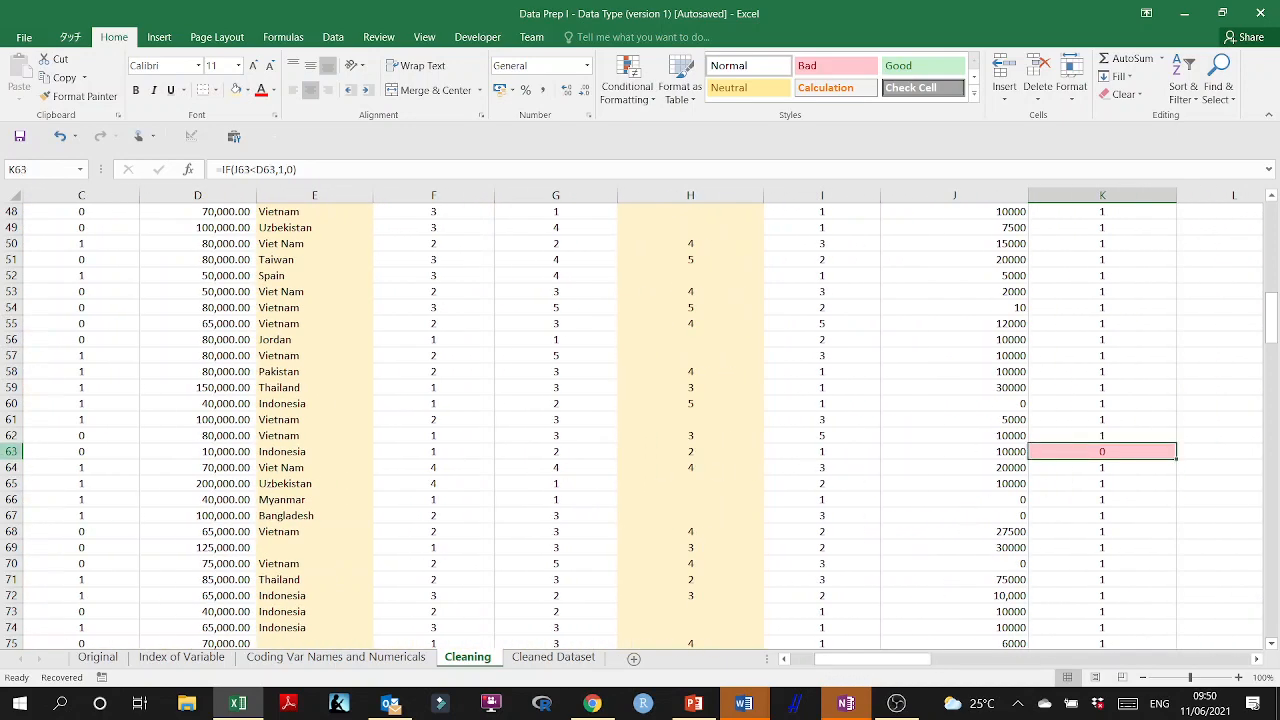
{"action": "left_click", "coordinate": [10, 451]}
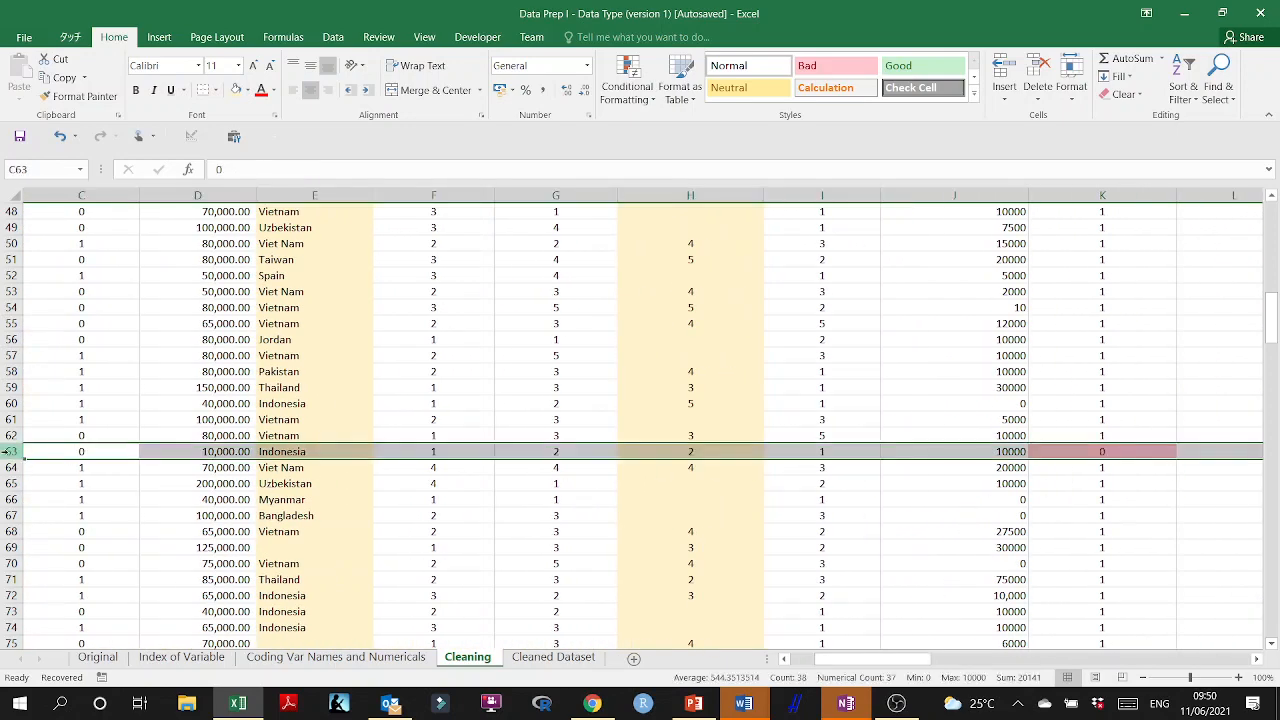
Set the amount in D63 to 100000 by adding a zero.
{"action": "double_click", "coordinate": [226, 452]}
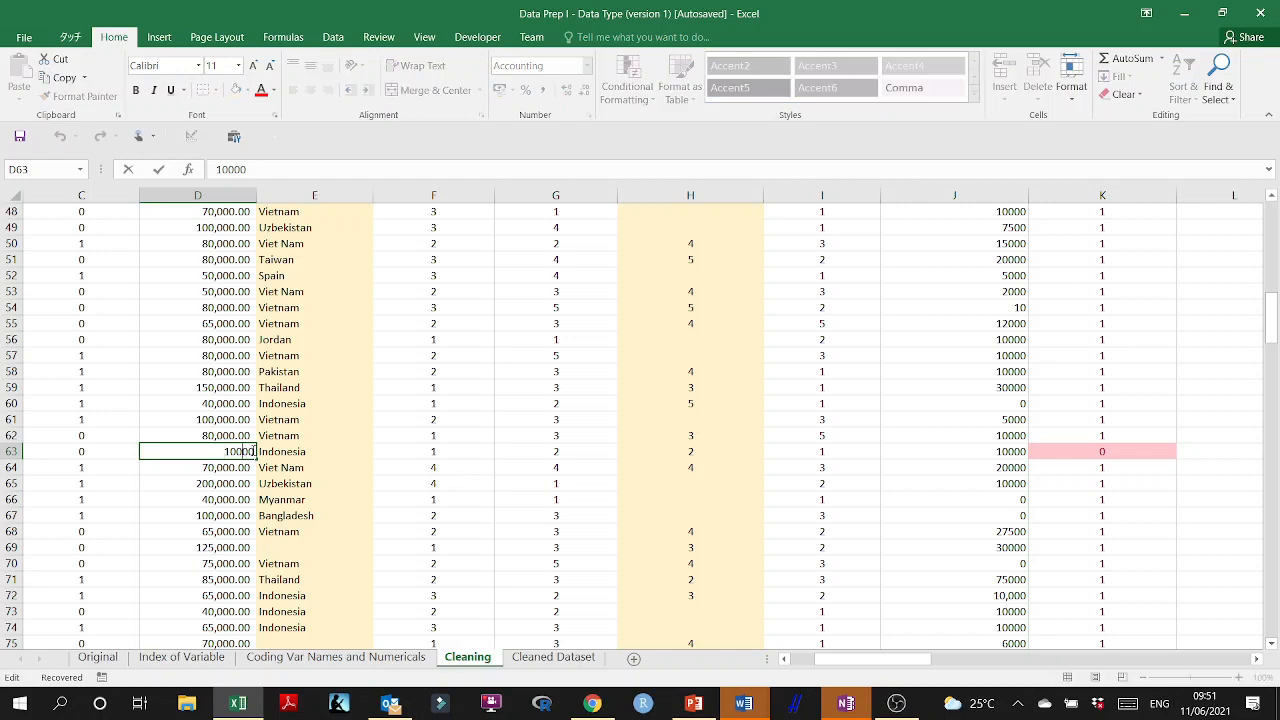
{"action": "type", "text": "0"}
{"action": "left_click", "coordinate": [326, 500]}
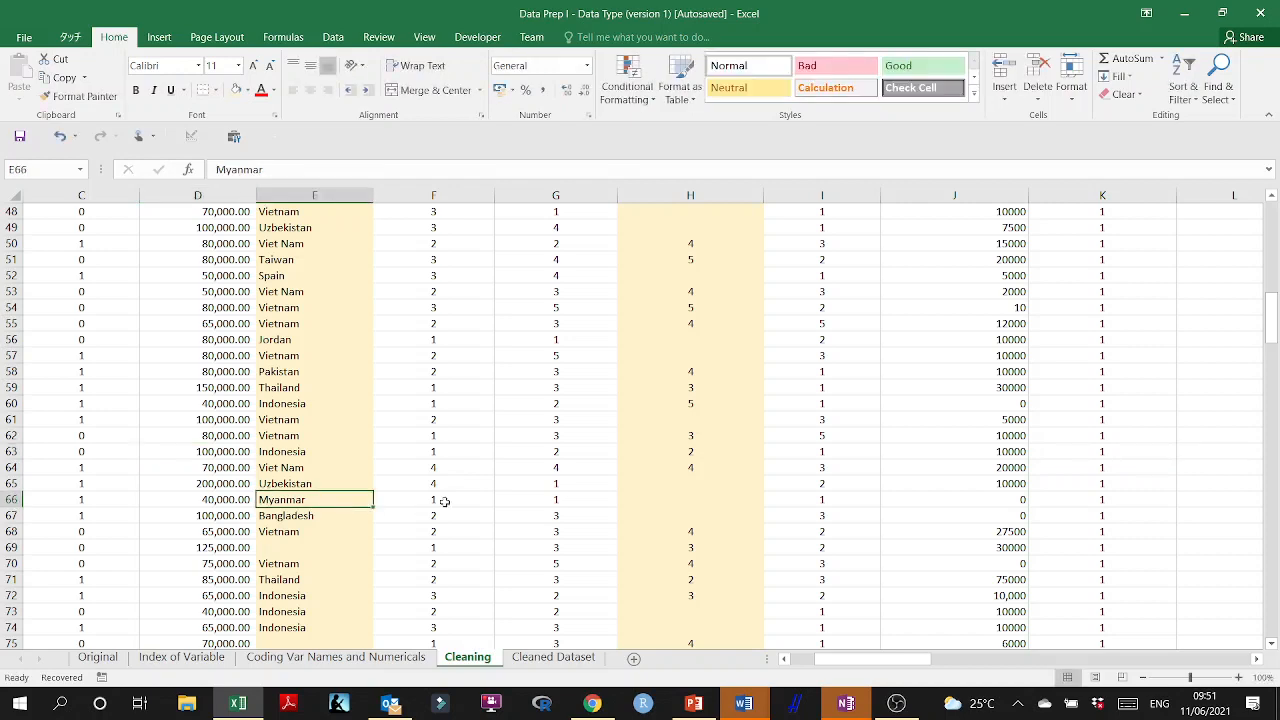
Examine column K from the header down to row 227 for any remaining flagged budgets.
{"action": "scroll", "coordinate": [908, 640], "scroll_direction": "right", "scroll_amount": 3}
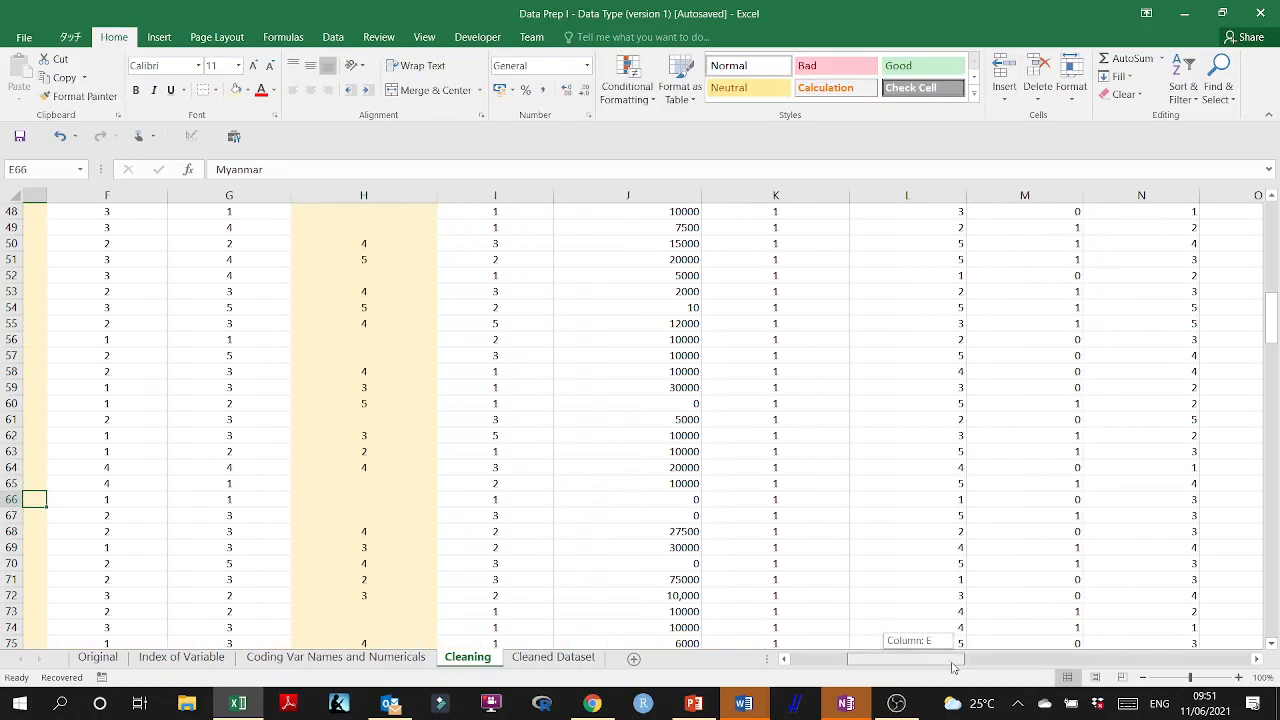
{"action": "scroll", "coordinate": [730, 520], "scroll_direction": "down", "scroll_amount": 3}
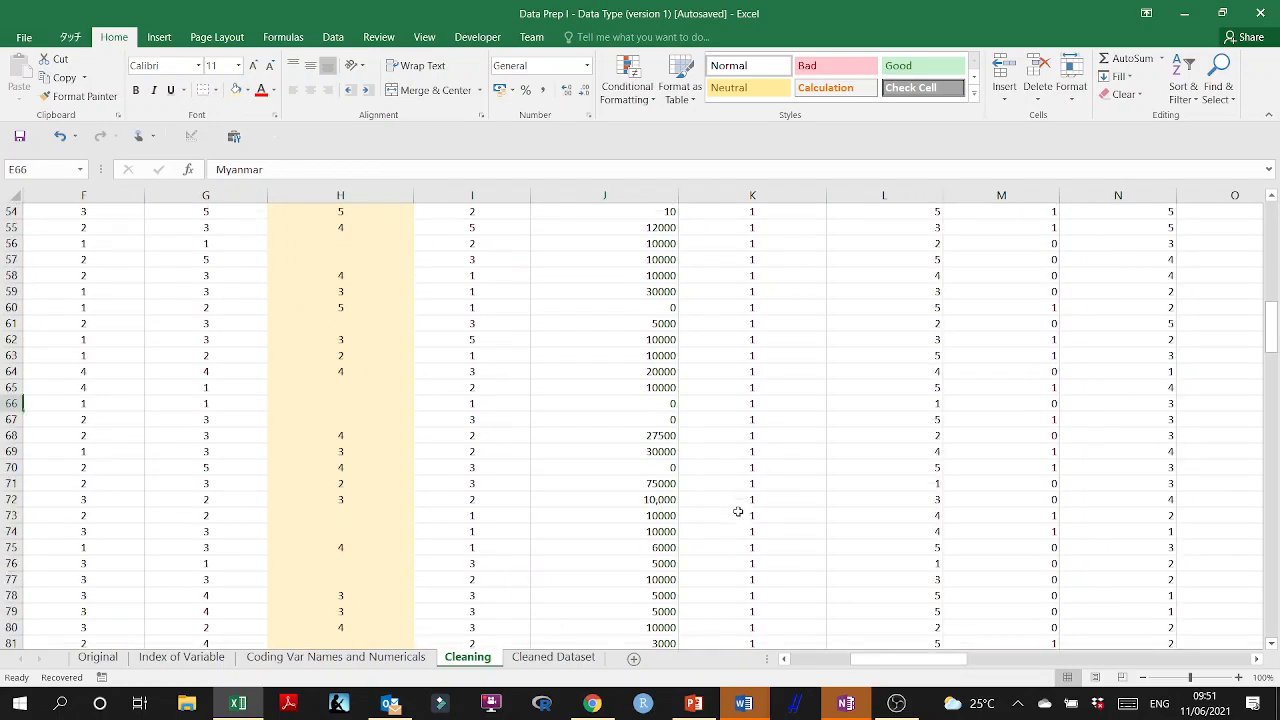
{"action": "scroll", "coordinate": [771, 565], "scroll_direction": "up", "scroll_amount": 12}
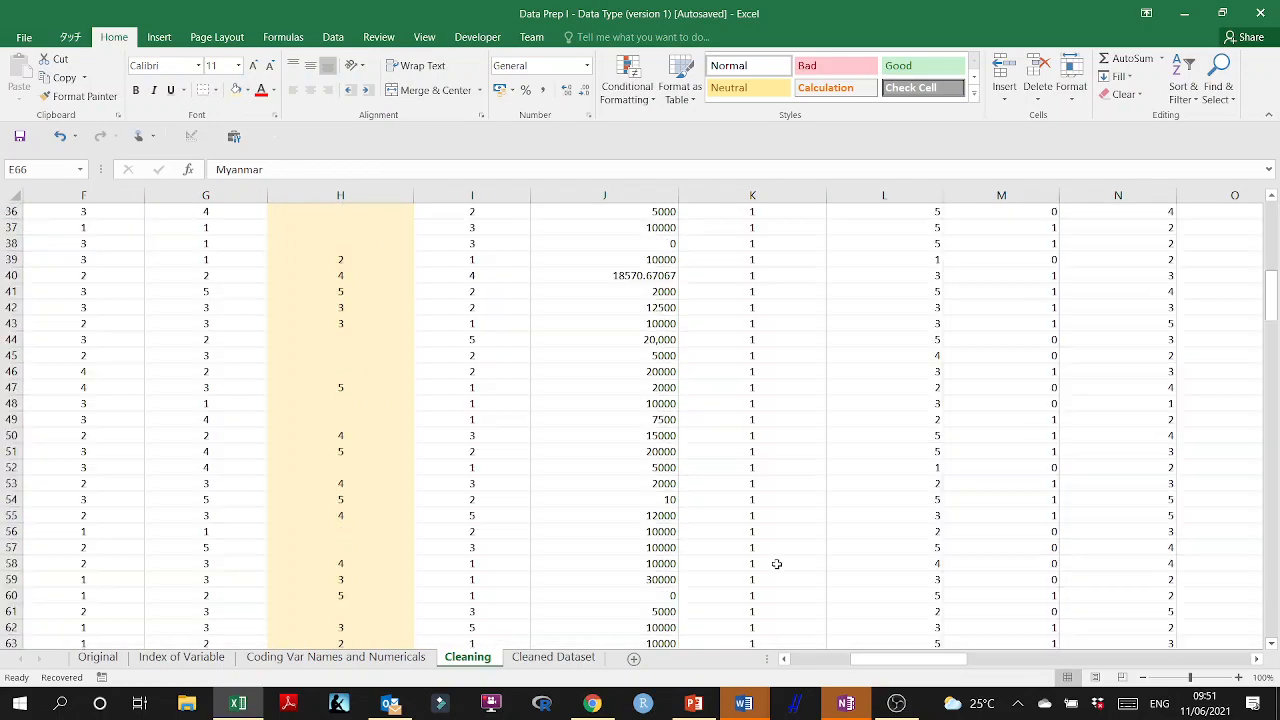
{"action": "scroll", "coordinate": [776, 564], "scroll_direction": "up", "scroll_amount": 6}
{"action": "scroll", "coordinate": [776, 564], "scroll_direction": "down", "scroll_amount": 16}
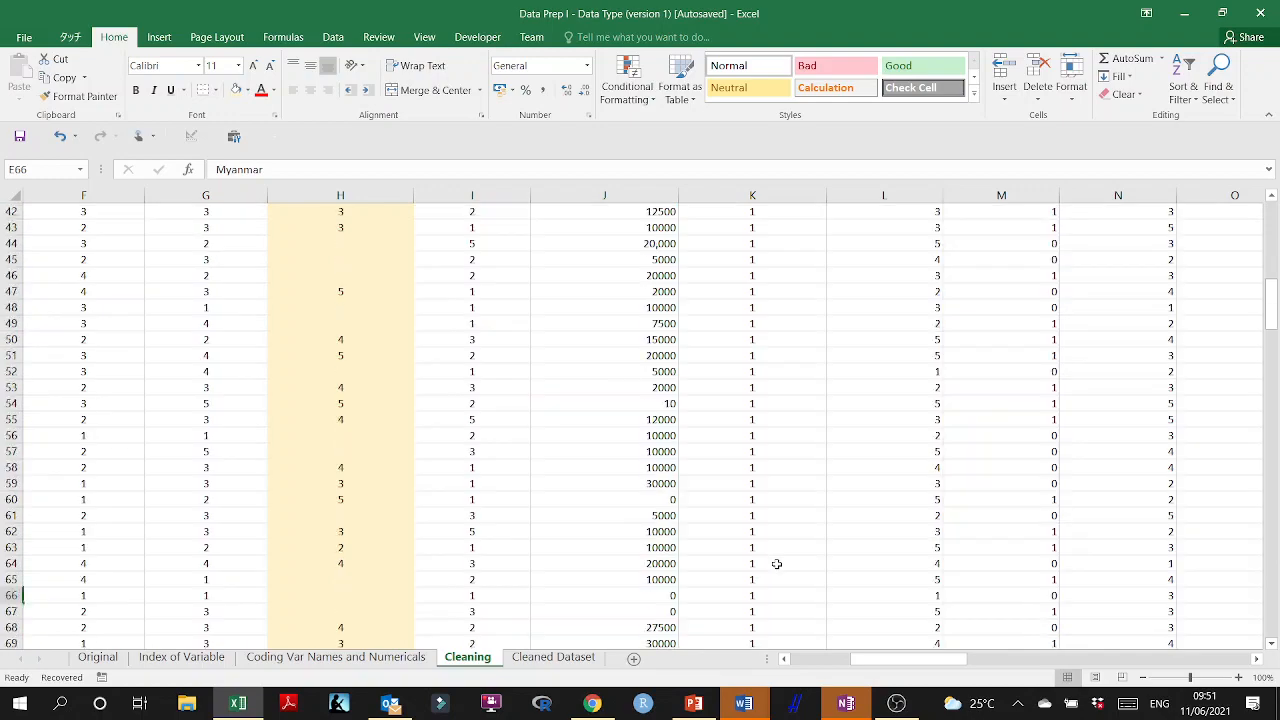
{"action": "scroll", "coordinate": [776, 564], "scroll_direction": "up", "scroll_amount": 11}
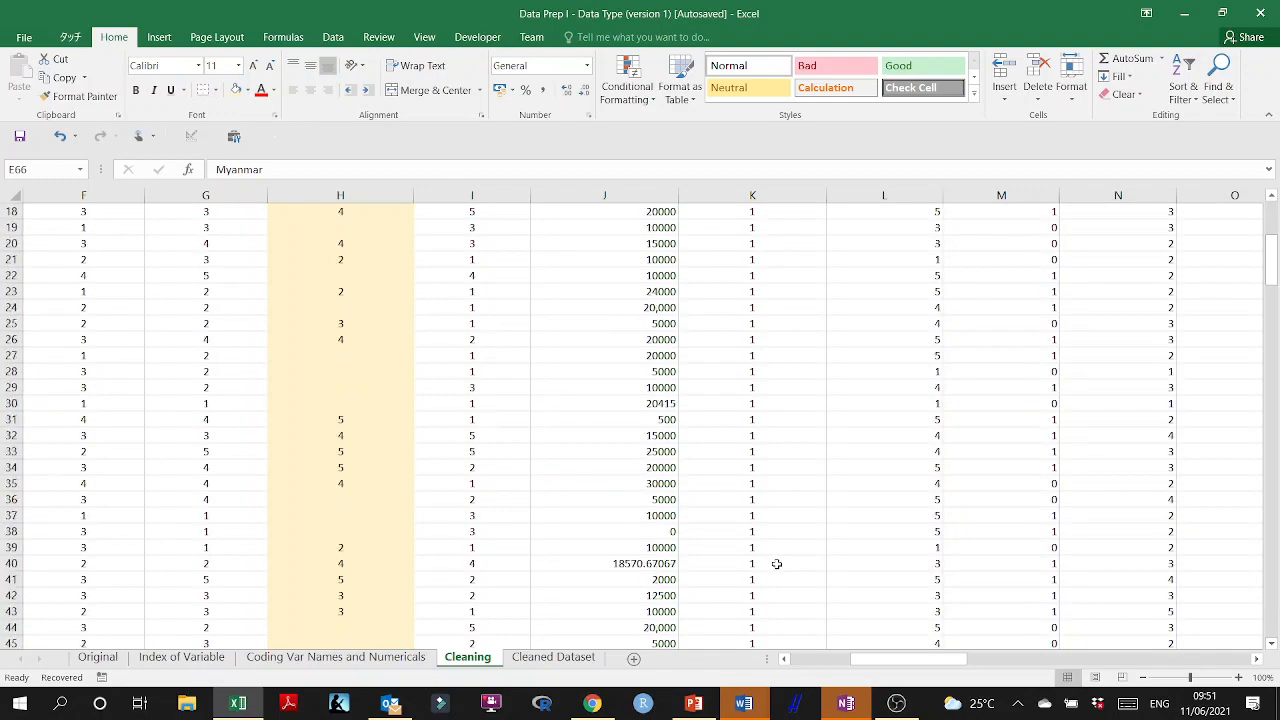
{"action": "scroll", "coordinate": [776, 564], "scroll_direction": "up", "scroll_amount": 5}
{"action": "scroll", "coordinate": [776, 564], "scroll_direction": "up", "scroll_amount": 1}
{"action": "scroll", "coordinate": [776, 564], "scroll_direction": "down", "scroll_amount": 12}
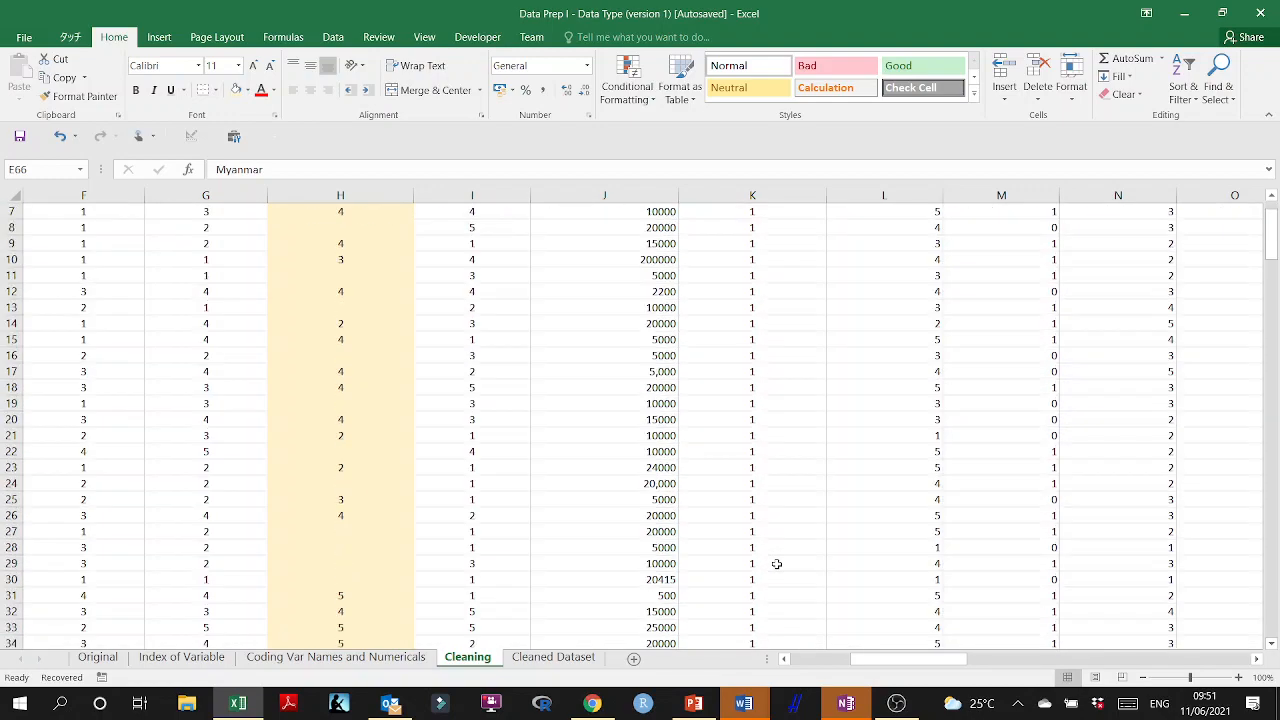
{"action": "scroll", "coordinate": [776, 564], "scroll_direction": "down", "scroll_amount": 13}
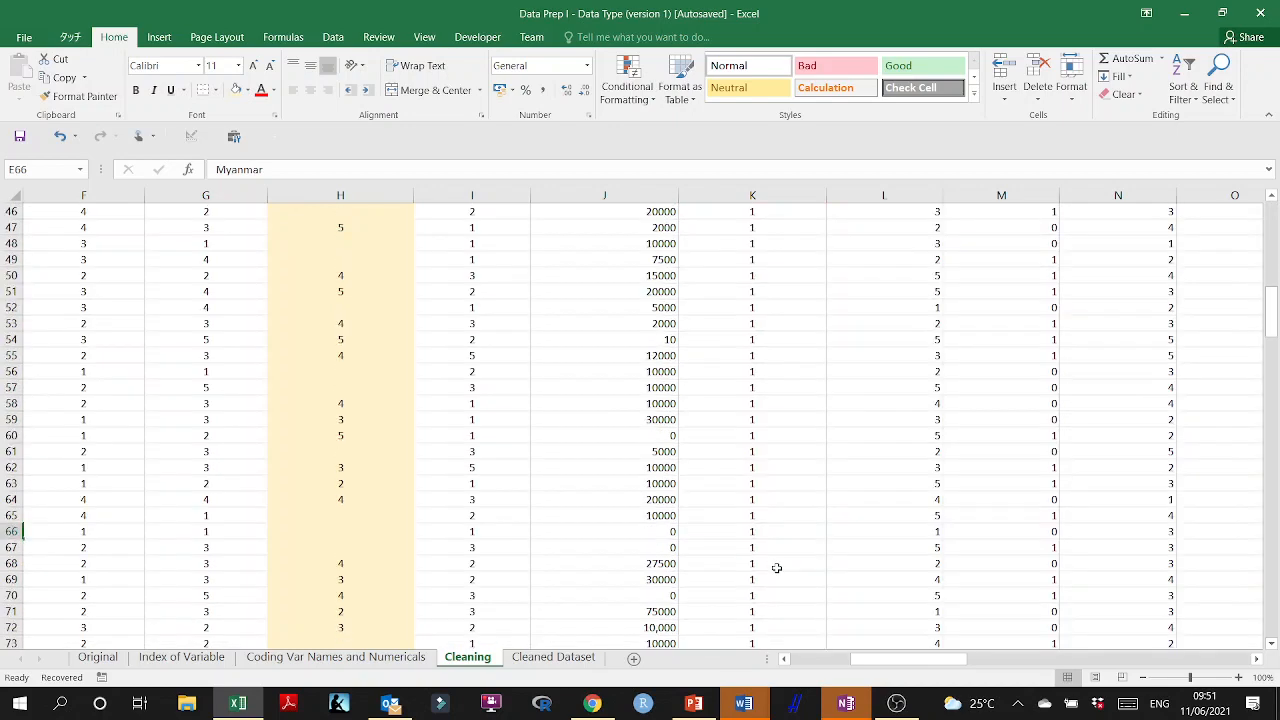
{"action": "scroll", "coordinate": [776, 571], "scroll_direction": "up", "scroll_amount": 20}
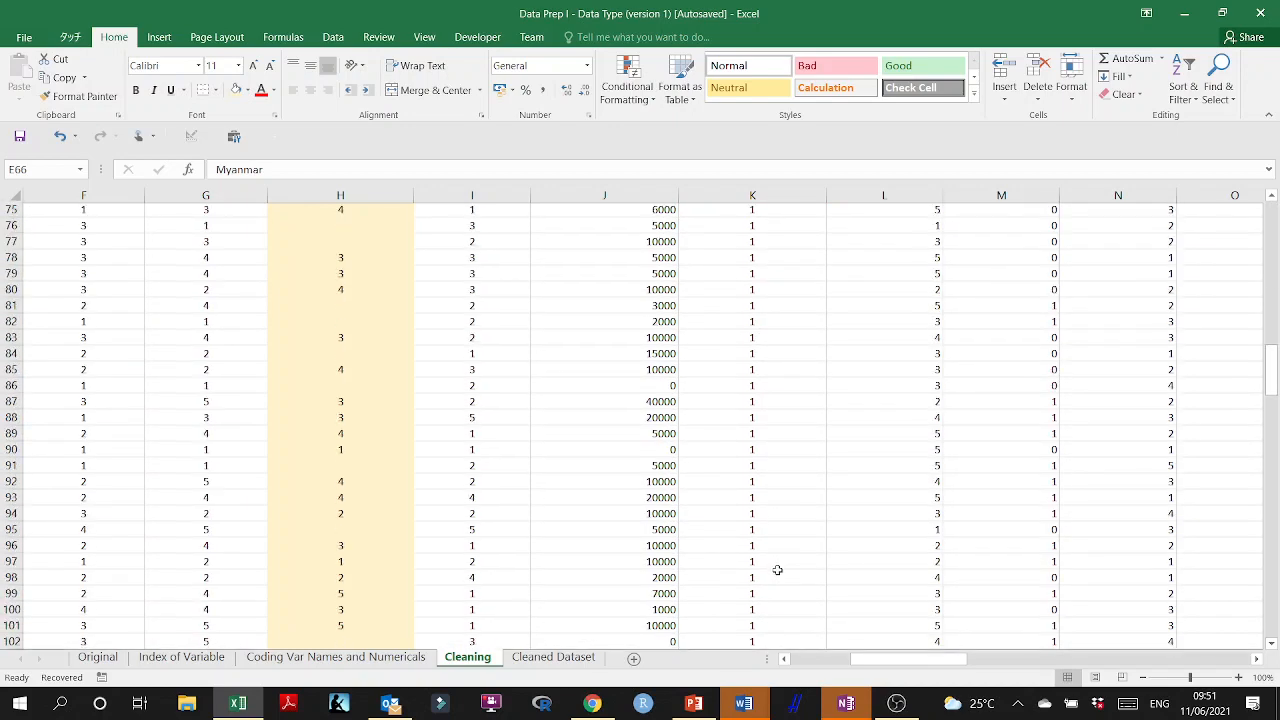
{"action": "scroll", "coordinate": [777, 564], "scroll_direction": "down", "scroll_amount": 20}
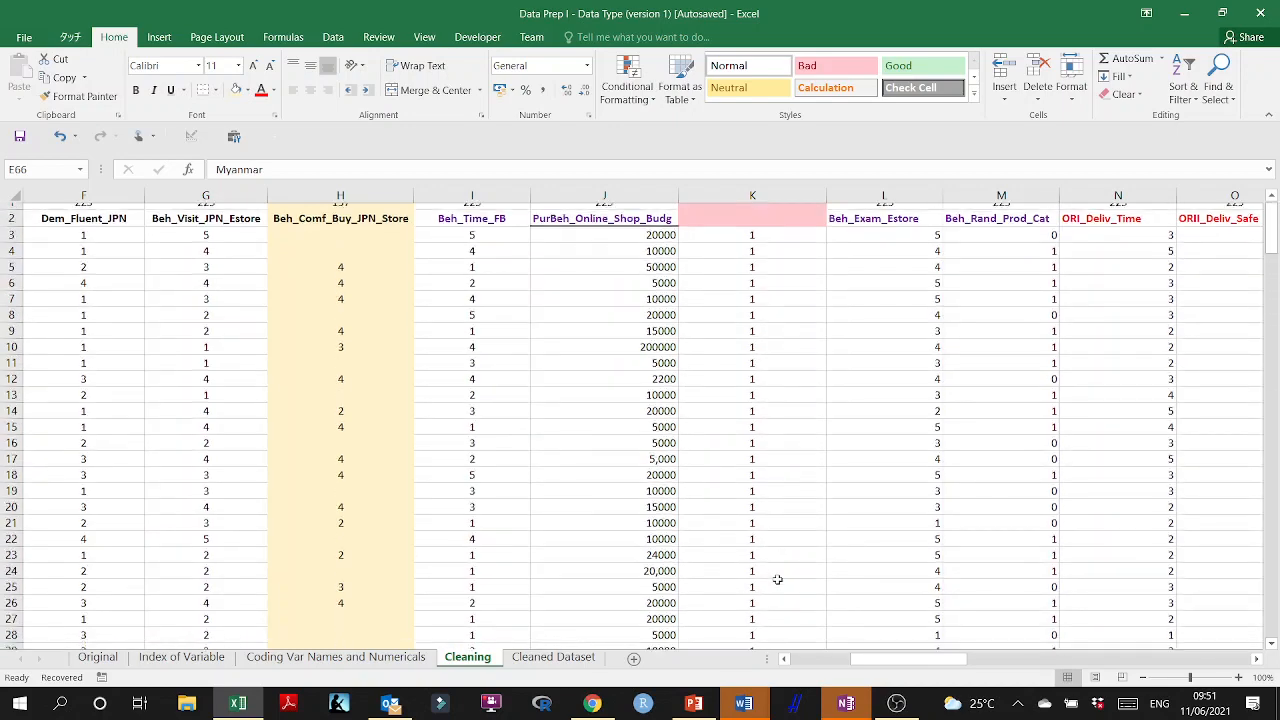
{"action": "scroll", "coordinate": [776, 580], "scroll_direction": "down", "scroll_amount": 20}
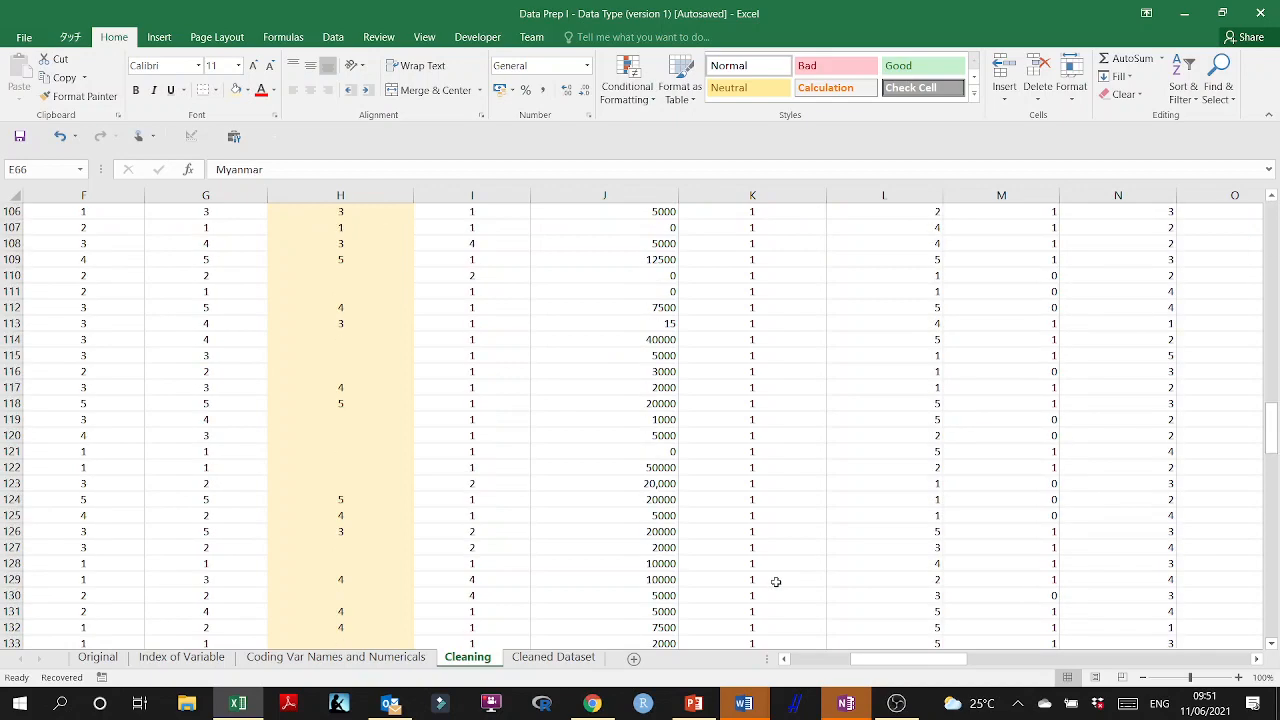
{"action": "scroll", "coordinate": [765, 594], "scroll_direction": "down", "scroll_amount": 8}
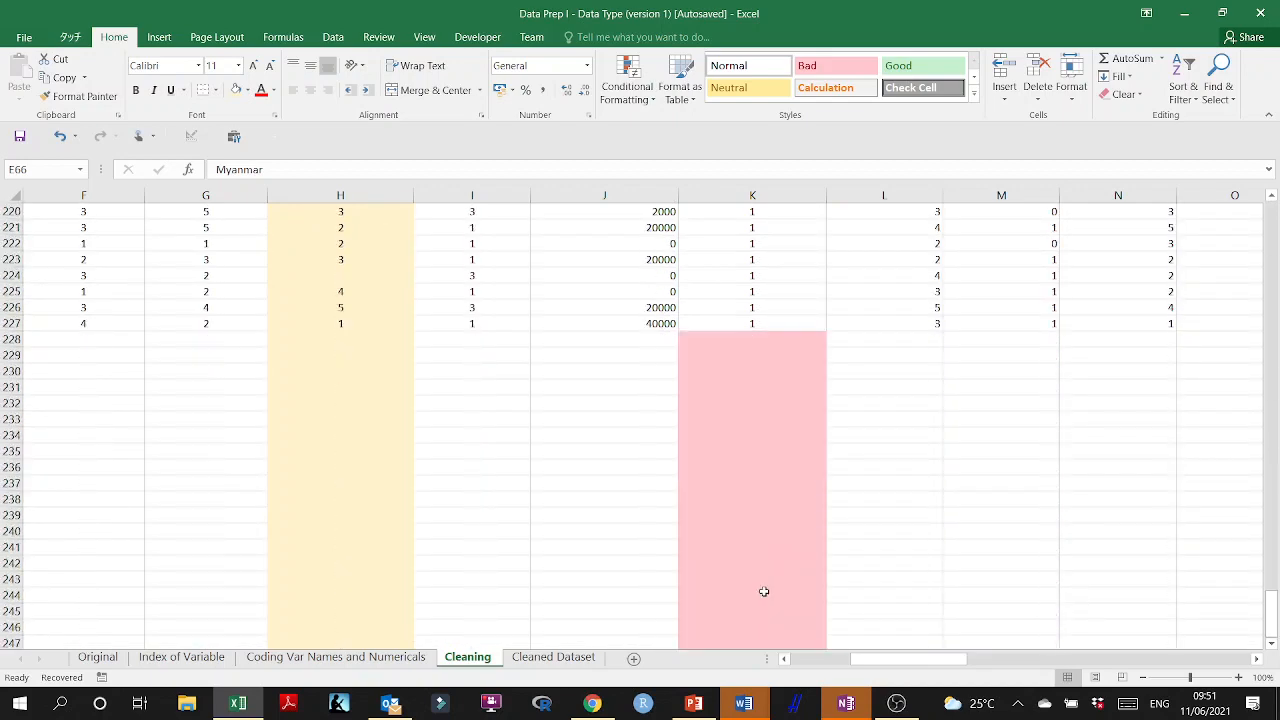
{"action": "scroll", "coordinate": [847, 531], "scroll_direction": "up", "scroll_amount": 20}
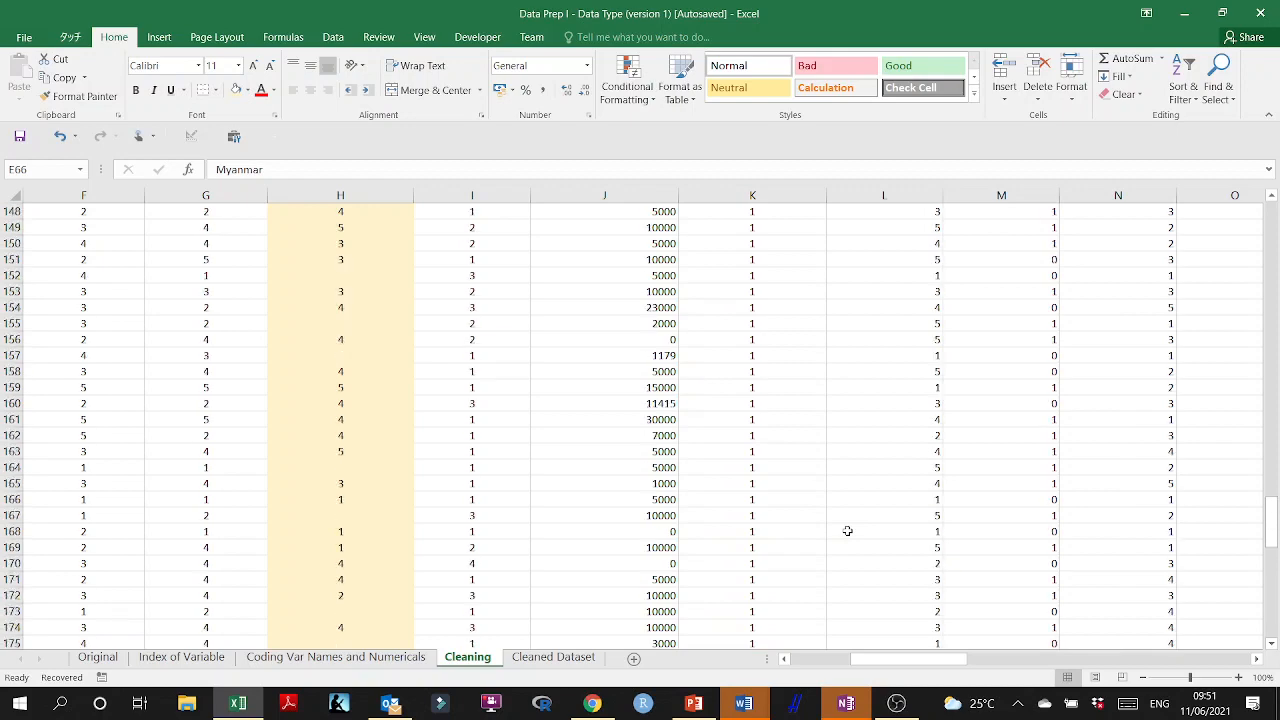
Insert an empty column between Dem_Mon_Budg and Dem_Home.
{"action": "scroll", "coordinate": [847, 531], "scroll_direction": "up", "scroll_amount": 20}
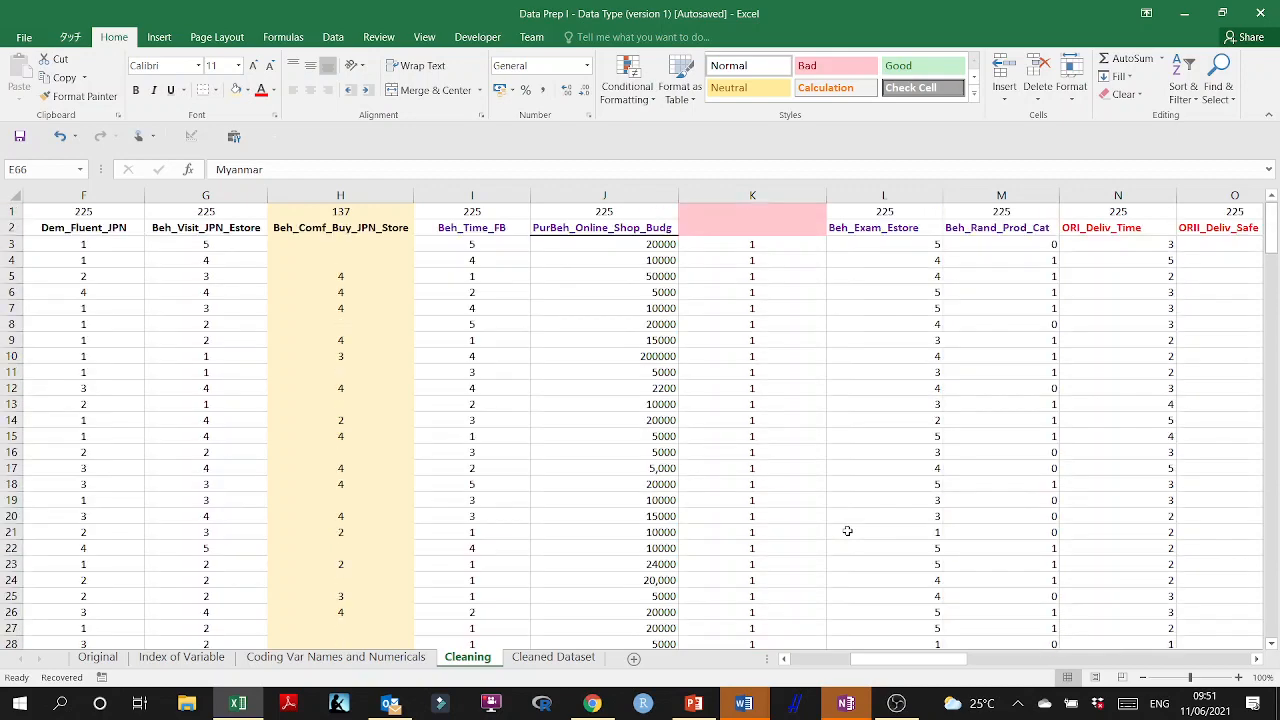
{"action": "left_click_drag", "start_coordinate": [885, 660], "coordinate": [824, 666]}
{"action": "left_click", "coordinate": [469, 196]}
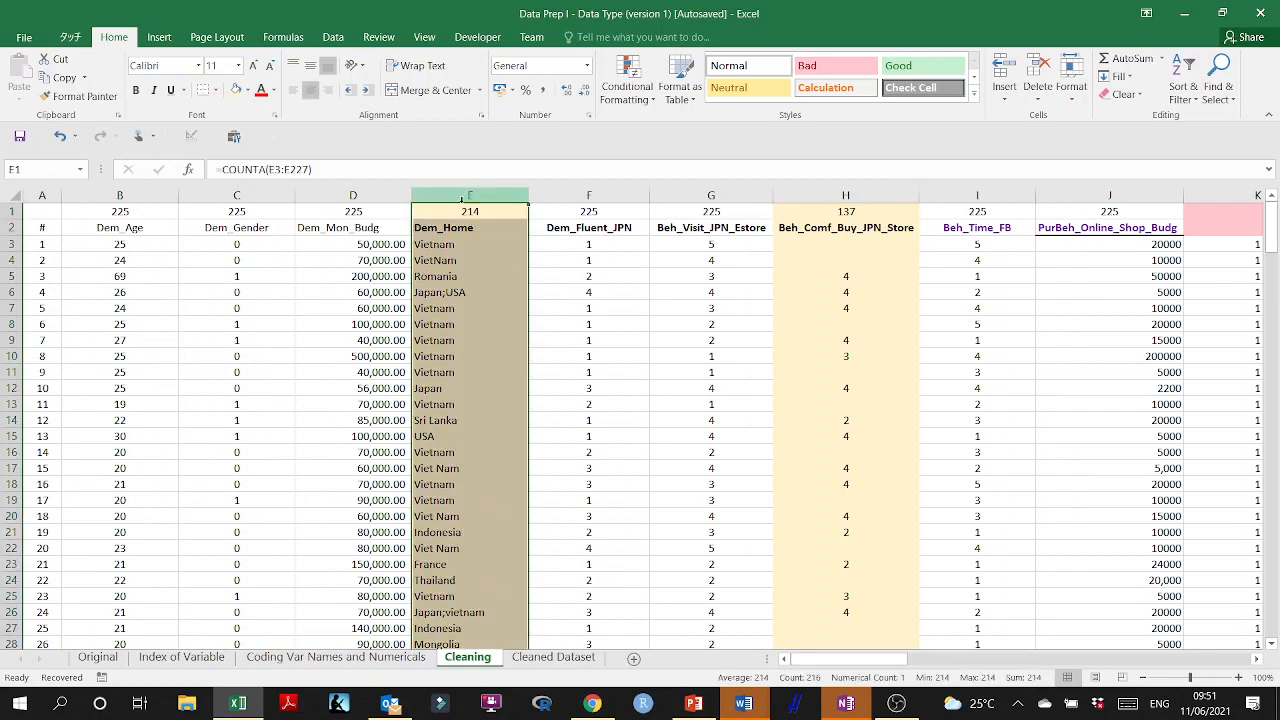
{"action": "right_click", "coordinate": [462, 207]}
{"action": "left_click", "coordinate": [487, 358]}
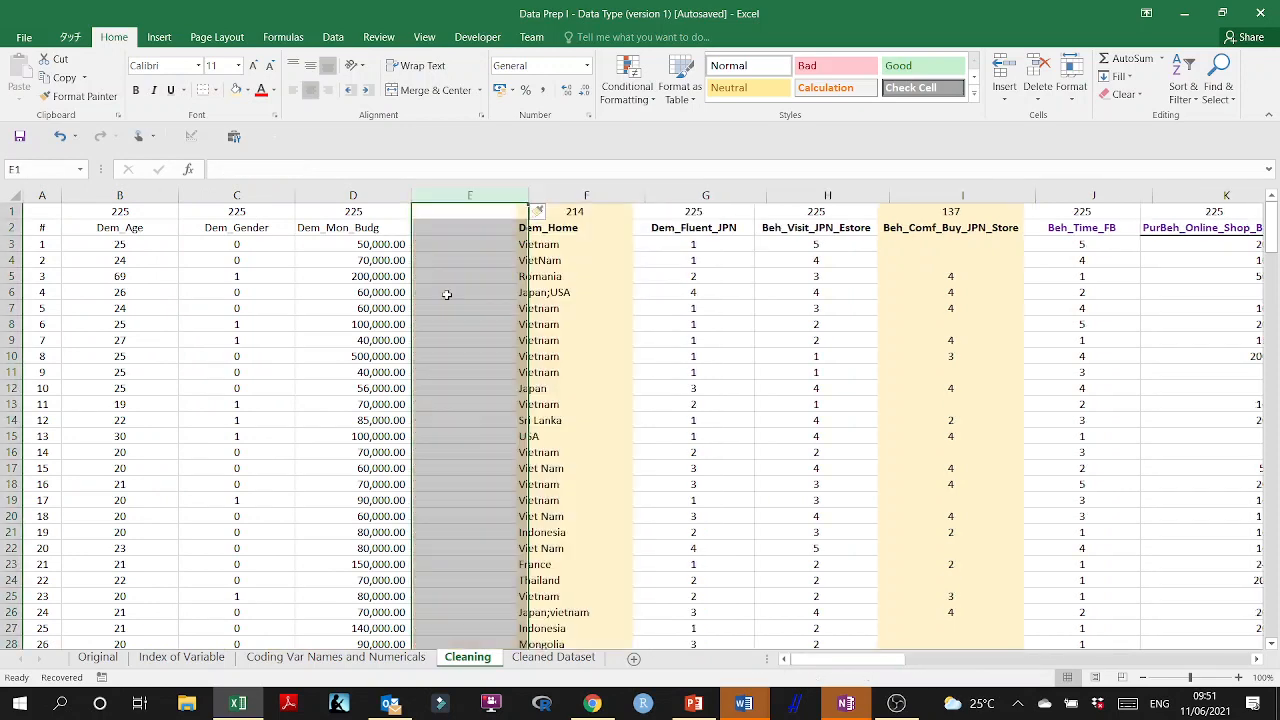
Enter the formula =IF(D3<=20000,1,0) in E3 to flag monthly budgets of 20000 or less.
{"action": "left_click", "coordinate": [443, 243]}
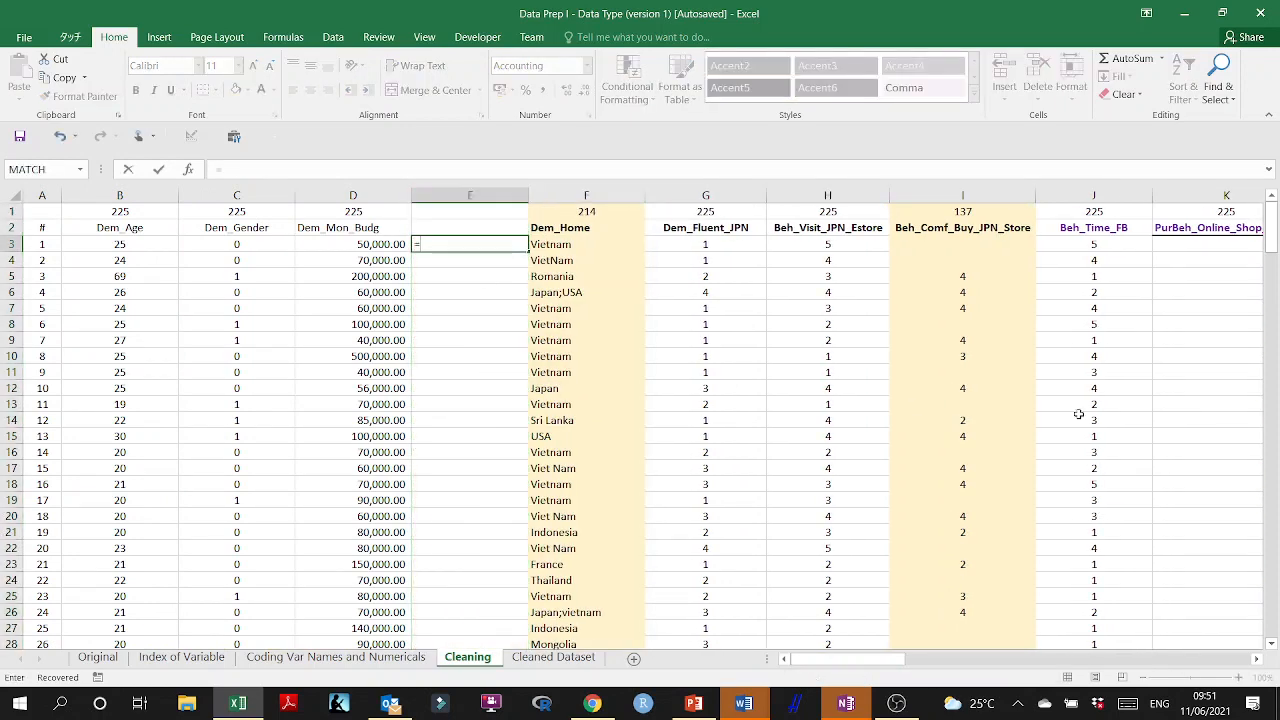
{"action": "type", "text": "=if("}
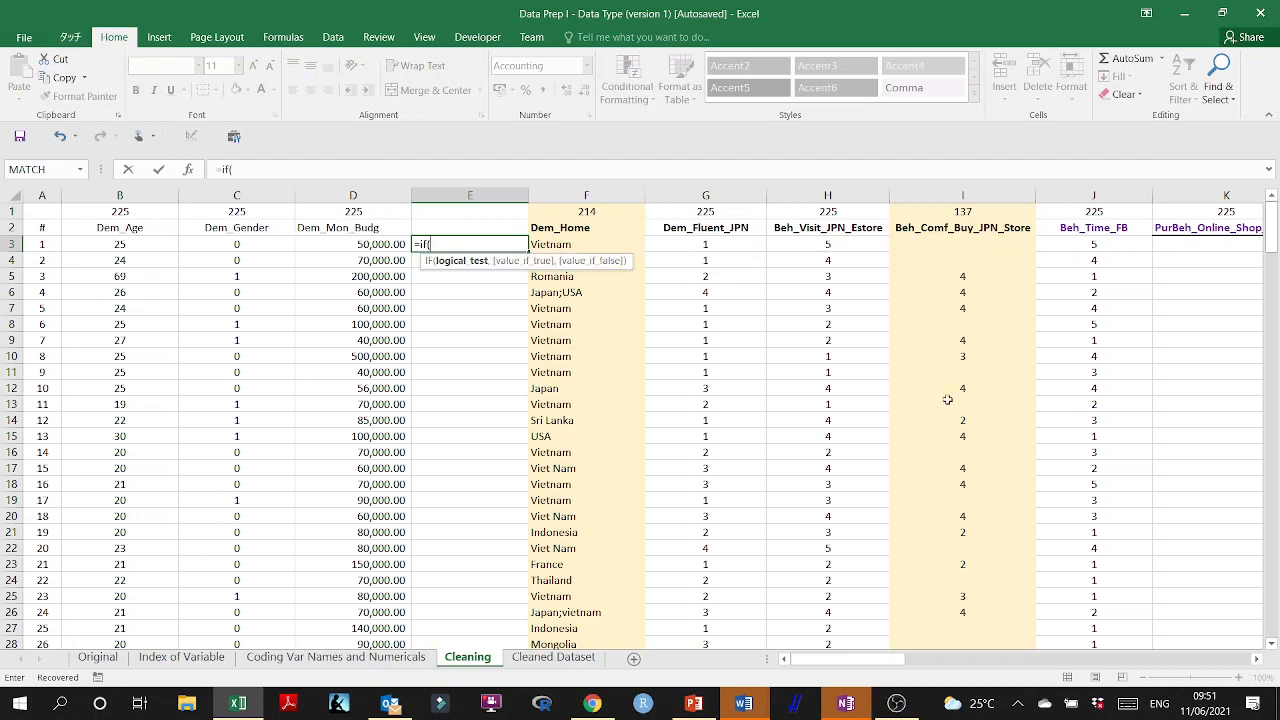
{"action": "left_click", "coordinate": [387, 244]}
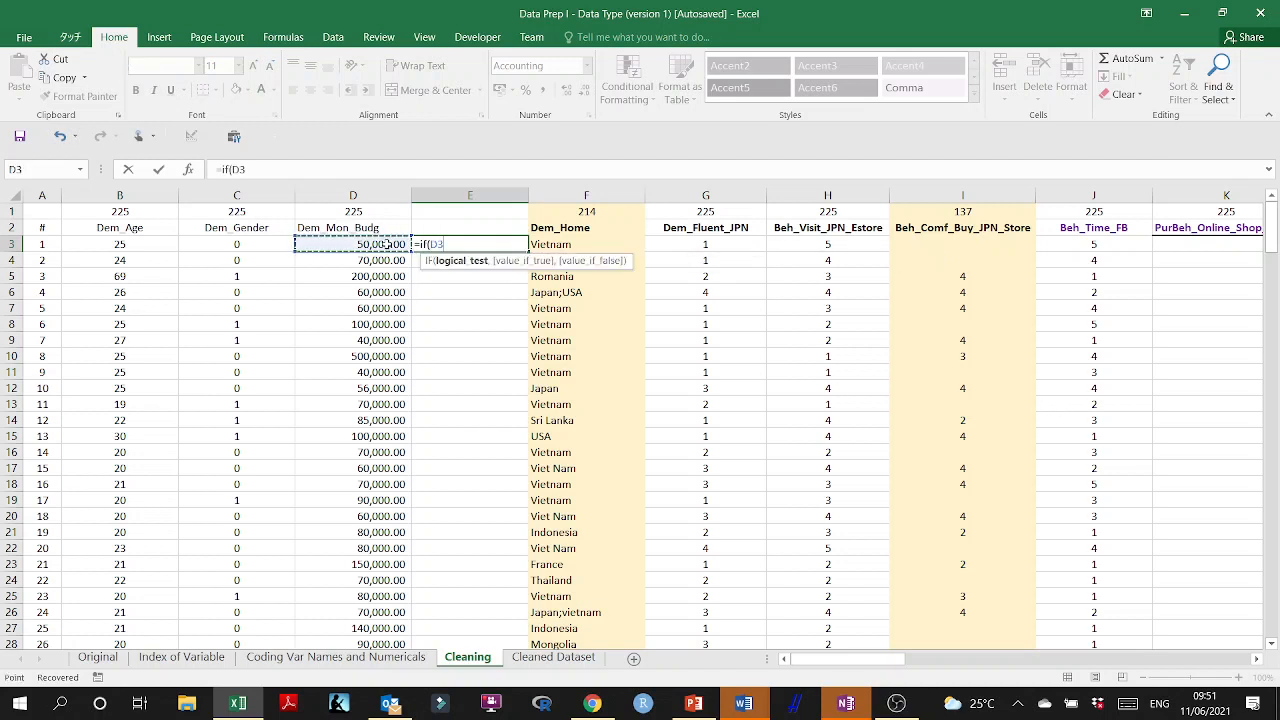
{"action": "type", "text": "<=20"}
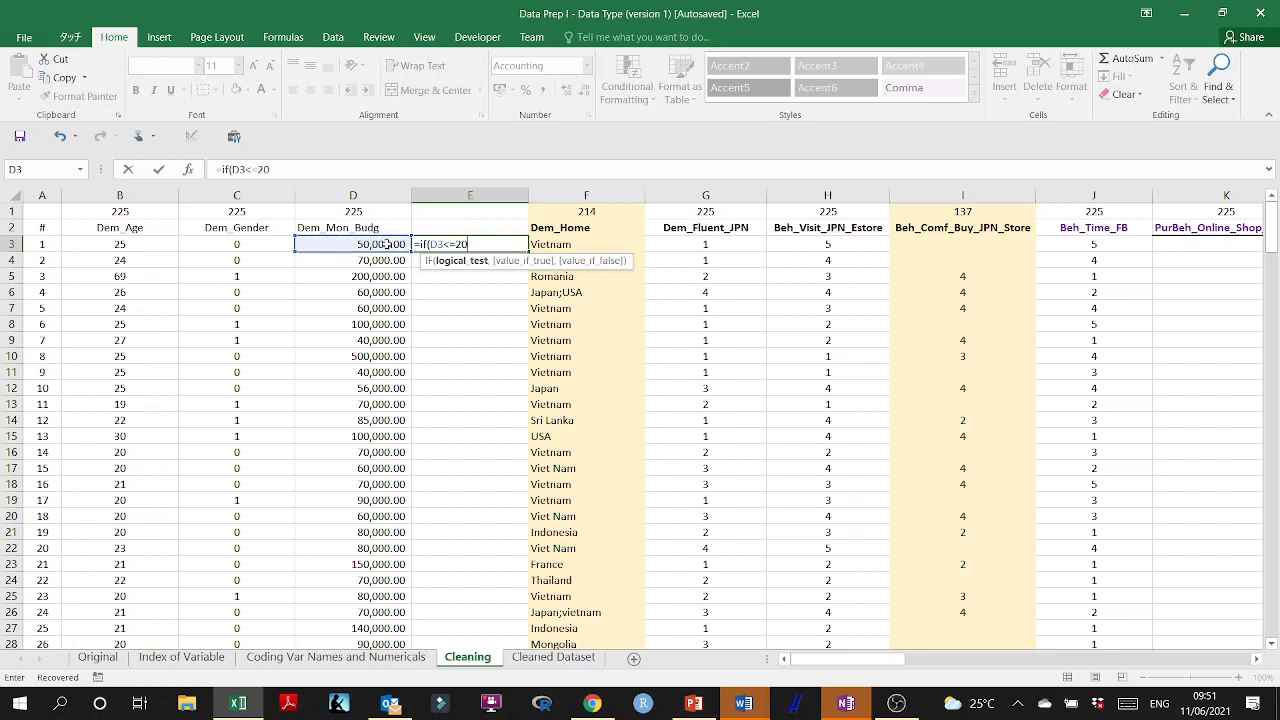
{"action": "type", "text": "000,1,0)"}
{"action": "key", "text": "Return"}
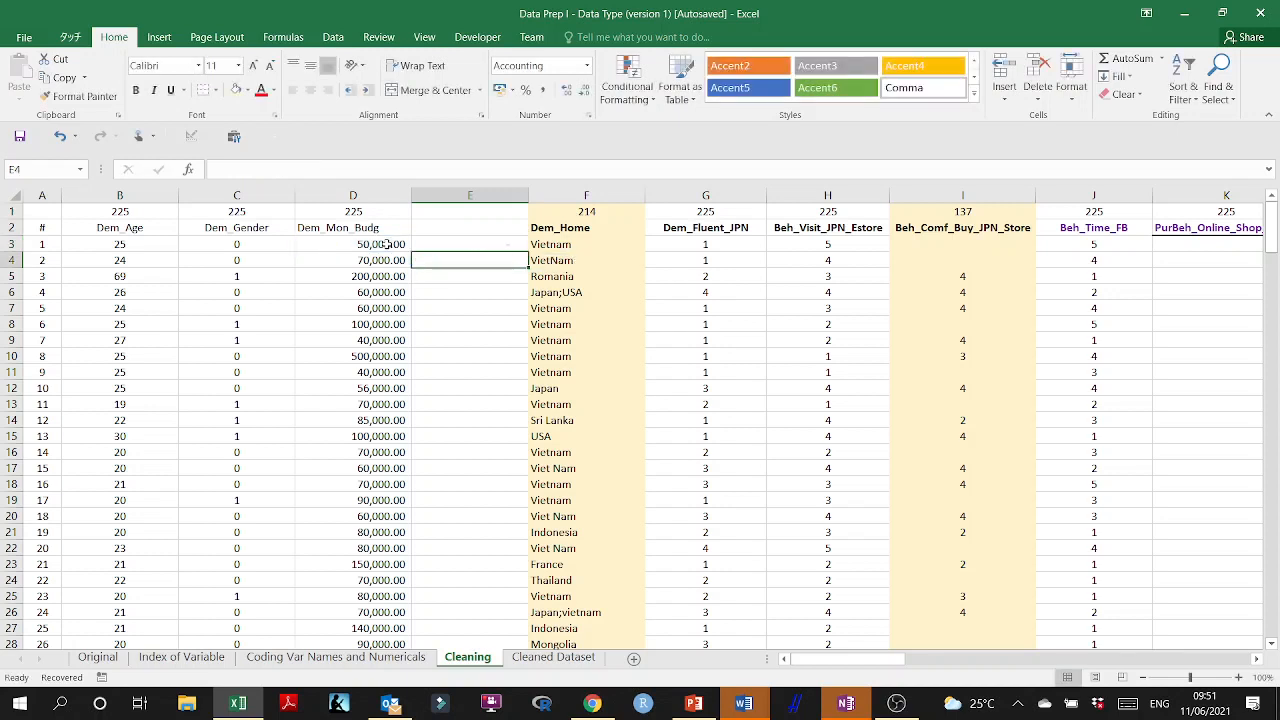
Format E3 as Number with 0 decimal places and fill its formula down to row 227.
{"action": "left_click", "coordinate": [353, 244]}
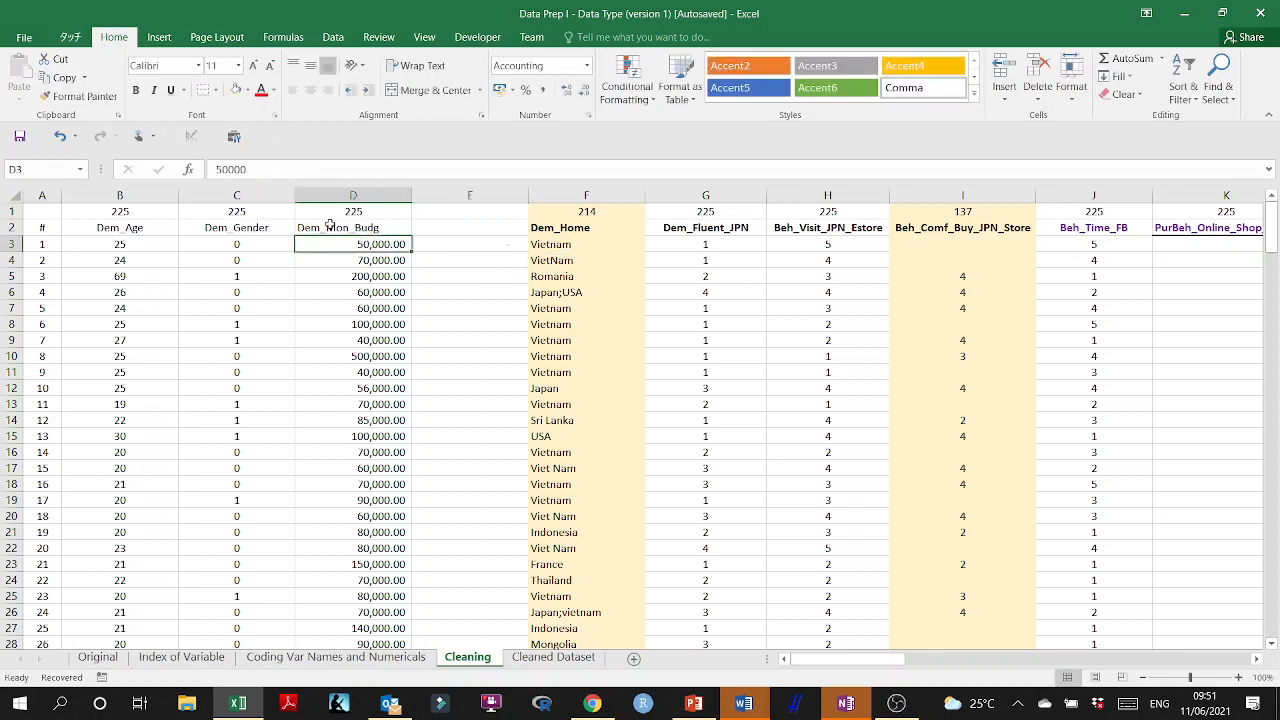
{"action": "left_click", "coordinate": [78, 96]}
{"action": "left_click", "coordinate": [493, 243]}
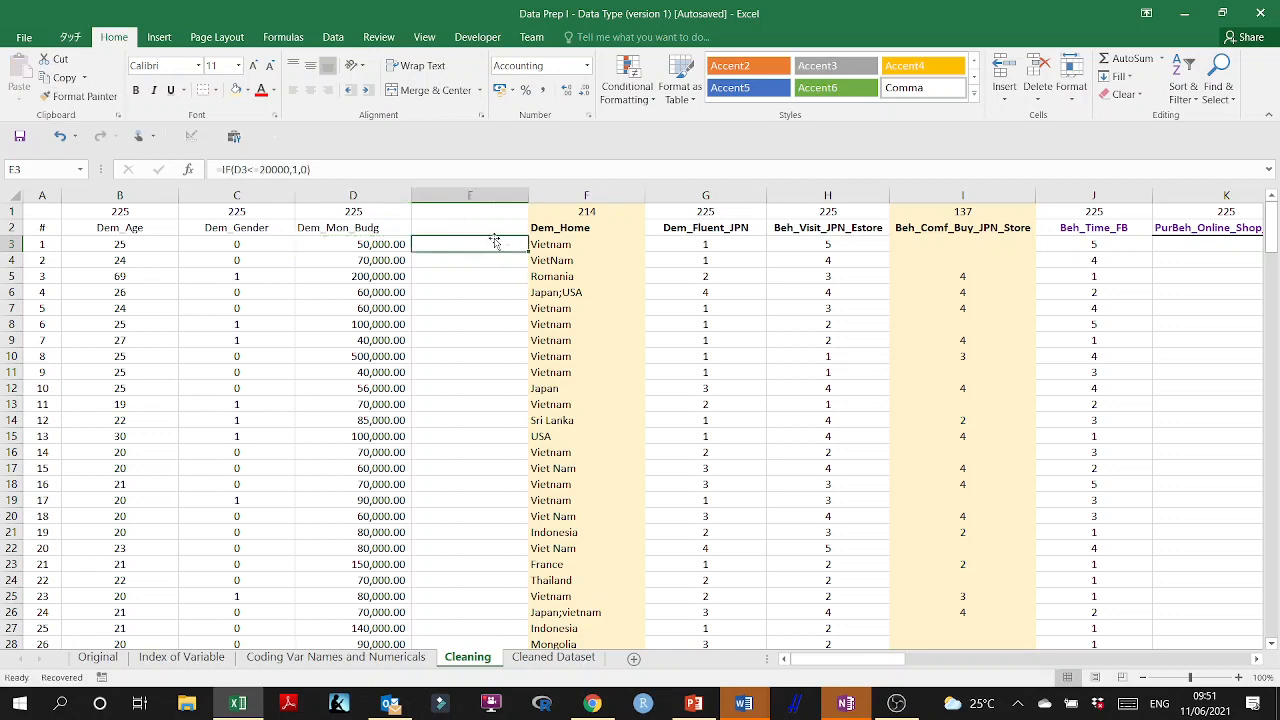
{"action": "left_click", "coordinate": [588, 115]}
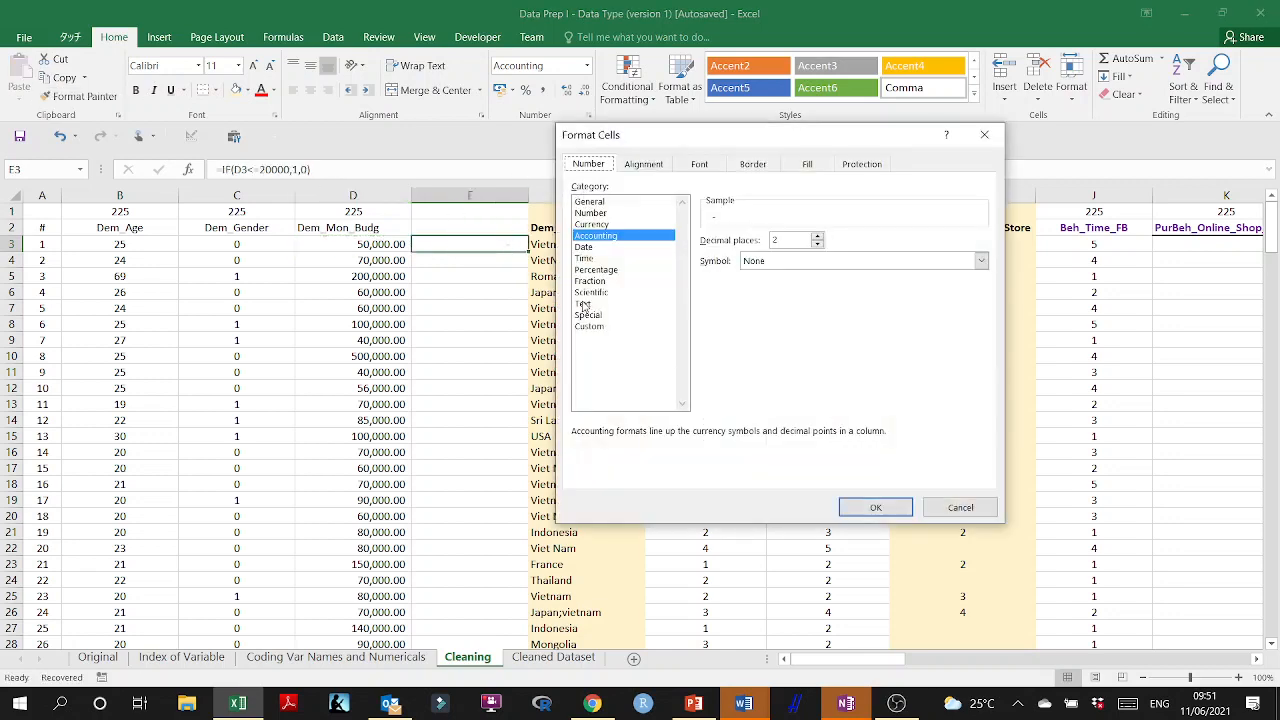
{"action": "left_click", "coordinate": [592, 213]}
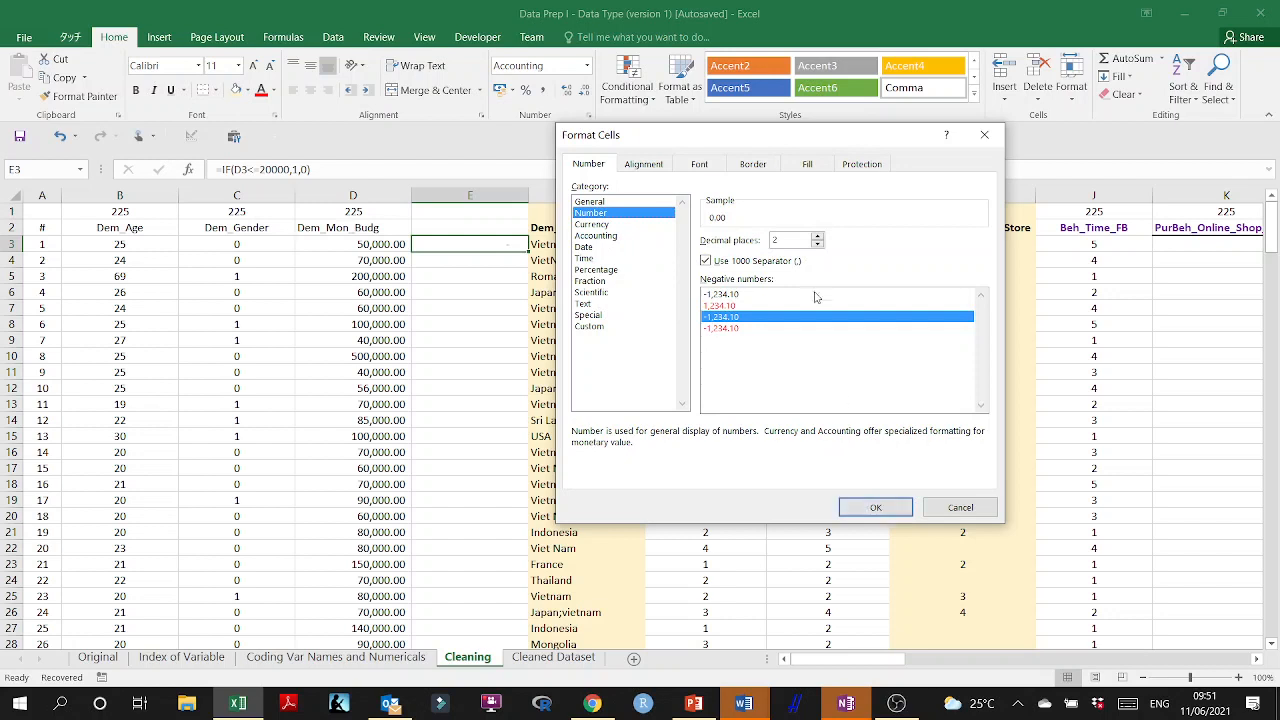
{"action": "left_click", "coordinate": [817, 244]}
{"action": "left_click", "coordinate": [817, 244]}
{"action": "left_click", "coordinate": [875, 507]}
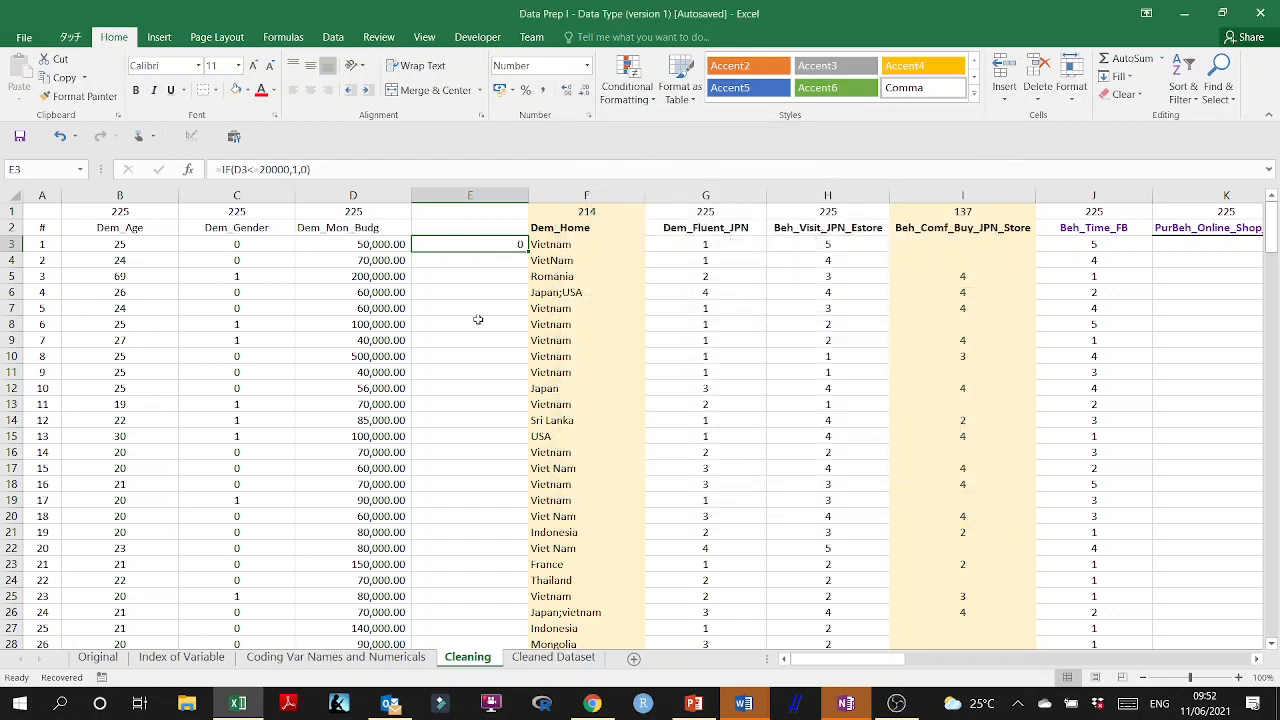
{"action": "double_click", "coordinate": [528, 252]}
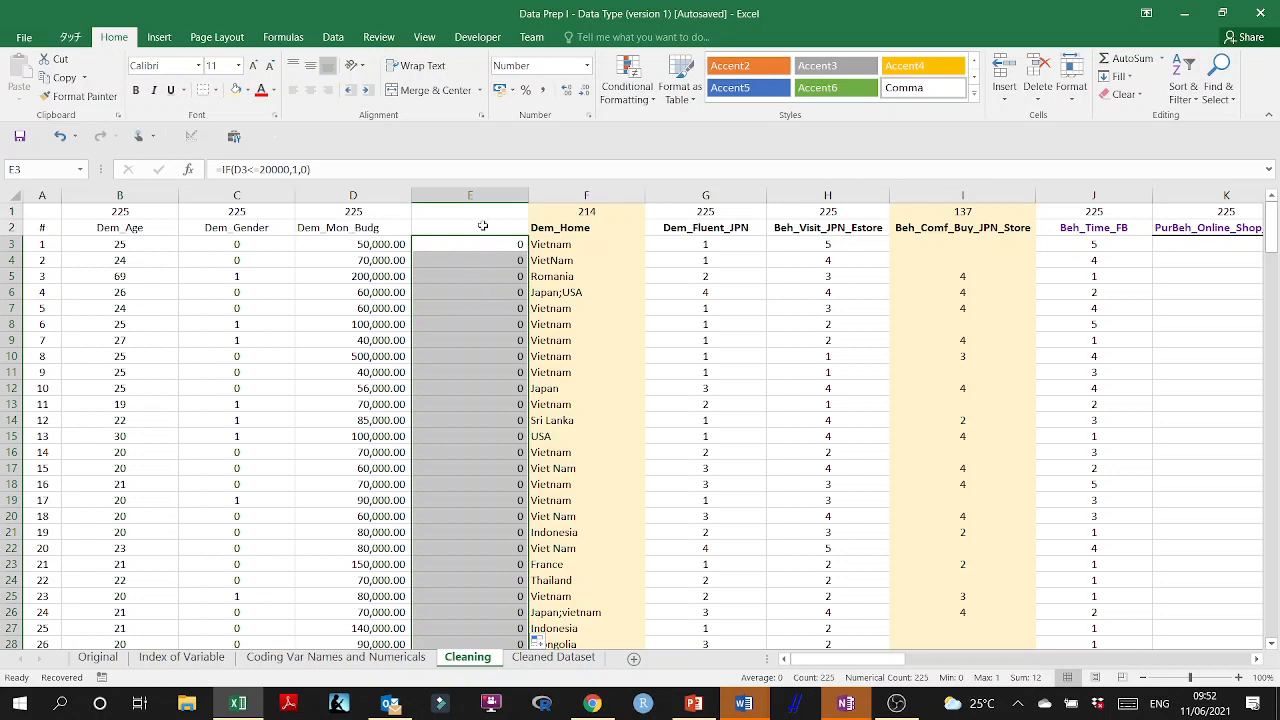
Enter =COUNTIF(E3:E227,0) in E1 to count the unflagged monthly budgets.
{"action": "left_click", "coordinate": [488, 210]}
{"action": "type", "text": "="}
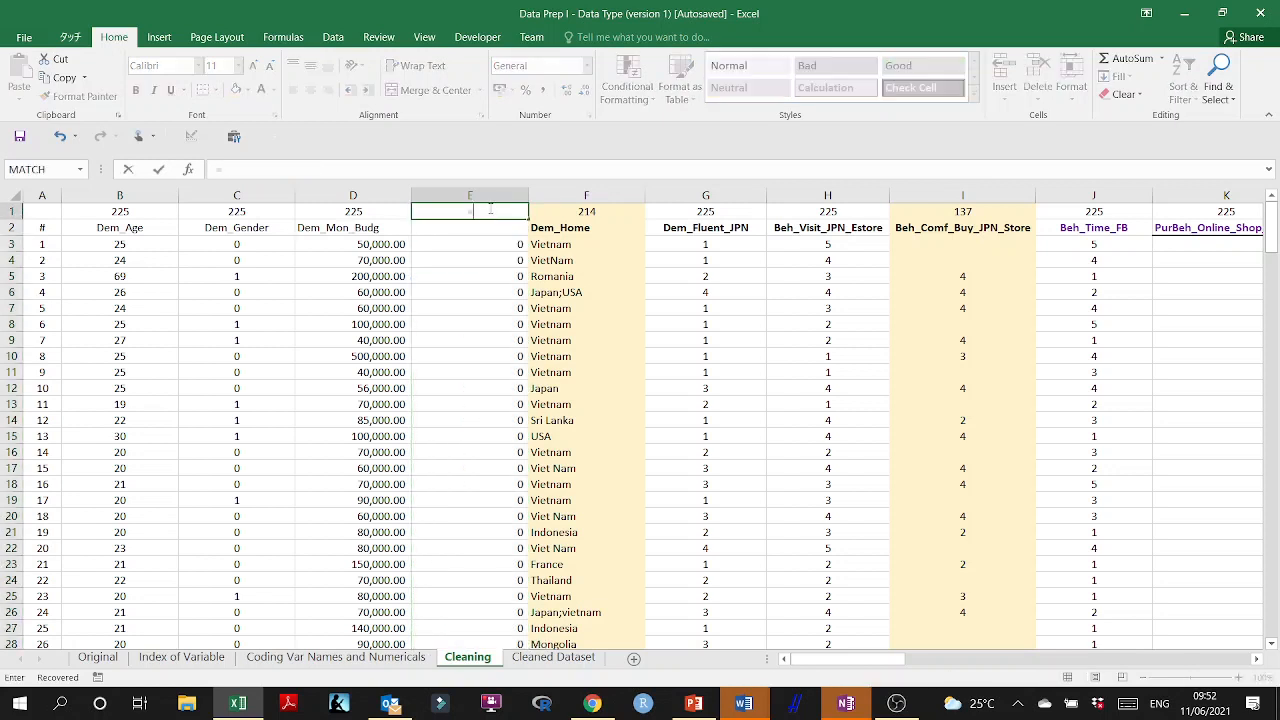
{"action": "type", "text": "countif("}
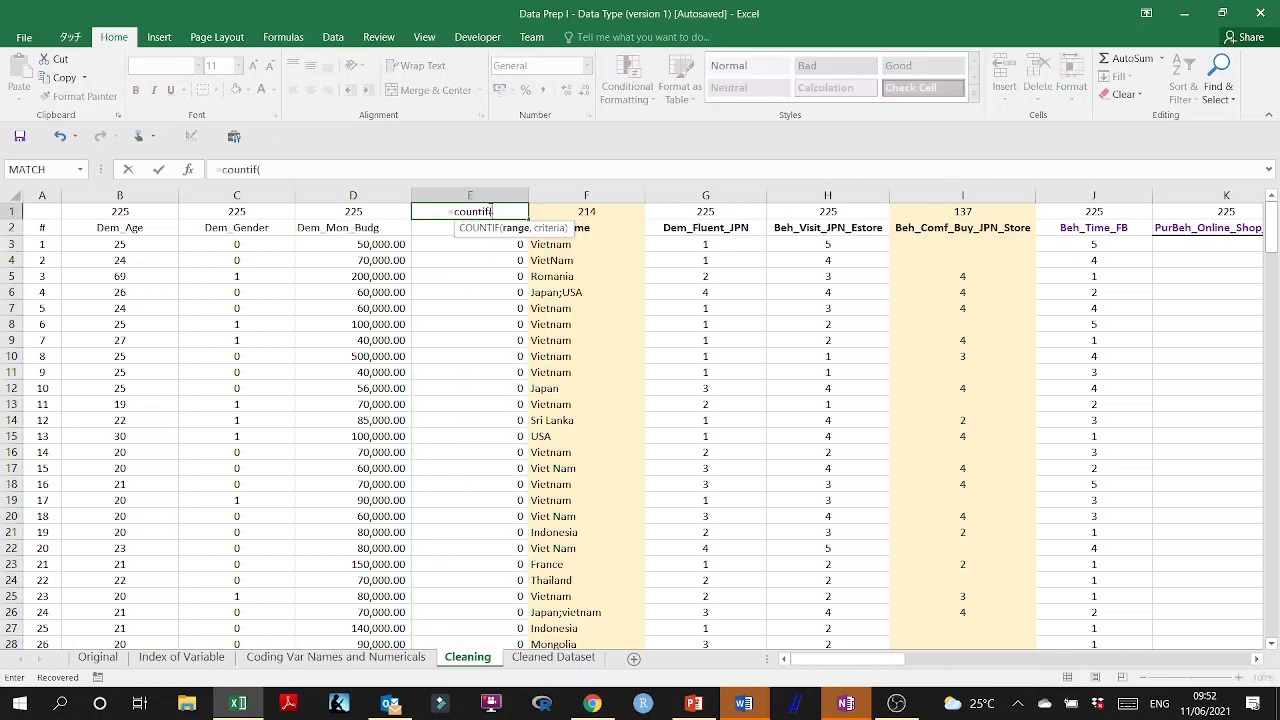
{"action": "left_click", "coordinate": [440, 242]}
{"action": "key", "text": "ctrl+shift+Down"}
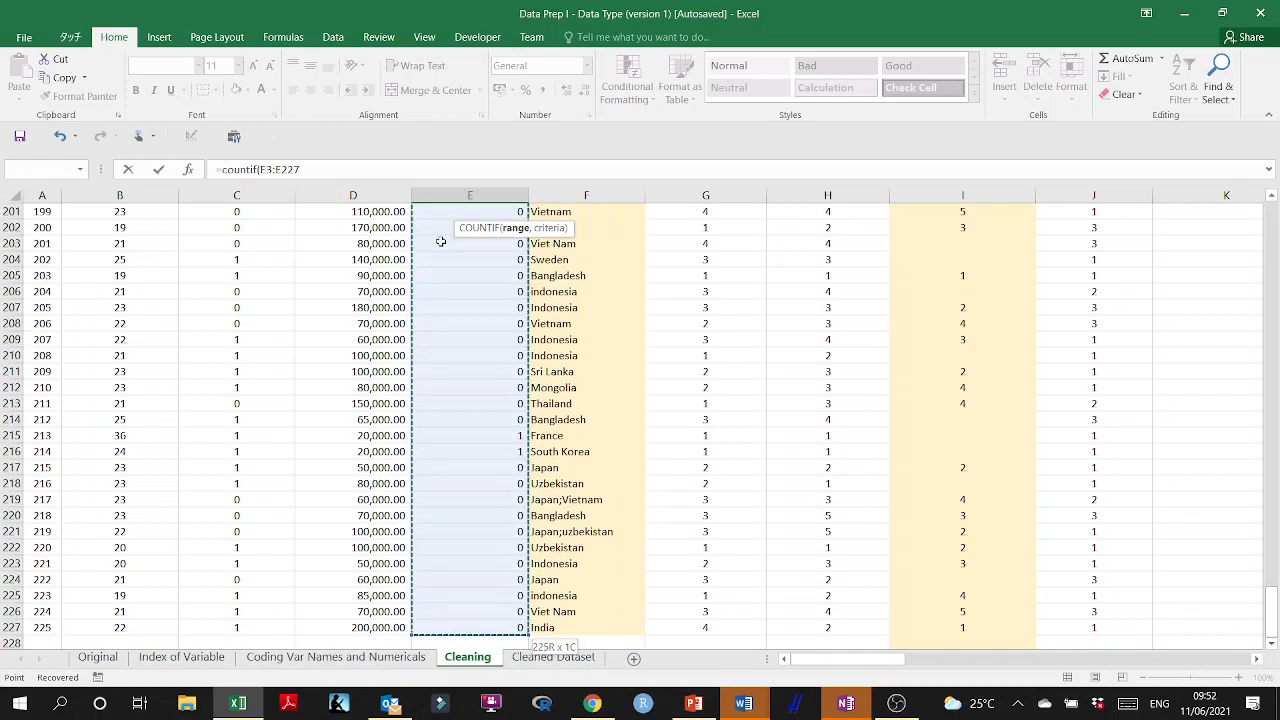
{"action": "type", "text": ",0"}
{"action": "key", "text": "Return"}
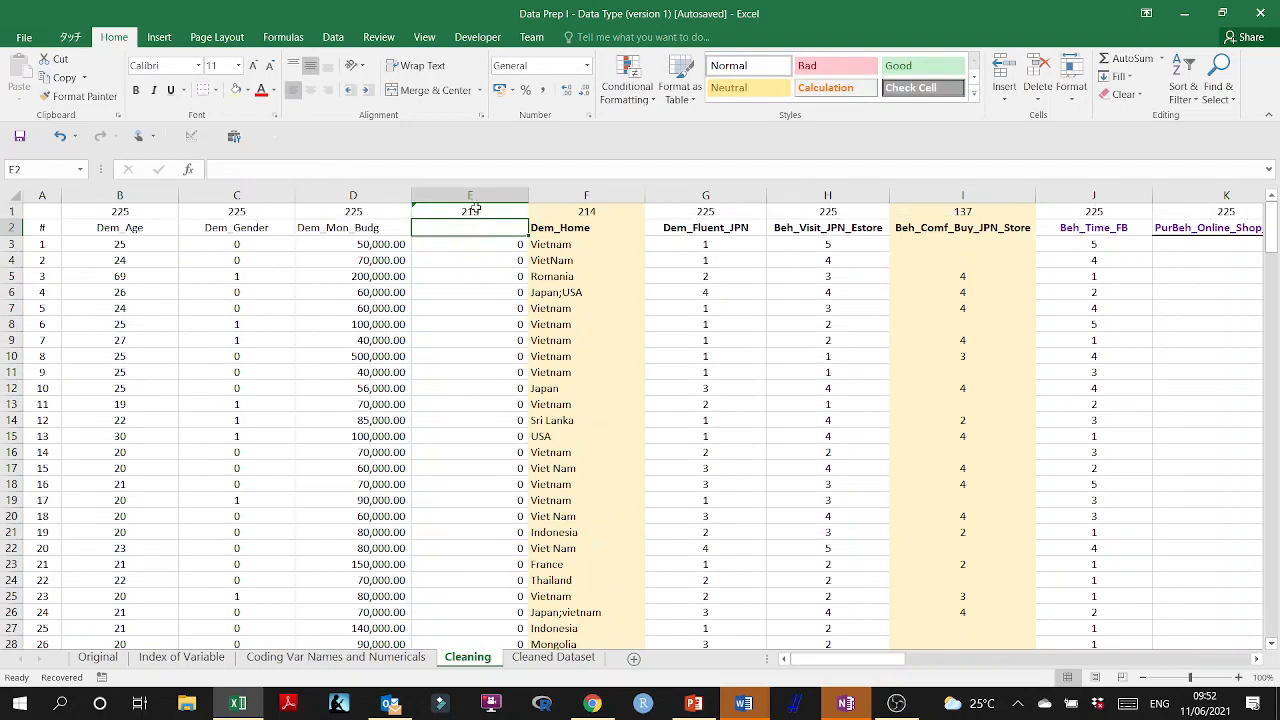
Check the count formula in E1 and look down column E for flagged budgets, inspecting the flag in E38.
{"action": "left_click", "coordinate": [475, 210]}
{"action": "scroll", "coordinate": [510, 330], "scroll_direction": "down", "scroll_amount": 9}
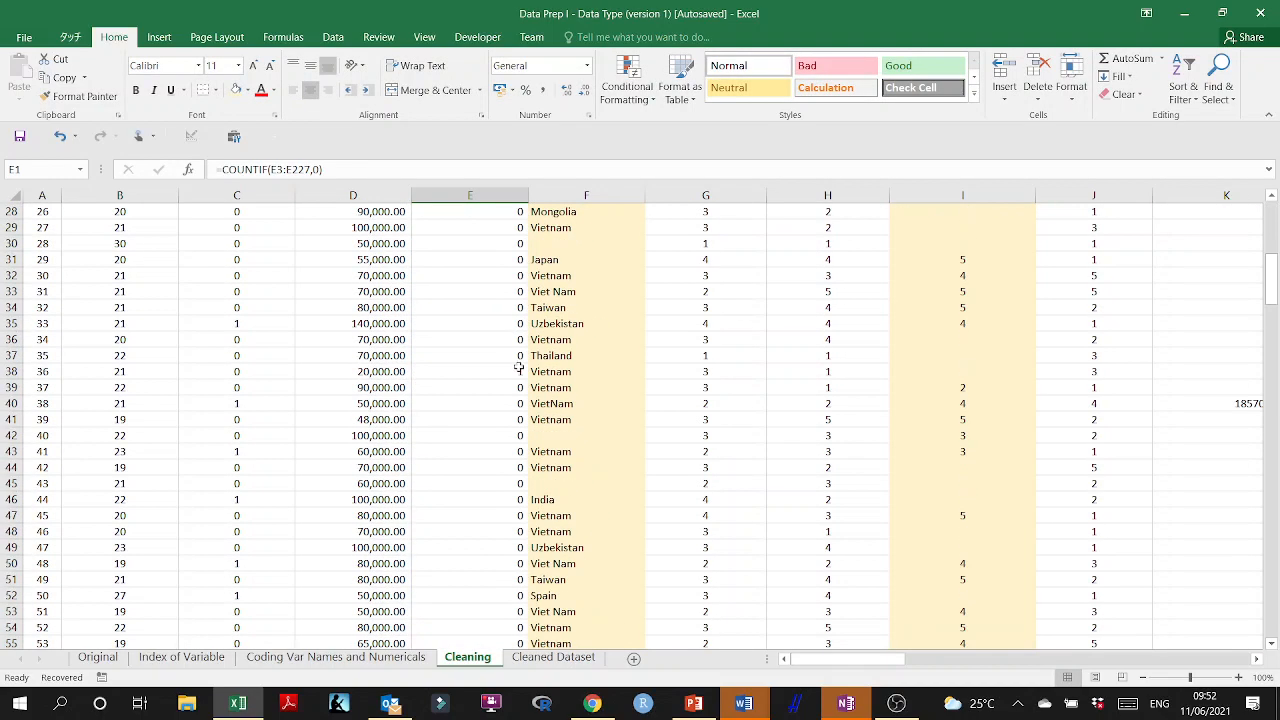
{"action": "left_click", "coordinate": [499, 366]}
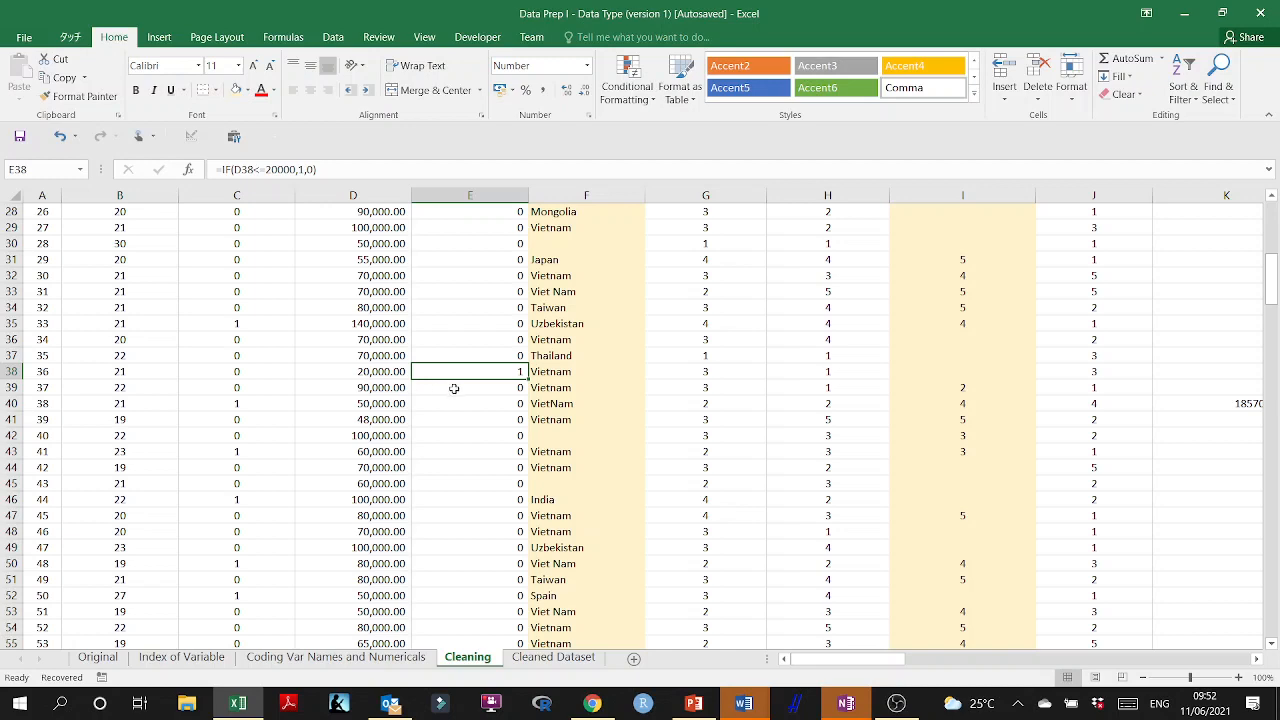
Check the flagged rows further down column E and correct the monthly budget in D135 to 160000.
{"action": "scroll", "coordinate": [458, 408], "scroll_direction": "down", "scroll_amount": 20}
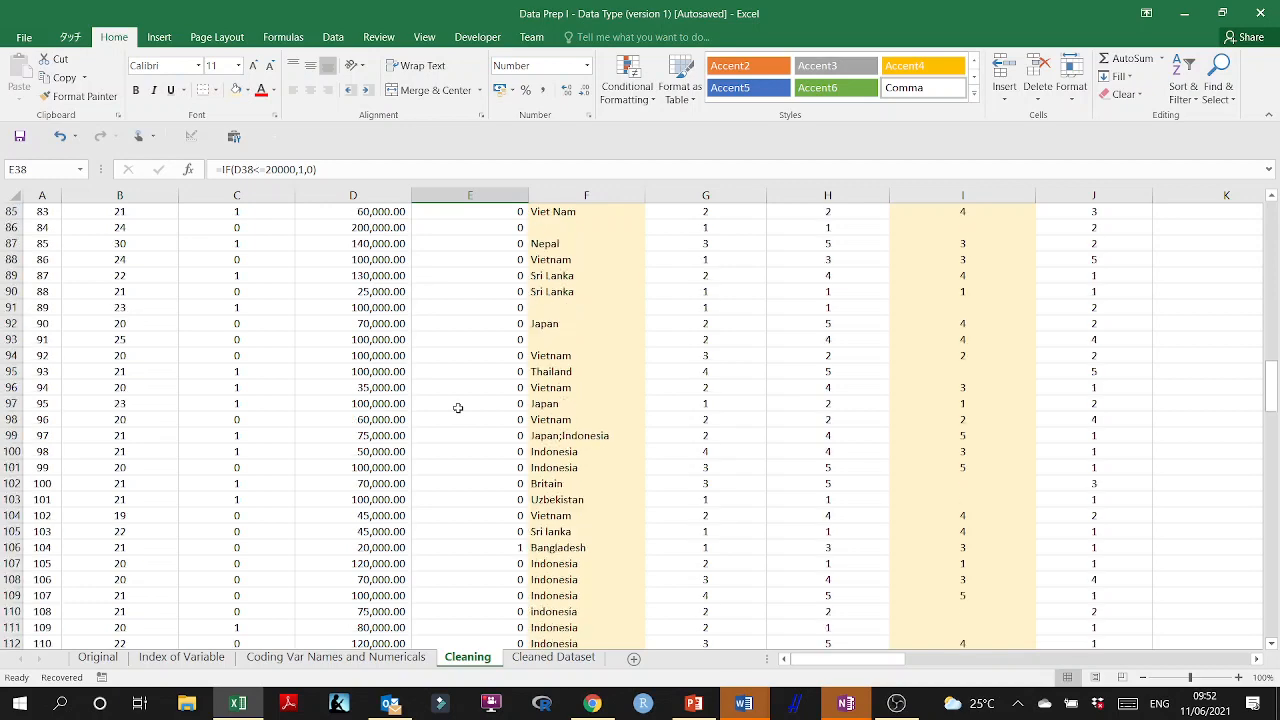
{"action": "left_click", "coordinate": [514, 306]}
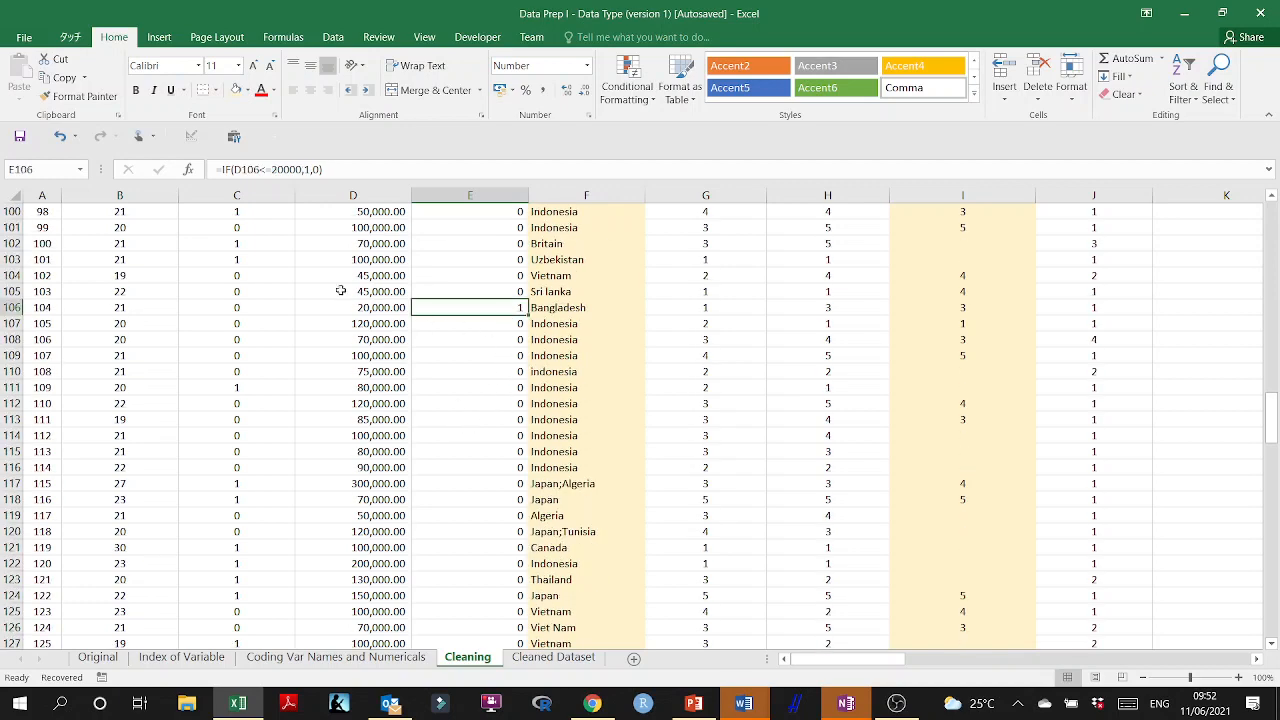
{"action": "scroll", "coordinate": [460, 380], "scroll_direction": "down", "scroll_amount": 9}
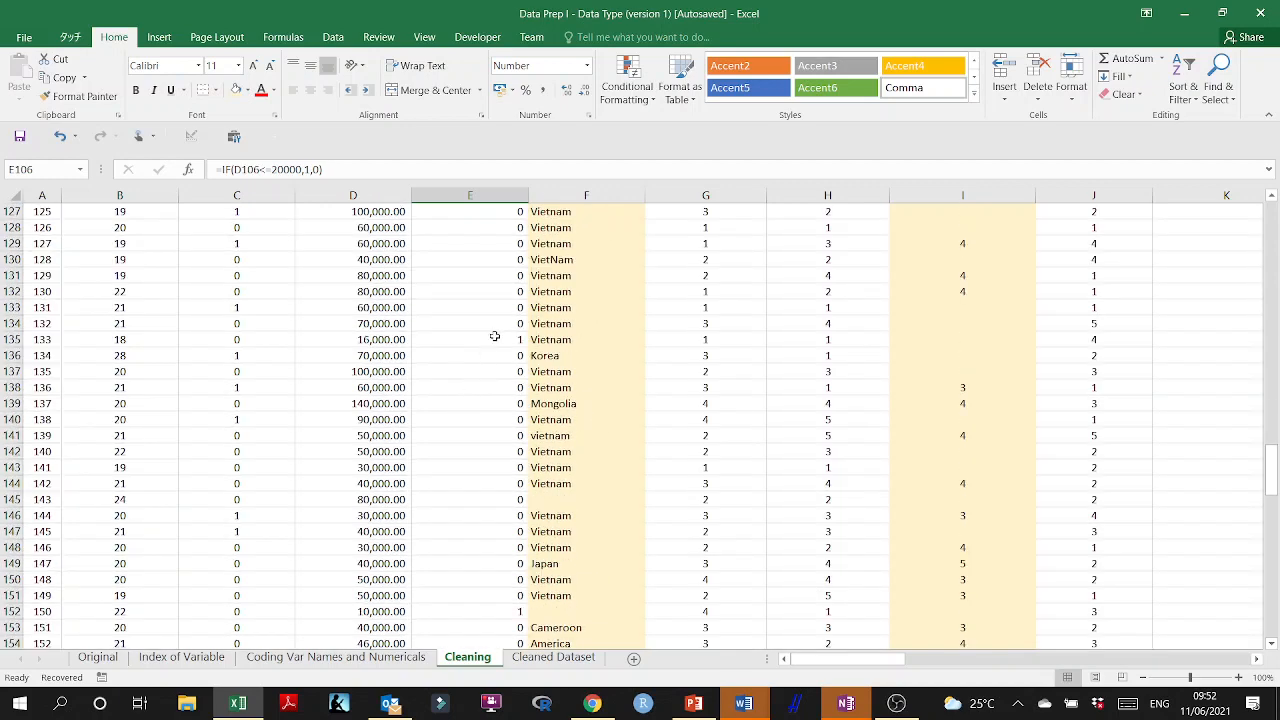
{"action": "left_click", "coordinate": [494, 339]}
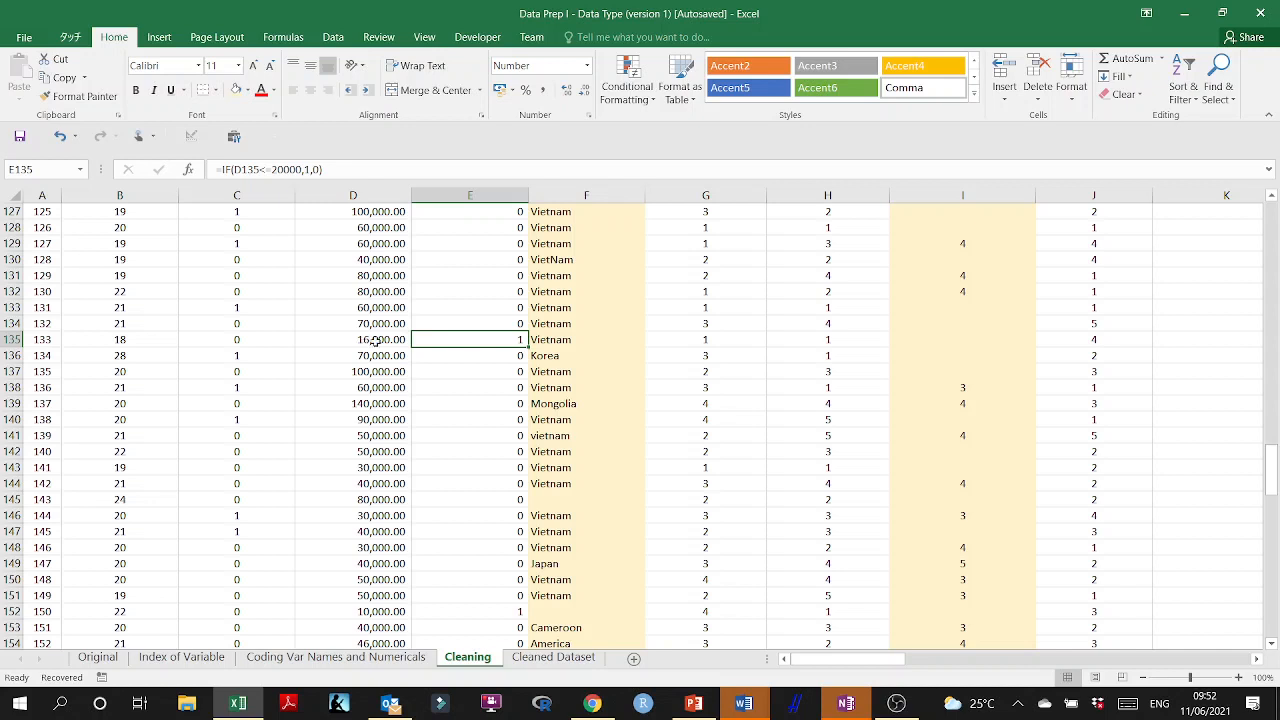
{"action": "double_click", "coordinate": [374, 340]}
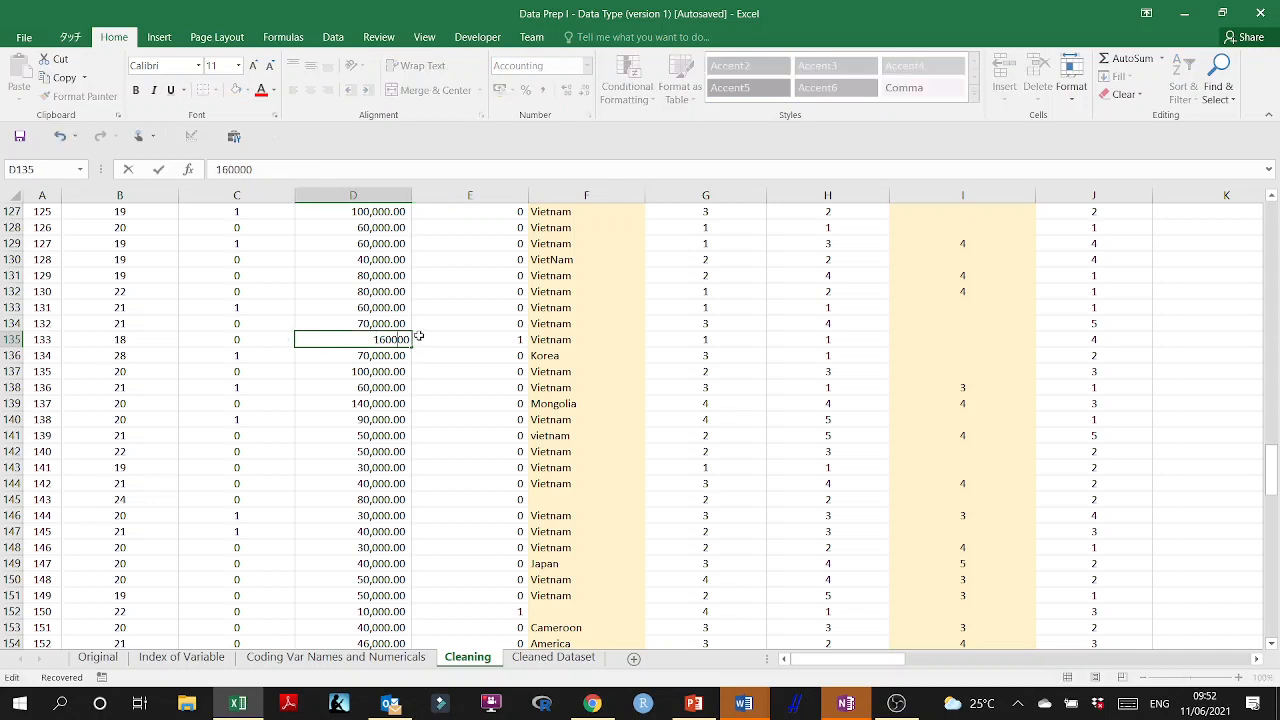
{"action": "left_click", "coordinate": [462, 370]}
Correct the flagged monthly budget in D152 to 100000.
{"action": "scroll", "coordinate": [483, 386], "scroll_direction": "down", "scroll_amount": 4}
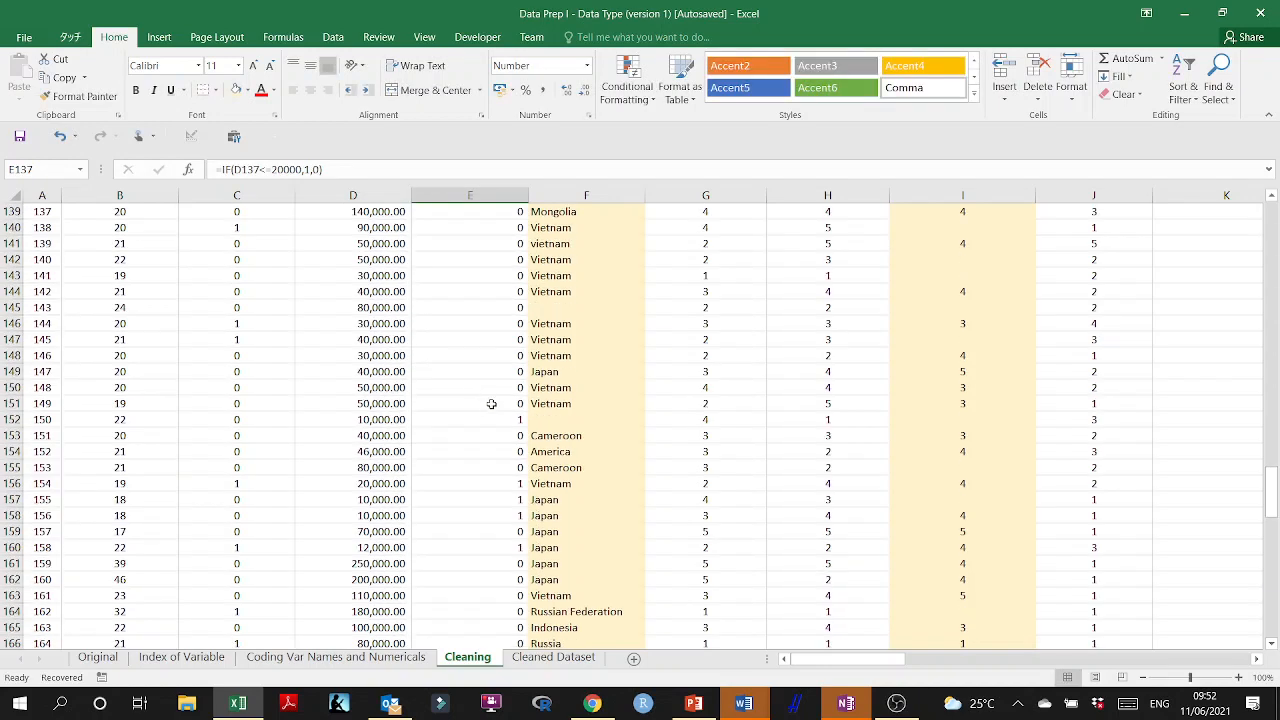
{"action": "left_click", "coordinate": [474, 419]}
{"action": "left_click", "coordinate": [388, 419]}
{"action": "double_click", "coordinate": [381, 419]}
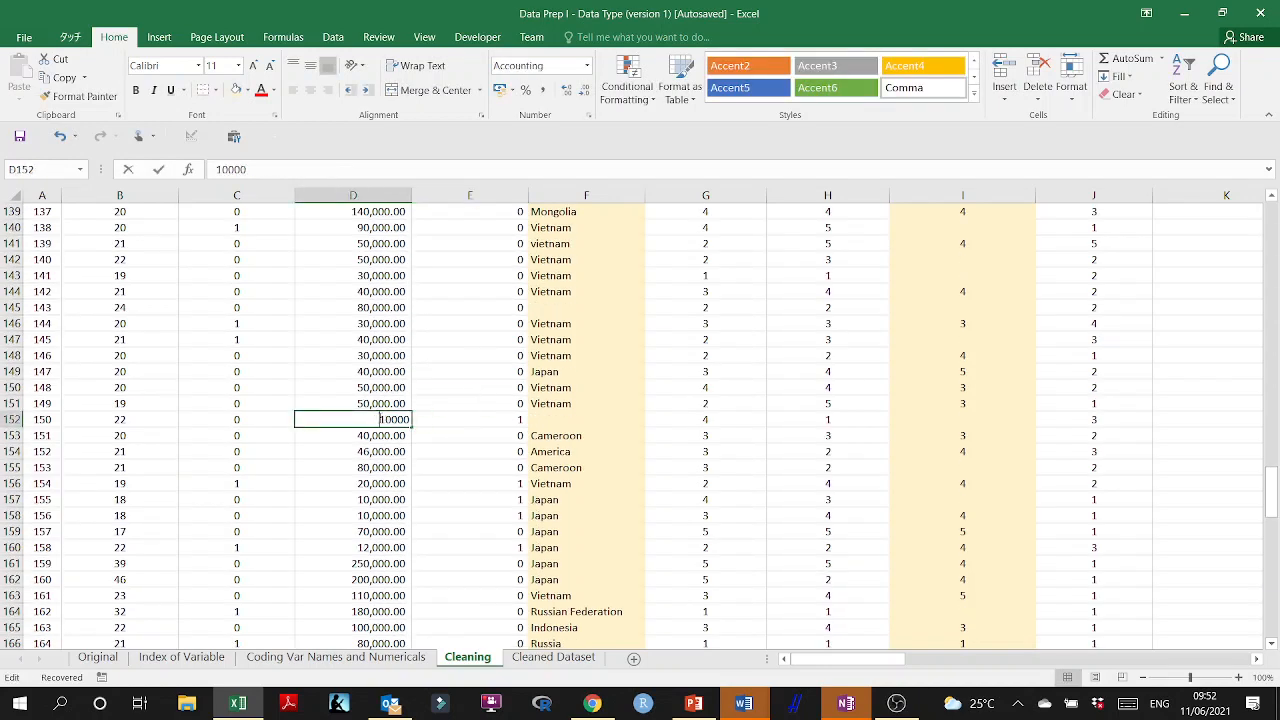
{"action": "type", "text": "000.00"}
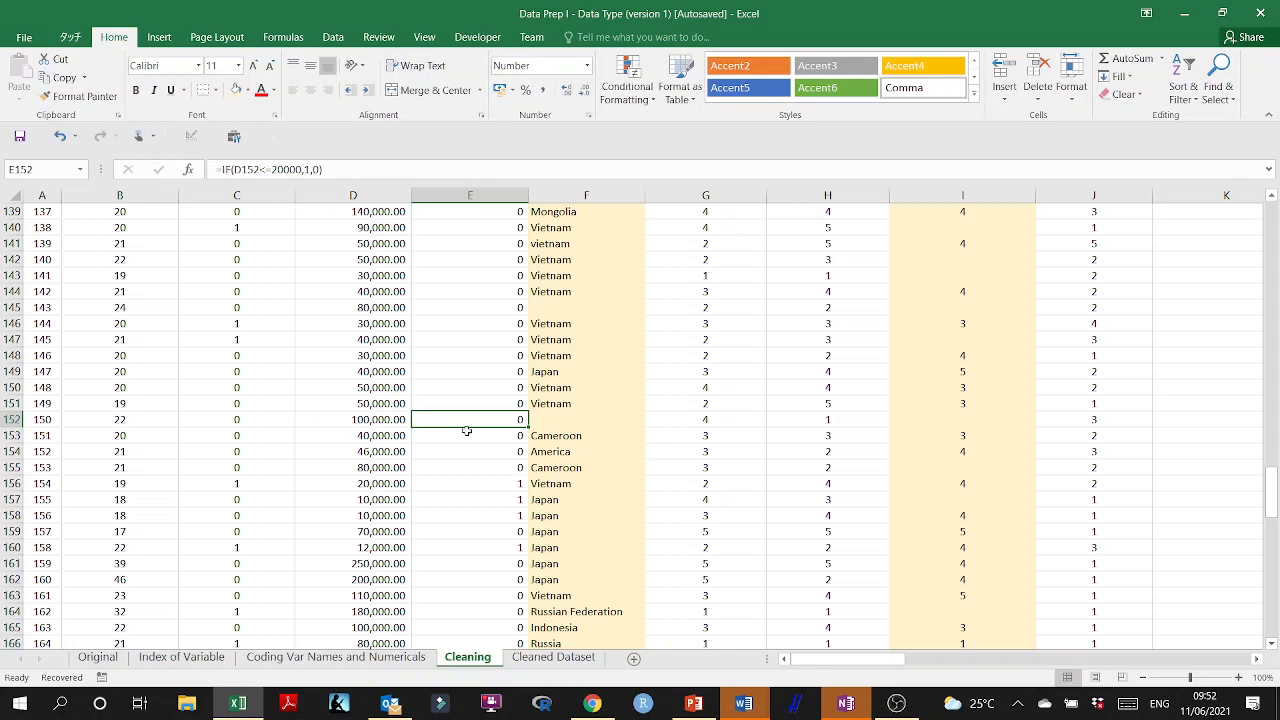
Correct the flagged monthly budgets in D157 and D158 to 100000 each.
{"action": "scroll", "coordinate": [460, 432], "scroll_direction": "down", "scroll_amount": 2}
{"action": "left_click", "coordinate": [471, 385]}
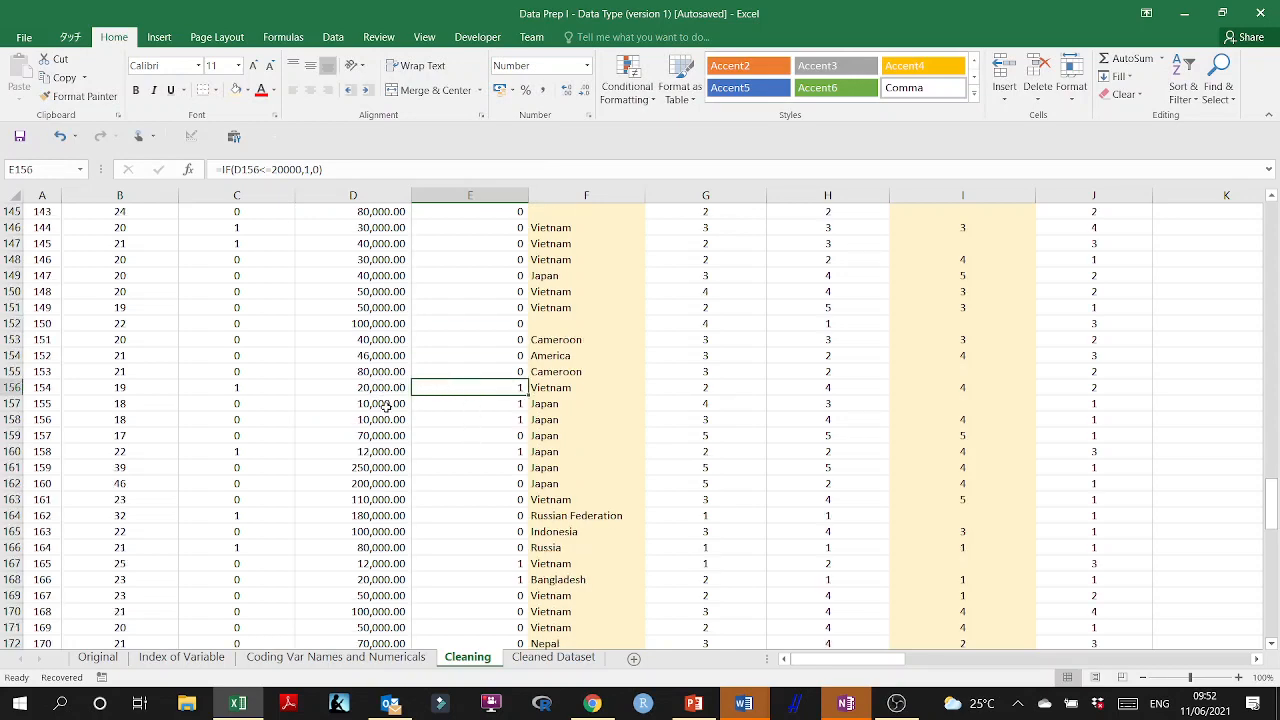
{"action": "left_click", "coordinate": [382, 403]}
{"action": "type", "text": "100000"}
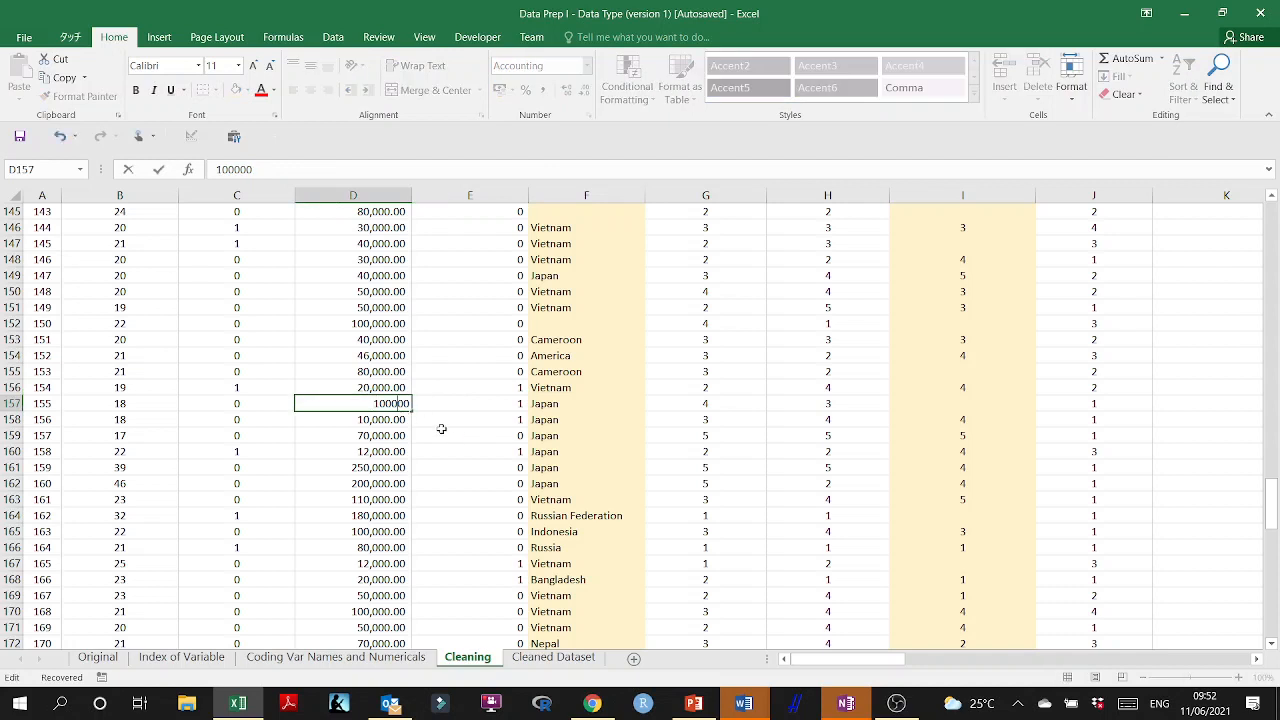
{"action": "key", "text": "Return"}
{"action": "type", "text": "100000"}
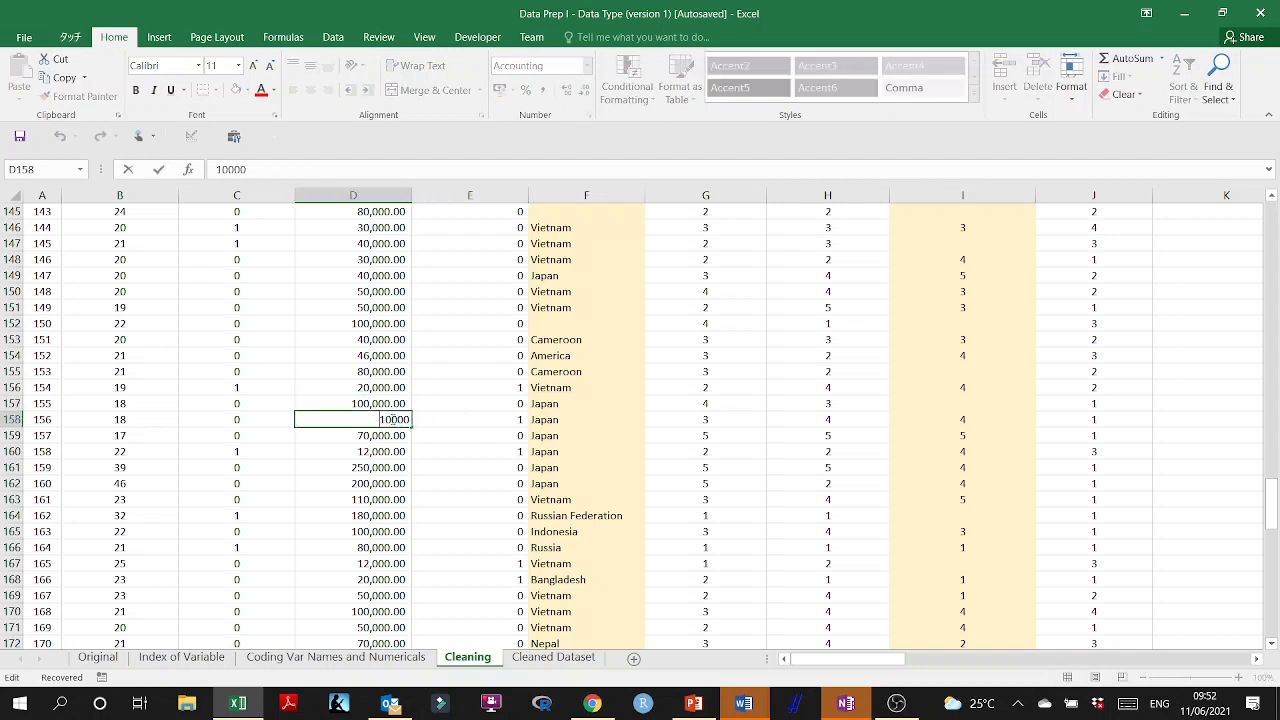
{"action": "left_click", "coordinate": [425, 431]}
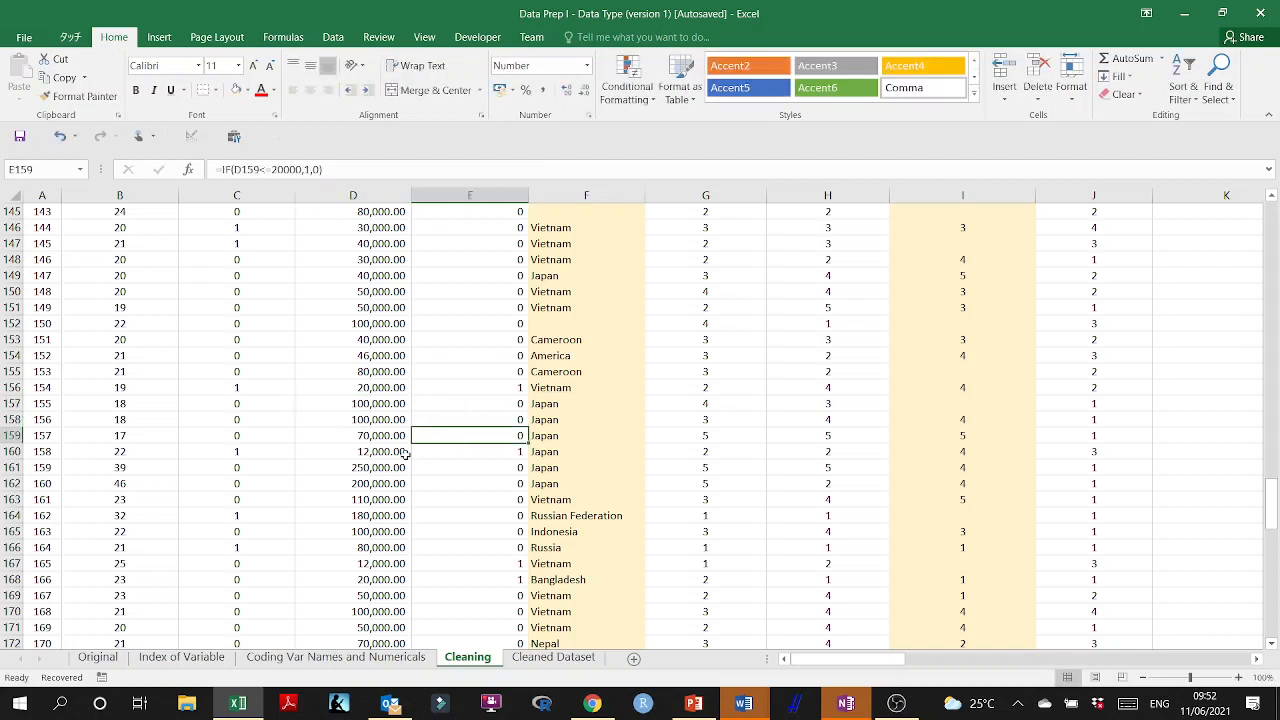
Correct the flagged monthly budget in D160 to 120000.
{"action": "double_click", "coordinate": [386, 451]}
{"action": "type", "text": "0"}
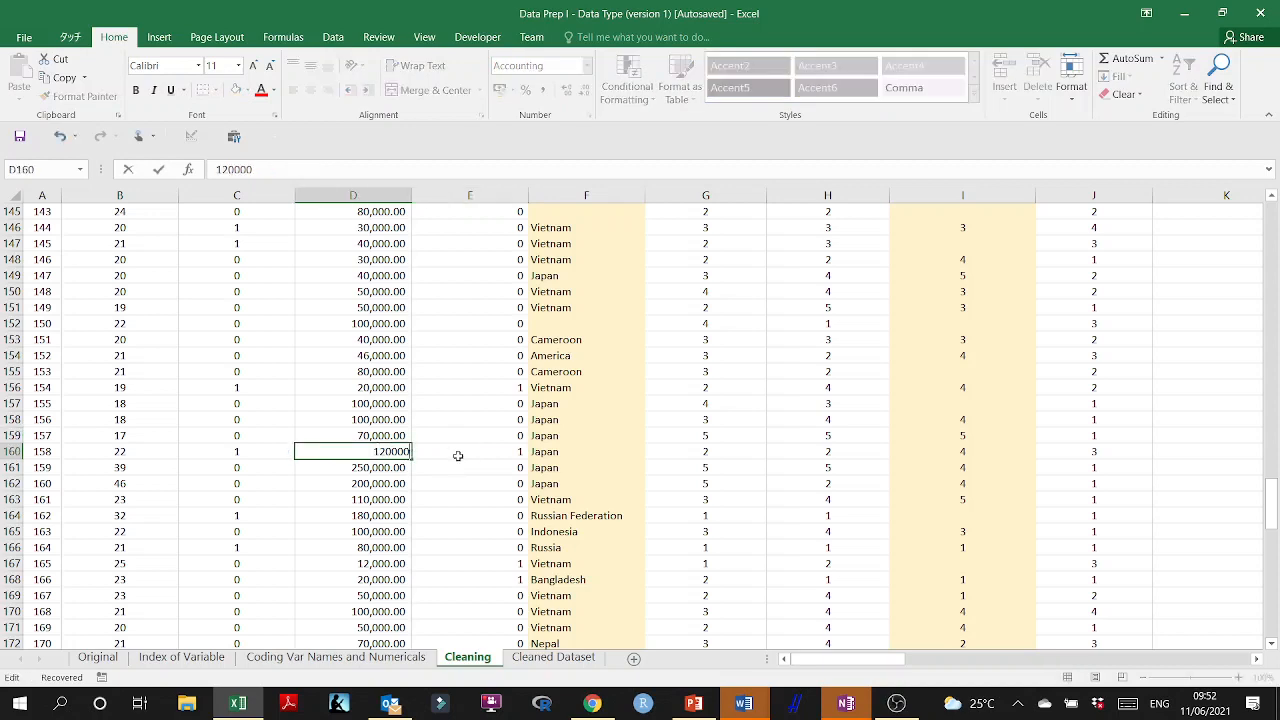
{"action": "left_click", "coordinate": [458, 465]}
Correct the flagged monthly budgets to 120000 in D167 and 200000 in D168.
{"action": "scroll", "coordinate": [462, 420], "scroll_direction": "down", "scroll_amount": 3}
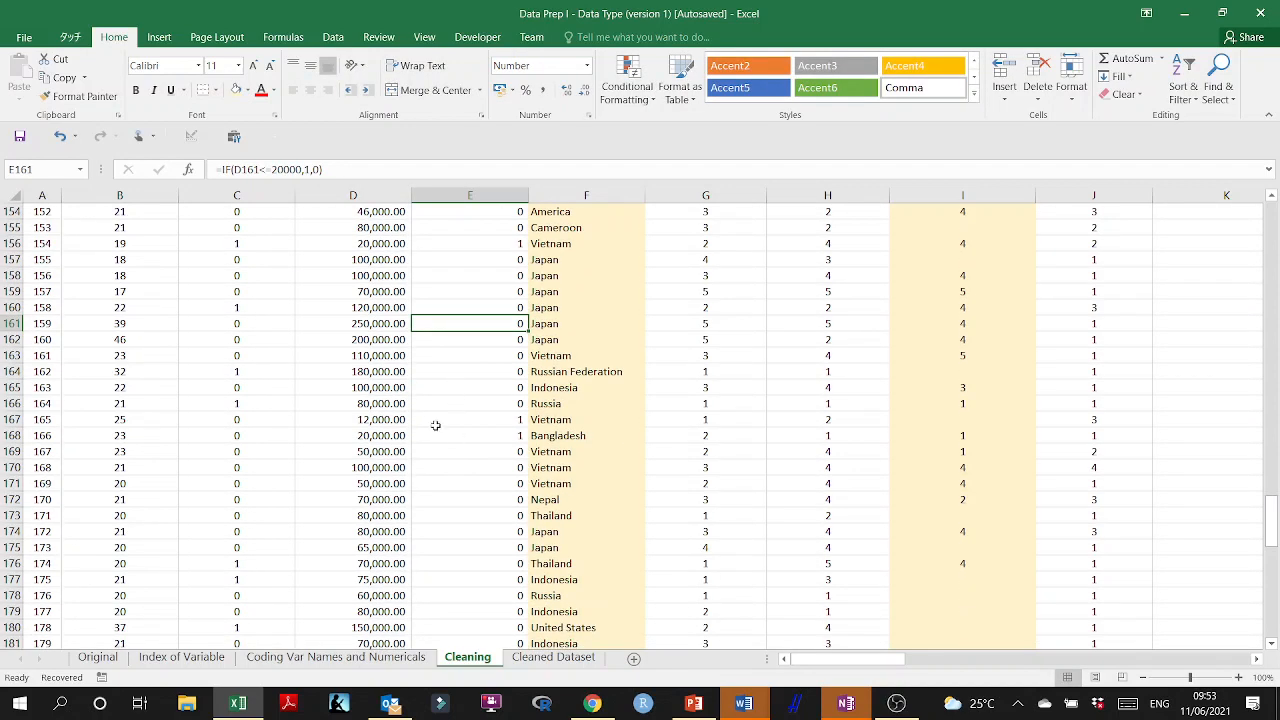
{"action": "double_click", "coordinate": [386, 421]}
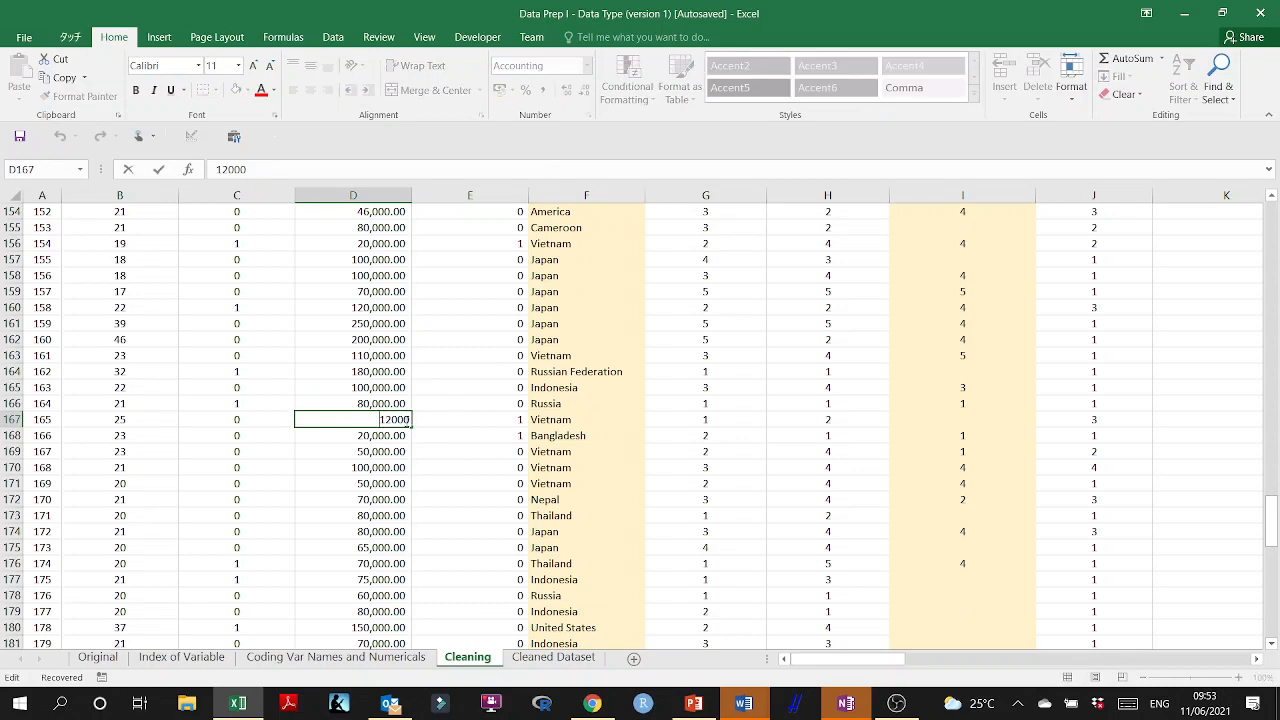
{"action": "type", "text": "0"}
{"action": "left_click", "coordinate": [415, 437]}
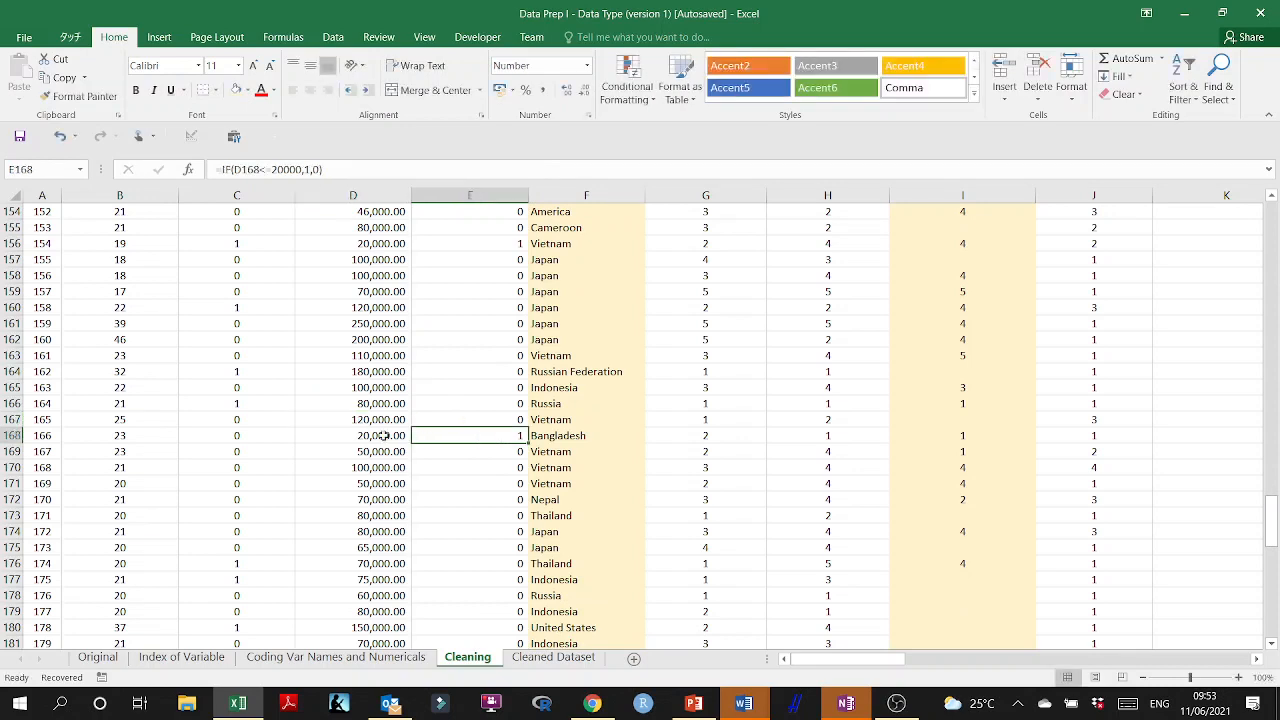
{"action": "double_click", "coordinate": [383, 436]}
{"action": "type", "text": "0"}
{"action": "left_click", "coordinate": [444, 447]}
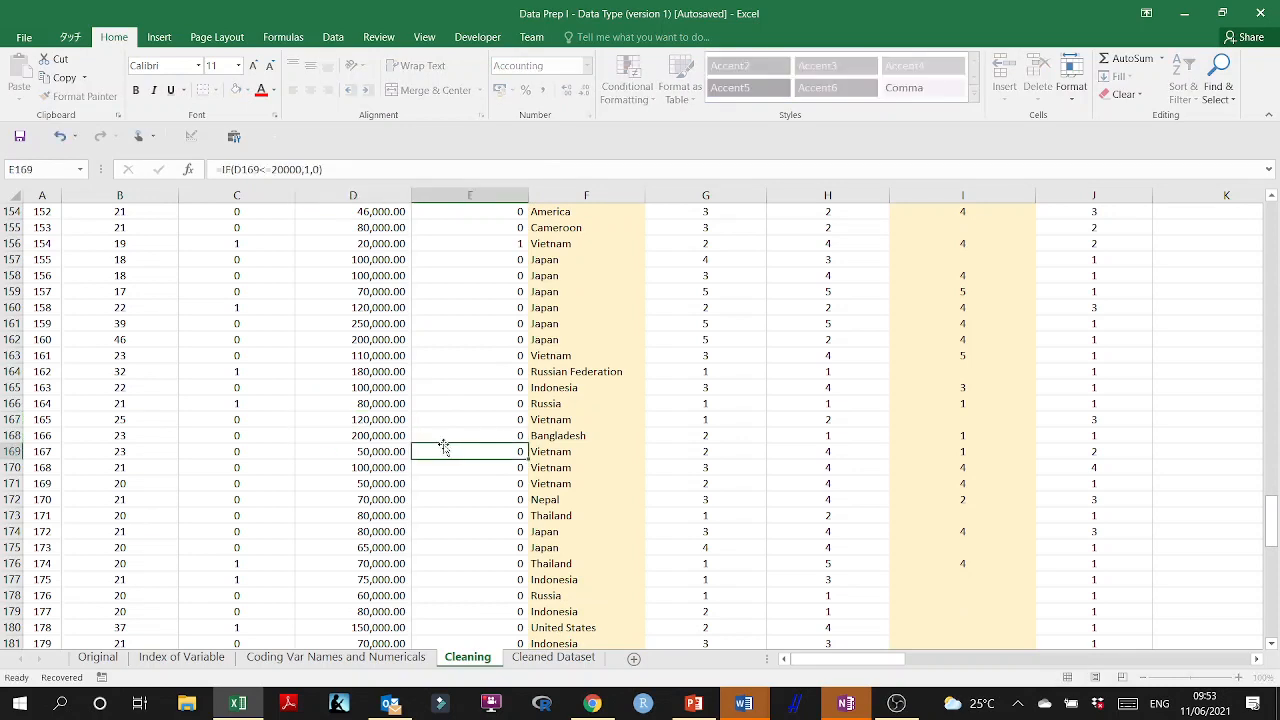
Correct the flagged monthly budgets in D215 and D216, near the end of the data, to 200000 each.
{"action": "scroll", "coordinate": [446, 450], "scroll_direction": "down", "scroll_amount": 16}
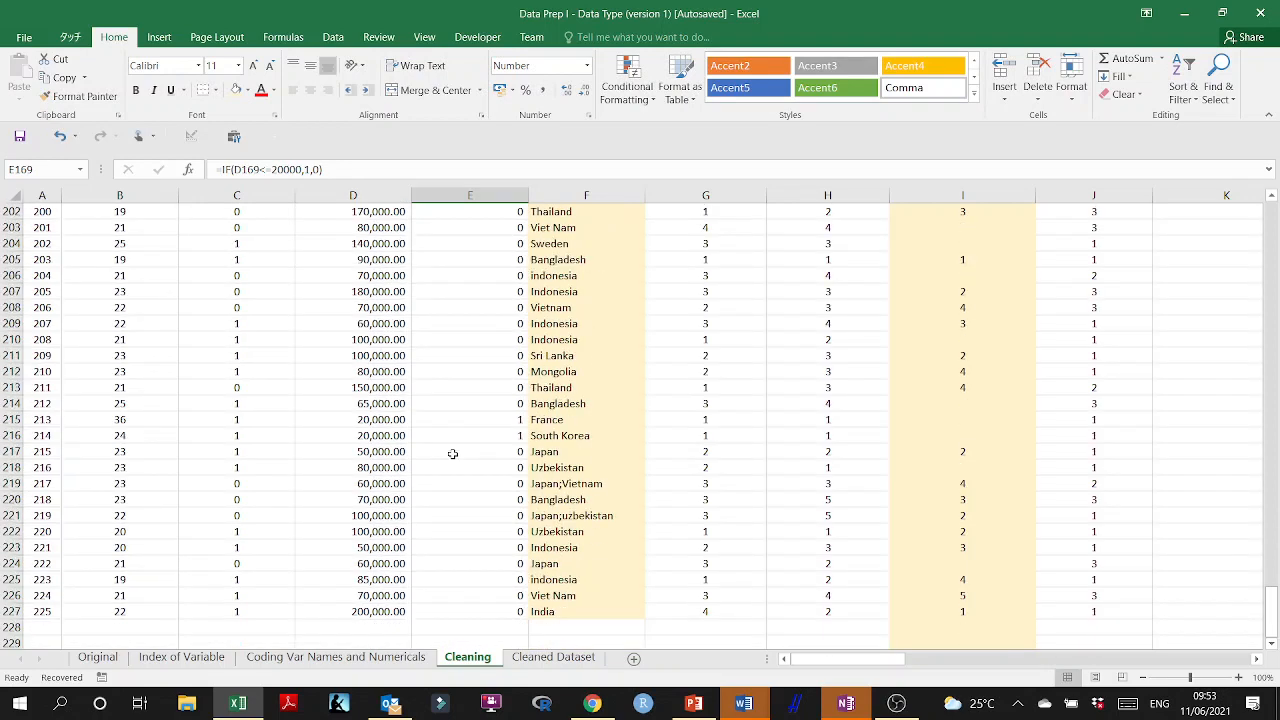
{"action": "scroll", "coordinate": [452, 453], "scroll_direction": "down", "scroll_amount": 3}
{"action": "scroll", "coordinate": [457, 345], "scroll_direction": "up", "scroll_amount": 2}
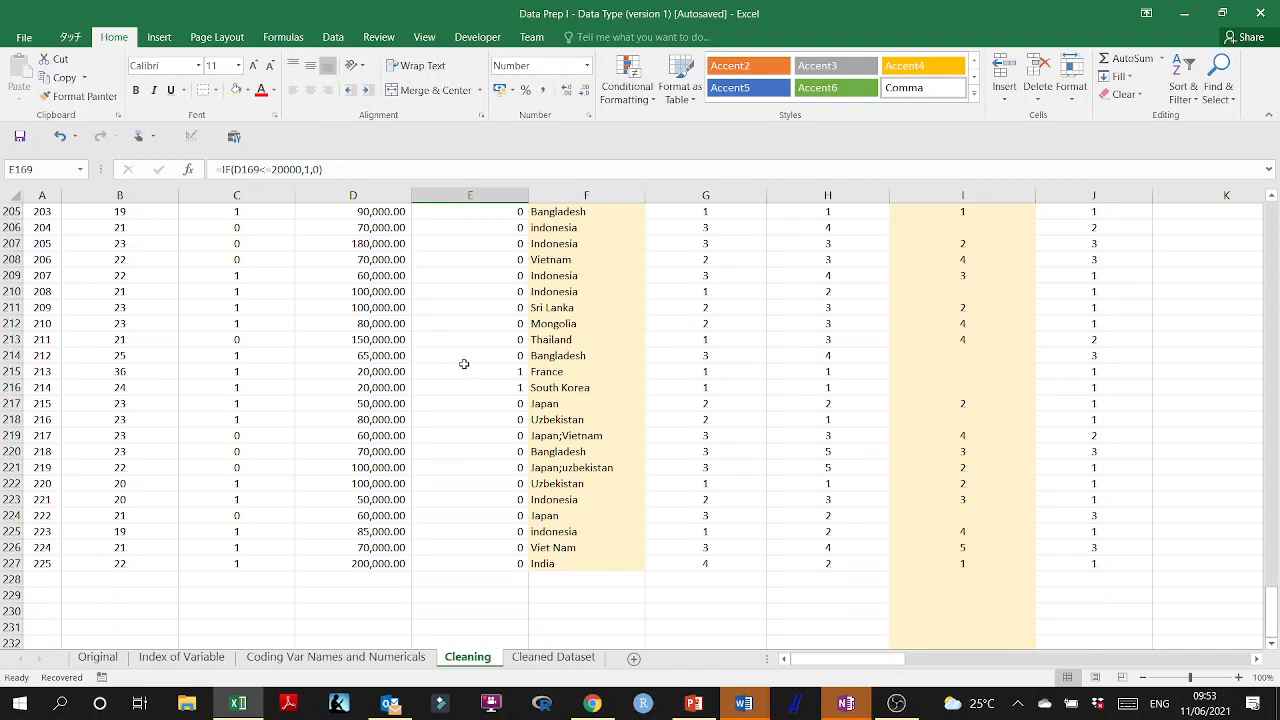
{"action": "left_click_drag", "start_coordinate": [464, 368], "coordinate": [386, 386]}
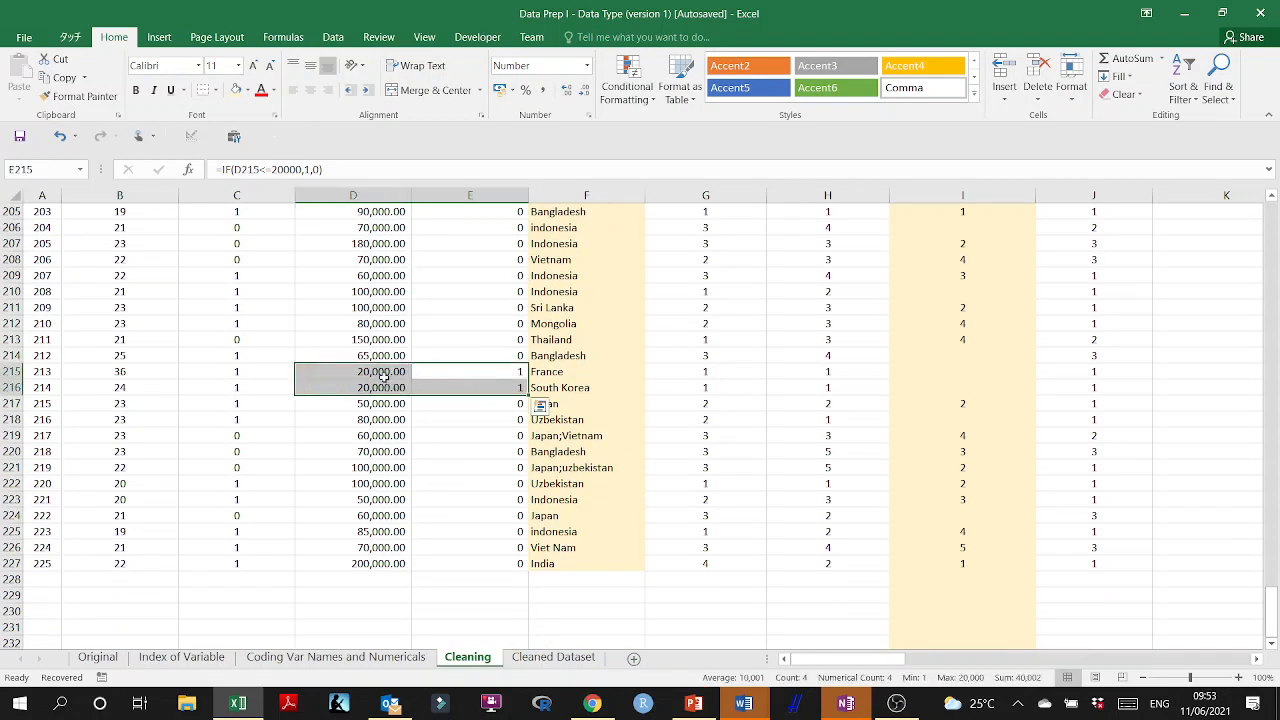
{"action": "double_click", "coordinate": [383, 372]}
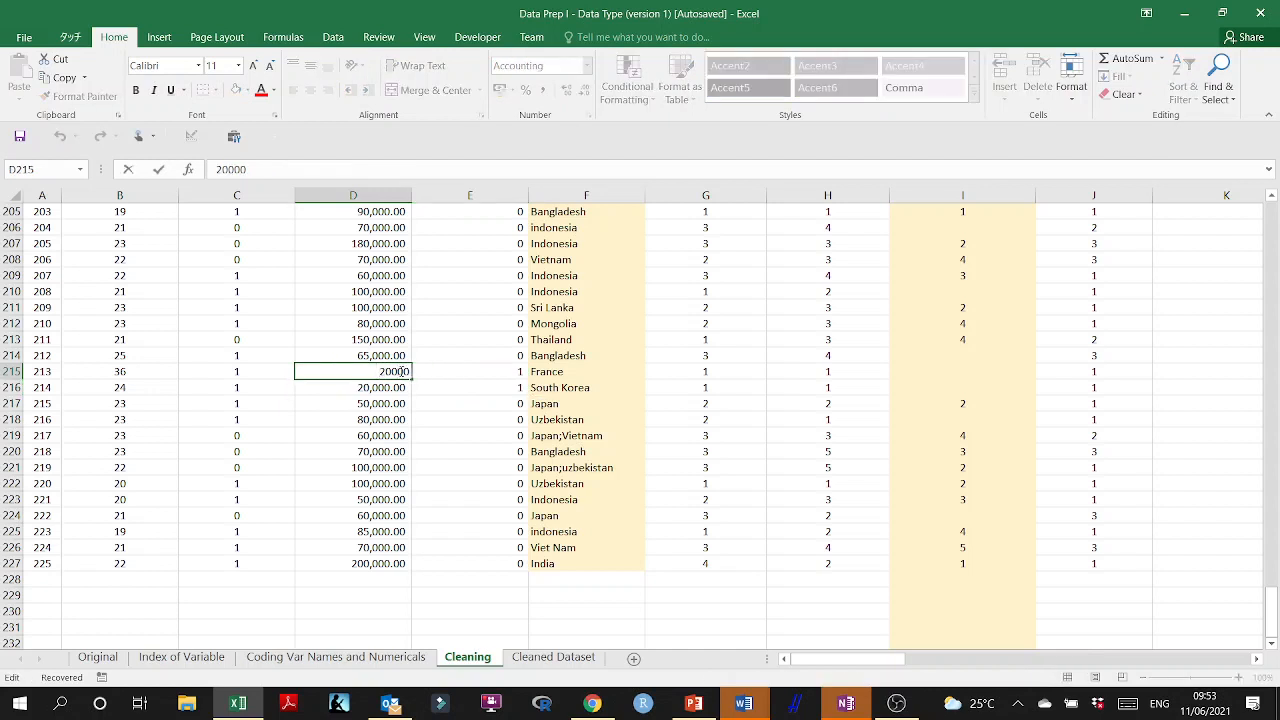
{"action": "type", "text": "0"}
{"action": "left_click", "coordinate": [394, 387]}
{"action": "double_click", "coordinate": [394, 387]}
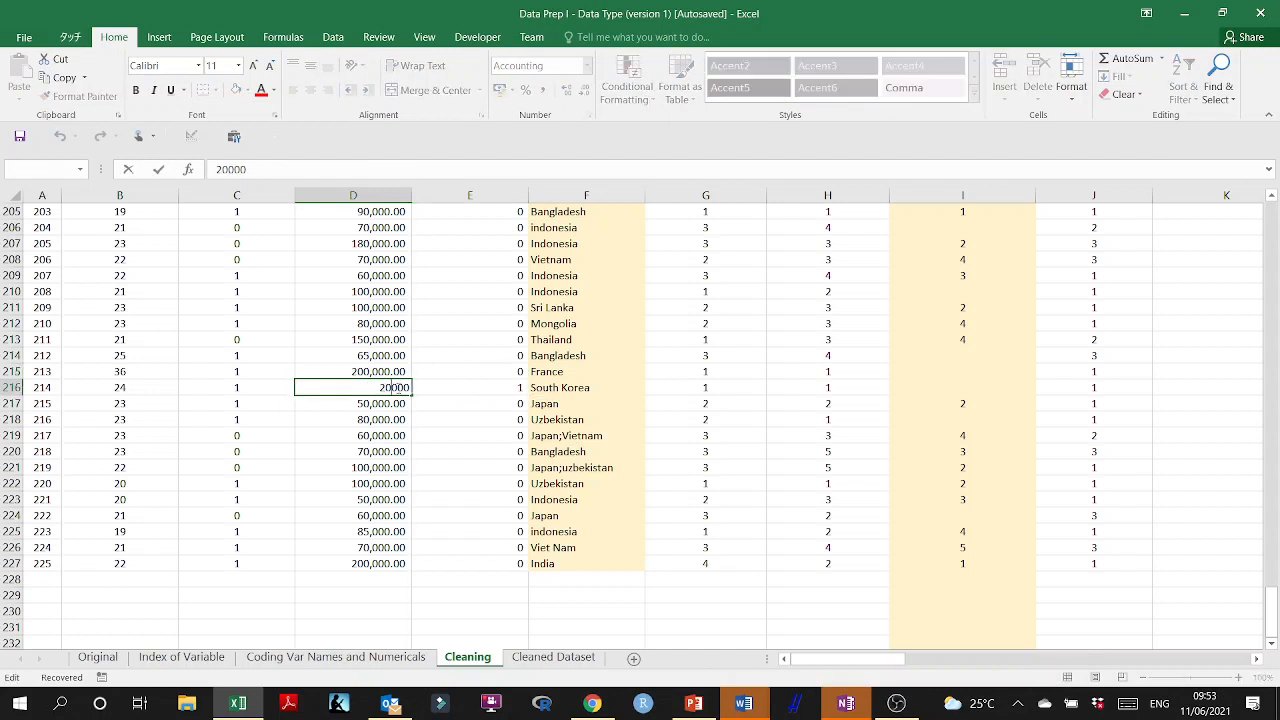
{"action": "type", "text": "0"}
{"action": "left_click", "coordinate": [420, 388]}
Go back up to the skipped flag in row 156 and set the monthly budget in D156 to 200000.
{"action": "scroll", "coordinate": [462, 510], "scroll_direction": "up", "scroll_amount": 20}
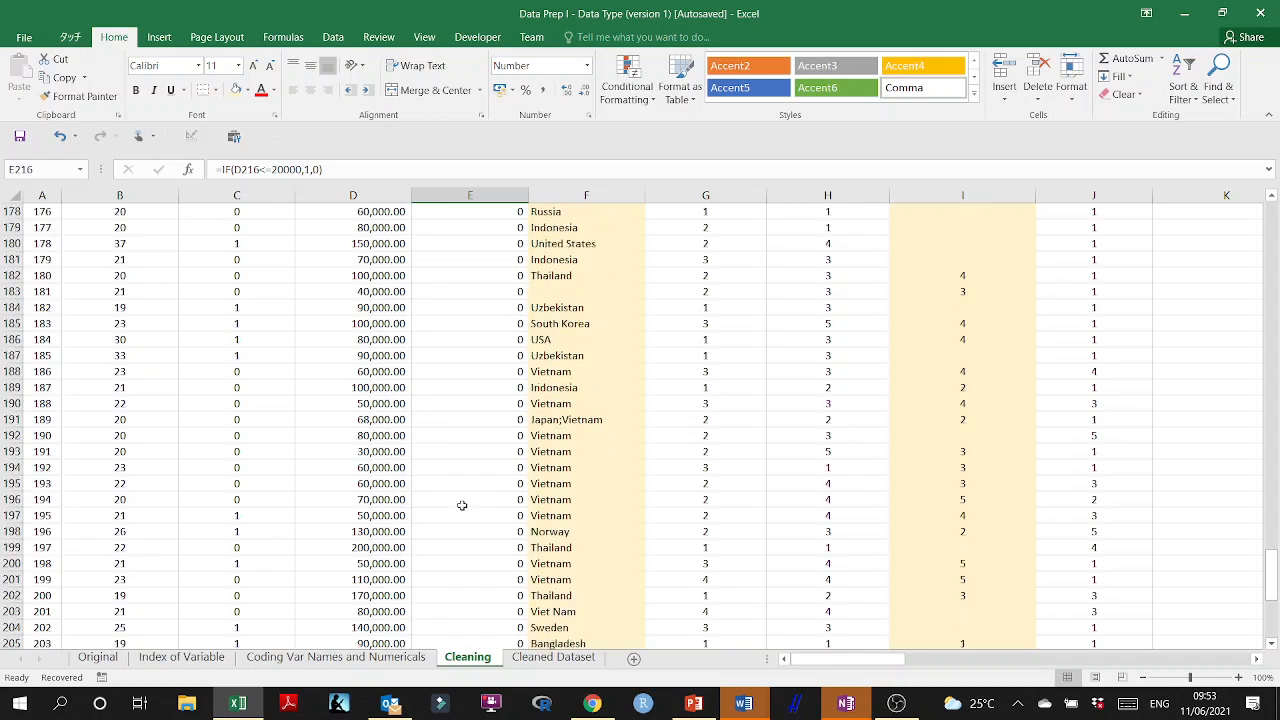
{"action": "scroll", "coordinate": [462, 505], "scroll_direction": "down", "scroll_amount": 3}
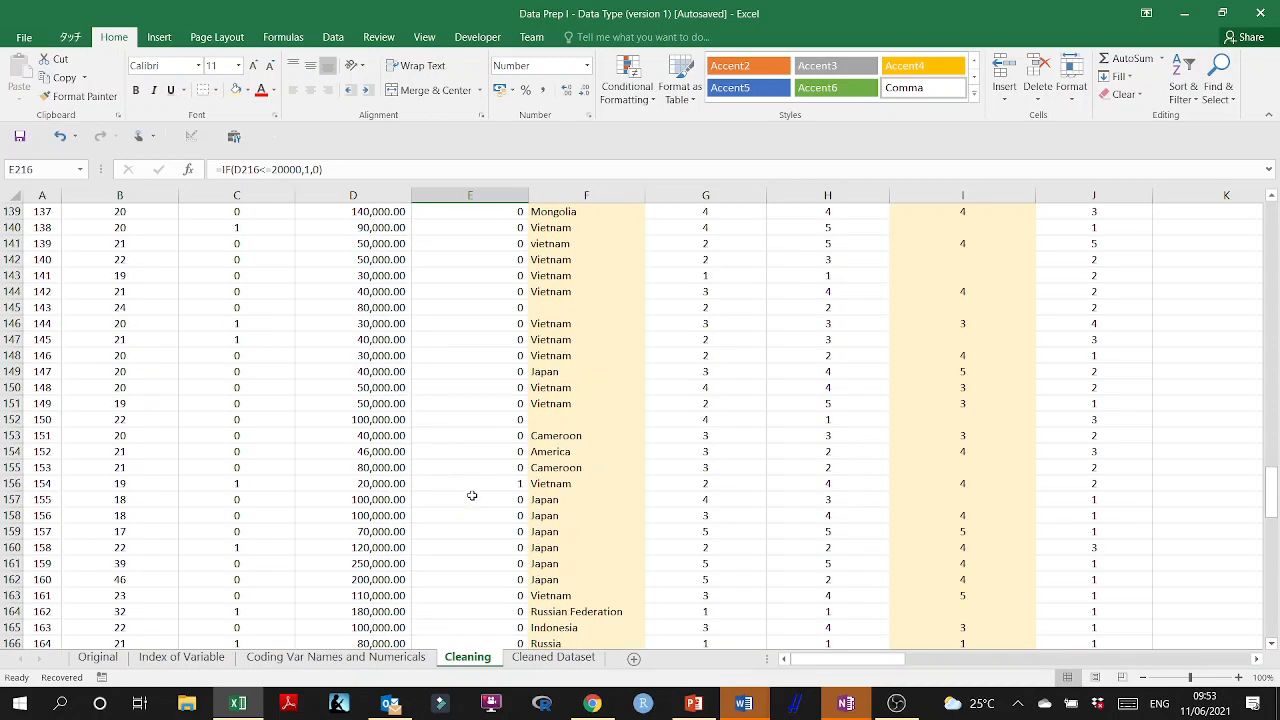
{"action": "left_click", "coordinate": [490, 484]}
{"action": "double_click", "coordinate": [380, 484]}
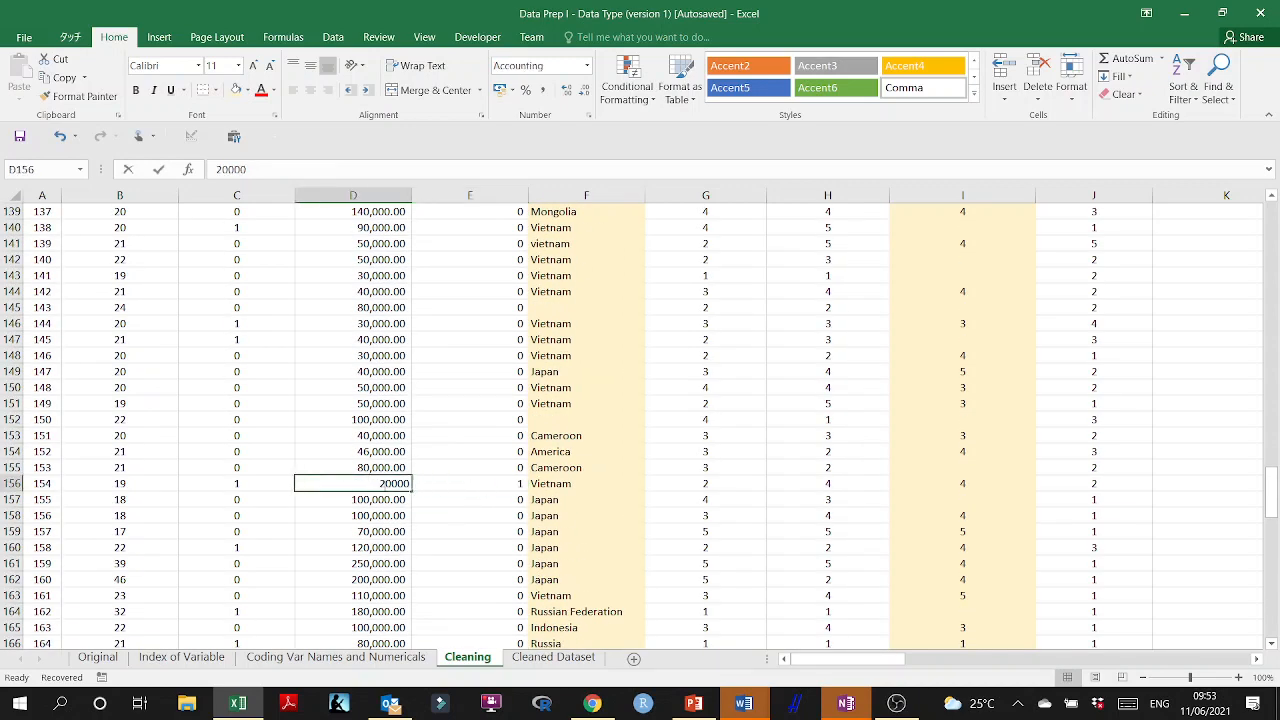
{"action": "type", "text": "0"}
{"action": "left_click", "coordinate": [440, 486]}
Find the flagged row 106 and set its monthly budget in D106 to 200000.
{"action": "scroll", "coordinate": [460, 480], "scroll_direction": "up", "scroll_amount": 9}
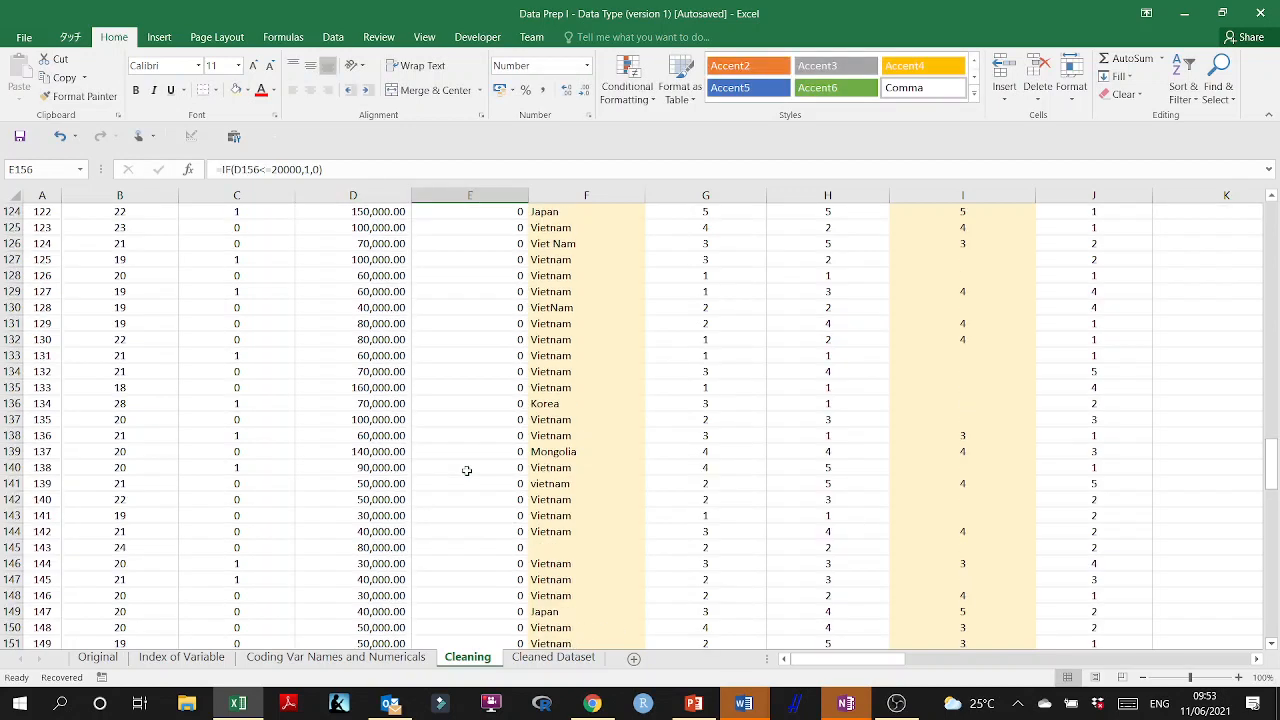
{"action": "scroll", "coordinate": [466, 469], "scroll_direction": "up", "scroll_amount": 7}
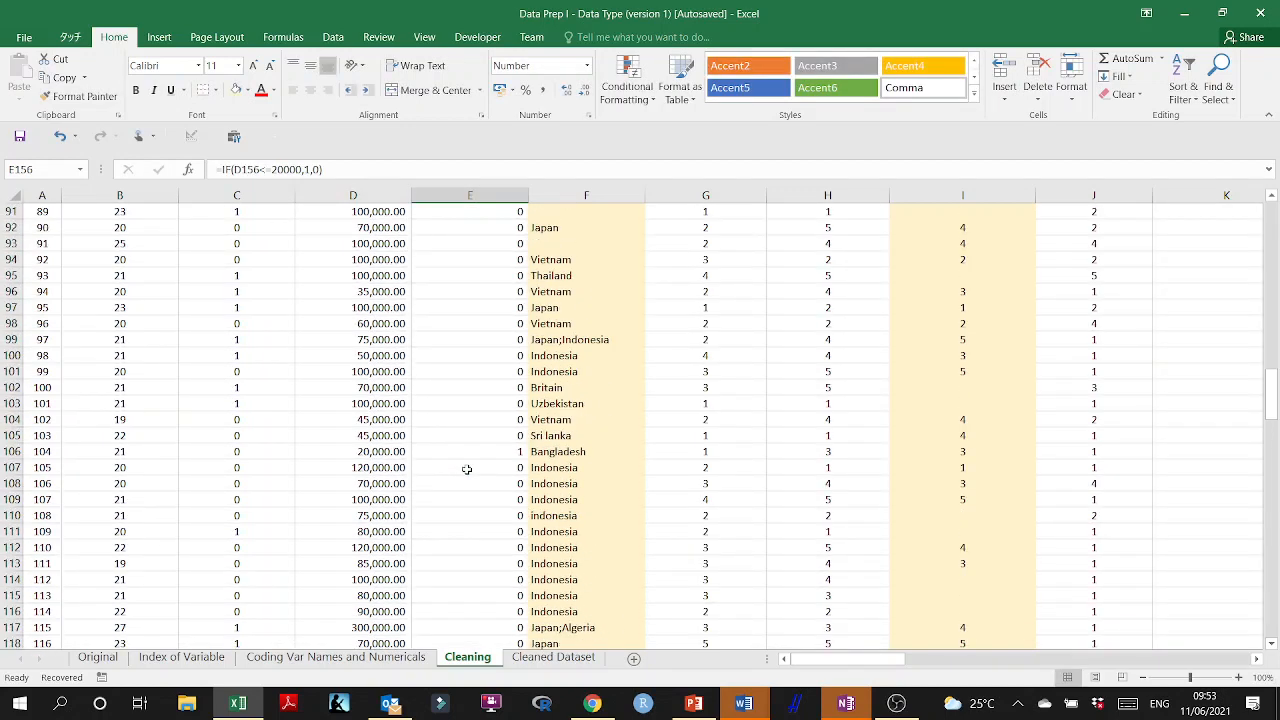
{"action": "scroll", "coordinate": [462, 420], "scroll_direction": "down", "scroll_amount": 1}
{"action": "left_click", "coordinate": [451, 403]}
{"action": "double_click", "coordinate": [388, 403]}
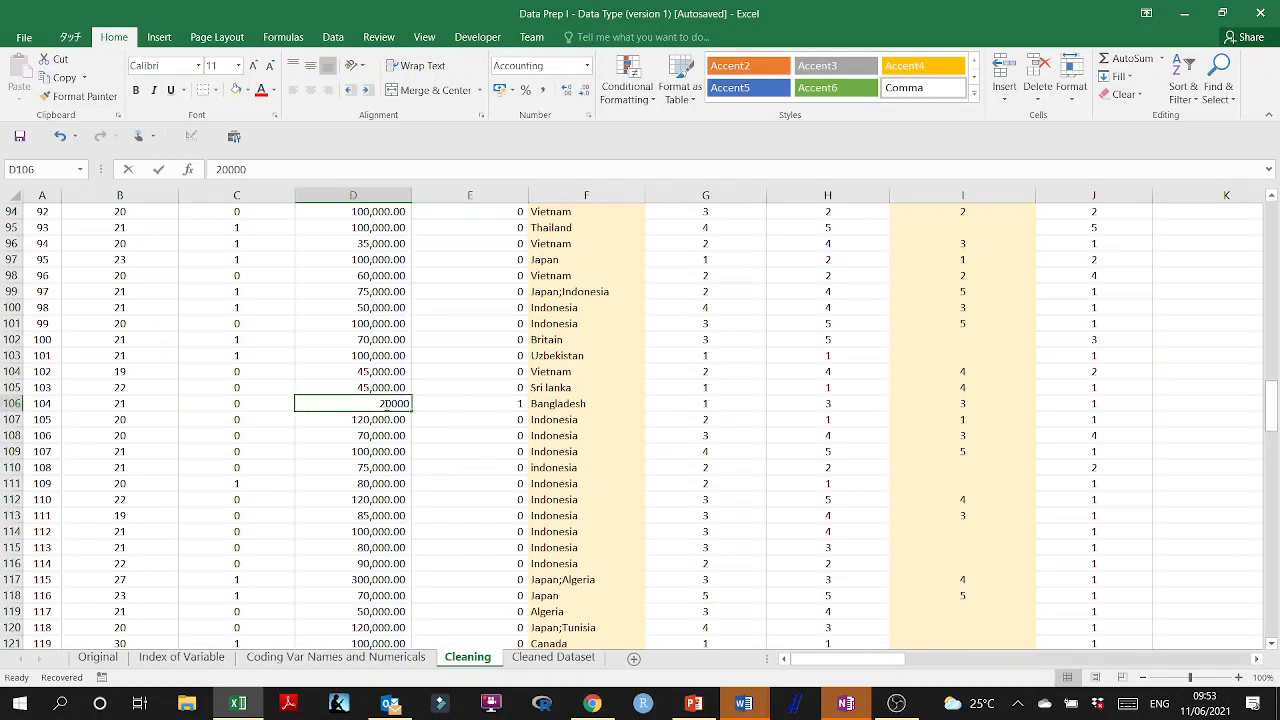
{"action": "type", "text": "0"}
{"action": "left_click", "coordinate": [440, 418]}
Find the flagged row 38 and set its monthly budget in D38 to 200000.
{"action": "scroll", "coordinate": [462, 430], "scroll_direction": "up", "scroll_amount": 5}
{"action": "scroll", "coordinate": [463, 431], "scroll_direction": "up", "scroll_amount": 19}
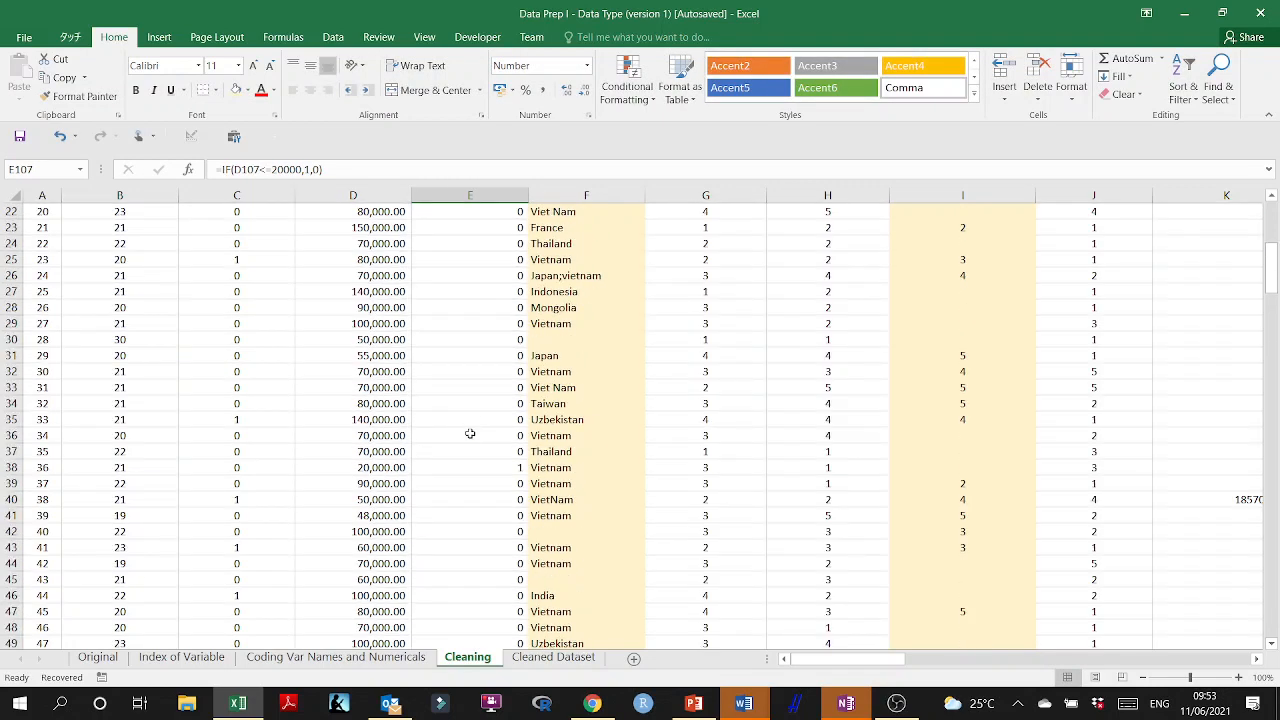
{"action": "left_click", "coordinate": [468, 466]}
{"action": "double_click", "coordinate": [382, 467]}
{"action": "type", "text": "0"}
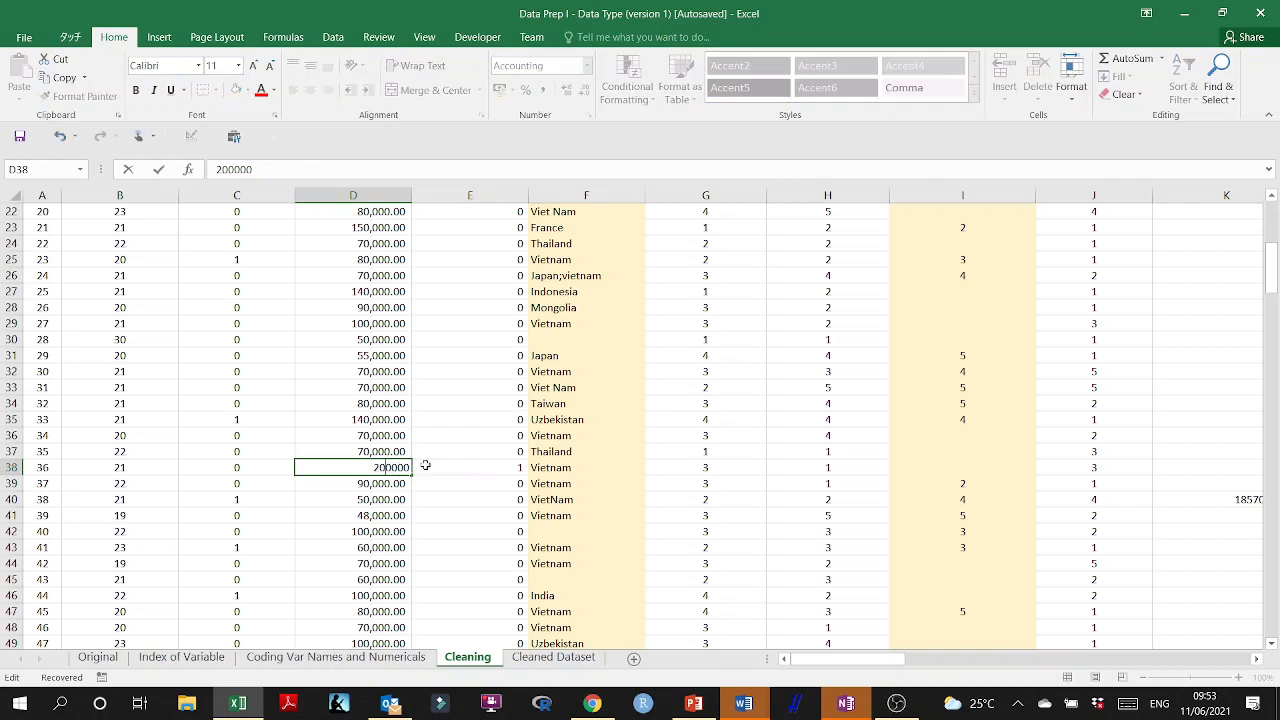
{"action": "left_click", "coordinate": [449, 464]}
Check the count in E1 and delete the helper flag column E from the Cleaning sheet.
{"action": "scroll", "coordinate": [482, 405], "scroll_direction": "up", "scroll_amount": 7}
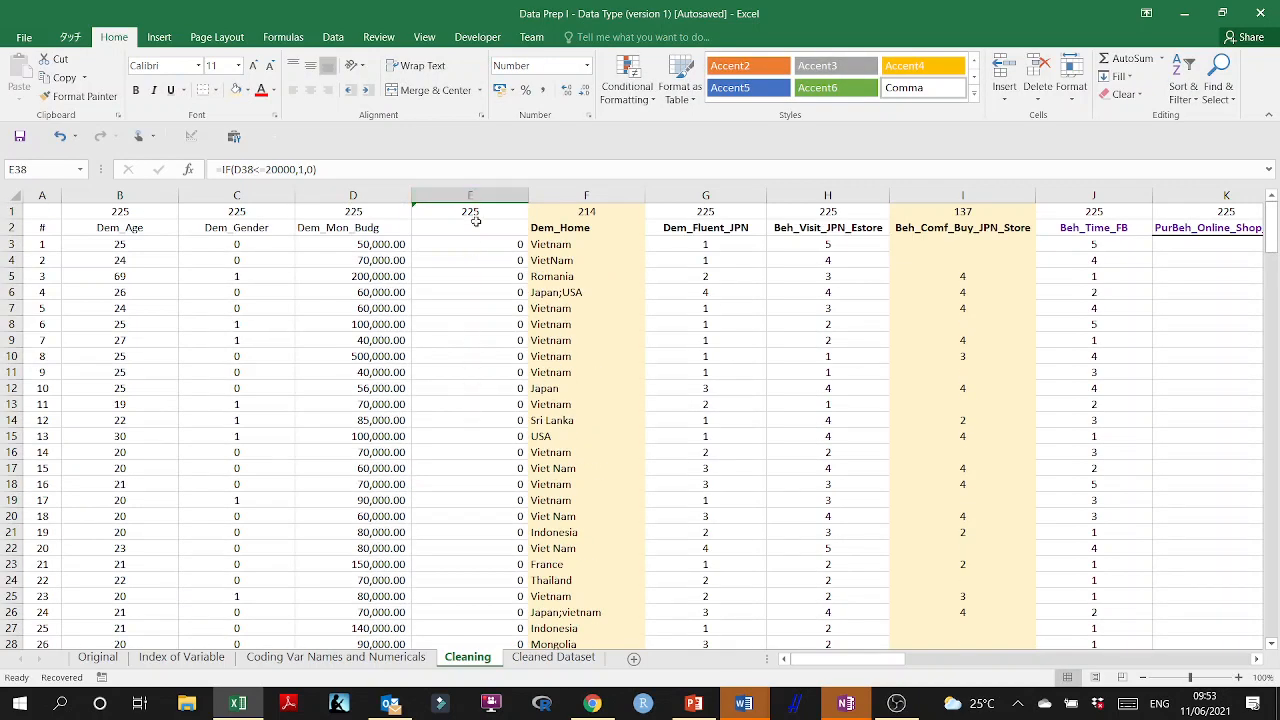
{"action": "left_click", "coordinate": [470, 260]}
{"action": "left_click", "coordinate": [468, 195]}
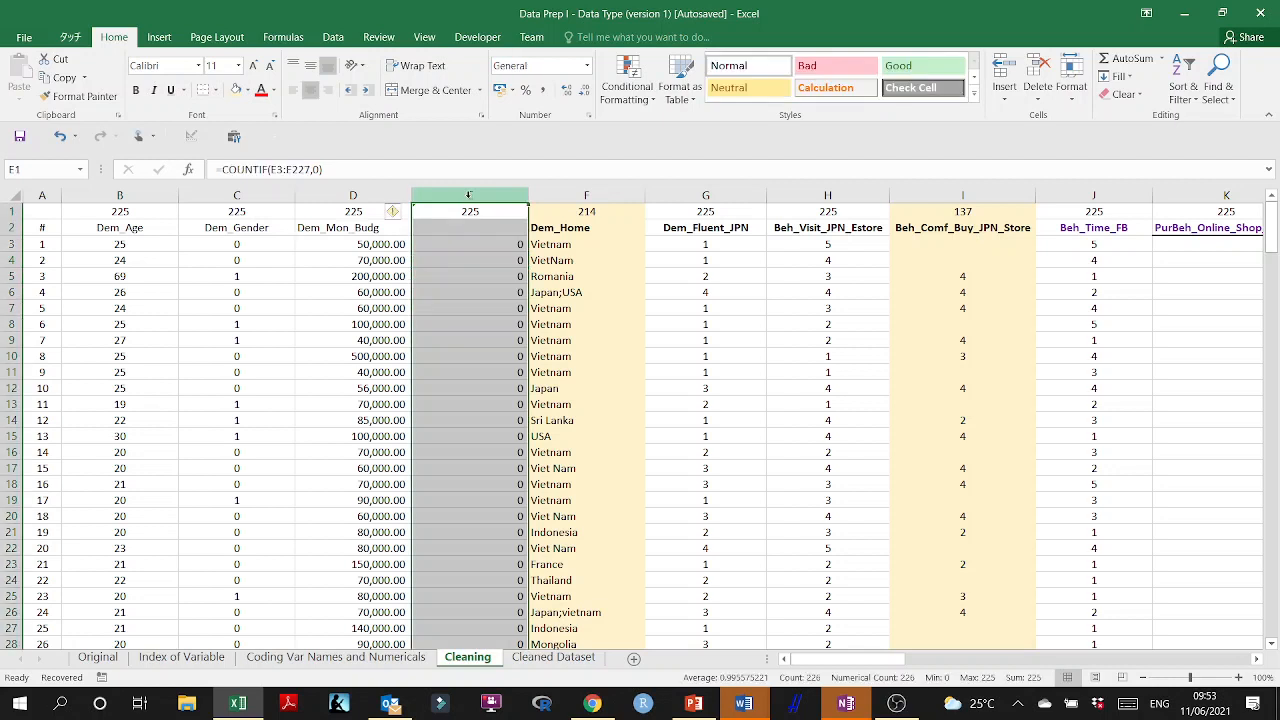
{"action": "right_click", "coordinate": [463, 264]}
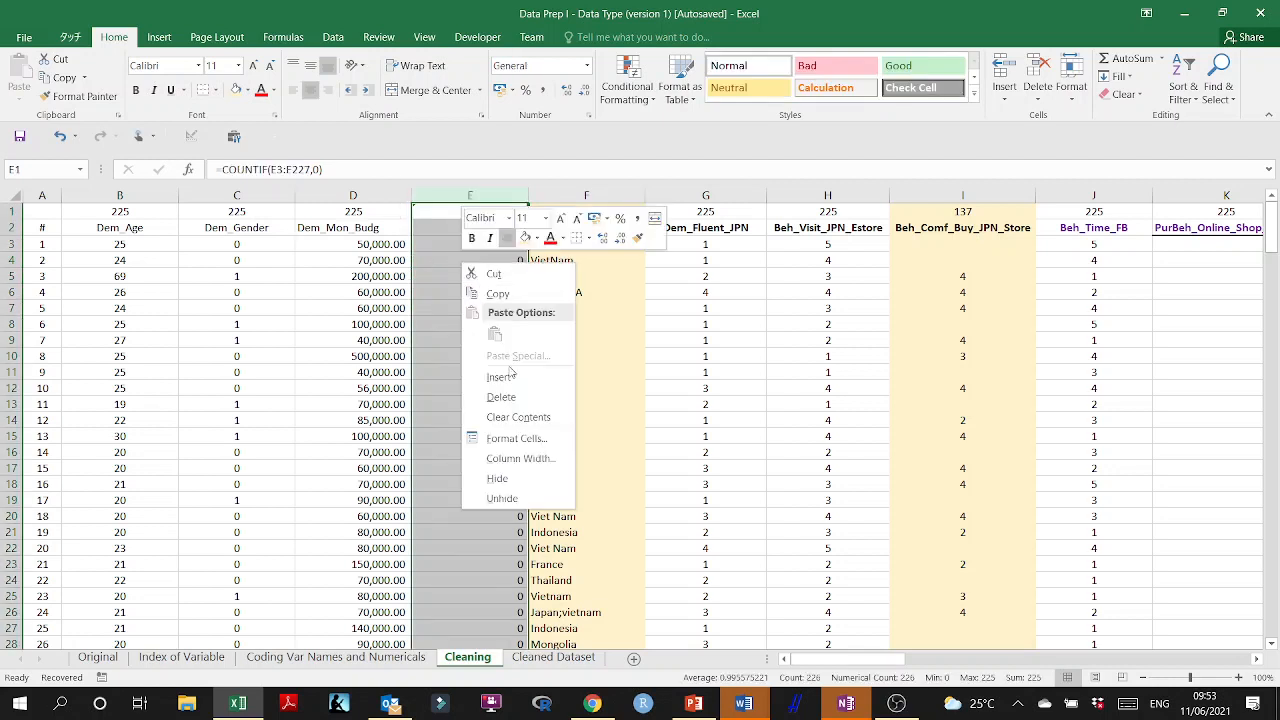
{"action": "left_click", "coordinate": [502, 396]}
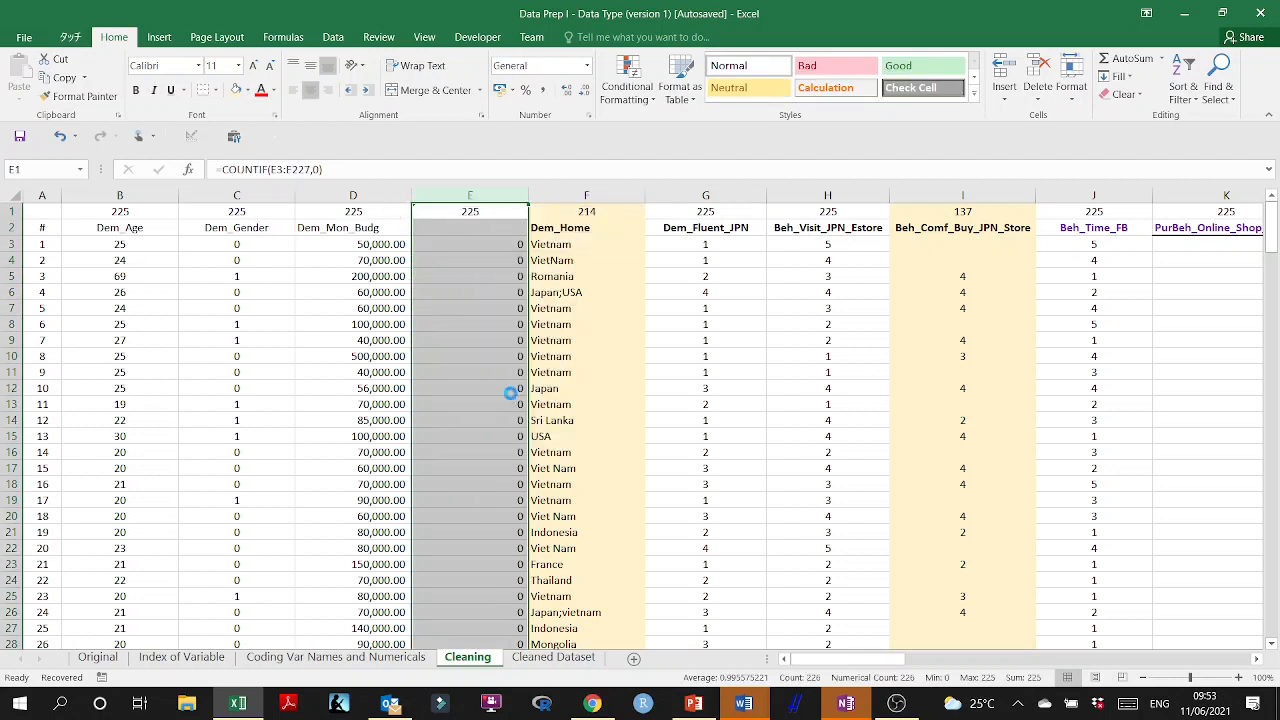
Copy the entire Cleaning sheet and paste it into the Cleaned Dataset sheet starting at A1.
{"action": "left_click", "coordinate": [19, 137]}
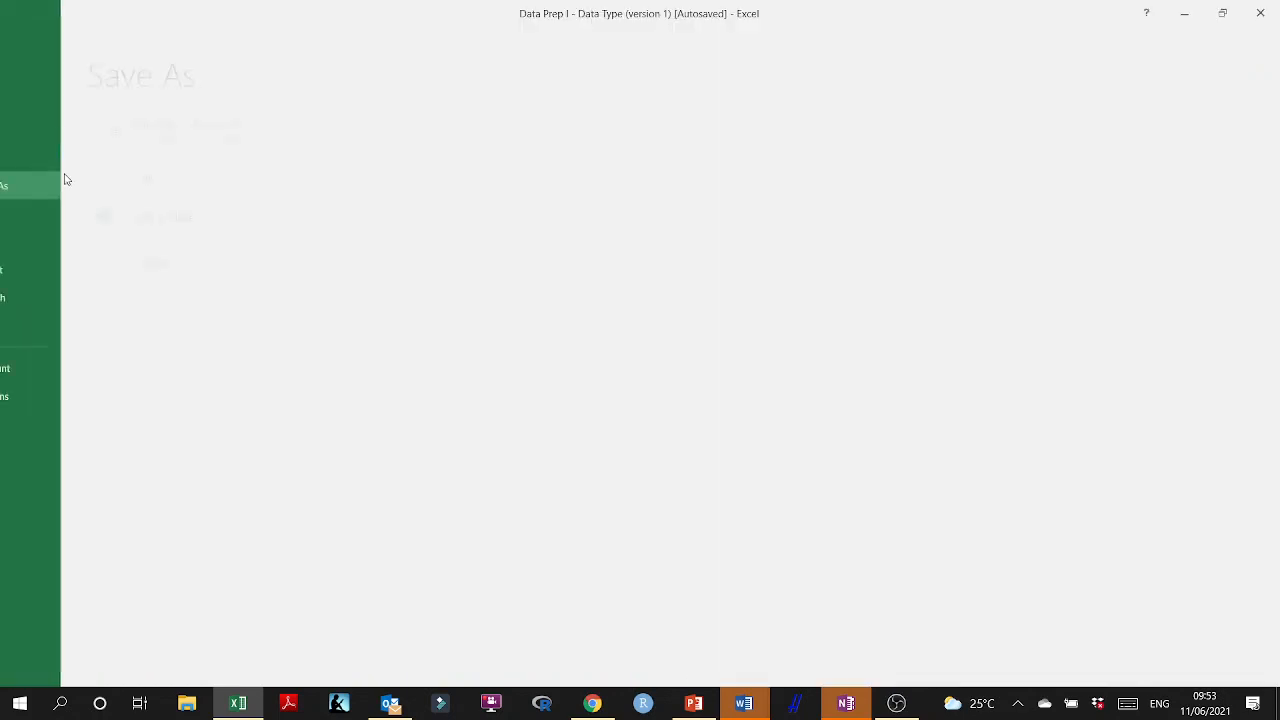
{"action": "left_click", "coordinate": [29, 35]}
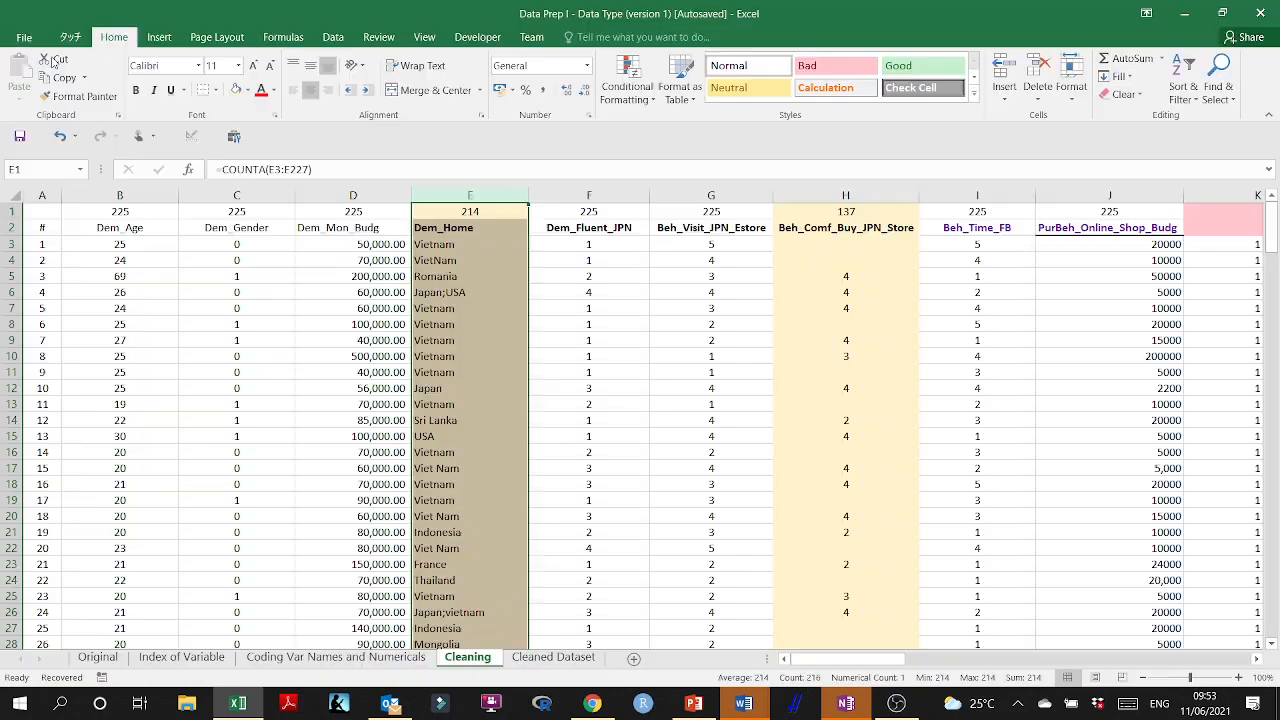
{"action": "left_click", "coordinate": [557, 385]}
{"action": "left_click", "coordinate": [559, 466]}
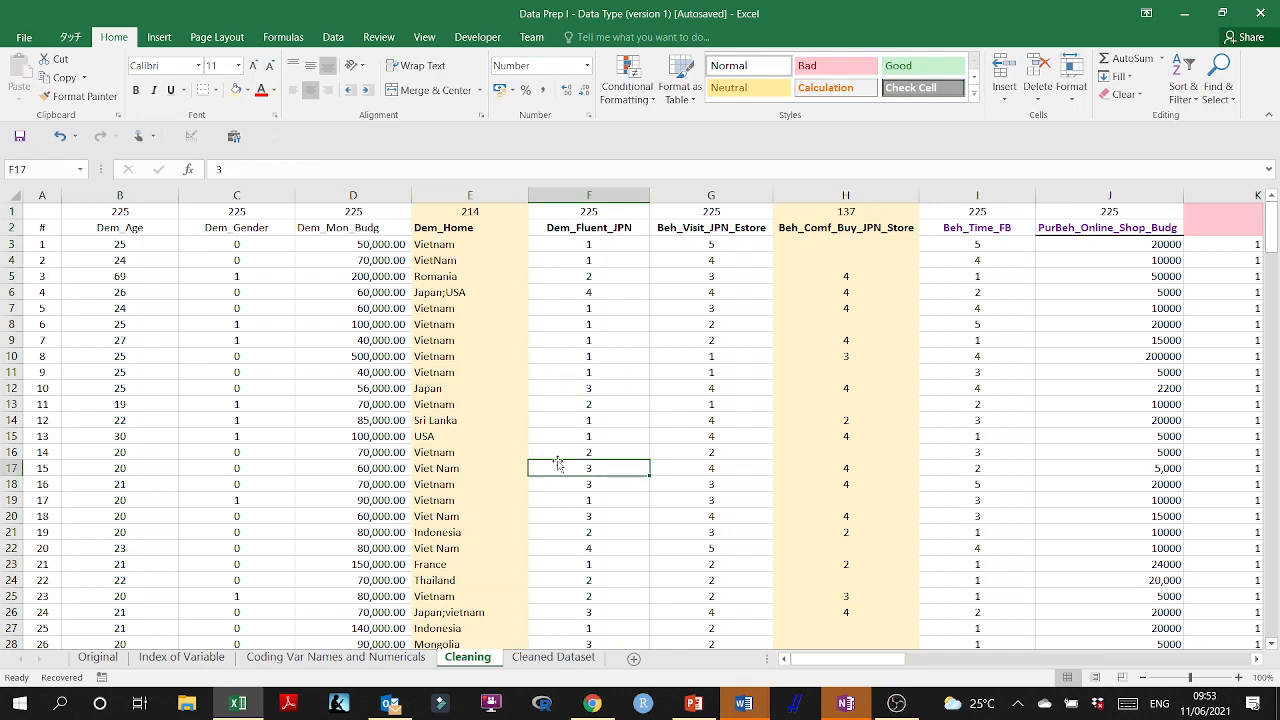
{"action": "key", "text": "ctrl+a"}
{"action": "key", "text": "ctrl+c"}
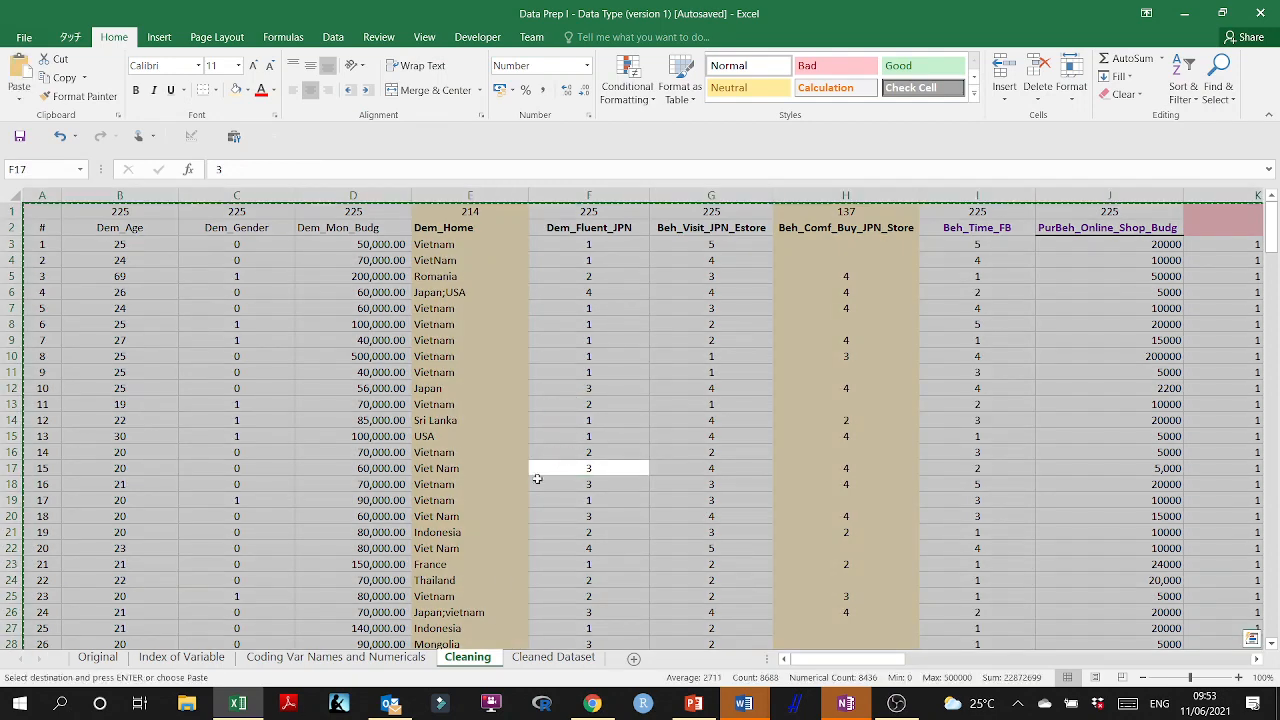
{"action": "left_click", "coordinate": [553, 657]}
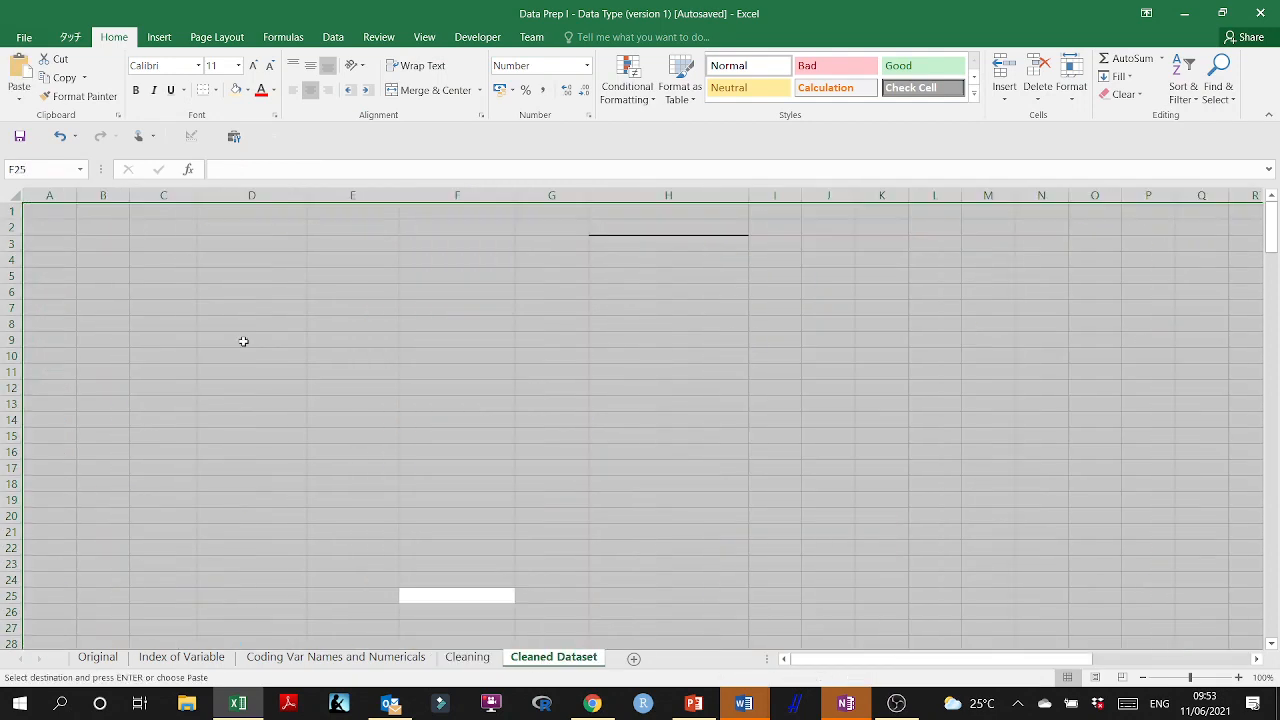
{"action": "left_click", "coordinate": [56, 210]}
{"action": "key", "text": "ctrl+v"}
{"action": "left_click", "coordinate": [253, 307]}
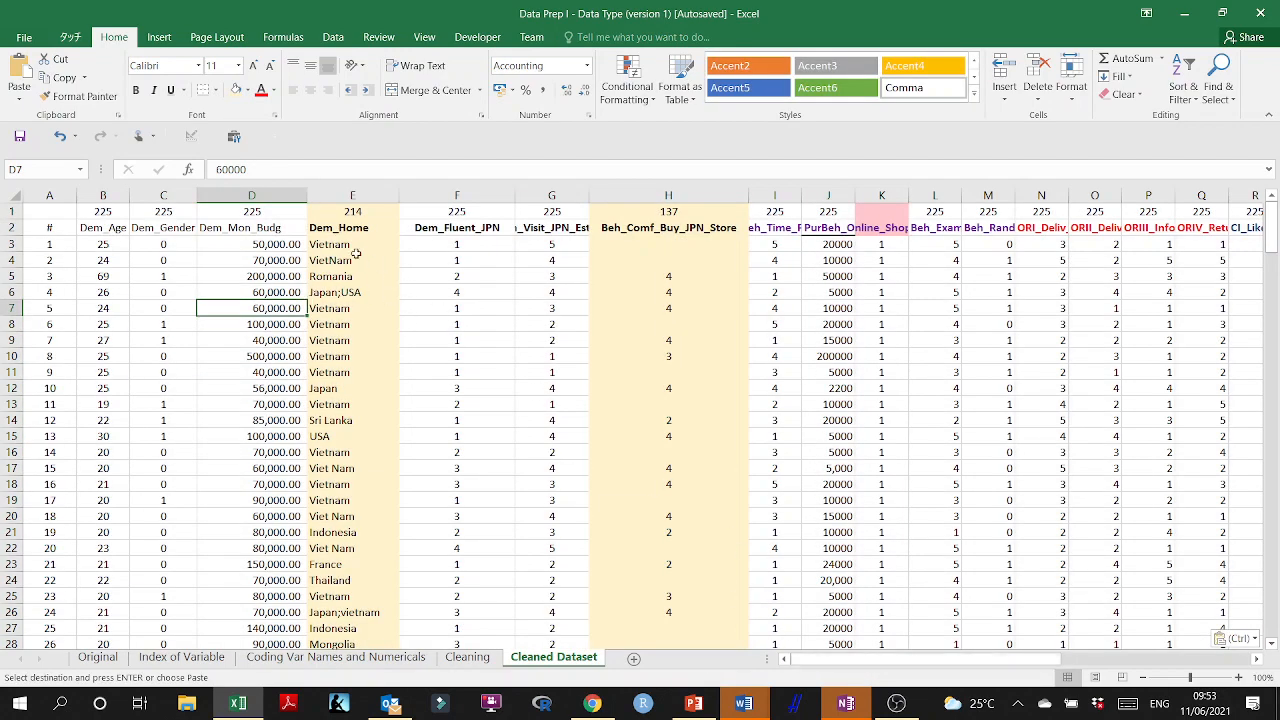
Delete the Dem_Home column from the Cleaned Dataset sheet.
{"action": "left_click", "coordinate": [343, 197]}
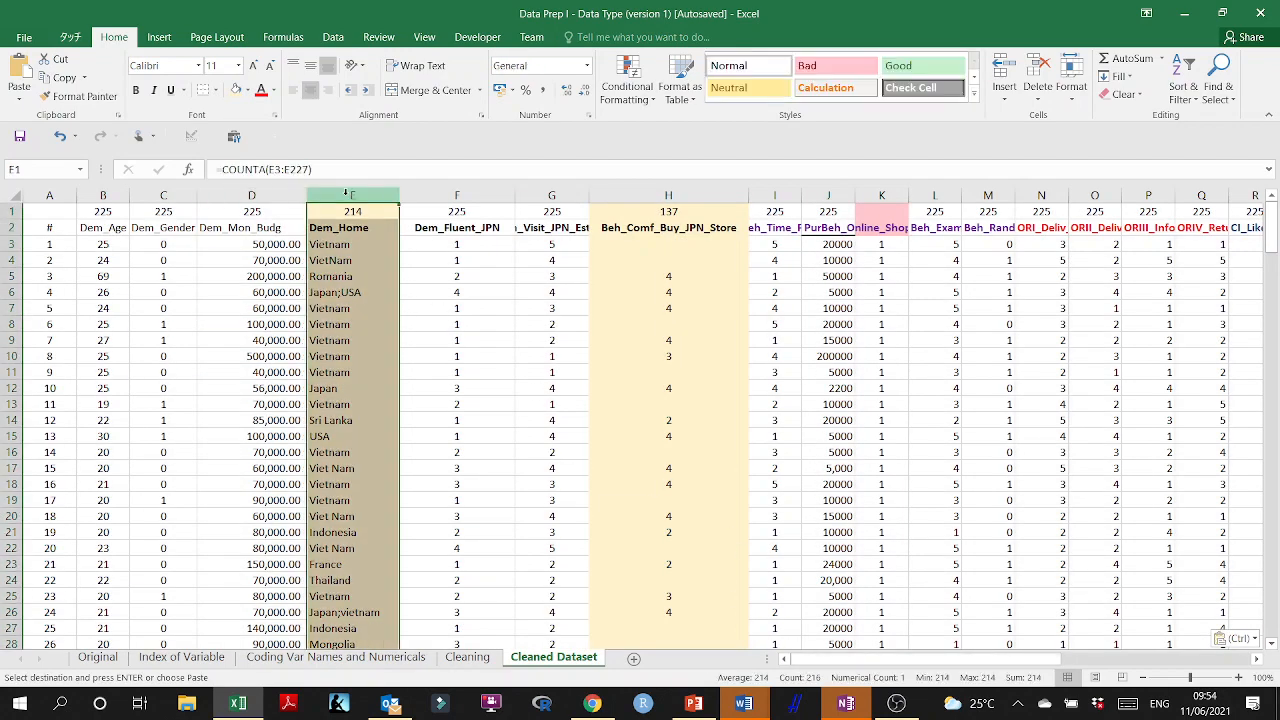
{"action": "right_click", "coordinate": [354, 258]}
{"action": "left_click", "coordinate": [395, 395]}
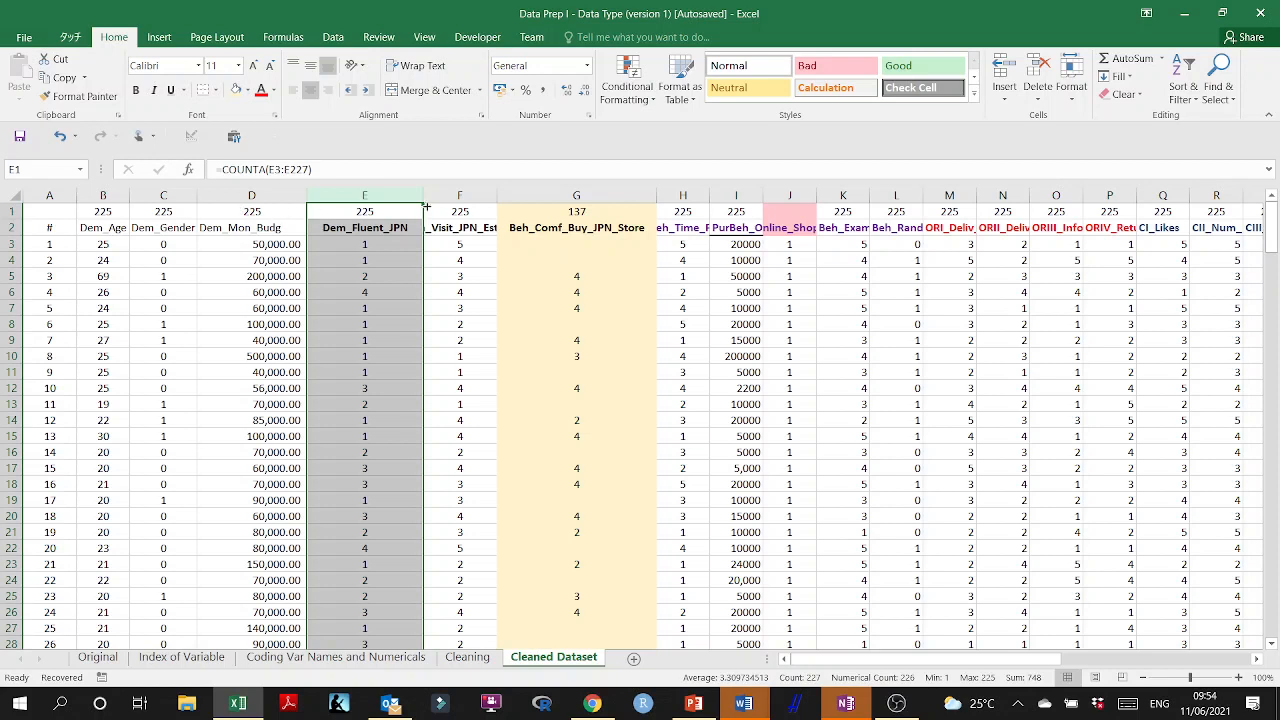
Widen the PurBeh_Online_Shop_Budg column and the pink-headed helper column beside it on the Cleaned Dataset sheet.
{"action": "double_click", "coordinate": [818, 190]}
{"action": "left_click_drag", "start_coordinate": [762, 196], "coordinate": [798, 204]}
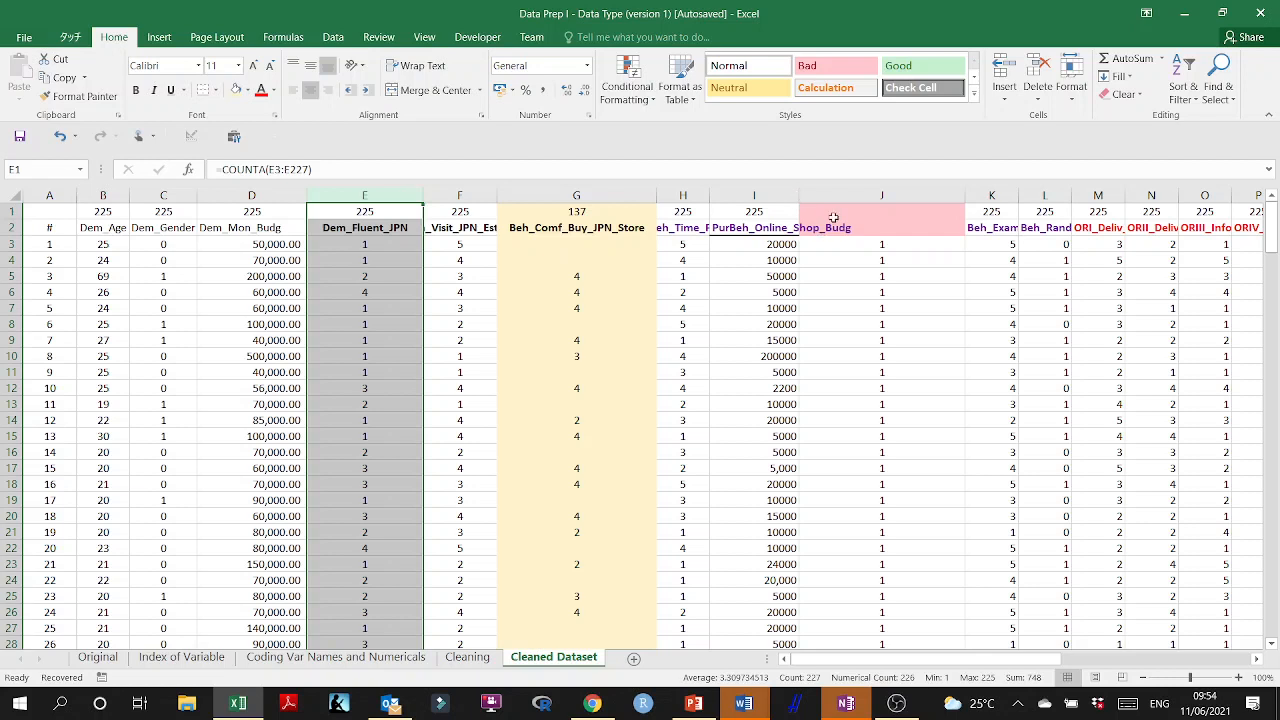
{"action": "left_click", "coordinate": [833, 220]}
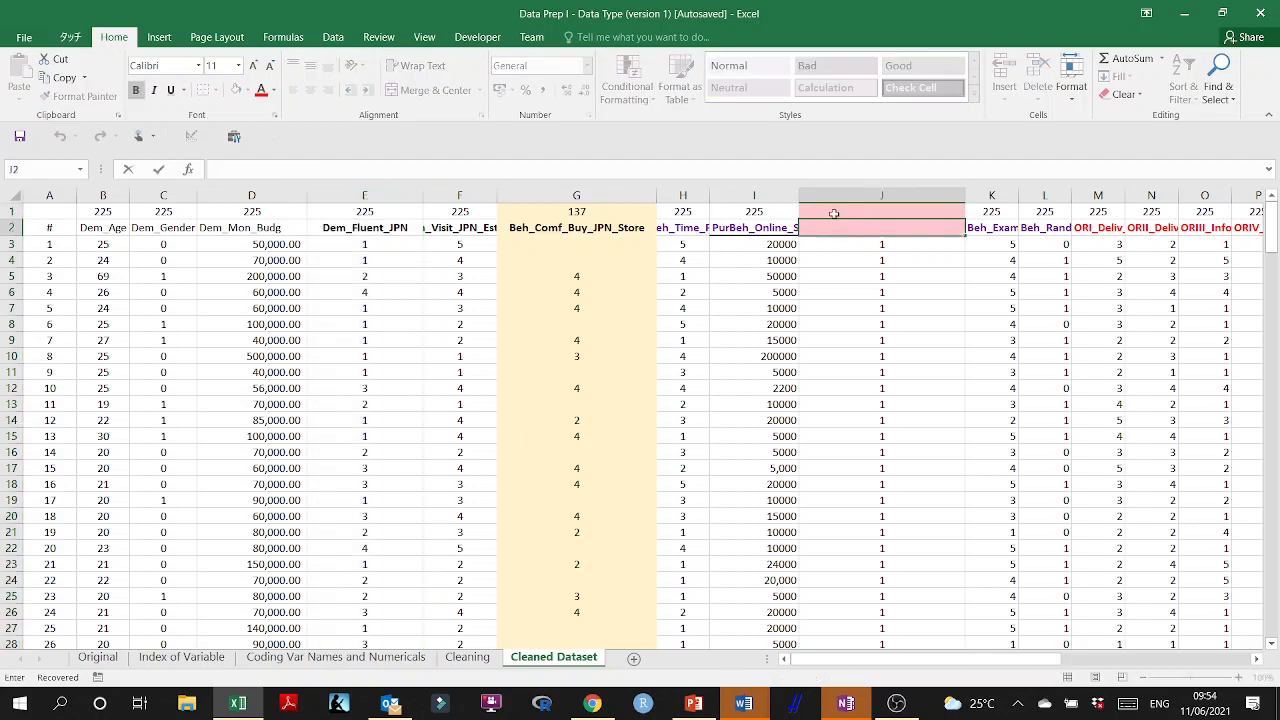
{"action": "left_click", "coordinate": [834, 211]}
{"action": "left_click_drag", "start_coordinate": [798, 193], "coordinate": [842, 194]}
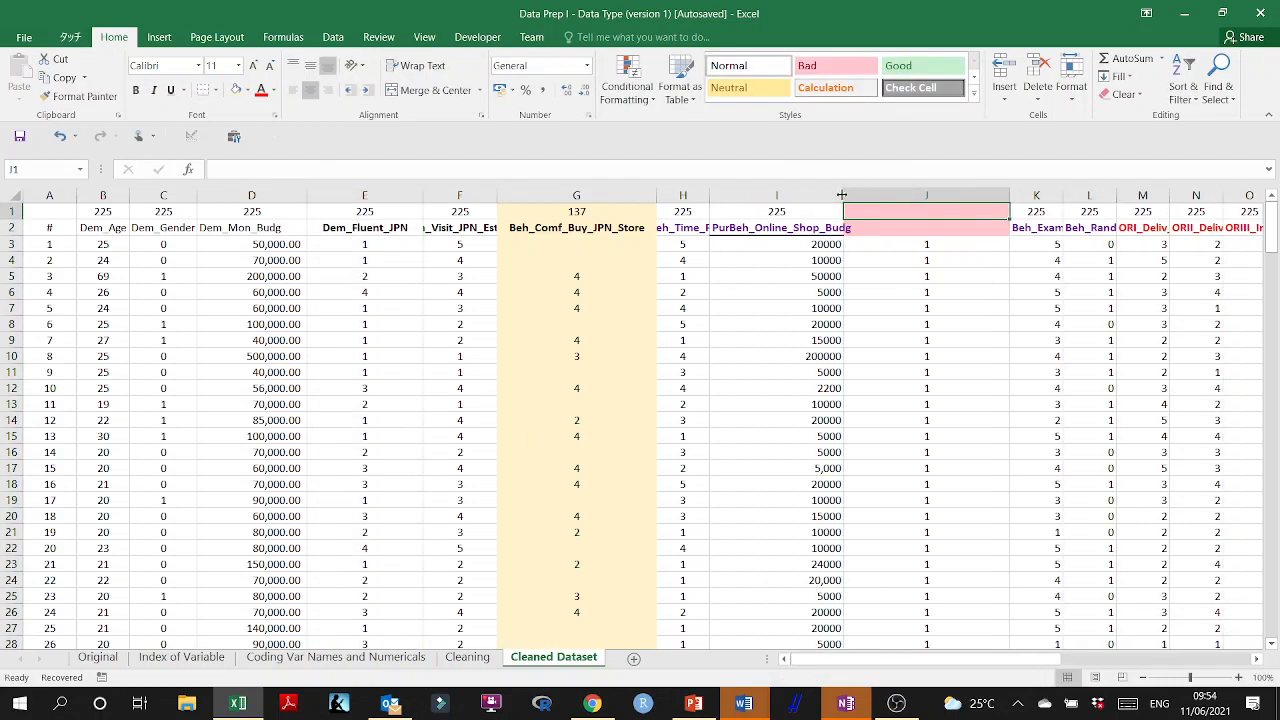
Check the formula in J3 and delete the helper column J from the Cleaned Dataset sheet.
{"action": "double_click", "coordinate": [903, 245]}
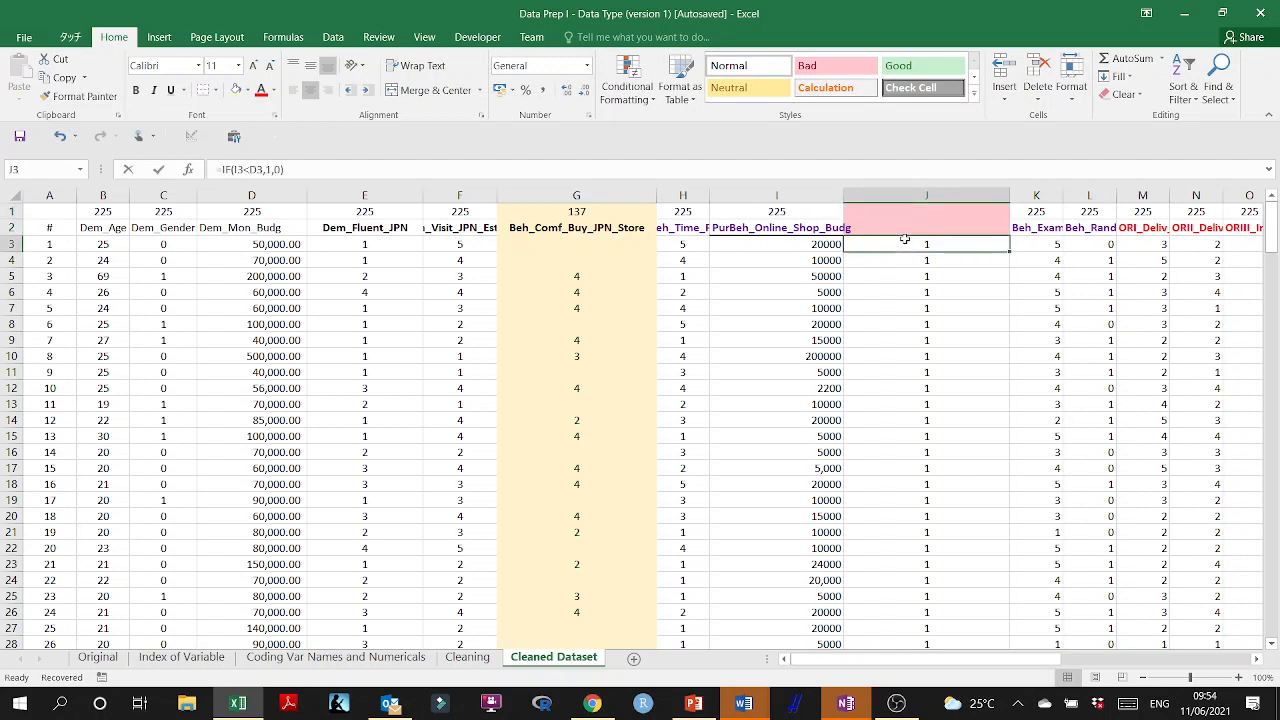
{"action": "key", "text": "Escape"}
{"action": "left_click", "coordinate": [910, 195]}
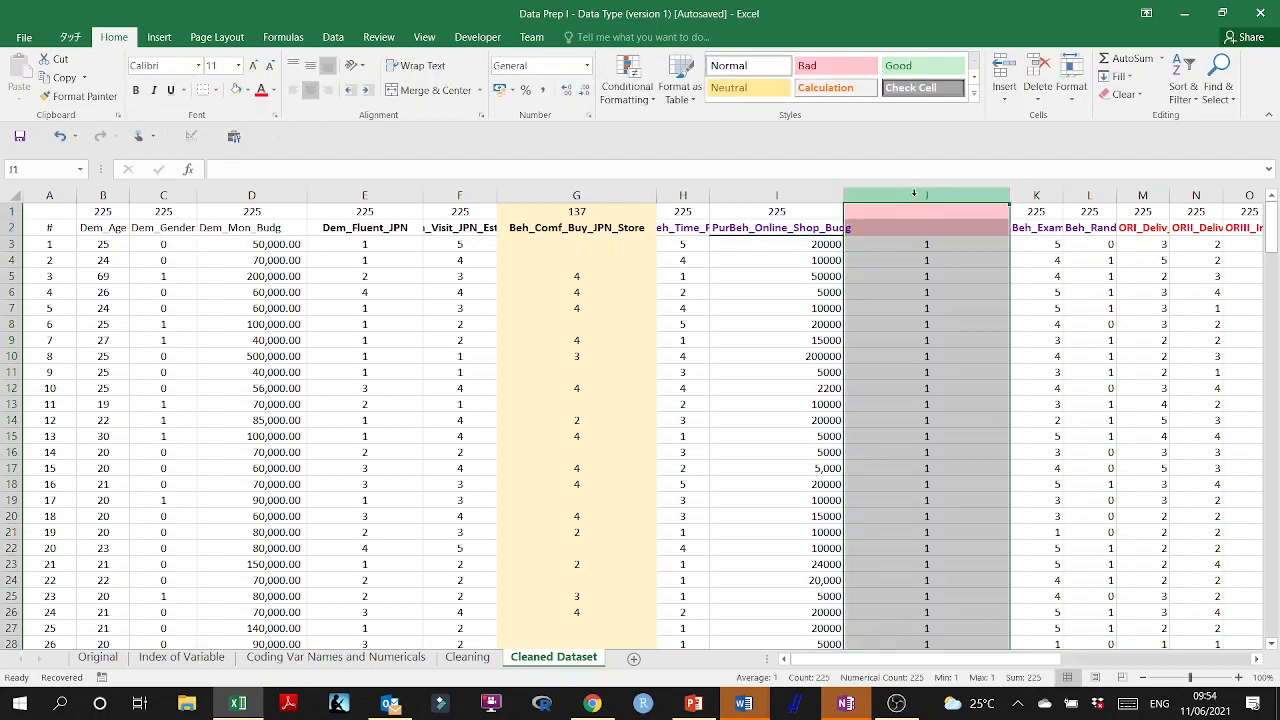
{"action": "right_click", "coordinate": [910, 284]}
{"action": "left_click", "coordinate": [945, 423]}
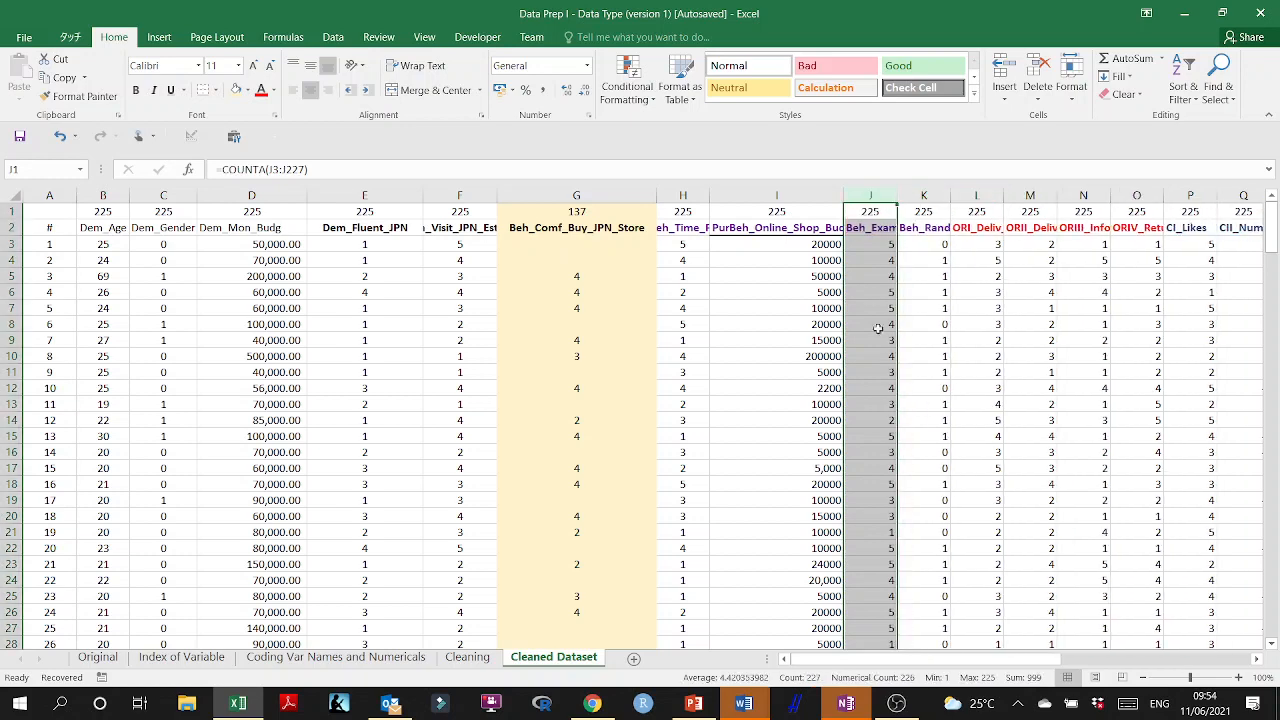
{"action": "left_click", "coordinate": [866, 250]}
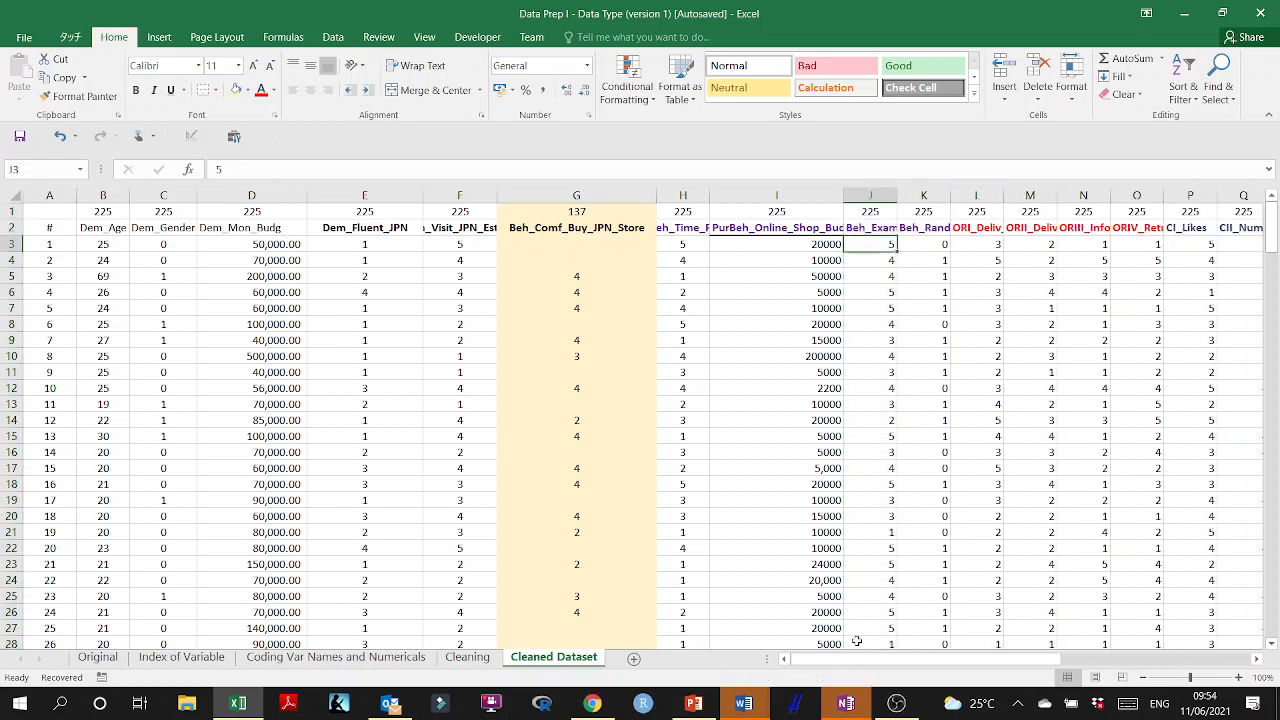
Look over the Beh_Comf_Buy_JPN_Store column, and undo the column deletions and width changes on the Cleaned Dataset sheet.
{"action": "mouse_move", "coordinate": [860, 660]}
{"action": "left_mouse_down"}
{"action": "mouse_move", "coordinate": [940, 660]}
{"action": "mouse_move", "coordinate": [870, 658]}
{"action": "left_mouse_up"}
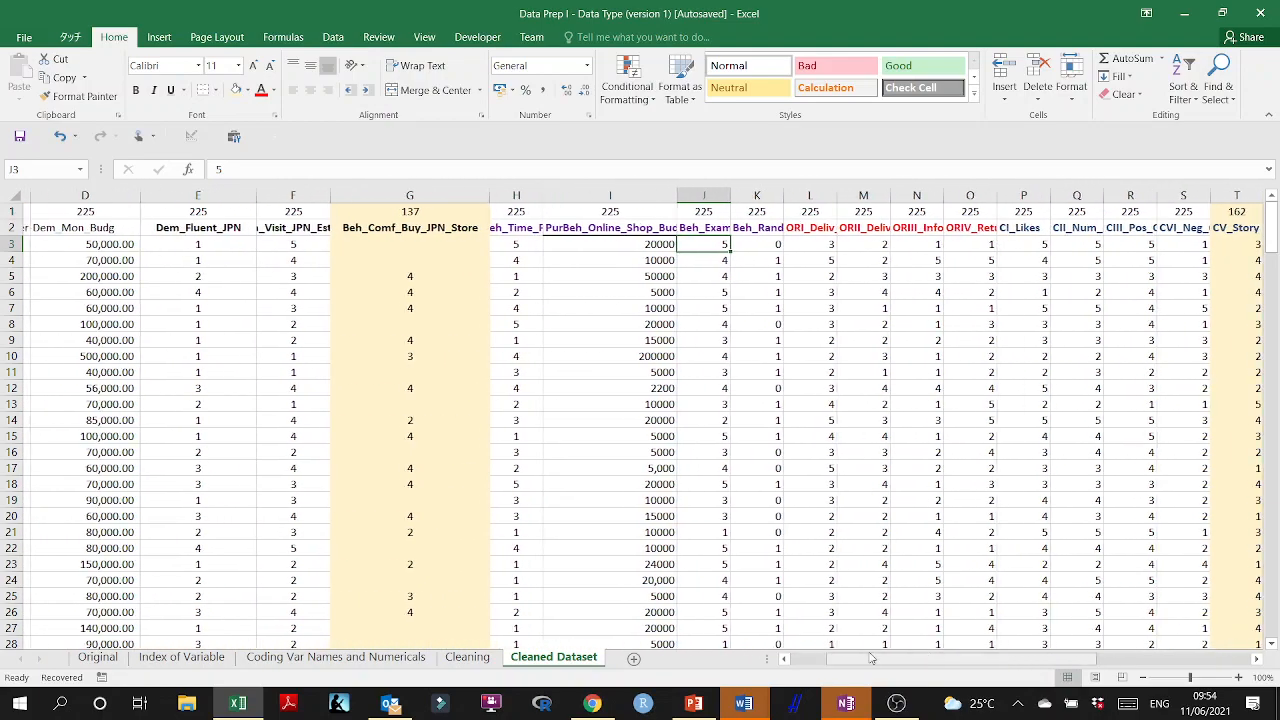
{"action": "left_click", "coordinate": [405, 195]}
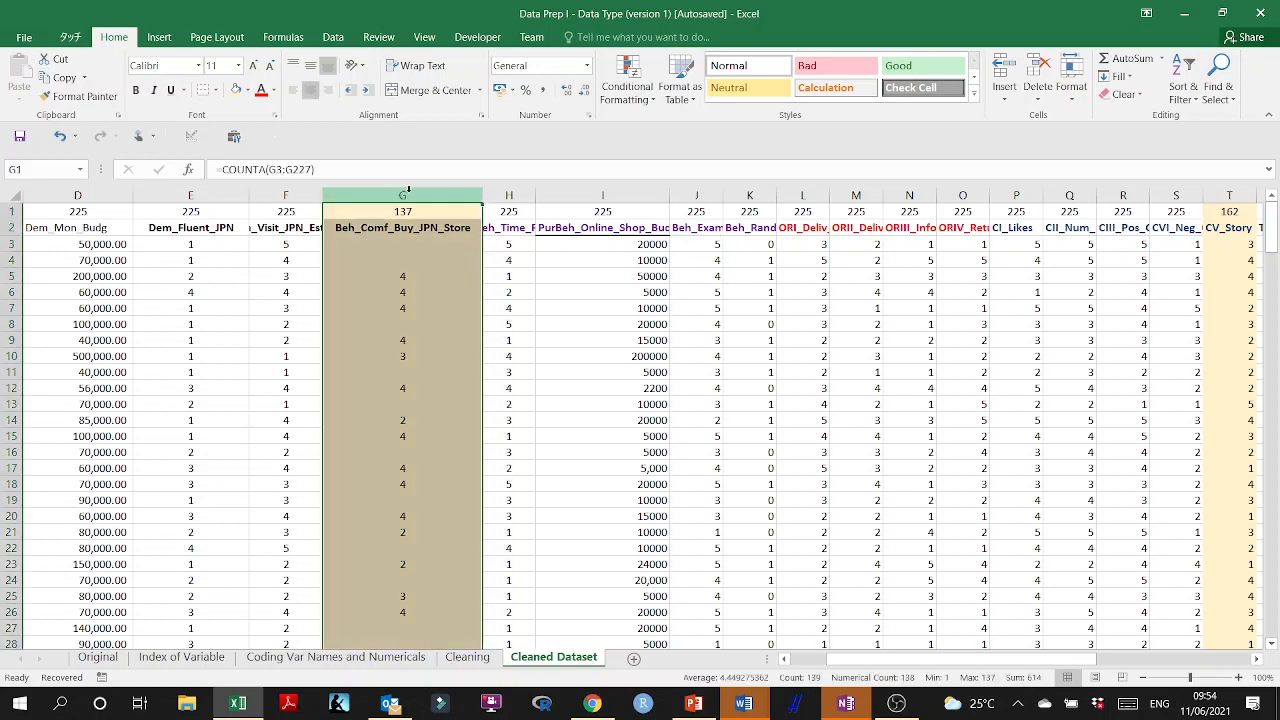
{"action": "left_click", "coordinate": [412, 324]}
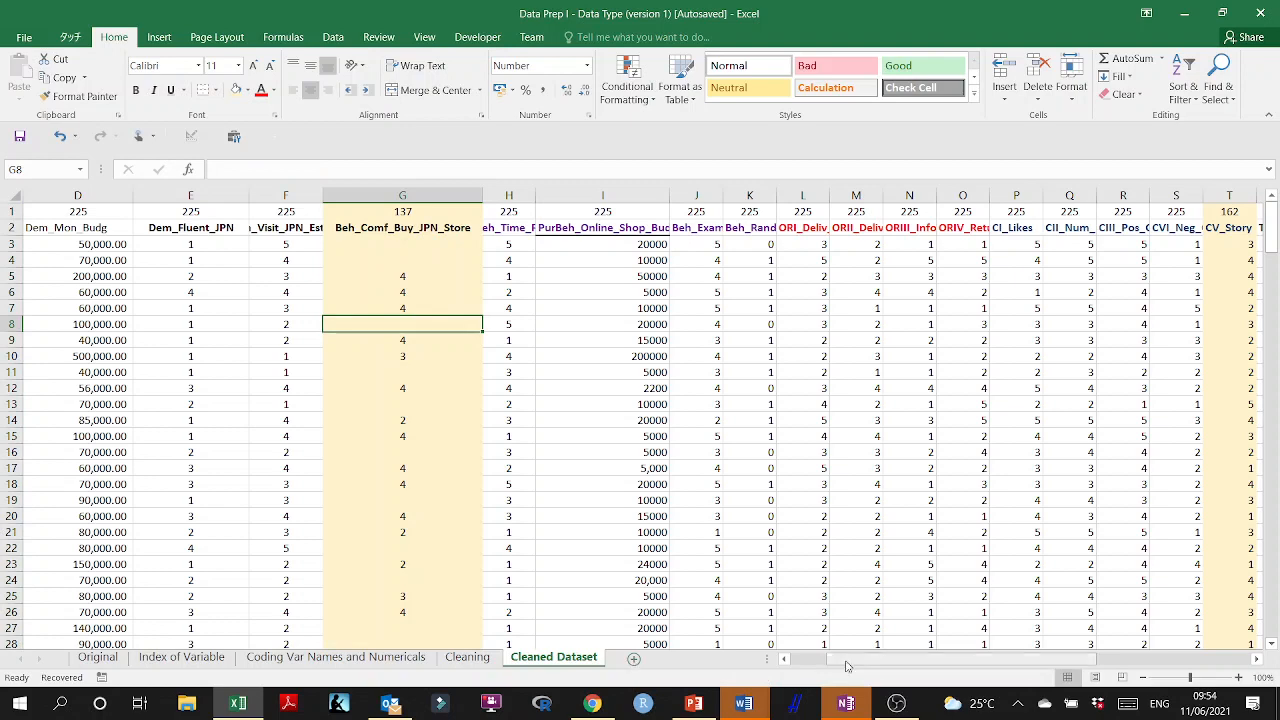
{"action": "left_click_drag", "start_coordinate": [850, 660], "coordinate": [757, 665]}
{"action": "key", "text": "ctrl+z"}
{"action": "key", "text": "ctrl+z"}
{"action": "key", "text": "ctrl+z"}
{"action": "key", "text": "ctrl+z"}
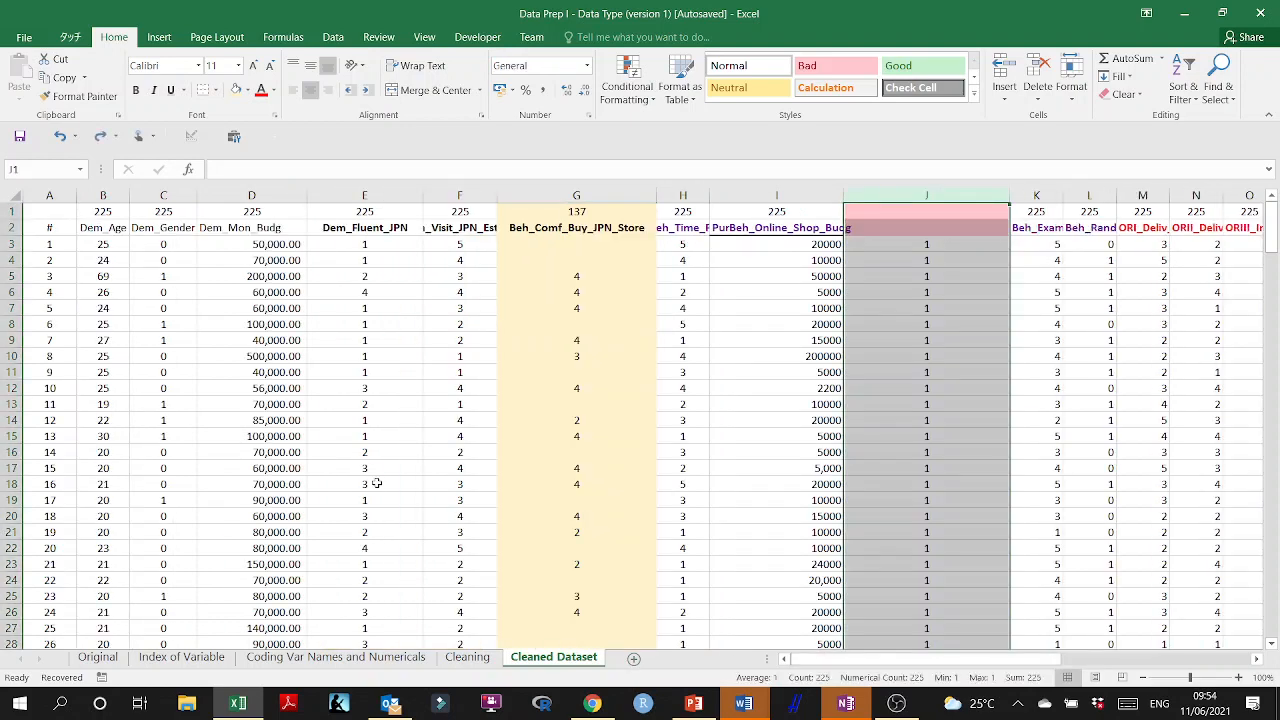
{"action": "key", "text": "ctrl+z"}
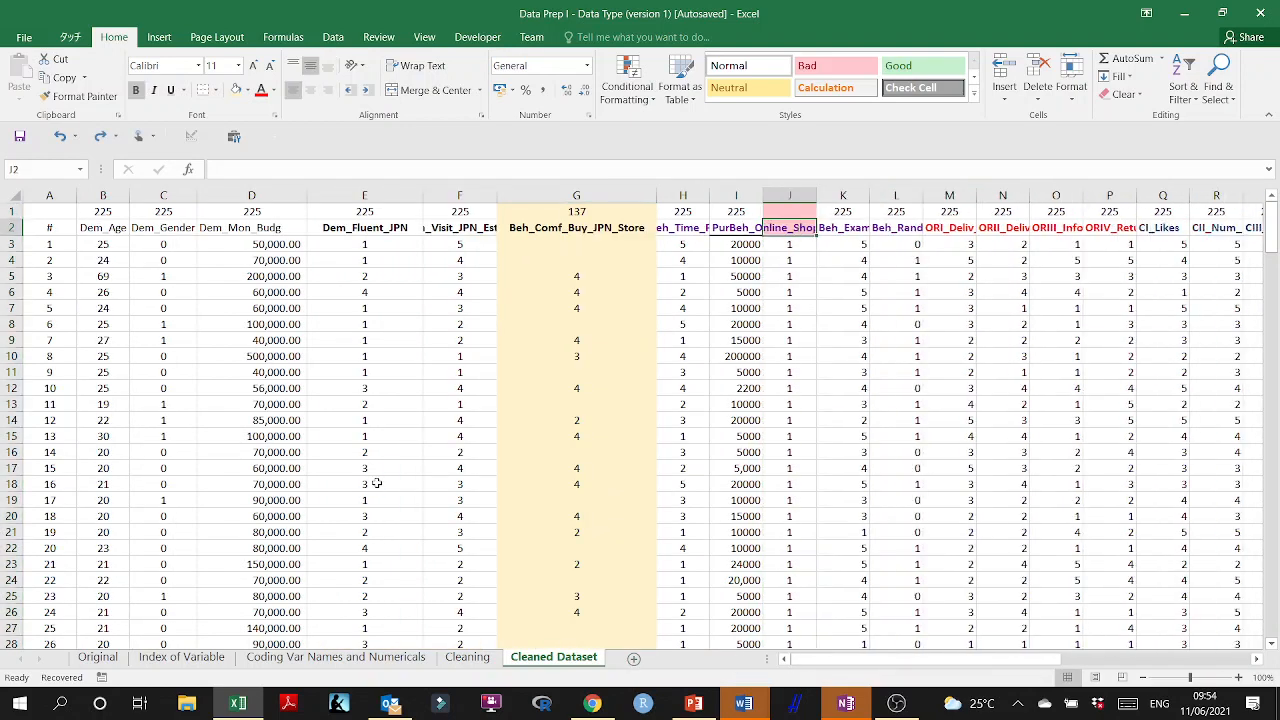
{"action": "key", "text": "ctrl+z"}
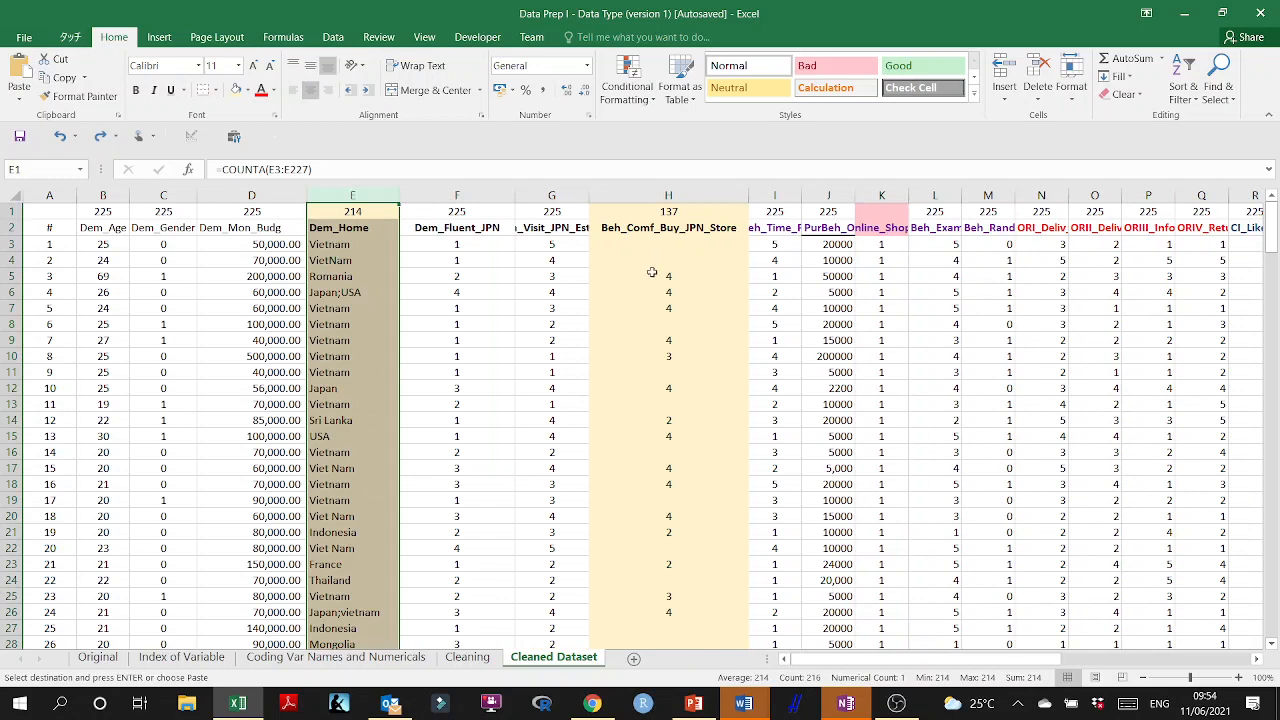
Delete only the pink-headed helper column K from the Cleaned Dataset sheet.
{"action": "left_click", "coordinate": [881, 258]}
{"action": "left_click", "coordinate": [884, 195]}
{"action": "right_click", "coordinate": [886, 278]}
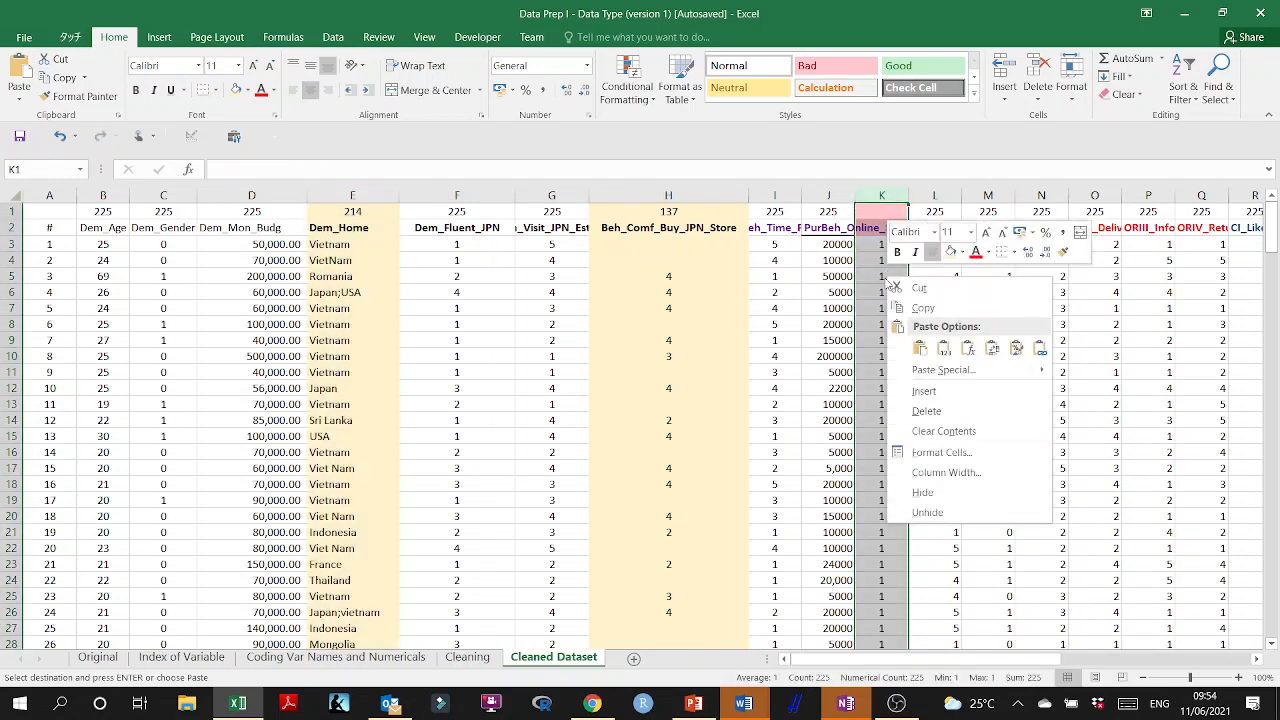
{"action": "left_click", "coordinate": [926, 411]}
{"action": "left_click", "coordinate": [881, 324]}
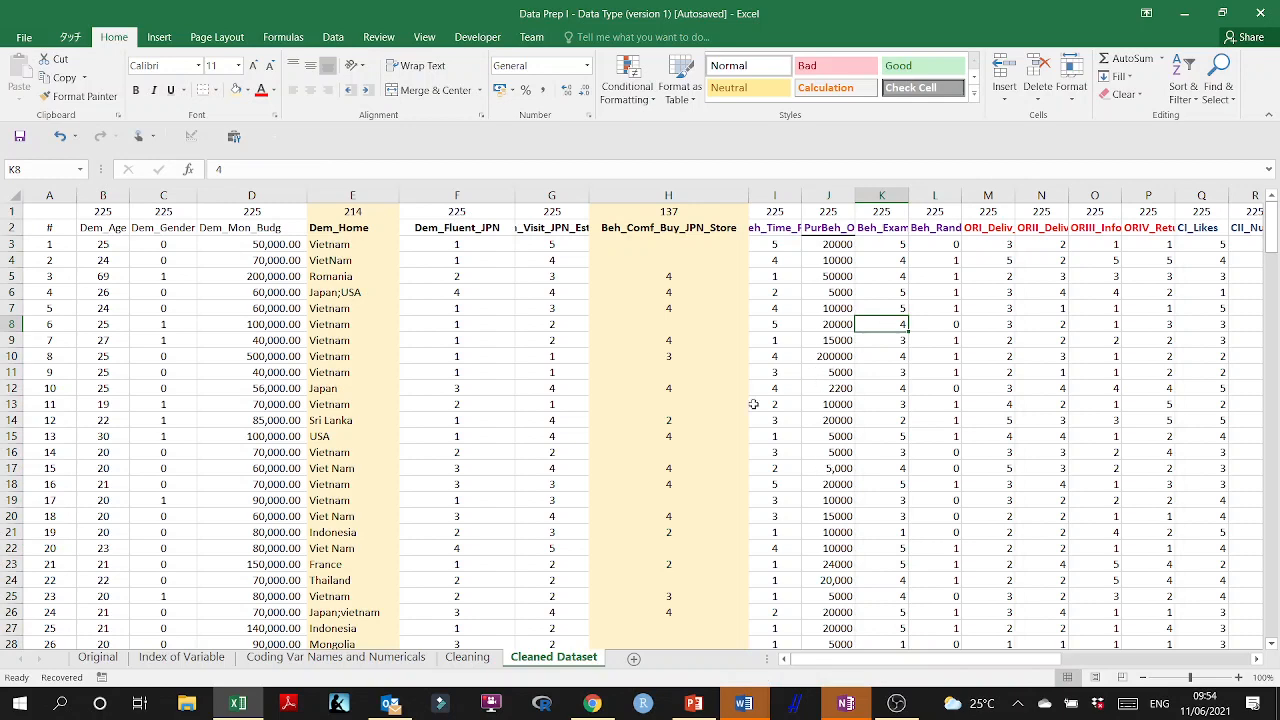
Add a new worksheet after Cleaned Dataset and name it Expand Shrink.
{"action": "left_click", "coordinate": [633, 660]}
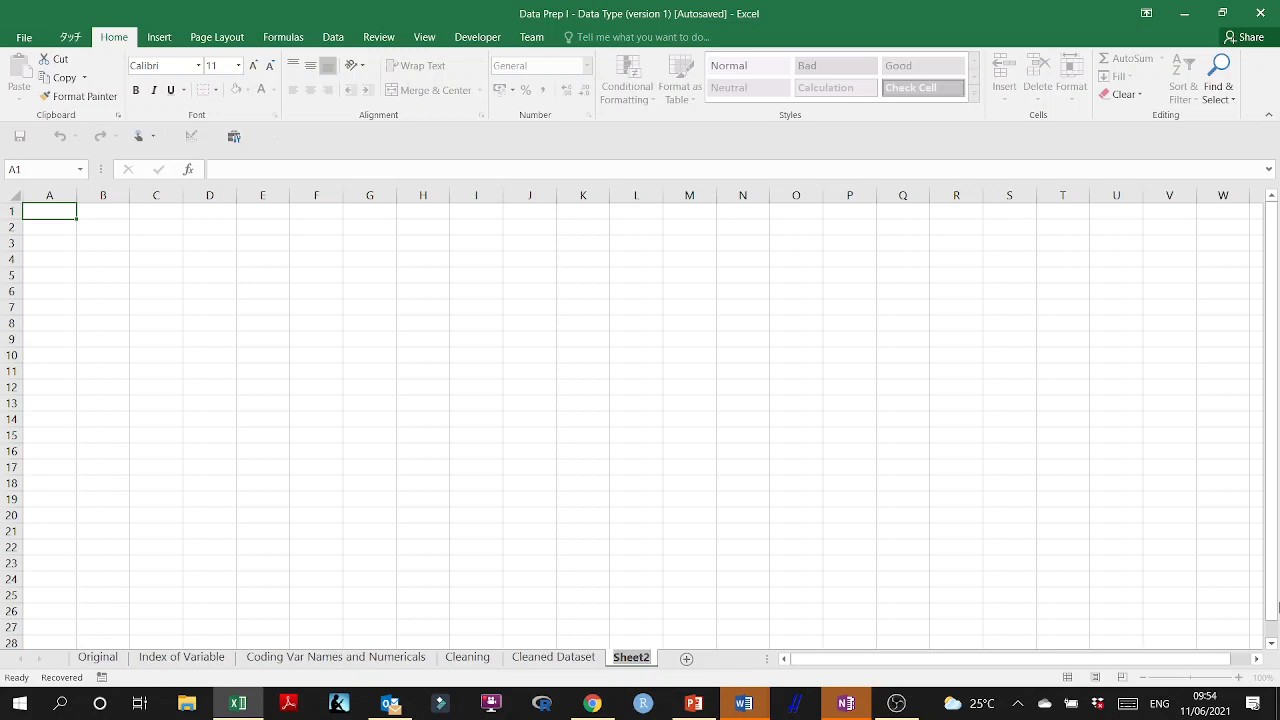
{"action": "double_click", "coordinate": [631, 657]}
{"action": "type", "text": "Expand Shrink"}
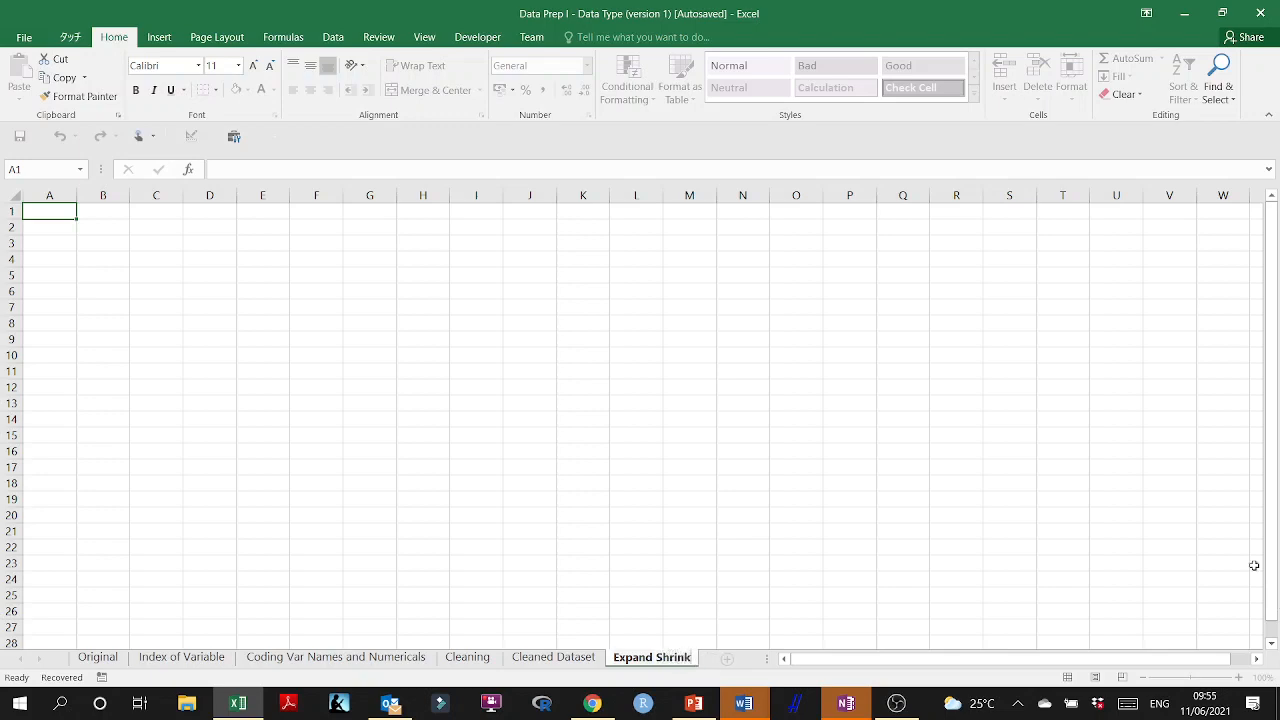
{"action": "key", "text": "Return"}
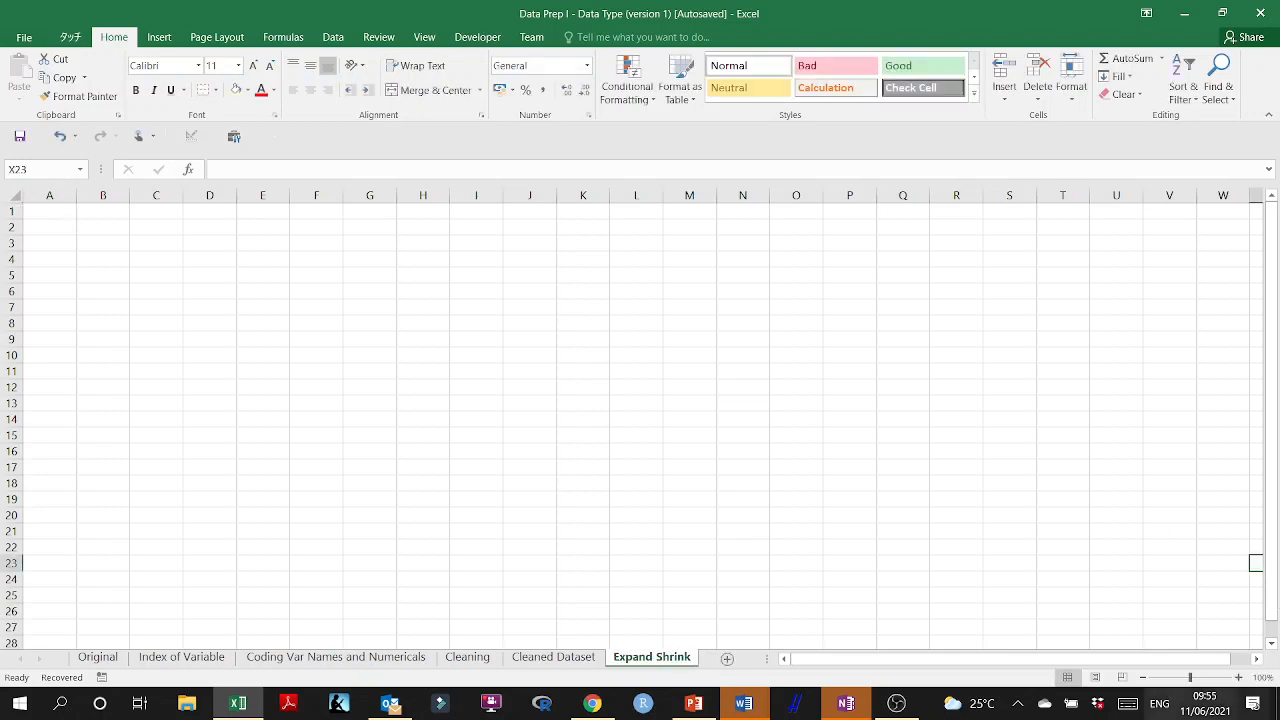
Copy the entire Cleaned Dataset sheet and paste it into the Expand Shrink sheet starting at A1.
{"action": "left_click", "coordinate": [560, 657]}
{"action": "key", "text": "ctrl+a"}
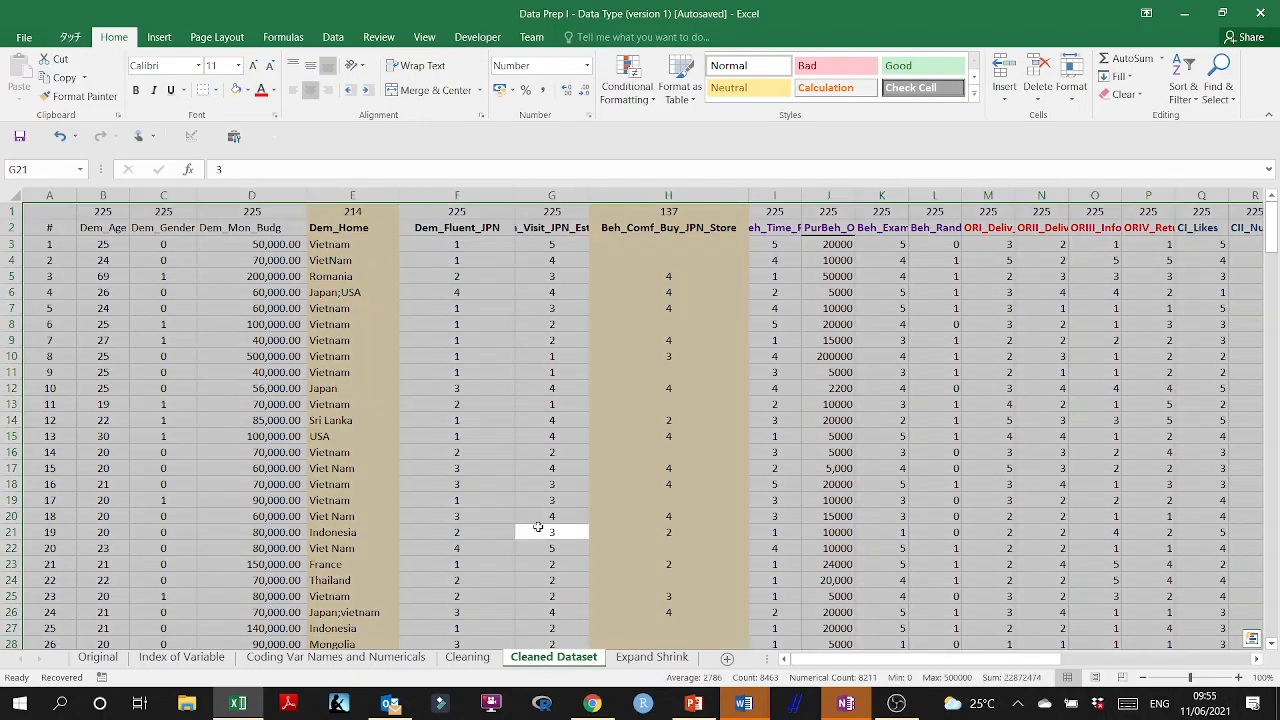
{"action": "key", "text": "ctrl+c"}
{"action": "left_click", "coordinate": [648, 662]}
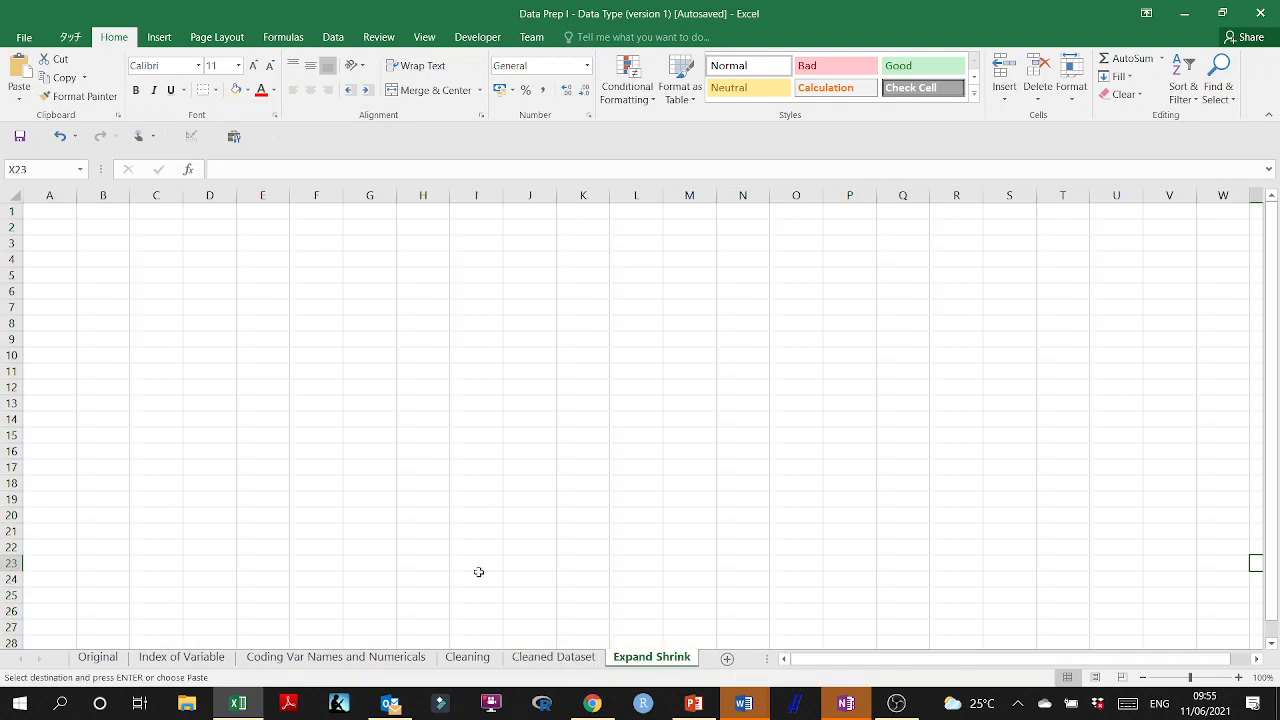
{"action": "left_click", "coordinate": [37, 213]}
{"action": "key", "text": "ctrl+v"}
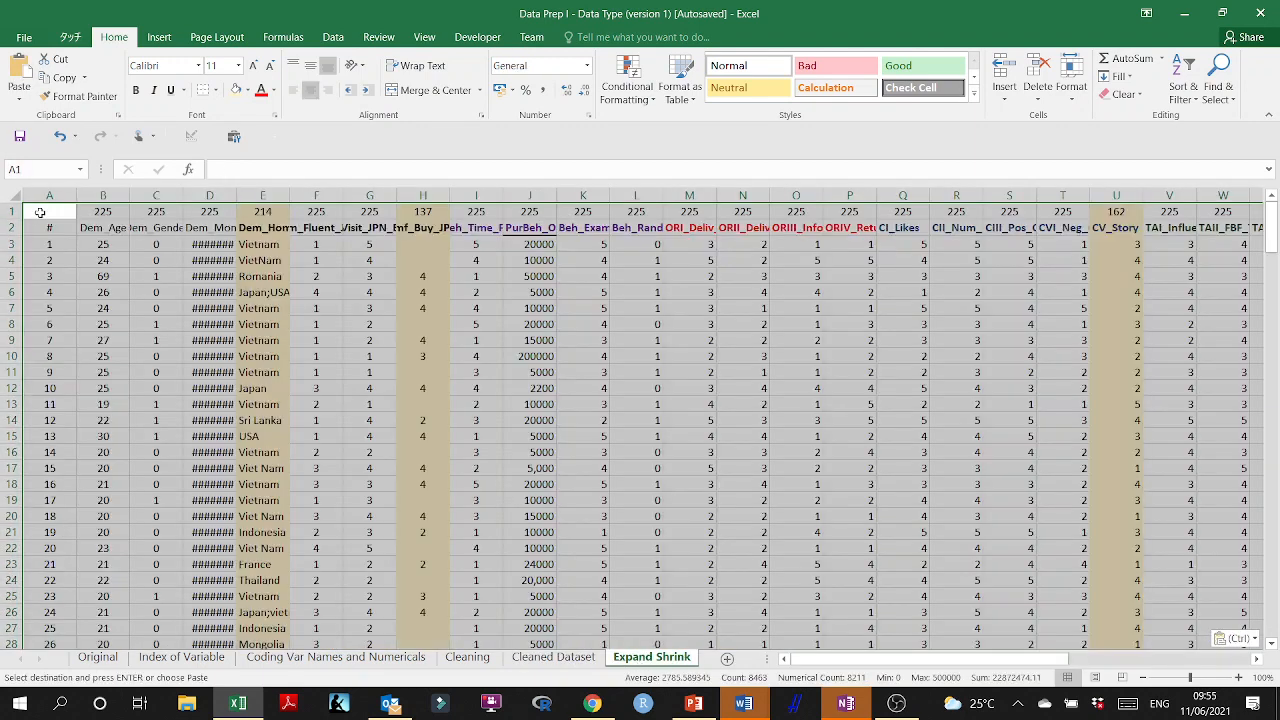
{"action": "left_click", "coordinate": [179, 318]}
Clear and delete the Dem_Home column E from the Expand Shrink sheet.
{"action": "left_click", "coordinate": [262, 195]}
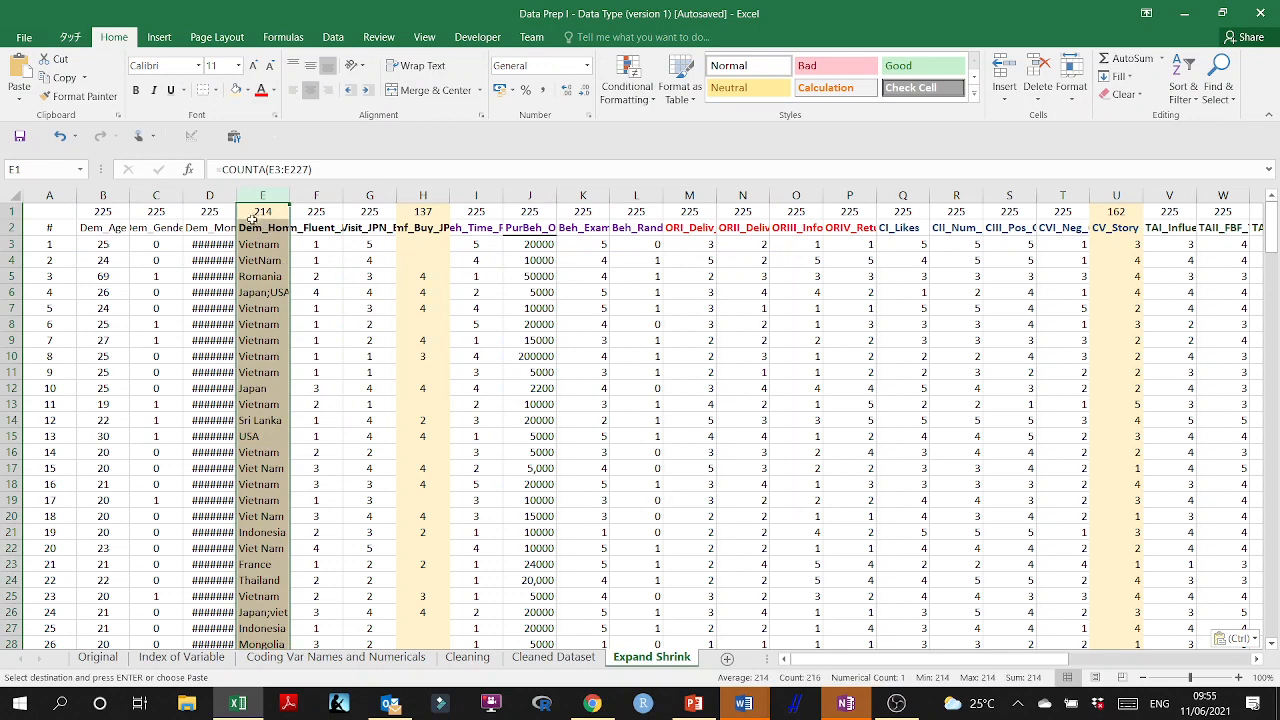
{"action": "key", "text": "Delete"}
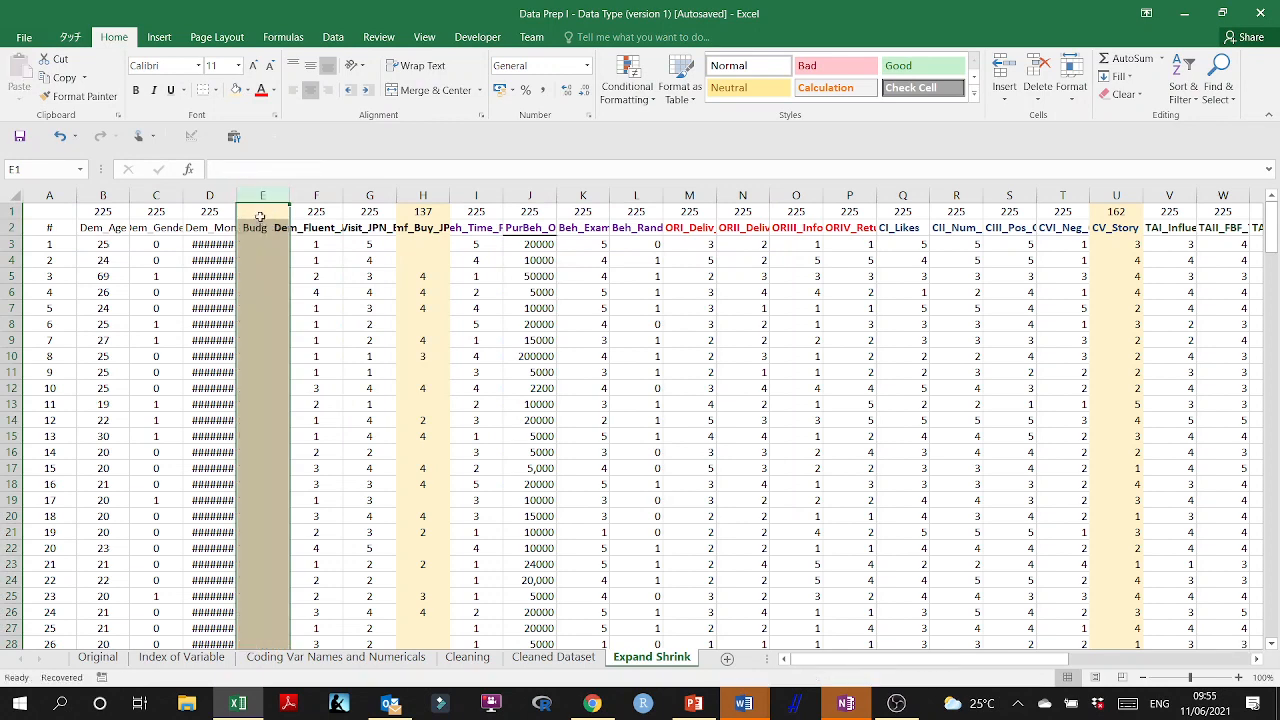
{"action": "right_click", "coordinate": [259, 217]}
{"action": "left_click", "coordinate": [291, 344]}
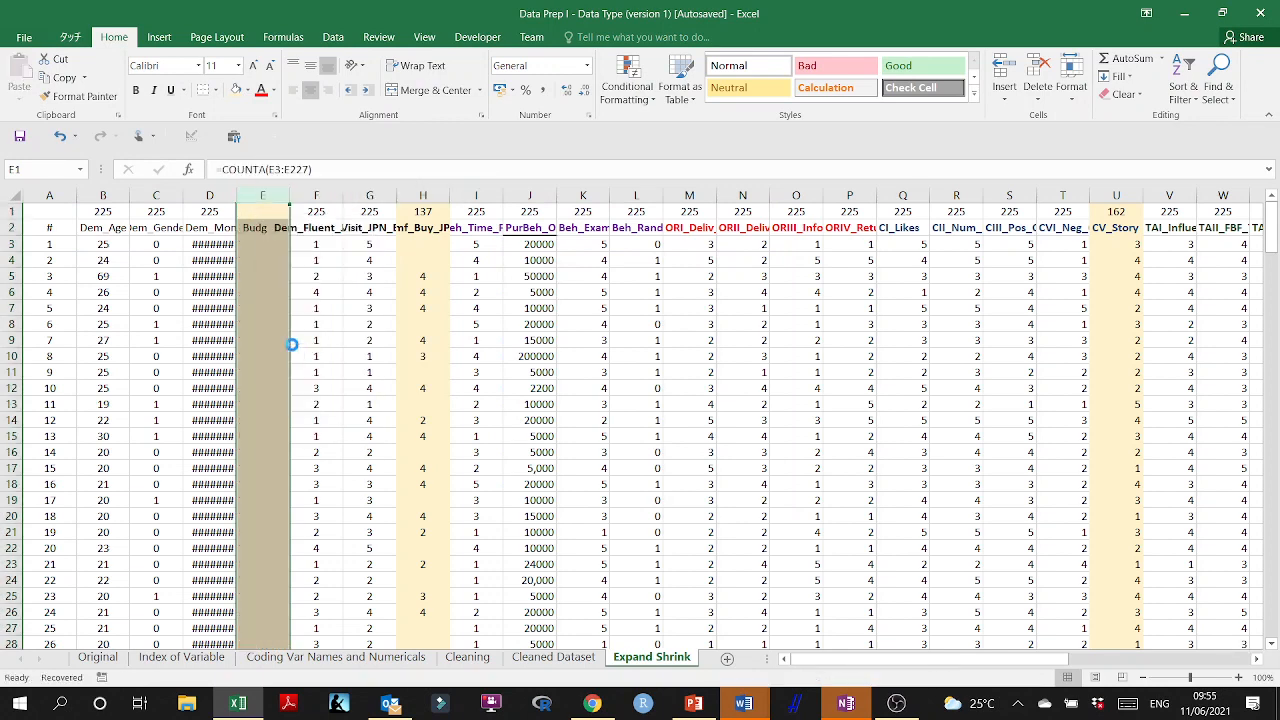
Fit the Dem_Mon_Budg column to its contents and widen the Beh_Comf_Buy_JPN_Store column G on the Expand Shrink sheet.
{"action": "double_click", "coordinate": [236, 195]}
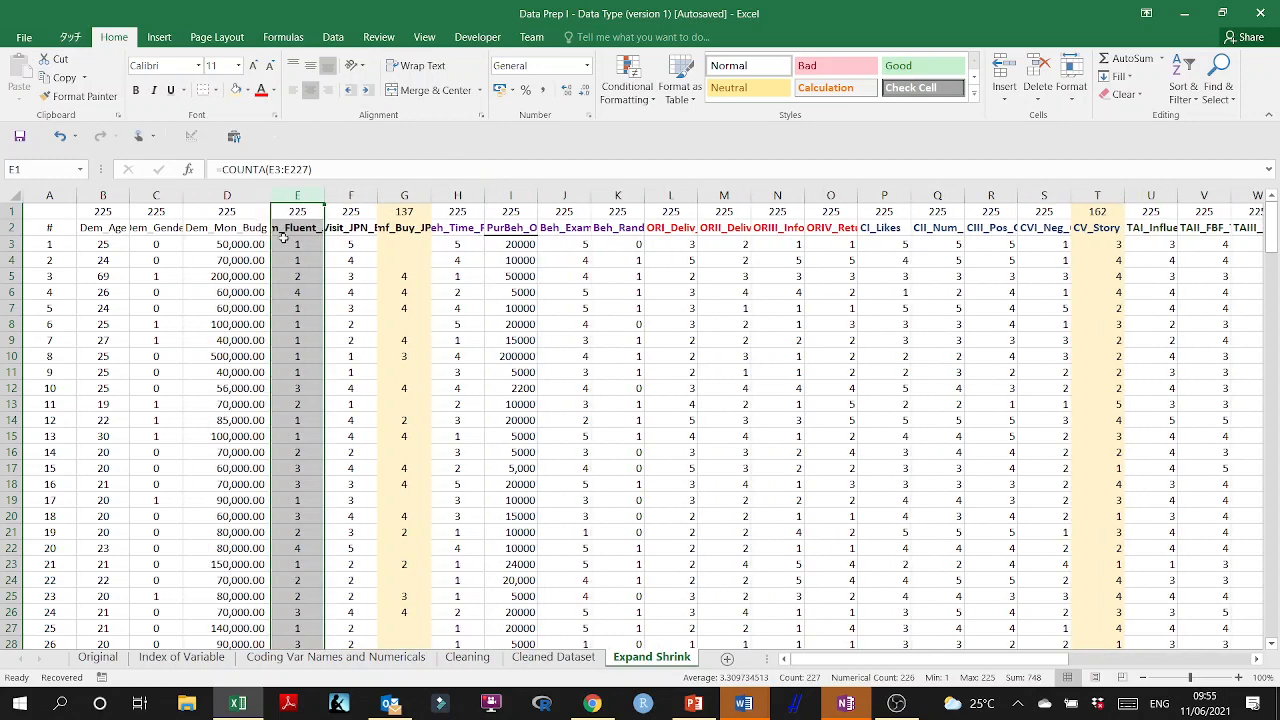
{"action": "left_click", "coordinate": [415, 195]}
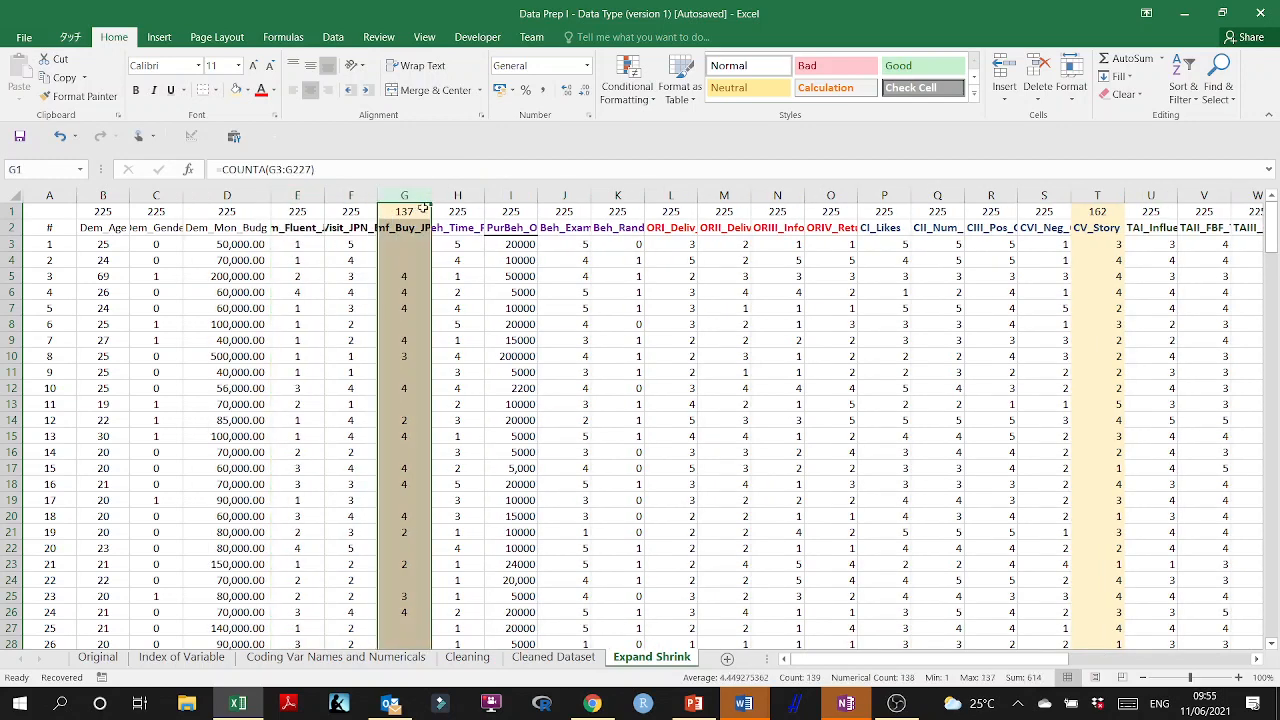
{"action": "left_click_drag", "start_coordinate": [426, 203], "coordinate": [471, 204]}
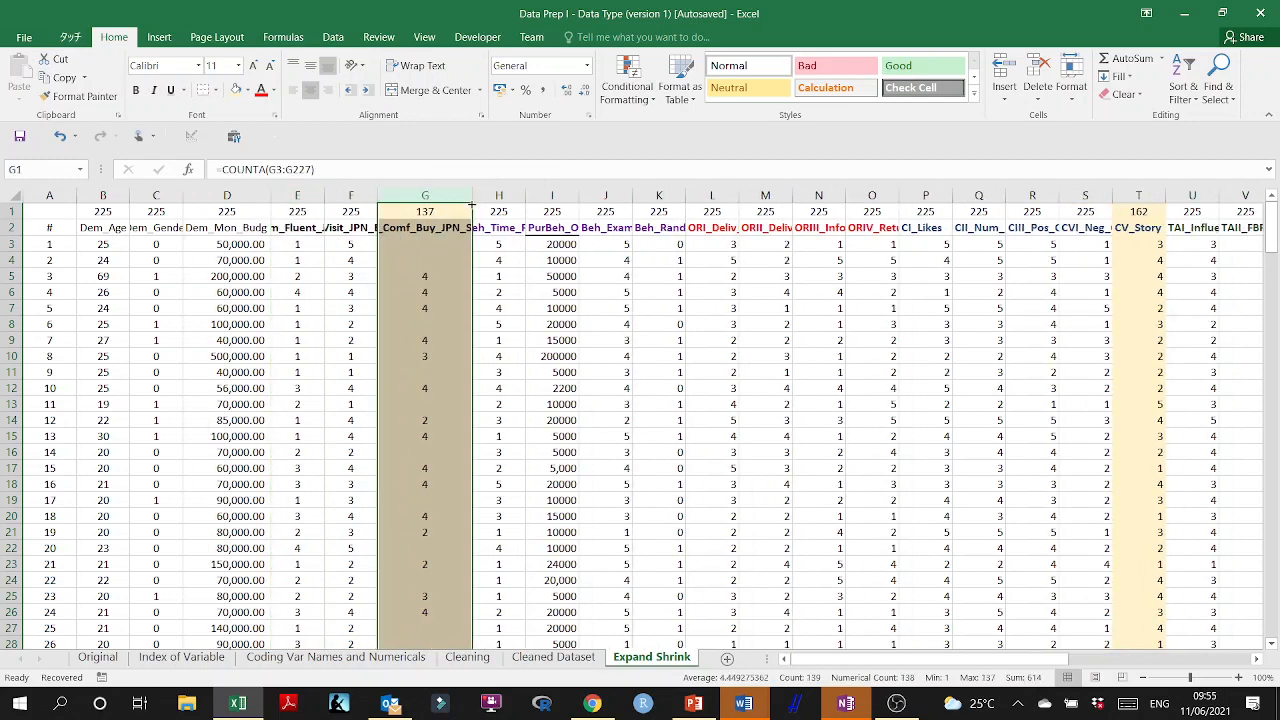
Delete the Beh_Comf_Buy_JPN_Store column G and the CV_Story column from the Expand Shrink sheet.
{"action": "right_click", "coordinate": [410, 276]}
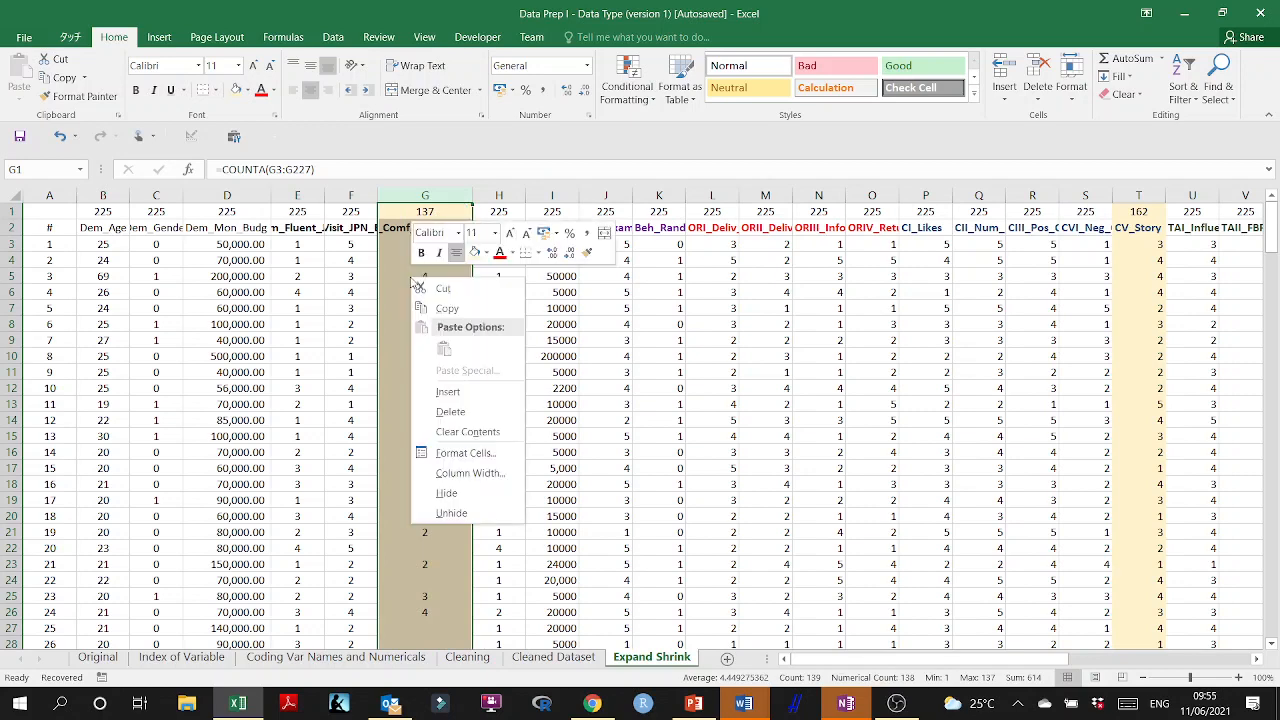
{"action": "left_click", "coordinate": [456, 408]}
{"action": "left_click", "coordinate": [898, 195]}
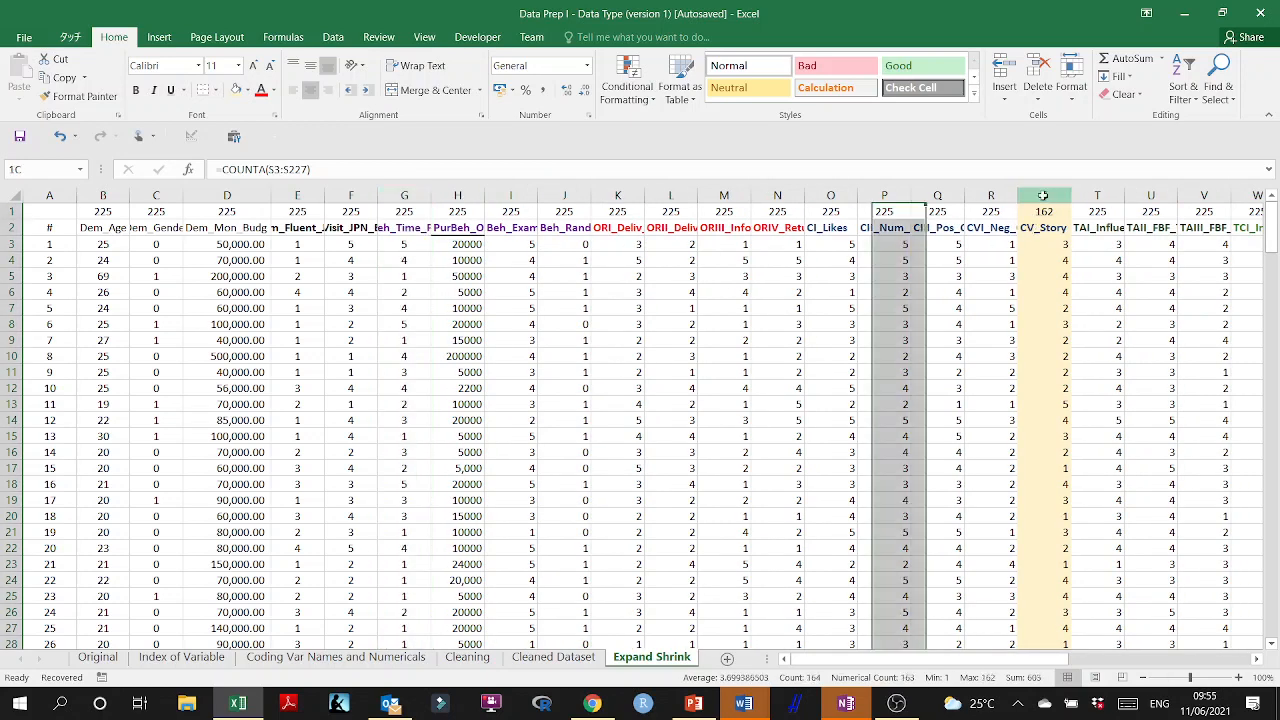
{"action": "left_click", "coordinate": [1043, 195]}
{"action": "right_click", "coordinate": [1036, 296]}
{"action": "left_click", "coordinate": [1072, 432]}
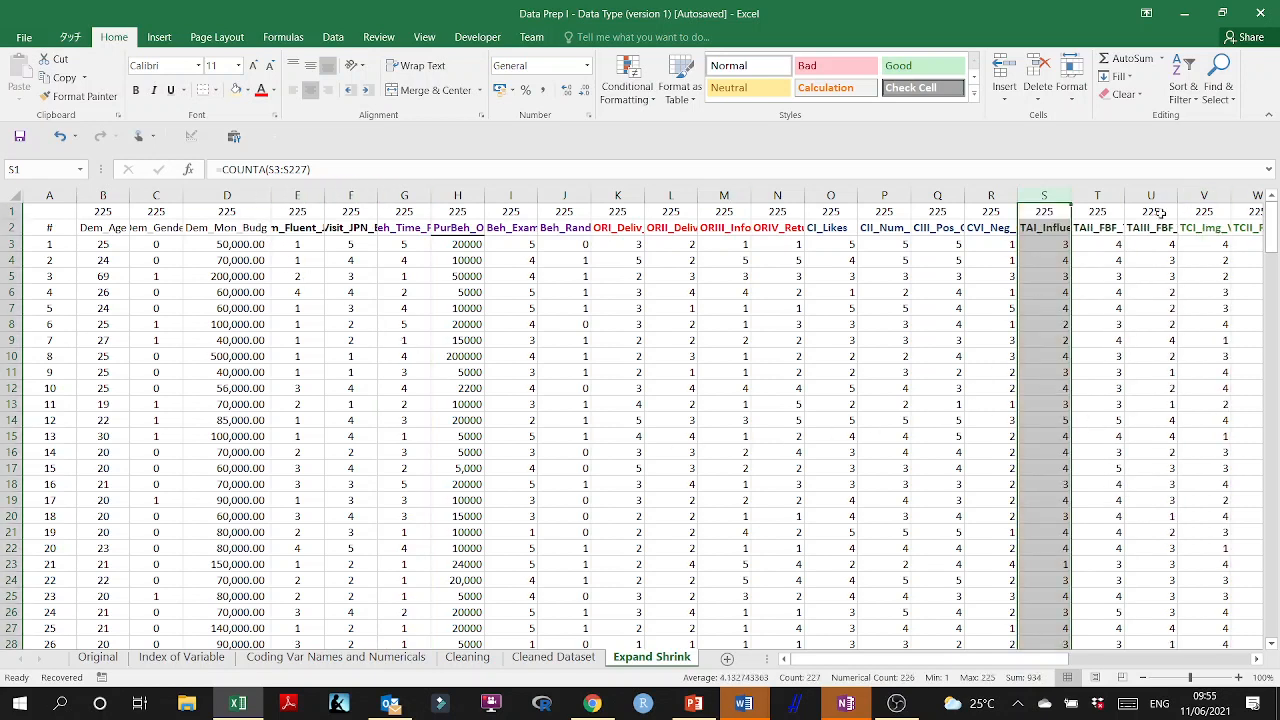
{"action": "left_click_drag", "start_coordinate": [1006, 660], "coordinate": [756, 667]}
{"action": "left_click", "coordinate": [710, 343]}
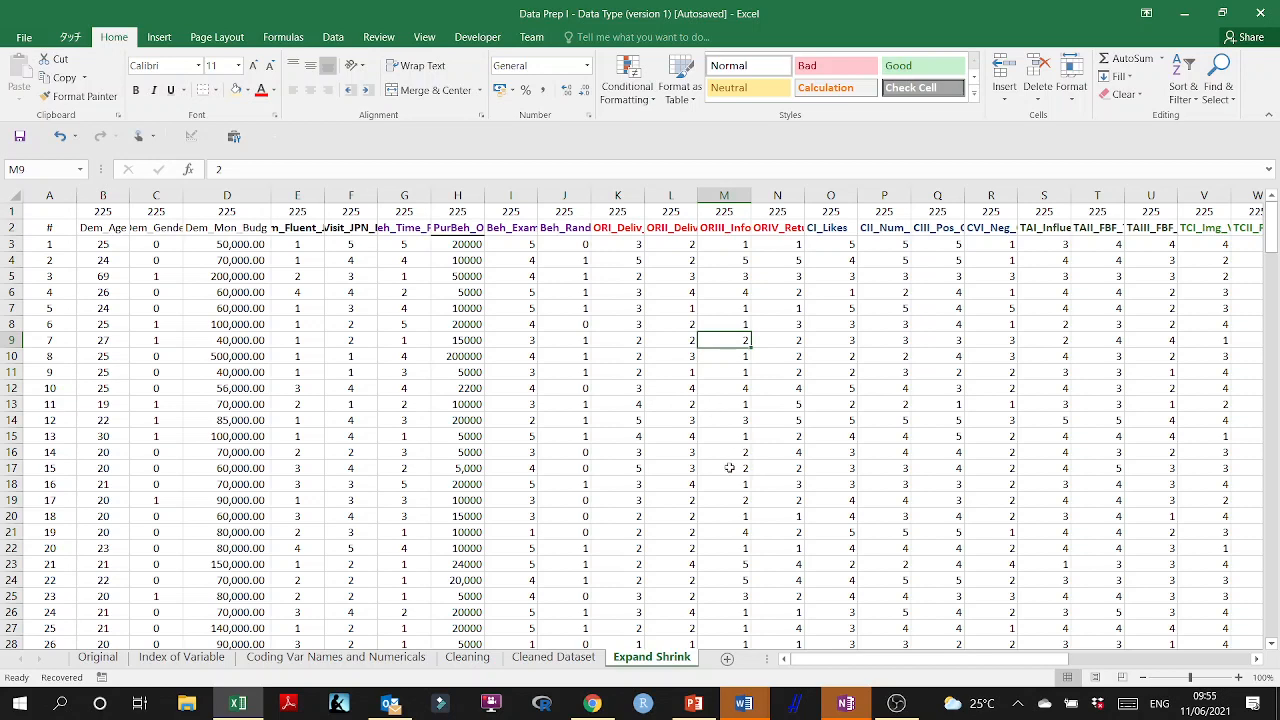
Insert a blank column I after PurBeh_Online_Shop_Budg and widen both columns so the full heading fits.
{"action": "left_click", "coordinate": [500, 197]}
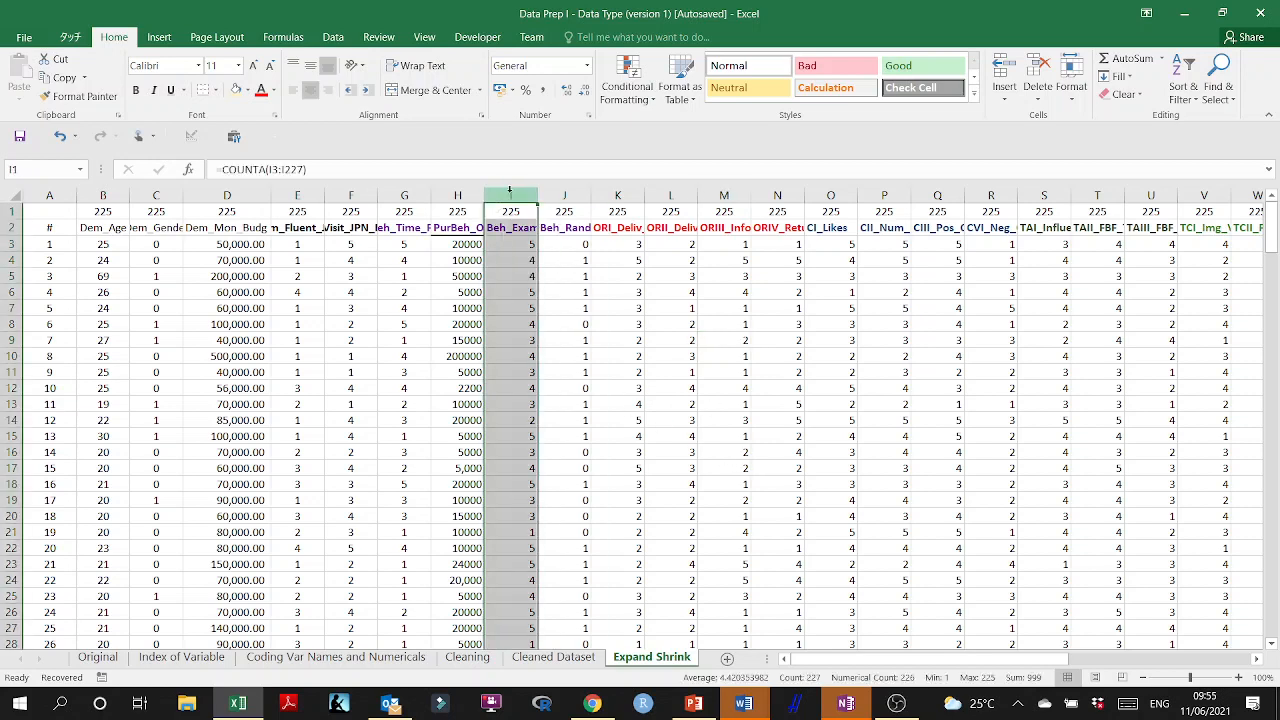
{"action": "right_click", "coordinate": [508, 260]}
{"action": "left_click", "coordinate": [548, 396]}
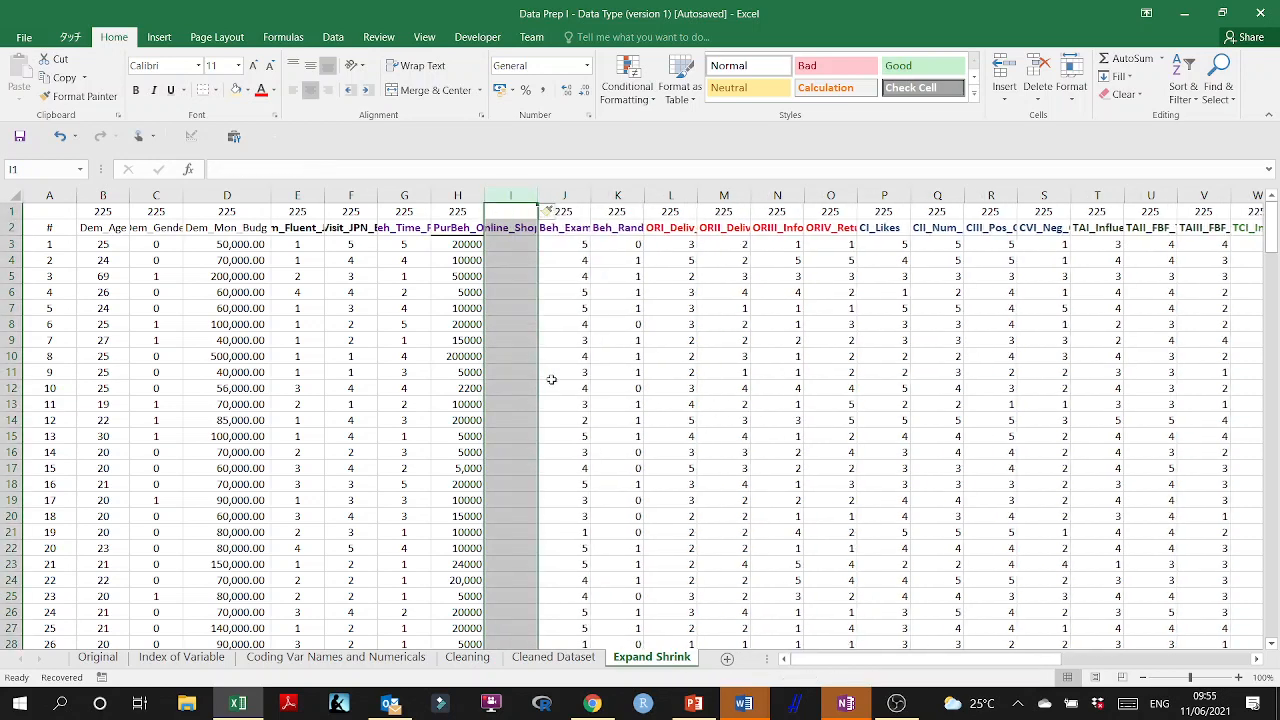
{"action": "left_click_drag", "start_coordinate": [536, 191], "coordinate": [635, 194]}
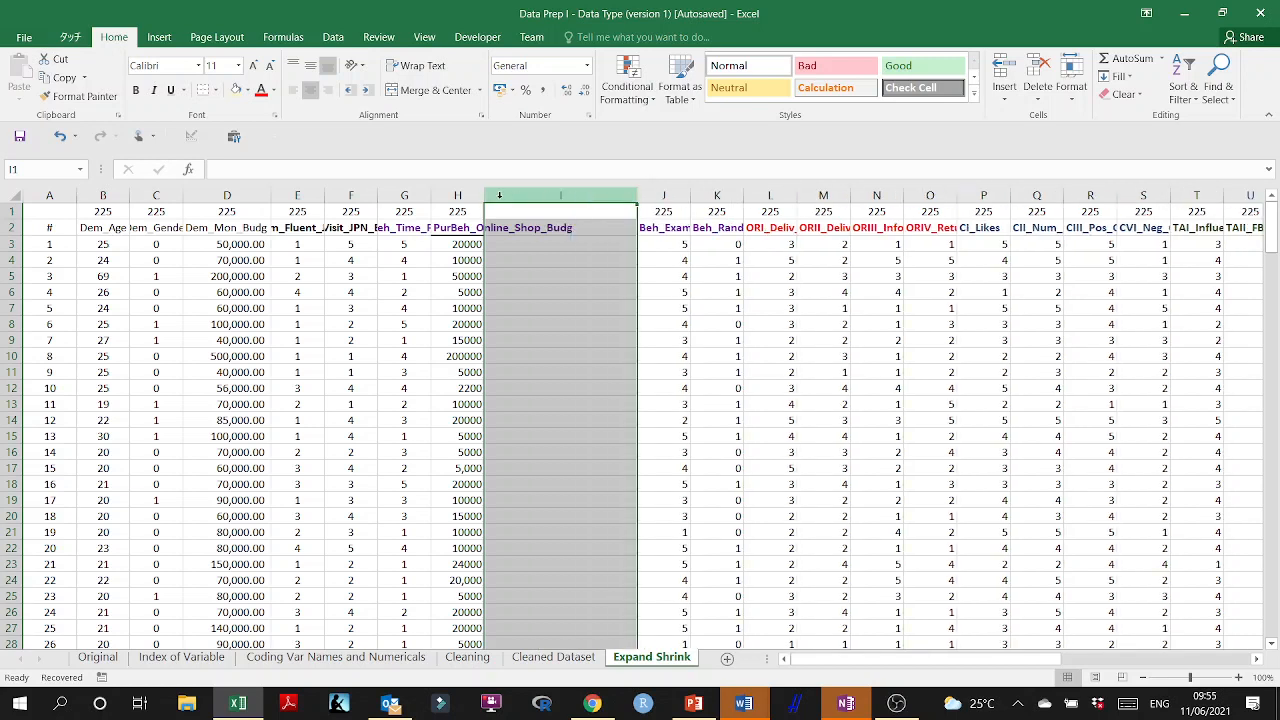
{"action": "left_click_drag", "start_coordinate": [484, 194], "coordinate": [582, 222]}
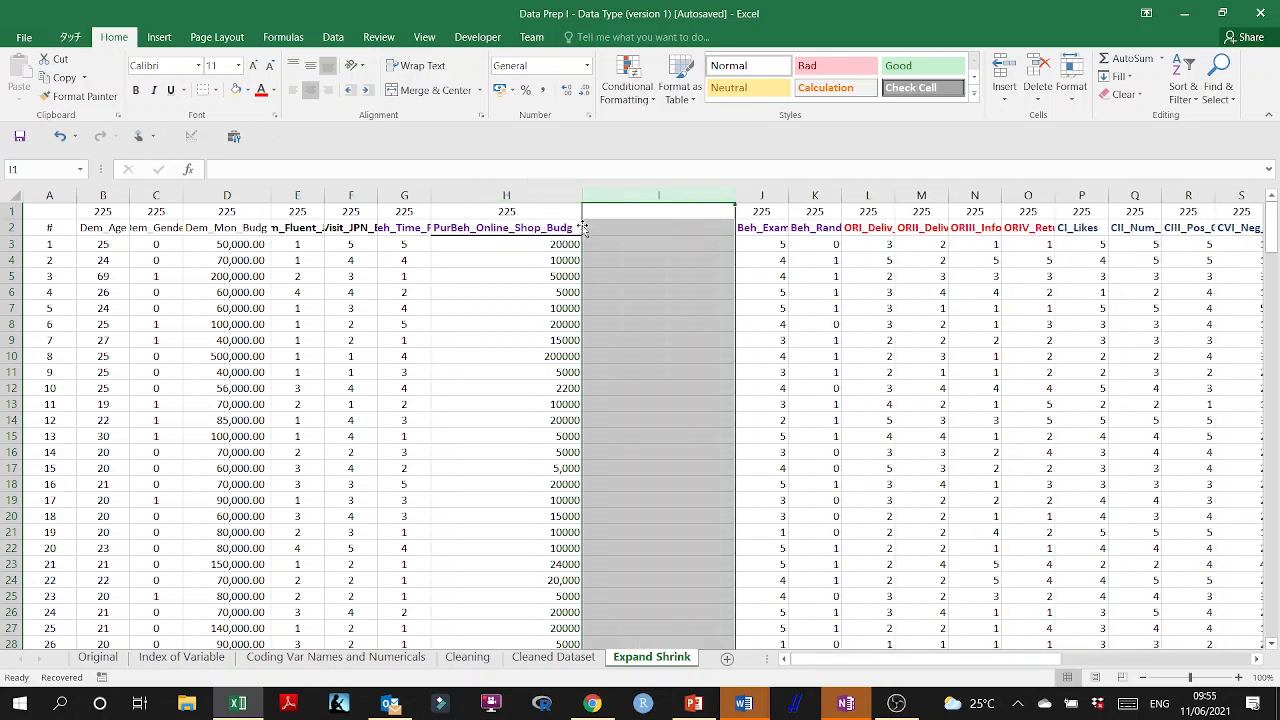
Enter the formula =H3/D3 in I3 and fill it down column I for all data rows.
{"action": "left_click", "coordinate": [688, 243]}
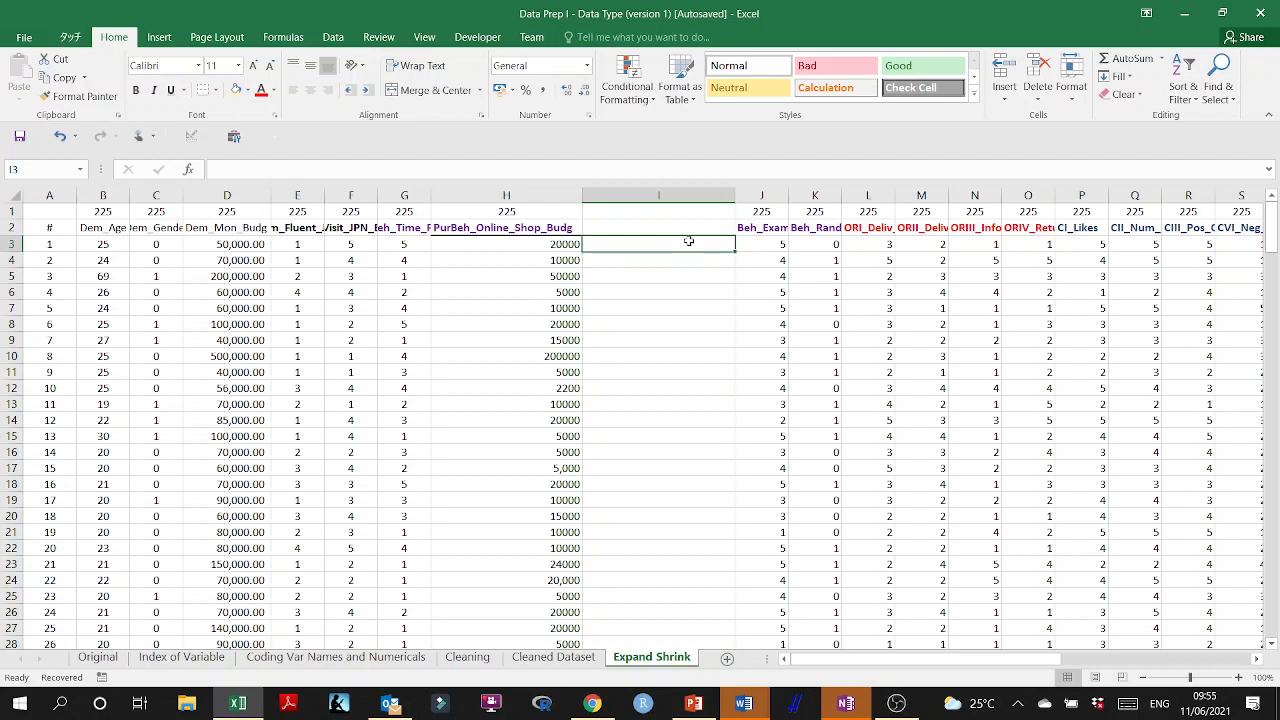
{"action": "type", "text": "="}
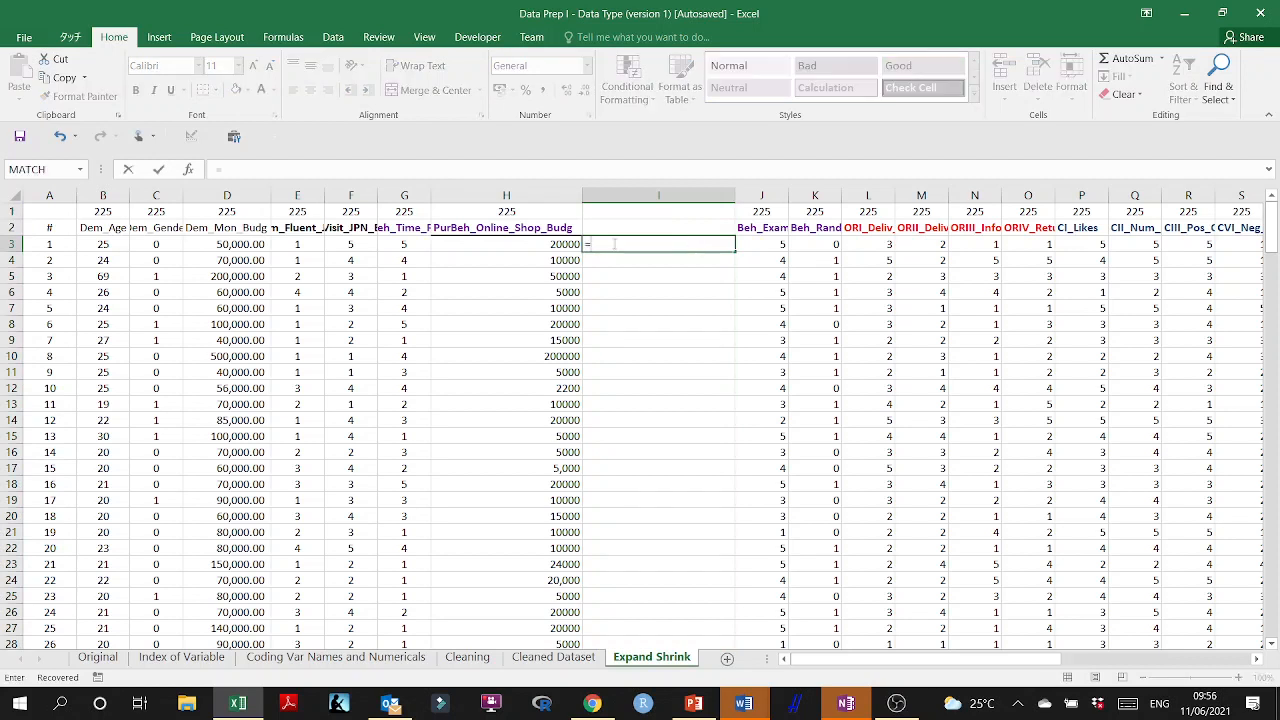
{"action": "left_click", "coordinate": [558, 243]}
{"action": "type", "text": "/"}
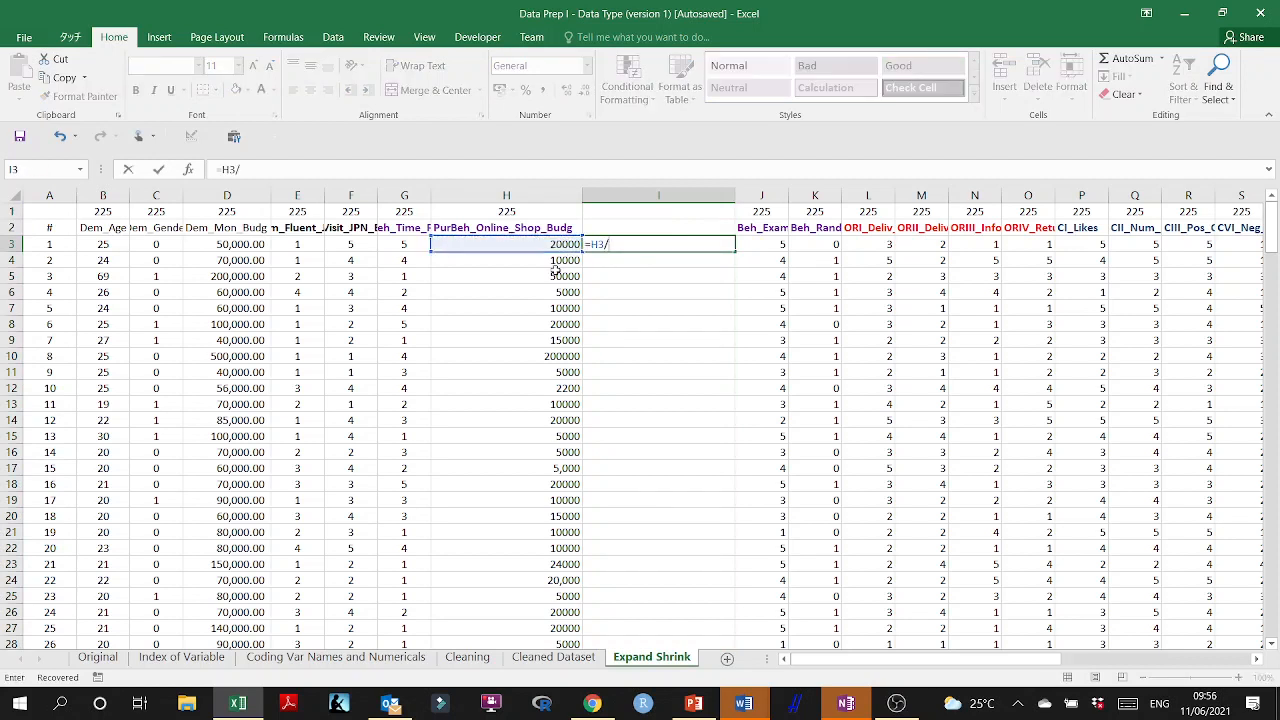
{"action": "left_click", "coordinate": [239, 245]}
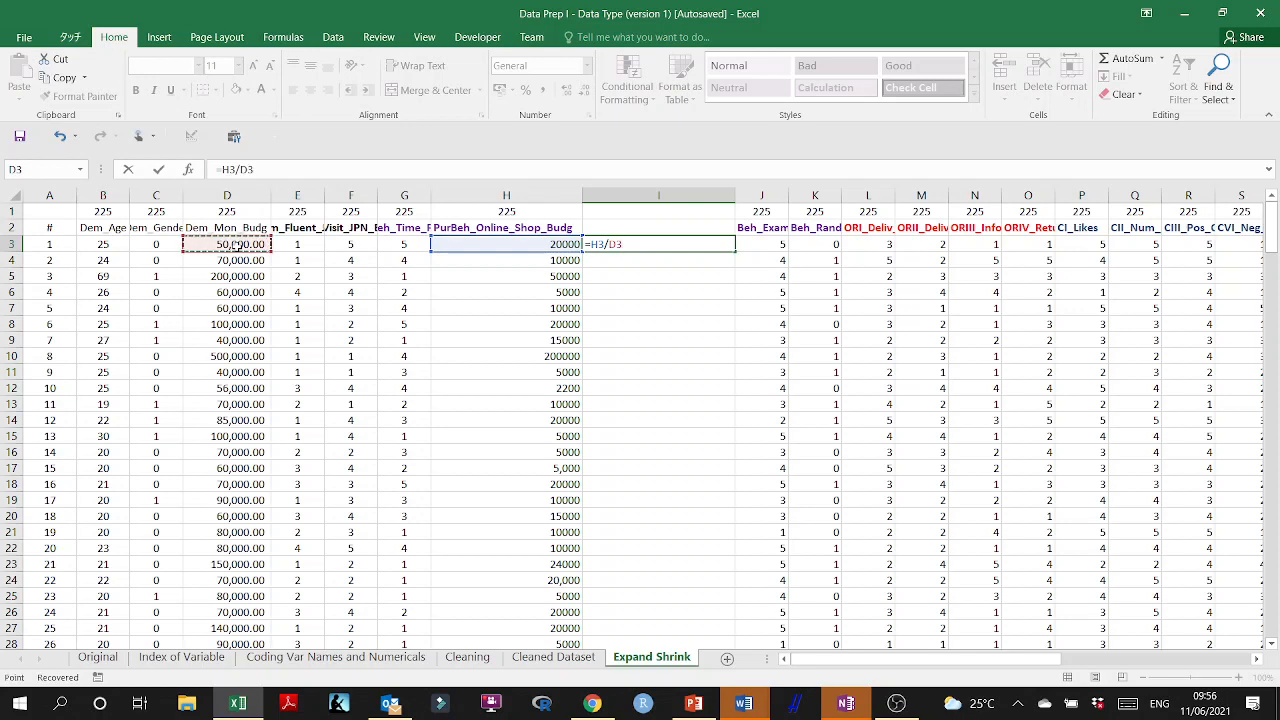
{"action": "key", "text": "Return"}
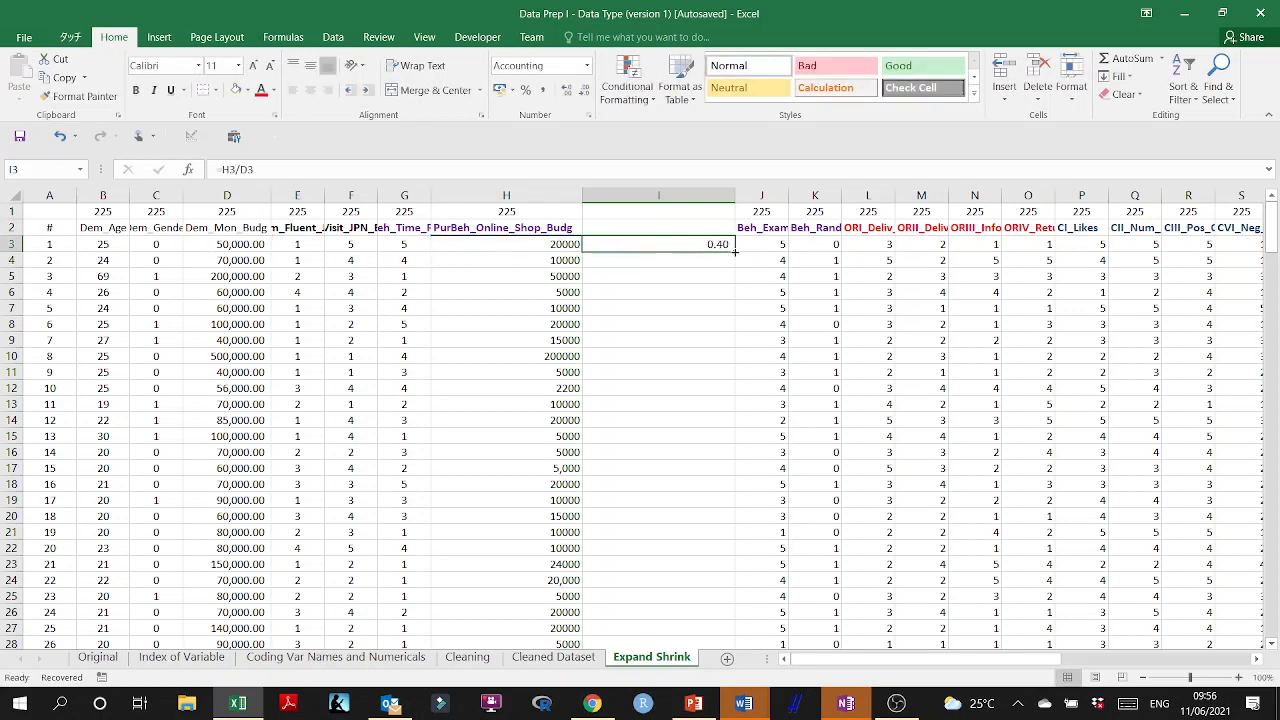
{"action": "double_click", "coordinate": [735, 251]}
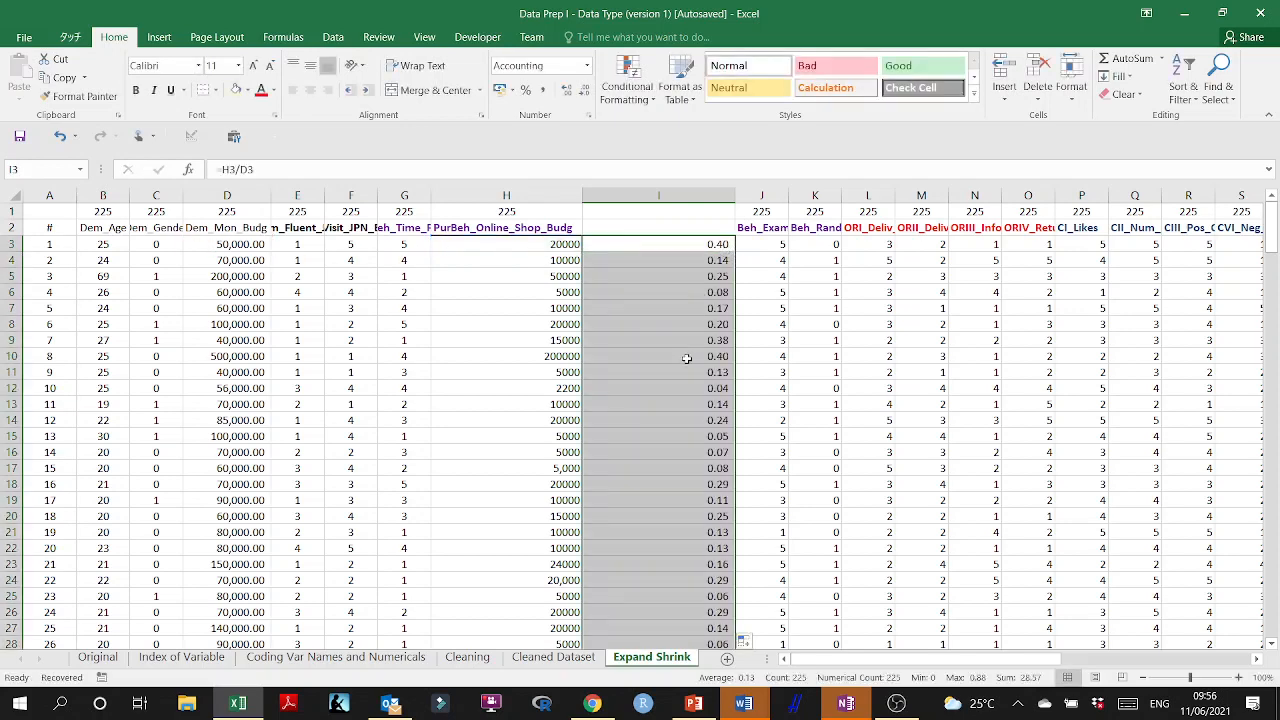
Format the whole of column I as Number with 2 decimal places so zero ratios appear as numbers.
{"action": "scroll", "coordinate": [687, 358], "scroll_direction": "down", "scroll_amount": 10}
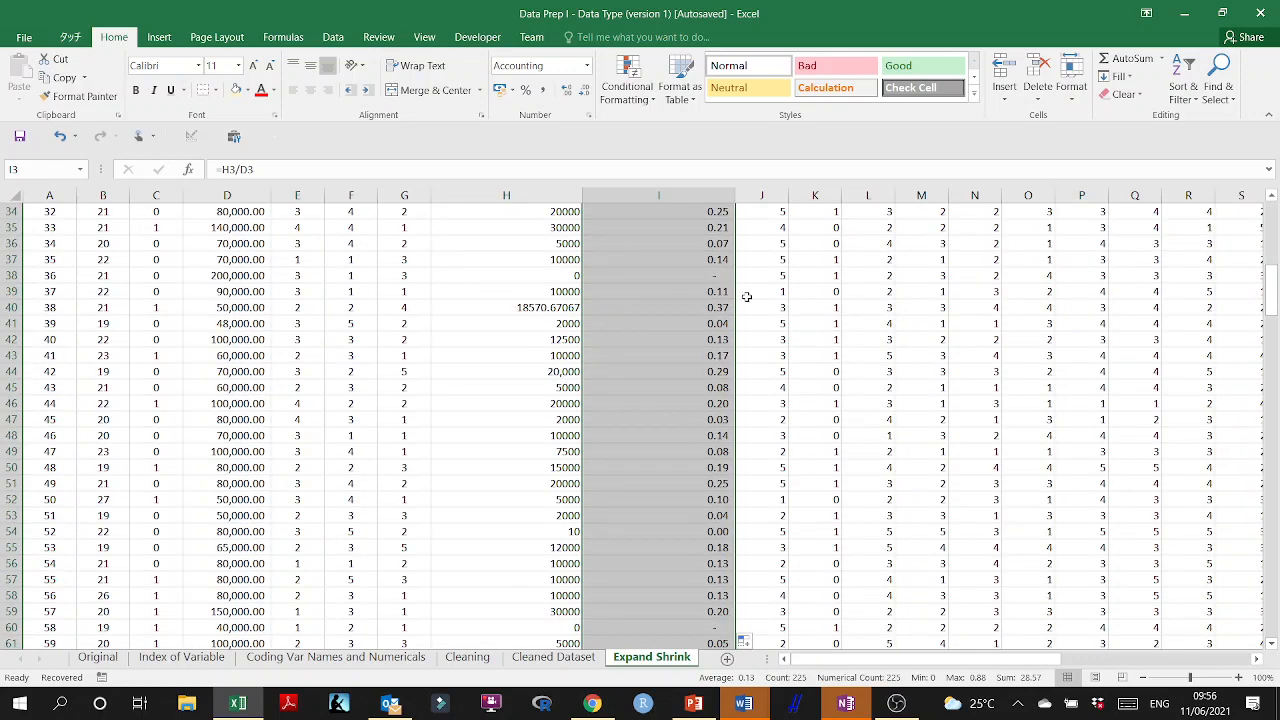
{"action": "left_click", "coordinate": [704, 275]}
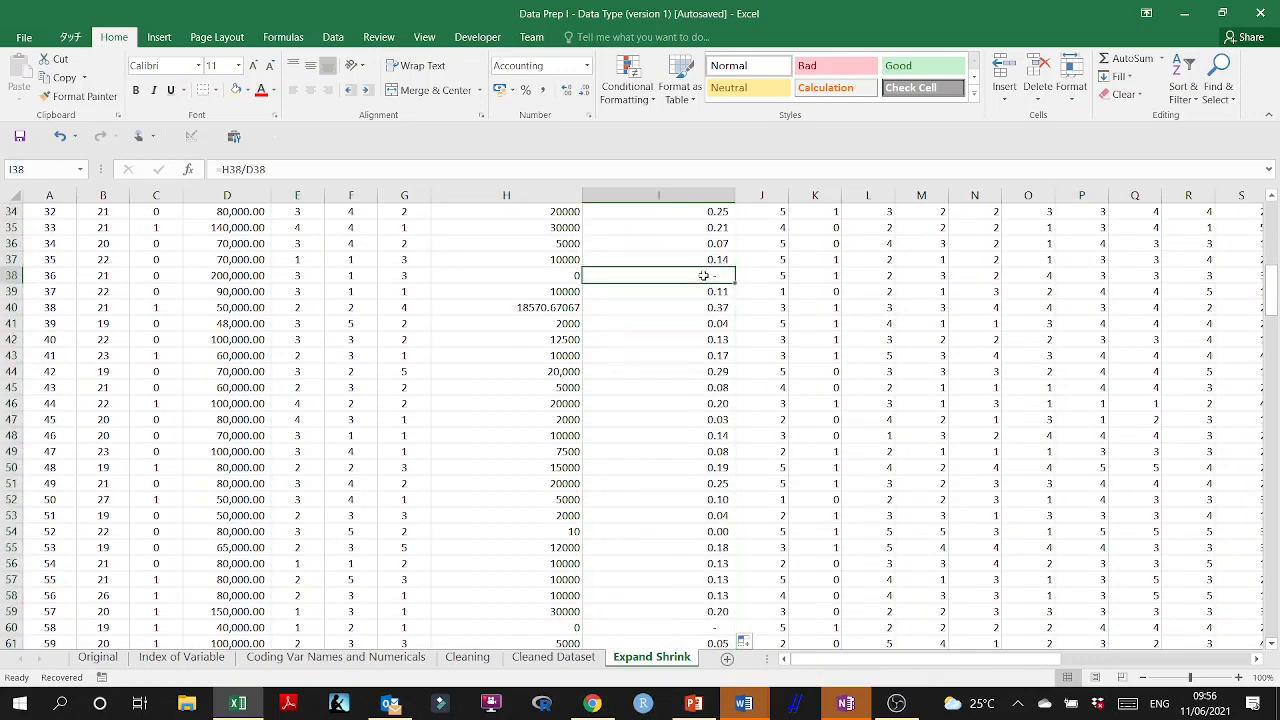
{"action": "scroll", "coordinate": [704, 275], "scroll_direction": "up", "scroll_amount": 11}
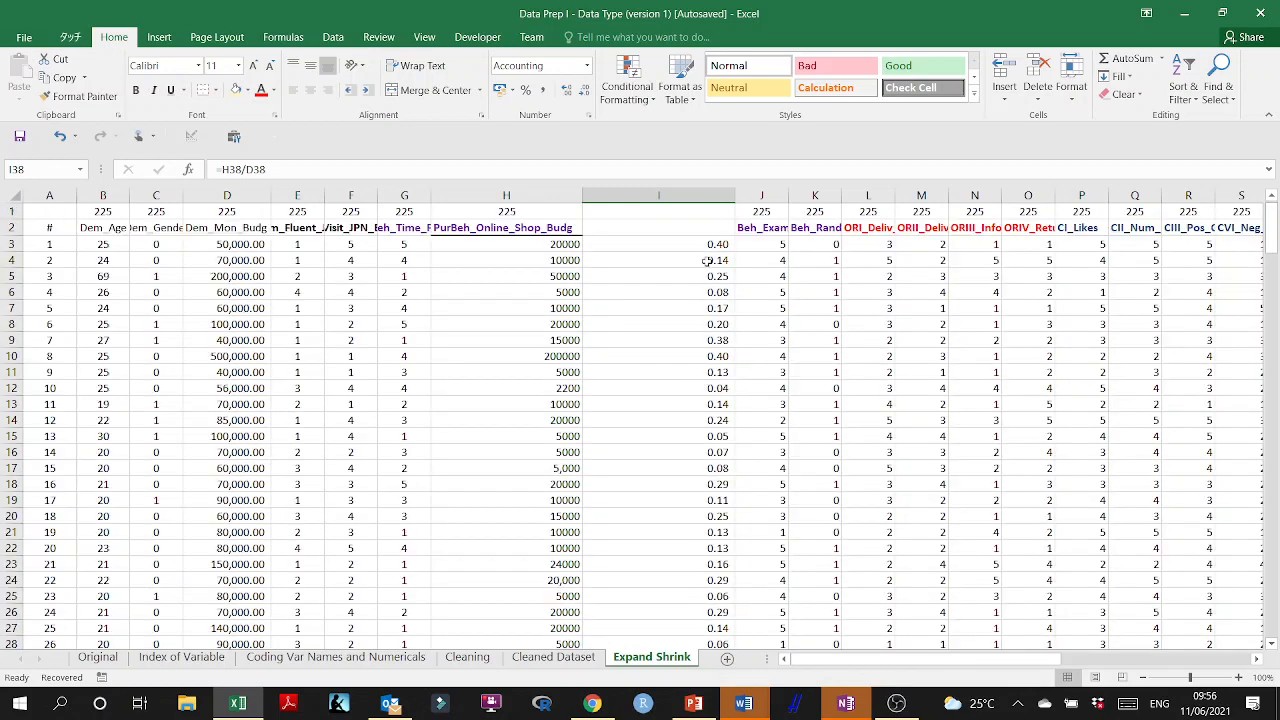
{"action": "left_click", "coordinate": [658, 195]}
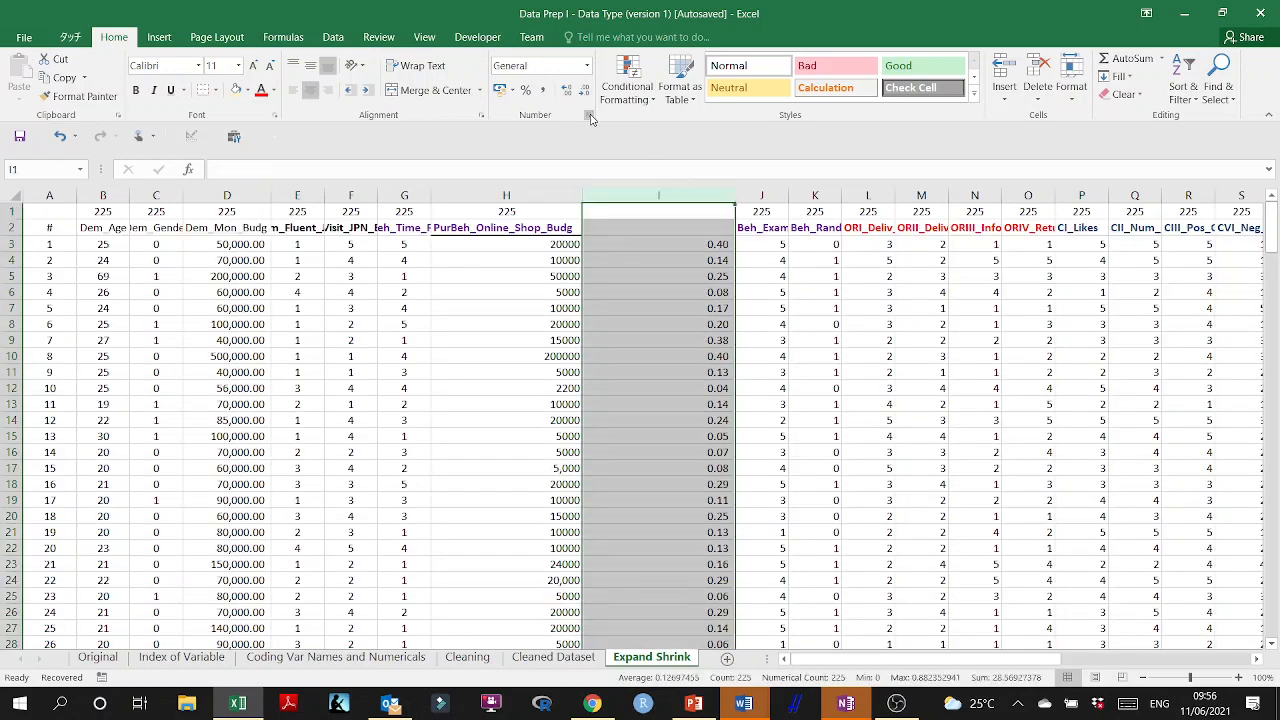
{"action": "left_click", "coordinate": [588, 116]}
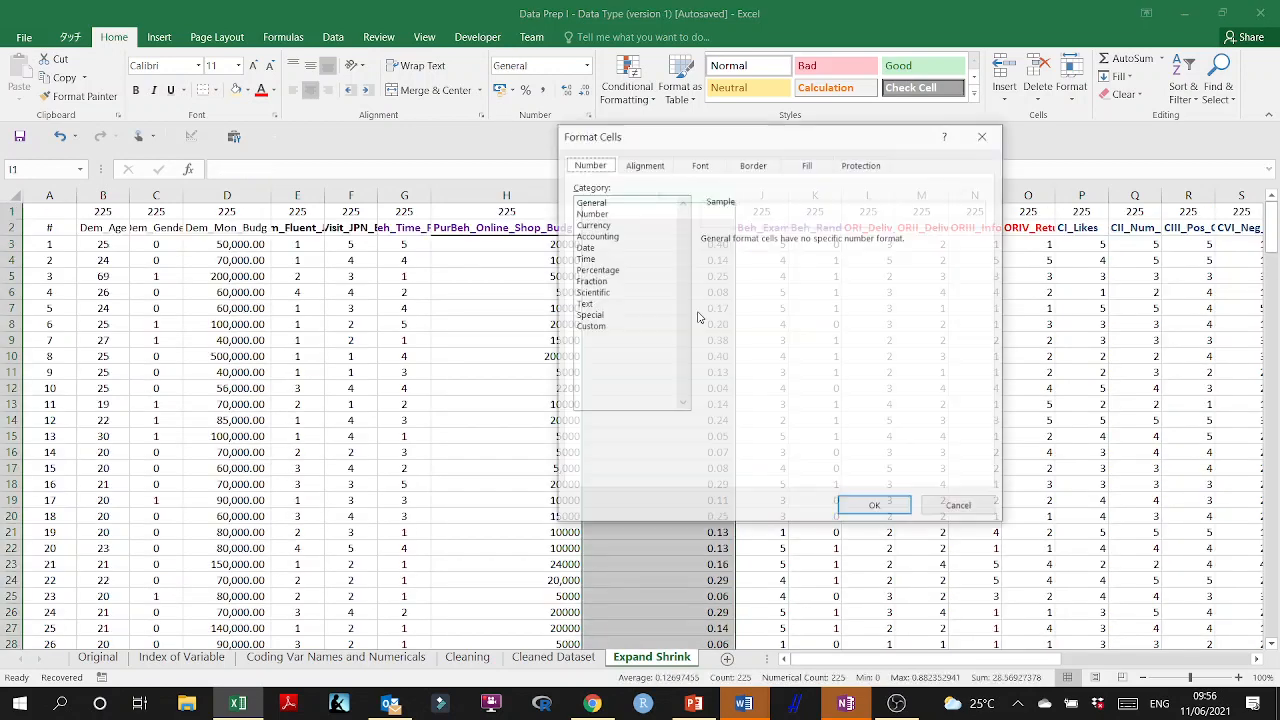
{"action": "left_click", "coordinate": [592, 213]}
{"action": "left_click", "coordinate": [818, 245]}
{"action": "left_click", "coordinate": [818, 245]}
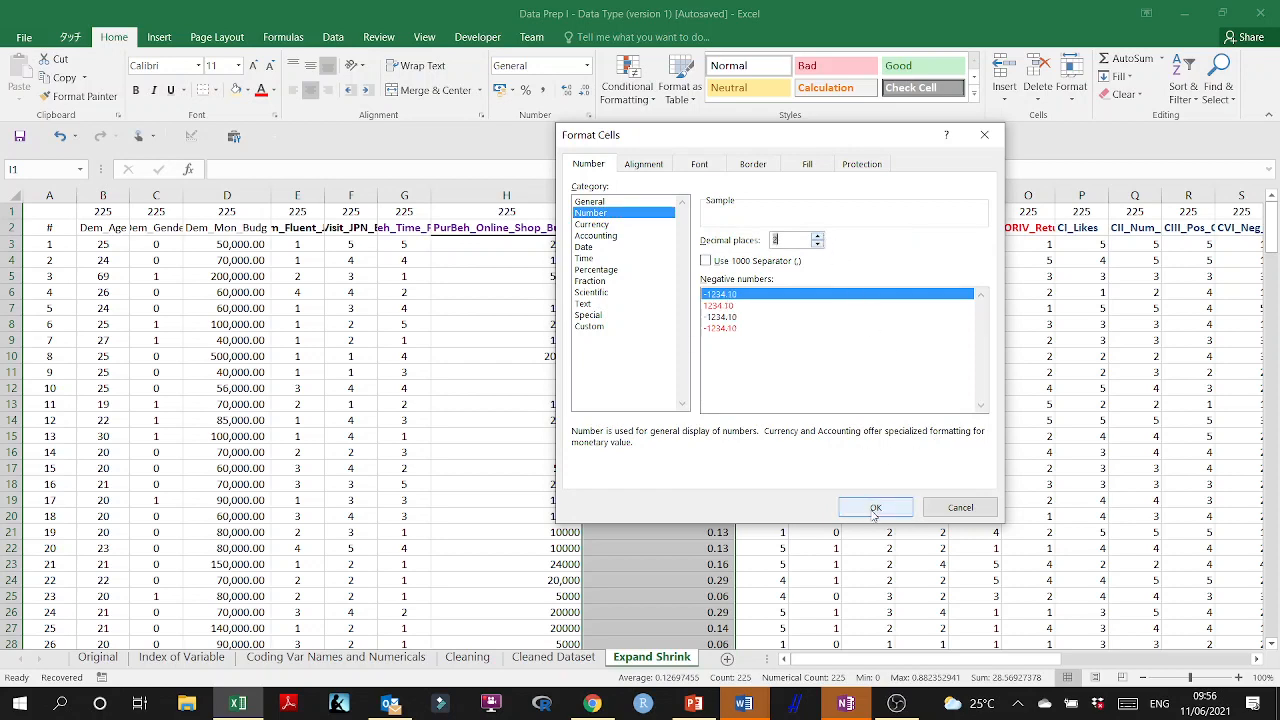
{"action": "left_click", "coordinate": [876, 508]}
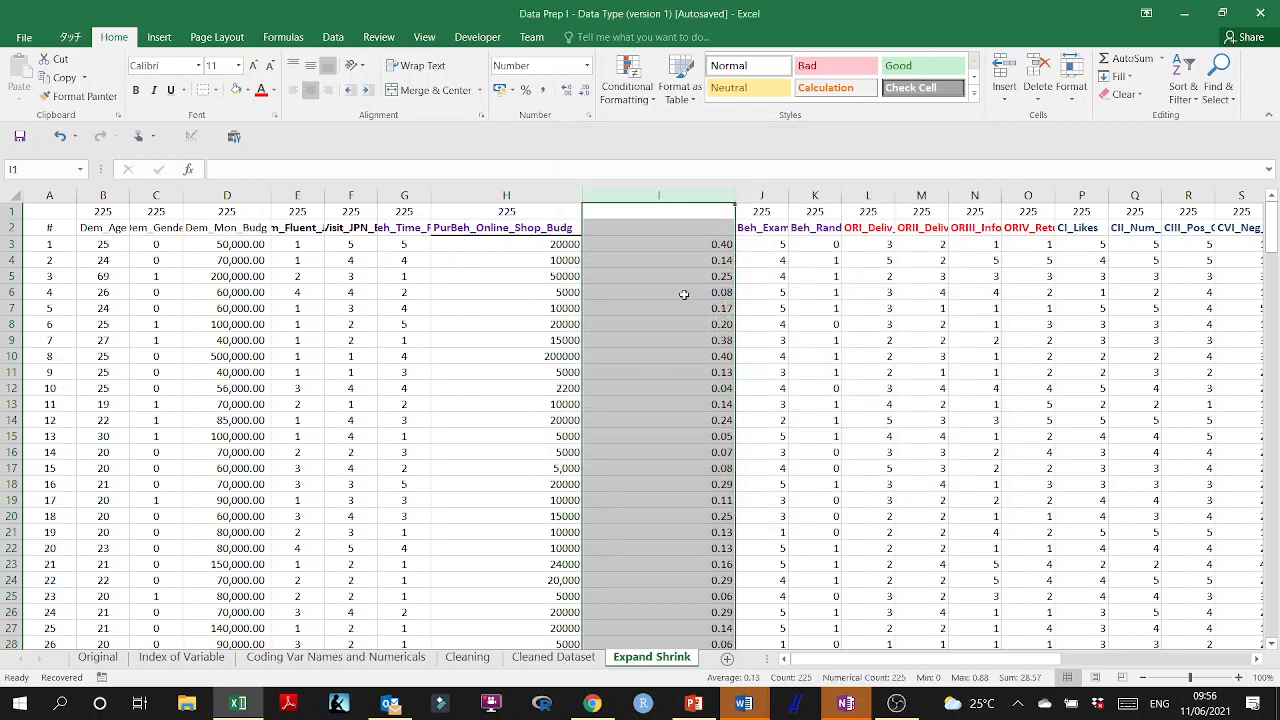
Review the calculated ratios in column I down to the last data row.
{"action": "scroll", "coordinate": [680, 390], "scroll_direction": "down", "scroll_amount": 12}
{"action": "scroll", "coordinate": [676, 494], "scroll_direction": "down", "scroll_amount": 20}
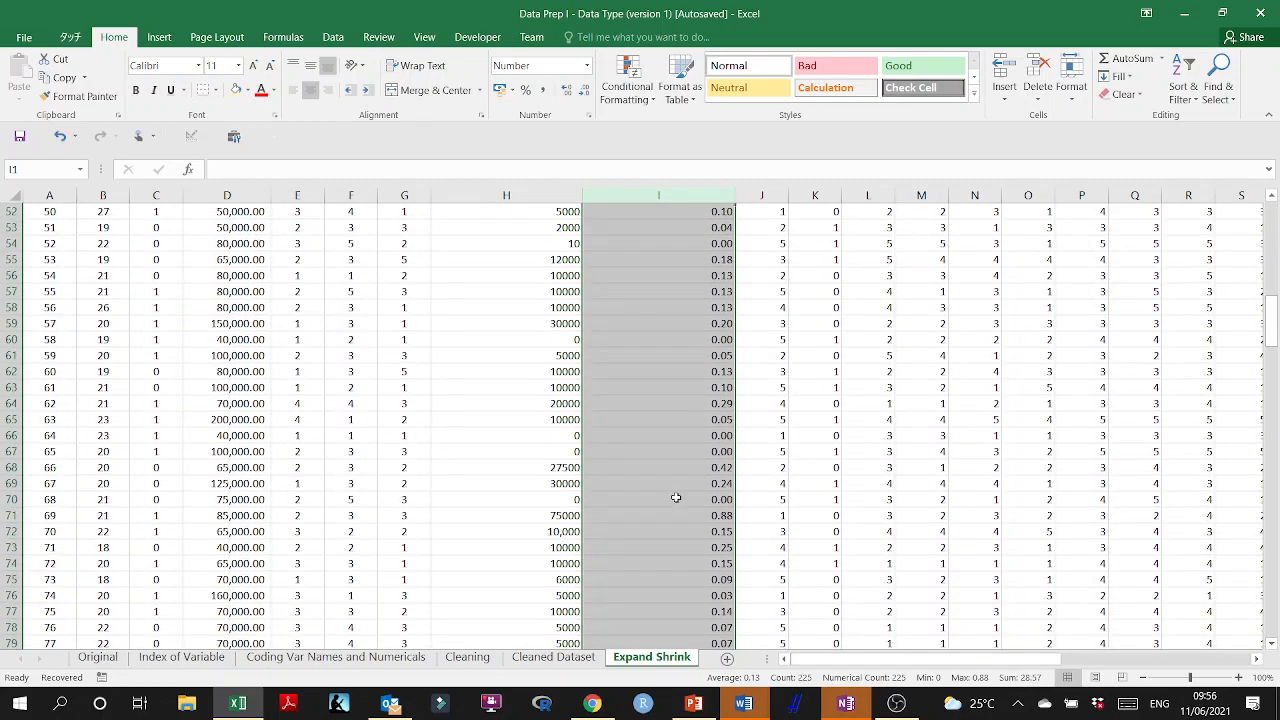
{"action": "scroll", "coordinate": [677, 500], "scroll_direction": "down", "scroll_amount": 20}
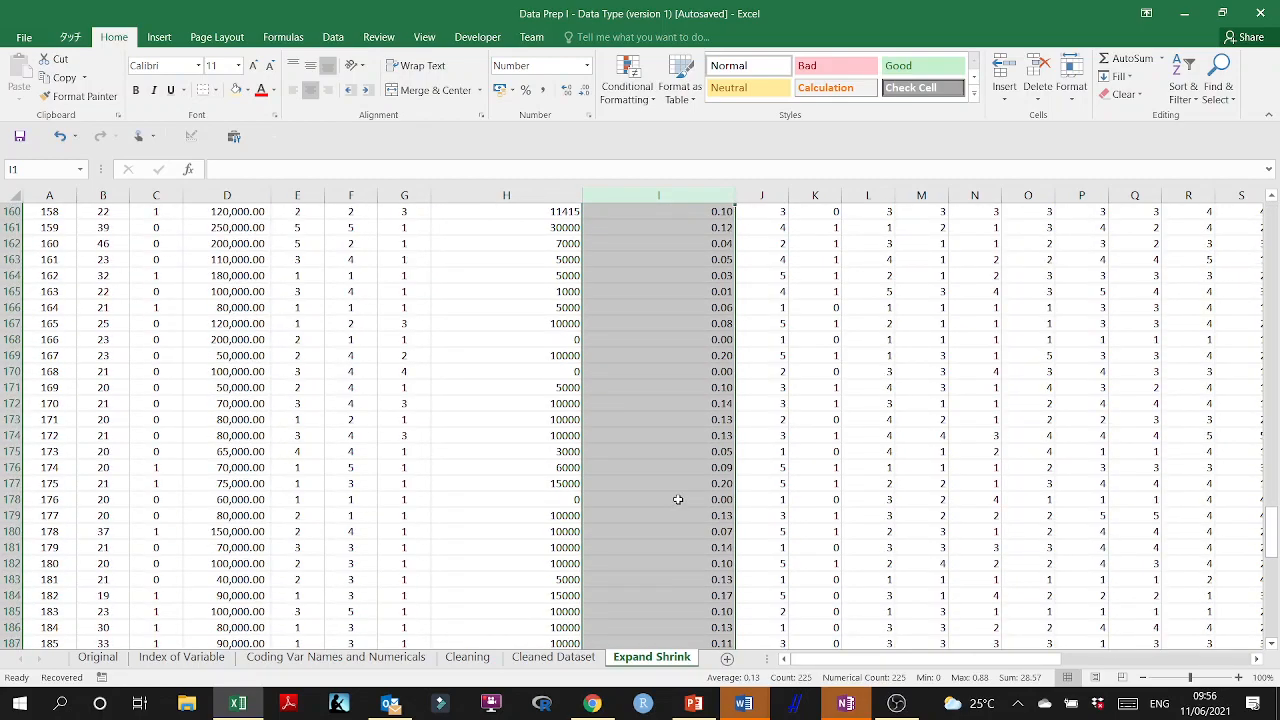
{"action": "scroll", "coordinate": [681, 481], "scroll_direction": "up", "scroll_amount": 6}
{"action": "left_click", "coordinate": [681, 481]}
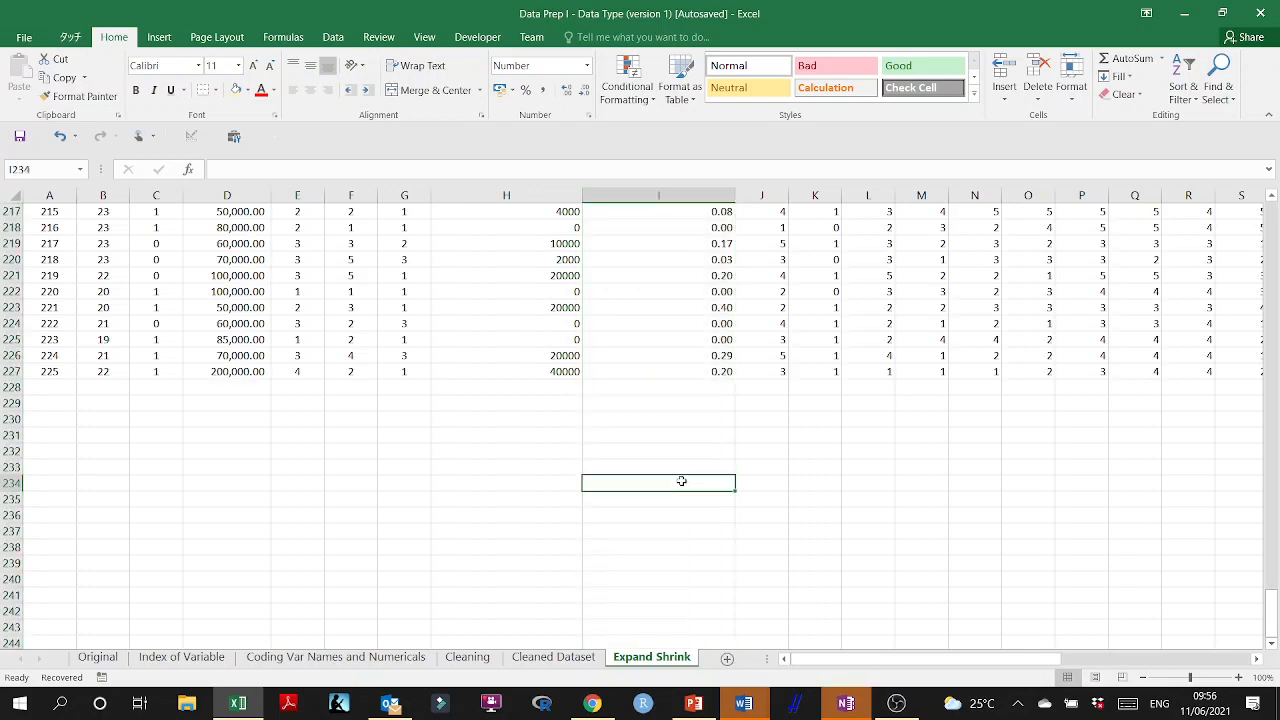
{"action": "scroll", "coordinate": [681, 481], "scroll_direction": "up", "scroll_amount": 14}
{"action": "left_click_drag", "start_coordinate": [1275, 580], "coordinate": [1274, 215]}
Enter the heading Online_Spent_Percent in cell I2 above the calculated ratios.
{"action": "left_click", "coordinate": [683, 228]}
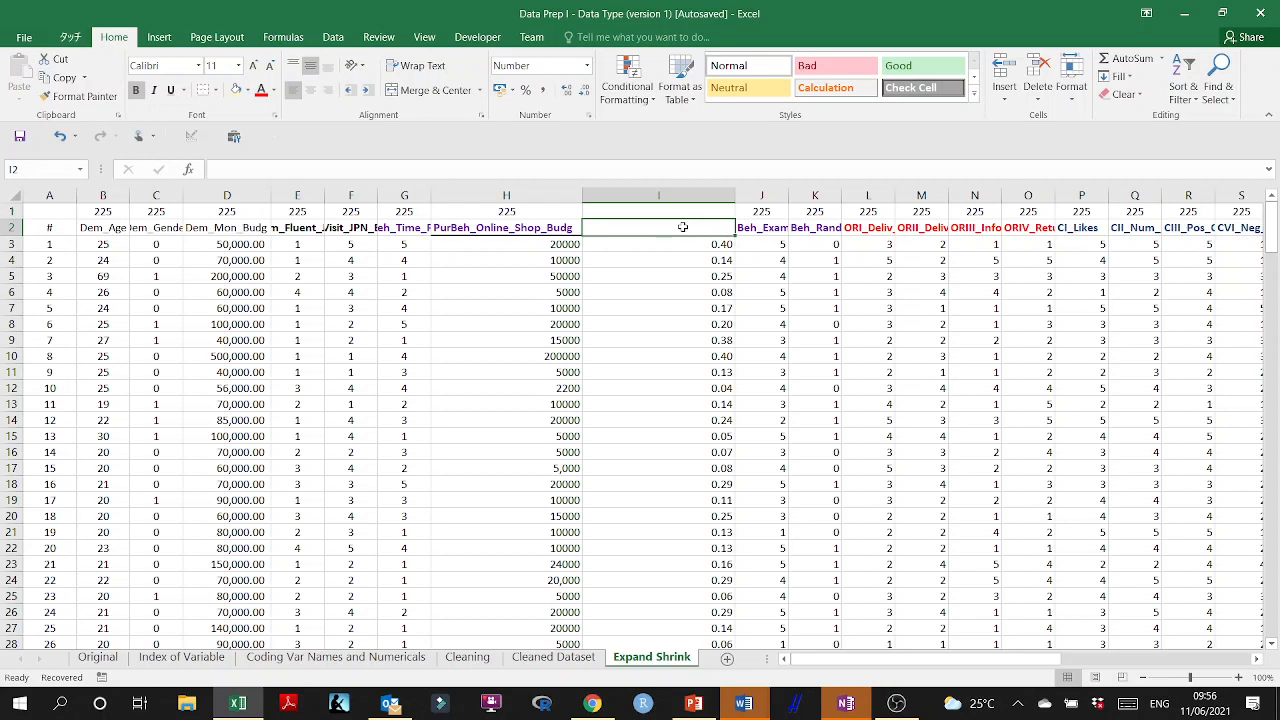
{"action": "type", "text": "Online_Spent"}
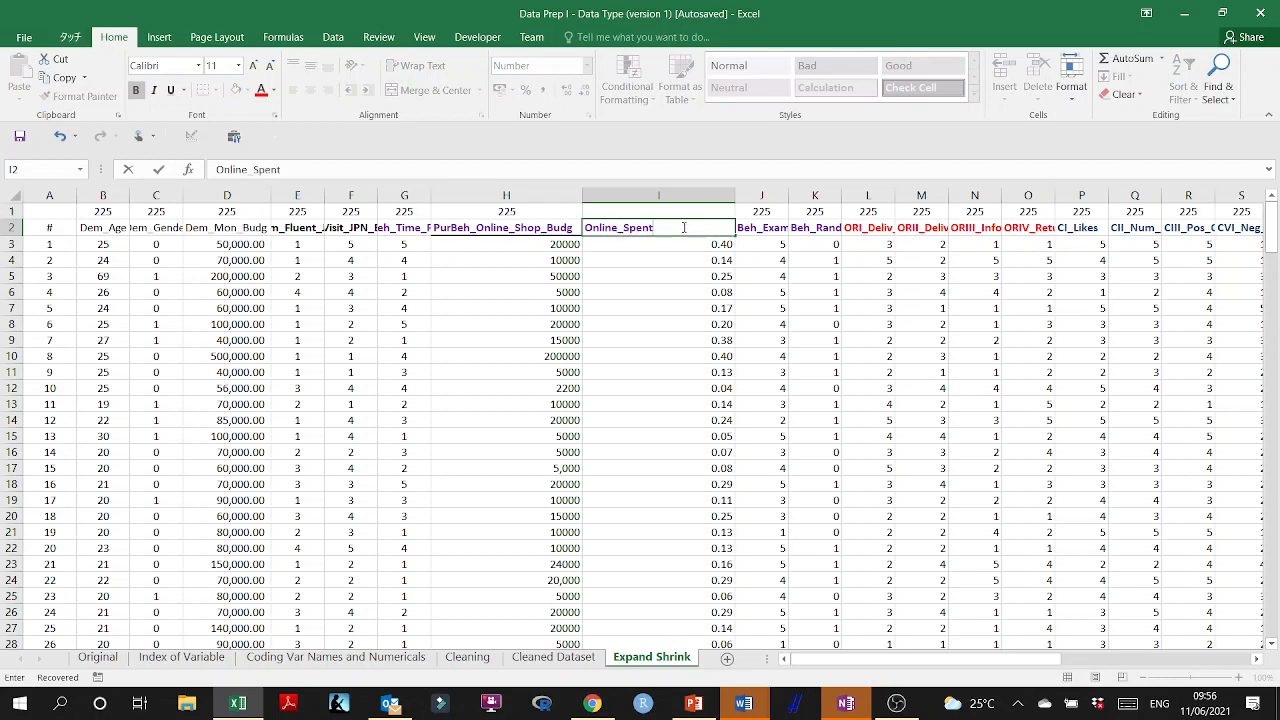
{"action": "type", "text": "_Percent"}
{"action": "left_click", "coordinate": [662, 302]}
Extend the COUNTA formula from H1 into I1 to count the Online_Spent_Percent entries.
{"action": "left_click", "coordinate": [565, 206]}
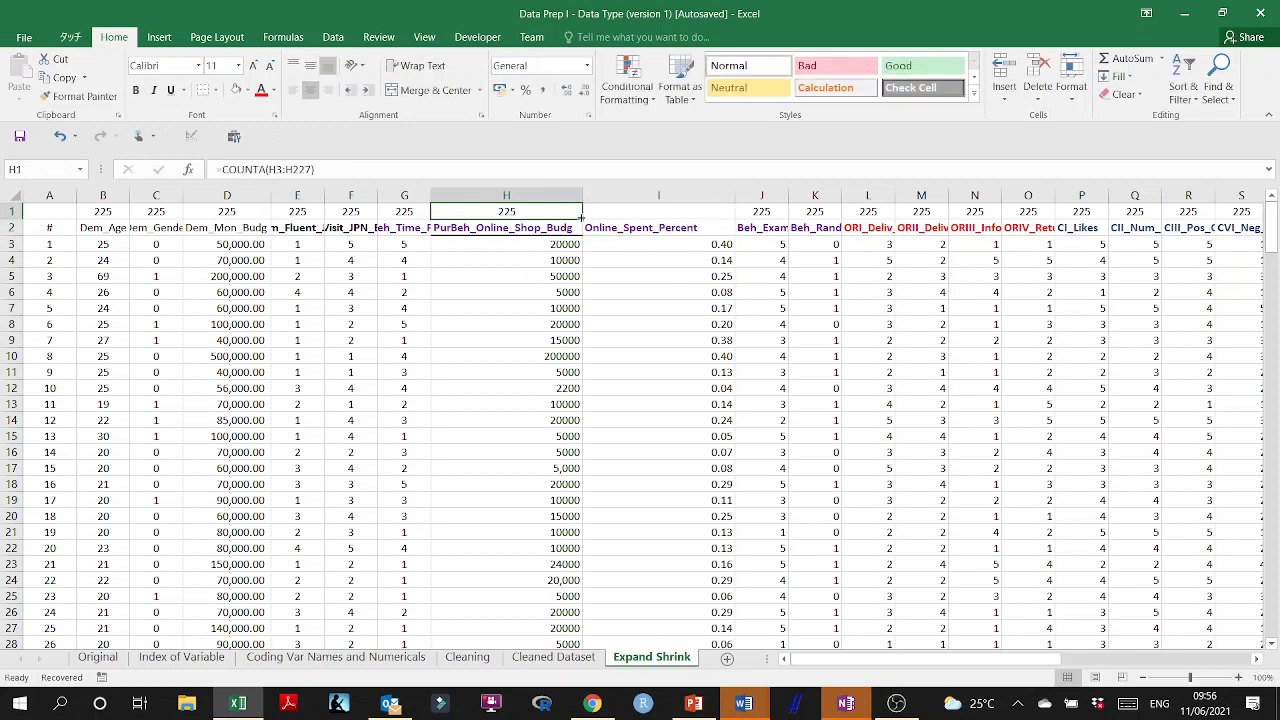
{"action": "left_click_drag", "start_coordinate": [581, 218], "coordinate": [675, 208]}
{"action": "left_click", "coordinate": [673, 294]}
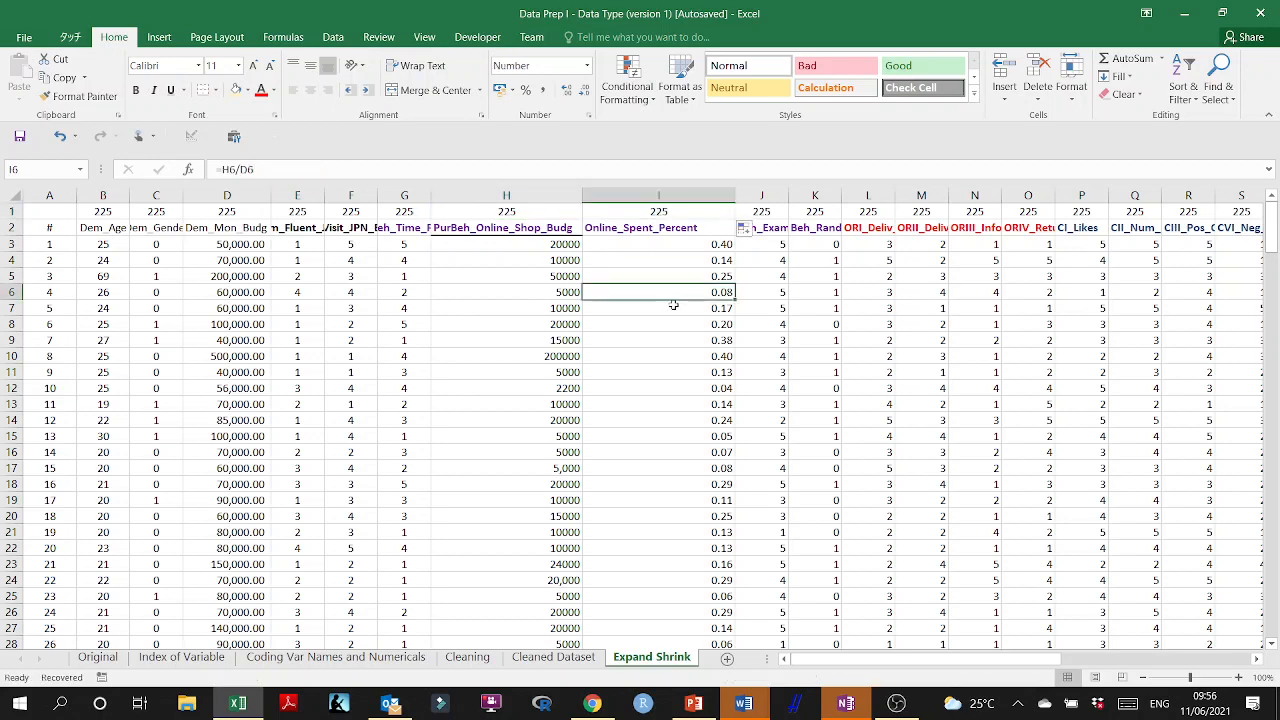
{"action": "key", "text": "ctrl+s"}
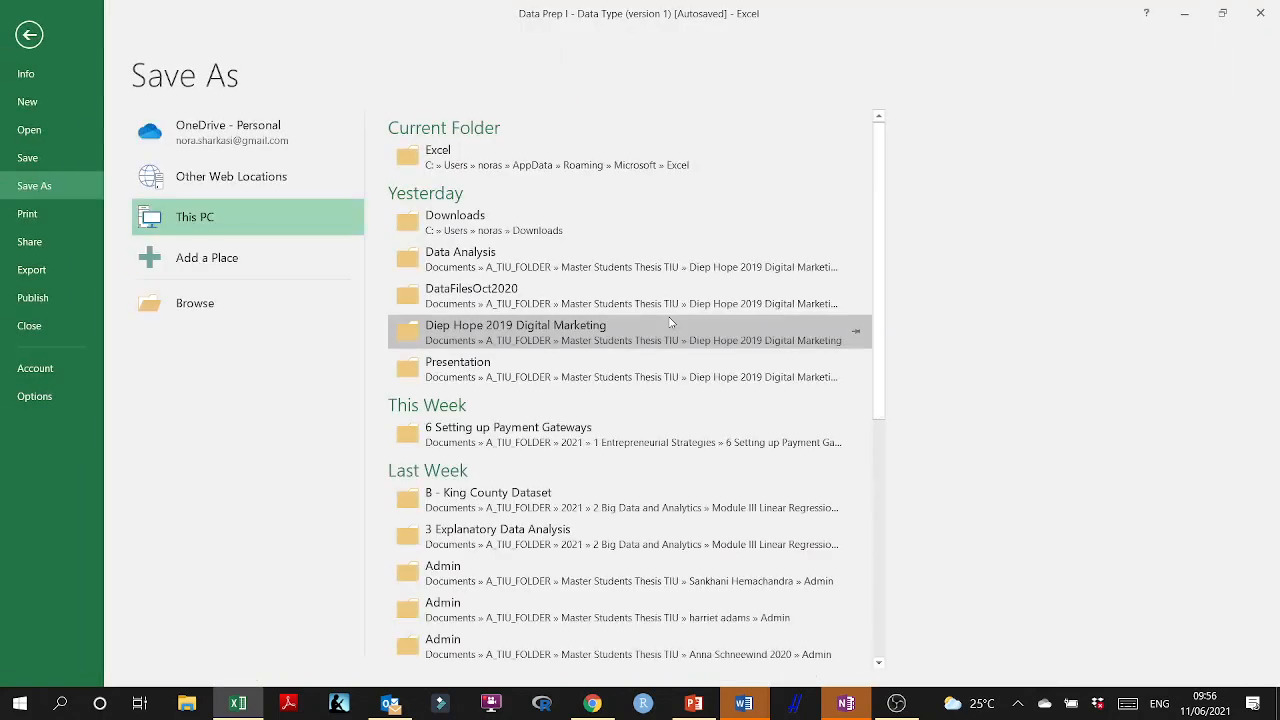
{"action": "left_click", "coordinate": [45, 37]}
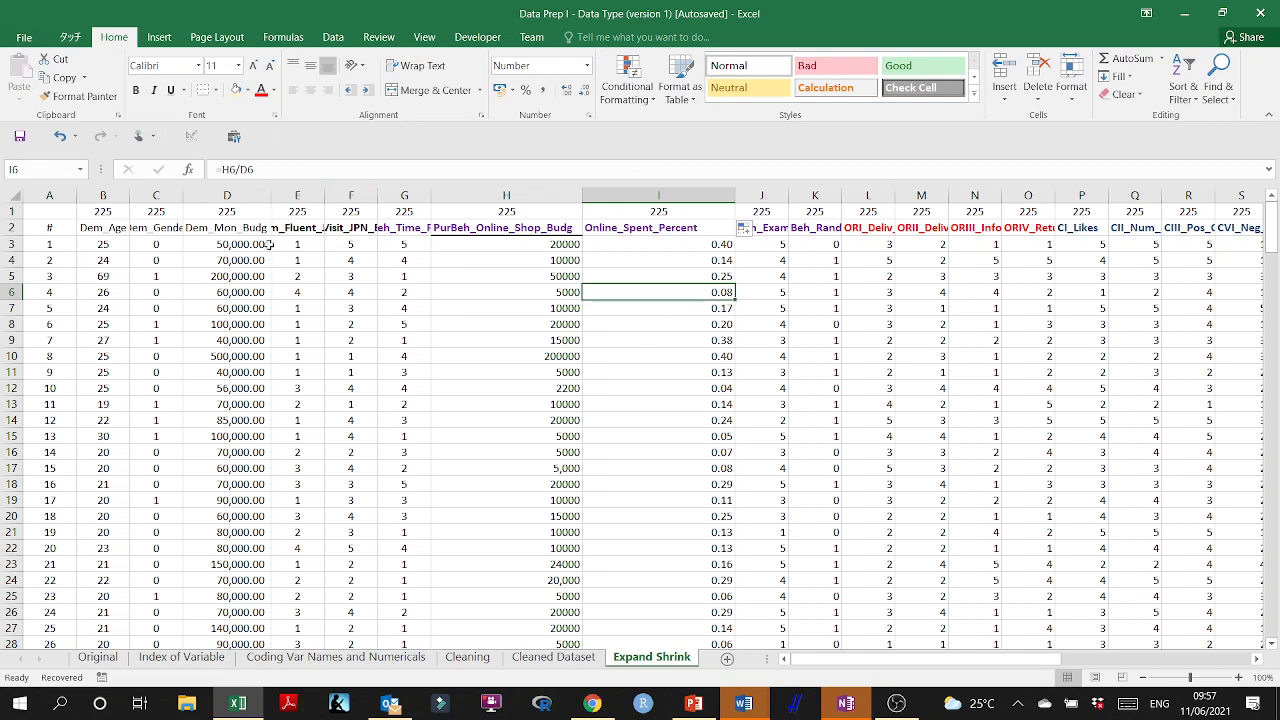
Narrow column I to about the width of its Online_Spent_Percent heading.
{"action": "left_click", "coordinate": [688, 195]}
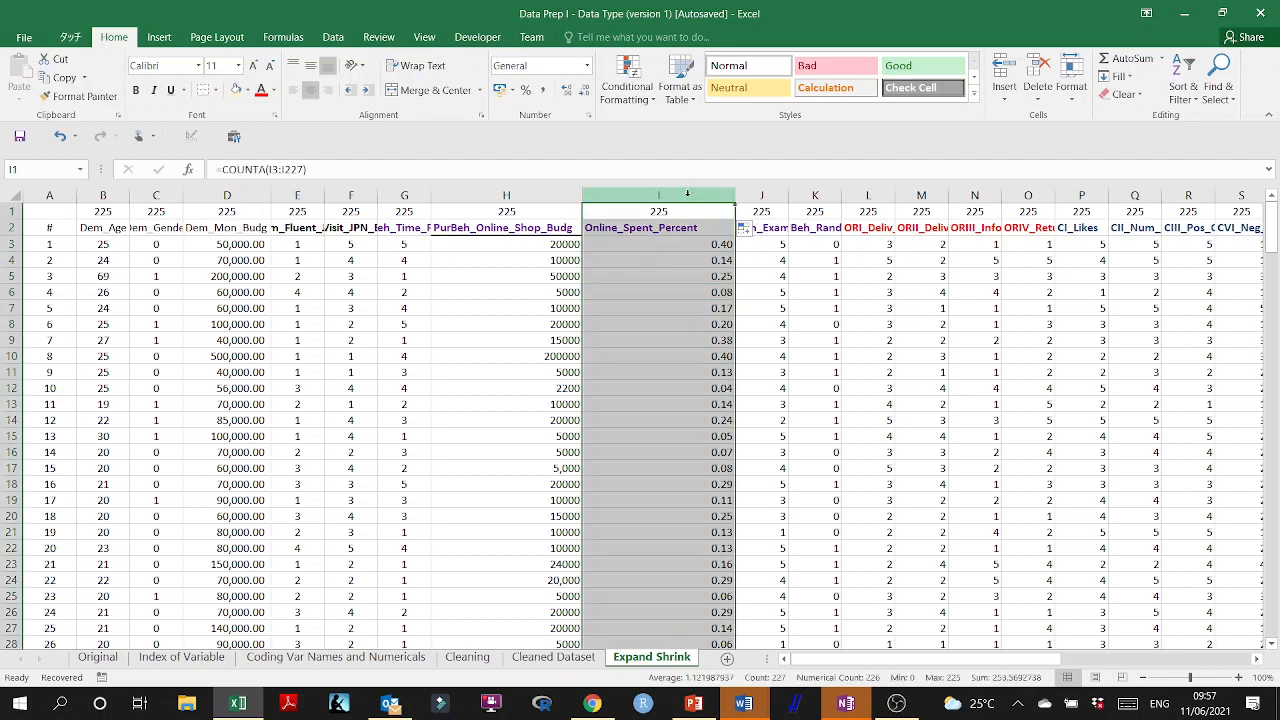
{"action": "left_click_drag", "start_coordinate": [735, 194], "coordinate": [698, 193]}
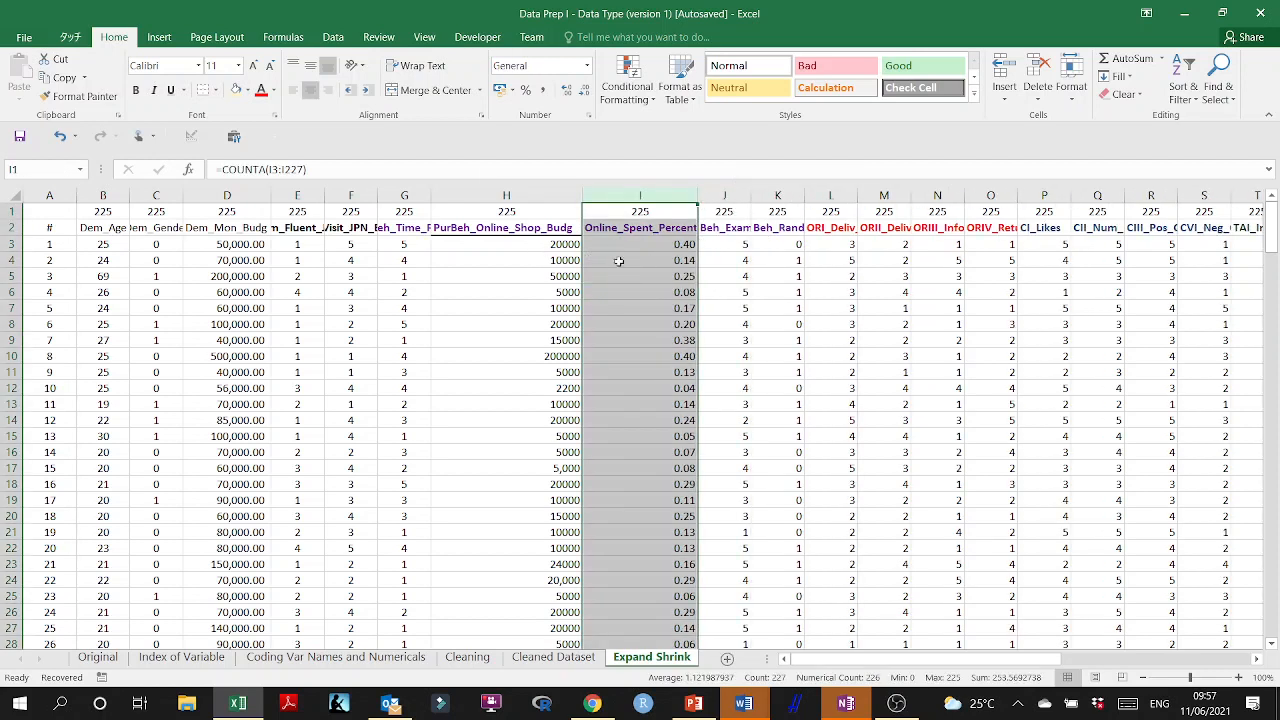
{"action": "left_click", "coordinate": [657, 245]}
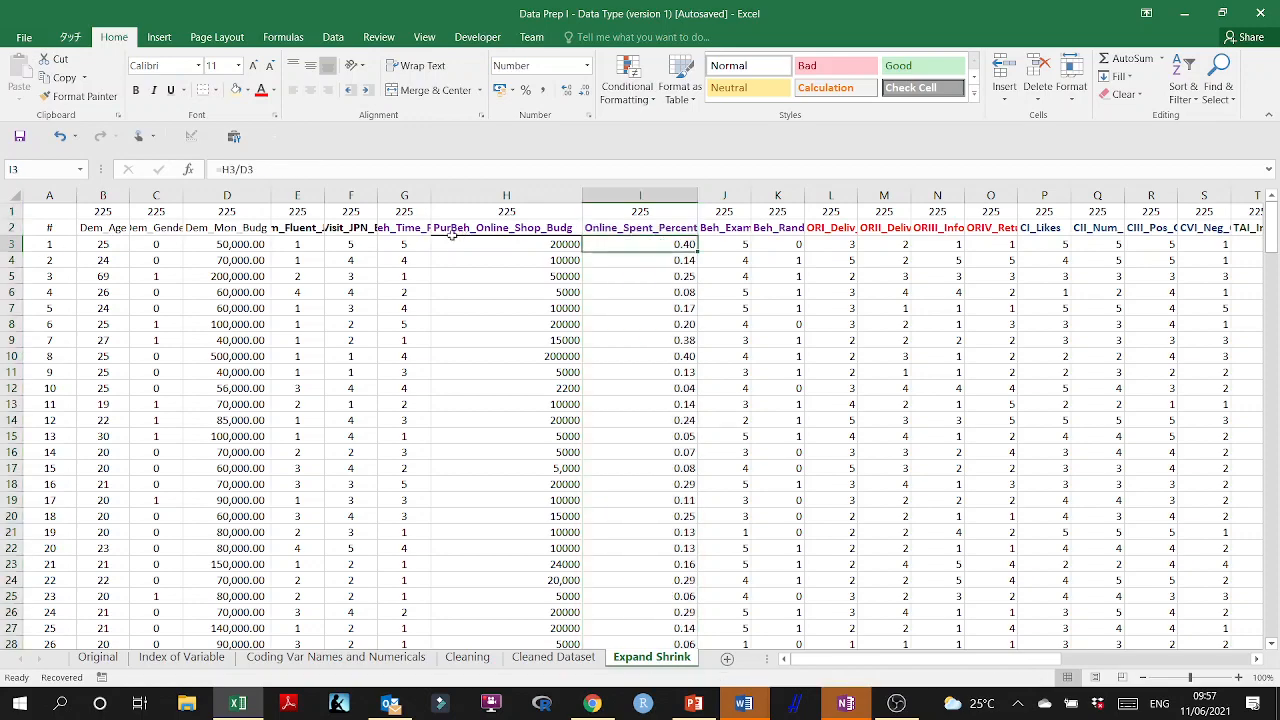
{"action": "left_click_drag", "start_coordinate": [893, 660], "coordinate": [853, 658]}
{"action": "left_click", "coordinate": [662, 195]}
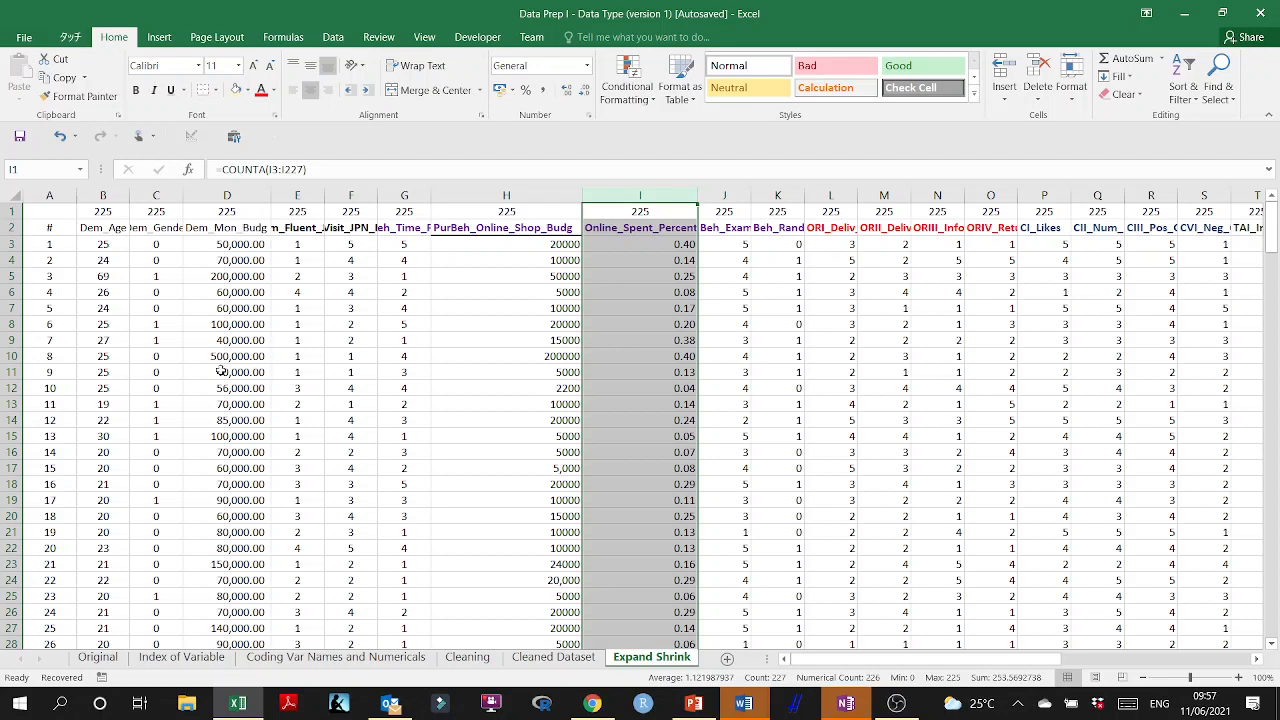
{"action": "left_click_drag", "start_coordinate": [650, 244], "coordinate": [610, 420]}
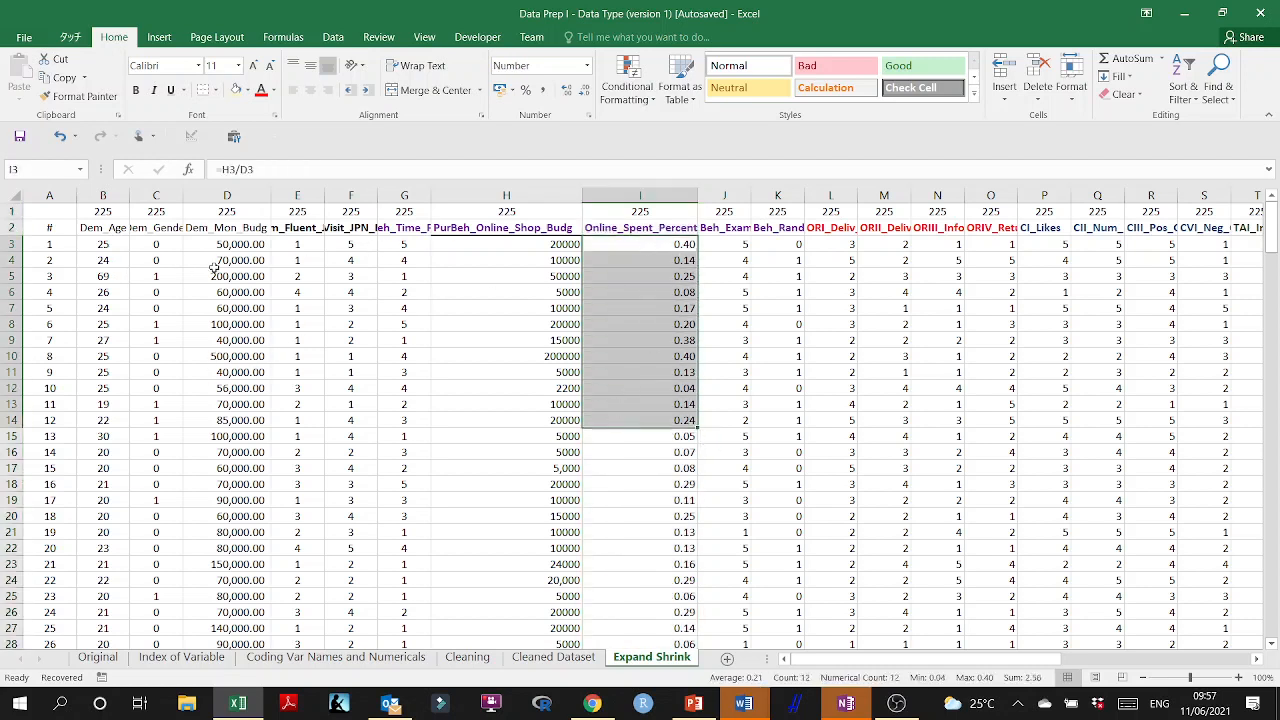
Look over the Expand Shrink columns and compare them with the highlighted incomplete columns on the Cleaning sheet.
{"action": "left_click", "coordinate": [655, 335]}
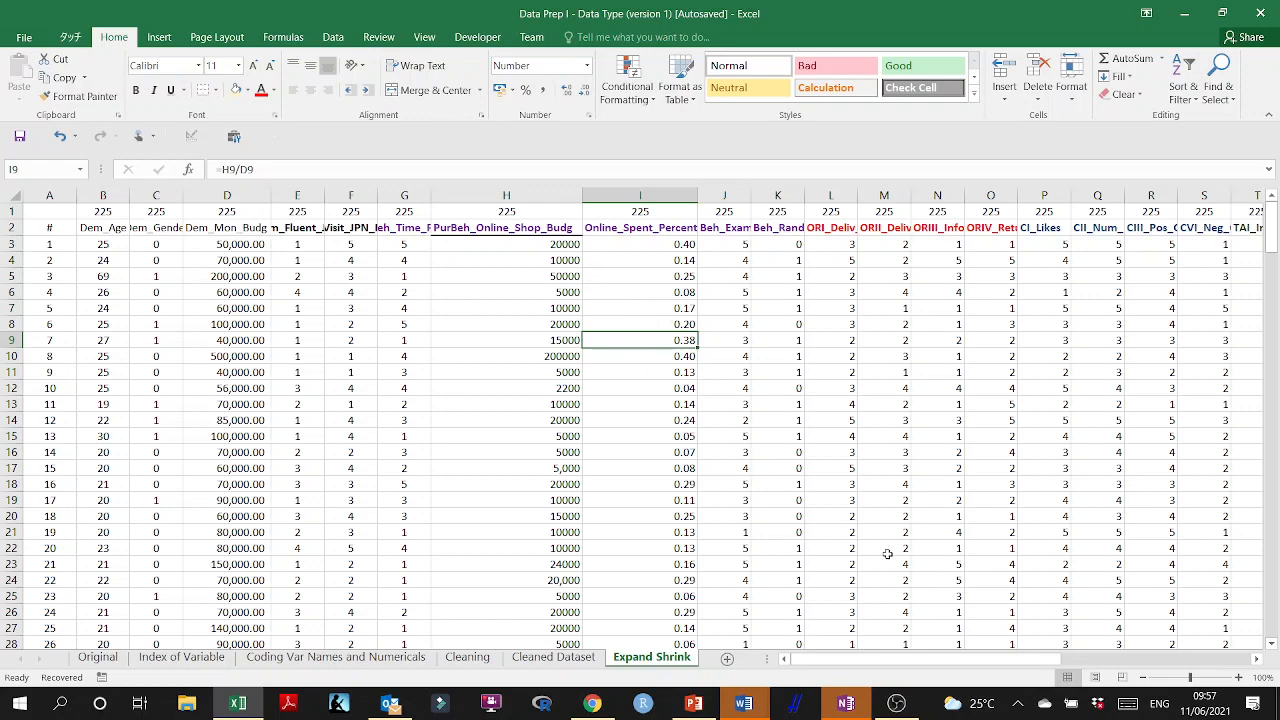
{"action": "left_click_drag", "start_coordinate": [908, 660], "coordinate": [802, 666]}
{"action": "key", "text": "ctrl+Page_Up"}
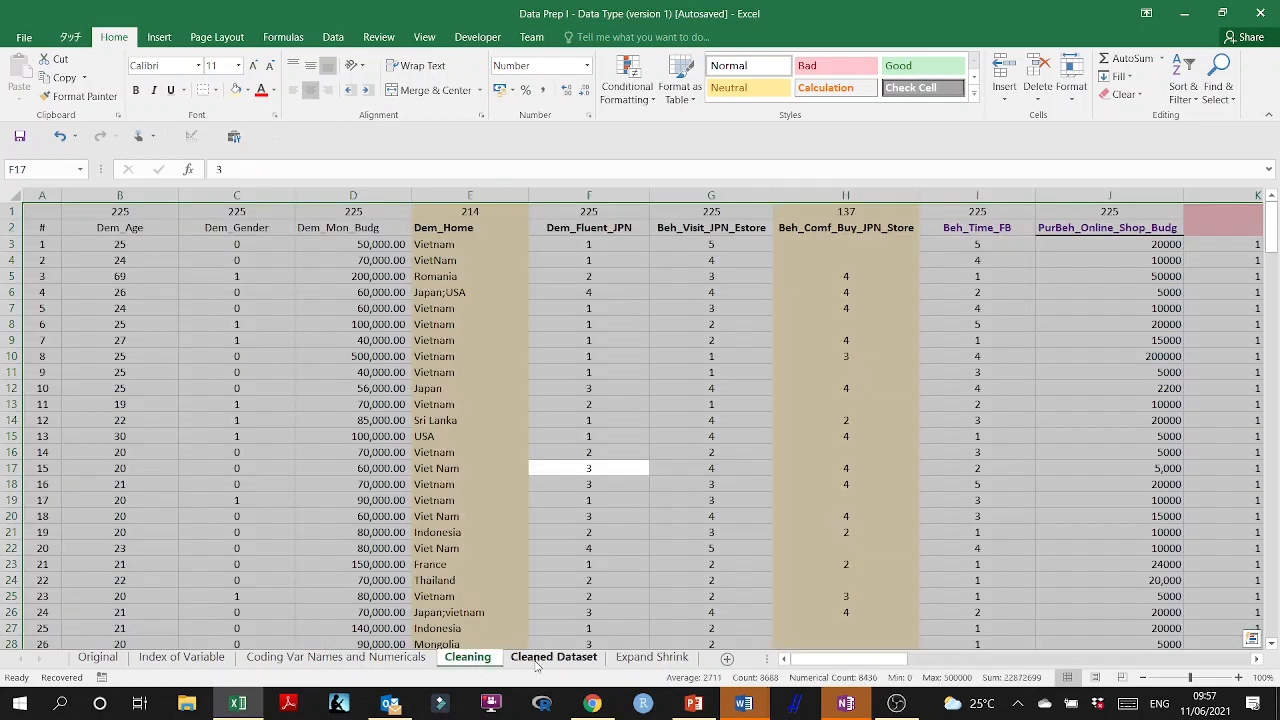
{"action": "left_click", "coordinate": [479, 667]}
{"action": "left_click", "coordinate": [476, 550]}
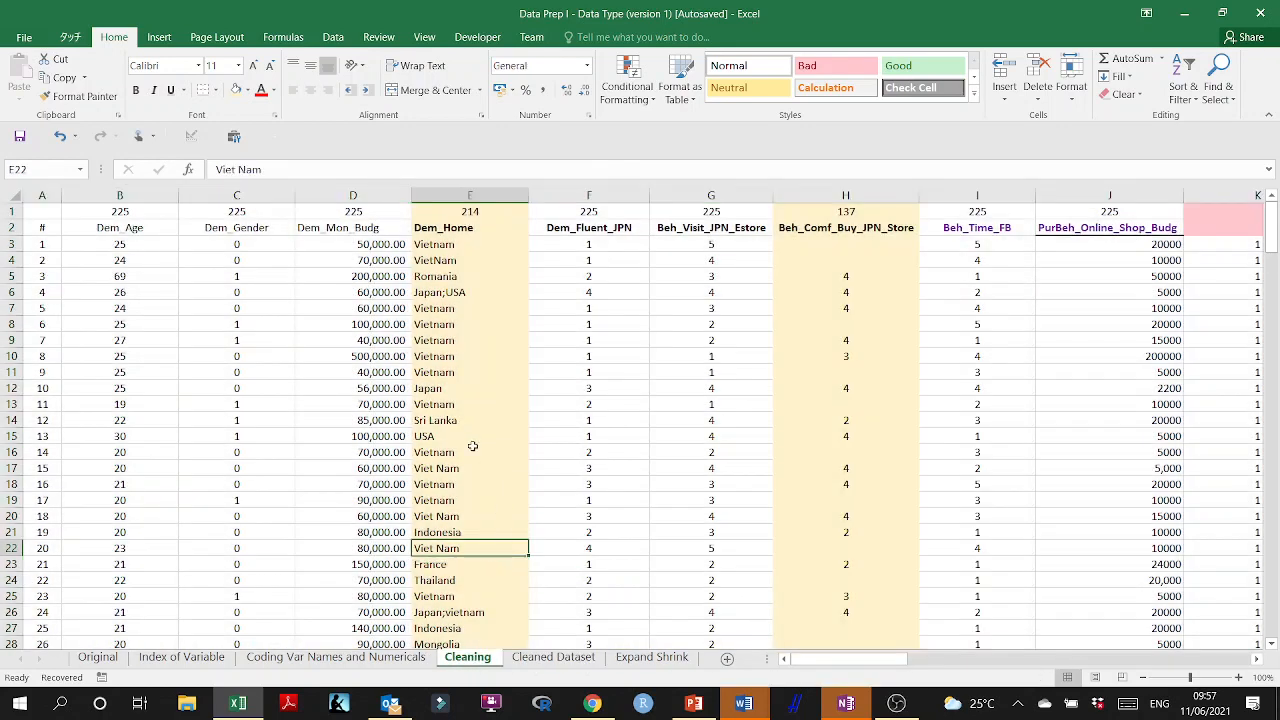
{"action": "left_click", "coordinate": [645, 499]}
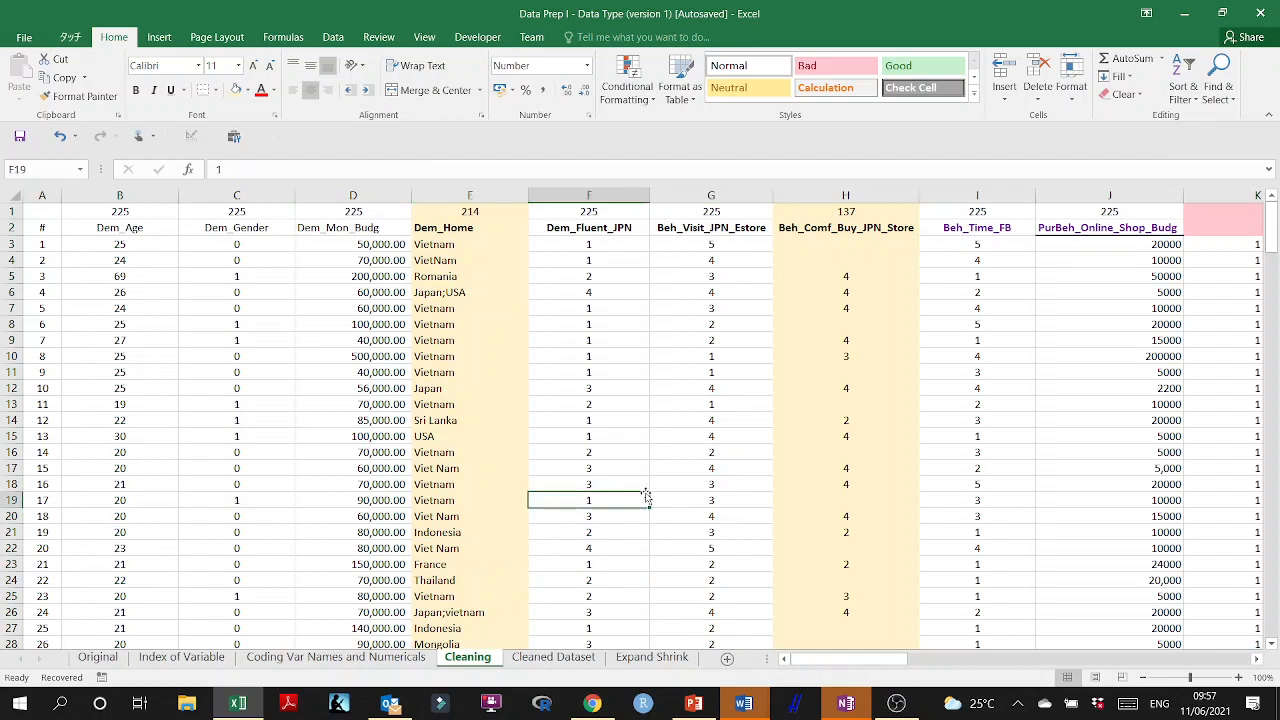
Add a new sheet after Expand Shrink and name it Cleaned Dataset USE.
{"action": "left_click", "coordinate": [651, 657]}
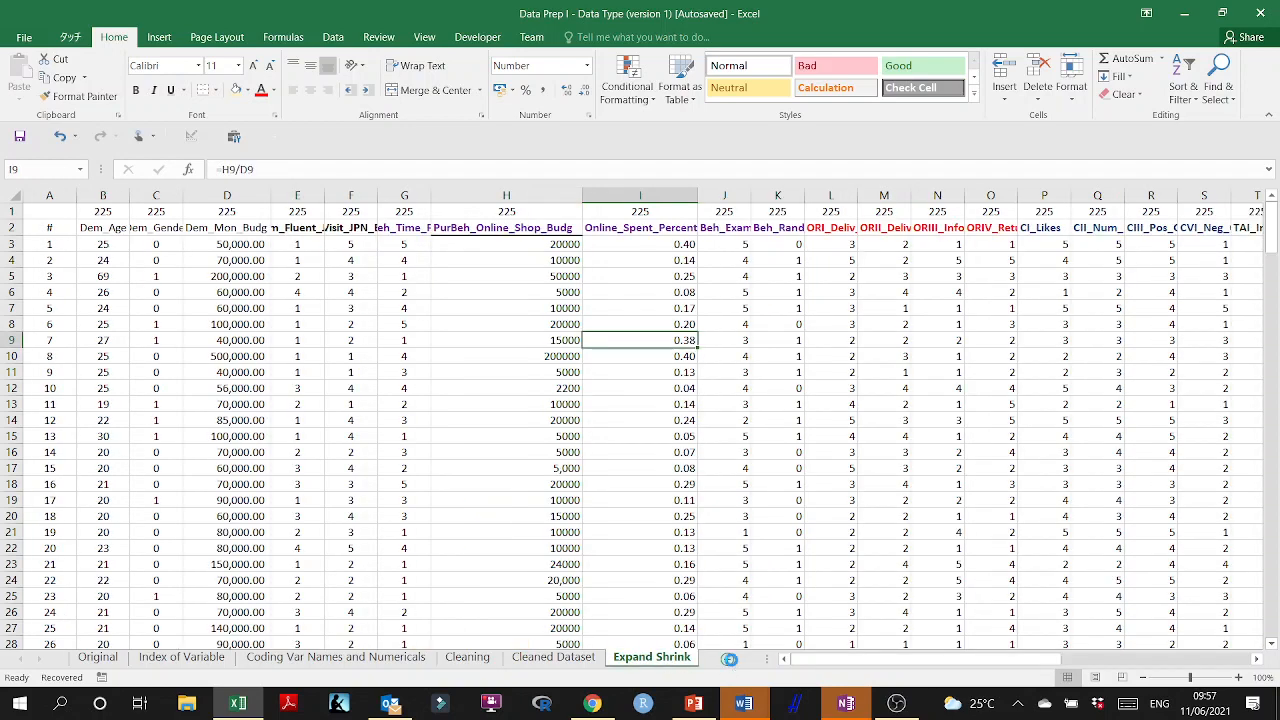
{"action": "left_click", "coordinate": [729, 659]}
{"action": "double_click", "coordinate": [668, 659]}
{"action": "type", "text": "C"}
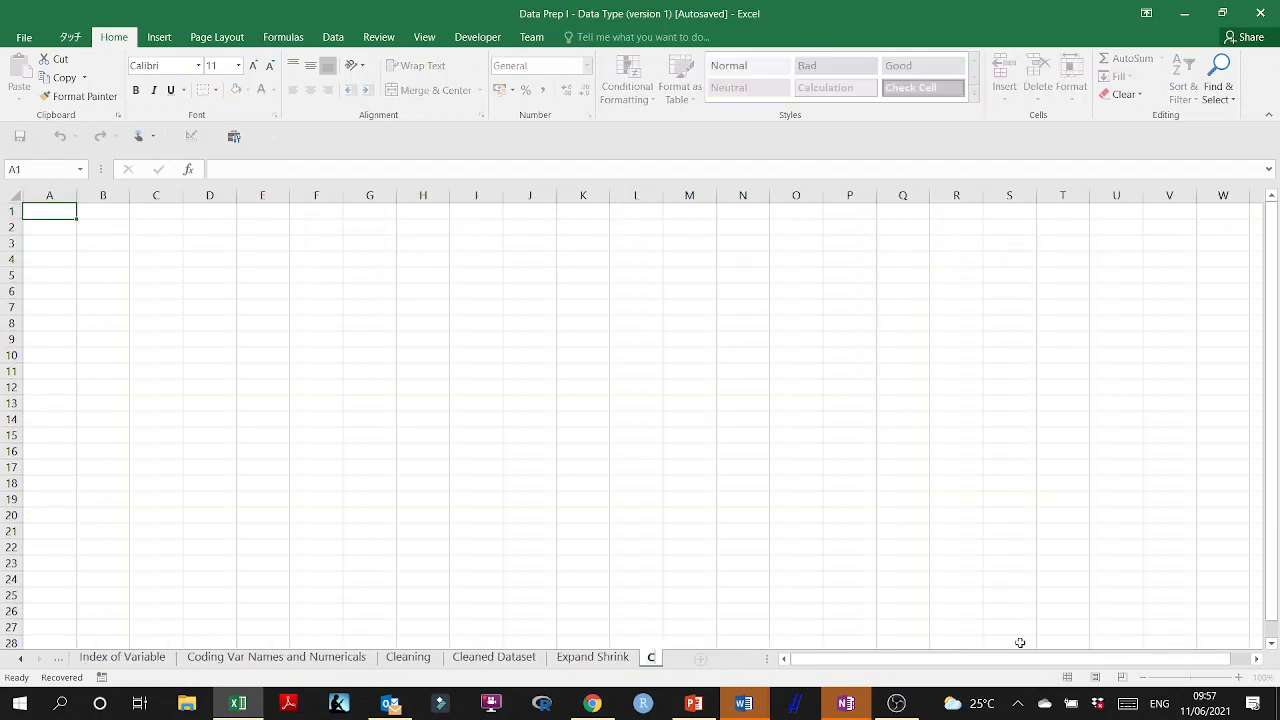
{"action": "type", "text": "leaned Data"}
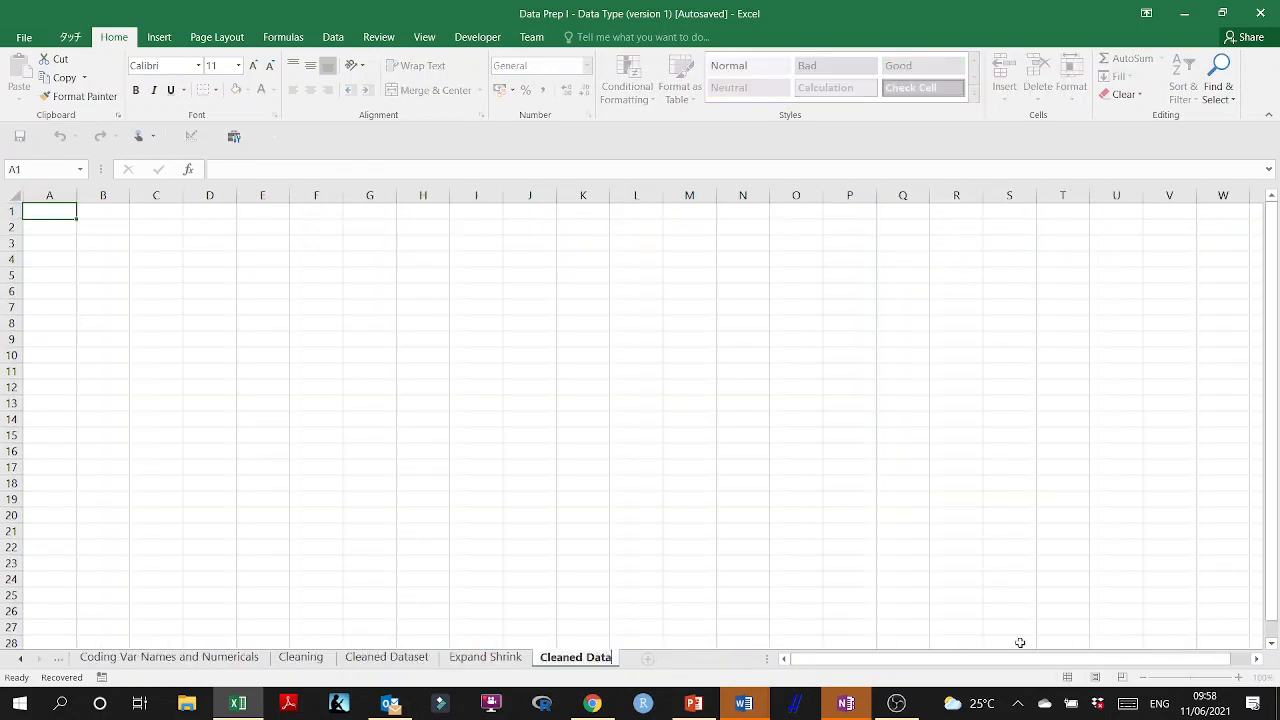
{"action": "type", "text": "set"}
{"action": "type", "text": " USE"}
{"action": "key", "text": "Return"}
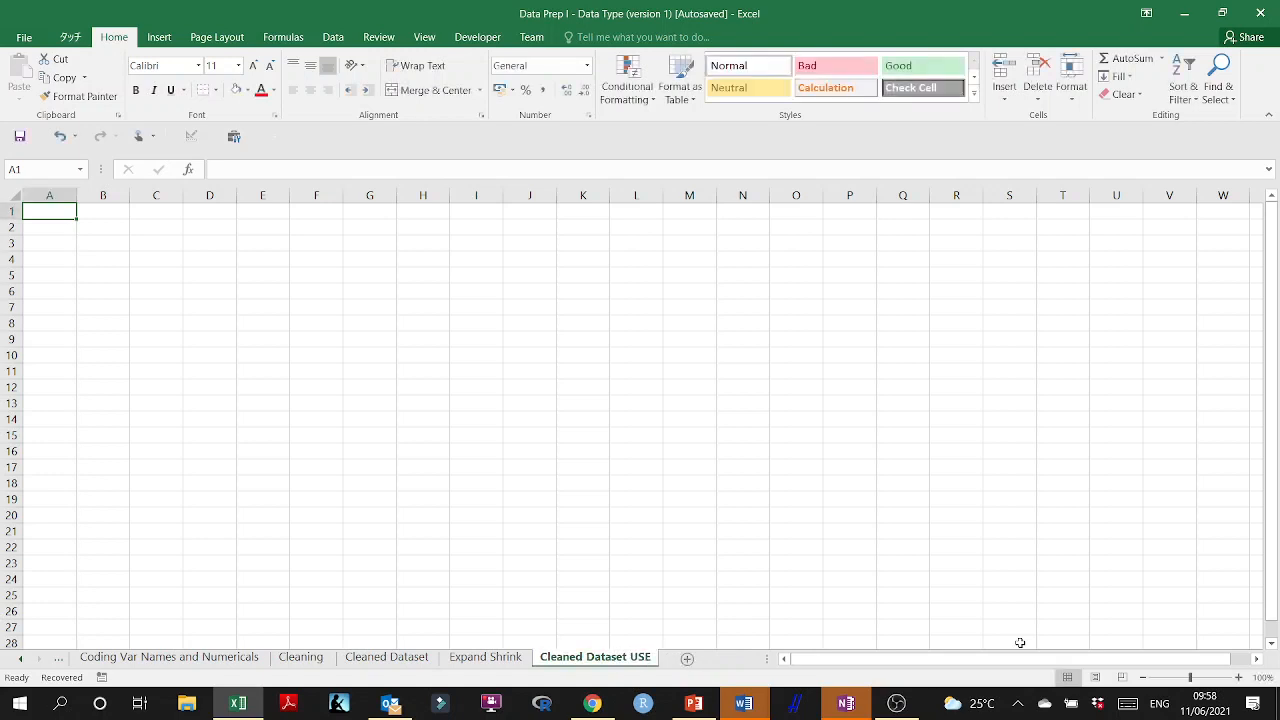
Rename the new sheet as USE Cleaned Dataset.
{"action": "double_click", "coordinate": [645, 658]}
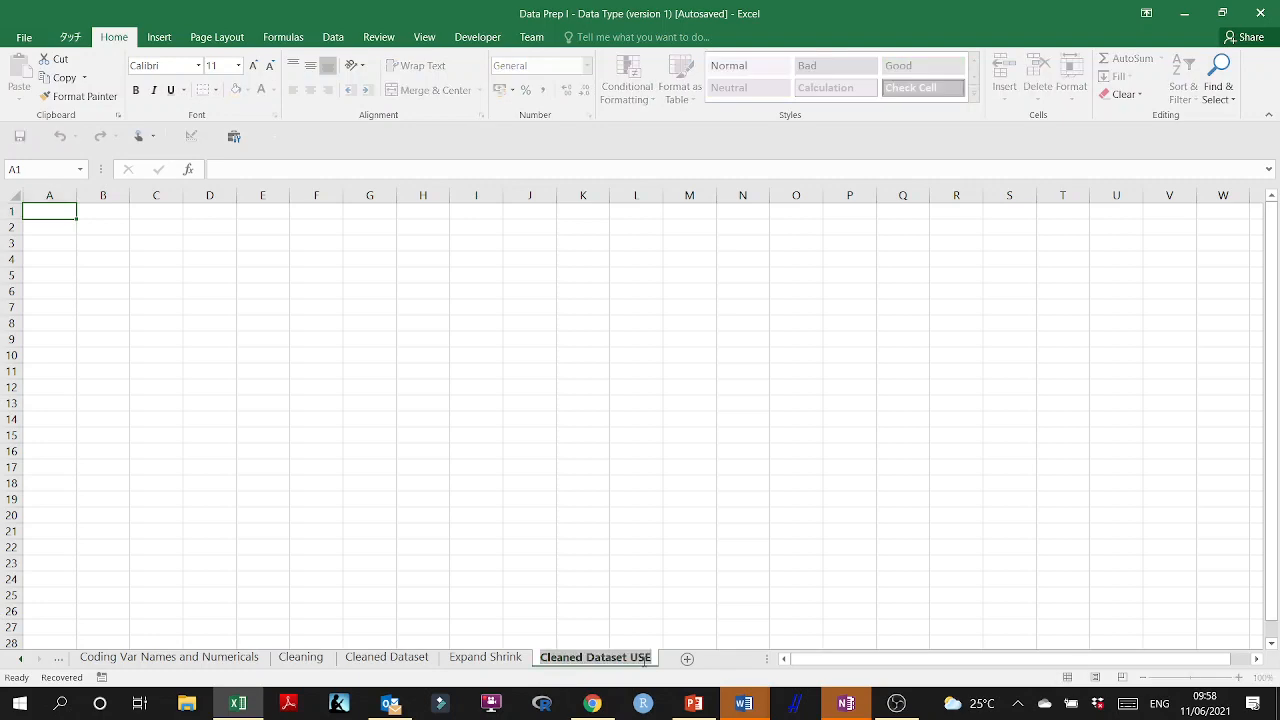
{"action": "double_click", "coordinate": [645, 658]}
{"action": "key", "text": "BackSpace"}
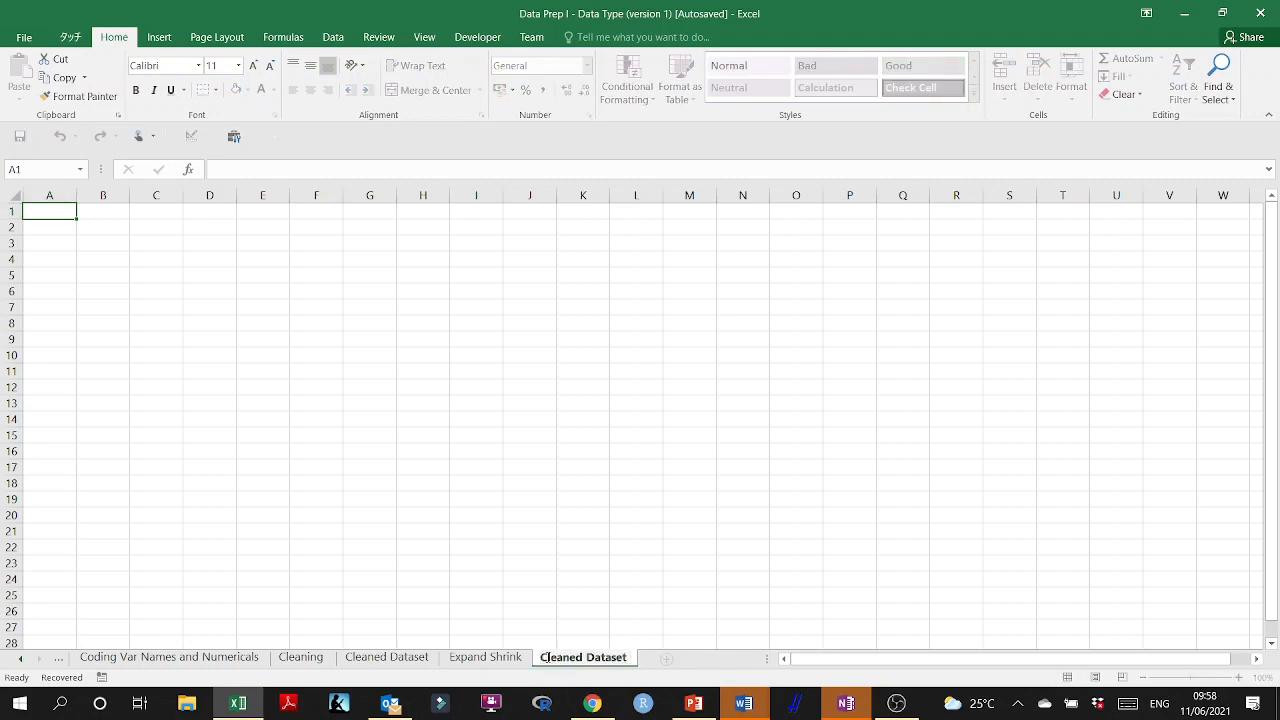
{"action": "type", "text": "USE"}
{"action": "left_click", "coordinate": [583, 611]}
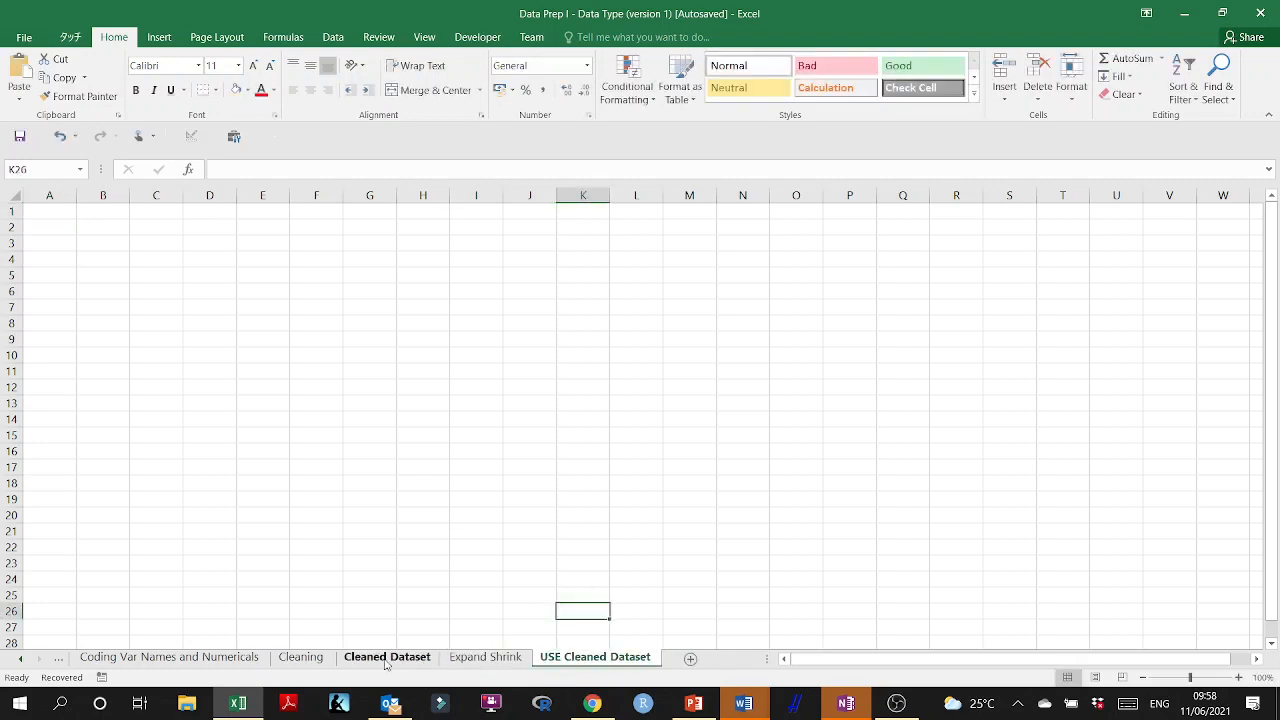
Copy the whole Expand Shrink dataset to cell A1 of USE Cleaned Dataset and fit column D to its contents.
{"action": "left_click", "coordinate": [469, 658]}
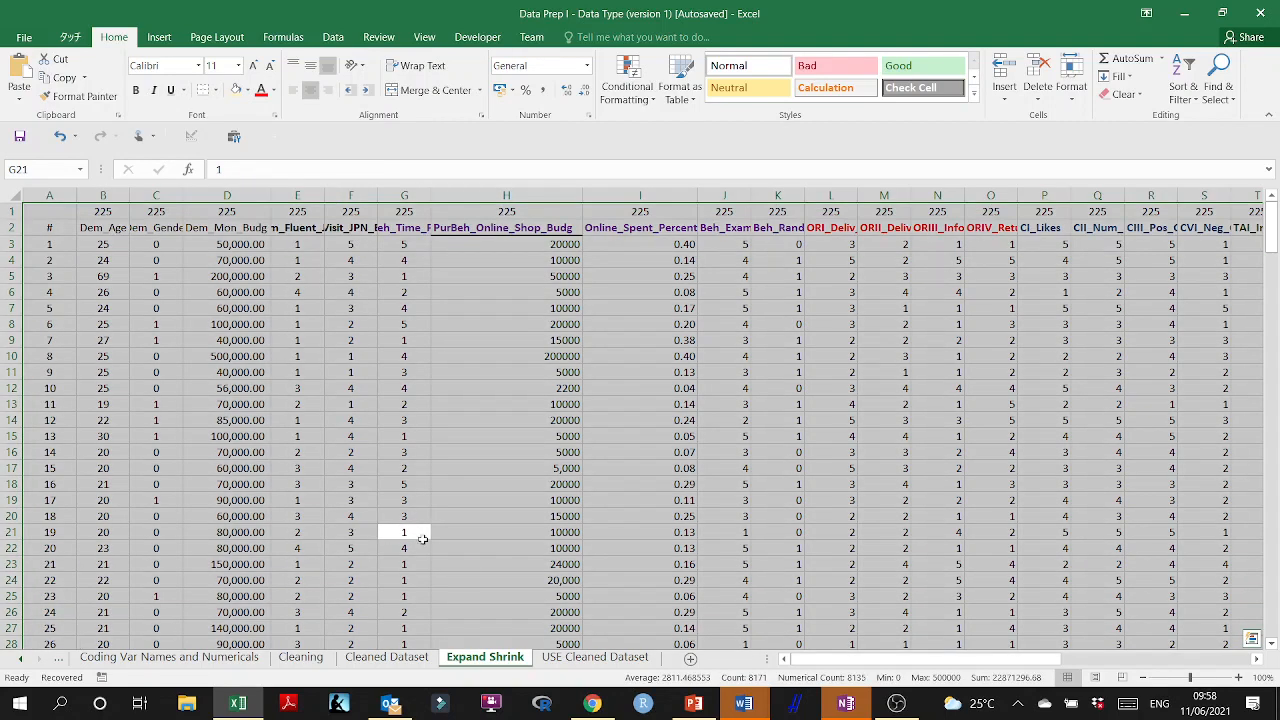
{"action": "key", "text": "ctrl+c"}
{"action": "left_click", "coordinate": [568, 658]}
{"action": "left_click", "coordinate": [47, 214]}
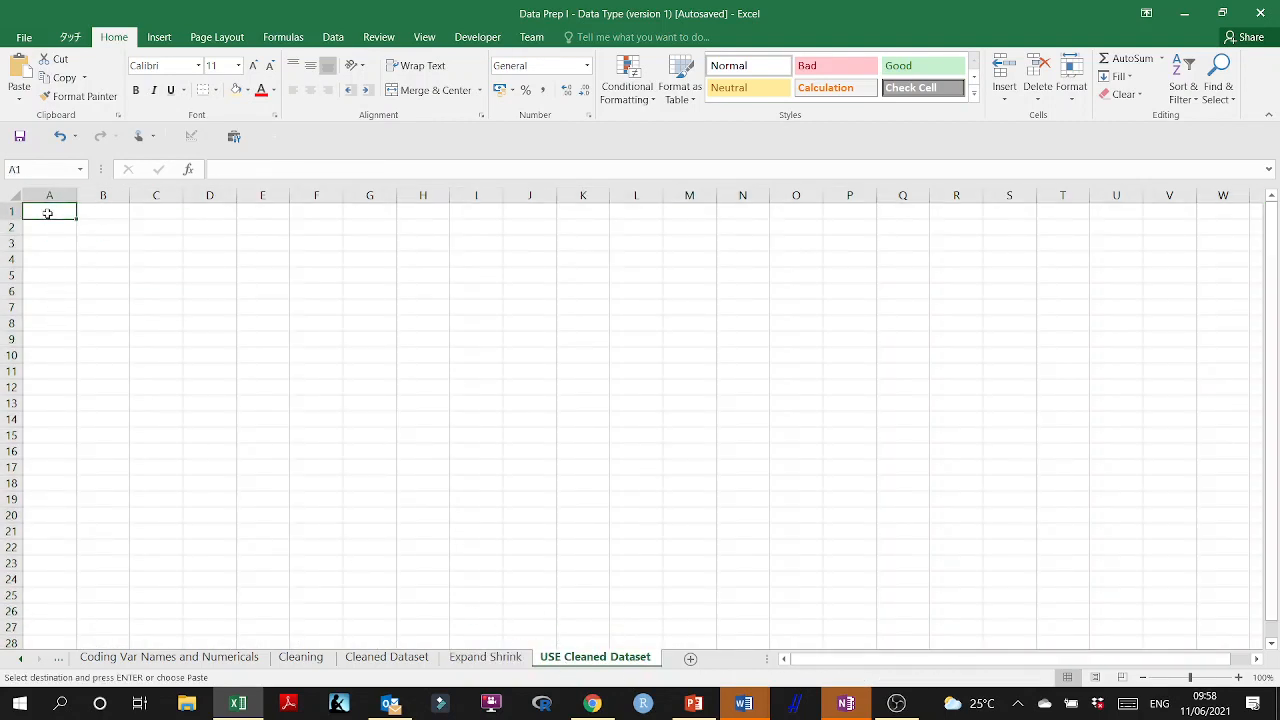
{"action": "key", "text": "ctrl+v"}
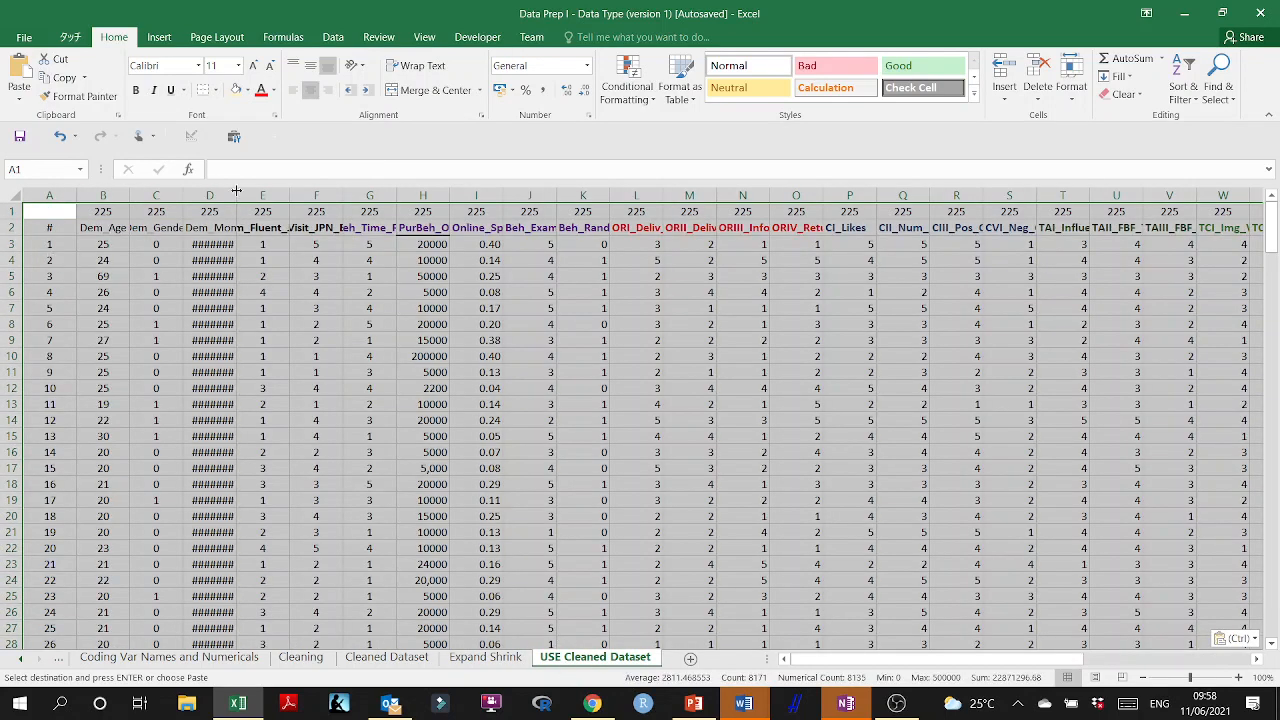
{"action": "double_click", "coordinate": [236, 190]}
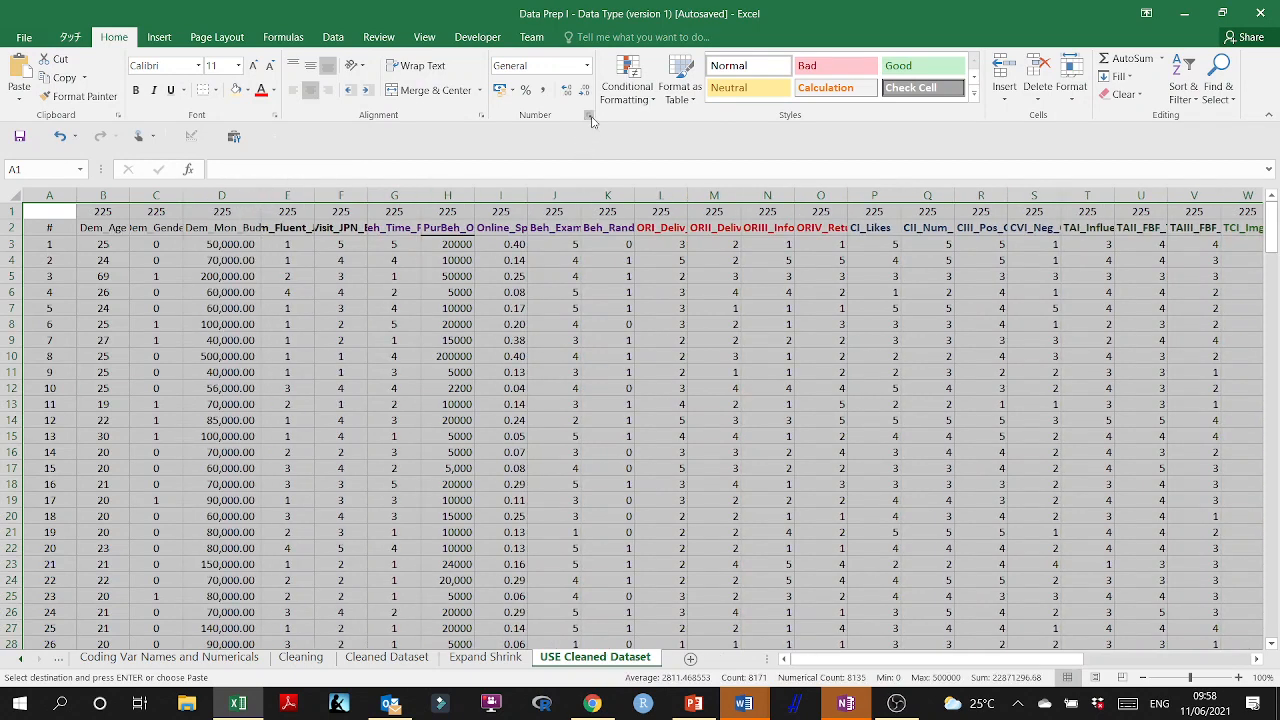
Format all the pasted data as Number with 0 decimal places.
{"action": "left_click", "coordinate": [588, 115]}
{"action": "left_click", "coordinate": [592, 213]}
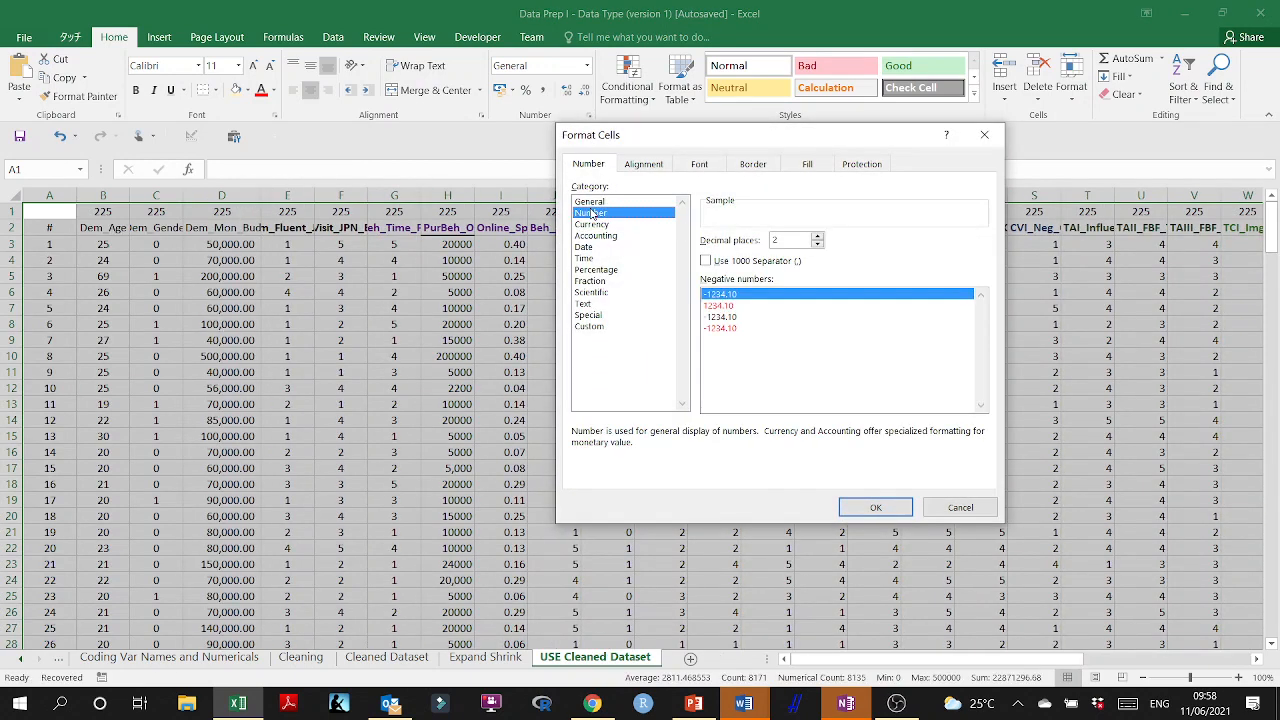
{"action": "left_click", "coordinate": [818, 245]}
{"action": "left_click", "coordinate": [818, 245]}
{"action": "left_click", "coordinate": [874, 507]}
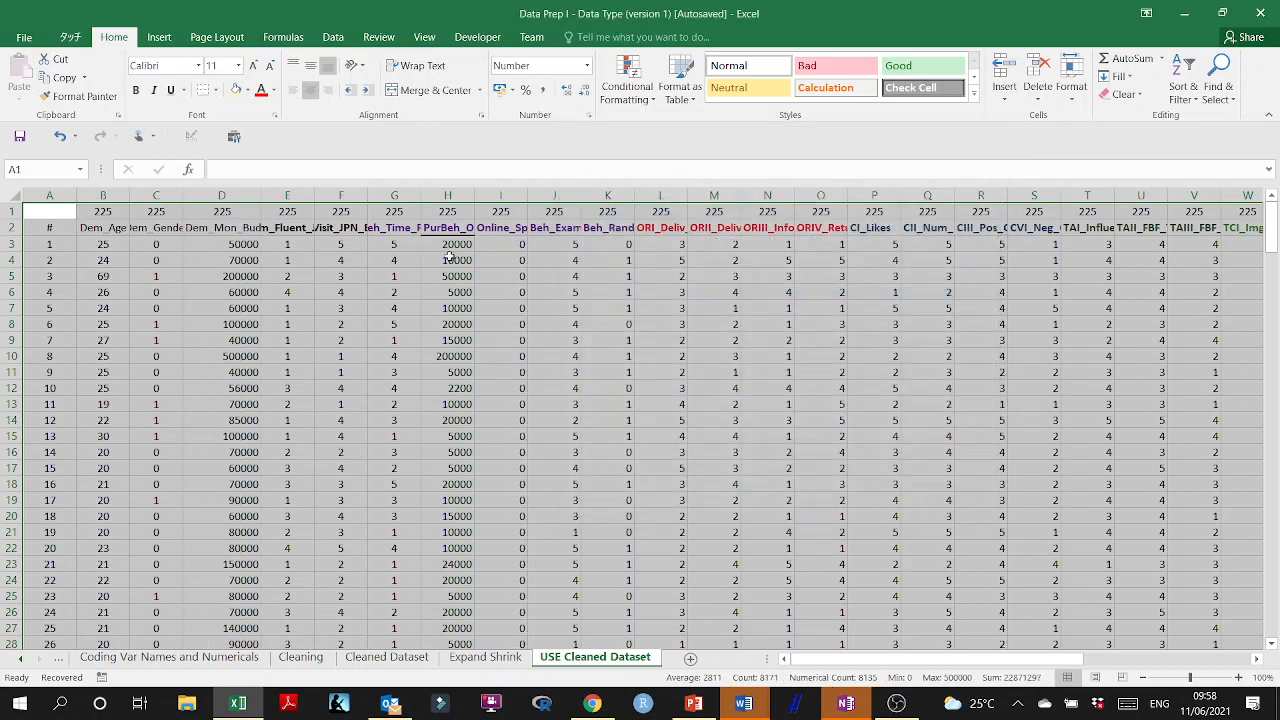
Widen column I to show its full heading and format the Online_Spent_Percent values from I3 down with 2 decimal places.
{"action": "left_click", "coordinate": [508, 260]}
{"action": "left_click_drag", "start_coordinate": [528, 195], "coordinate": [607, 194]}
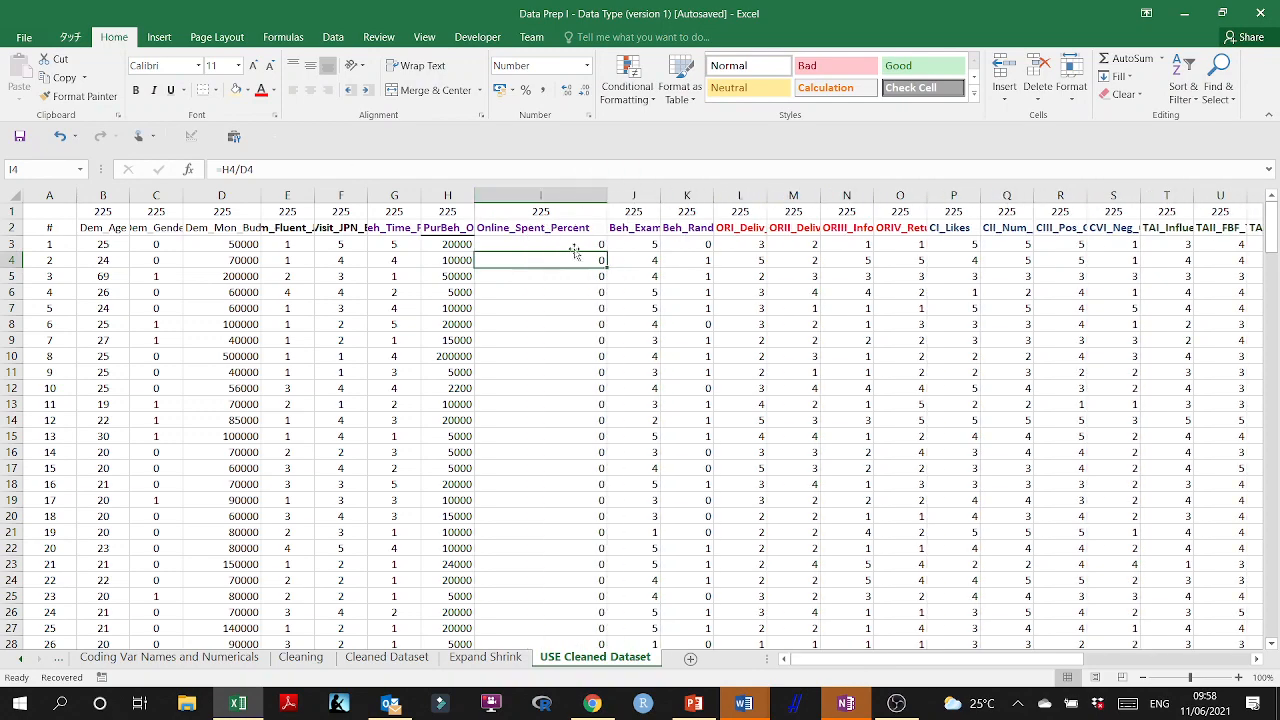
{"action": "left_click", "coordinate": [572, 243]}
{"action": "key", "text": "ctrl+shift+Down"}
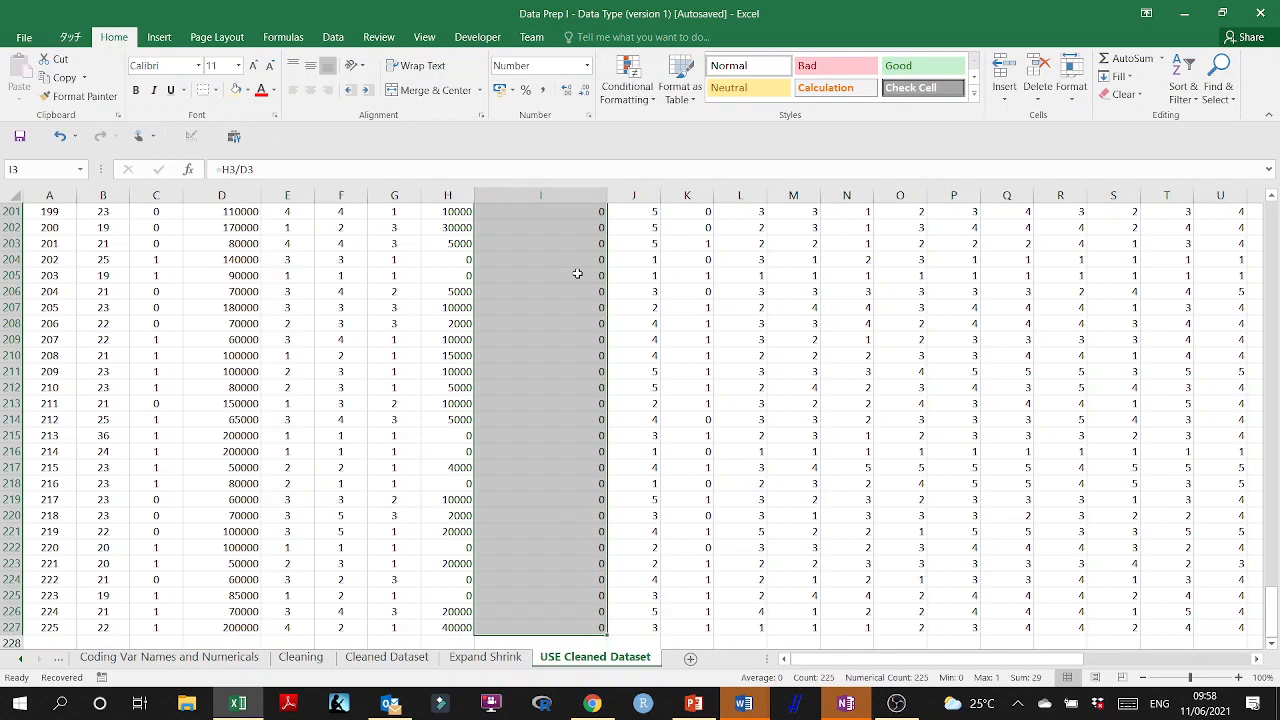
{"action": "left_click", "coordinate": [586, 116]}
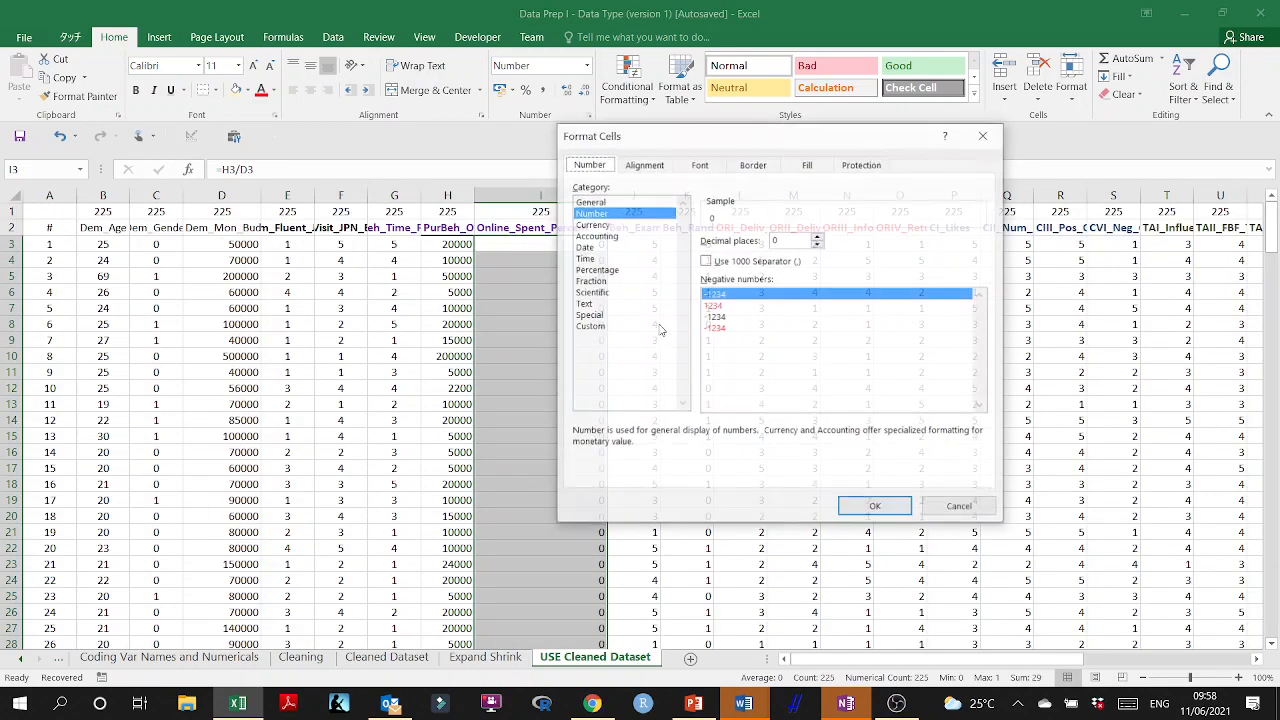
{"action": "left_click", "coordinate": [819, 237]}
{"action": "left_click", "coordinate": [819, 237]}
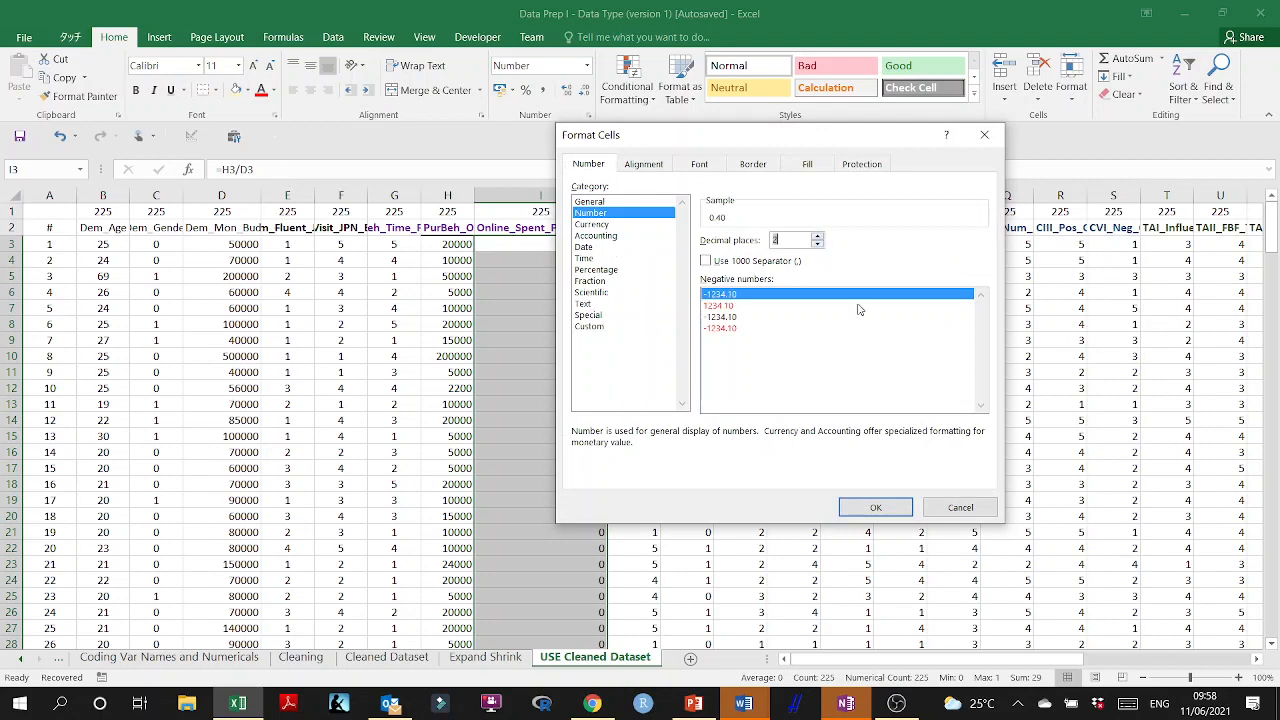
{"action": "left_click", "coordinate": [875, 507]}
{"action": "left_click", "coordinate": [740, 516]}
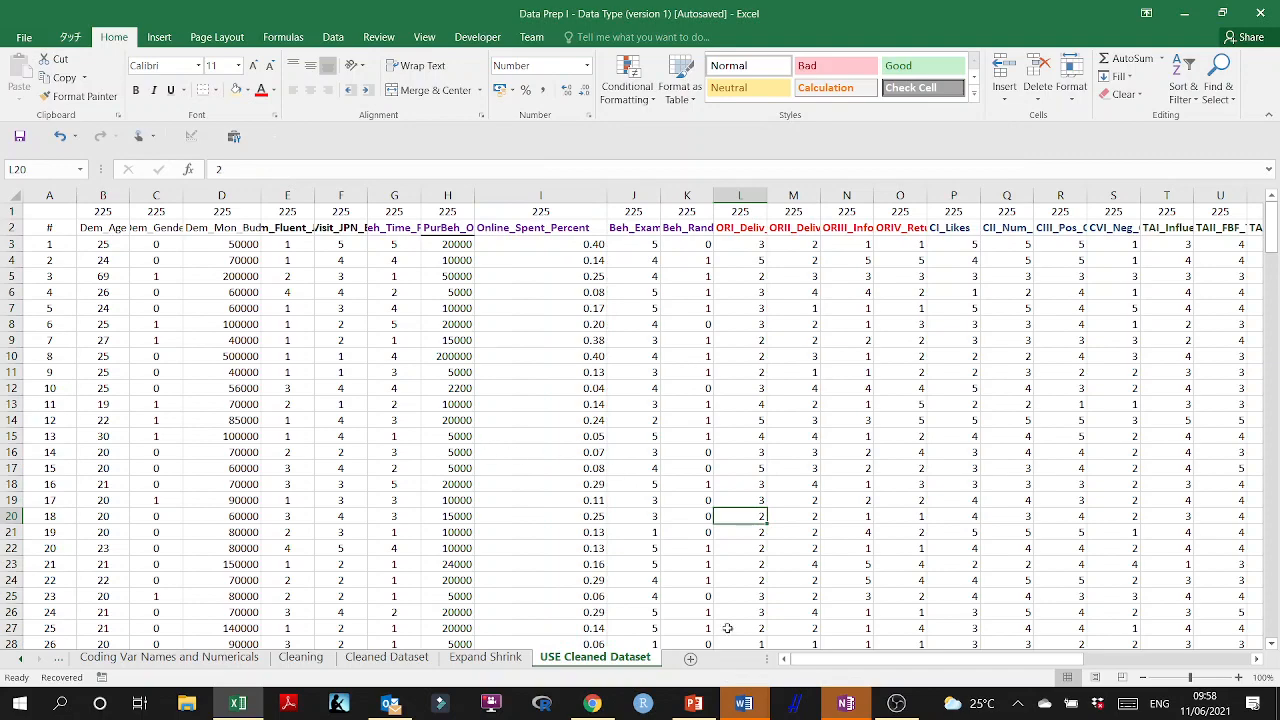
{"action": "left_click_drag", "start_coordinate": [806, 667], "coordinate": [1047, 663]}
{"action": "double_click", "coordinate": [862, 356]}
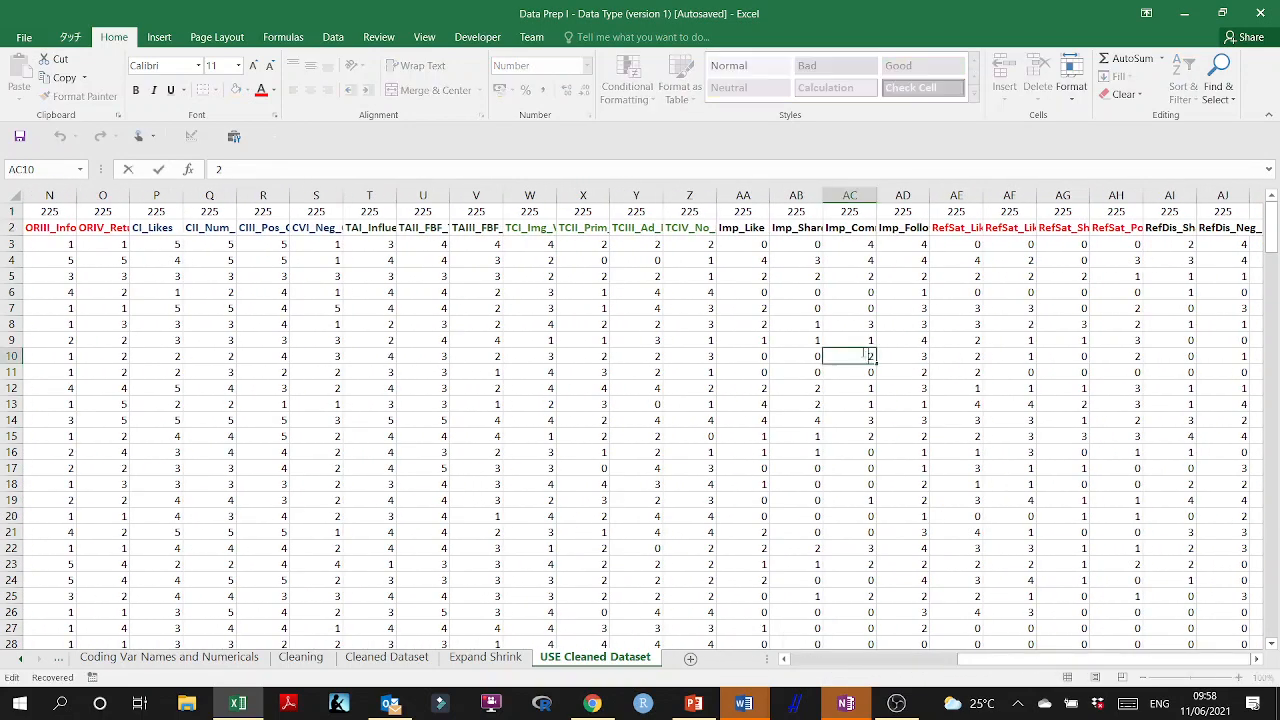
{"action": "left_click", "coordinate": [703, 404]}
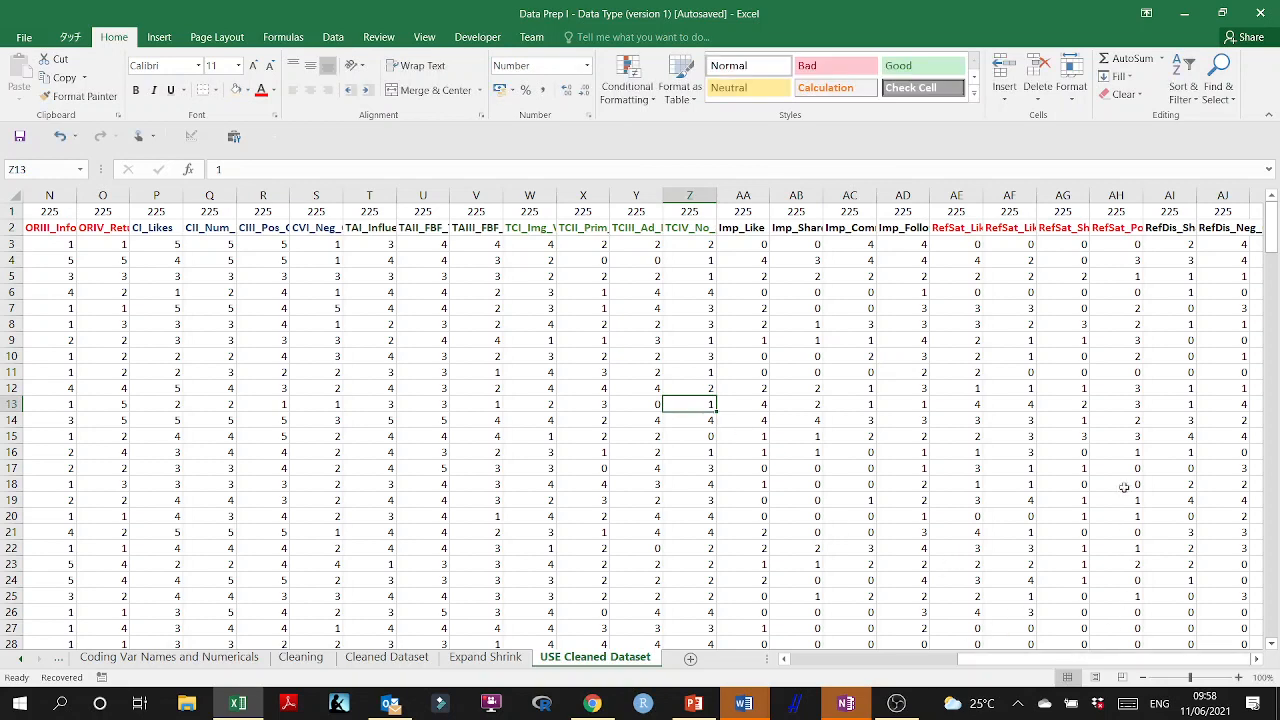
{"action": "left_click_drag", "start_coordinate": [1099, 659], "coordinate": [931, 659]}
{"action": "left_click", "coordinate": [8, 211]}
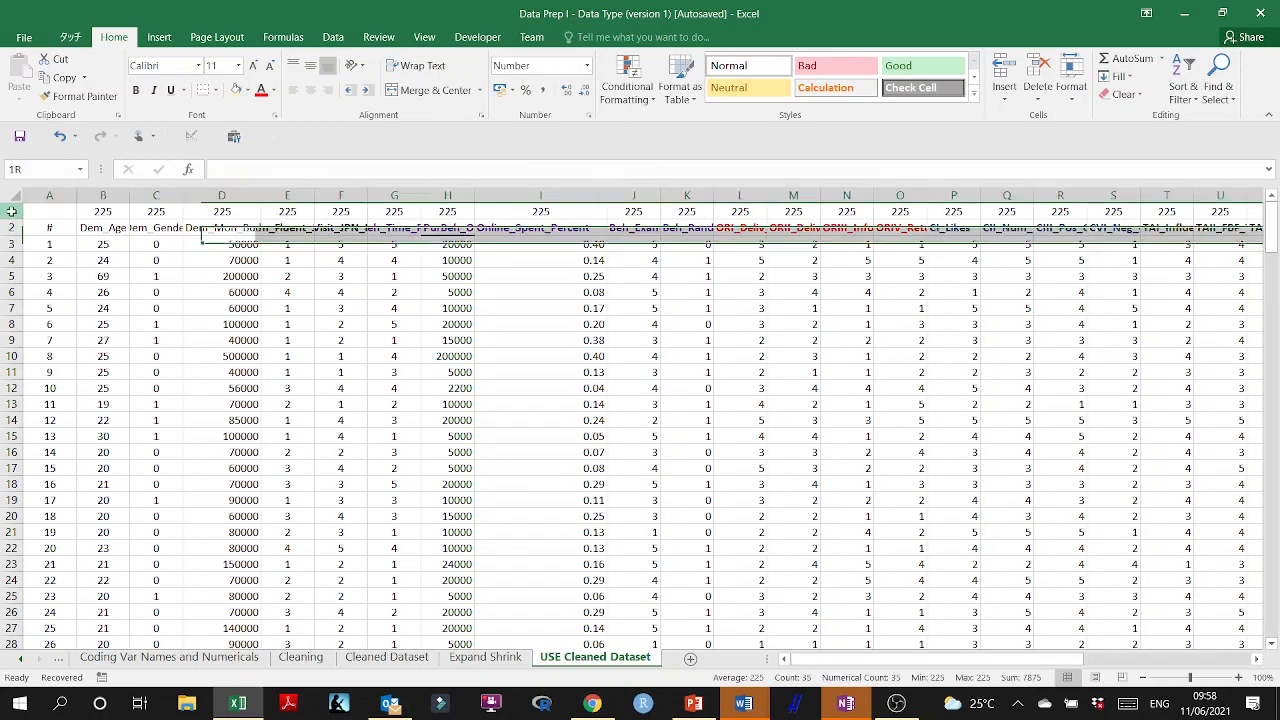
{"action": "right_click", "coordinate": [86, 214]}
{"action": "left_click", "coordinate": [110, 326]}
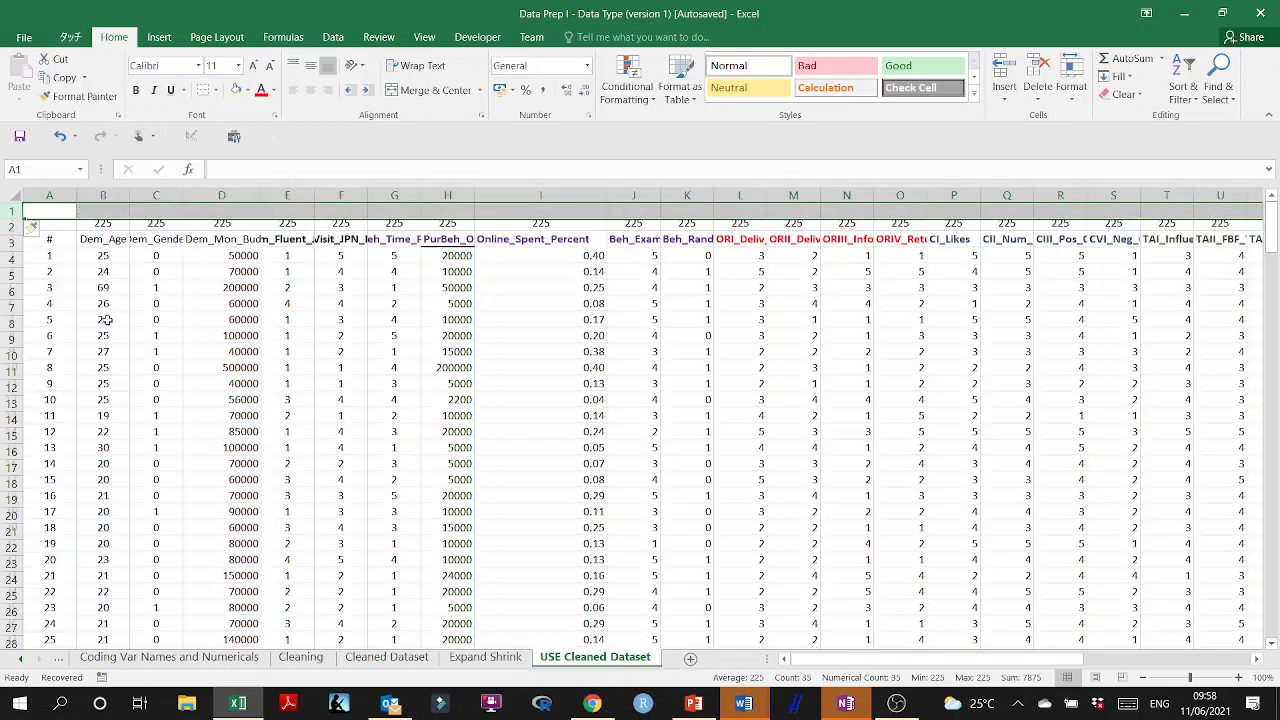
Delete rows 1 and 2, the blank row and the row of counts, above the variable headings.
{"action": "left_click", "coordinate": [12, 227]}
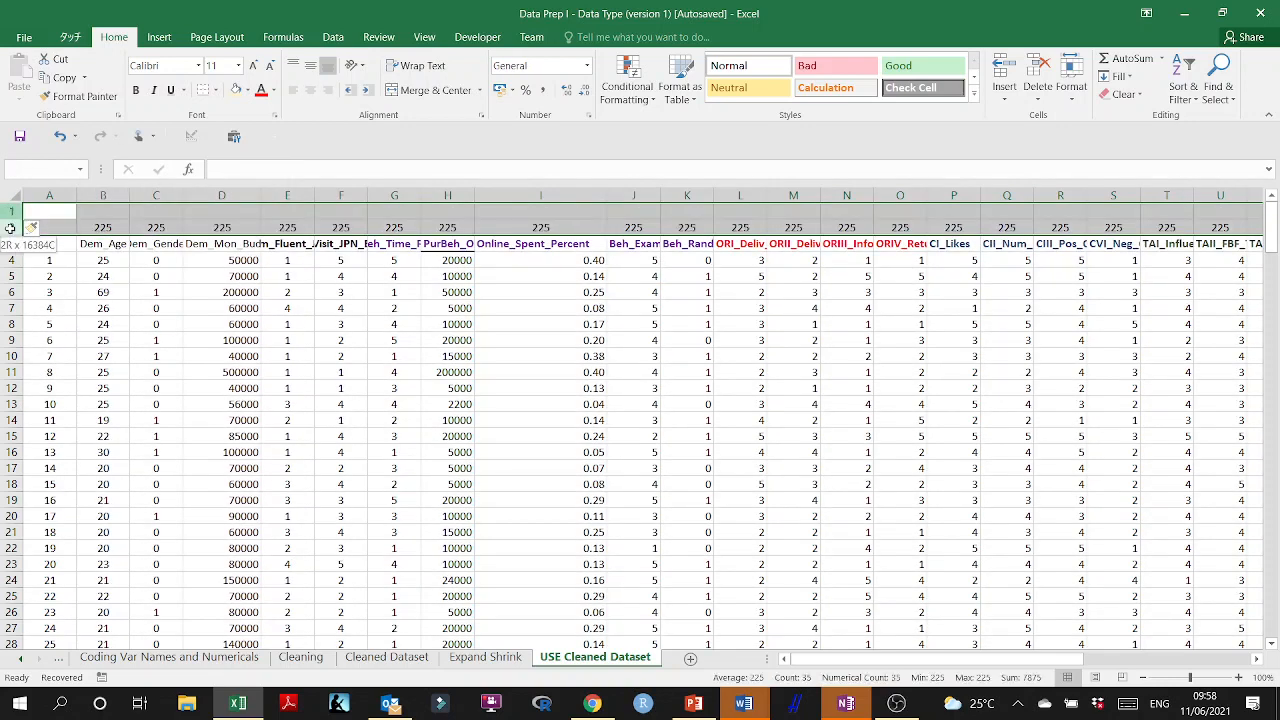
{"action": "right_click", "coordinate": [128, 224]}
{"action": "left_click", "coordinate": [176, 357]}
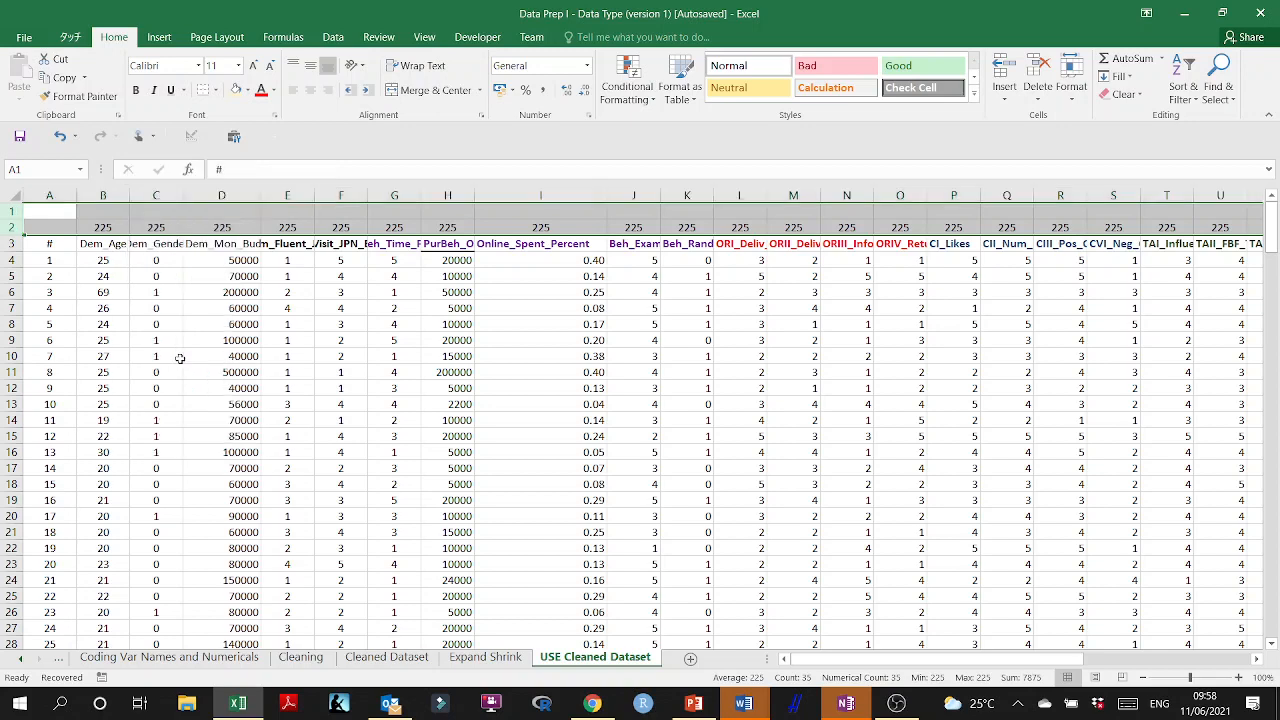
{"action": "left_click", "coordinate": [165, 277]}
Make all the variable headings in row 1 bold.
{"action": "left_click", "coordinate": [12, 211]}
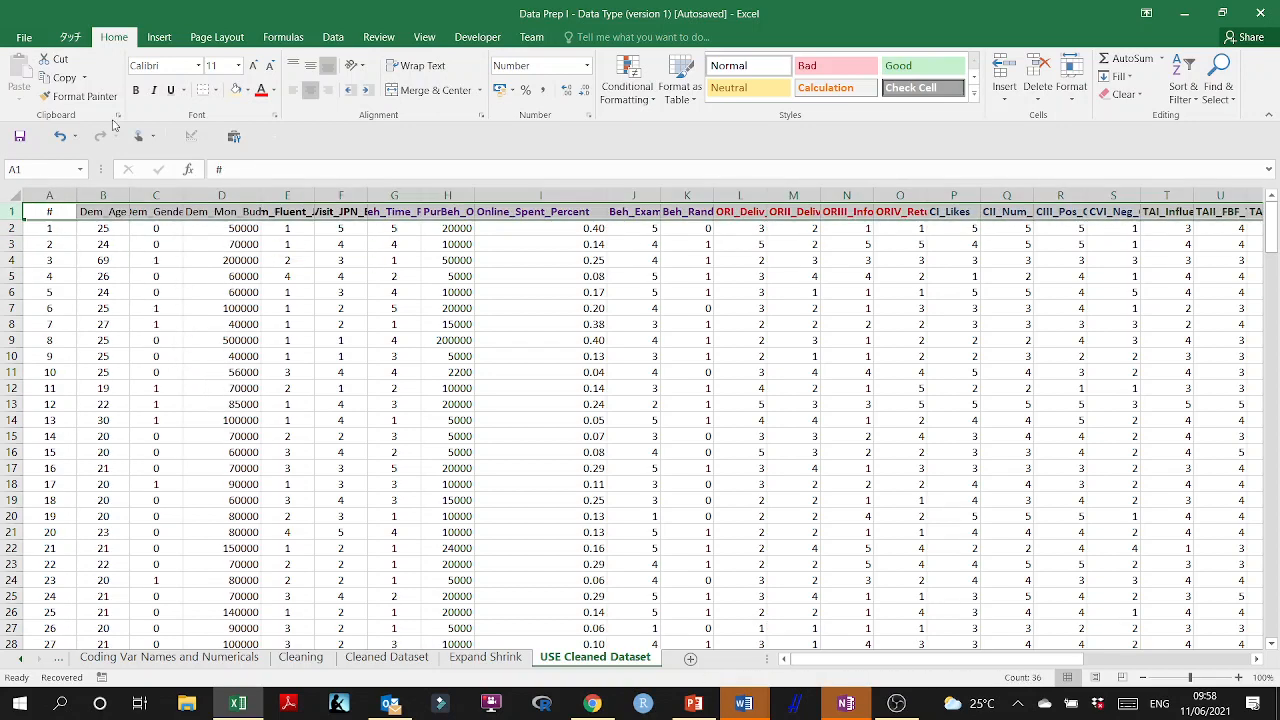
{"action": "left_click", "coordinate": [136, 90]}
{"action": "left_click", "coordinate": [318, 387]}
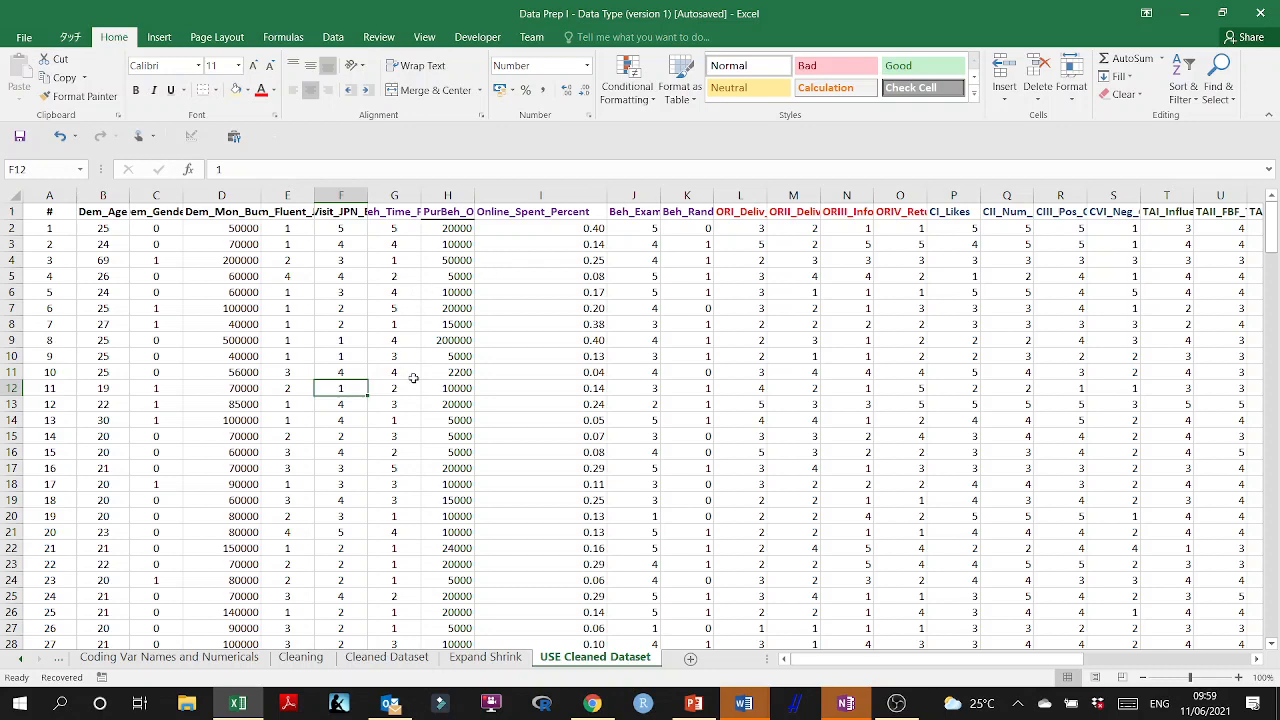
Copy the entire USE Cleaned Dataset table into cell A1 of a new blank workbook.
{"action": "left_click", "coordinate": [413, 378]}
{"action": "key", "text": "ctrl+a"}
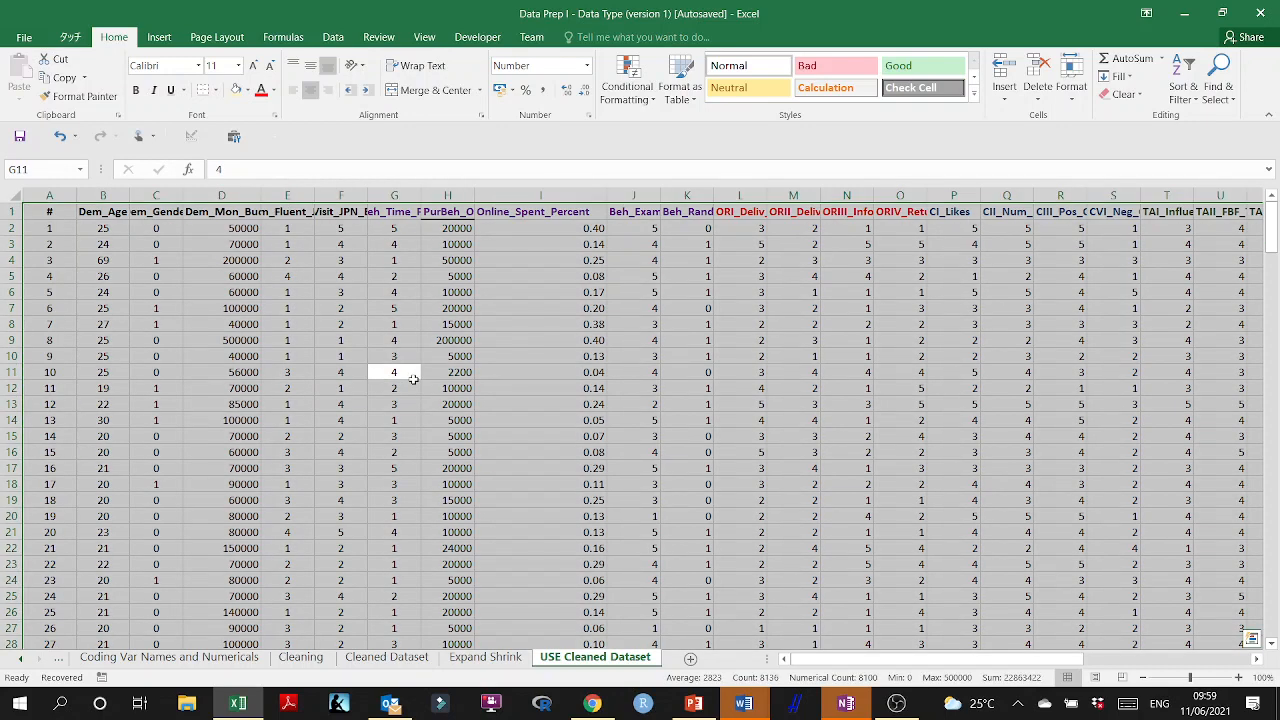
{"action": "key", "text": "ctrl+c"}
{"action": "left_click", "coordinate": [20, 39]}
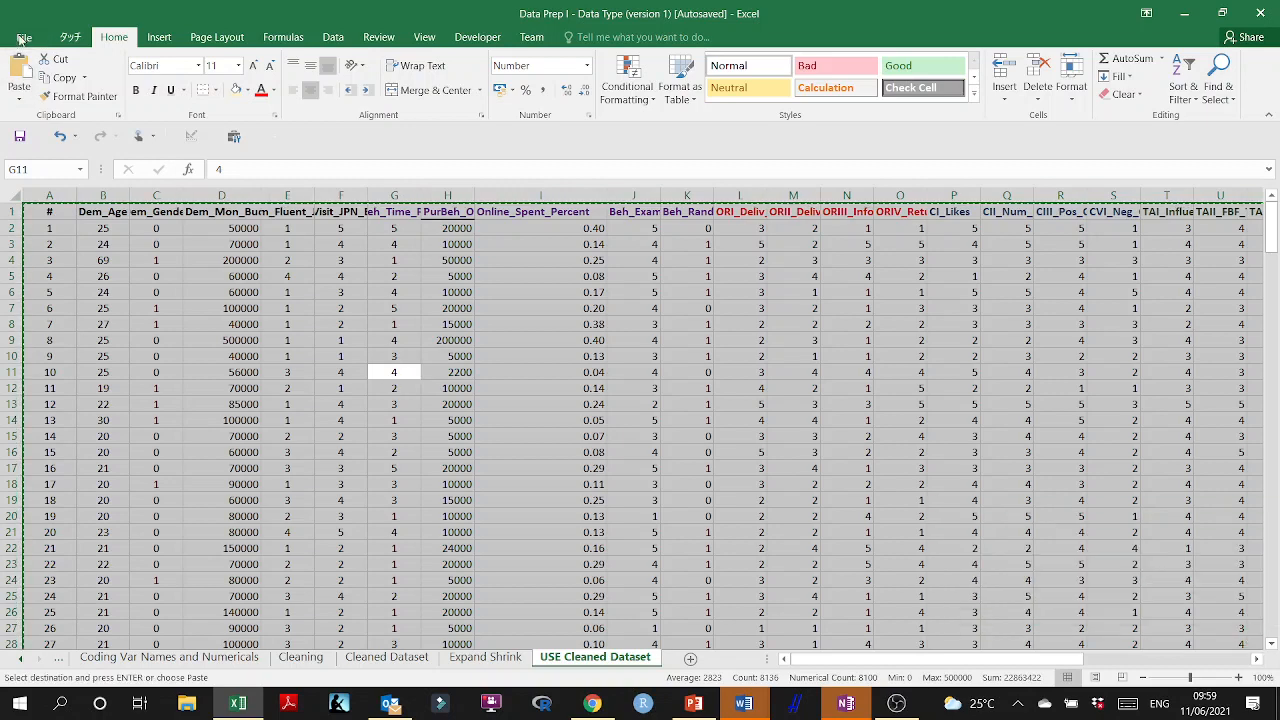
{"action": "left_click", "coordinate": [47, 106]}
{"action": "left_click", "coordinate": [200, 256]}
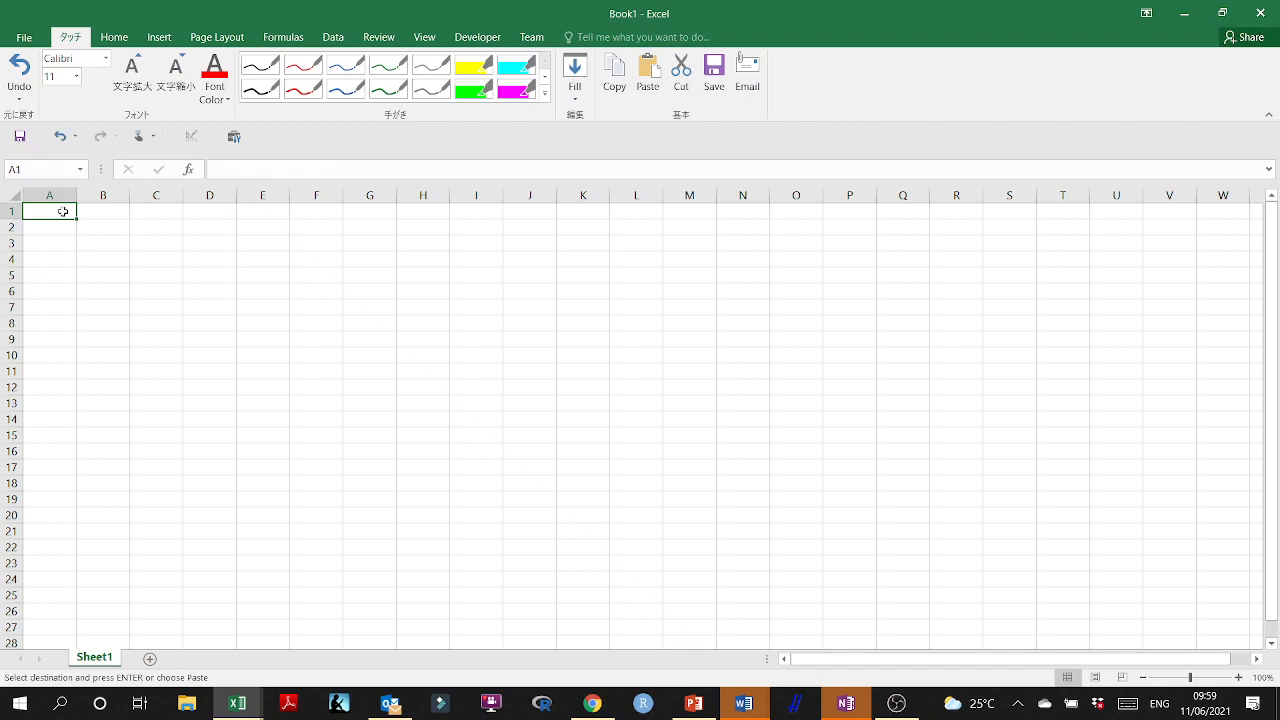
{"action": "key", "text": "ctrl+v"}
{"action": "left_click", "coordinate": [371, 322]}
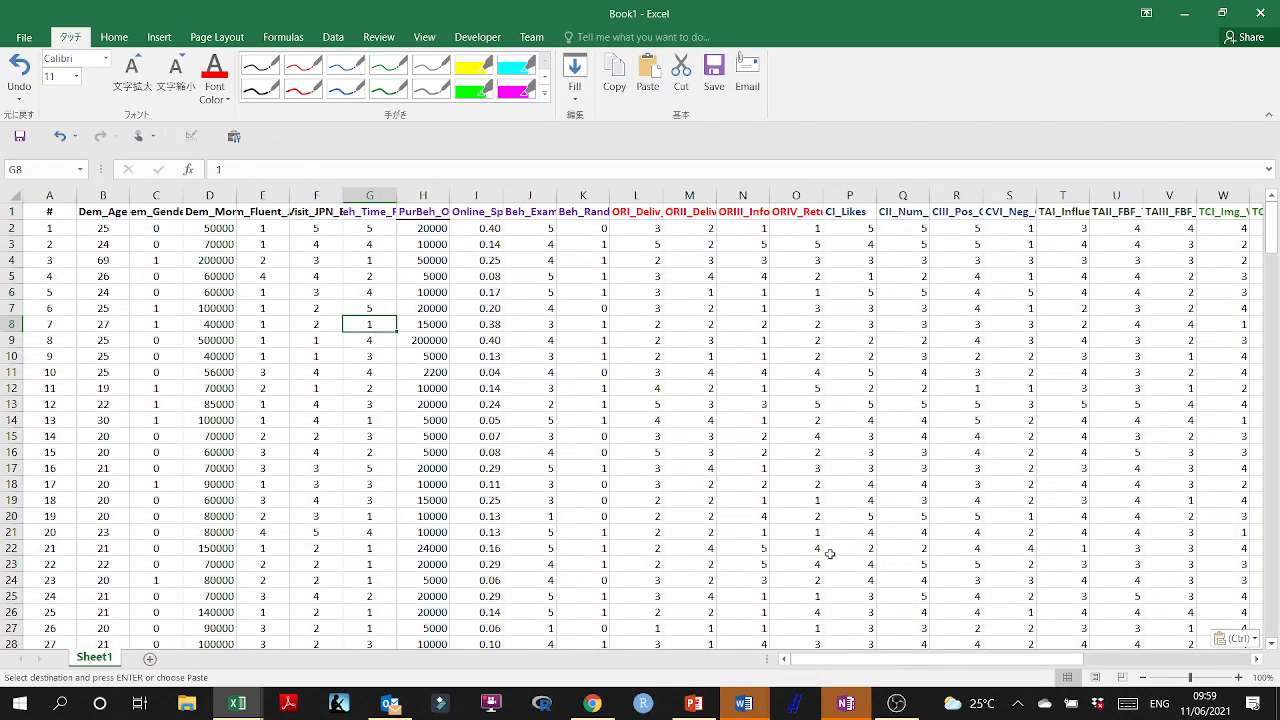
Rename the sheet holding the pasted survey data as Dataset Jun 11 2021.
{"action": "double_click", "coordinate": [100, 657]}
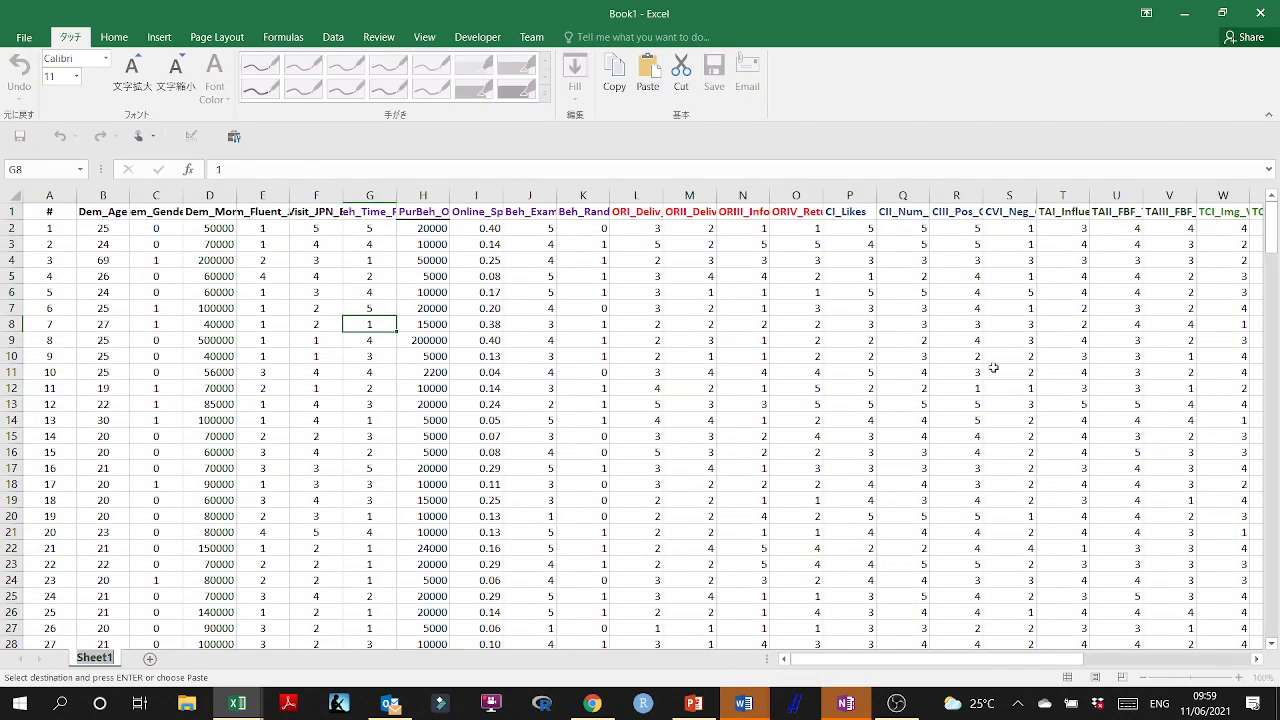
{"action": "type", "text": "Dataset"}
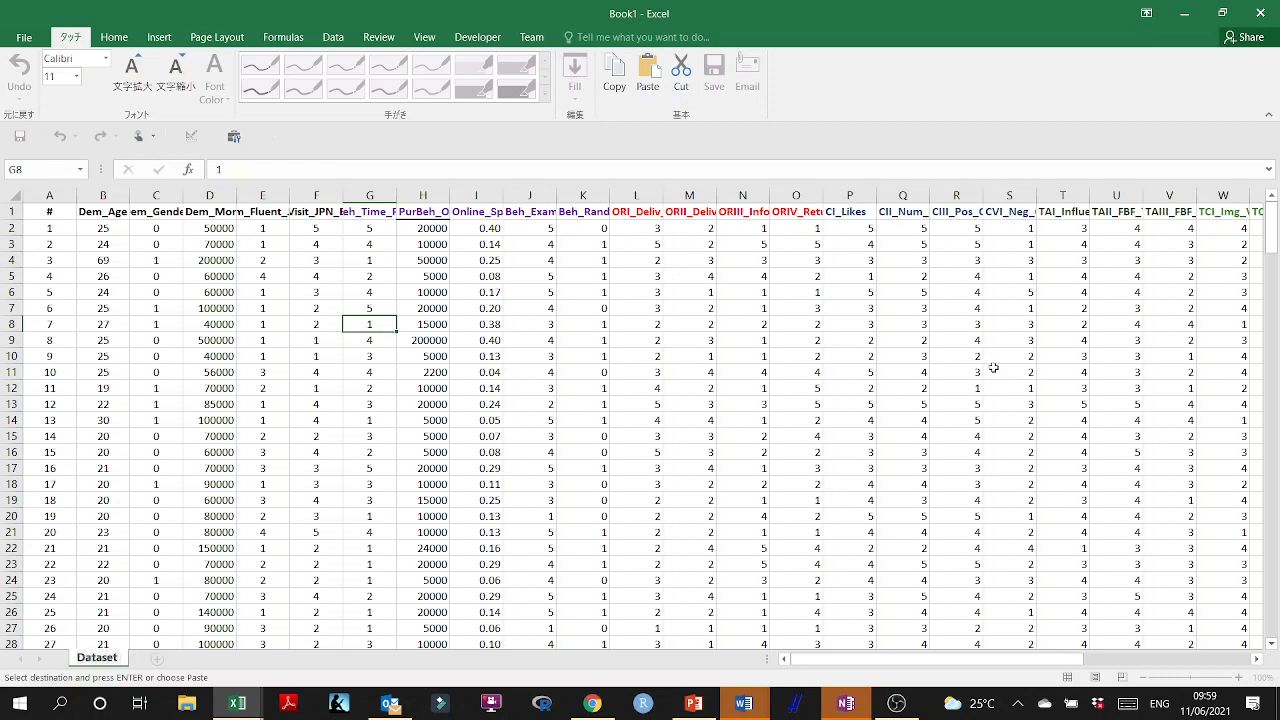
{"action": "type", "text": " Jun 11 2021"}
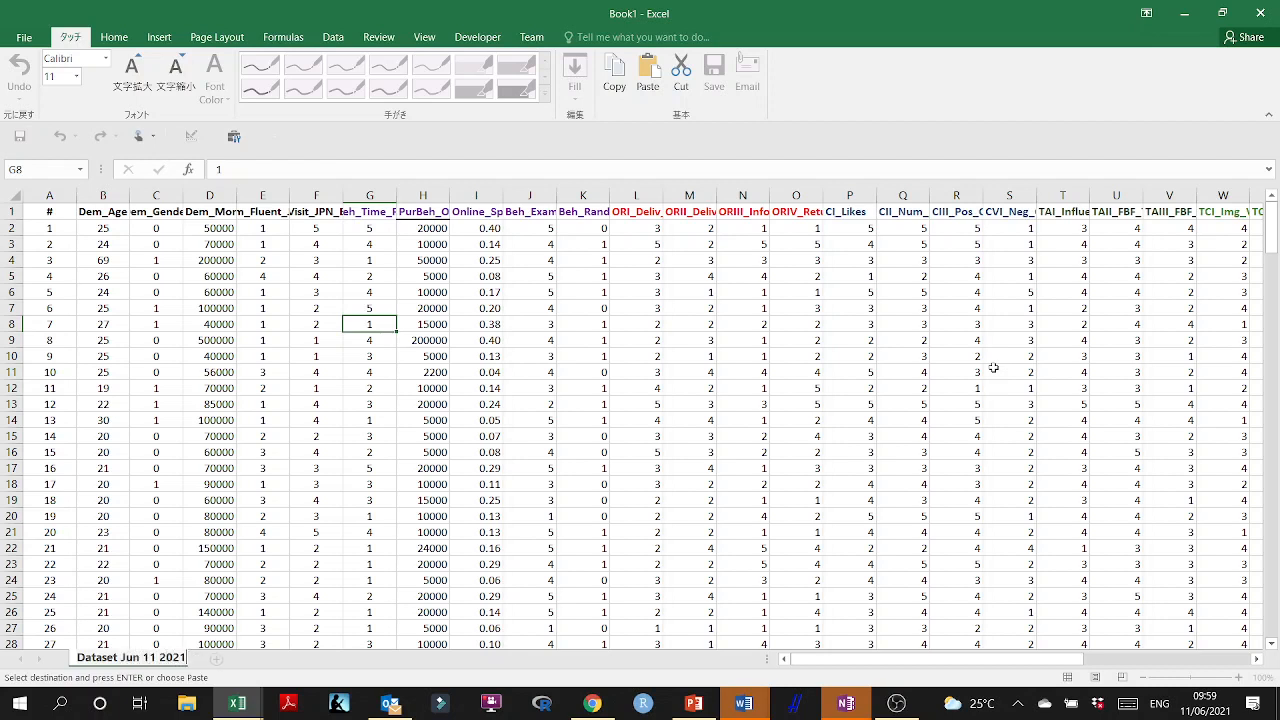
{"action": "left_click", "coordinate": [650, 372]}
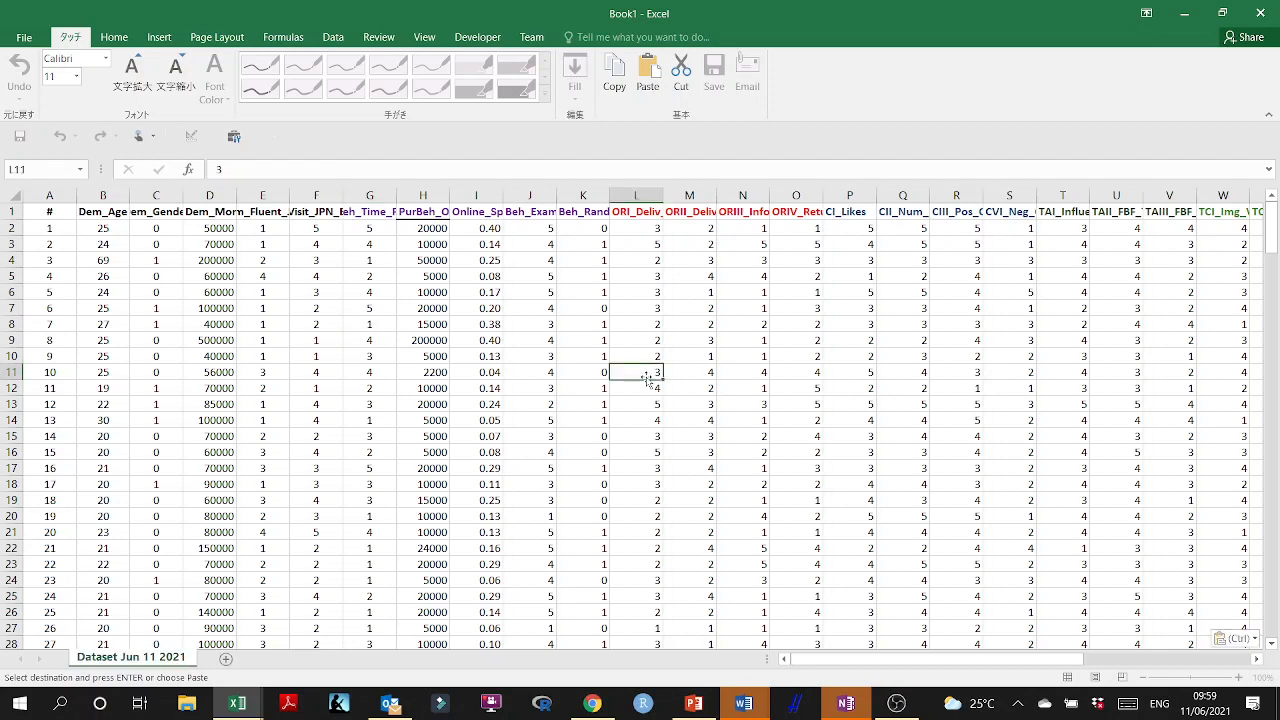
{"action": "key", "text": "ctrl+v"}
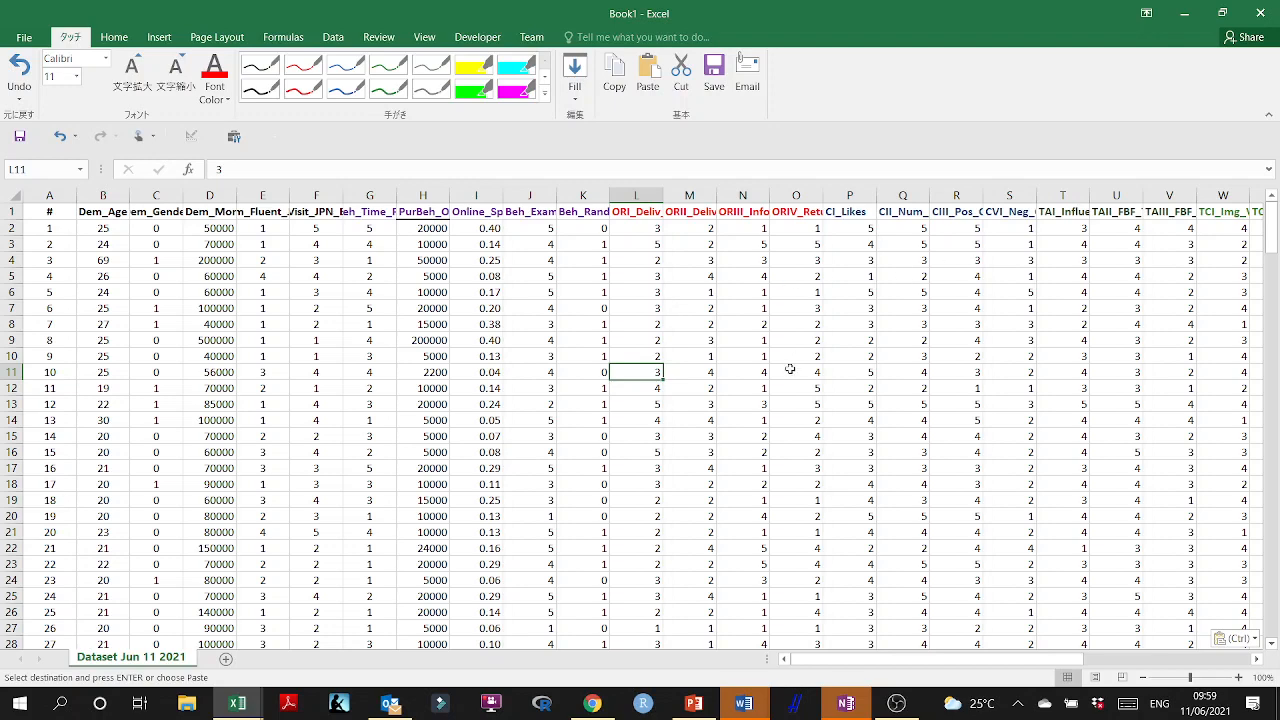
Look through the pasted variables across the whole table and check the contents of a few cells, including the Online_Spent_Percent formula.
{"action": "left_click_drag", "start_coordinate": [940, 660], "coordinate": [1190, 668]}
{"action": "scroll", "coordinate": [973, 432], "scroll_direction": "down", "scroll_amount": 4}
{"action": "scroll", "coordinate": [973, 432], "scroll_direction": "down", "scroll_amount": 2}
{"action": "scroll", "coordinate": [973, 436], "scroll_direction": "up", "scroll_amount": 6}
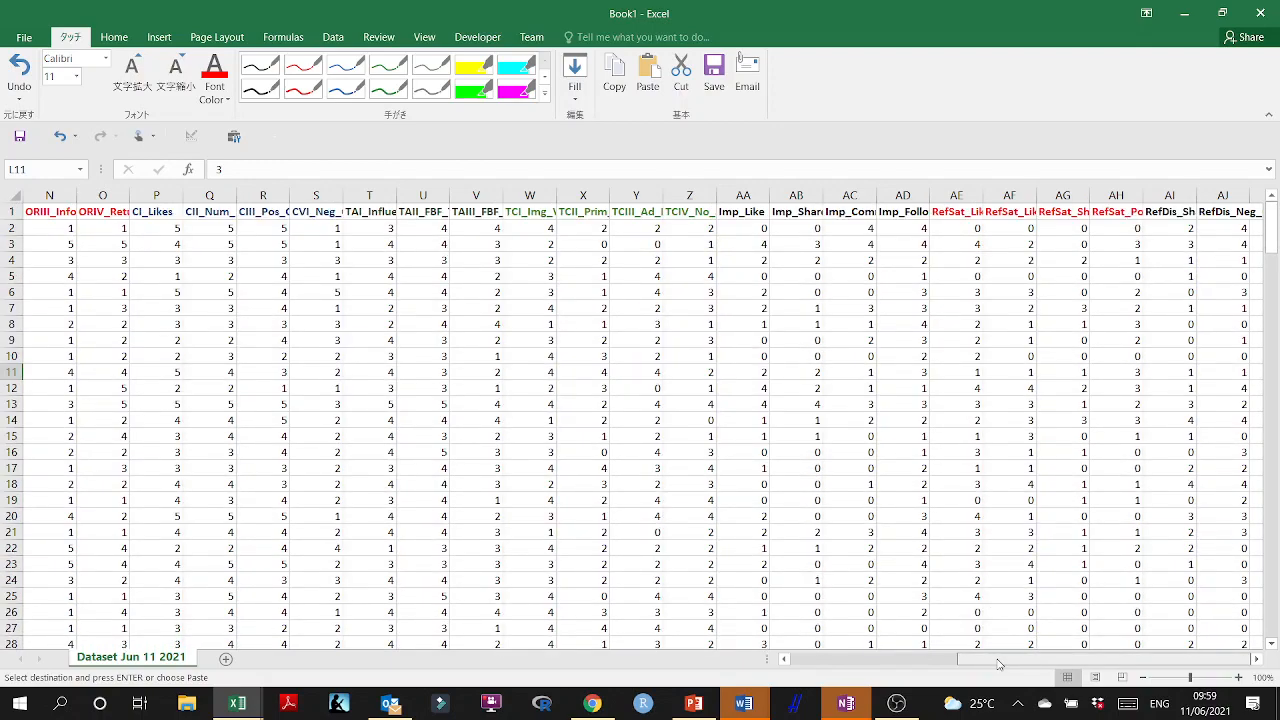
{"action": "left_click_drag", "start_coordinate": [998, 664], "coordinate": [805, 665]}
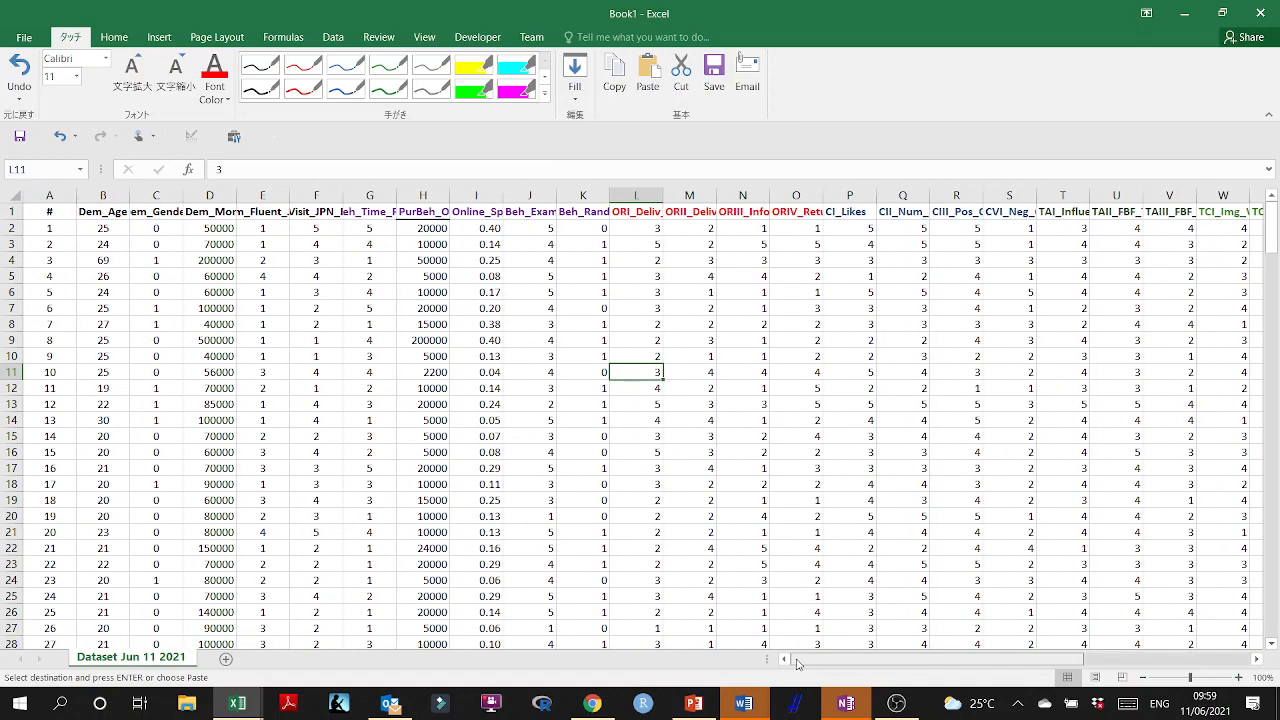
{"action": "left_click", "coordinate": [531, 419]}
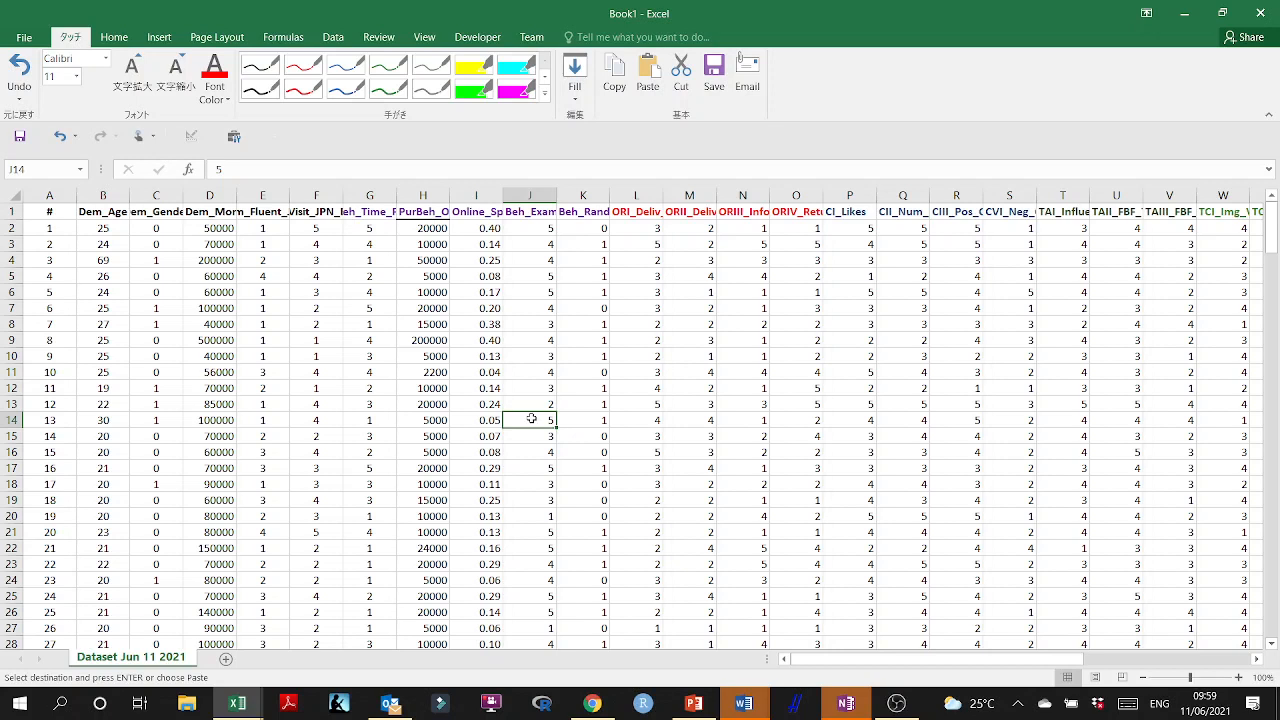
{"action": "left_click", "coordinate": [667, 437]}
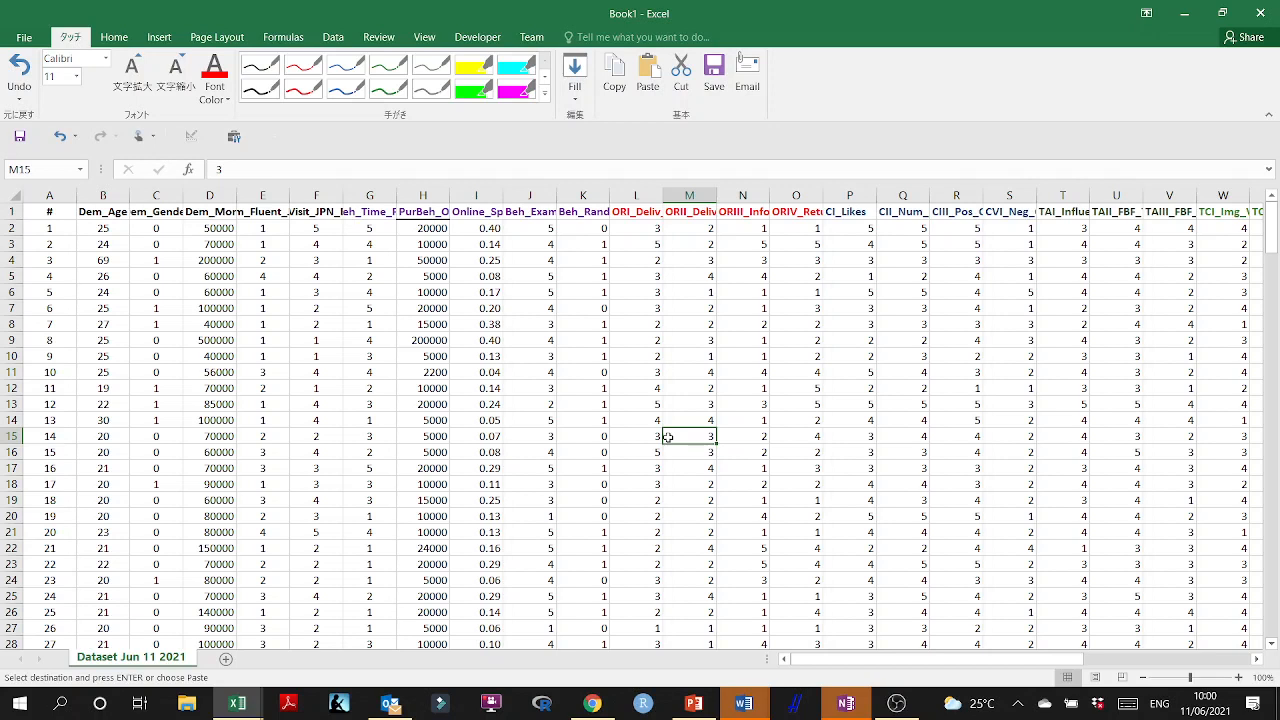
{"action": "left_click", "coordinate": [480, 436]}
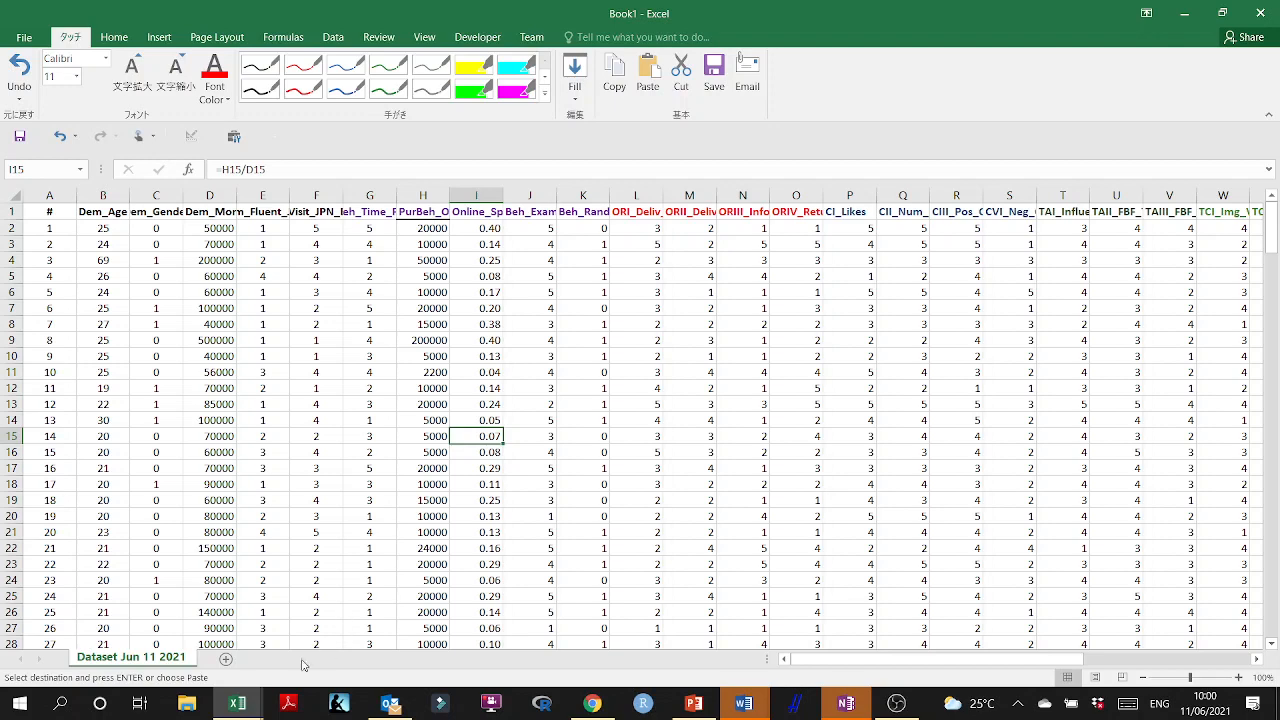
Save the autosaved Data Prep I workbook over the existing Data Prep I - Data Type file in the Presentation folder, and close it.
{"action": "mouse_move", "coordinate": [240, 705]}
{"action": "left_click", "coordinate": [195, 660]}
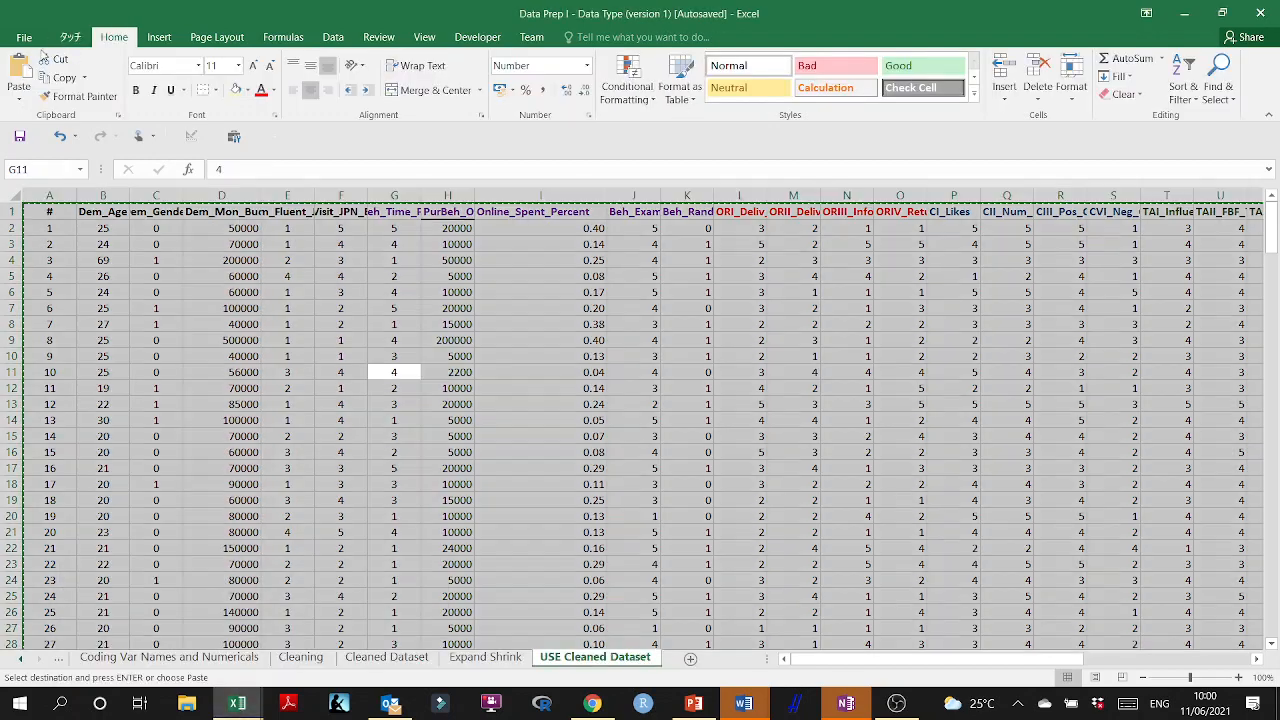
{"action": "left_click", "coordinate": [26, 38]}
{"action": "left_click", "coordinate": [48, 186]}
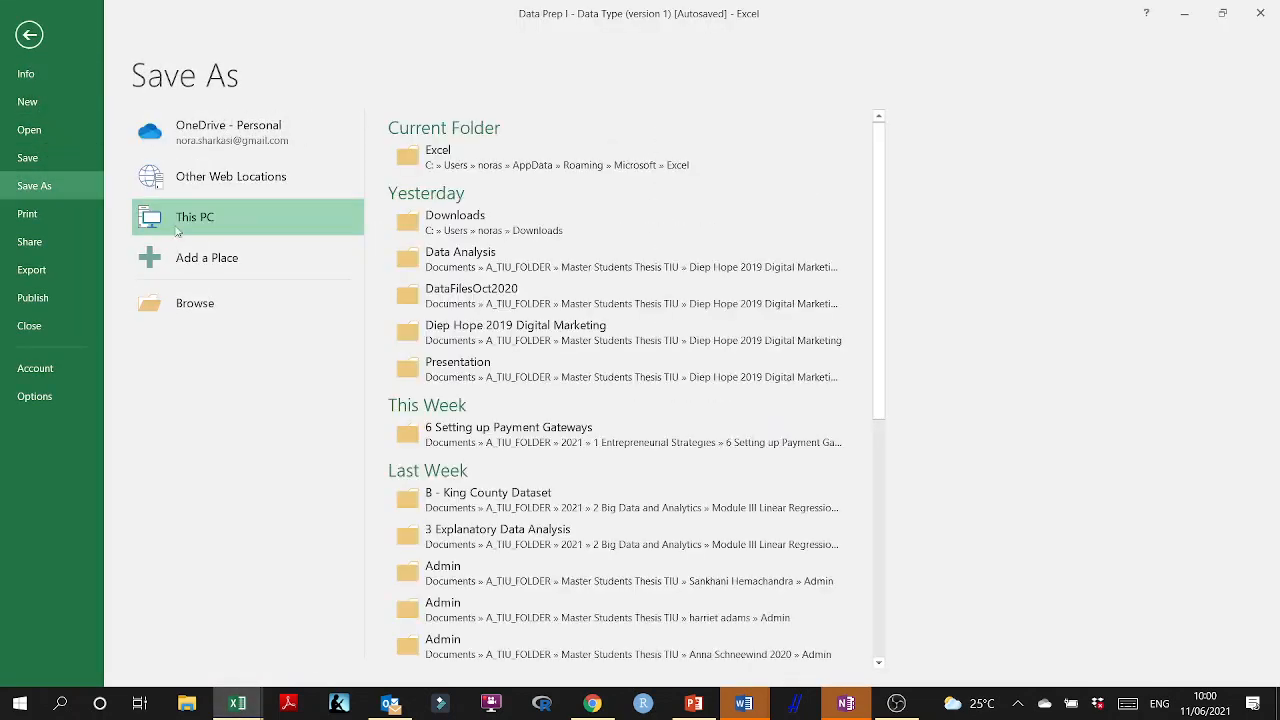
{"action": "left_click", "coordinate": [300, 305]}
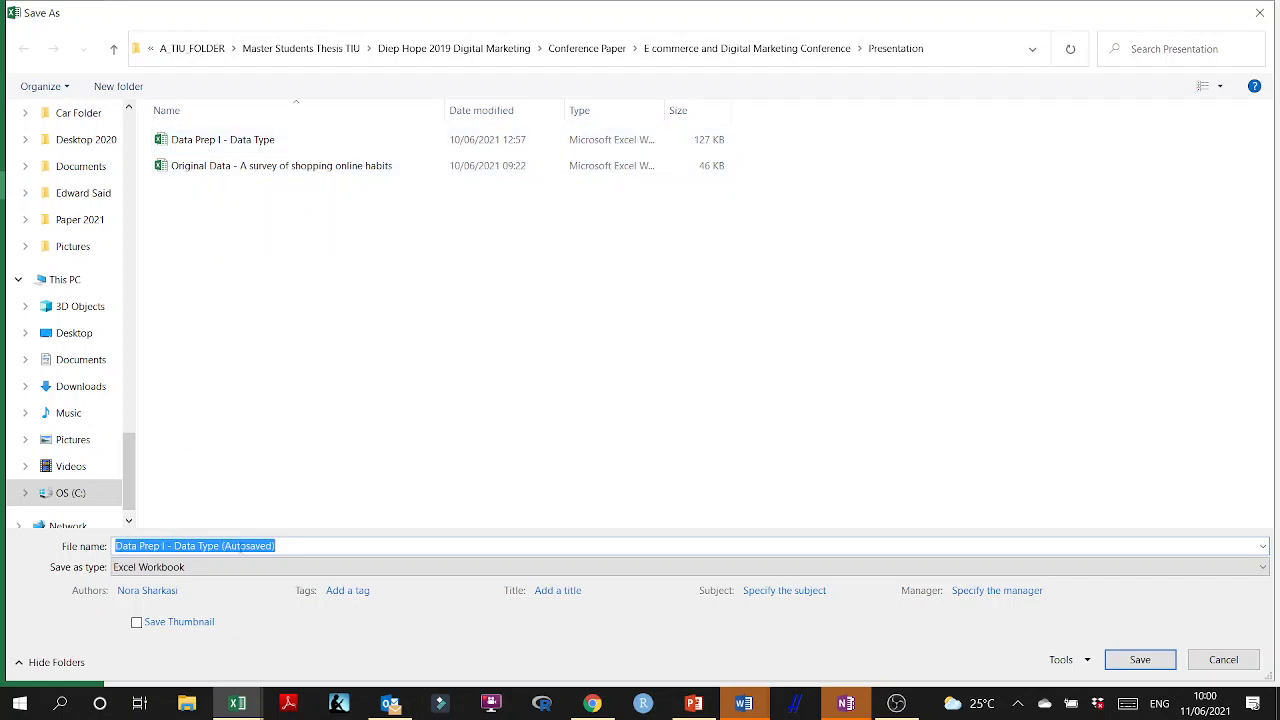
{"action": "left_click_drag", "start_coordinate": [221, 546], "coordinate": [339, 548]}
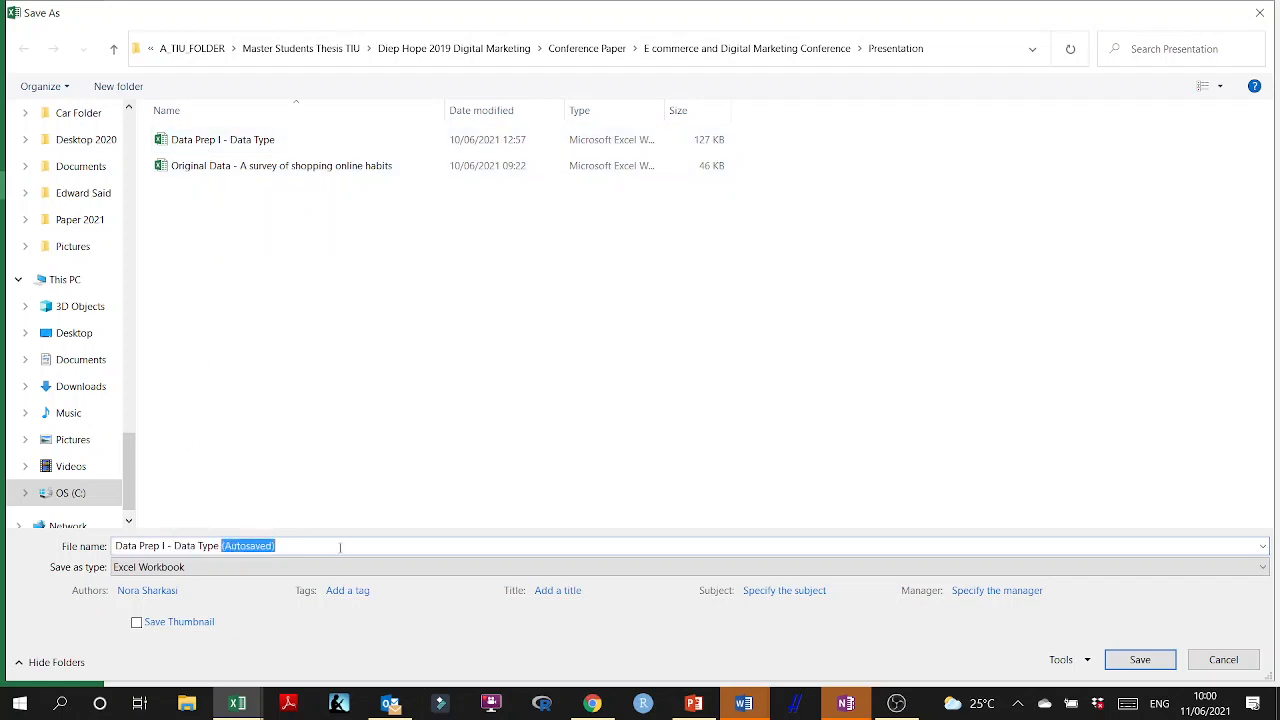
{"action": "key", "text": "BackSpace"}
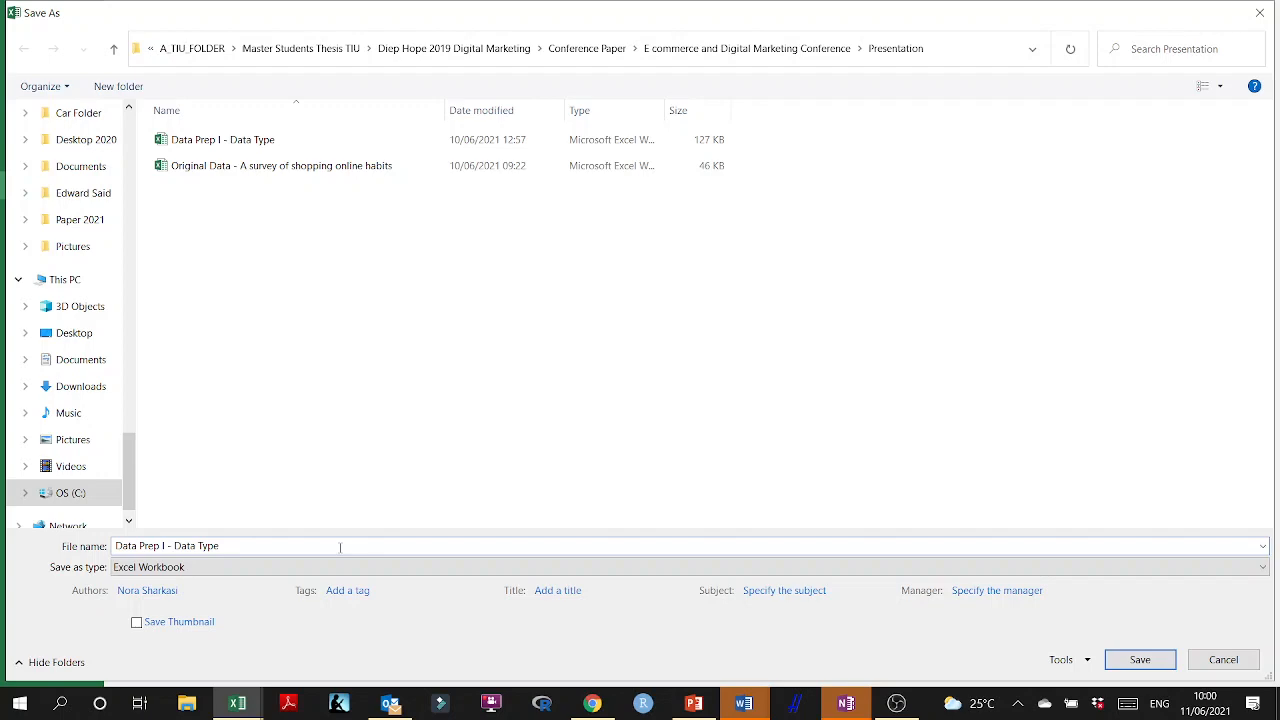
{"action": "left_click", "coordinate": [274, 138]}
{"action": "left_click", "coordinate": [1140, 660]}
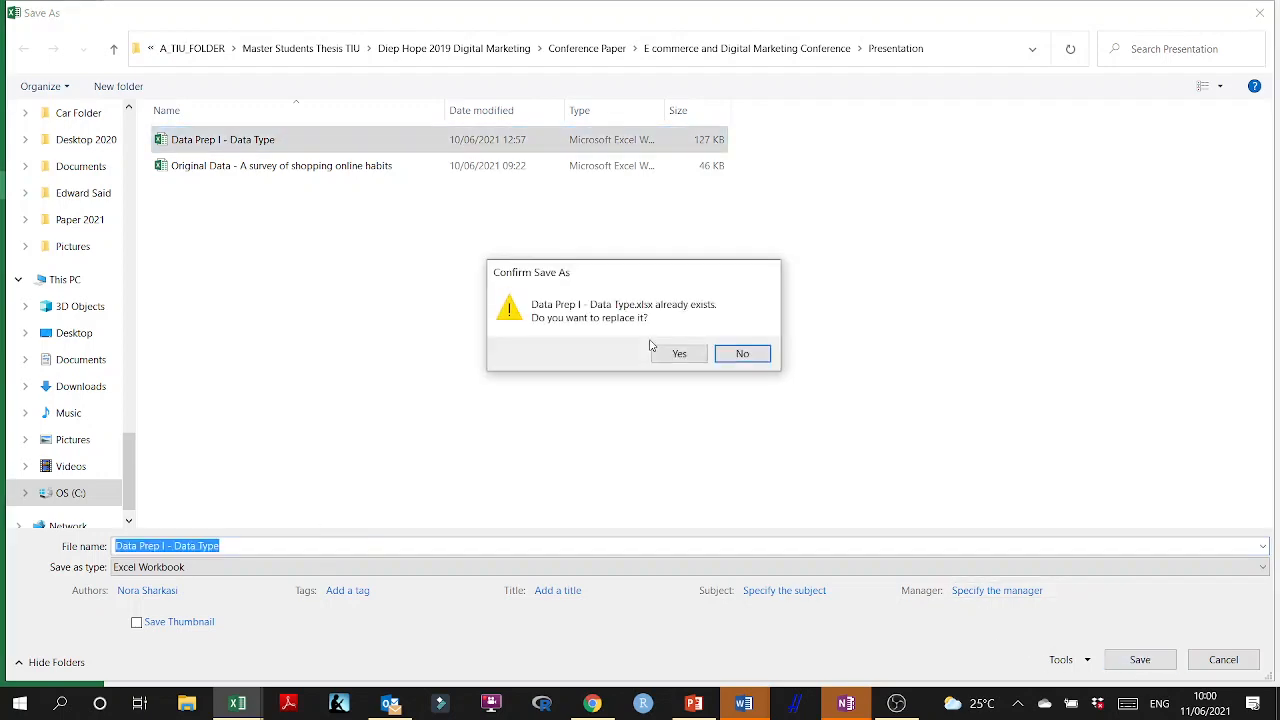
{"action": "left_click", "coordinate": [680, 352]}
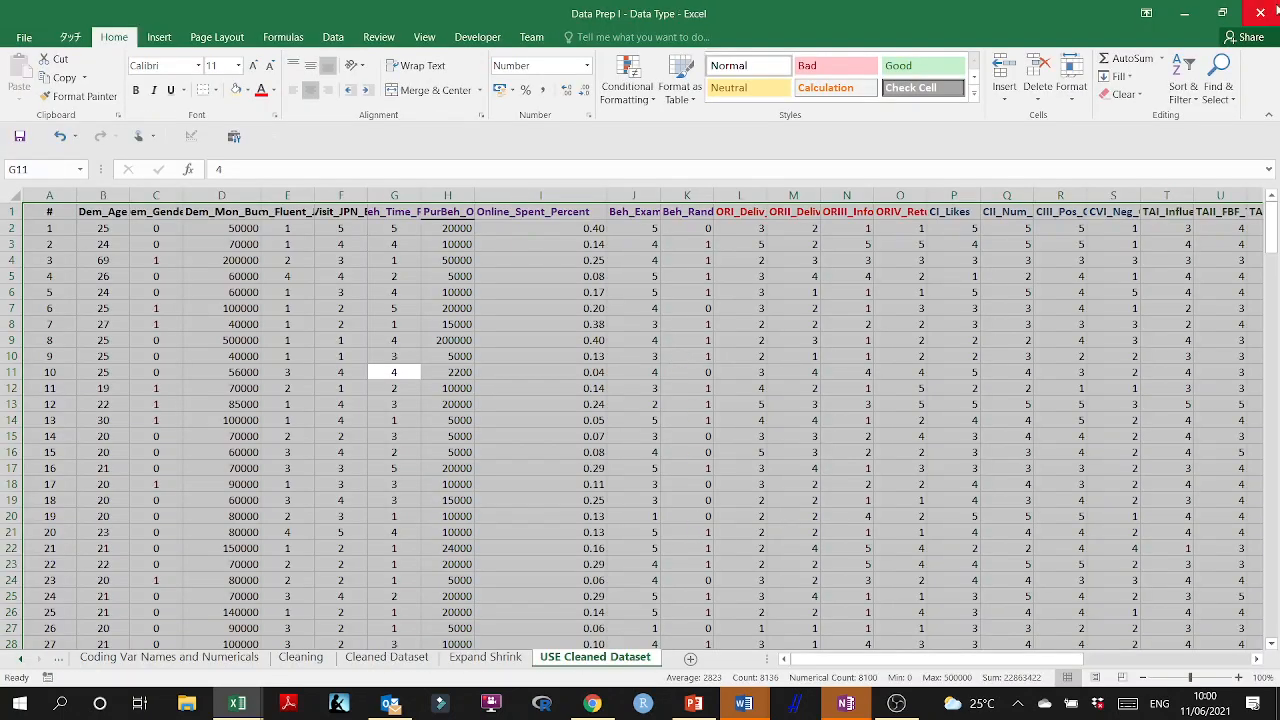
{"action": "left_click", "coordinate": [1274, 6]}
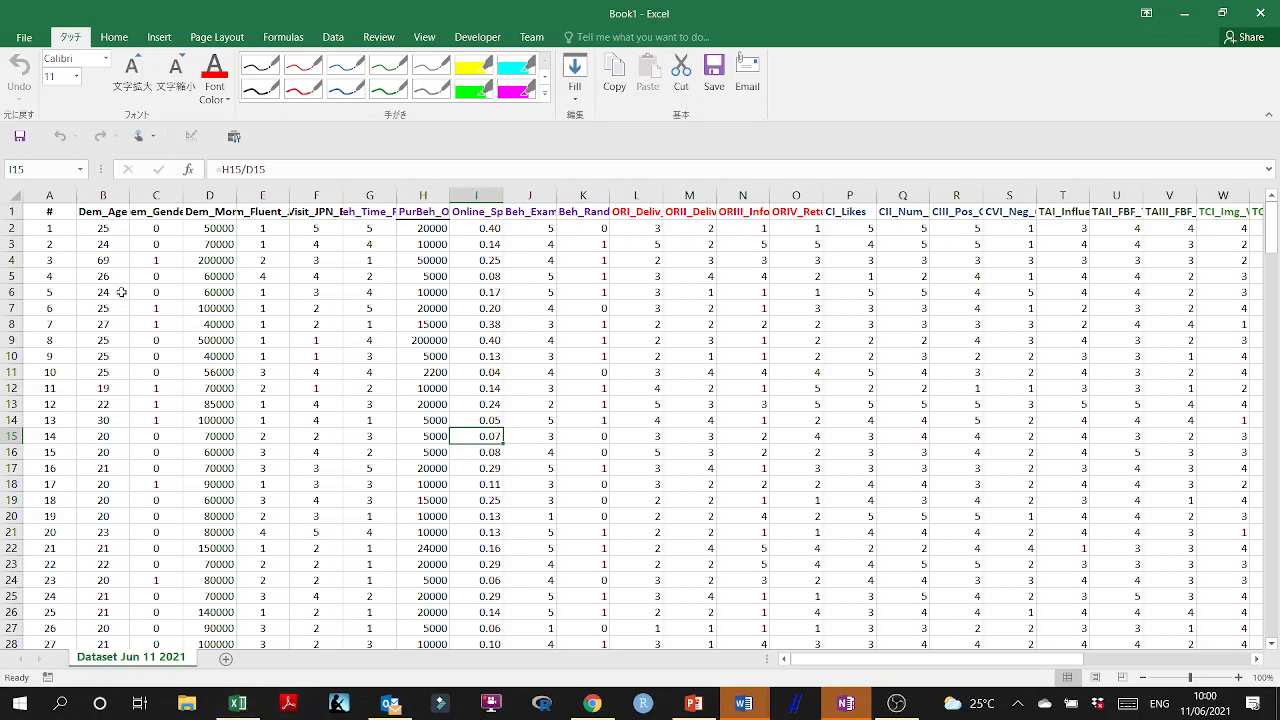
Start saving the new workbook under a new name and go to the conference paper's Presentation folder, inside E commerce and Digital Marketing Conference.
{"action": "left_click", "coordinate": [22, 44]}
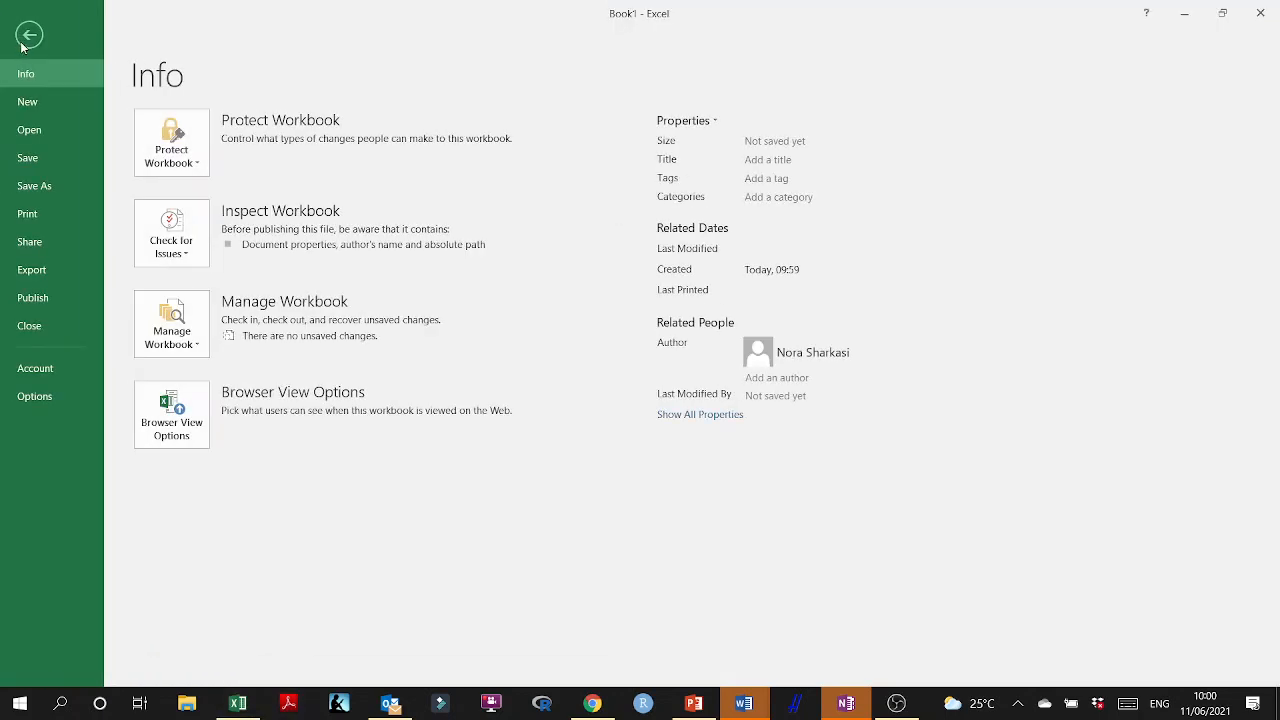
{"action": "left_click", "coordinate": [40, 187]}
{"action": "left_click", "coordinate": [266, 313]}
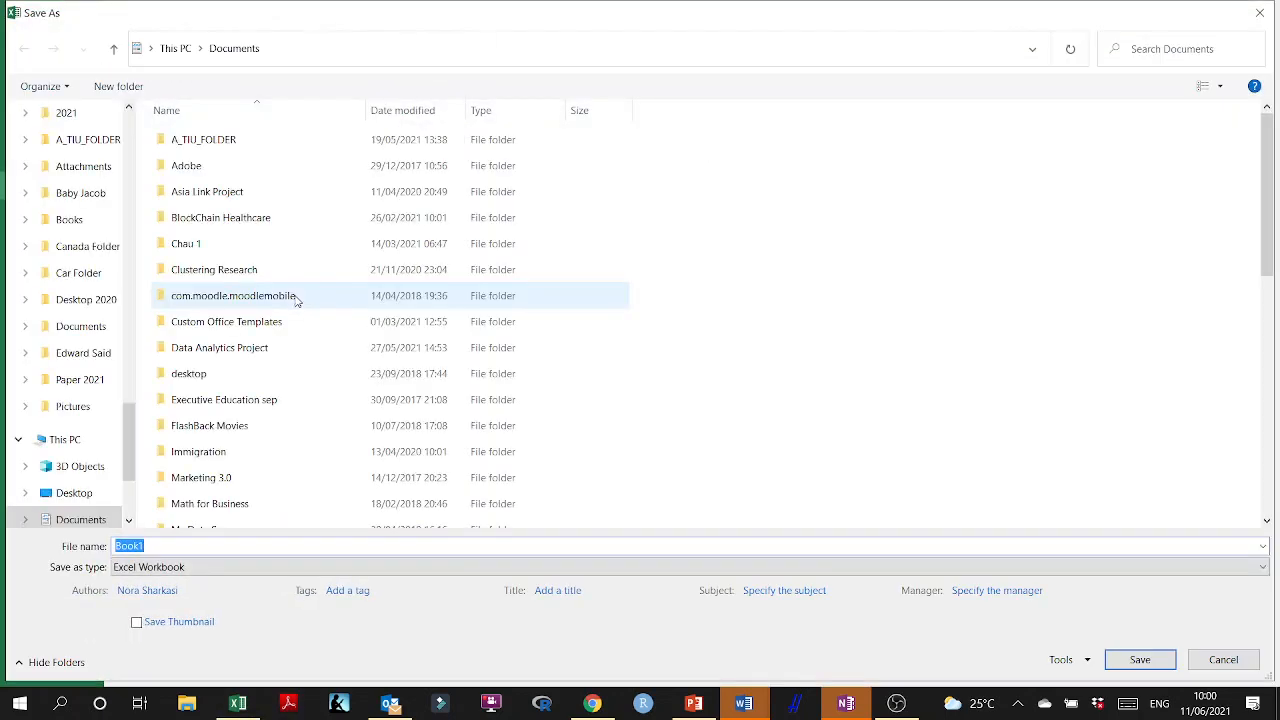
{"action": "double_click", "coordinate": [222, 145]}
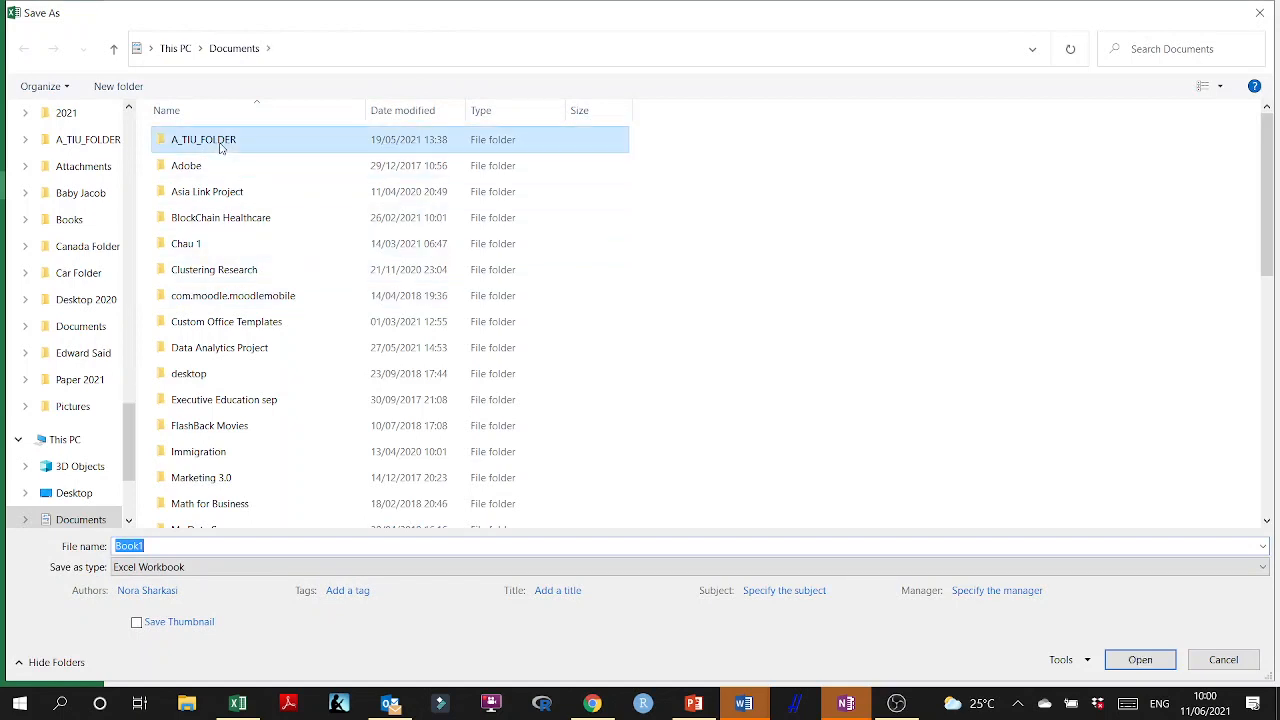
{"action": "double_click", "coordinate": [257, 329]}
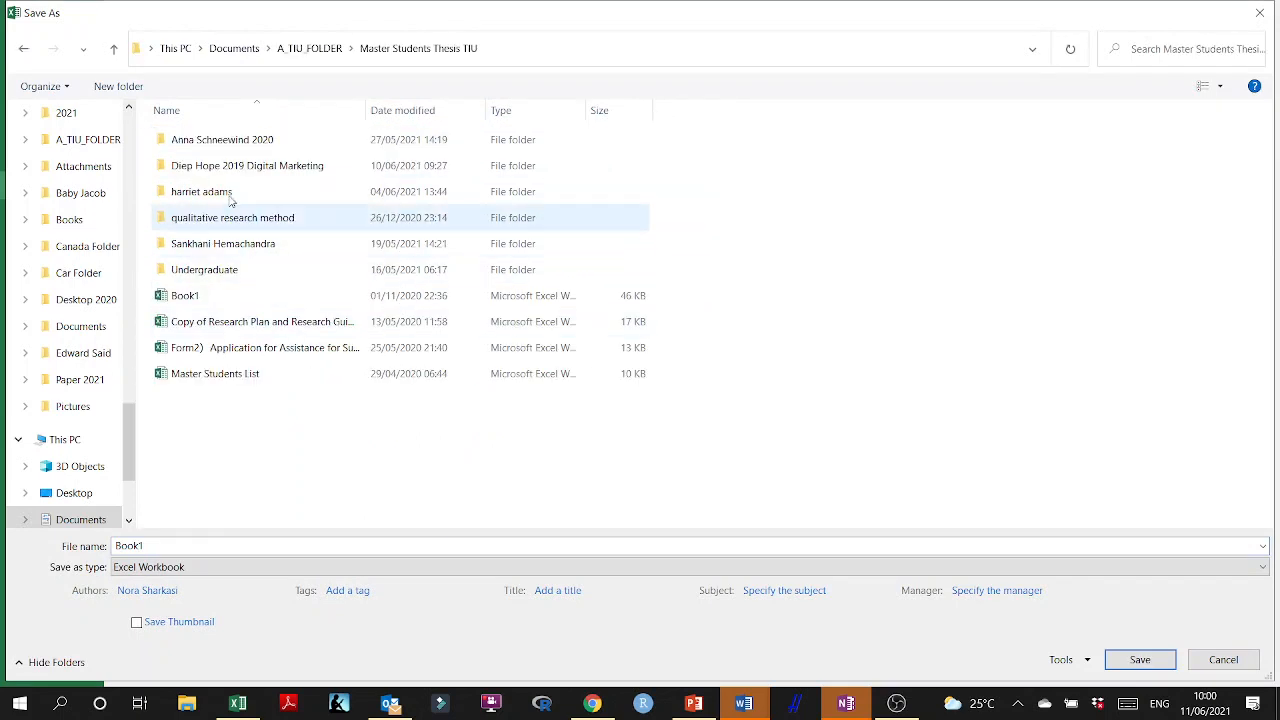
{"action": "double_click", "coordinate": [209, 166]}
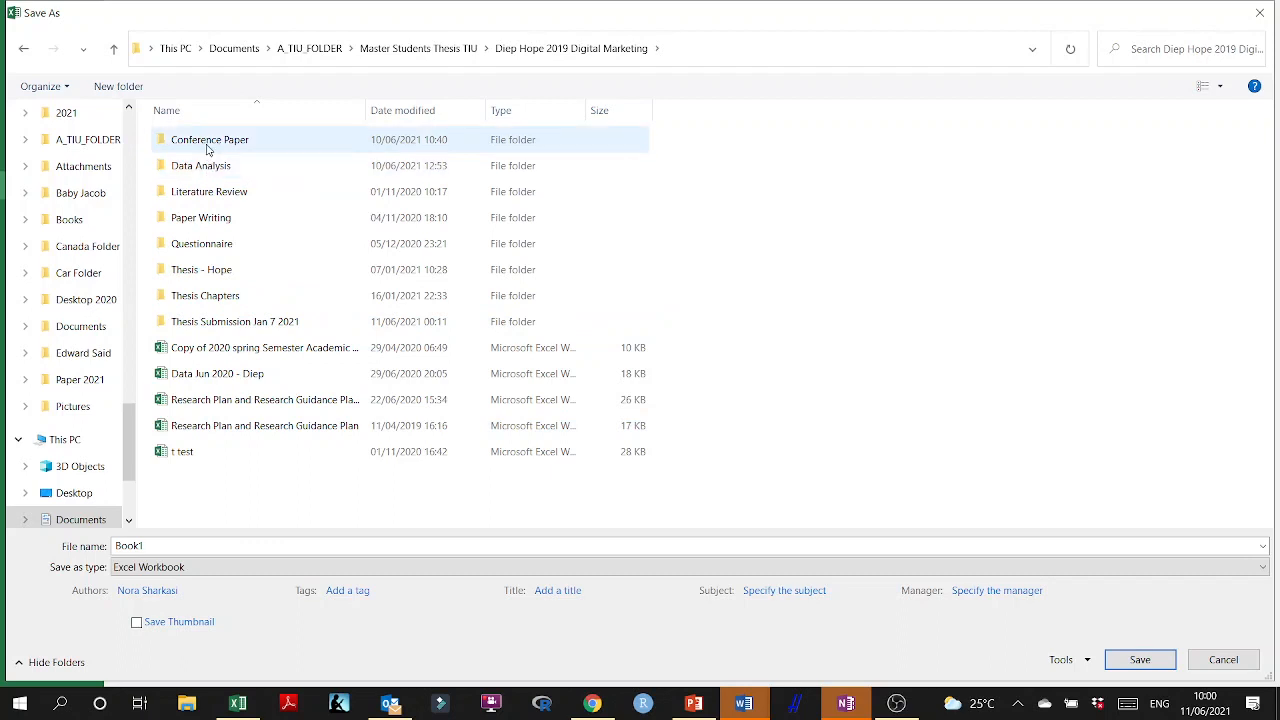
{"action": "double_click", "coordinate": [209, 142]}
{"action": "double_click", "coordinate": [211, 167]}
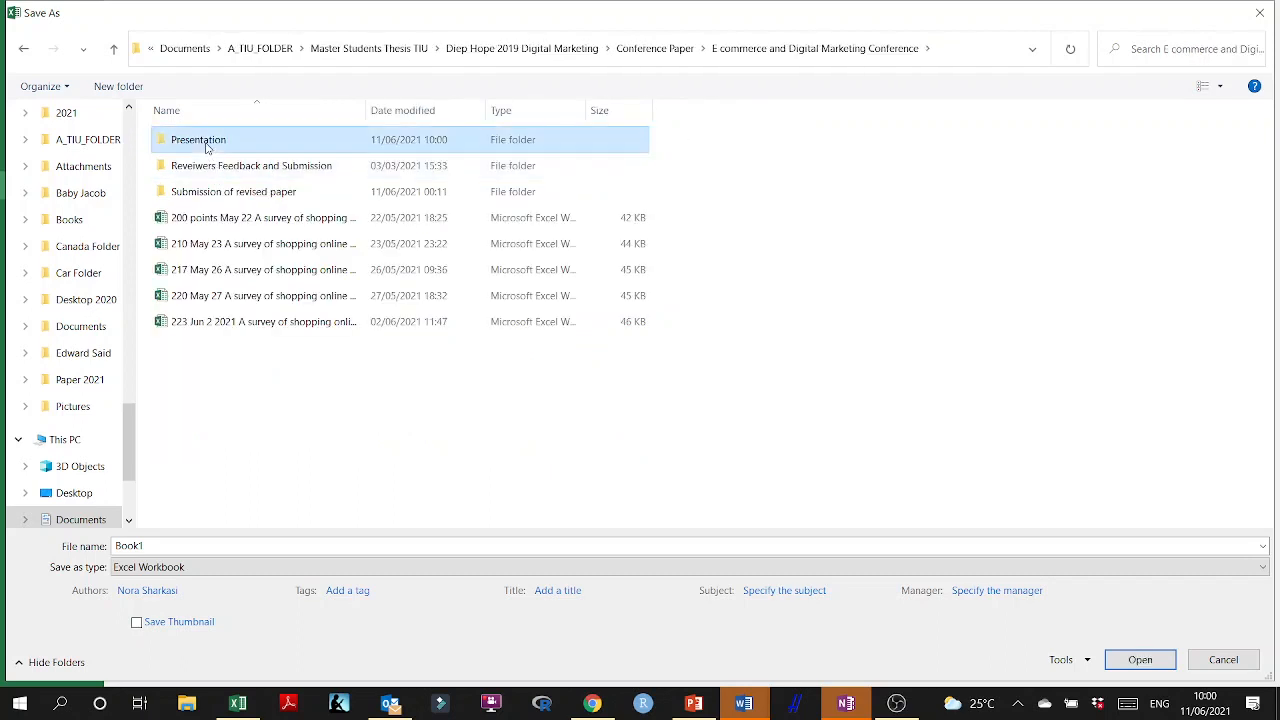
{"action": "double_click", "coordinate": [209, 150]}
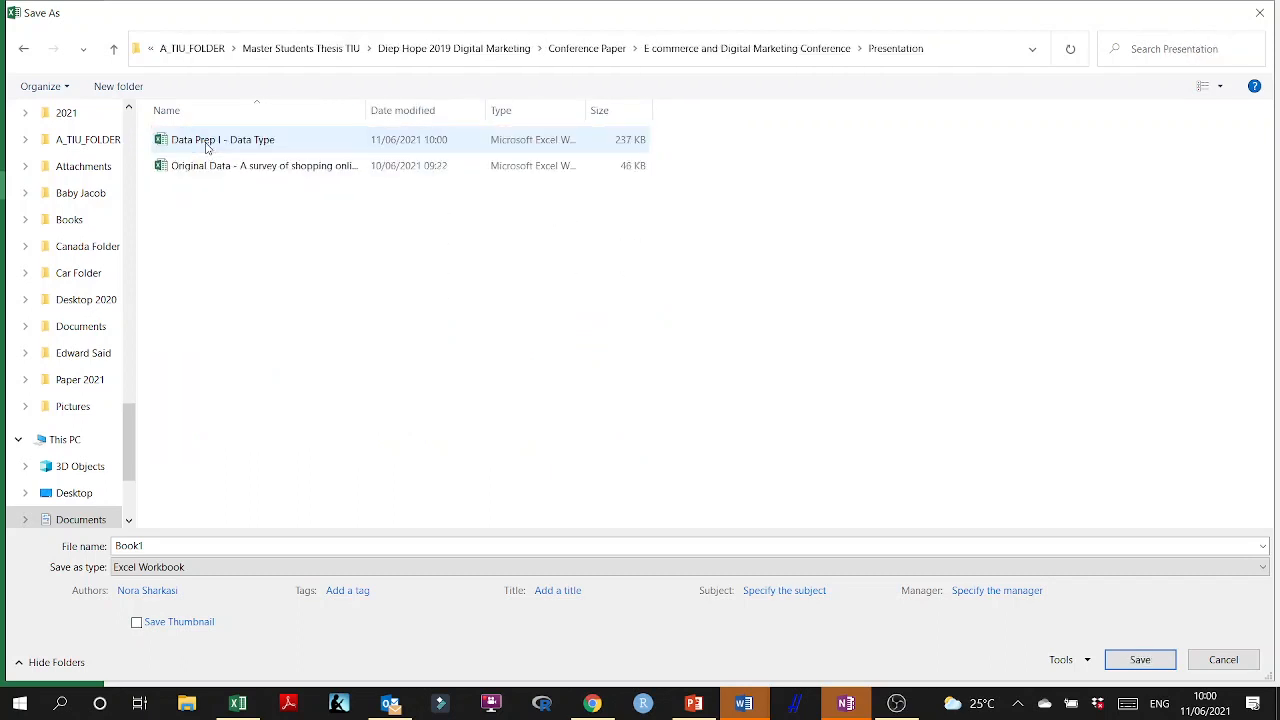
Name the new workbook Dataset and save it as an Excel Workbook.
{"action": "left_click", "coordinate": [181, 545]}
{"action": "type", "text": "Dat"}
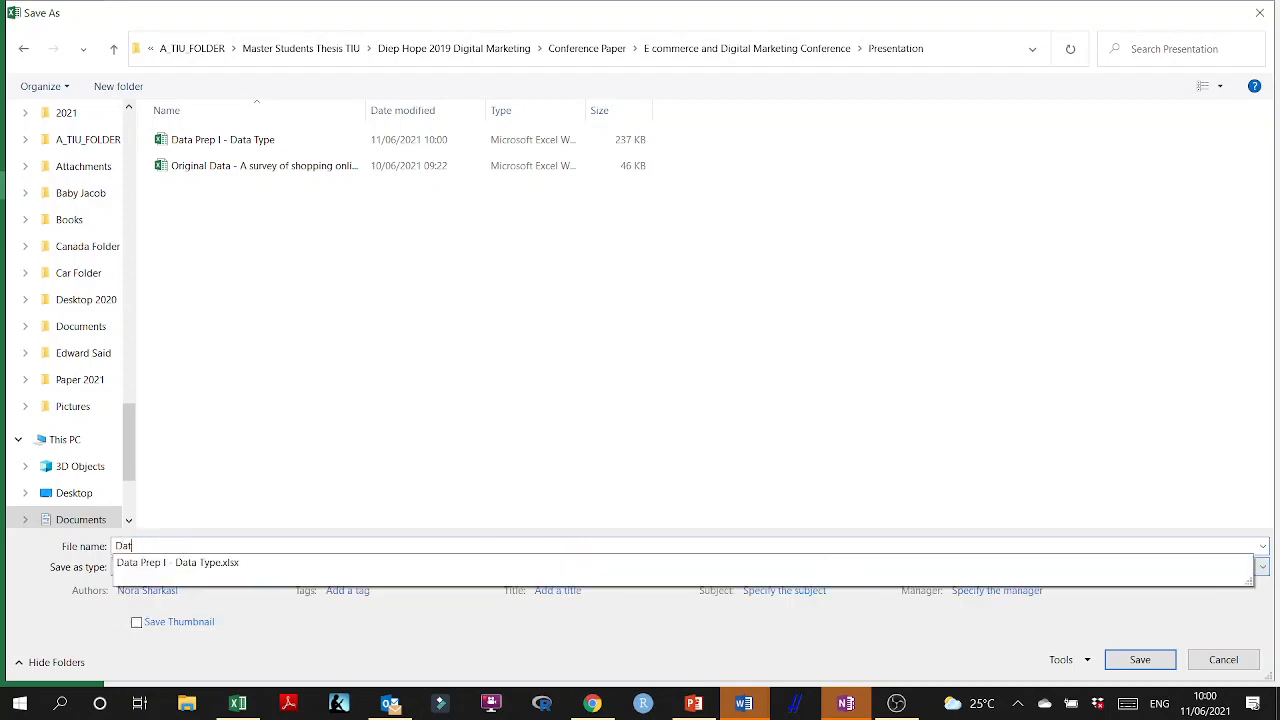
{"action": "type", "text": "aset for Analysi"}
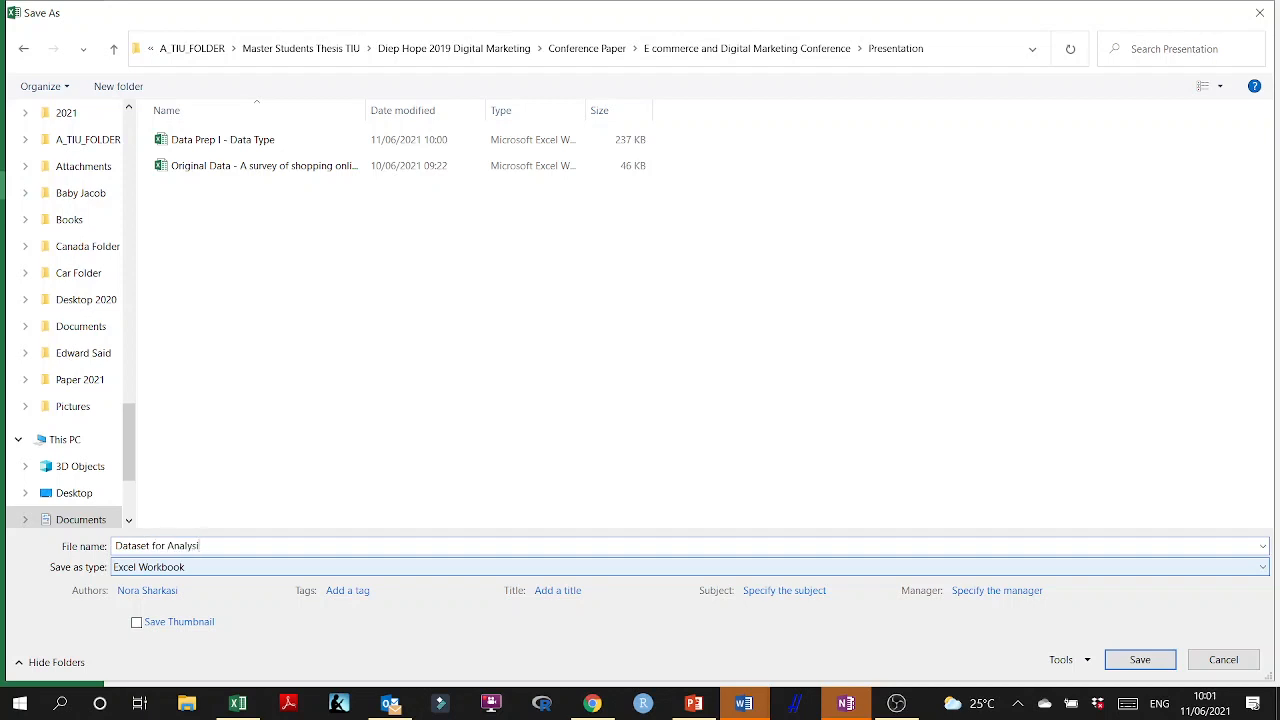
{"action": "key", "text": "BackSpace"}
{"action": "key", "text": "BackSpace"}
{"action": "key", "text": "BackSpace"}
{"action": "key", "text": "BackSpace"}
{"action": "key", "text": "BackSpace"}
{"action": "key", "text": "BackSpace"}
{"action": "key", "text": "BackSpace"}
{"action": "key", "text": "Return"}
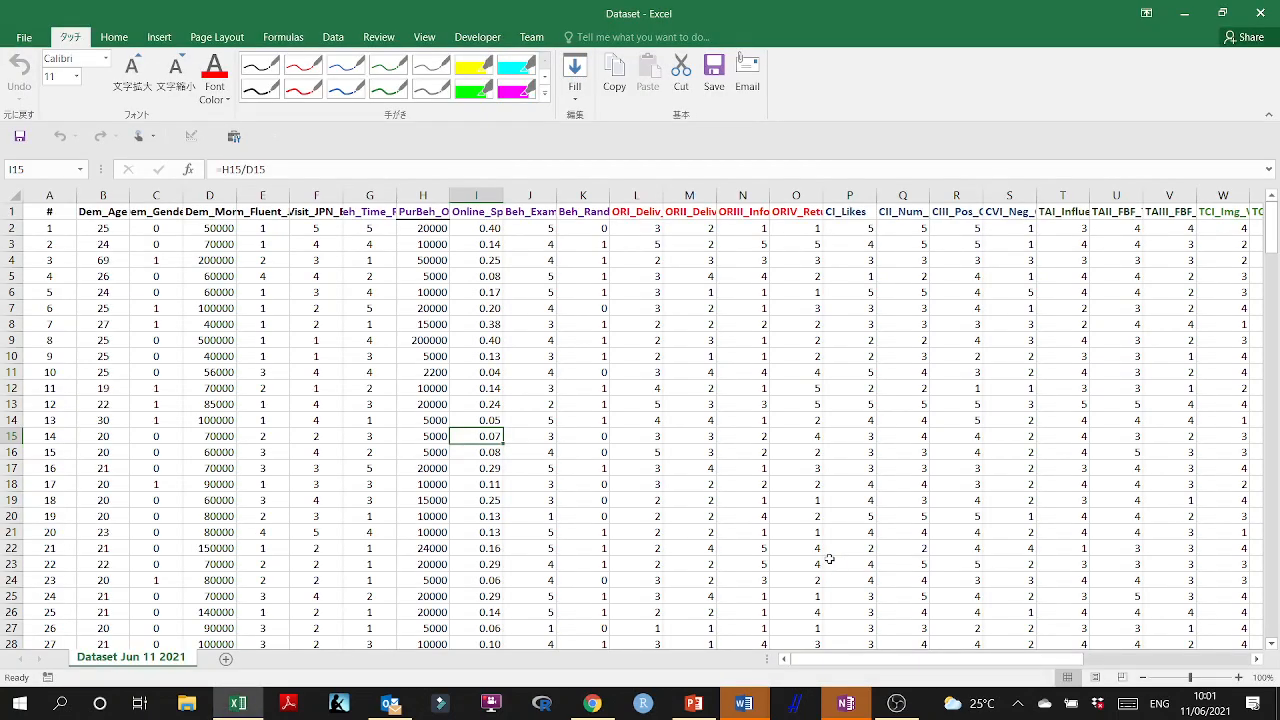
Switch to File Explorer and open the conference paper's Presentation folder, starting from Documents and A_TIU_FOLDER.
{"action": "left_click", "coordinate": [176, 704]}
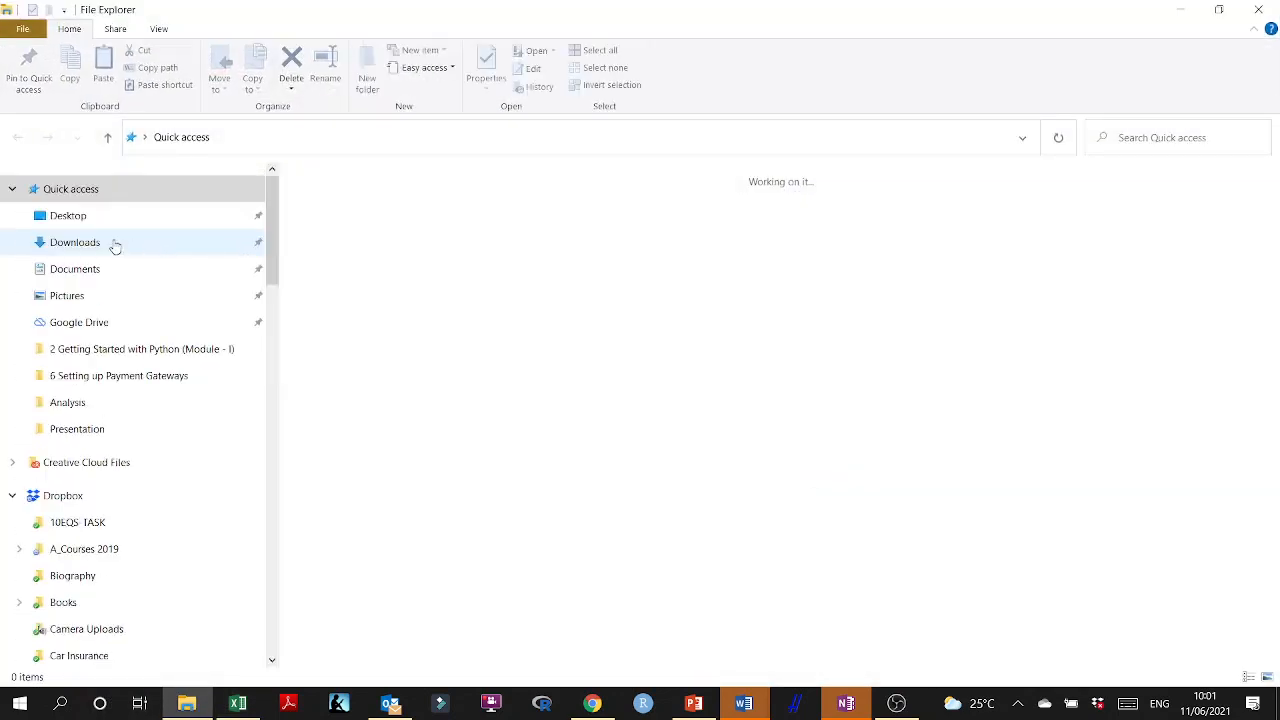
{"action": "left_click", "coordinate": [100, 270]}
{"action": "double_click", "coordinate": [366, 189]}
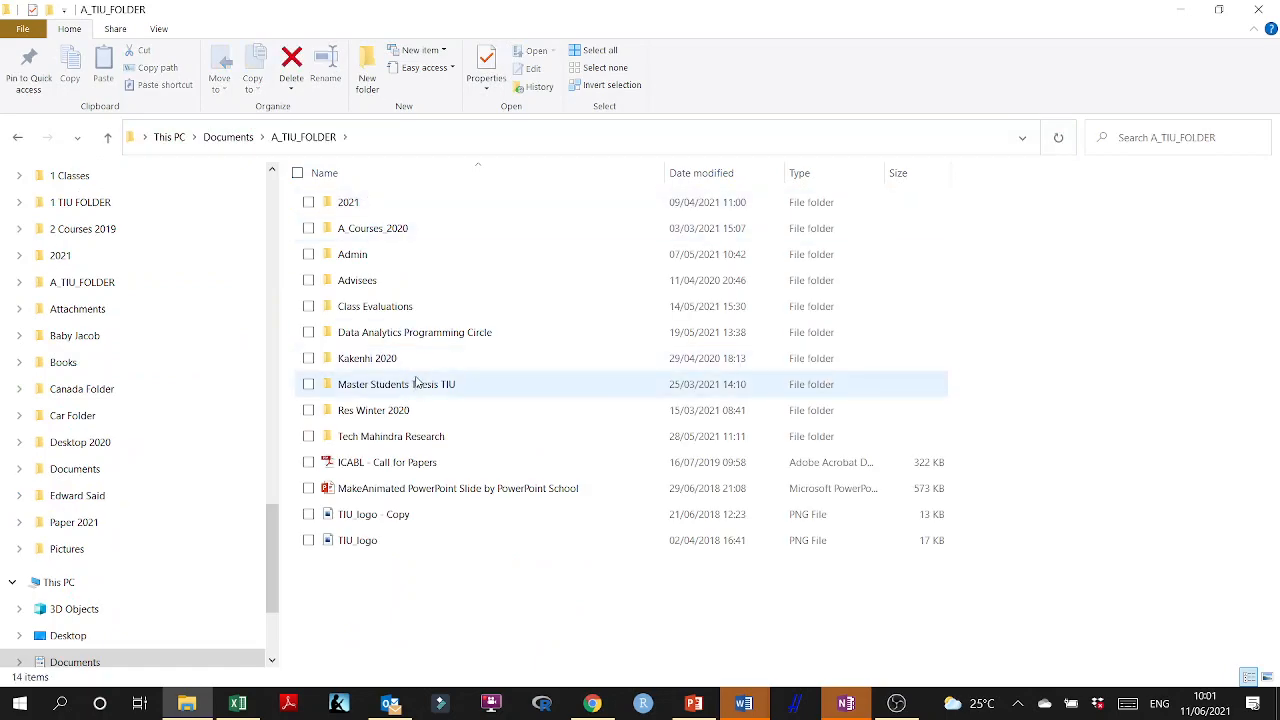
{"action": "double_click", "coordinate": [428, 384]}
{"action": "double_click", "coordinate": [374, 232]}
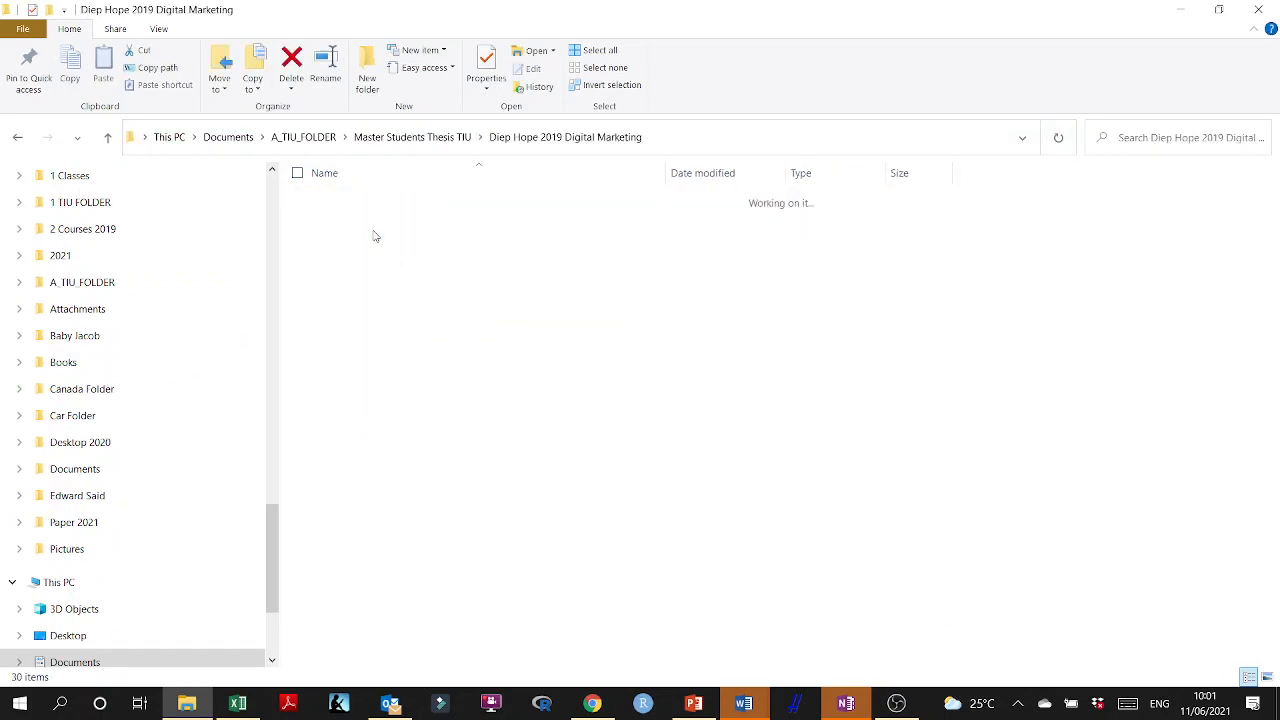
{"action": "double_click", "coordinate": [368, 206]}
{"action": "double_click", "coordinate": [370, 230]}
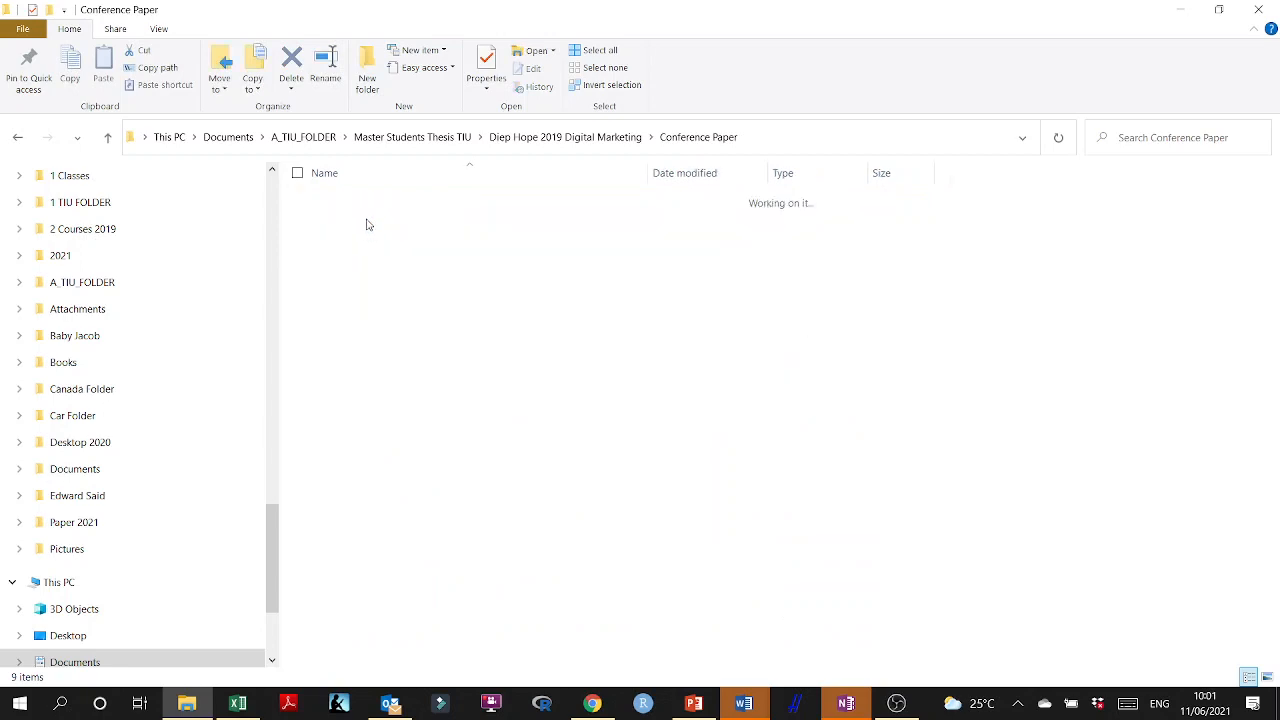
{"action": "double_click", "coordinate": [371, 204]}
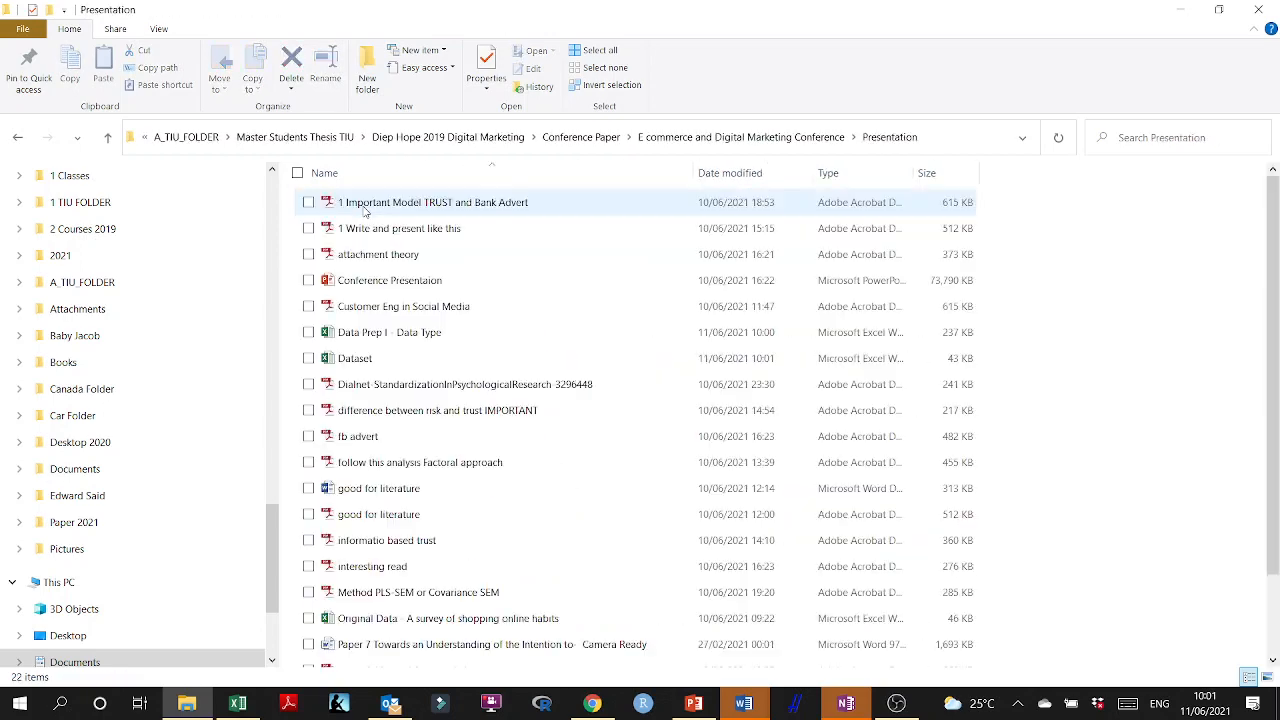
Rename the Dataset workbook in the Presentation folder as Dataset 0611, closing it in Excel to release the file.
{"action": "left_click", "coordinate": [383, 358]}
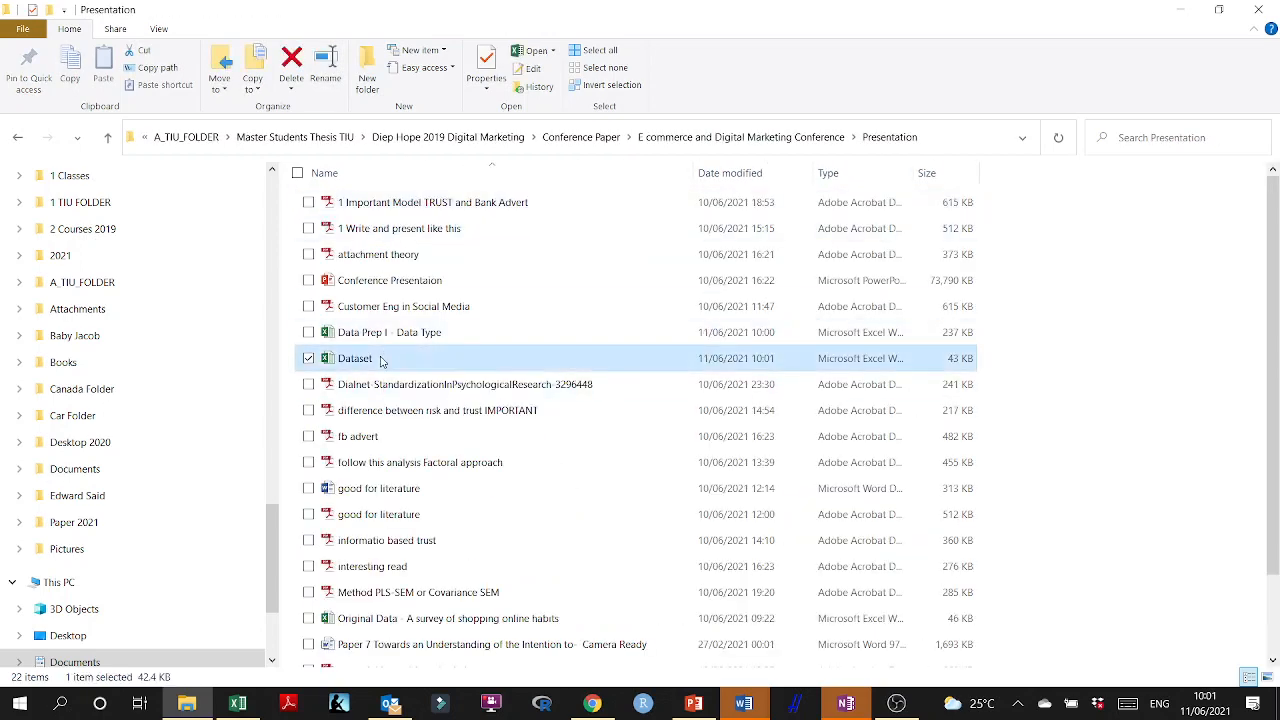
{"action": "left_click", "coordinate": [381, 358]}
{"action": "left_click", "coordinate": [384, 354]}
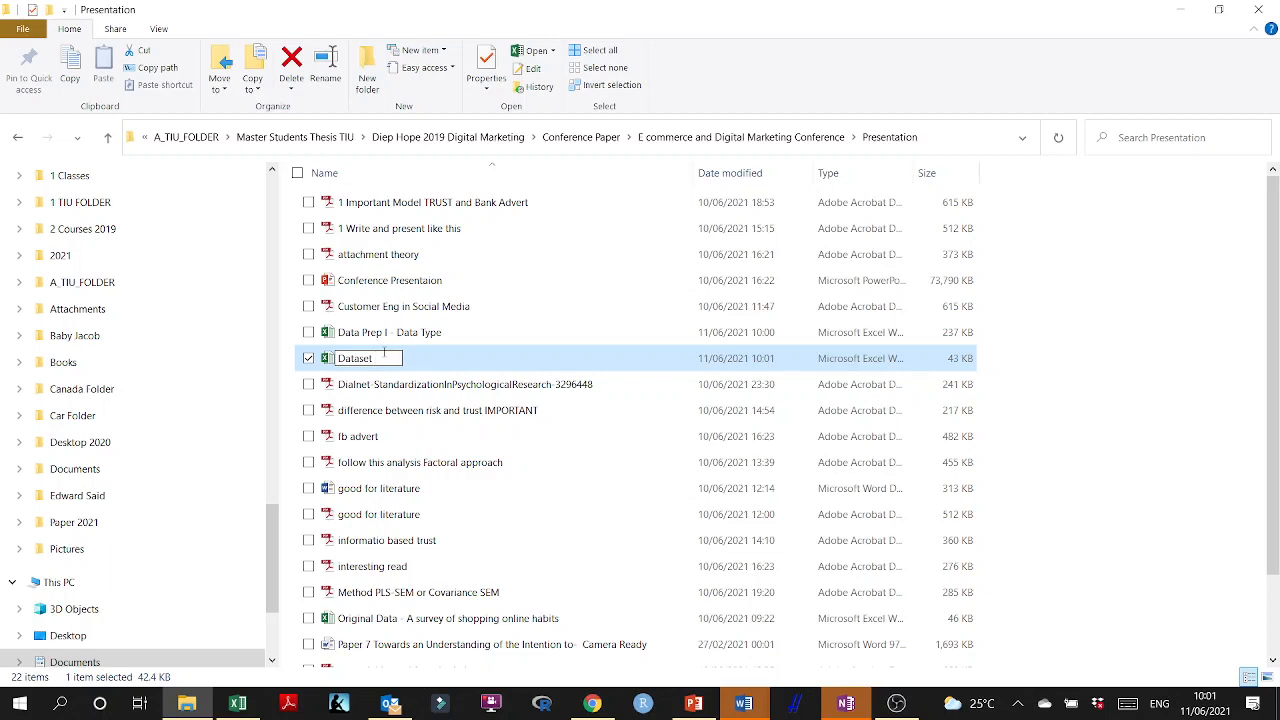
{"action": "type", "text": "0811"}
{"action": "key", "text": "Return"}
{"action": "left_click", "coordinate": [247, 705]}
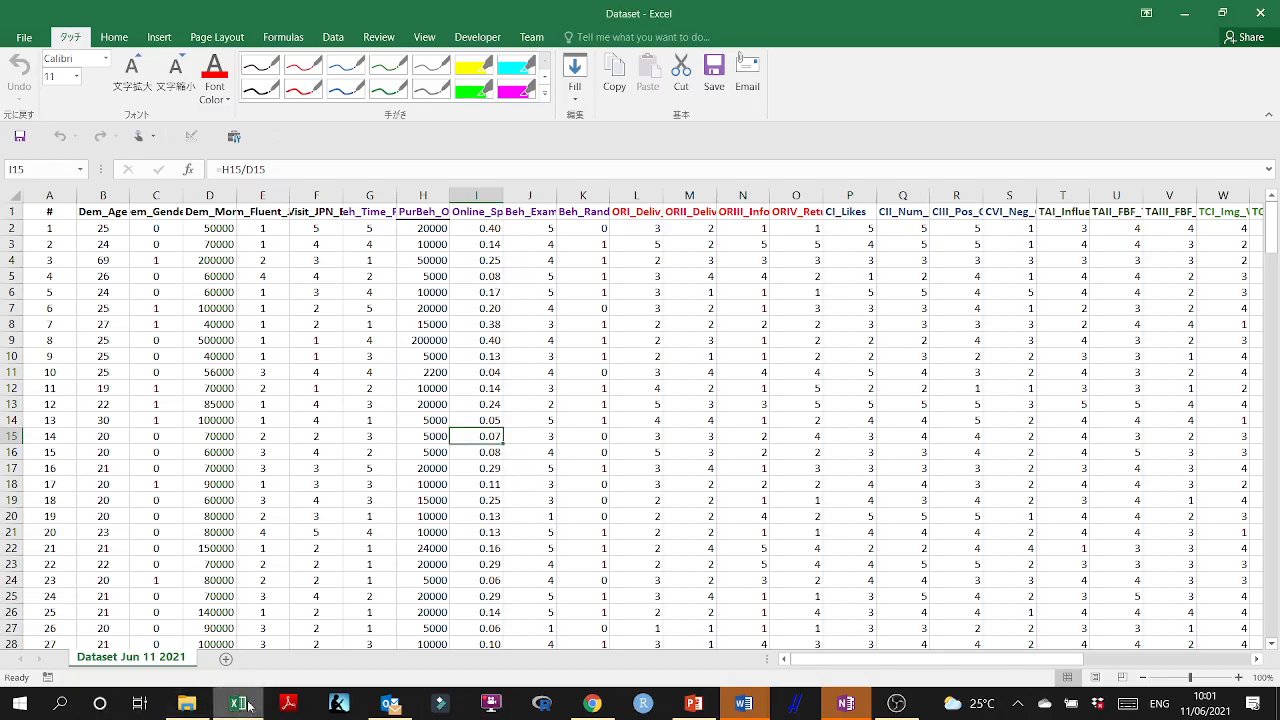
{"action": "left_click", "coordinate": [1269, 6]}
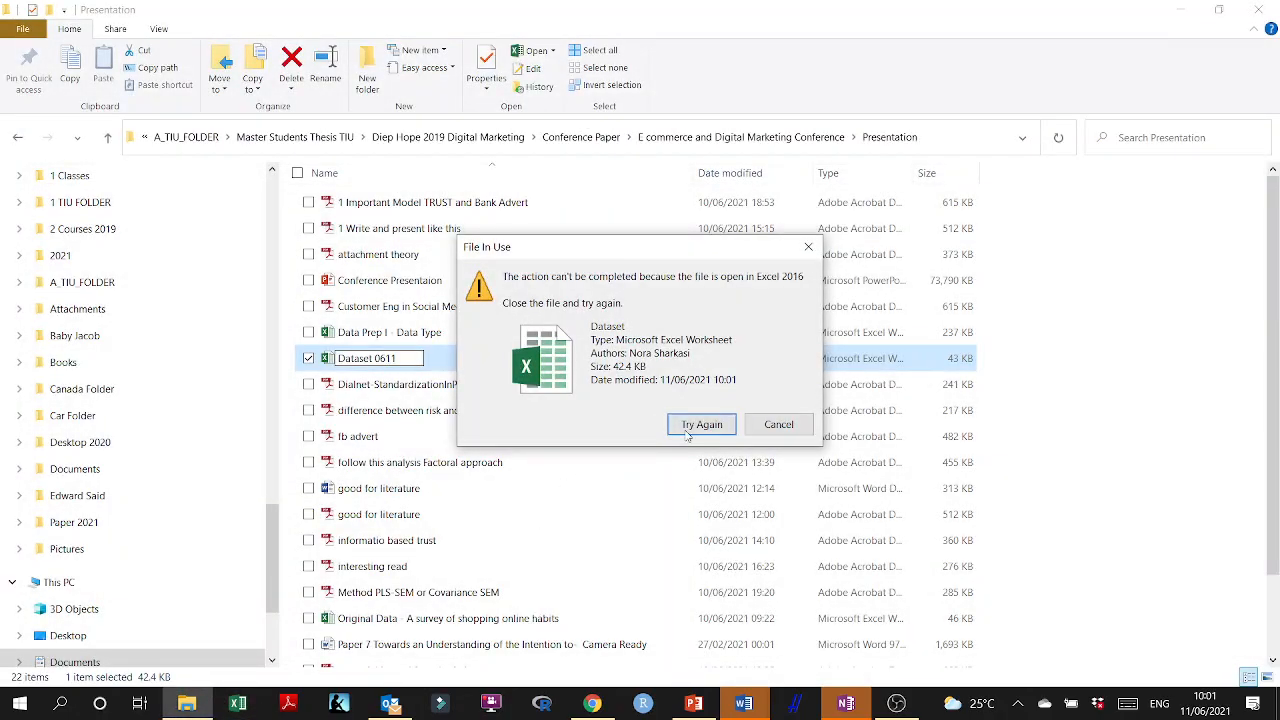
{"action": "left_click", "coordinate": [700, 424]}
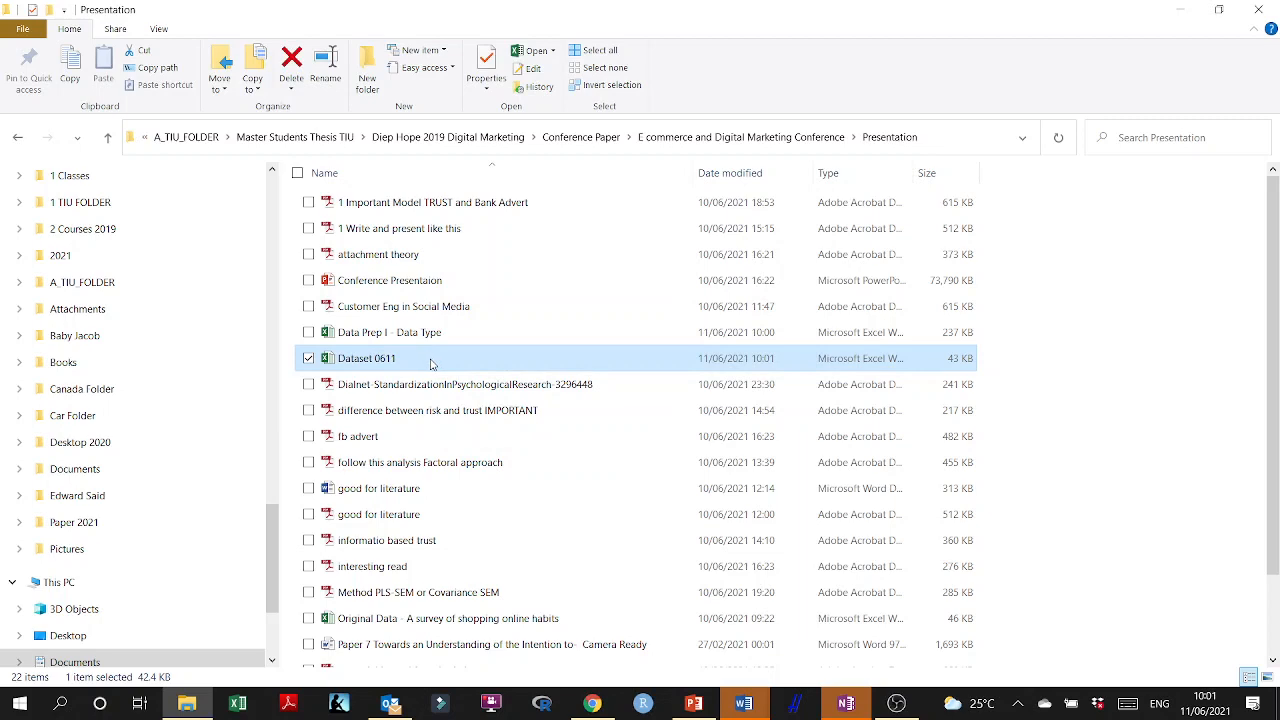
Create a new folder named Data in the E commerce and Digital Marketing Conference folder.
{"action": "left_click", "coordinate": [772, 137]}
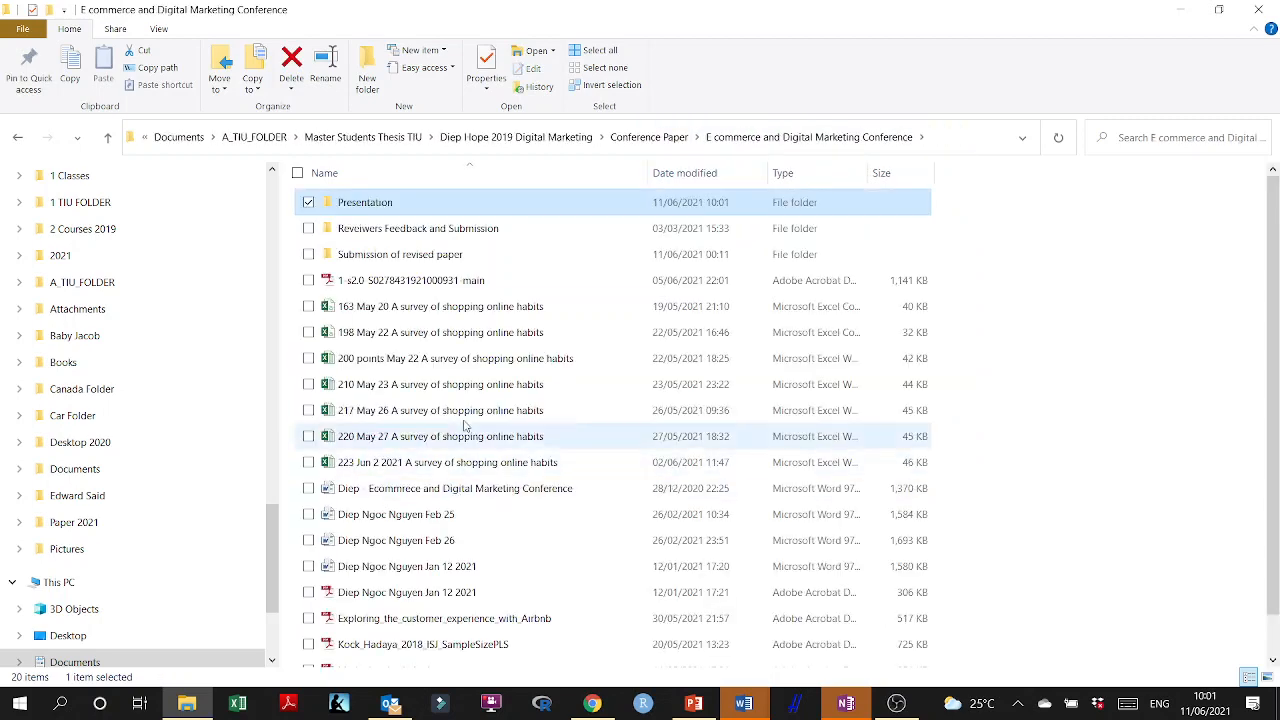
{"action": "right_click", "coordinate": [976, 298]}
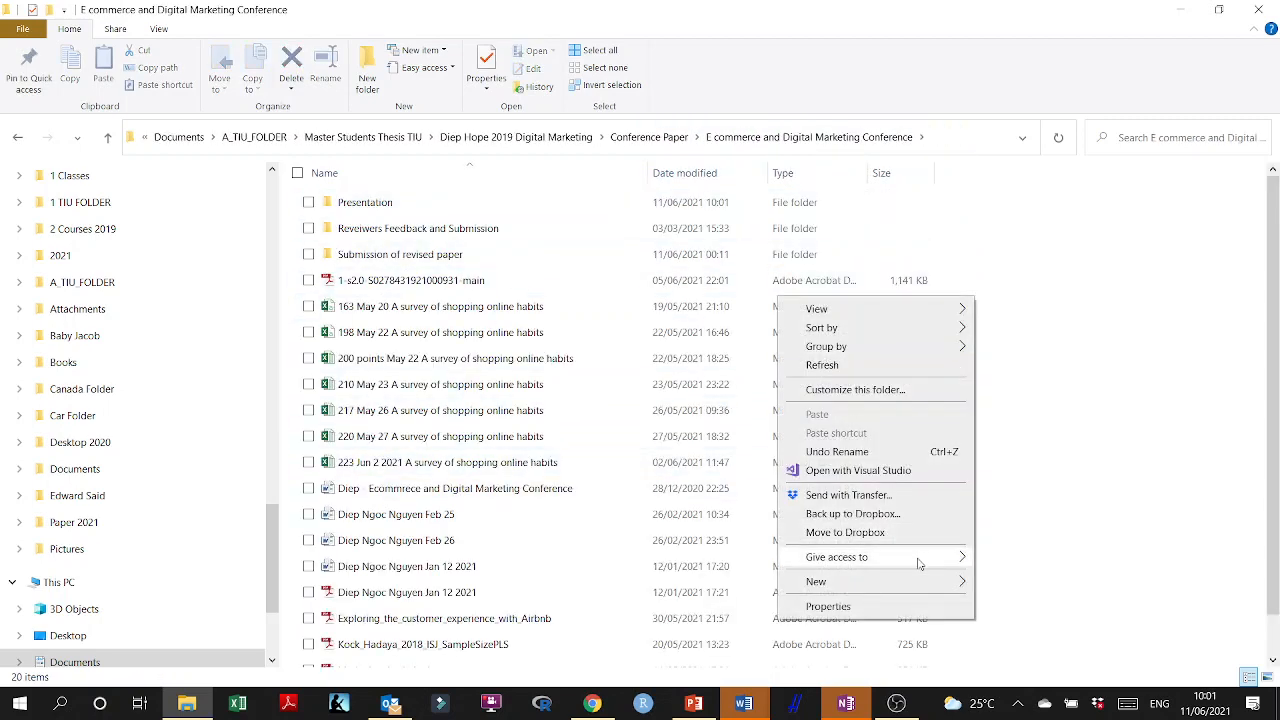
{"action": "mouse_move", "coordinate": [920, 581]}
{"action": "left_click", "coordinate": [1064, 406]}
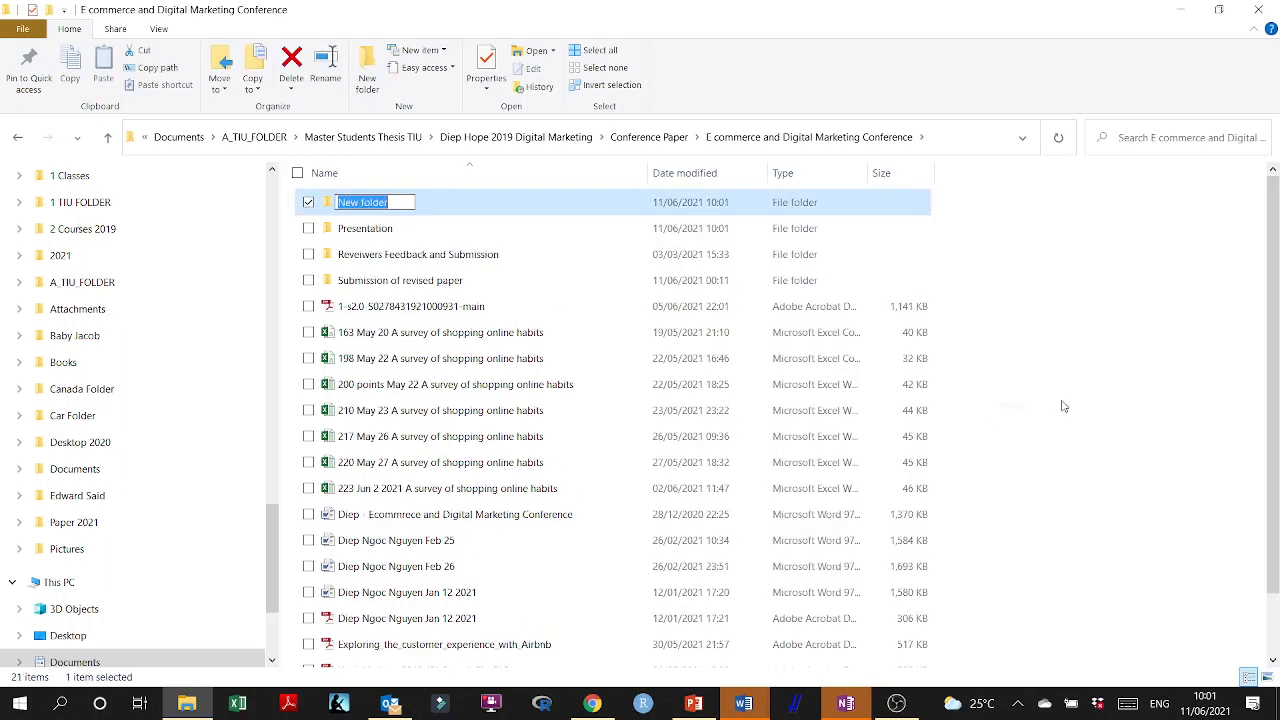
{"action": "type", "text": "D"}
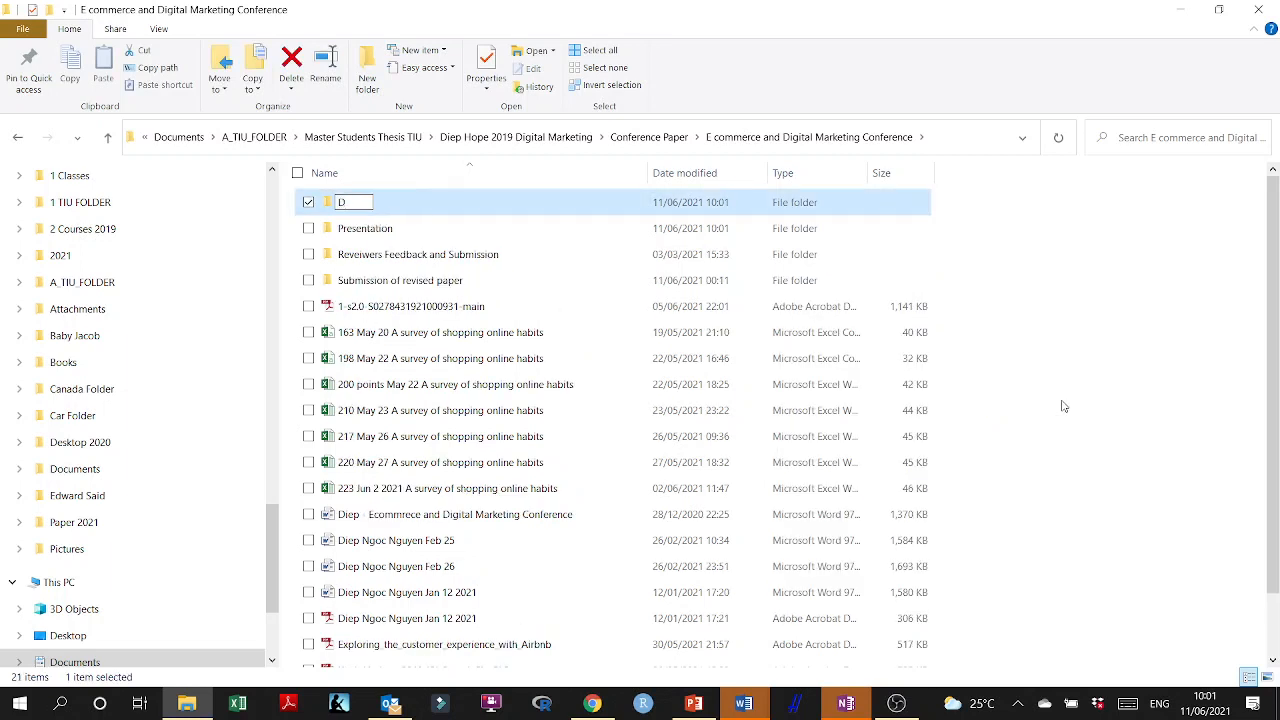
{"action": "type", "text": "ata"}
{"action": "key", "text": "Return"}
Move Data Prep I - Data Type, Dataset 0611 and Original Data - A survey of shopping online habits from Presentation into the Data folder.
{"action": "double_click", "coordinate": [366, 232]}
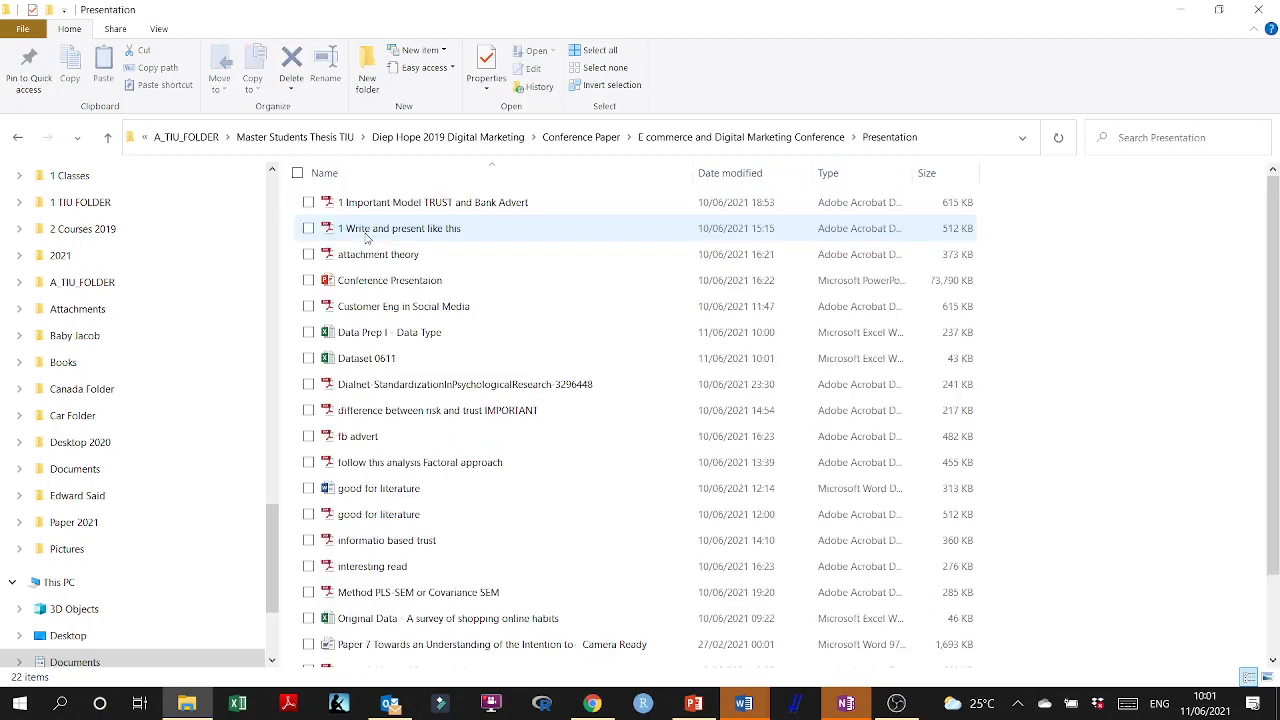
{"action": "left_click", "coordinate": [395, 334]}
{"action": "left_click", "coordinate": [399, 362], "text": "shift"}
{"action": "scroll", "coordinate": [399, 365], "scroll_direction": "down", "scroll_amount": 2}
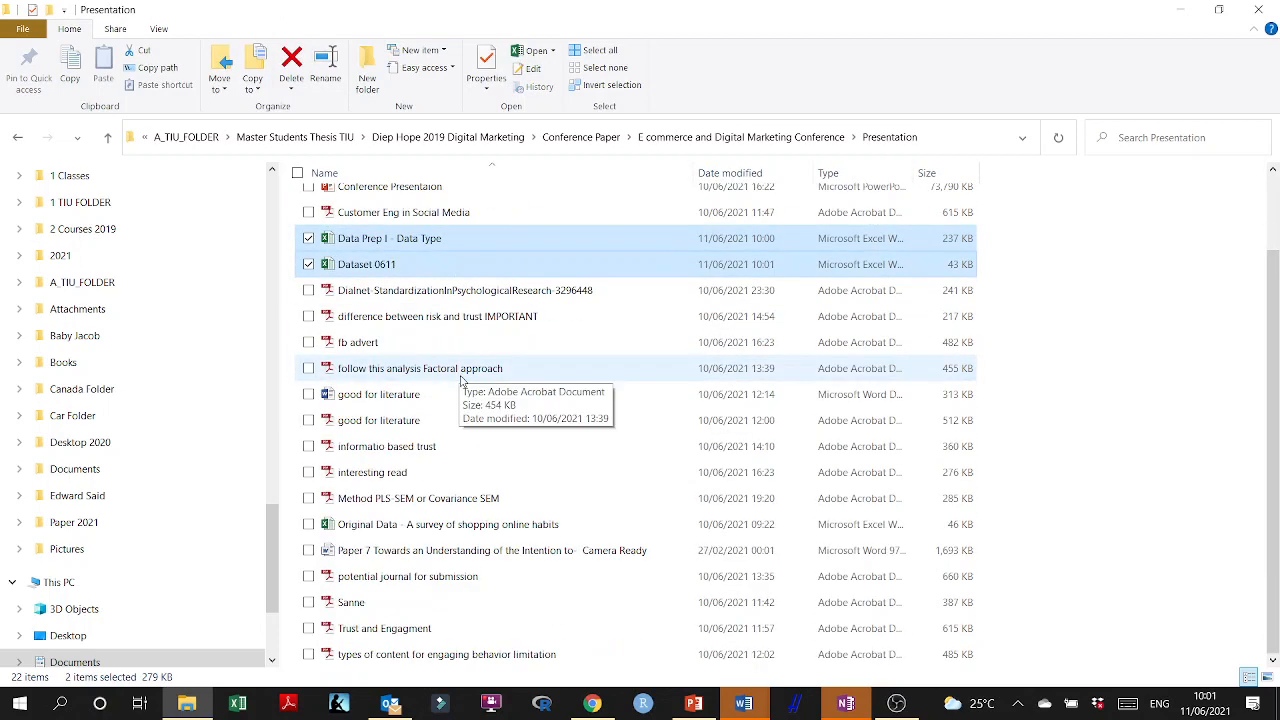
{"action": "left_click", "coordinate": [423, 528], "text": "ctrl"}
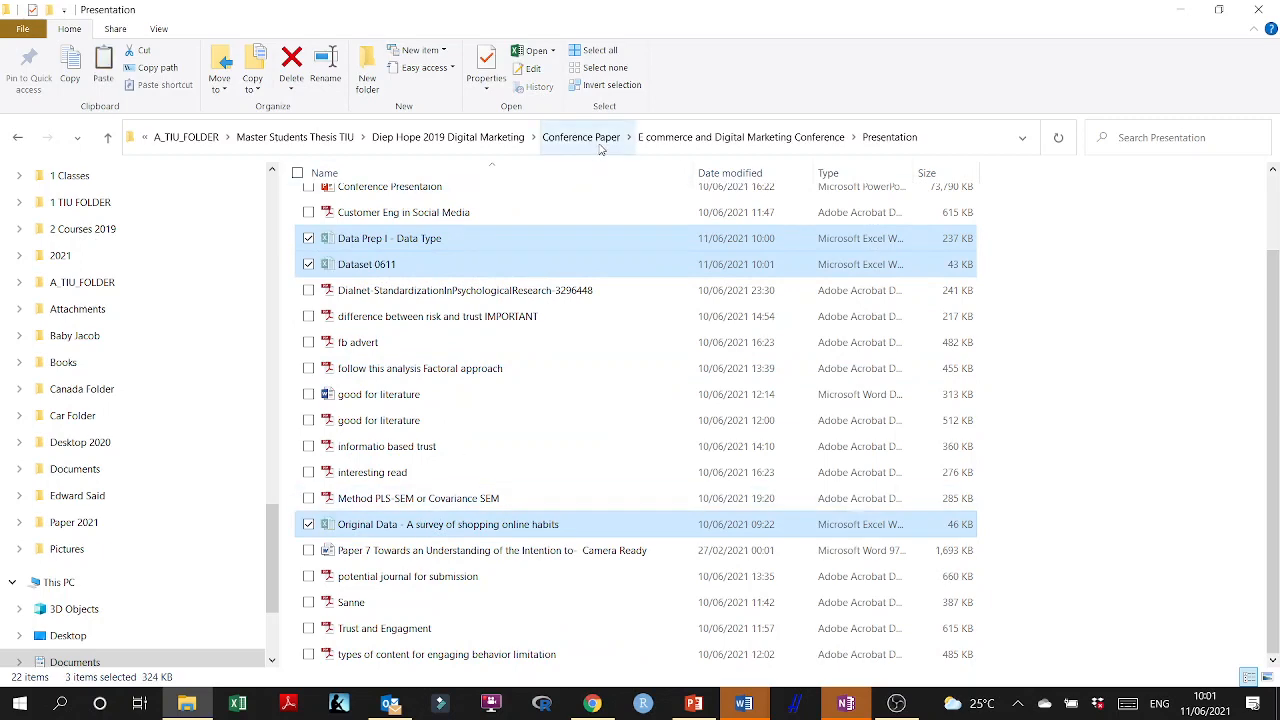
{"action": "left_click", "coordinate": [680, 150]}
{"action": "double_click", "coordinate": [371, 208]}
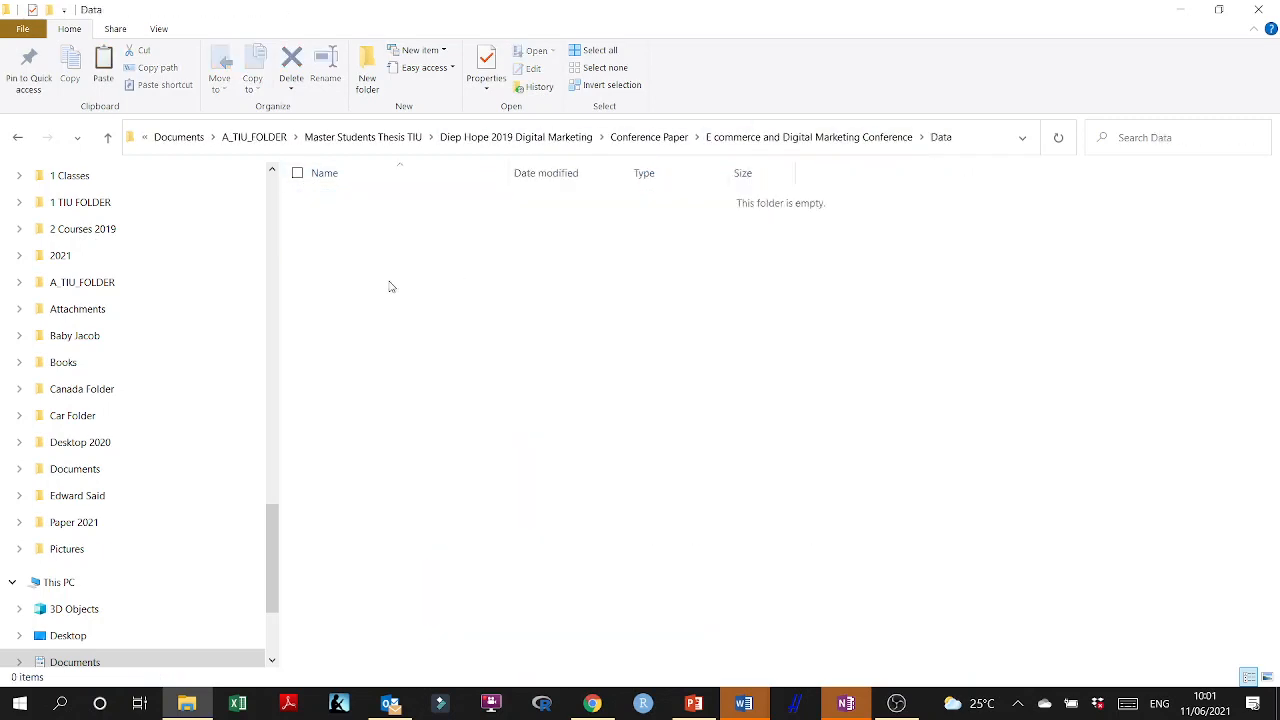
{"action": "key", "text": "ctrl+v"}
{"action": "left_click", "coordinate": [406, 334]}
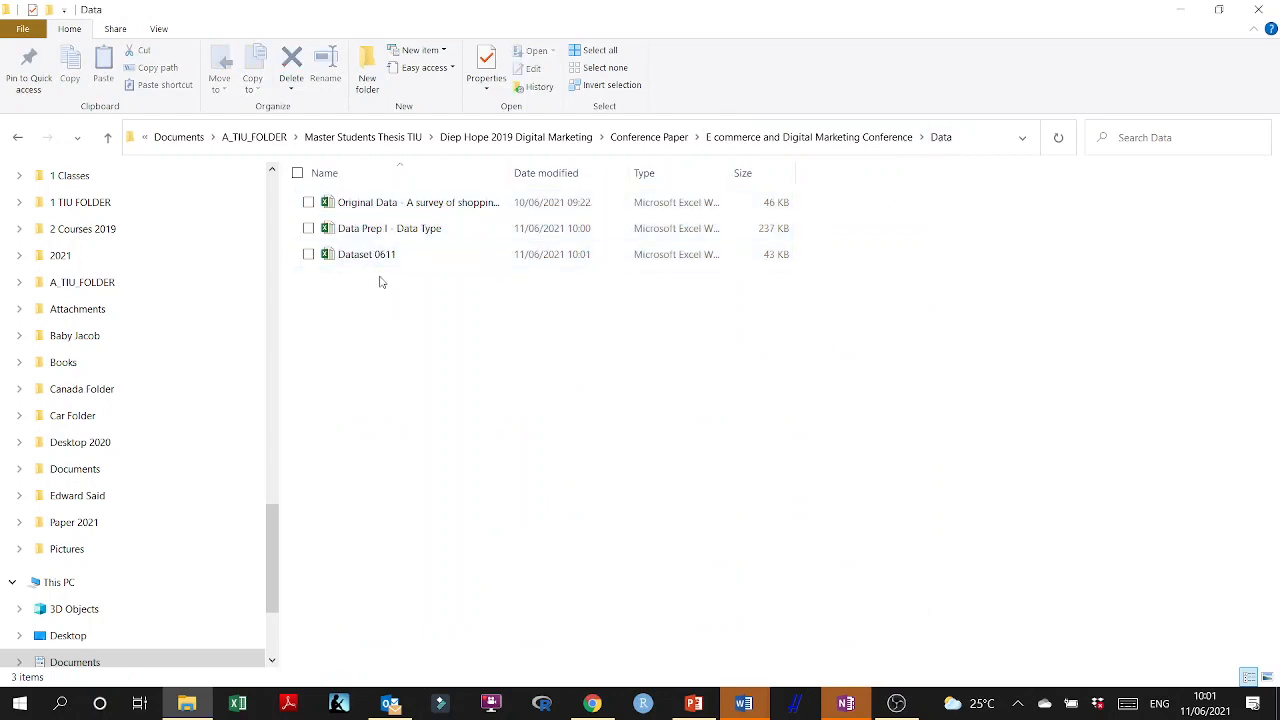
Widen the Name column of the Data folder's file list to fit the full workbook names.
{"action": "left_click", "coordinate": [381, 256]}
{"action": "left_click", "coordinate": [373, 204]}
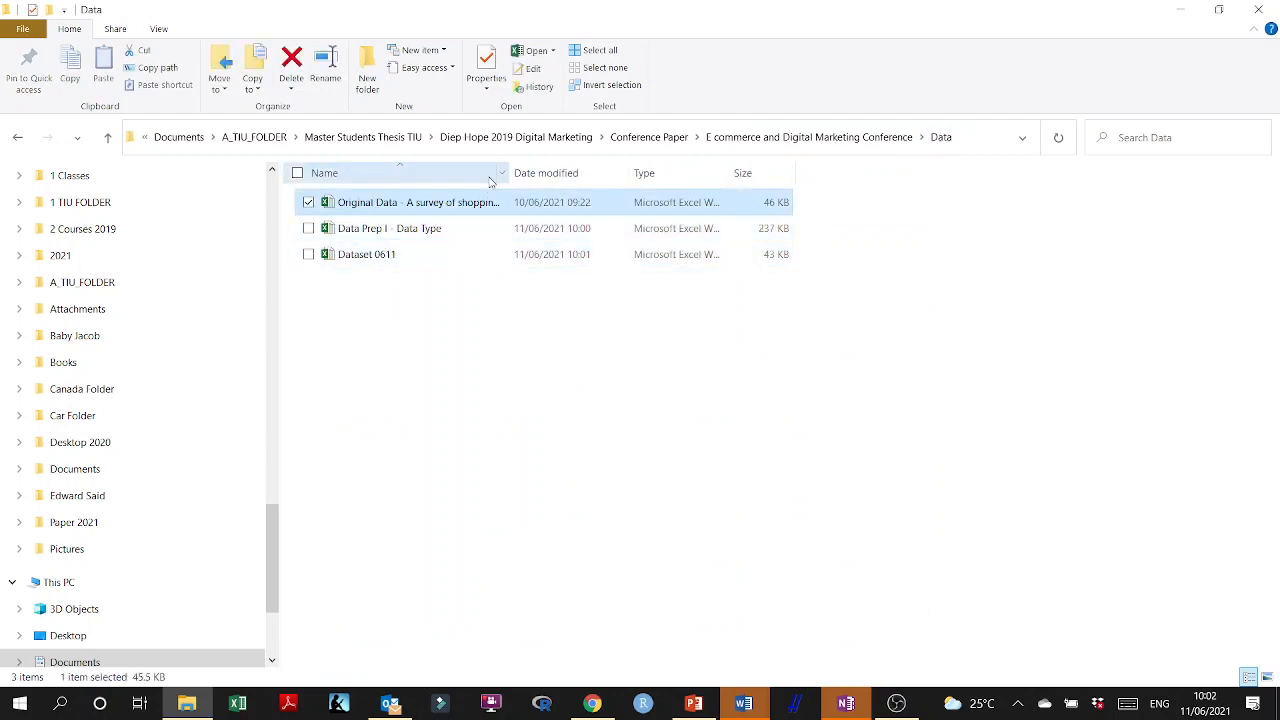
{"action": "left_click_drag", "start_coordinate": [510, 173], "coordinate": [677, 194]}
Rename the Data Prep I - Data Type workbook in the Data folder as Data encoding and cleaning.
{"action": "left_click", "coordinate": [392, 240]}
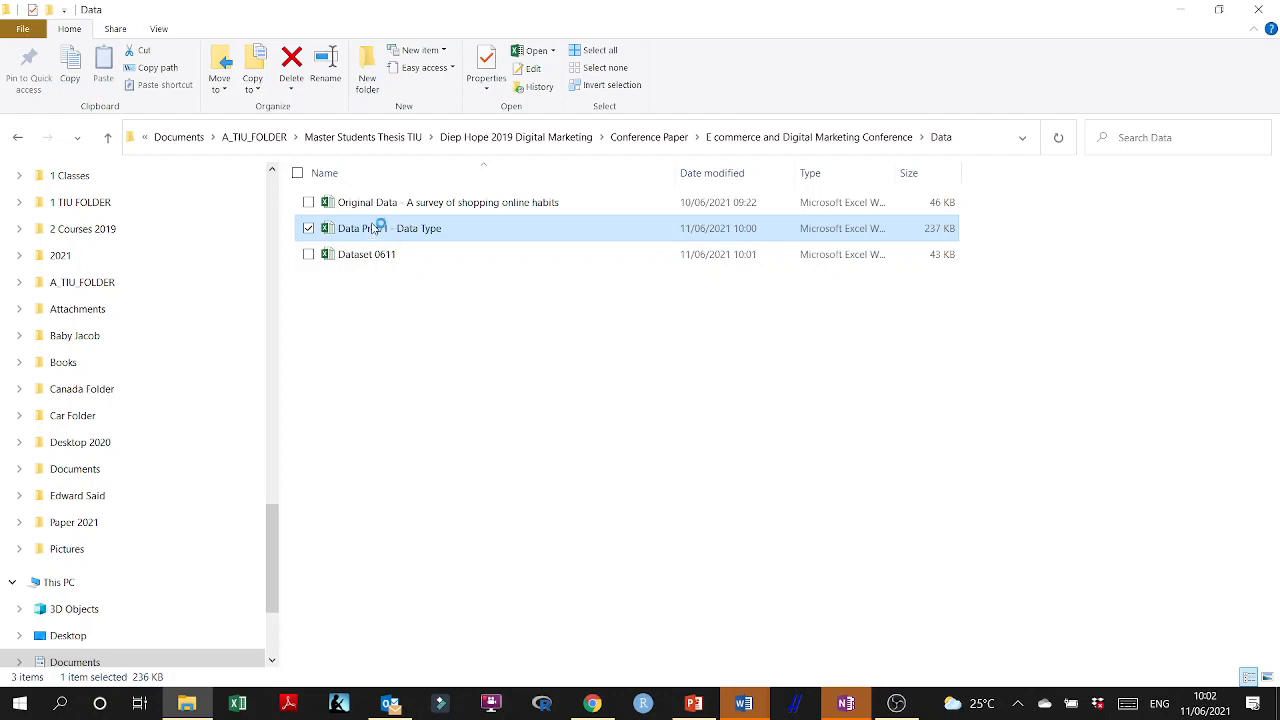
{"action": "left_click", "coordinate": [815, 260]}
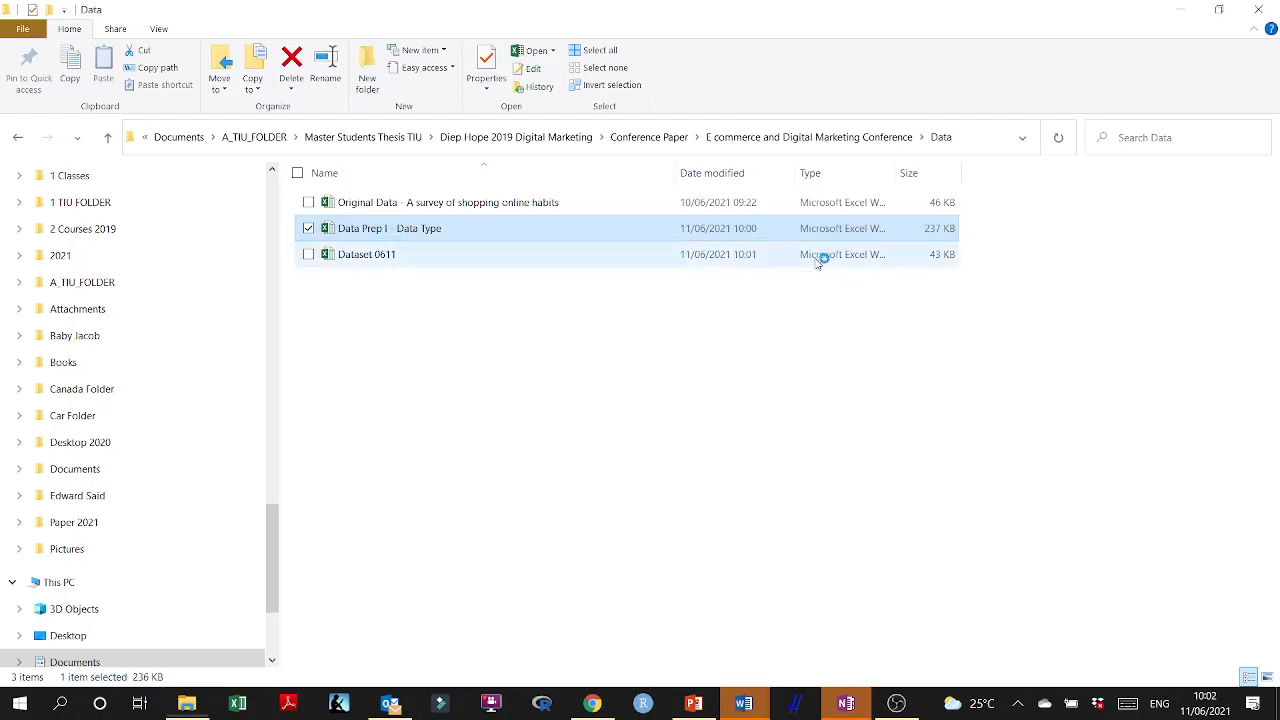
{"action": "left_click", "coordinate": [390, 229]}
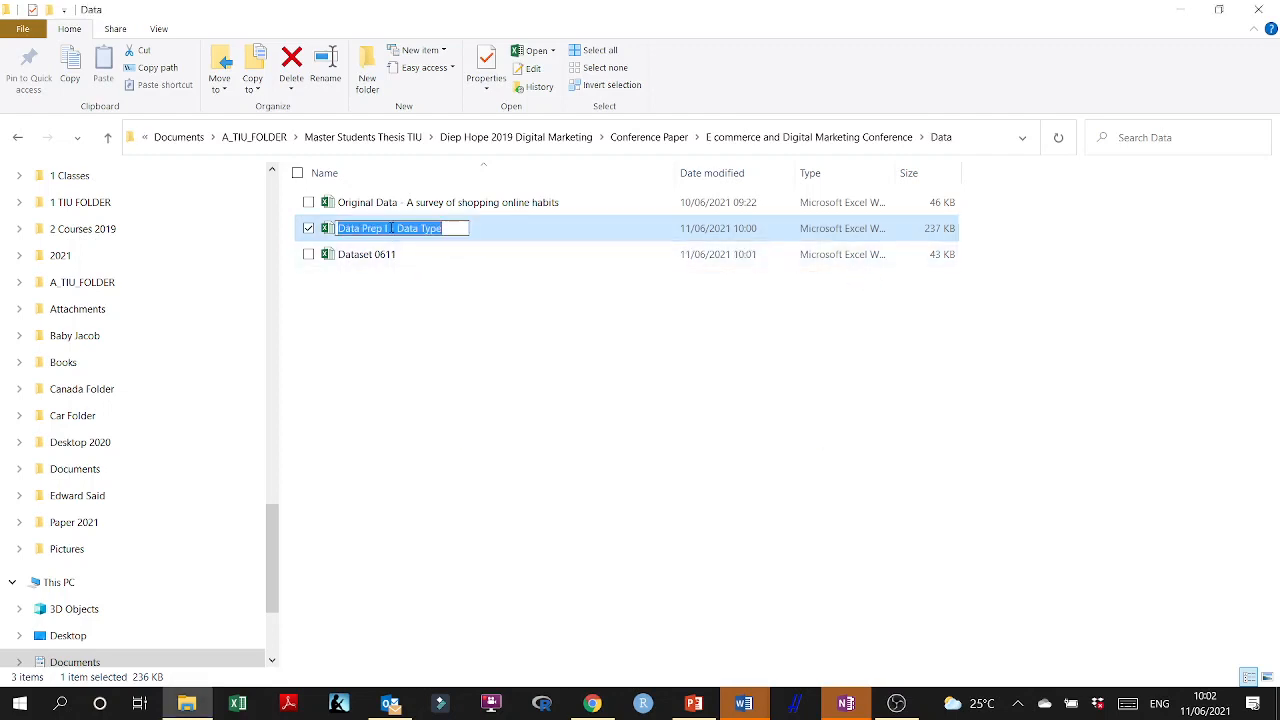
{"action": "left_click", "coordinate": [389, 228]}
{"action": "key", "text": "BackSpace"}
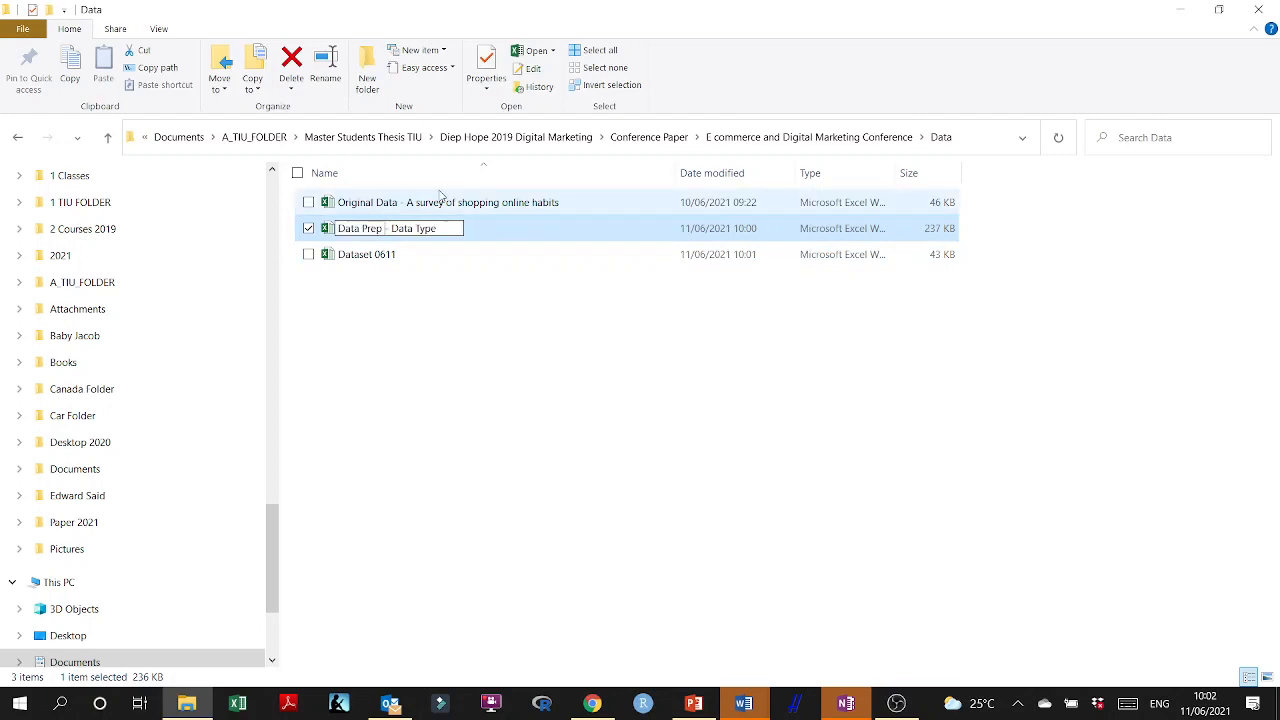
{"action": "key", "text": "Delete"}
{"action": "left_click_drag", "start_coordinate": [436, 228], "coordinate": [387, 229]}
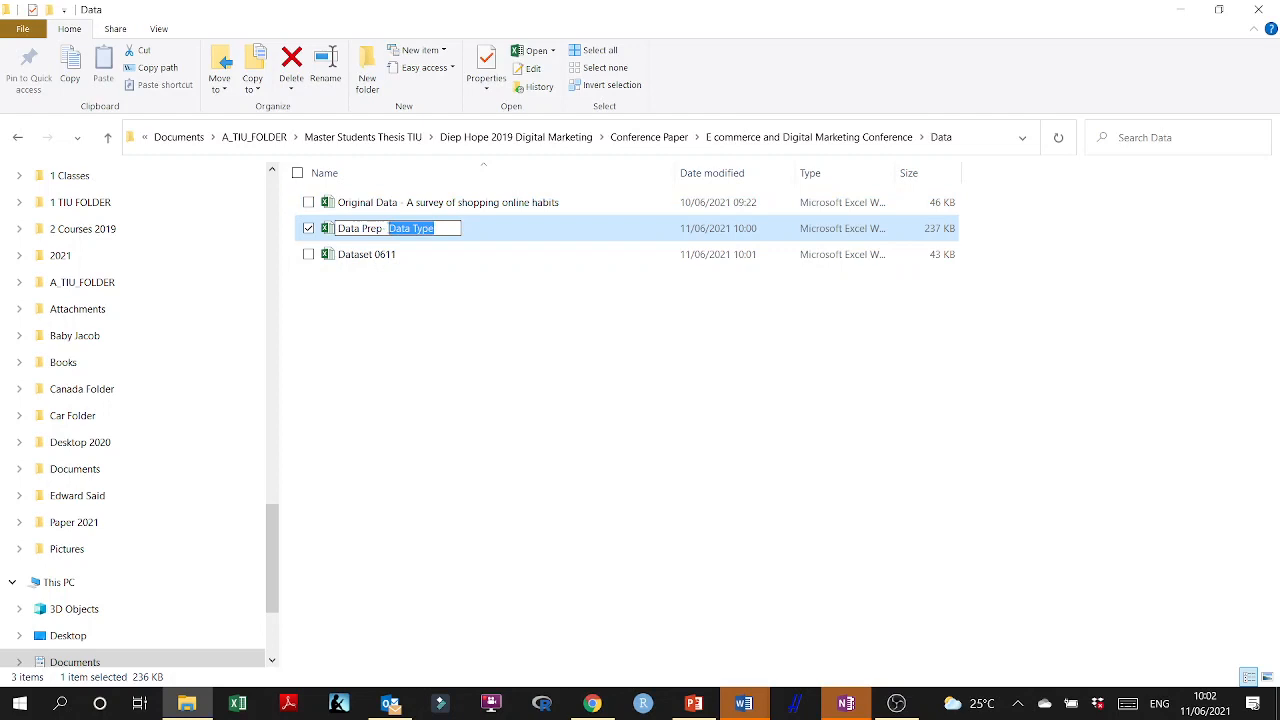
{"action": "key", "text": "BackSpace"}
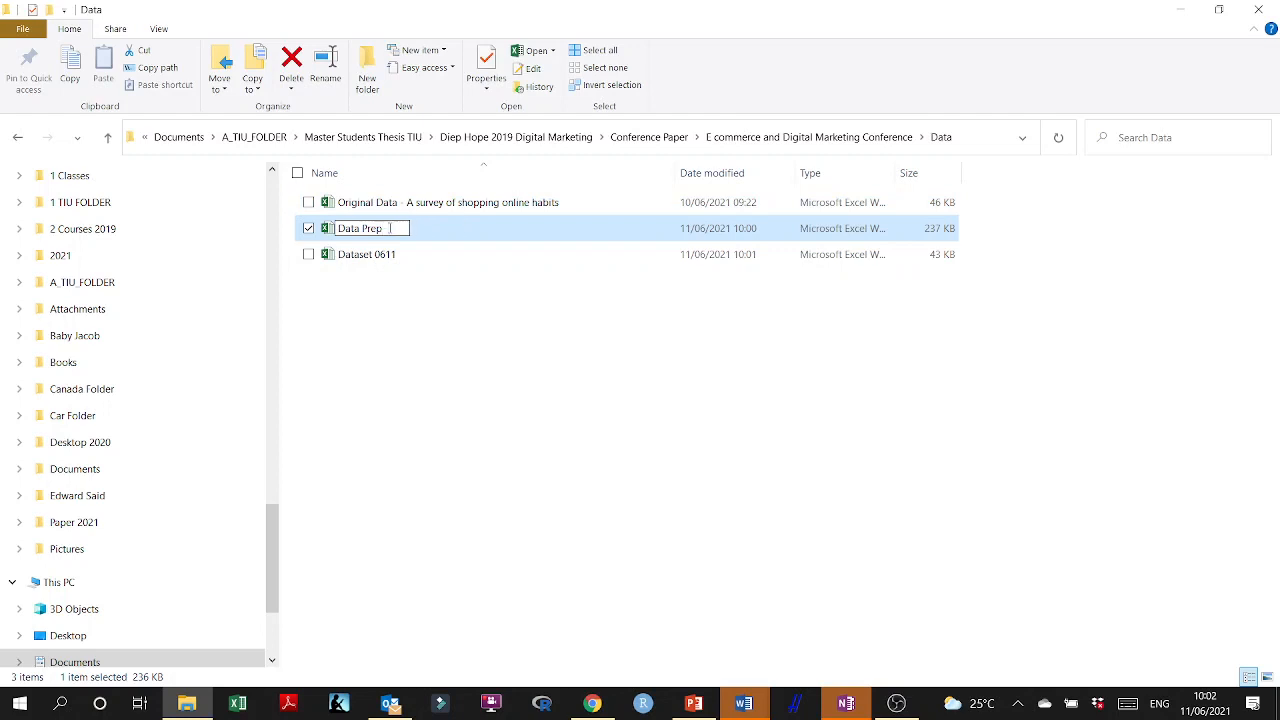
{"action": "key", "text": "BackSpace"}
{"action": "key", "text": "BackSpace"}
{"action": "key", "text": "BackSpace"}
{"action": "key", "text": "BackSpace"}
{"action": "type", "text": "encoding"}
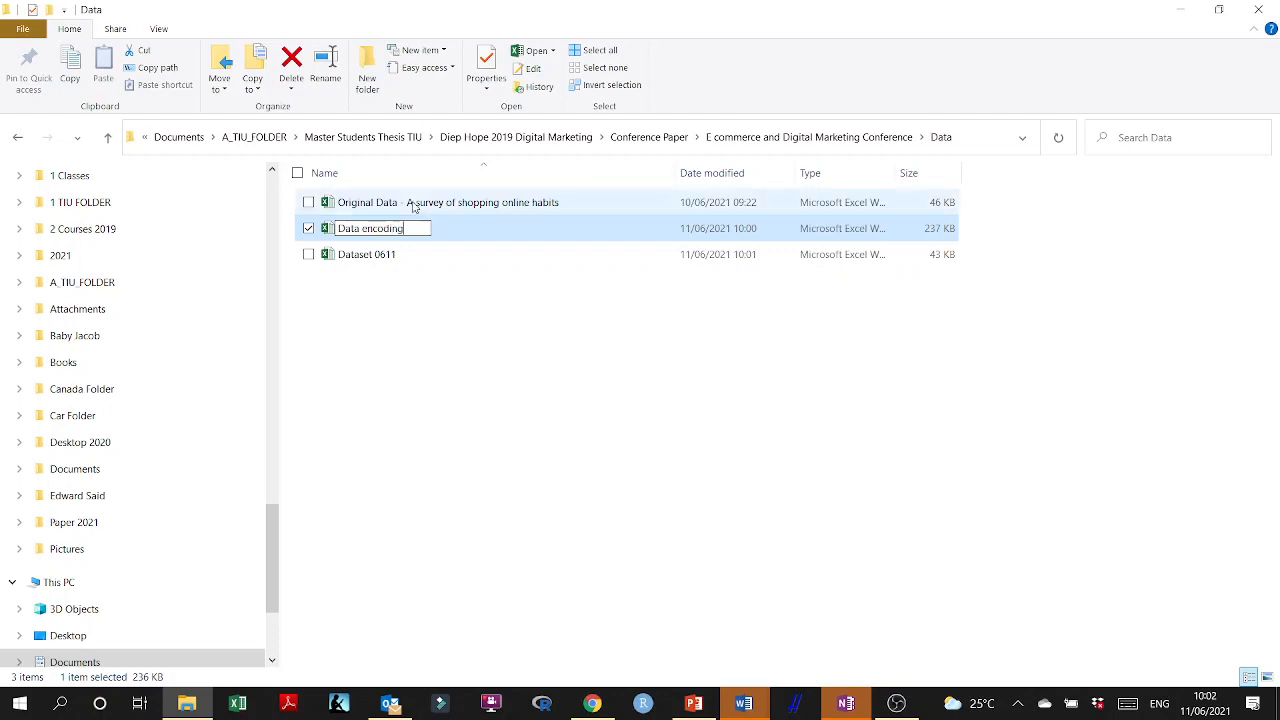
{"action": "key", "text": "BackSpace"}
{"action": "key", "text": "BackSpace"}
{"action": "key", "text": "BackSpace"}
{"action": "key", "text": "BackSpace"}
{"action": "key", "text": "BackSpace"}
{"action": "key", "text": "BackSpace"}
{"action": "key", "text": "BackSpace"}
{"action": "type", "text": "codi"}
{"action": "type", "text": "ncoding and "}
{"action": "type", "text": "cleaning"}
{"action": "key", "text": "Return"}
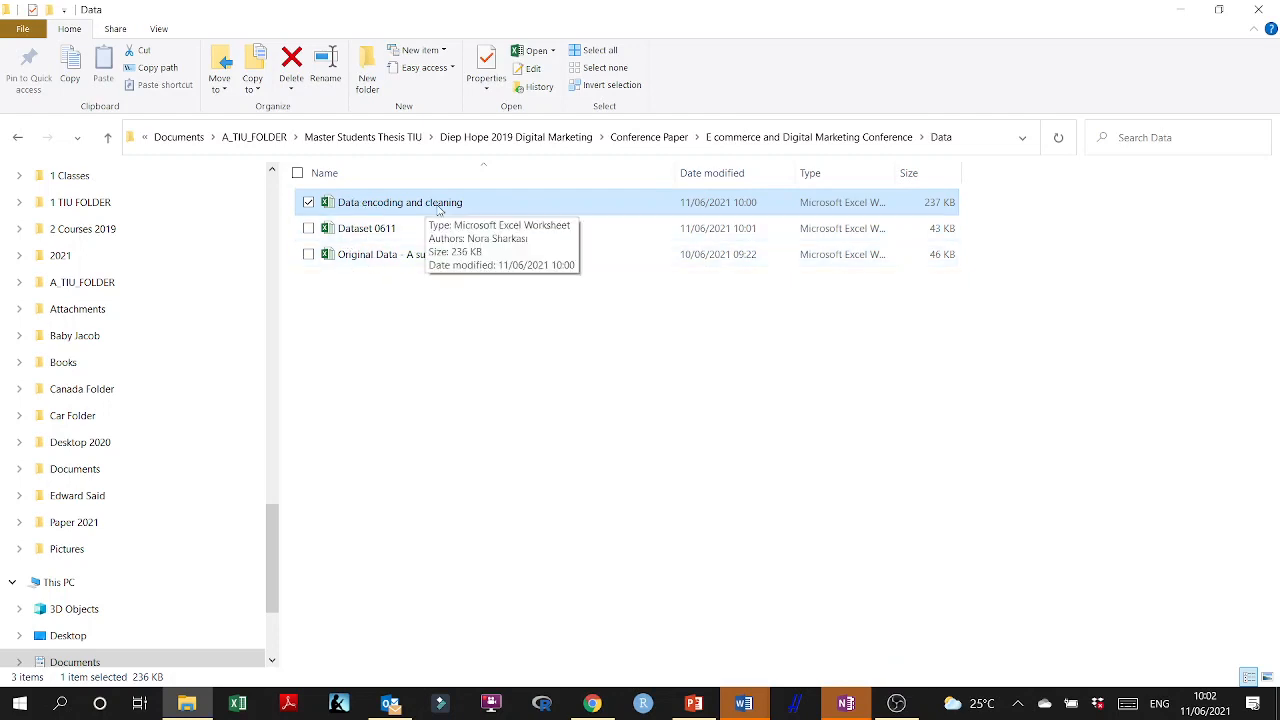
{"action": "left_click", "coordinate": [352, 236]}
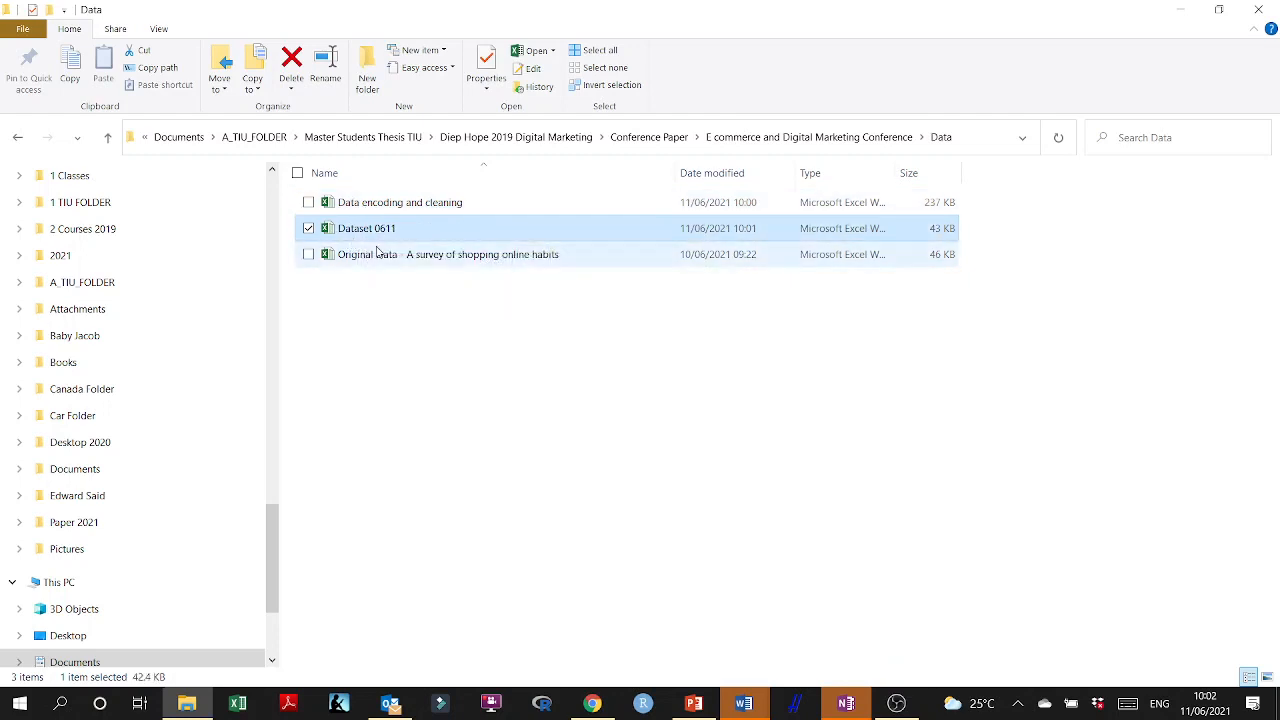